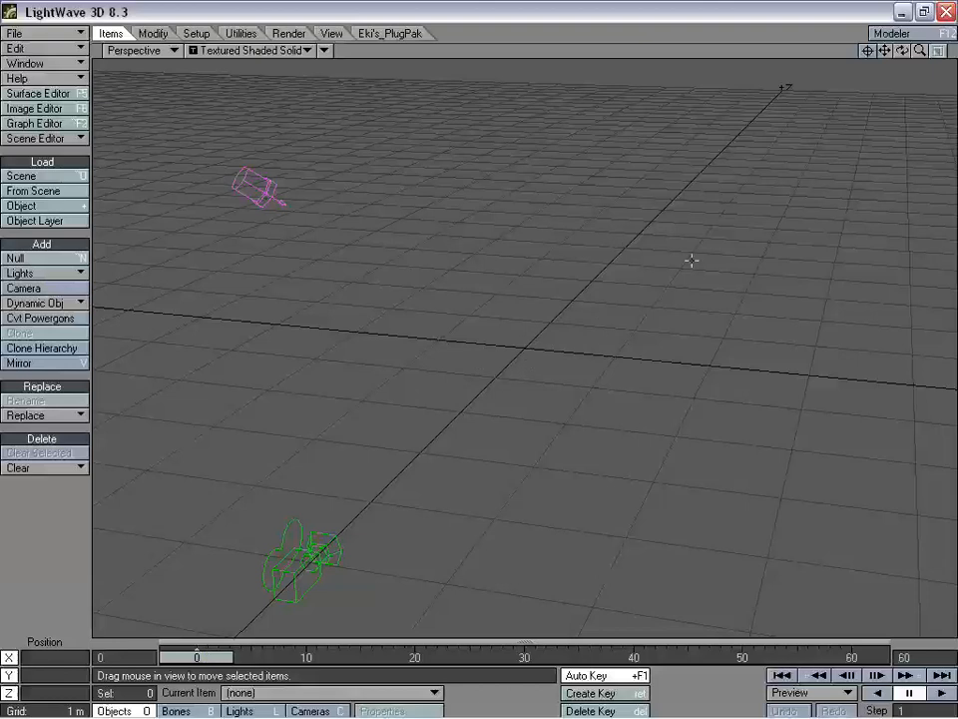
# - Add a Particle dynamic object named Emitter, keeping HV Emitter as its emitter type
pyautogui.moveTo(904, 55); pyautogui.dragTo(619, 70)
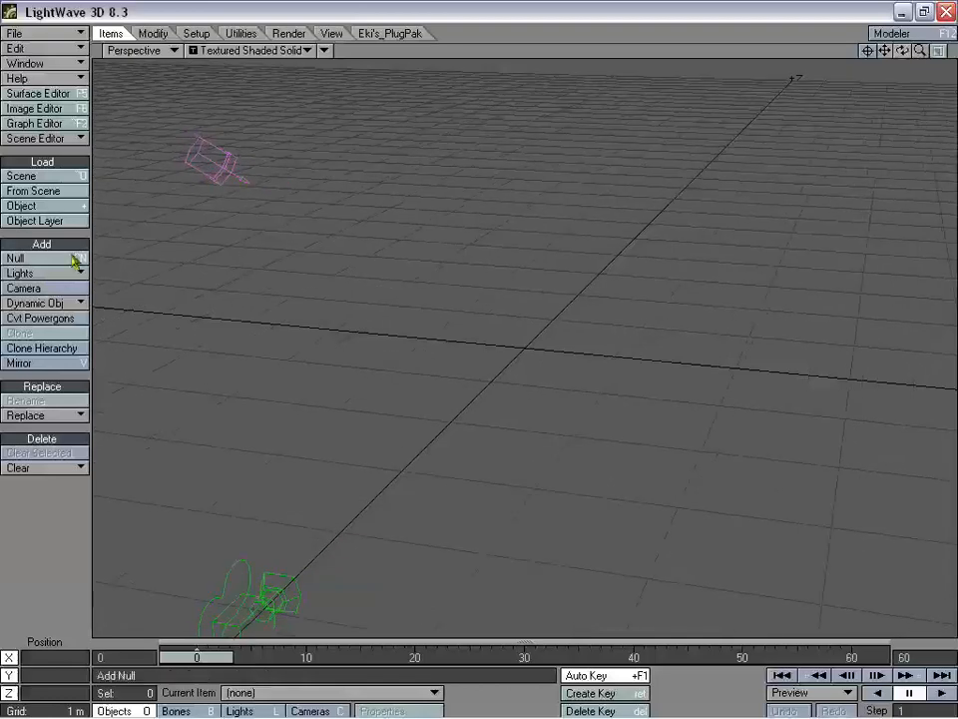
pyautogui.click(58, 304)
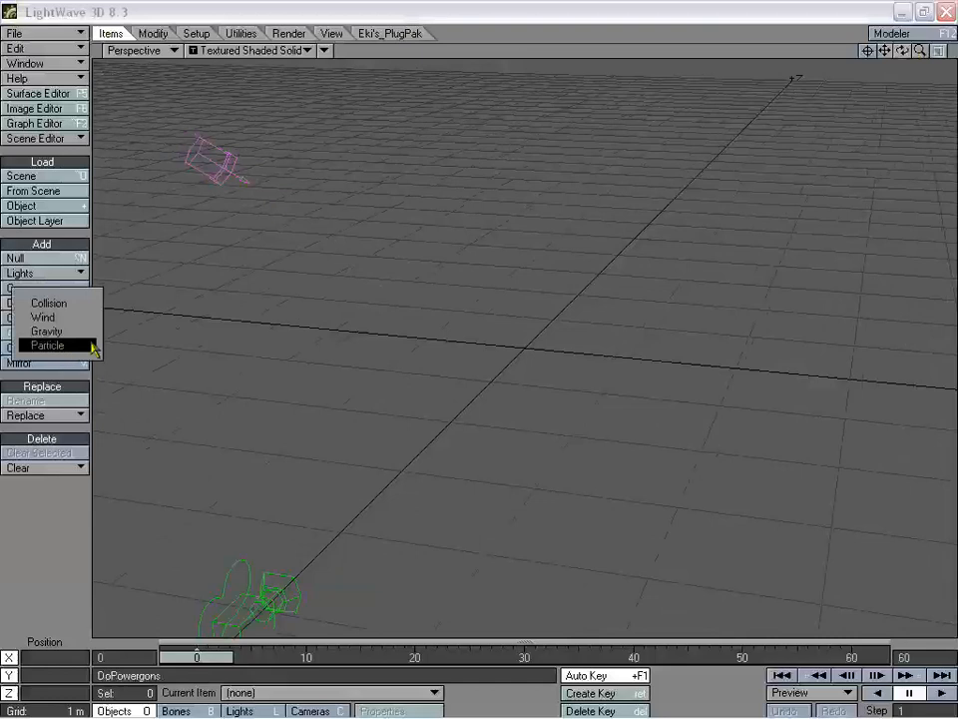
pyautogui.click(78, 349)
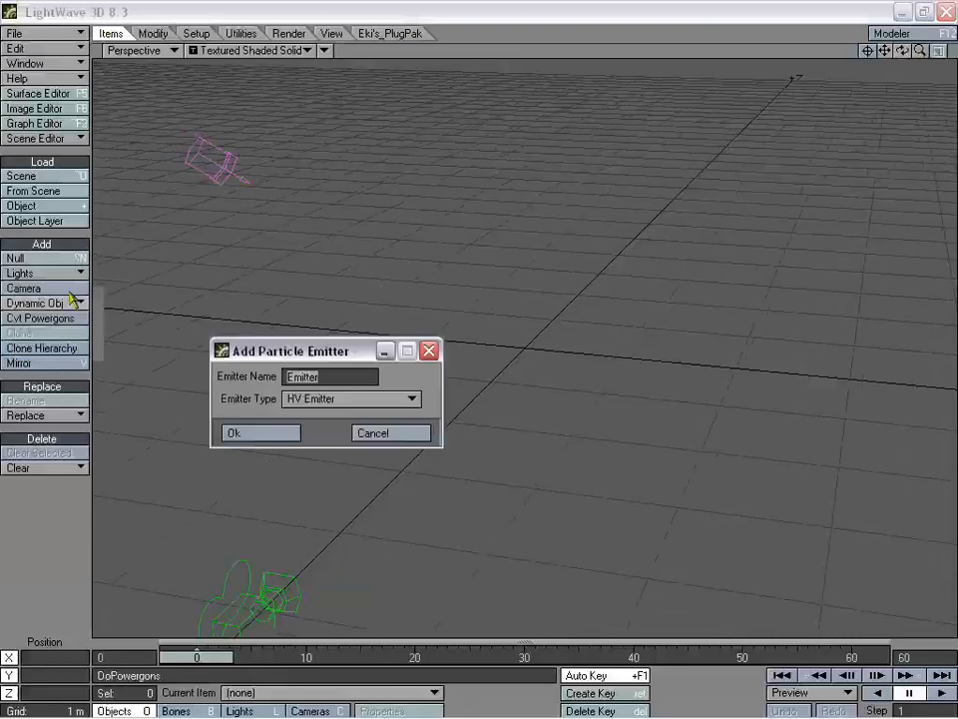
pyautogui.click(317, 403)
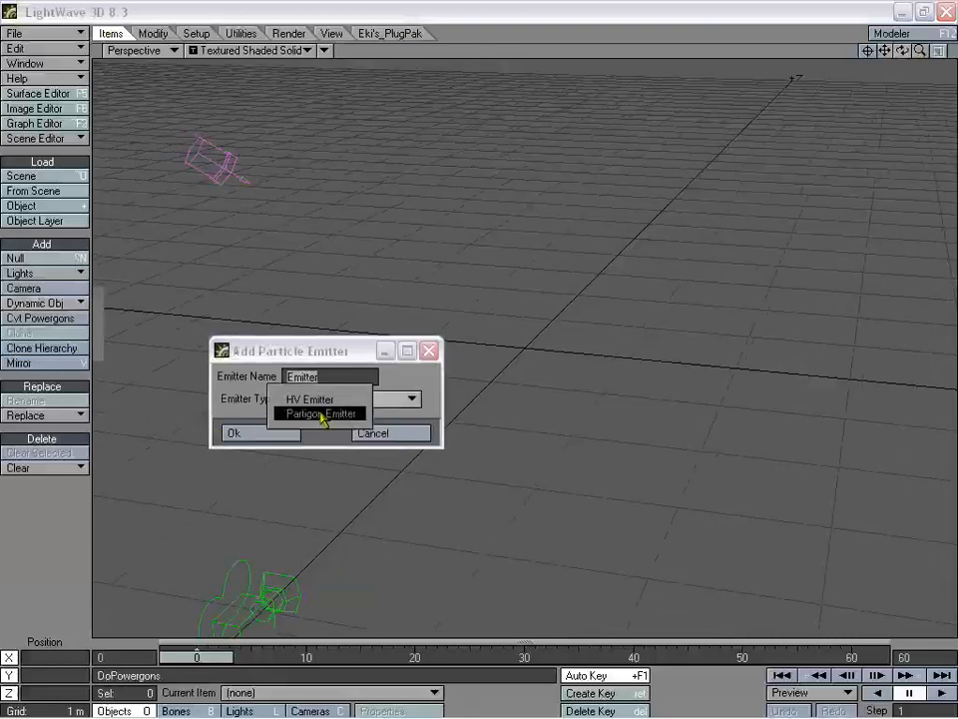
pyautogui.click(321, 402)
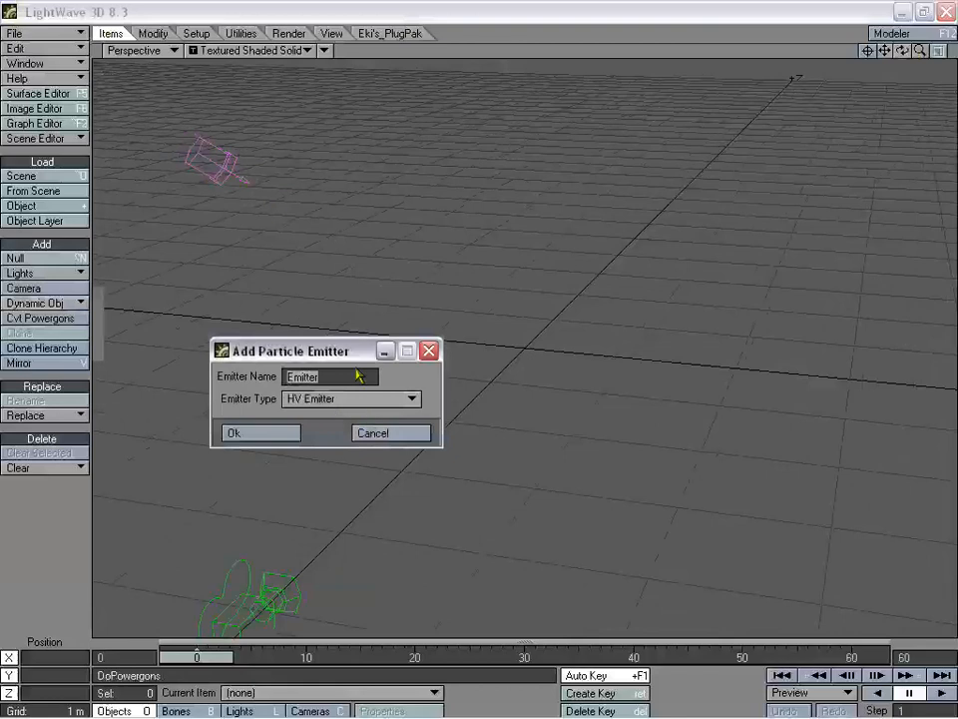
pyautogui.moveTo(349, 362); pyautogui.dragTo(355, 345)
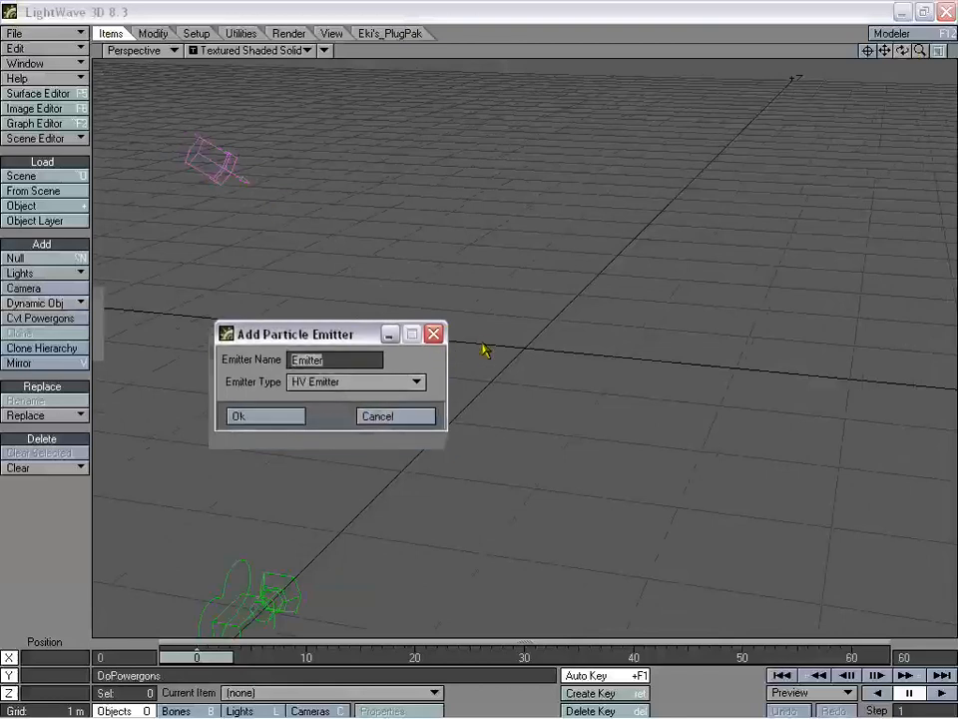
pyautogui.click(357, 390)
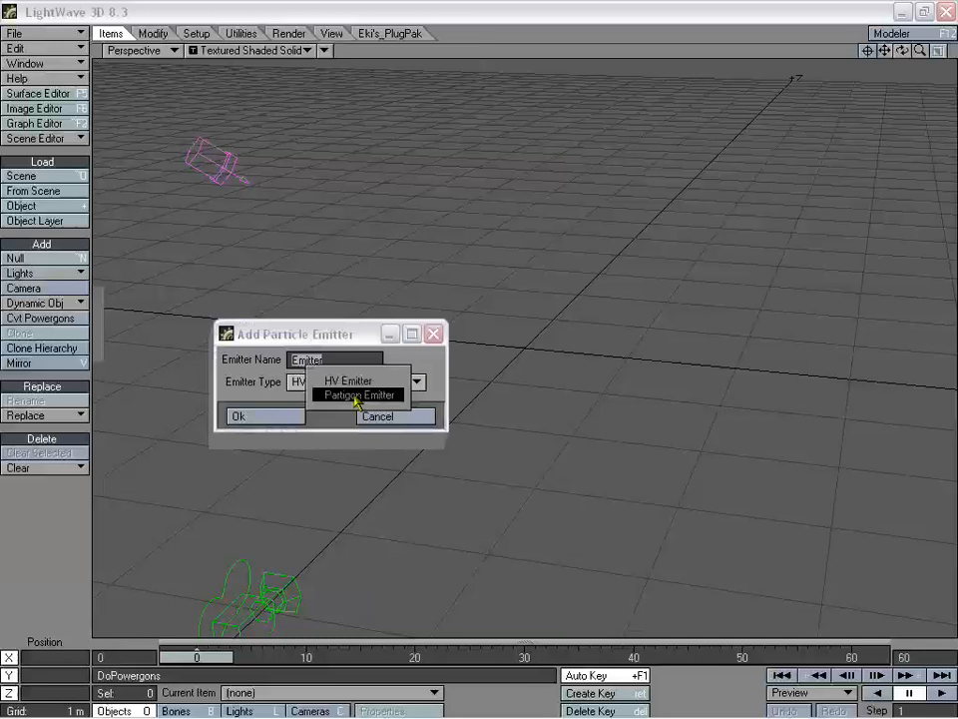
pyautogui.click(397, 380)
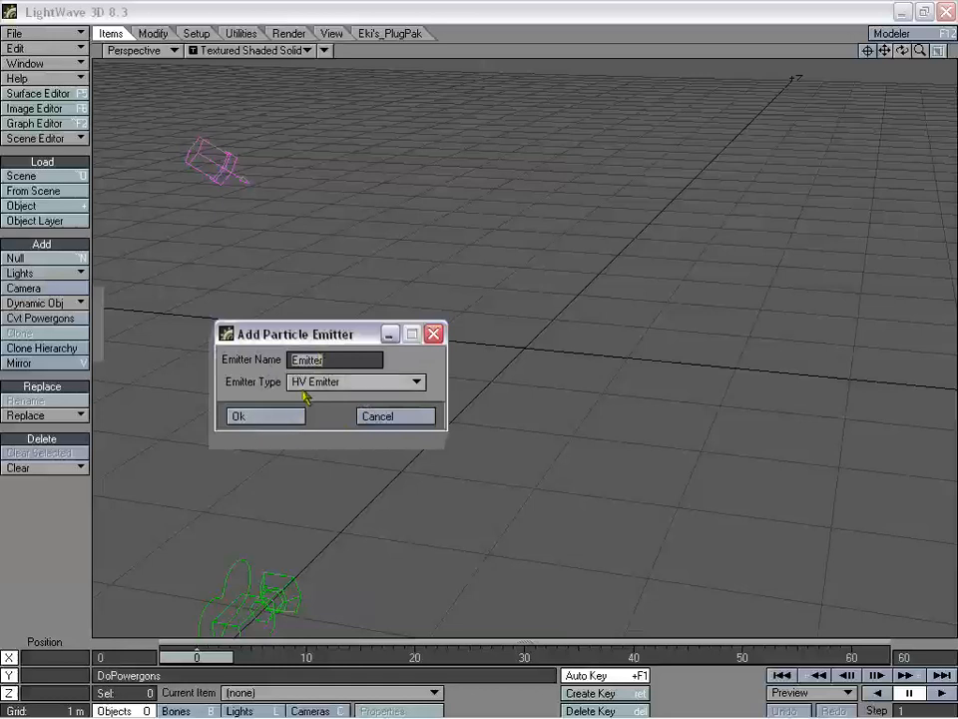
# - Create the emitter with a birth rate of 150 and a 10000-particle limit
pyautogui.click(277, 421)
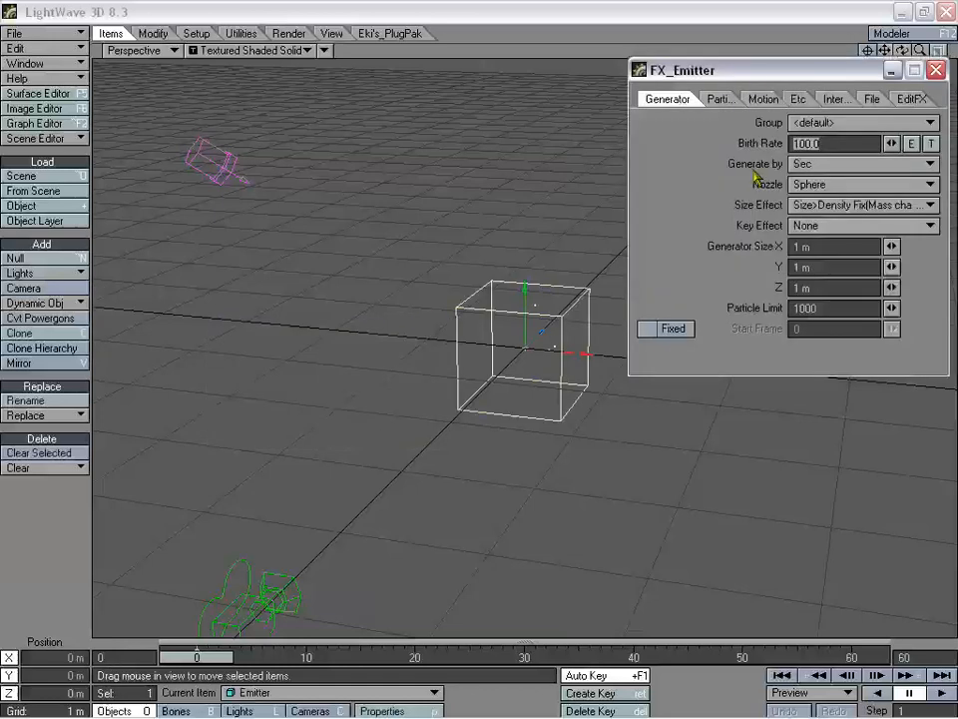
pyautogui.moveTo(757, 80); pyautogui.dragTo(152, 62)
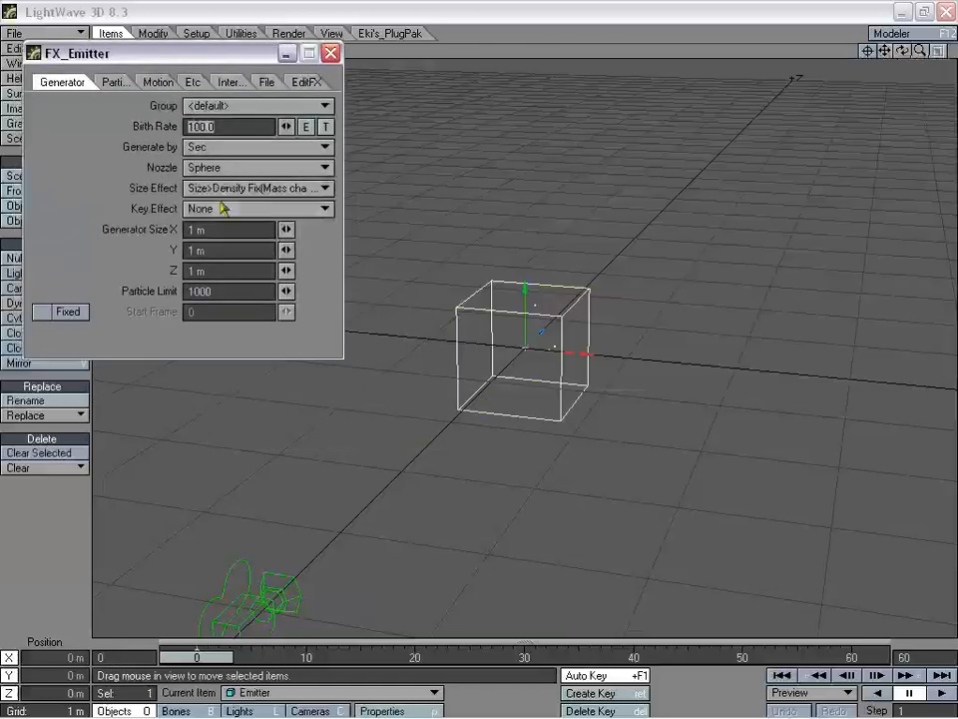
pyautogui.click(232, 126)
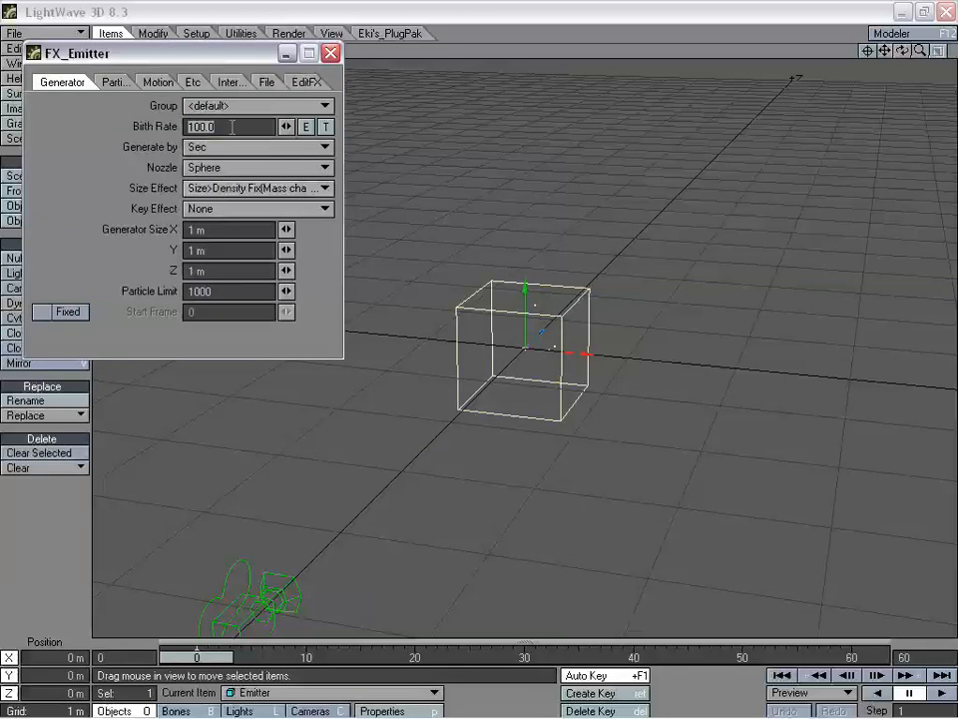
pyautogui.write('150')
pyautogui.press('Tab')
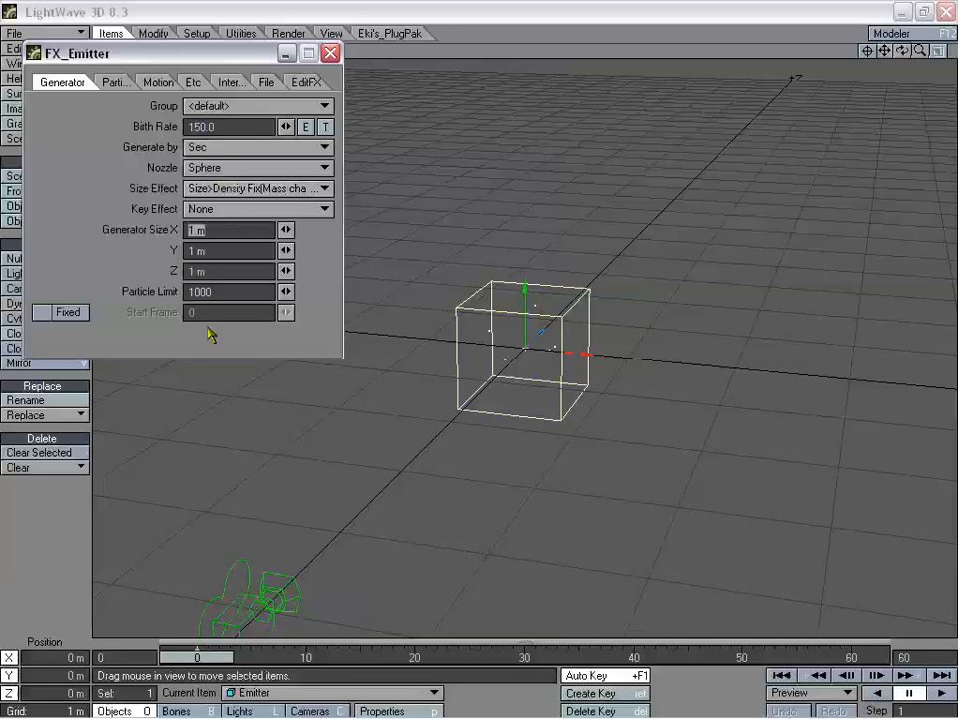
pyautogui.click(226, 291)
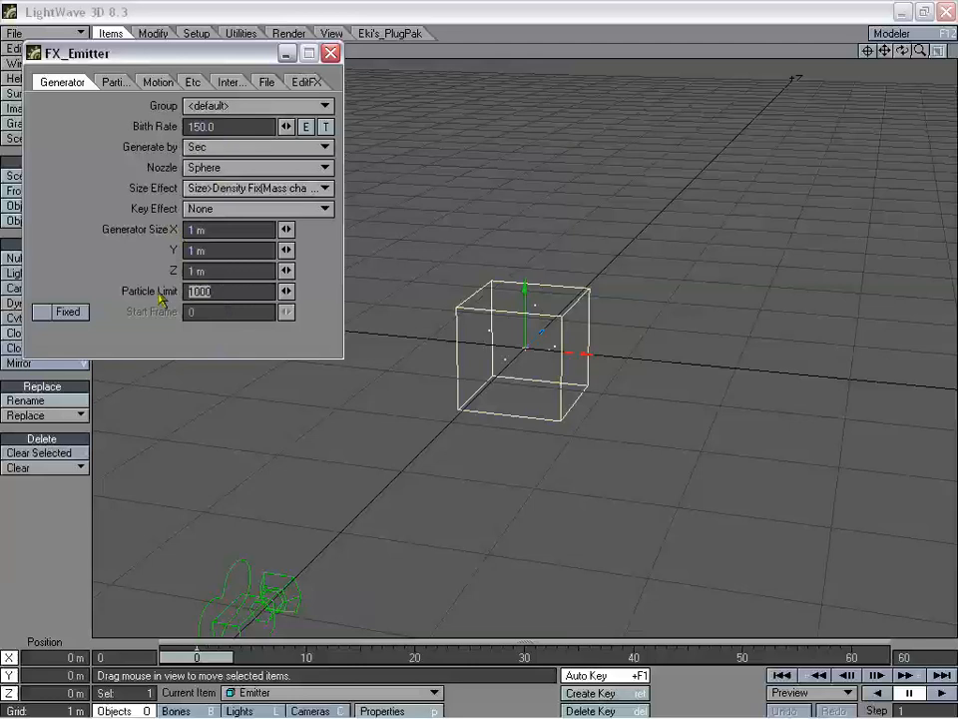
pyautogui.write('10')
# - Set the scene's end frame to 180
pyautogui.moveTo(914, 659); pyautogui.dragTo(812, 668)
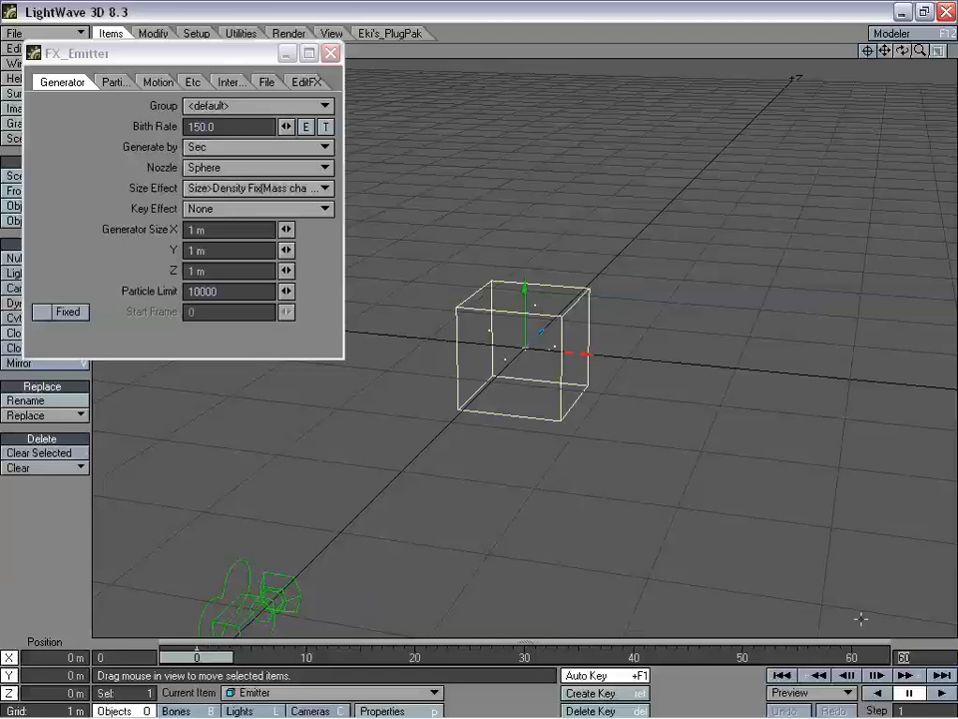
pyautogui.write('180')
pyautogui.press('Return')
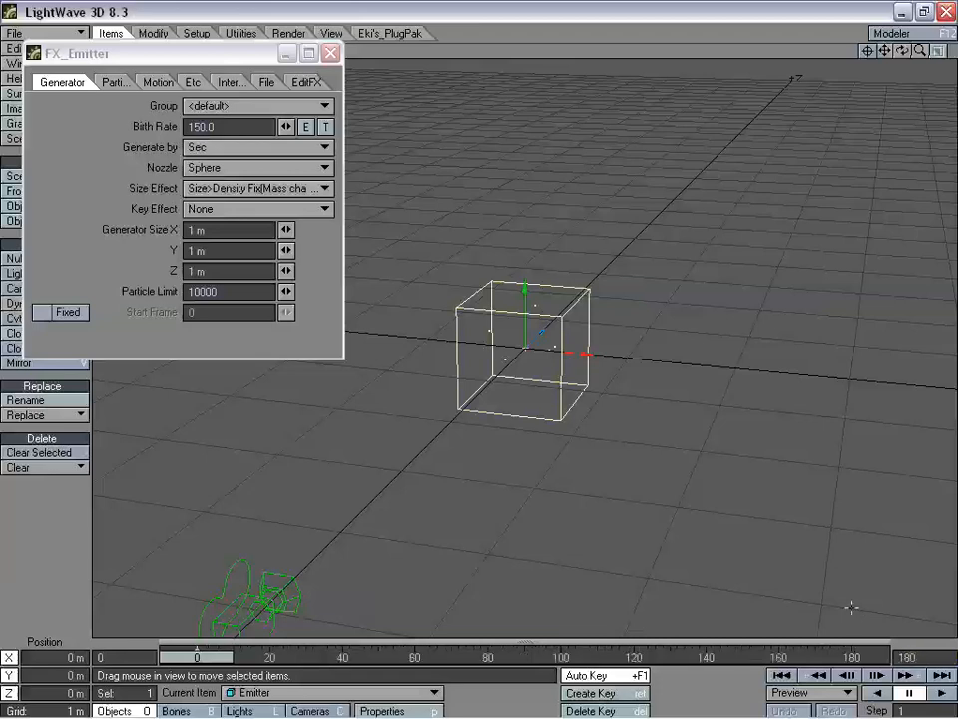
# - Make the emitter generate by Collision Event from a 2 m Box nozzle, then close its panel
pyautogui.moveTo(140, 52); pyautogui.dragTo(190, 149)
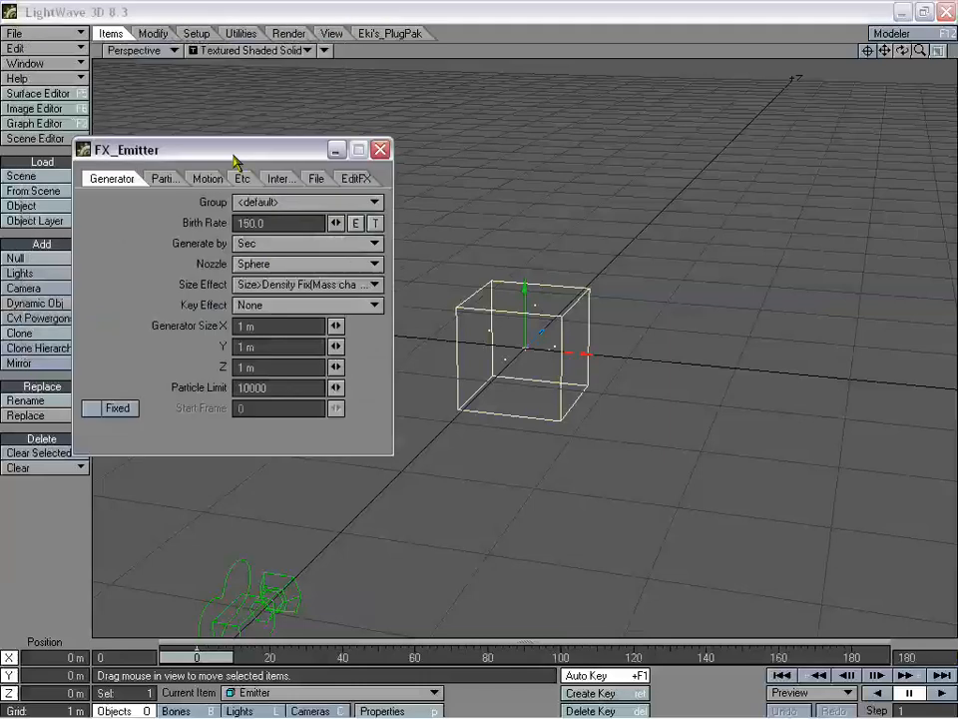
pyautogui.click(278, 253)
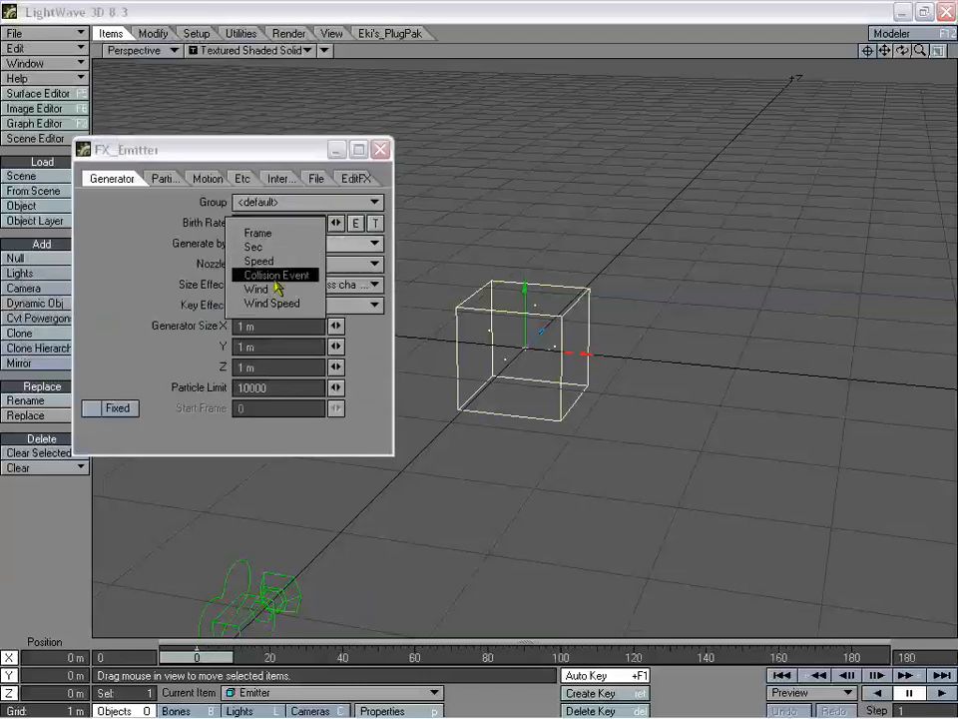
pyautogui.click(335, 277)
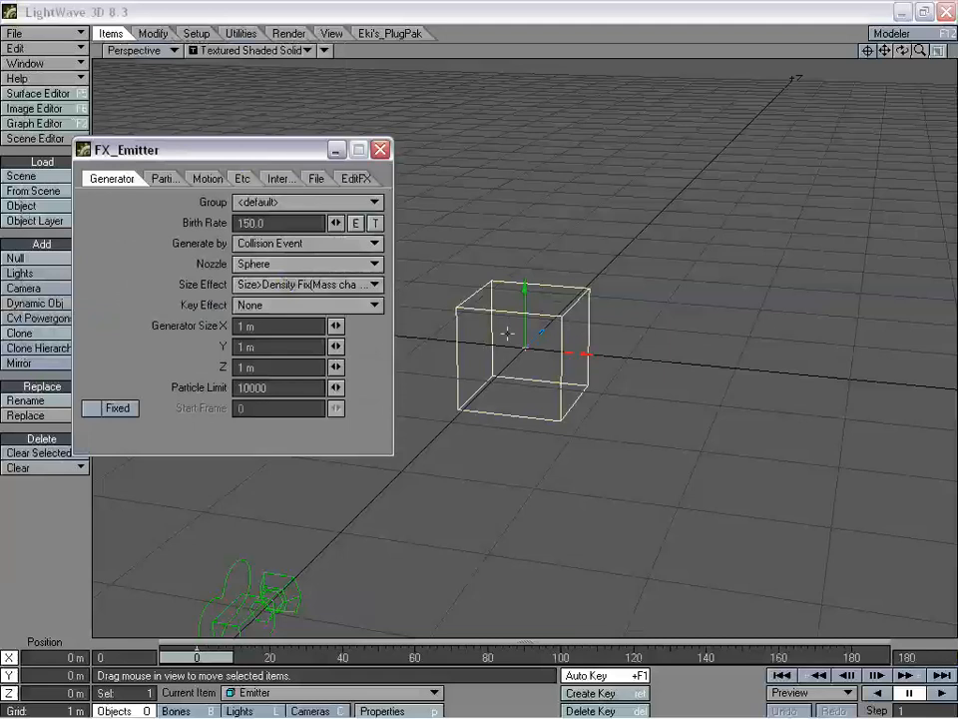
pyautogui.click(258, 263)
pyautogui.click(282, 257)
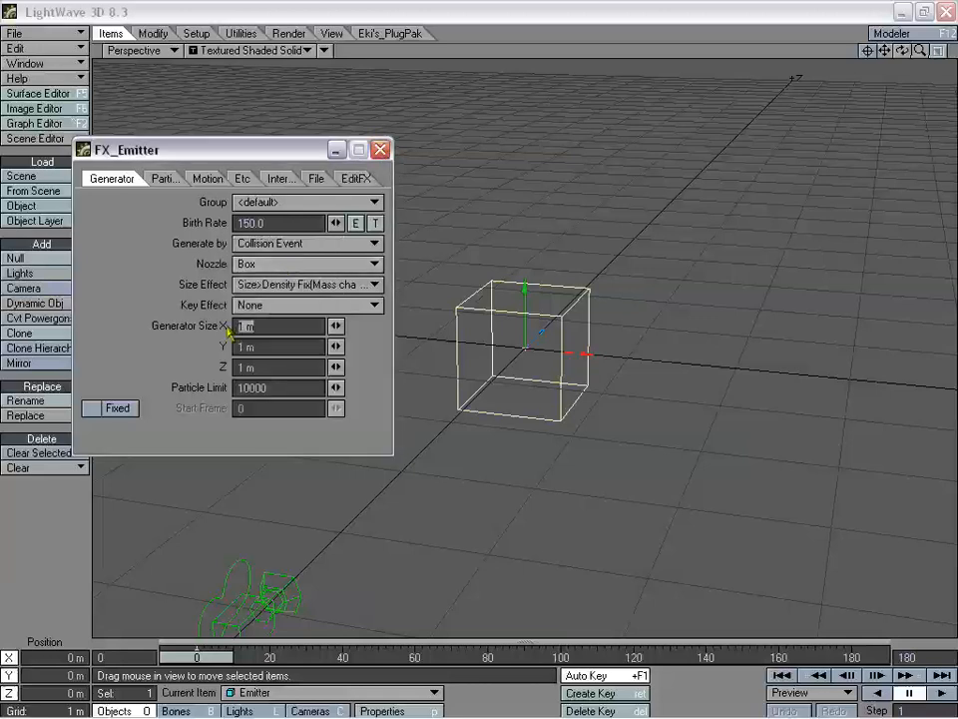
pyautogui.write('2')
pyautogui.press('Tab')
pyautogui.write('2')
pyautogui.press('Tab')
pyautogui.write('2')
pyautogui.press('Tab')
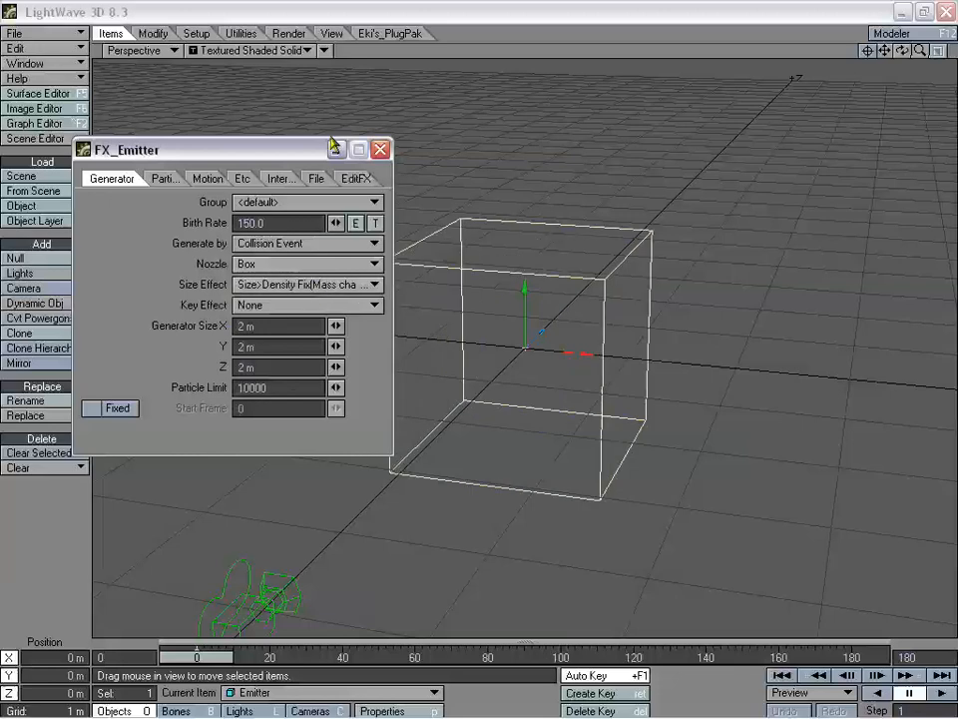
pyautogui.click(150, 177)
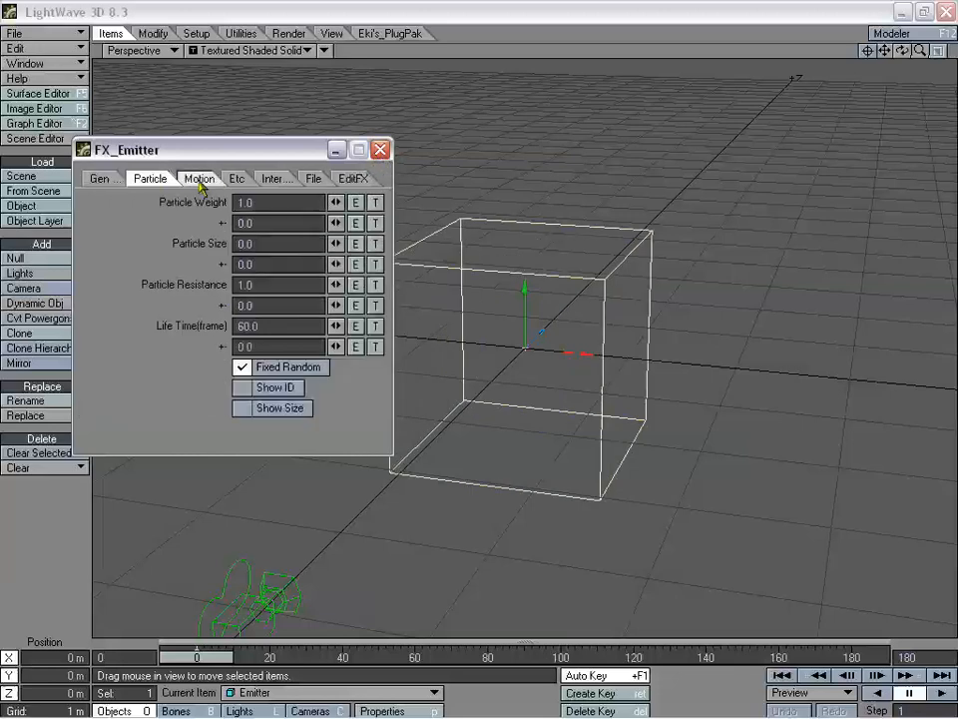
pyautogui.click(380, 149)
pyautogui.moveTo(902, 51)
pyautogui.mouseDown()
pyautogui.moveTo(936, 28)
pyautogui.moveTo(920, 42)
pyautogui.moveTo(935, 44)
pyautogui.moveTo(888, 53)
pyautogui.moveTo(897, 60)
pyautogui.mouseUp()
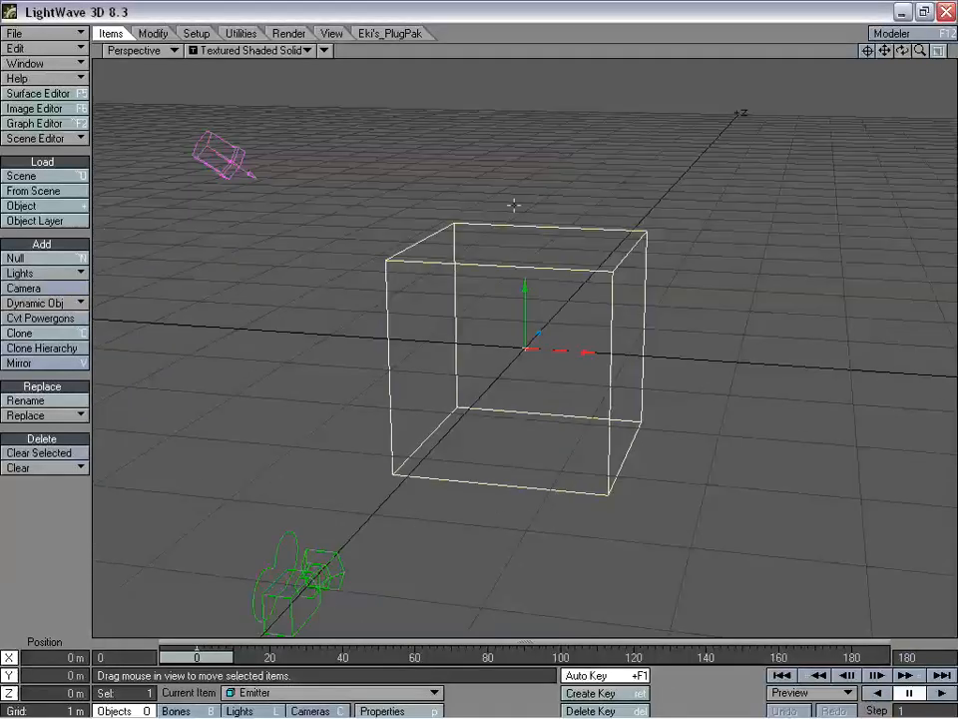
# - Add a Null and make it the Emitter's parent item
pyautogui.click(70, 258)
pyautogui.click(708, 271)
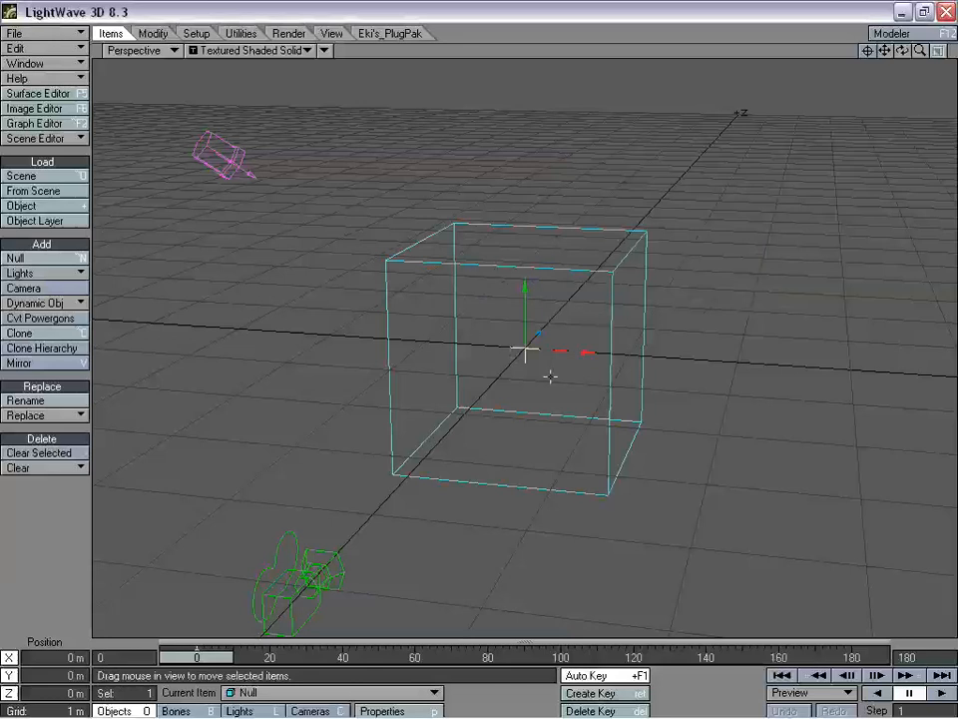
pyautogui.click(548, 271)
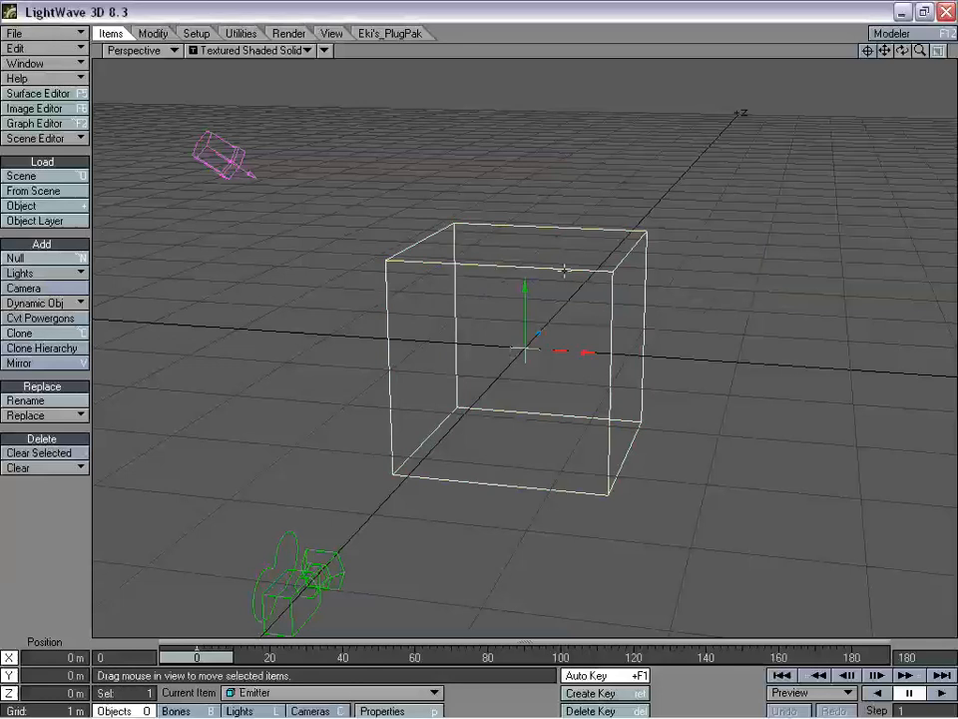
pyautogui.press('m')
pyautogui.click(226, 147)
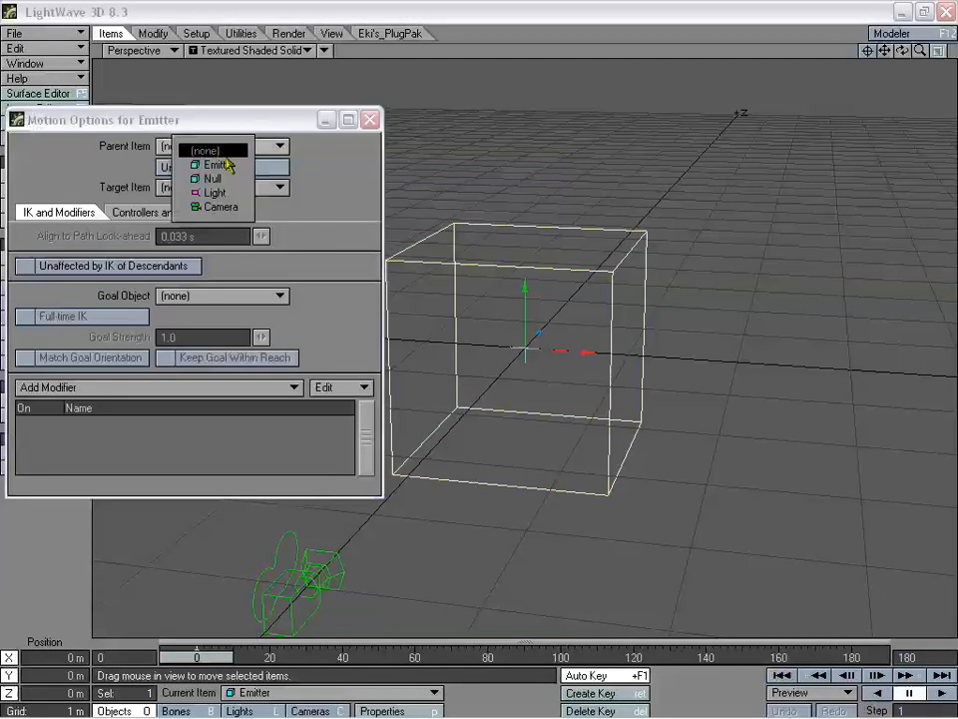
pyautogui.click(215, 178)
pyautogui.click(370, 119)
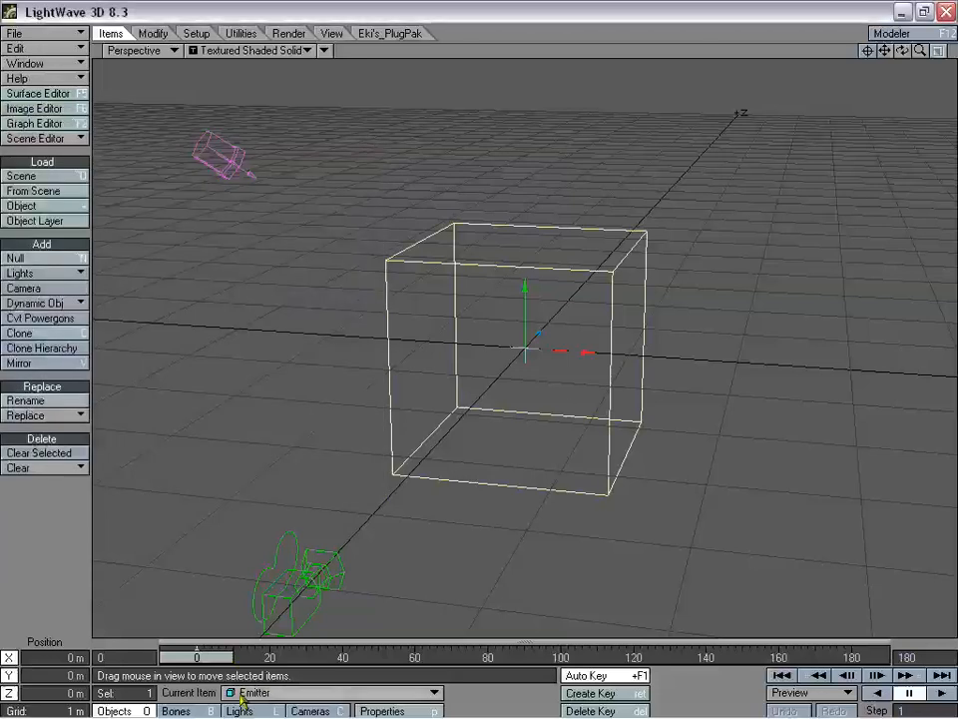
# - Key the Null from -9.6467 m X at frame 0 to positive X at frame 180, then play
pyautogui.click(282, 692)
pyautogui.click(287, 681)
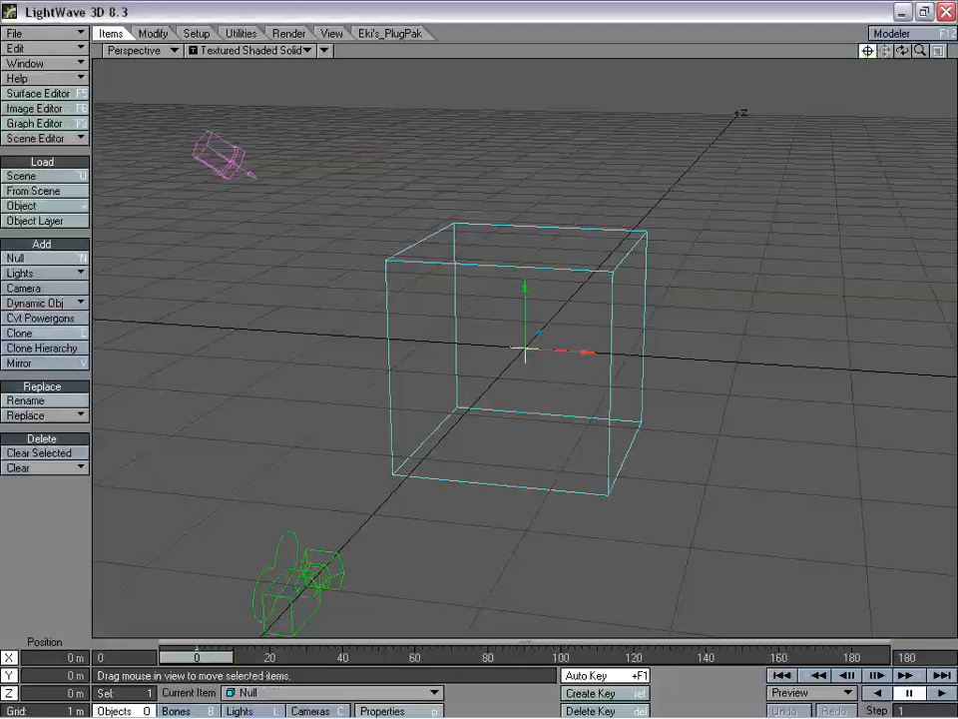
pyautogui.moveTo(586, 352); pyautogui.dragTo(454, 390)
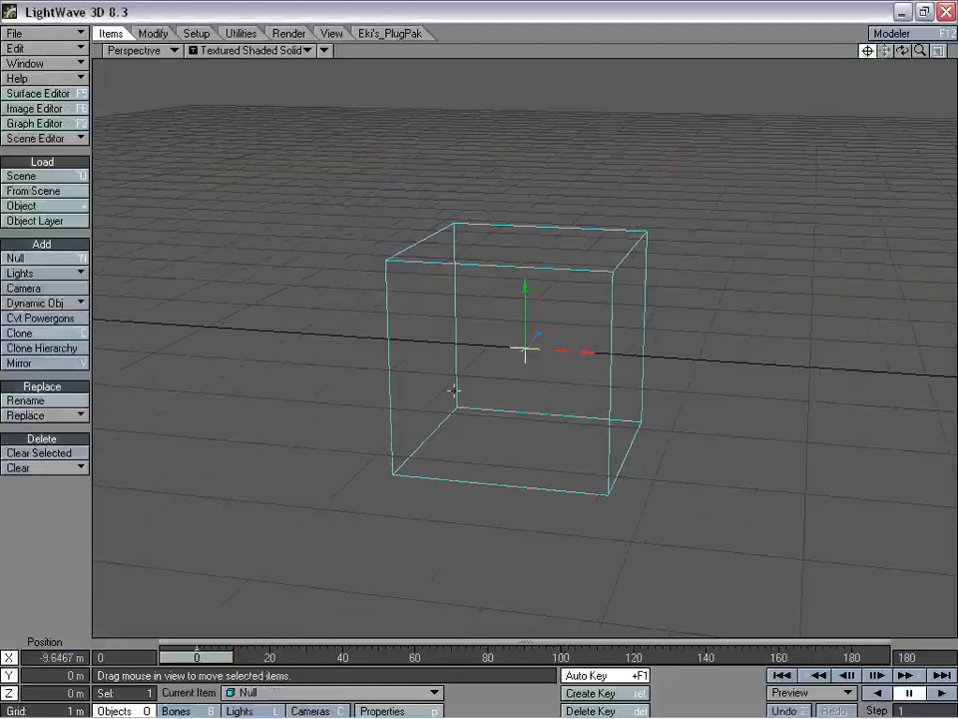
pyautogui.moveTo(194, 657); pyautogui.dragTo(854, 656)
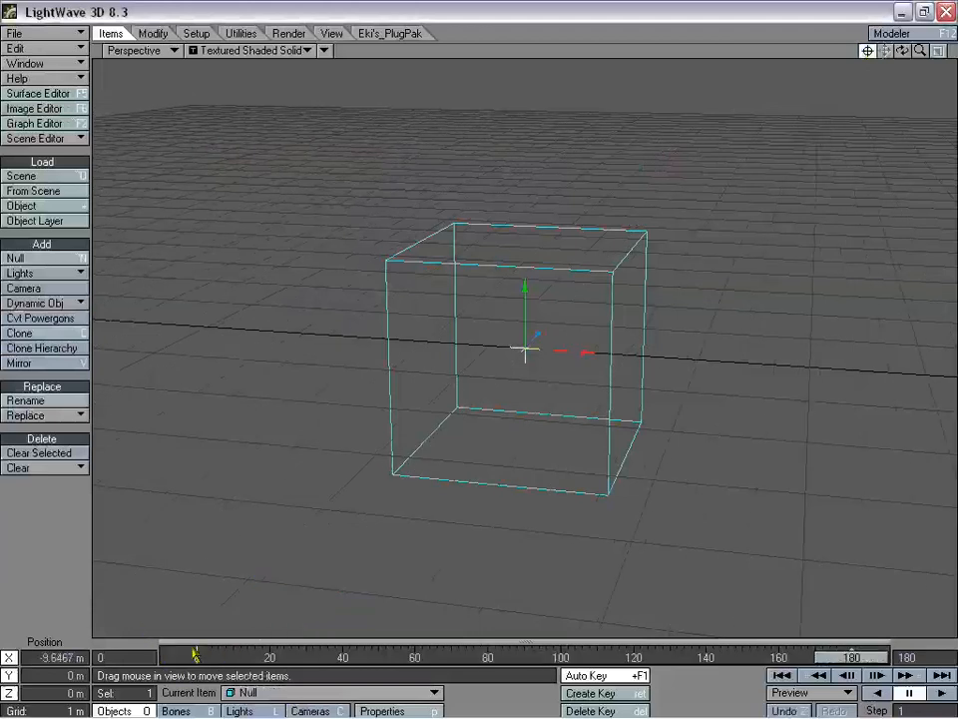
pyautogui.moveTo(587, 352); pyautogui.dragTo(816, 351)
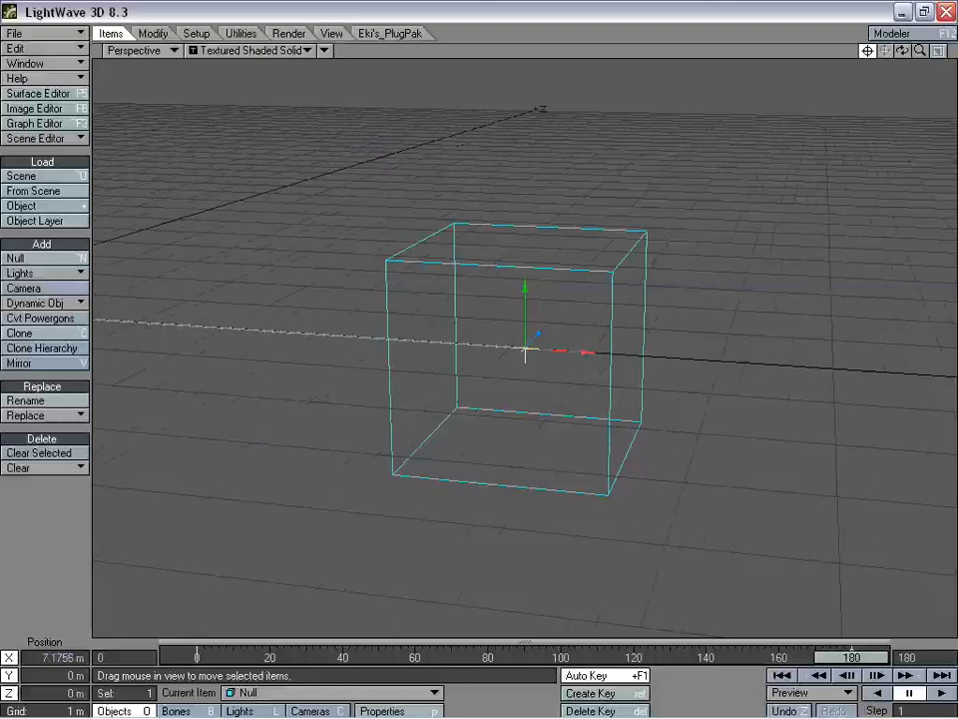
pyautogui.click(875, 675)
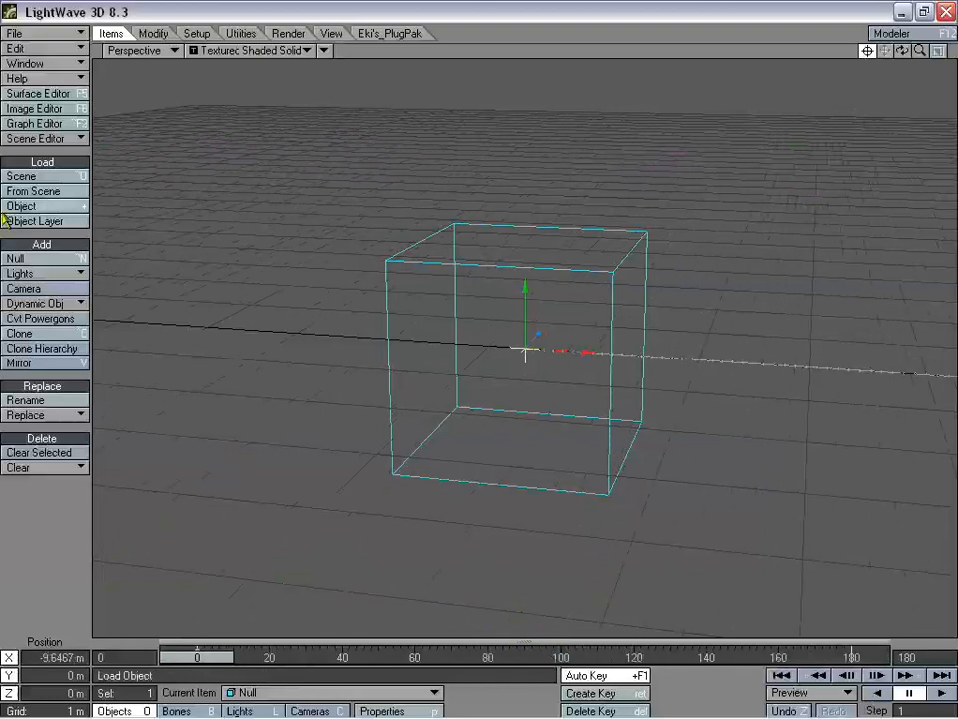
# - Add a sphere collision effector named collision, set to Event mode
pyautogui.click(70, 302)
pyautogui.click(60, 259)
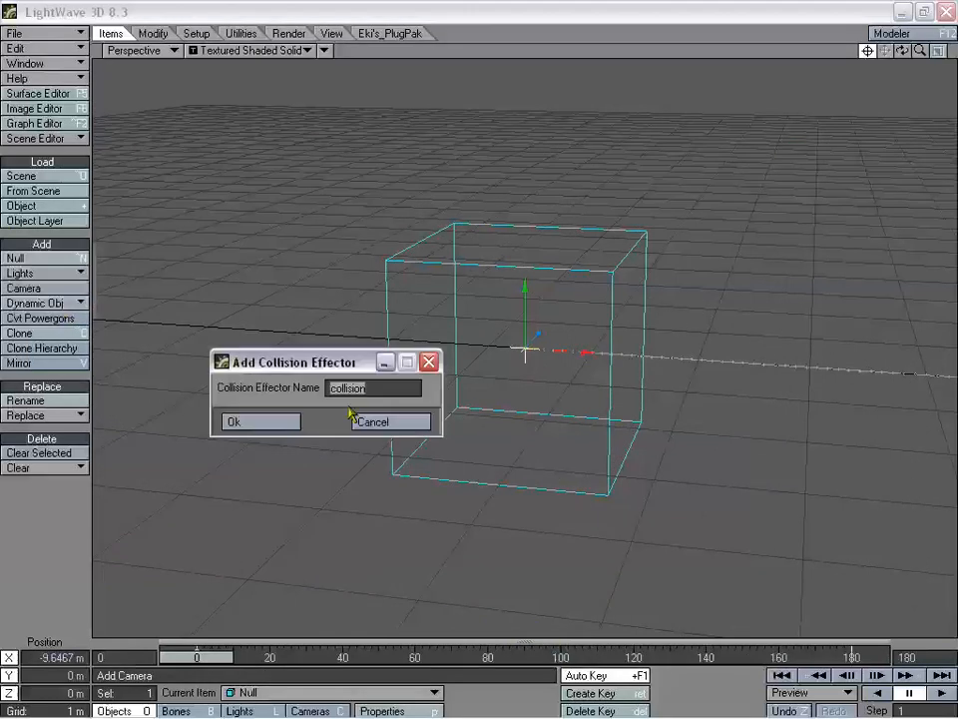
pyautogui.click(250, 428)
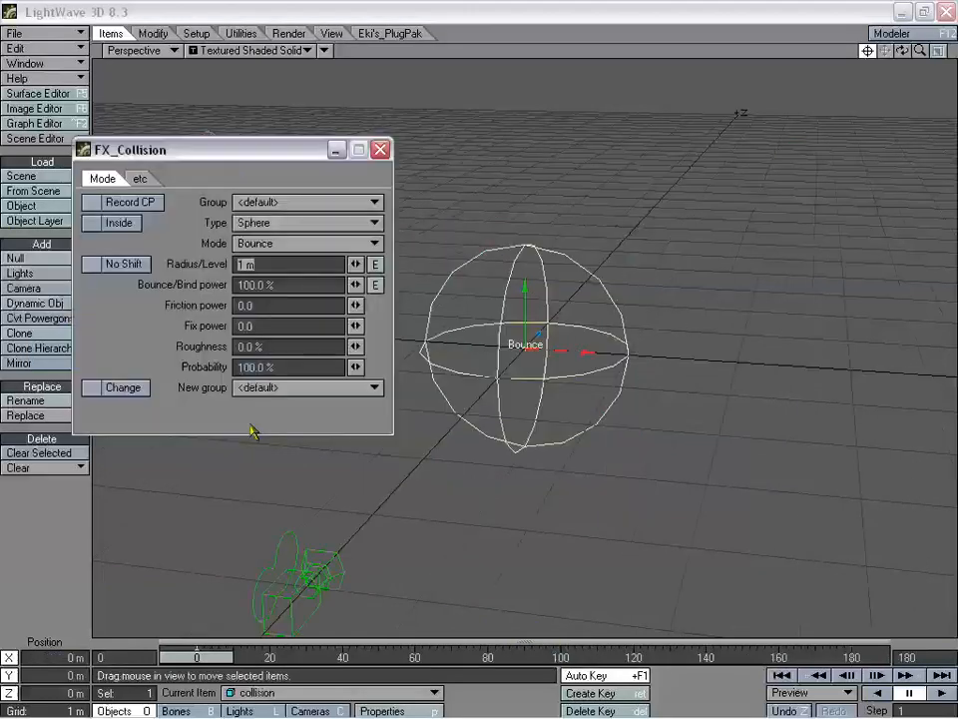
pyautogui.moveTo(245, 152); pyautogui.dragTo(209, 80)
pyautogui.click(244, 151)
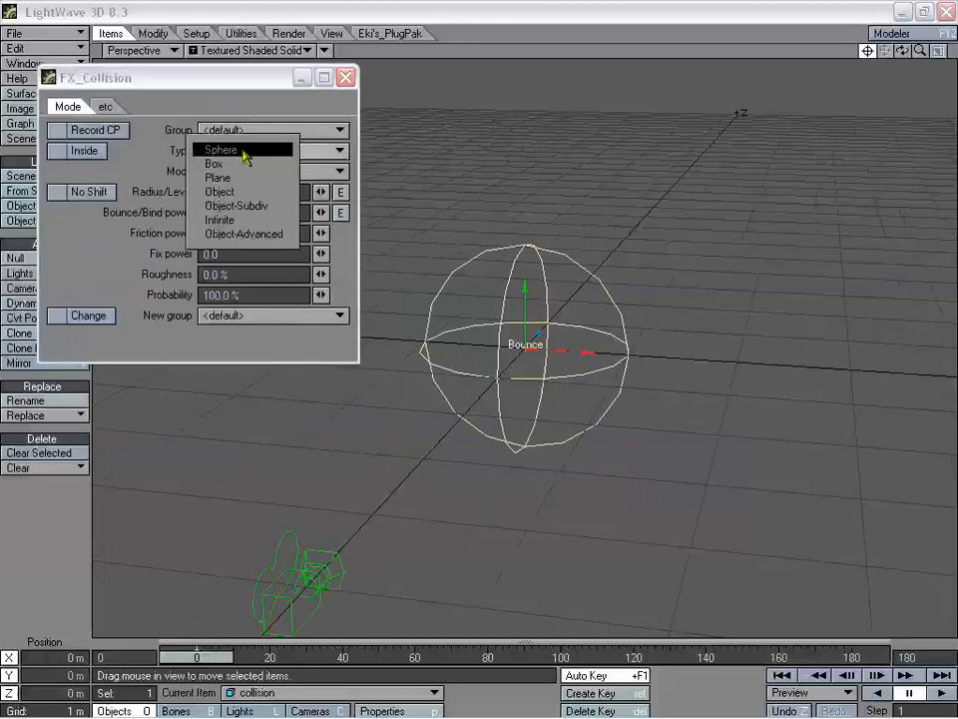
pyautogui.click(218, 150)
pyautogui.click(242, 175)
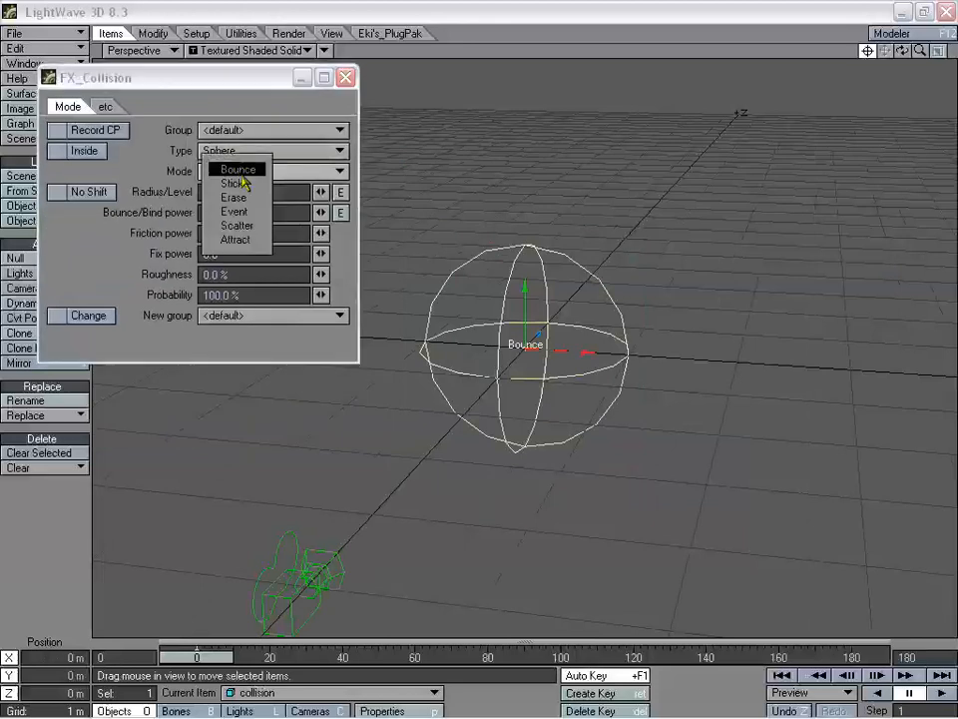
pyautogui.click(252, 210)
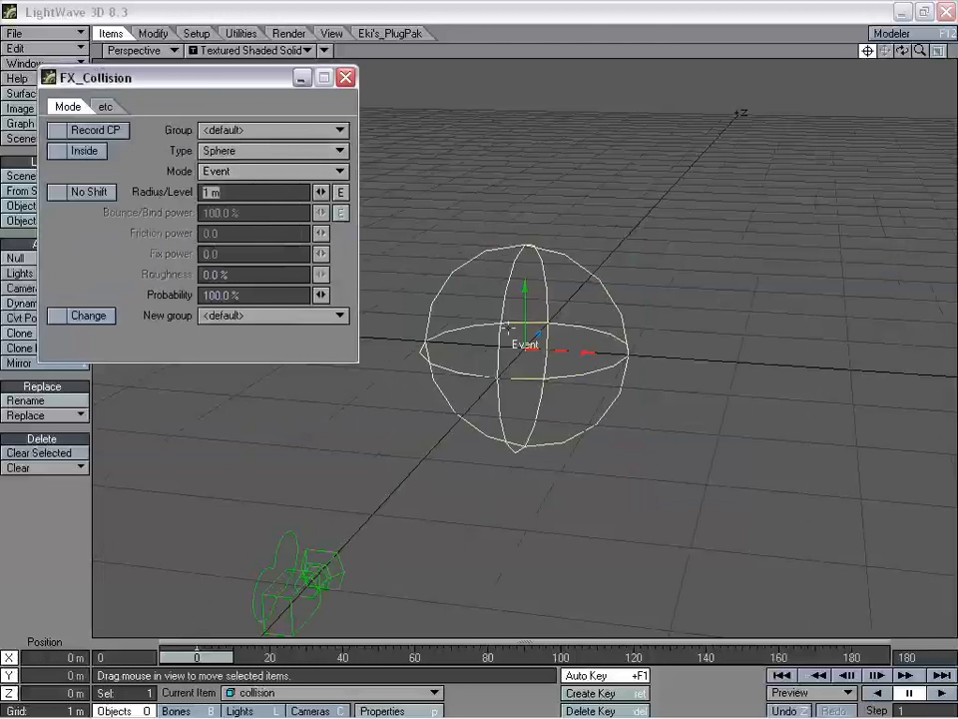
pyautogui.moveTo(242, 77); pyautogui.dragTo(800, 211)
pyautogui.press('BackSpace')
pyautogui.press('BackSpace')
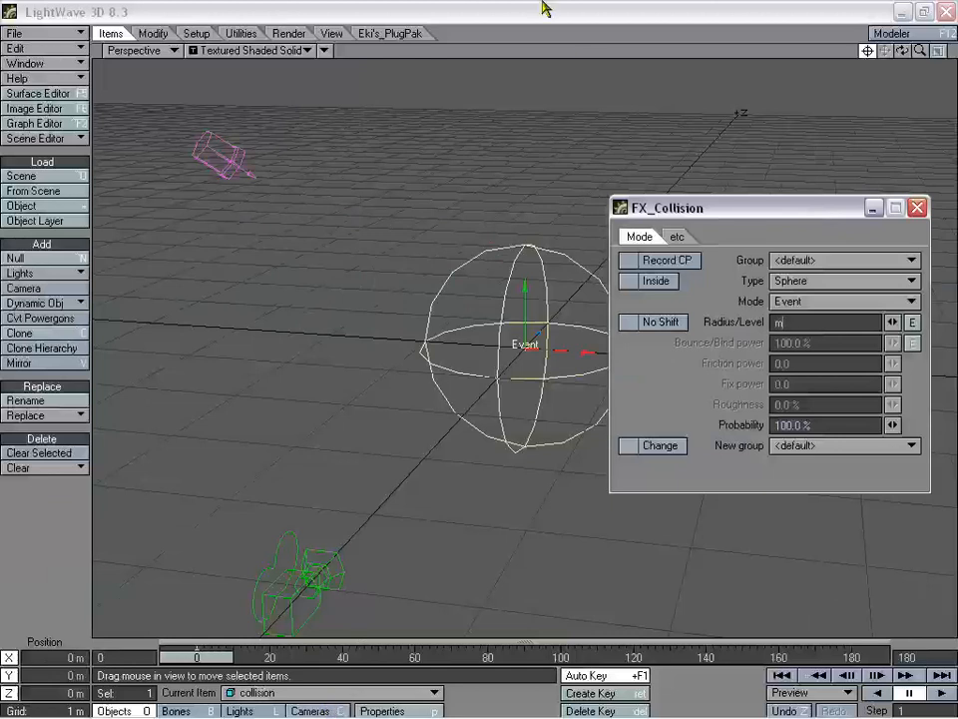
# - Make the Null the collision item's parent
pyautogui.press('m')
pyautogui.click(175, 147)
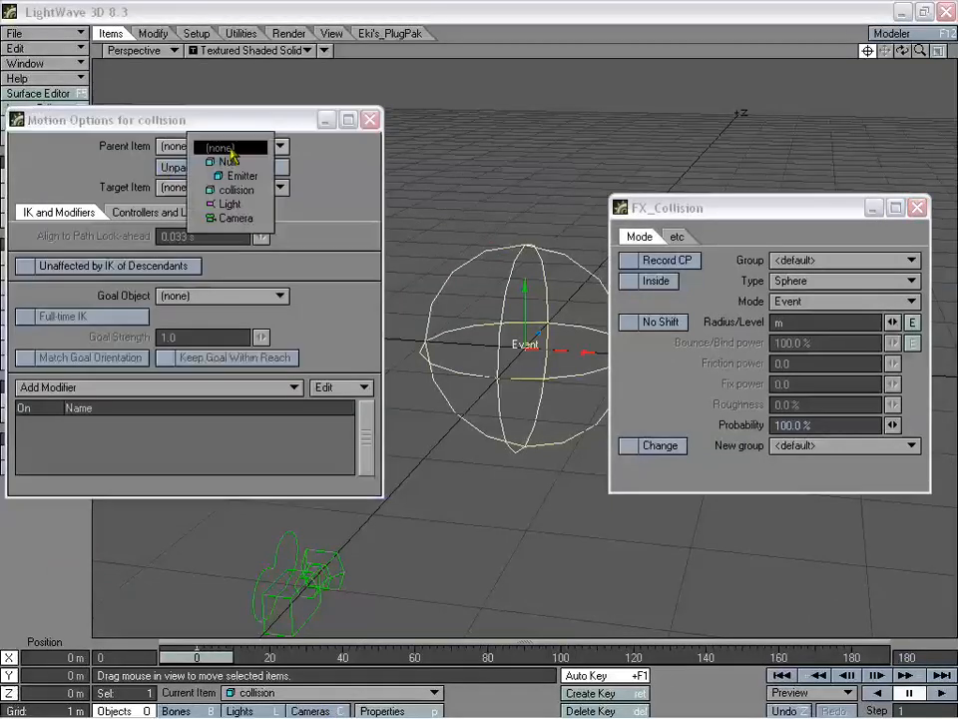
pyautogui.click(239, 156)
pyautogui.click(370, 120)
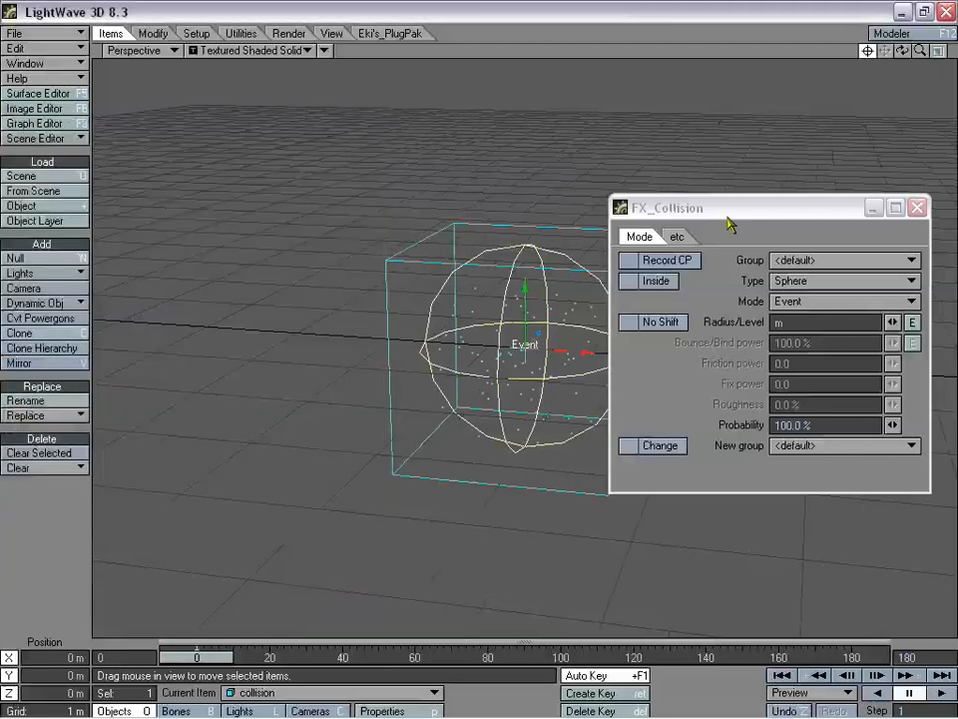
# - Move the collision sphere to -1.654 m on X and close its settings
pyautogui.moveTo(727, 216); pyautogui.dragTo(766, 350)
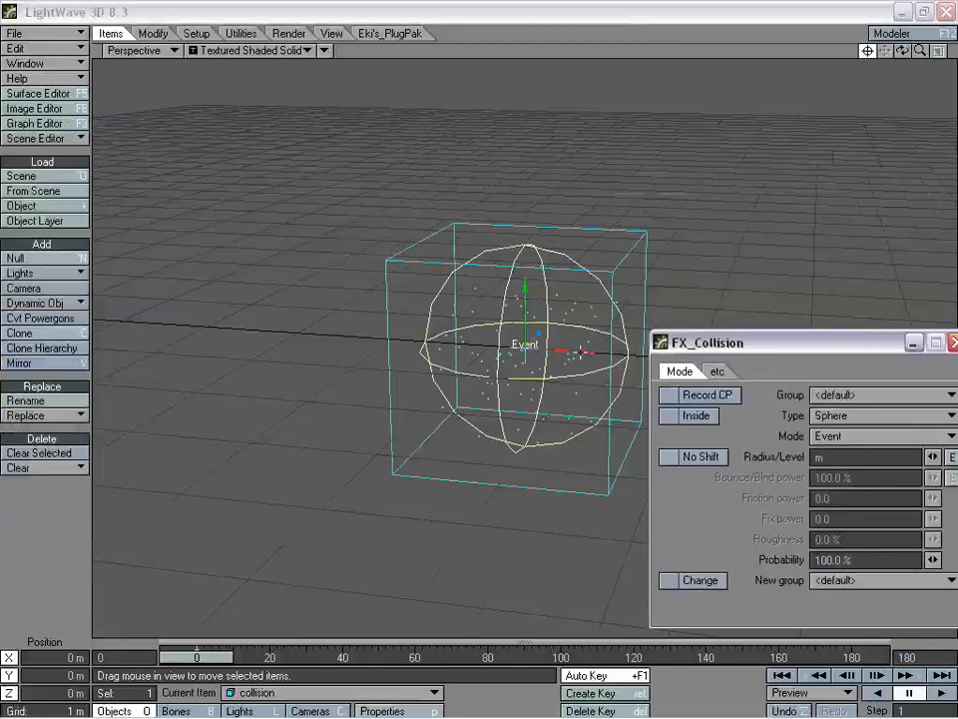
pyautogui.moveTo(580, 351); pyautogui.dragTo(414, 350)
pyautogui.moveTo(902, 51); pyautogui.dragTo(921, 14)
pyautogui.moveTo(569, 350); pyautogui.dragTo(569, 350)
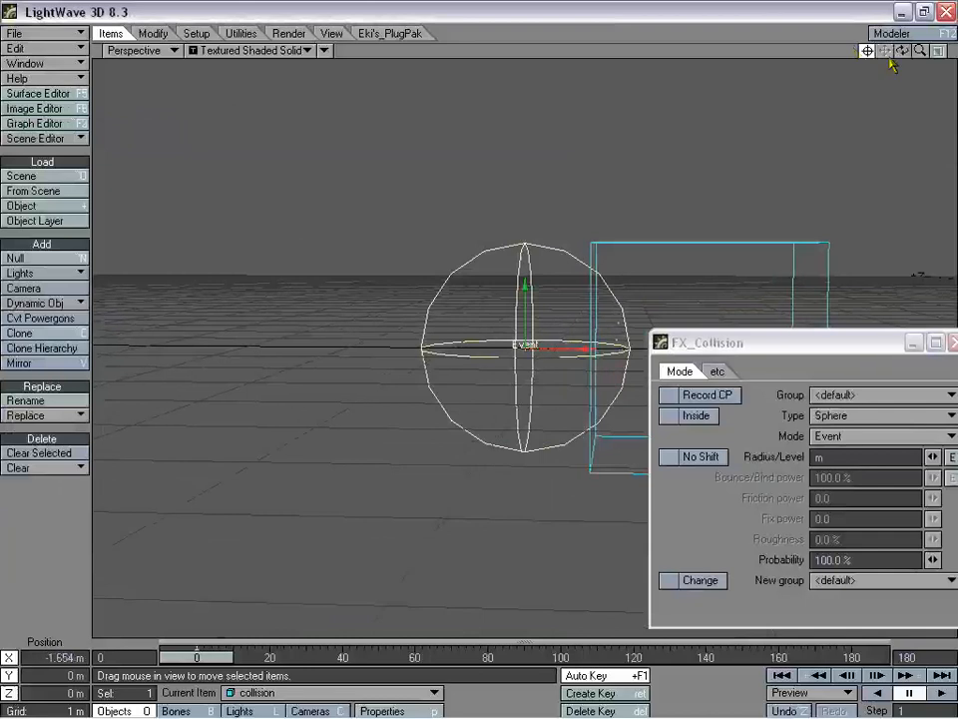
pyautogui.moveTo(903, 51); pyautogui.dragTo(914, 90)
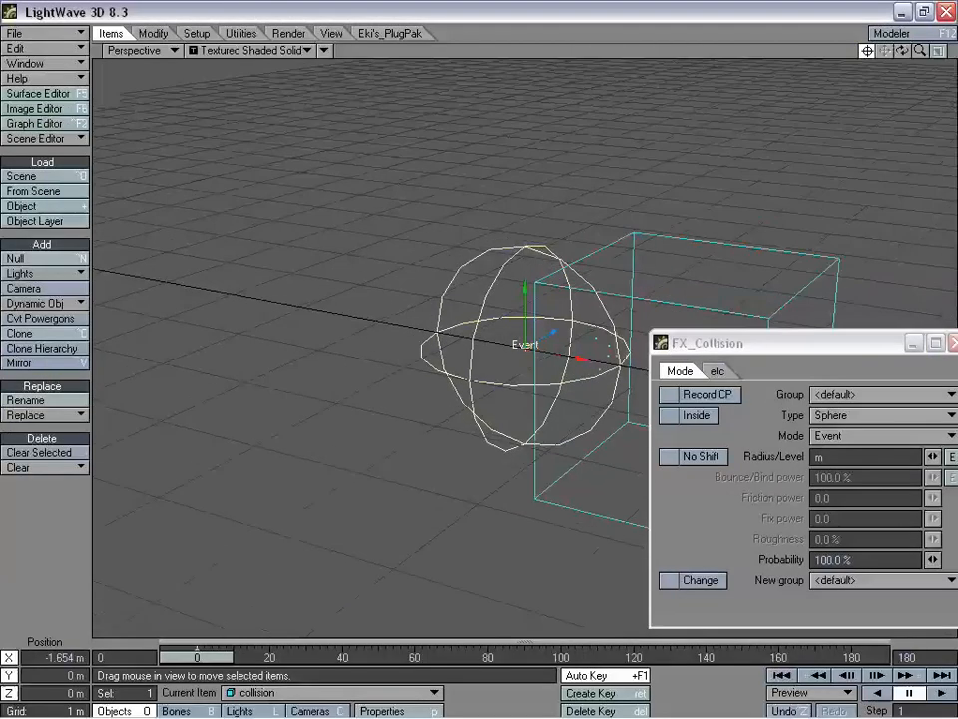
pyautogui.moveTo(196, 657); pyautogui.dragTo(405, 657)
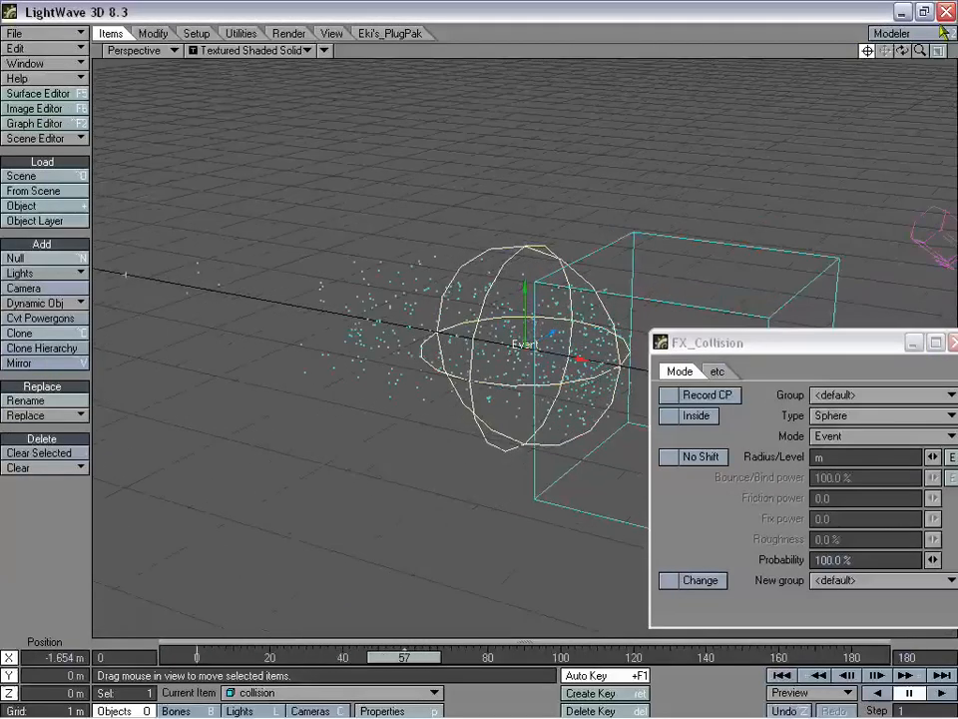
pyautogui.moveTo(903, 50); pyautogui.dragTo(894, 31)
pyautogui.moveTo(867, 337); pyautogui.dragTo(753, 326)
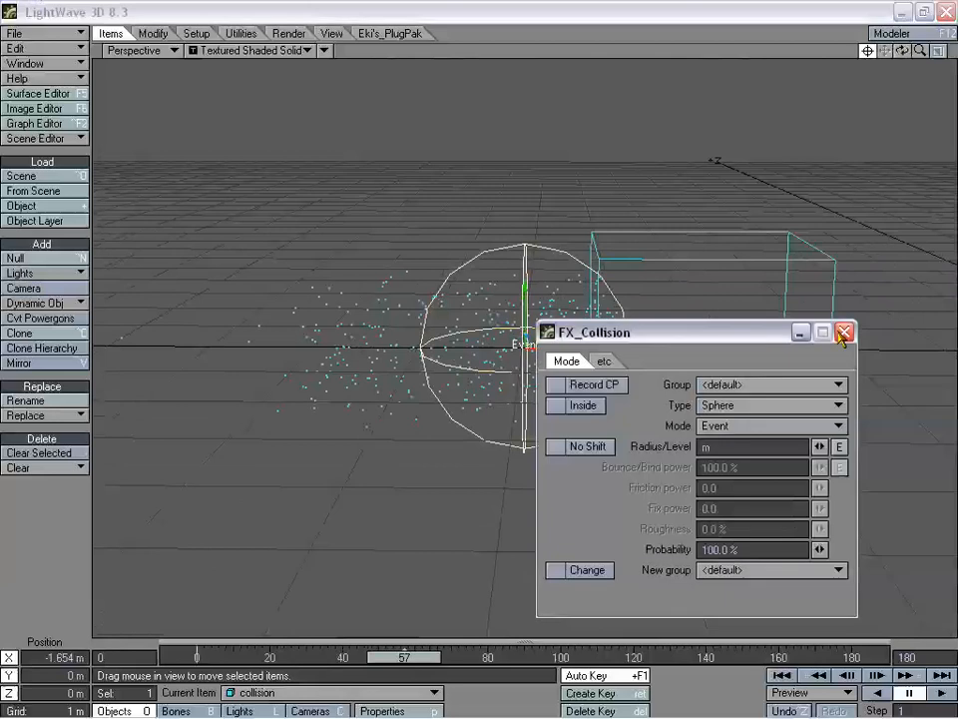
pyautogui.click(844, 332)
# - Orbit the view and scrub the timeline to check particles colliding with the sphere
pyautogui.moveTo(905, 52); pyautogui.dragTo(864, 55)
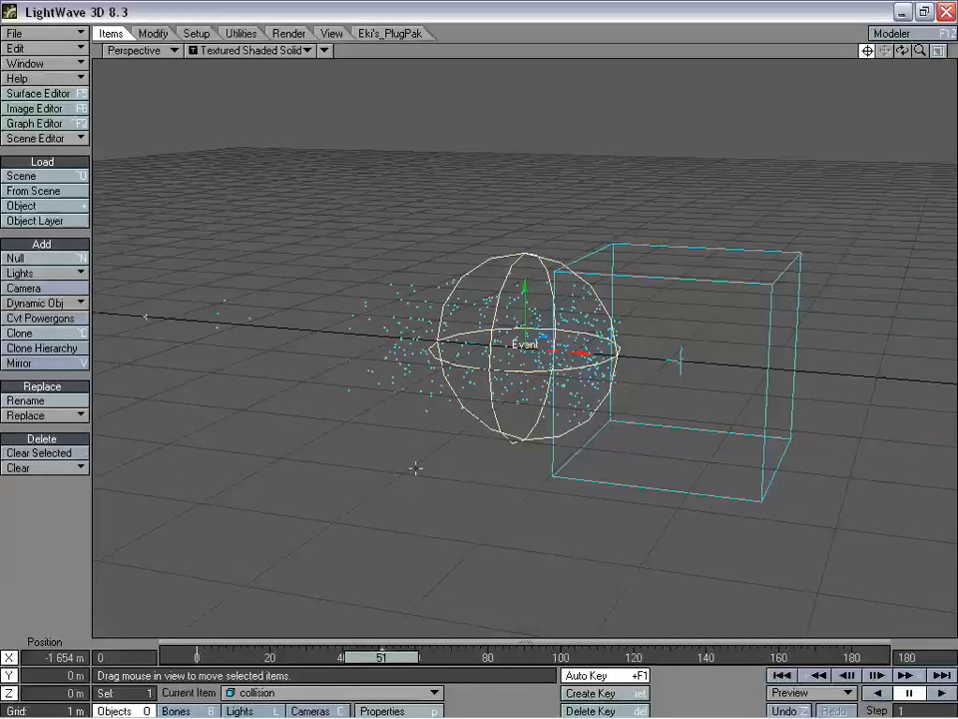
pyautogui.moveTo(364, 661); pyautogui.dragTo(534, 661)
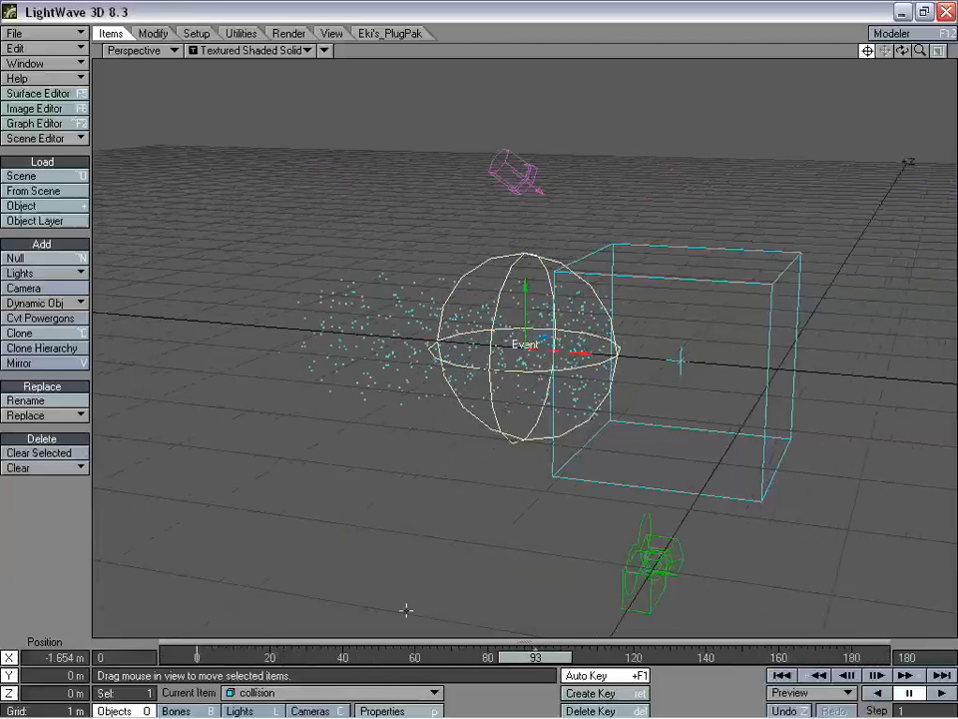
pyautogui.moveTo(903, 51)
pyautogui.mouseDown()
pyautogui.moveTo(951, 20)
pyautogui.moveTo(891, 45)
pyautogui.mouseUp()
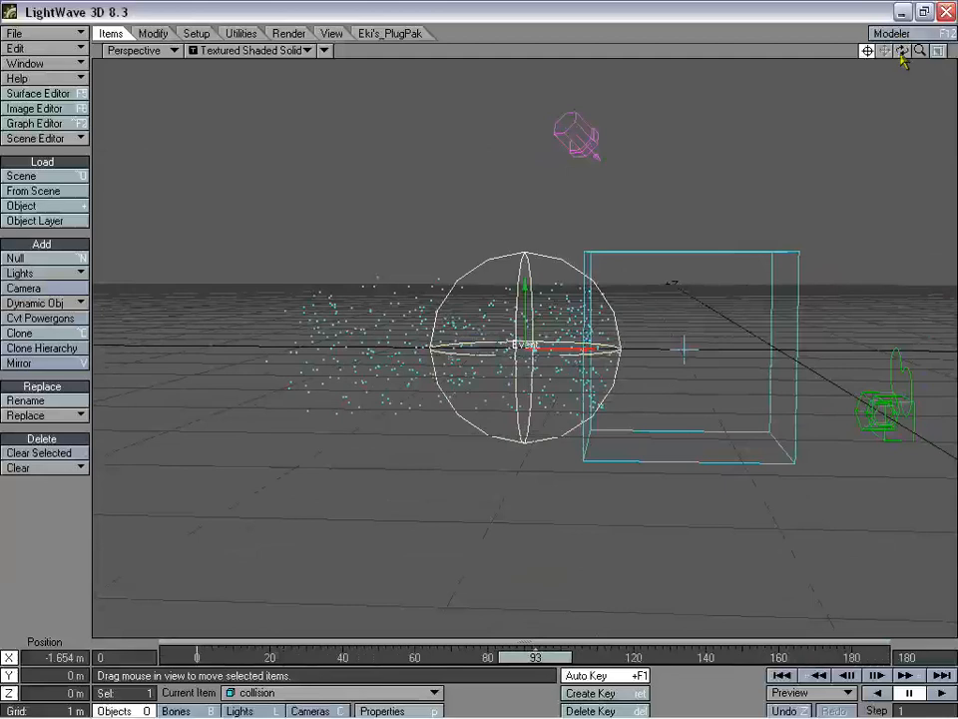
pyautogui.moveTo(902, 52); pyautogui.dragTo(935, 60)
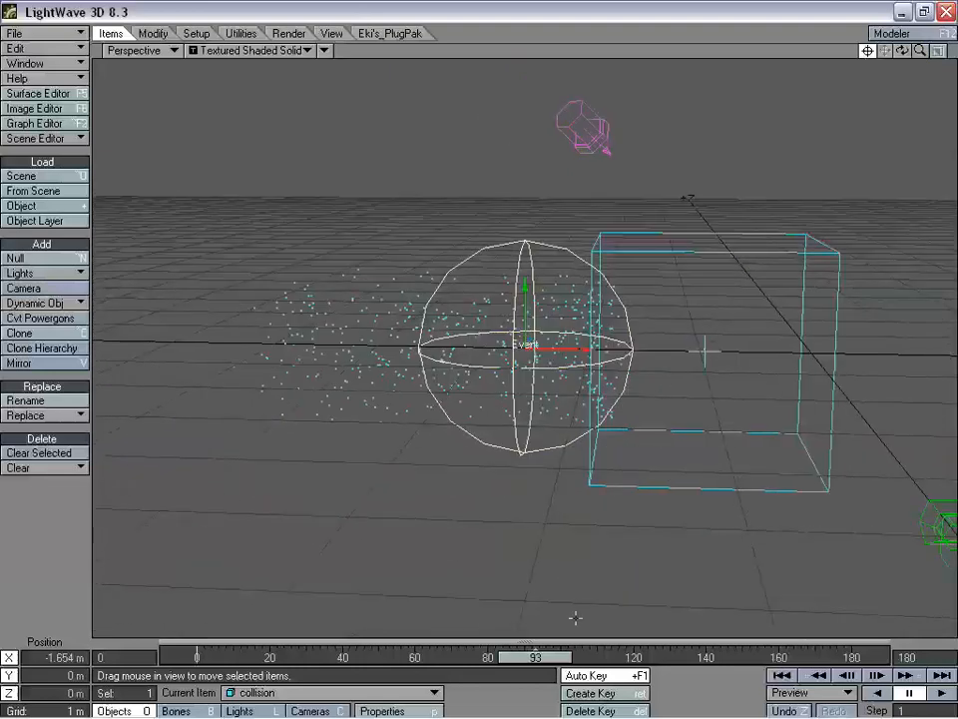
pyautogui.moveTo(548, 663); pyautogui.dragTo(503, 657)
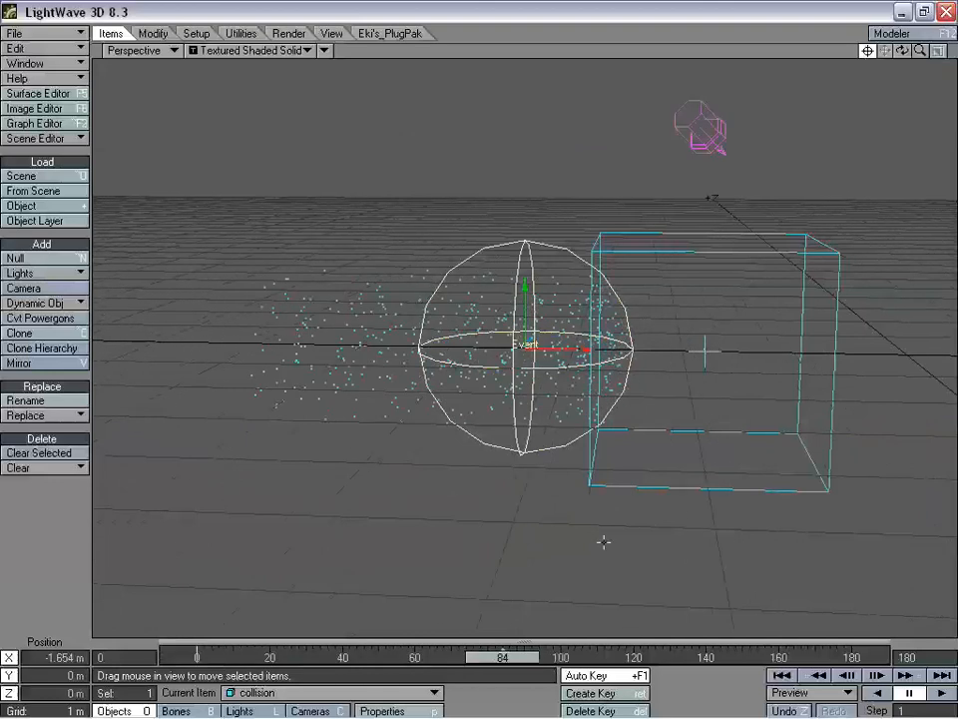
pyautogui.moveTo(902, 51); pyautogui.dragTo(676, 193)
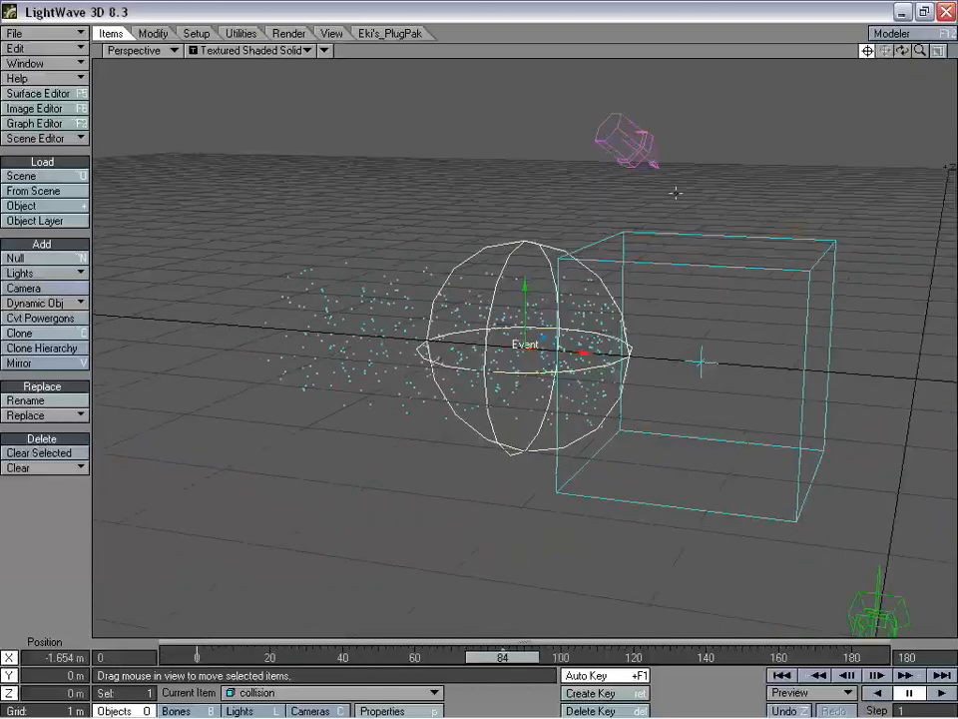
pyautogui.moveTo(488, 640); pyautogui.dragTo(441, 657)
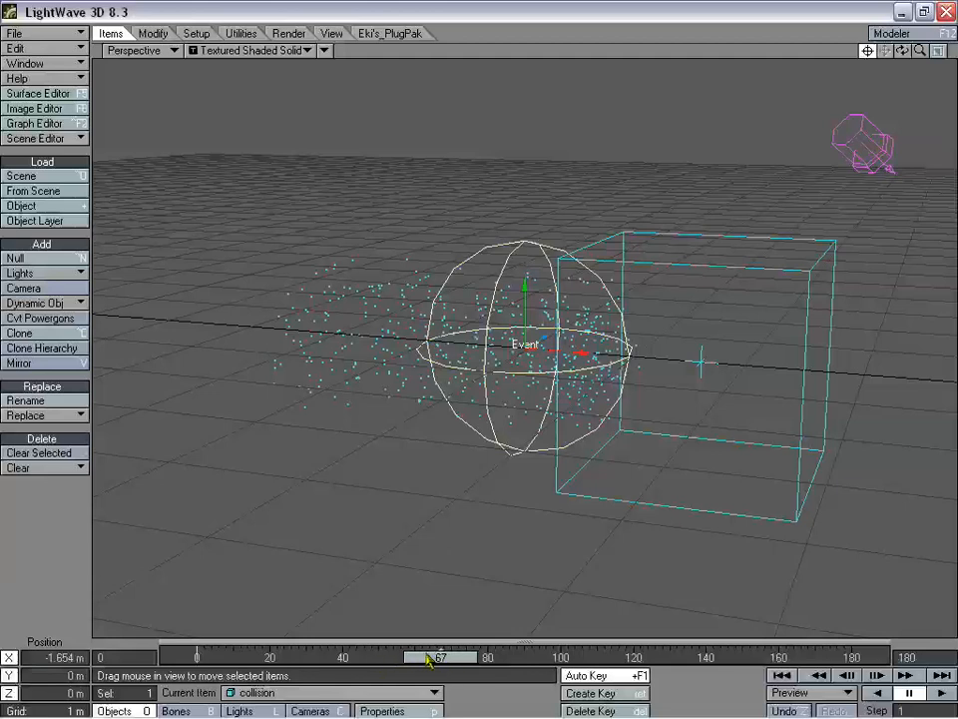
pyautogui.moveTo(441, 657); pyautogui.dragTo(303, 657)
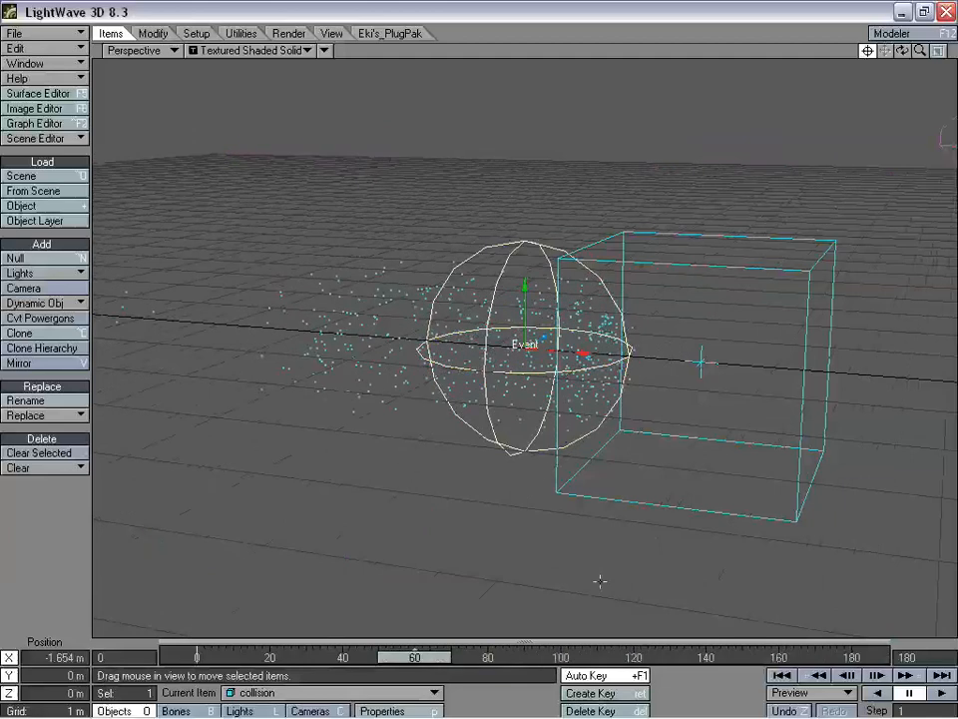
pyautogui.moveTo(451, 657); pyautogui.dragTo(393, 657)
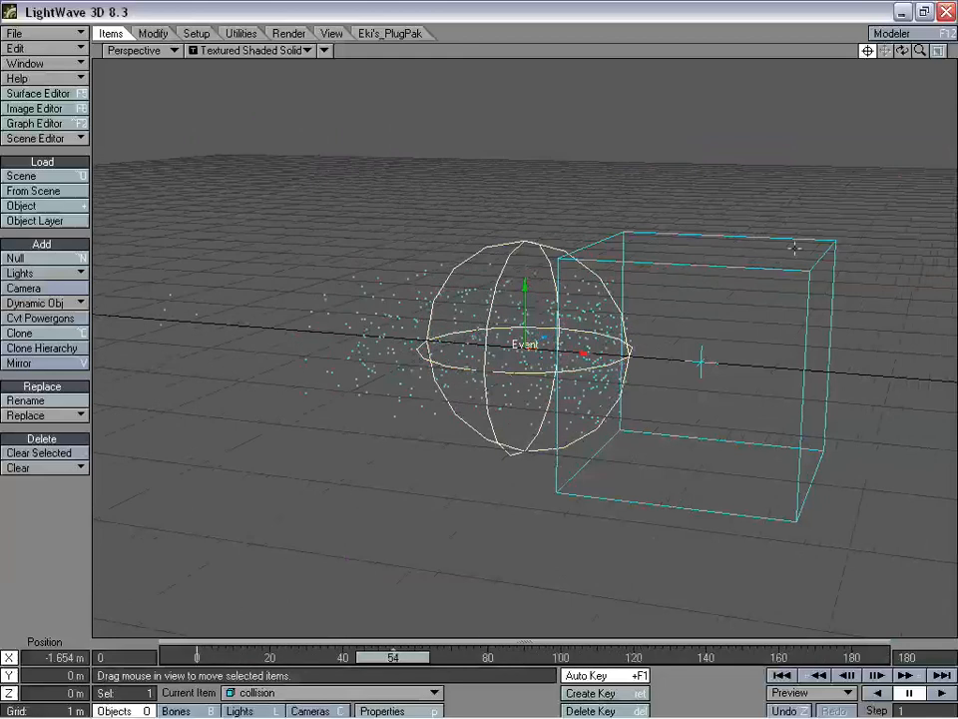
pyautogui.moveTo(902, 51); pyautogui.dragTo(436, 502)
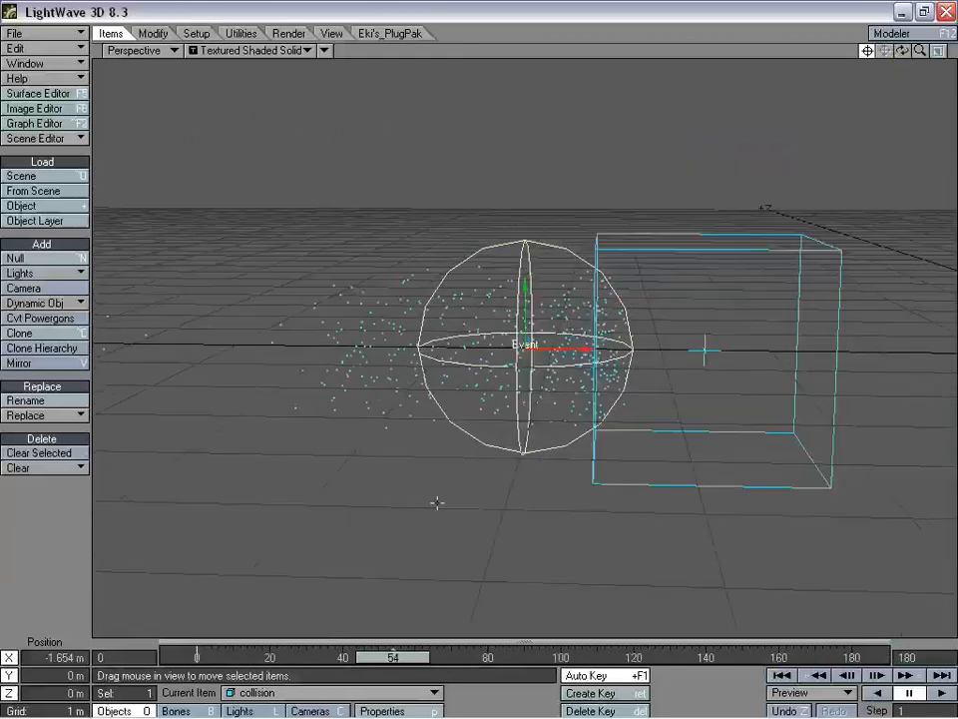
pyautogui.moveTo(396, 659); pyautogui.dragTo(374, 659)
pyautogui.moveTo(901, 51); pyautogui.dragTo(609, 288)
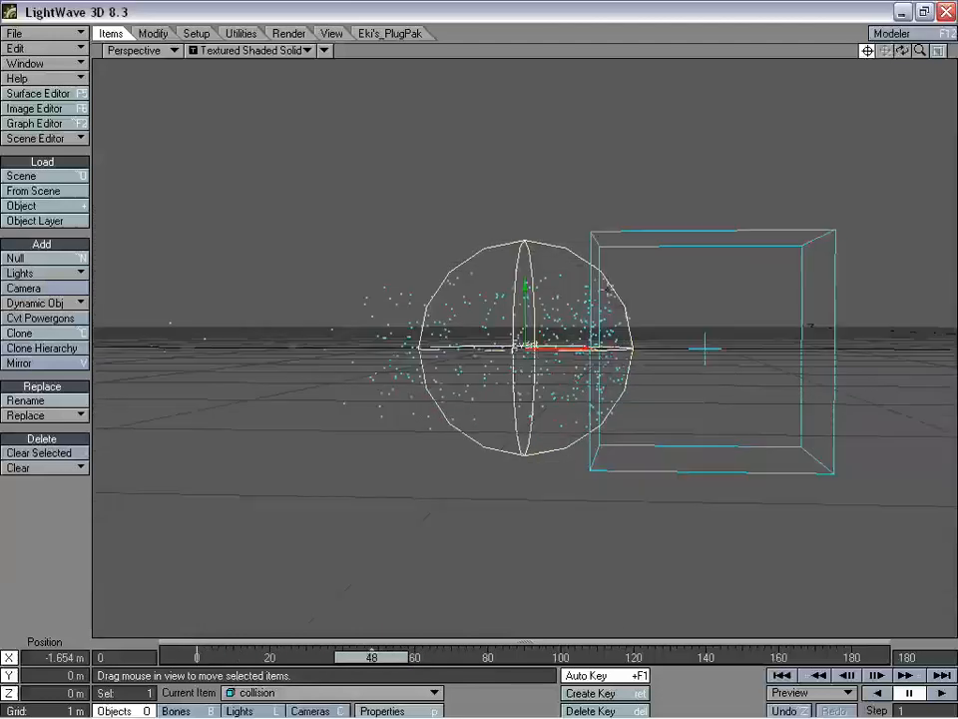
pyautogui.moveTo(923, 51); pyautogui.dragTo(686, 245)
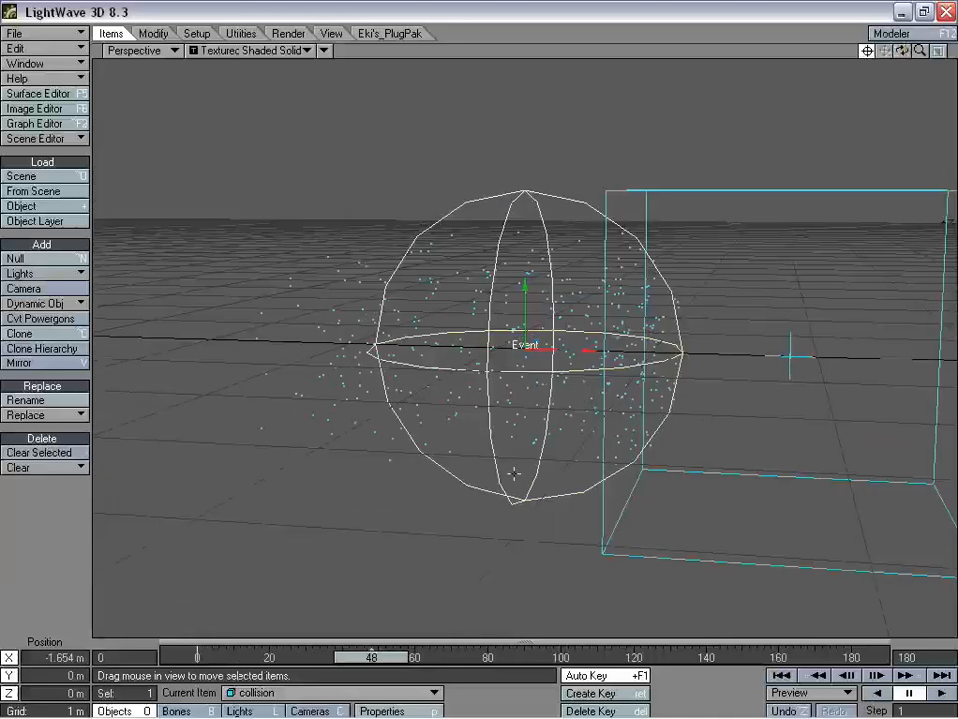
pyautogui.moveTo(364, 660); pyautogui.dragTo(185, 660)
pyautogui.moveTo(908, 92); pyautogui.dragTo(779, 165)
# - Undo the last collision move and add a second collision effector with its default name
pyautogui.hotkey('ctrl', 'z')
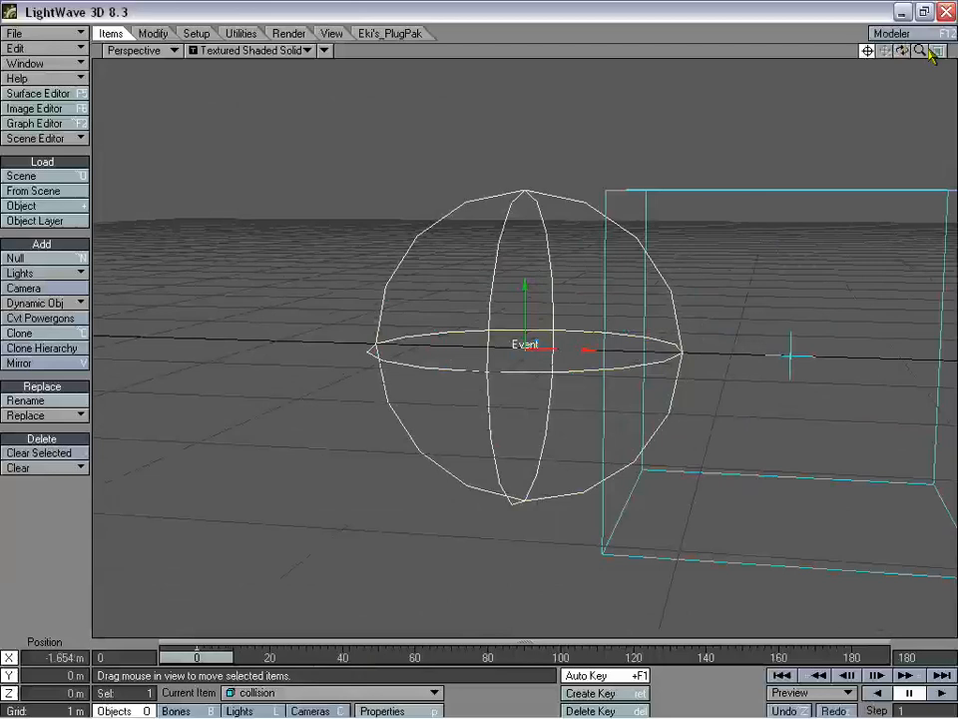
pyautogui.moveTo(924, 51); pyautogui.dragTo(546, 392)
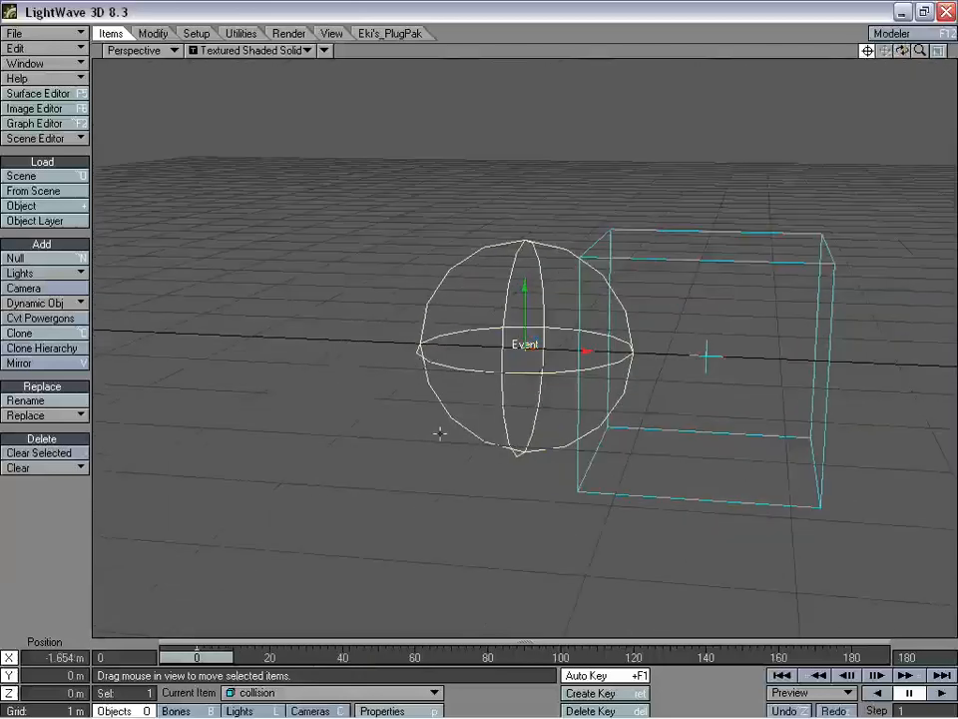
pyautogui.click(52, 303)
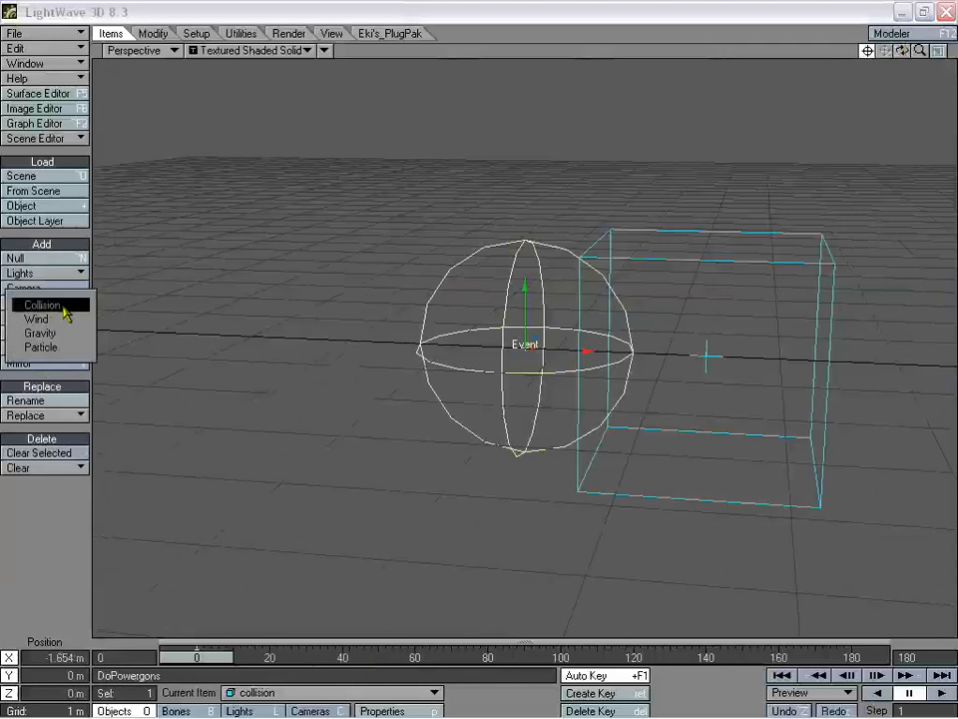
pyautogui.click(64, 313)
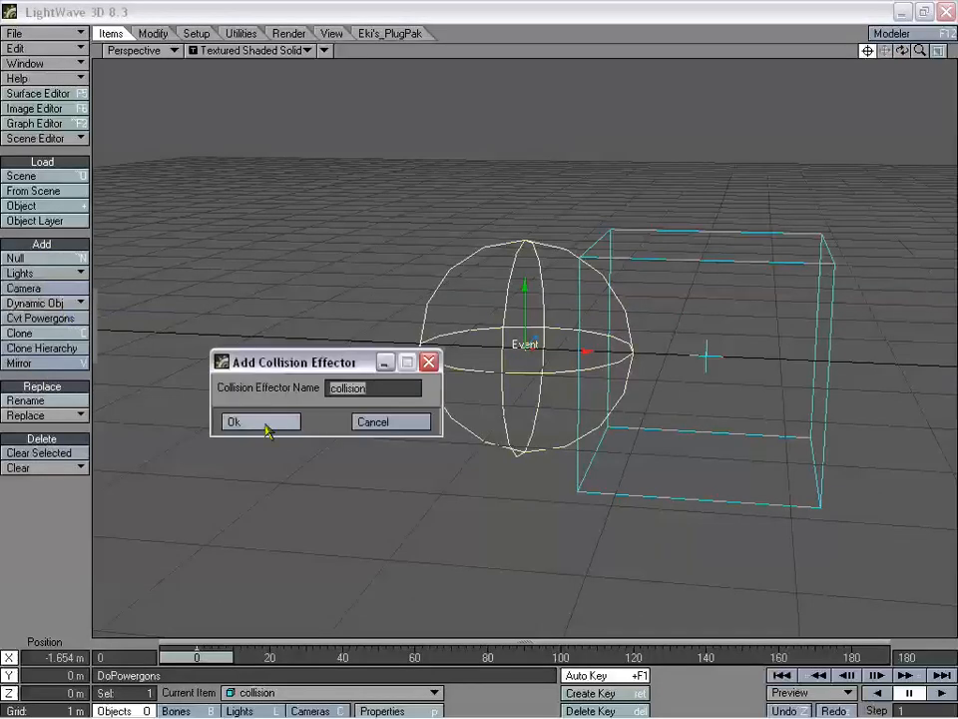
pyautogui.click(262, 423)
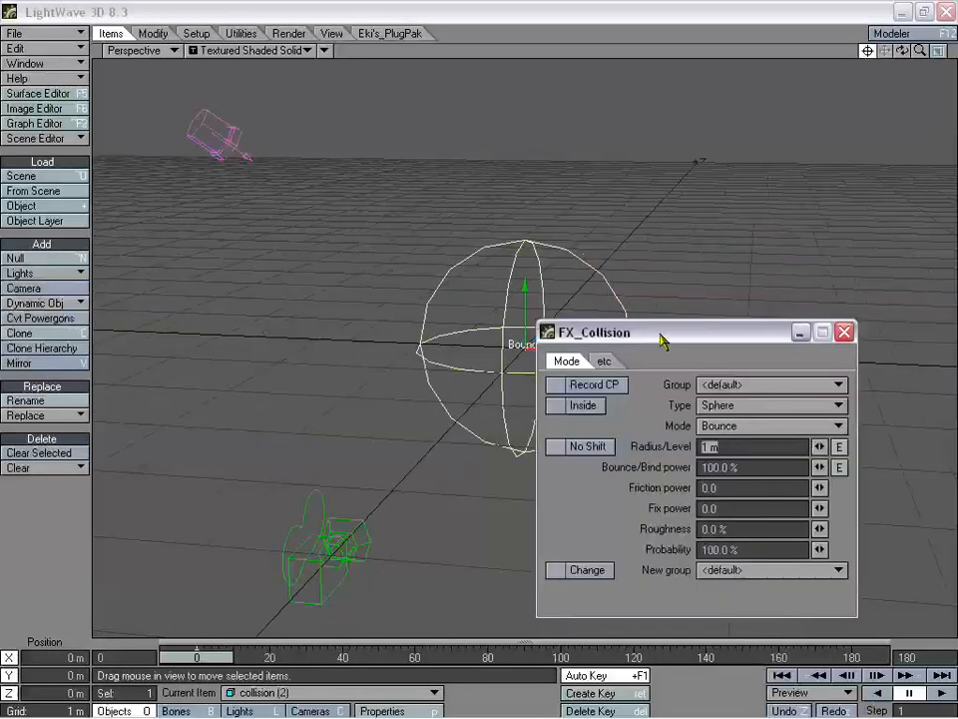
pyautogui.moveTo(660, 336); pyautogui.dragTo(729, 277)
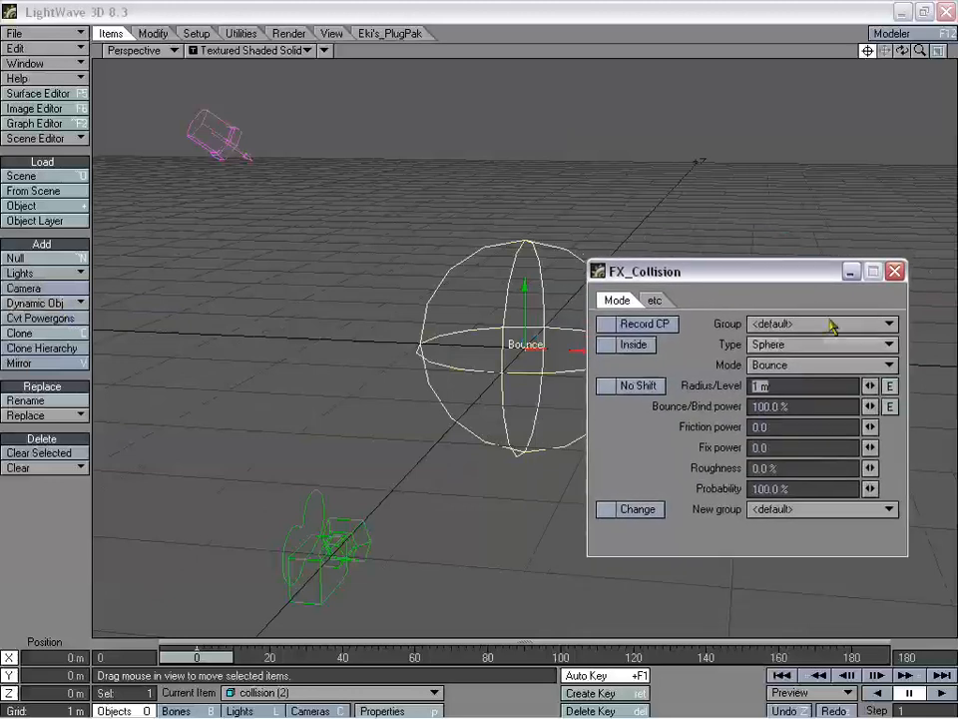
pyautogui.click(895, 271)
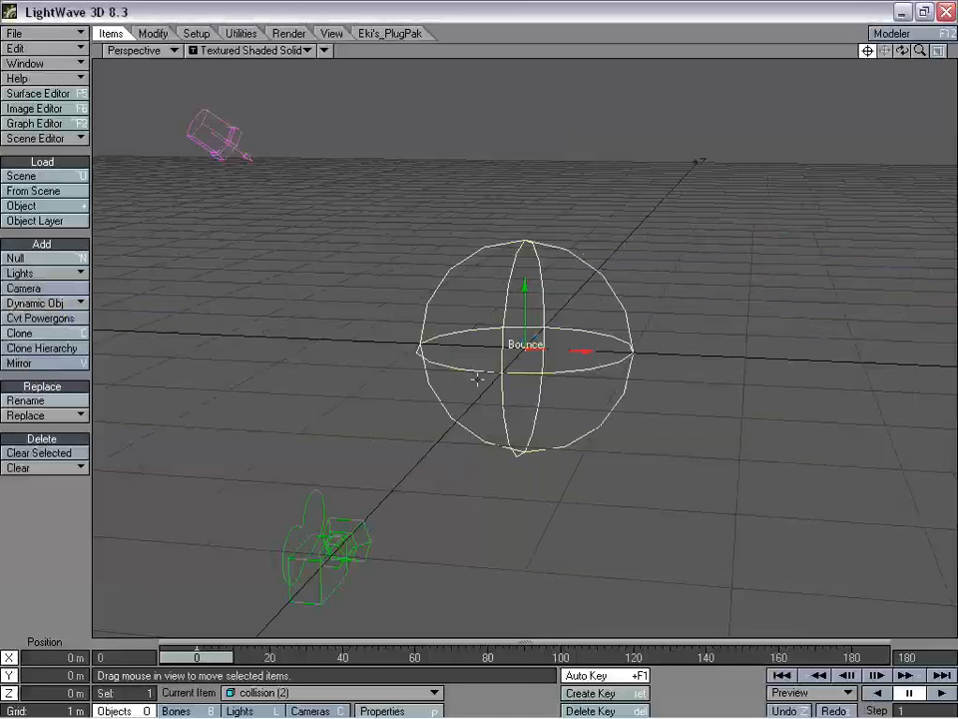
# - Parent collision (2) to the Null and move it left to -1.794 m on X
pyautogui.press('m')
pyautogui.click(232, 149)
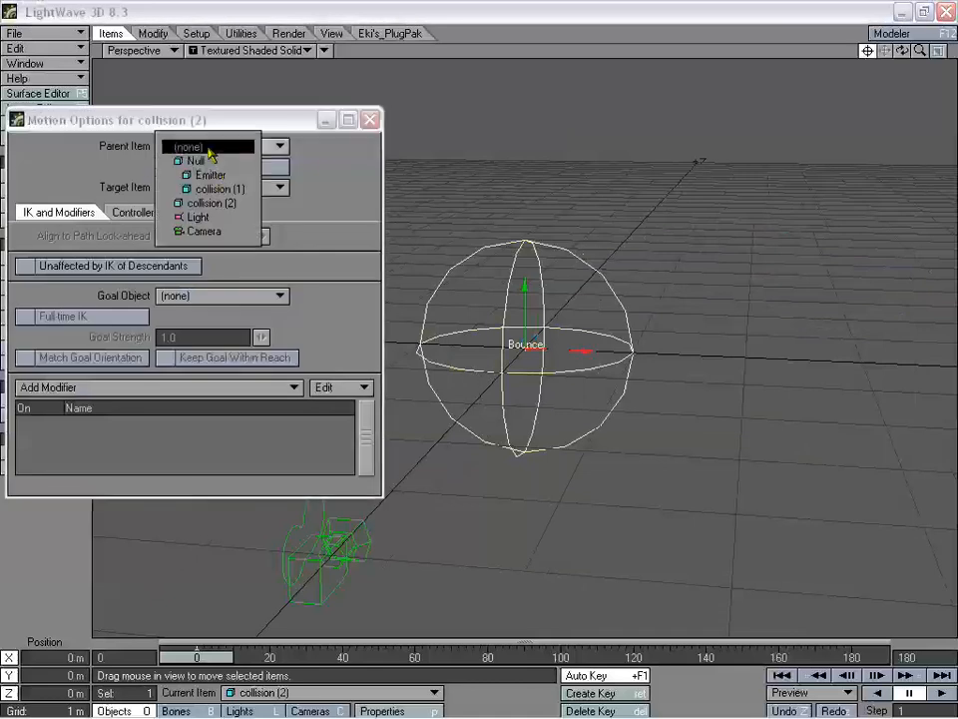
pyautogui.click(258, 160)
pyautogui.click(369, 121)
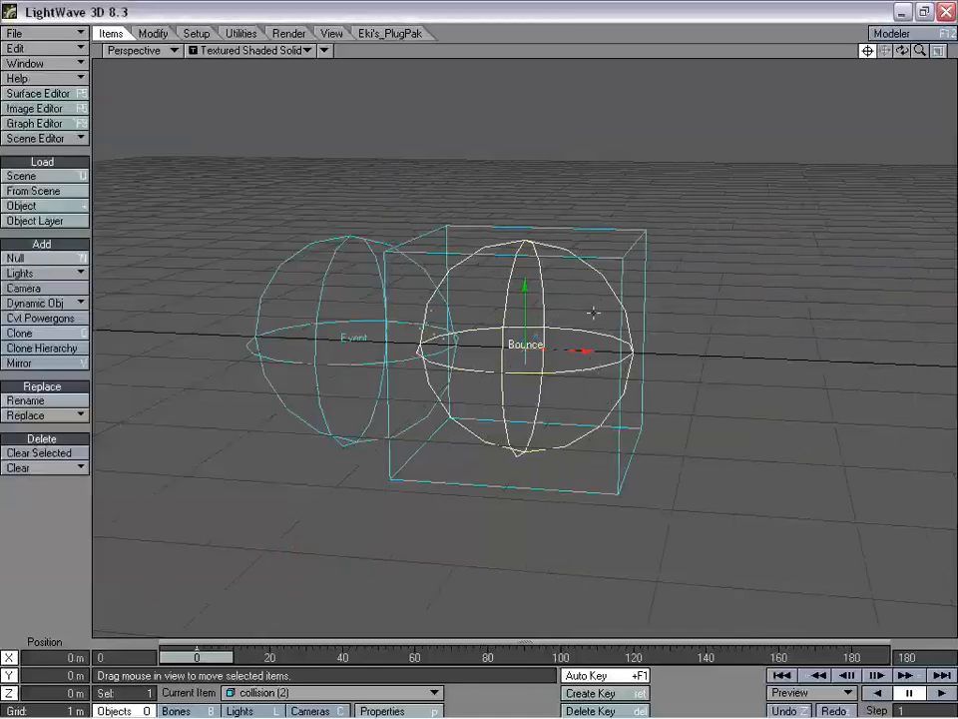
pyautogui.moveTo(594, 349); pyautogui.dragTo(729, 358)
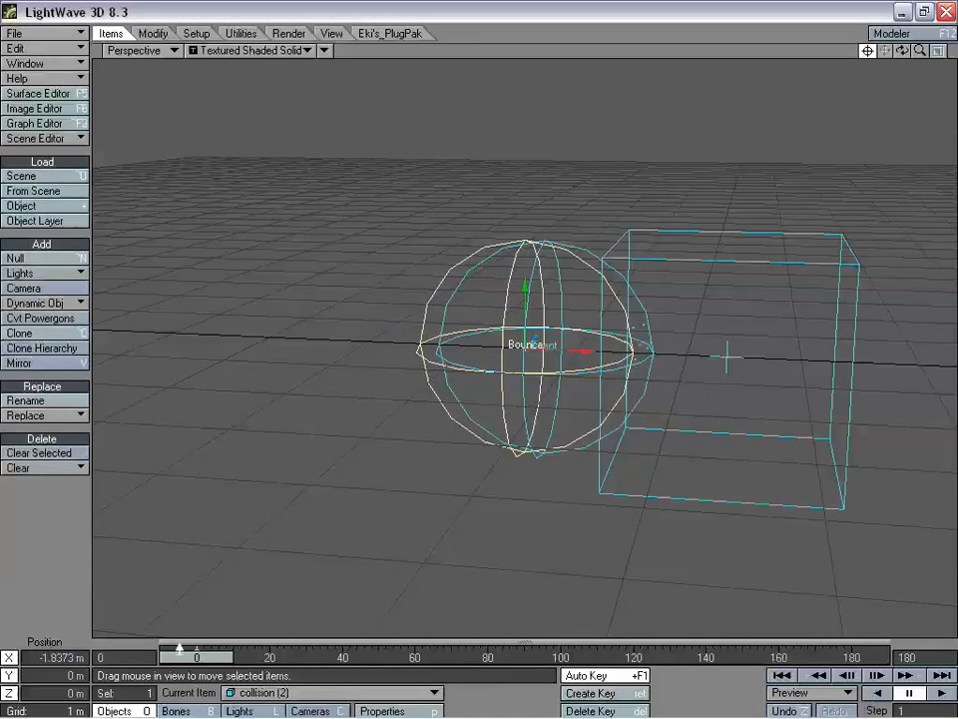
pyautogui.moveTo(895, 58); pyautogui.dragTo(896, 33)
pyautogui.moveTo(727, 349)
pyautogui.mouseDown()
pyautogui.moveTo(705, 349)
pyautogui.moveTo(729, 348)
pyautogui.moveTo(721, 348)
pyautogui.mouseUp()
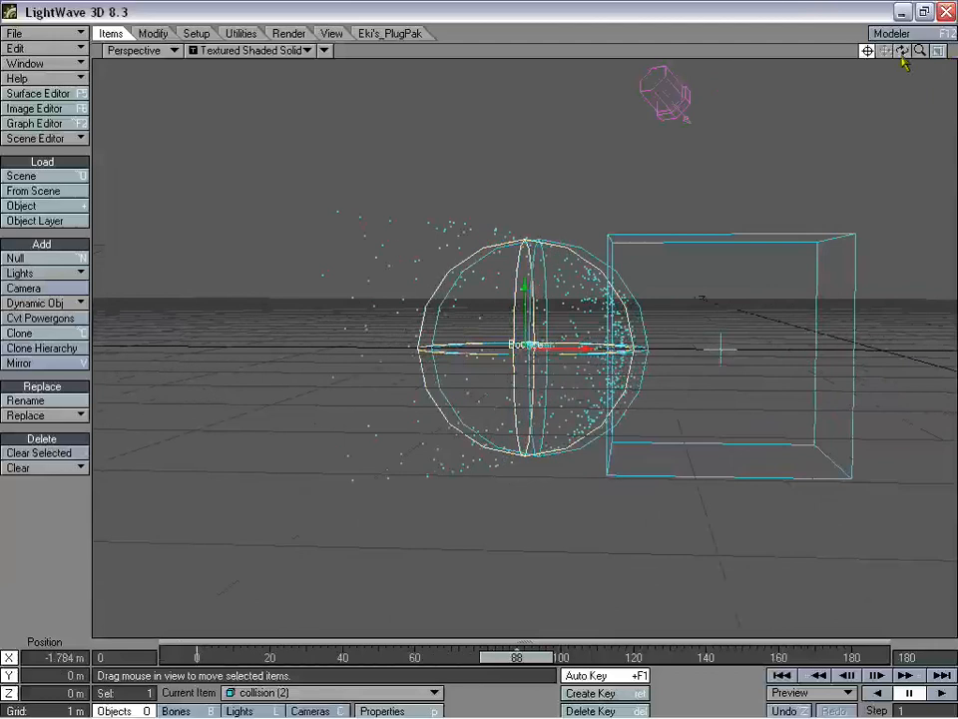
# - Nudge collision (2) to X -1.7172 m, checking the particle bounce around the sphere
pyautogui.moveTo(901, 52)
pyautogui.mouseDown()
pyautogui.moveTo(871, 66)
pyautogui.moveTo(921, 50)
pyautogui.moveTo(881, 60)
pyautogui.moveTo(903, 48)
pyautogui.mouseUp()
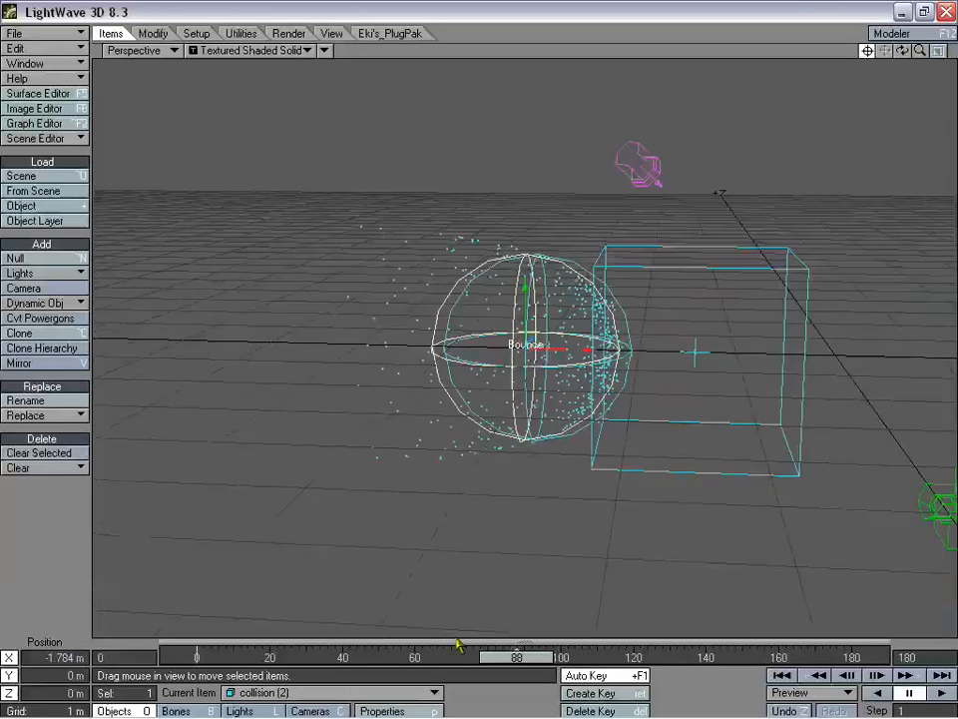
pyautogui.moveTo(527, 664); pyautogui.dragTo(160, 656)
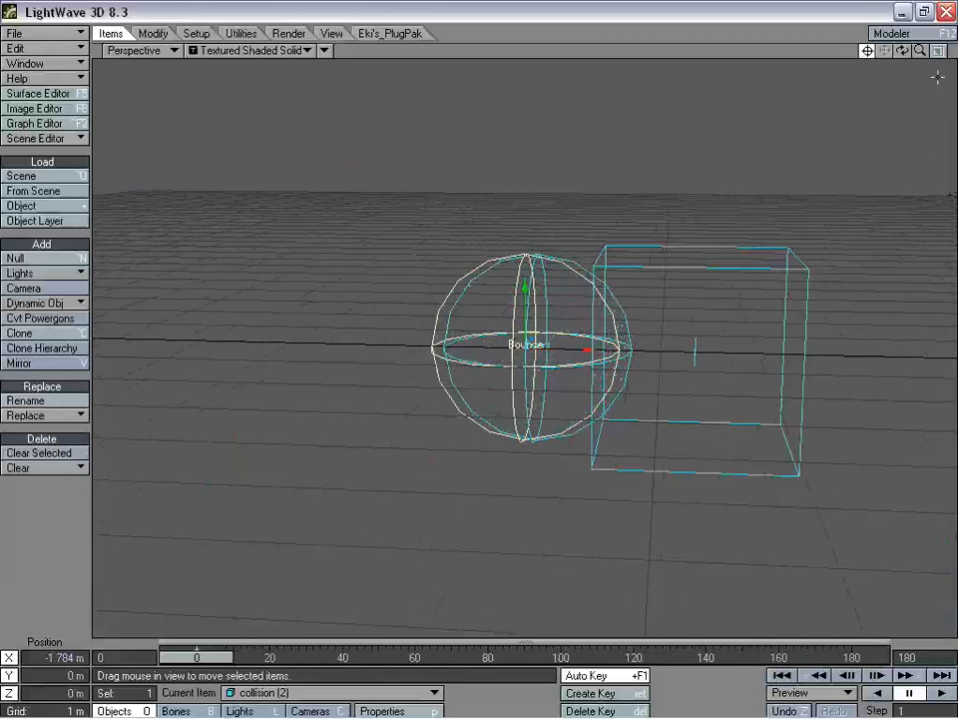
pyautogui.moveTo(929, 52); pyautogui.dragTo(944, 62)
pyautogui.moveTo(678, 302); pyautogui.dragTo(658, 301)
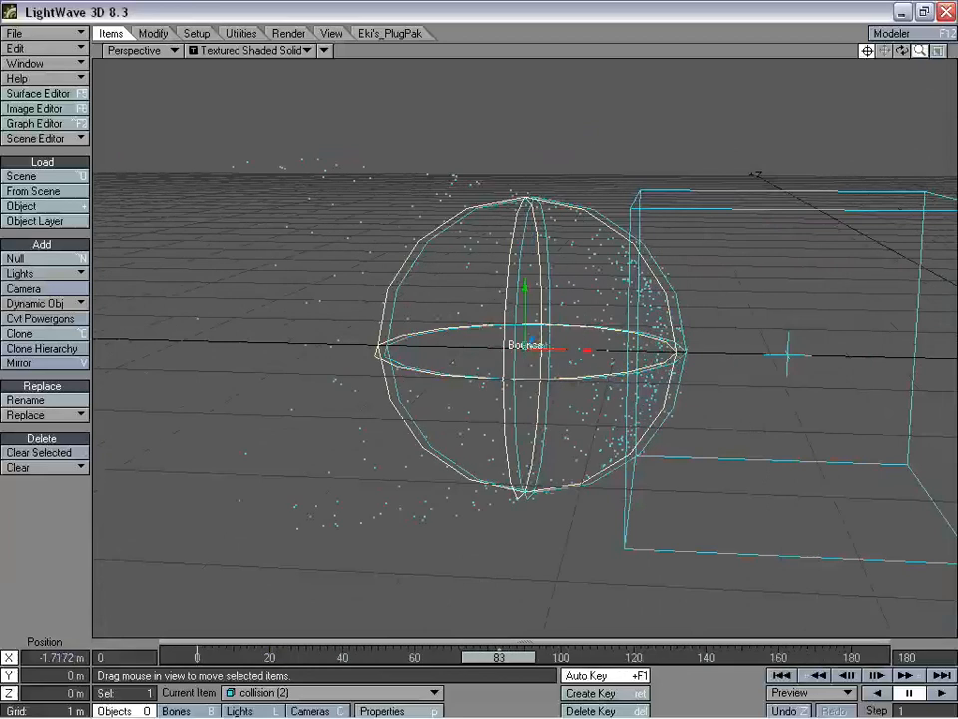
pyautogui.moveTo(921, 51); pyautogui.dragTo(878, 51)
pyautogui.moveTo(902, 50); pyautogui.dragTo(921, 60)
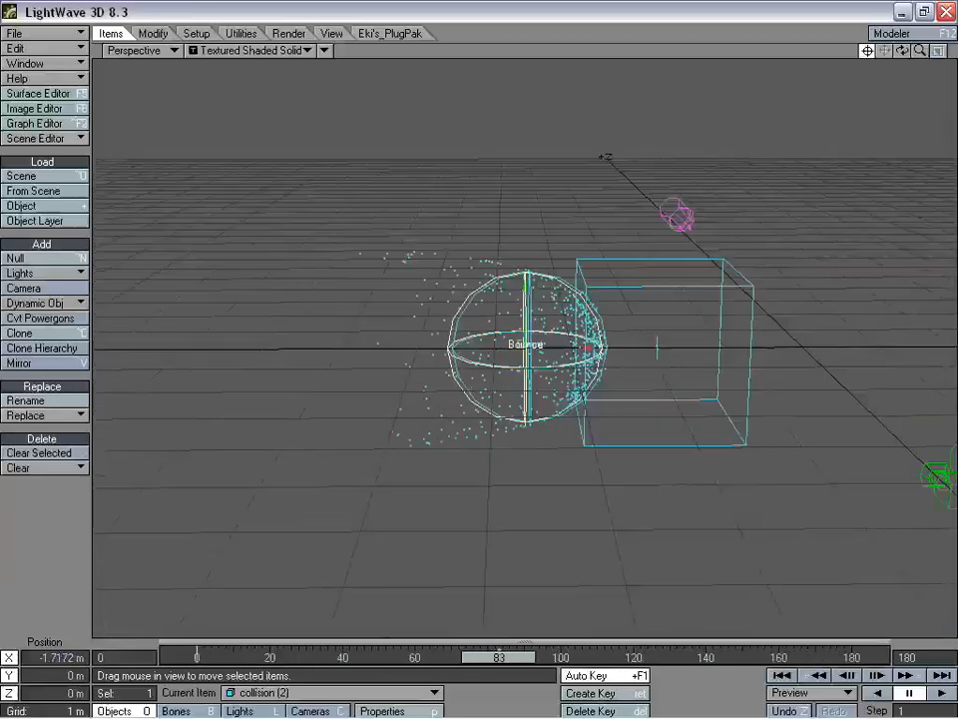
pyautogui.moveTo(785, 283); pyautogui.dragTo(775, 258)
pyautogui.moveTo(922, 52); pyautogui.dragTo(903, 51)
pyautogui.moveTo(499, 657)
pyautogui.mouseDown()
pyautogui.moveTo(277, 657)
pyautogui.moveTo(851, 657)
pyautogui.moveTo(440, 657)
pyautogui.moveTo(497, 657)
pyautogui.mouseUp()
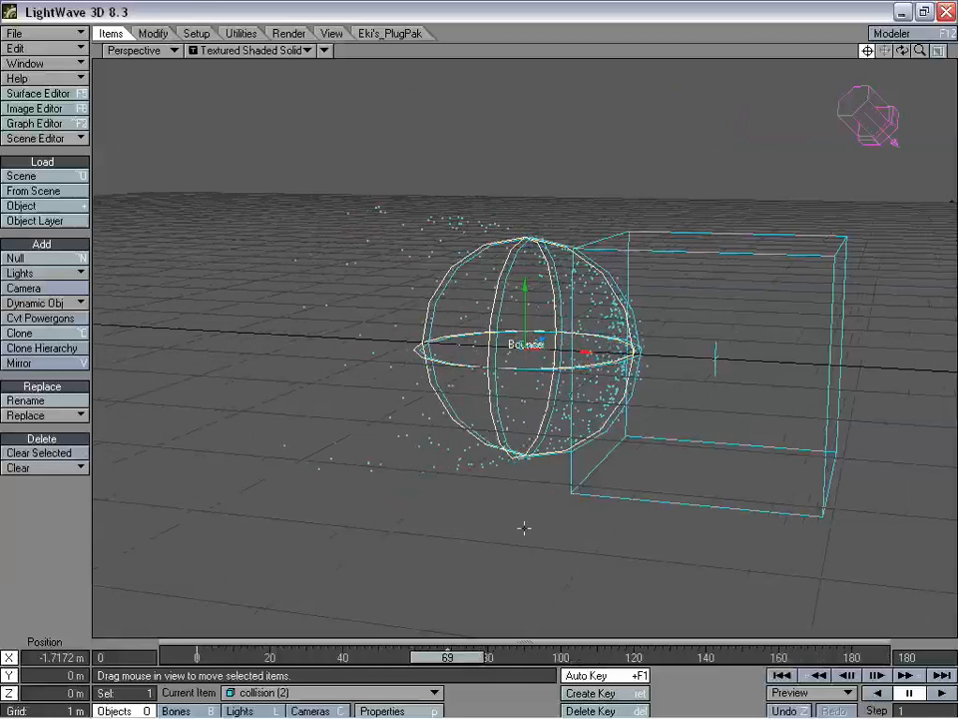
# - Calculate the dynamics from collision (2)'s Object Properties and review particles around frame 107
pyautogui.press('p')
pyautogui.moveTo(171, 122); pyautogui.dragTo(159, 50)
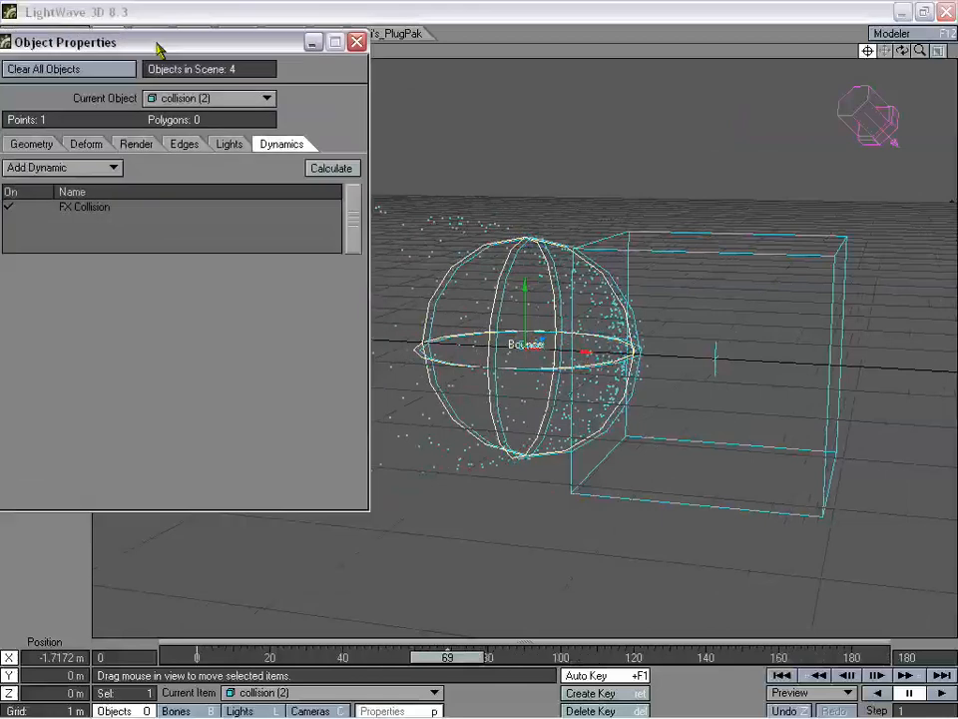
pyautogui.click(311, 168)
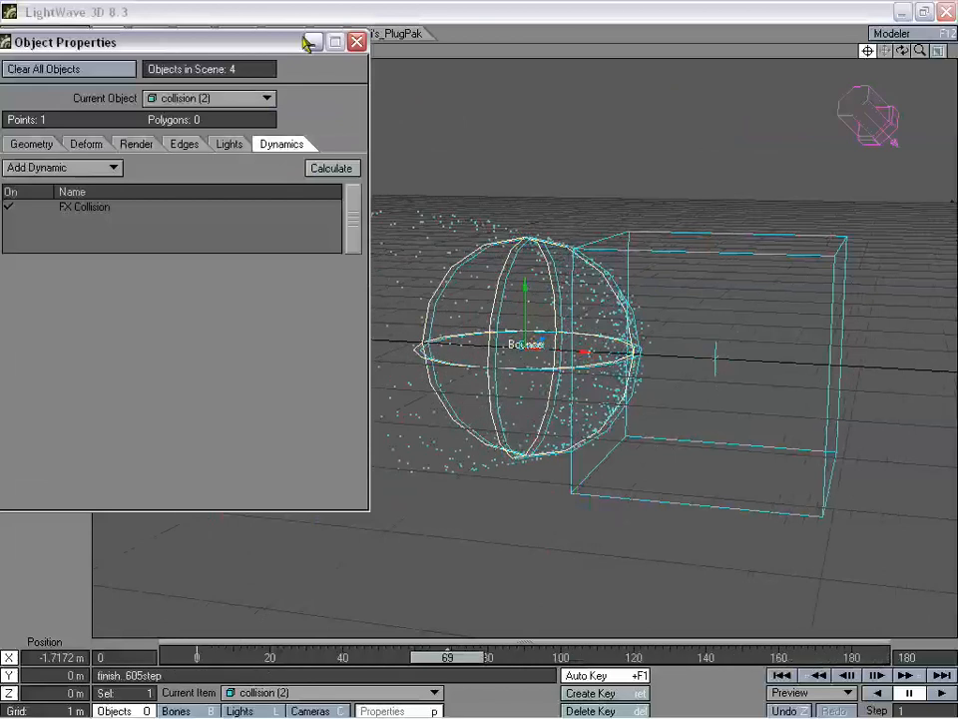
pyautogui.click(357, 42)
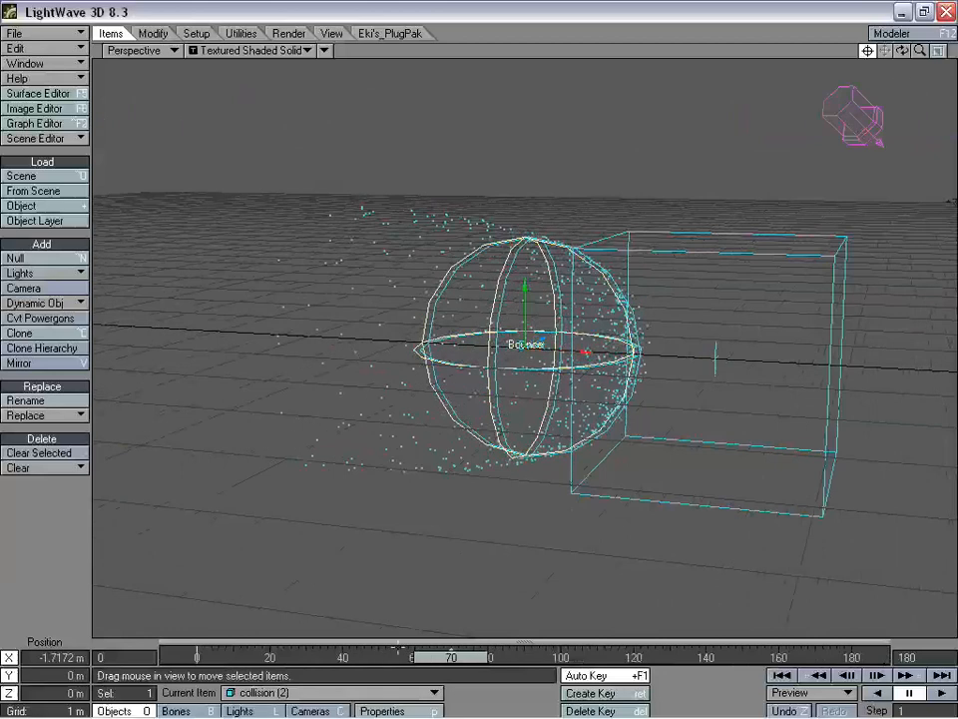
pyautogui.moveTo(924, 46); pyautogui.dragTo(844, 143)
pyautogui.moveTo(447, 655); pyautogui.dragTo(583, 655)
pyautogui.moveTo(901, 49); pyautogui.dragTo(913, 63)
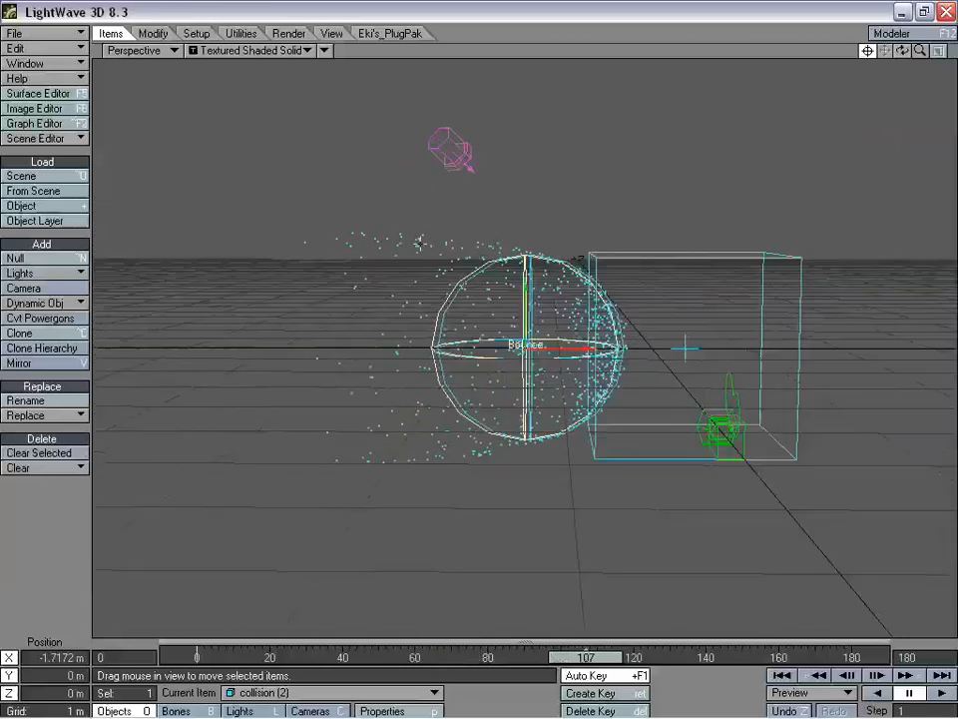
pyautogui.moveTo(920, 51); pyautogui.dragTo(885, 56)
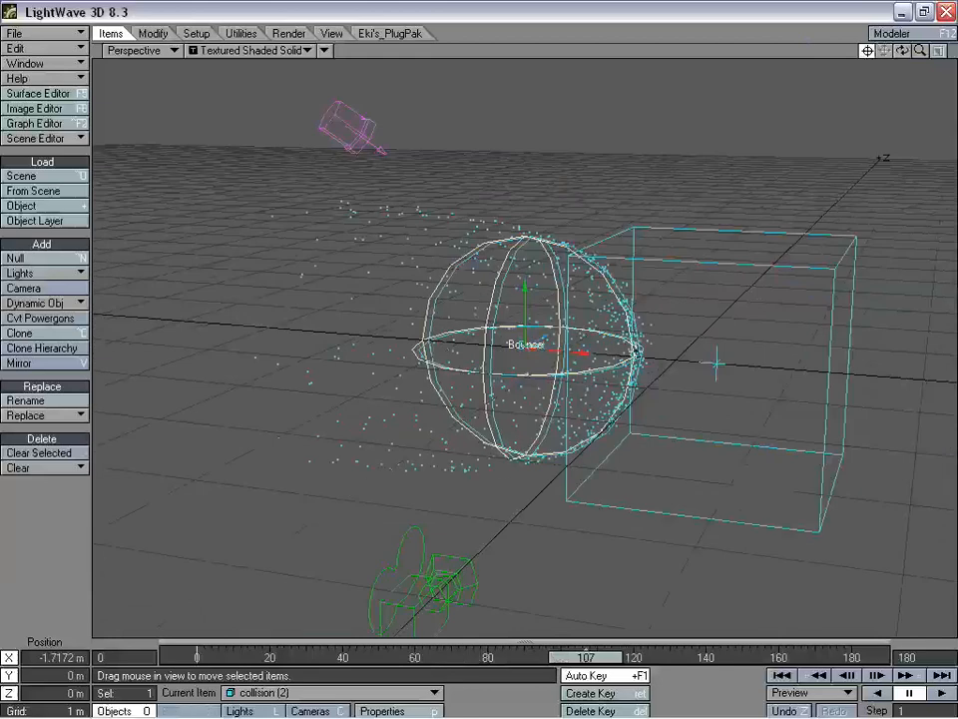
# - Switch Object Properties to Emitter and set FX Emitter's Life Time to 45 frames
pyautogui.press('p')
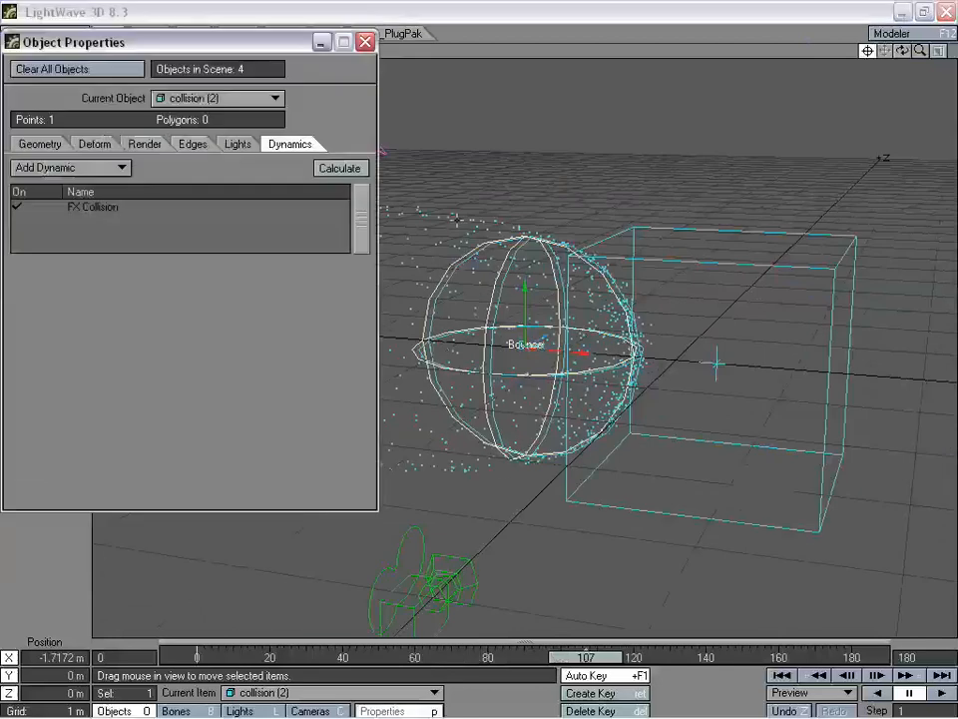
pyautogui.moveTo(228, 51); pyautogui.dragTo(253, 126)
pyautogui.click(244, 131)
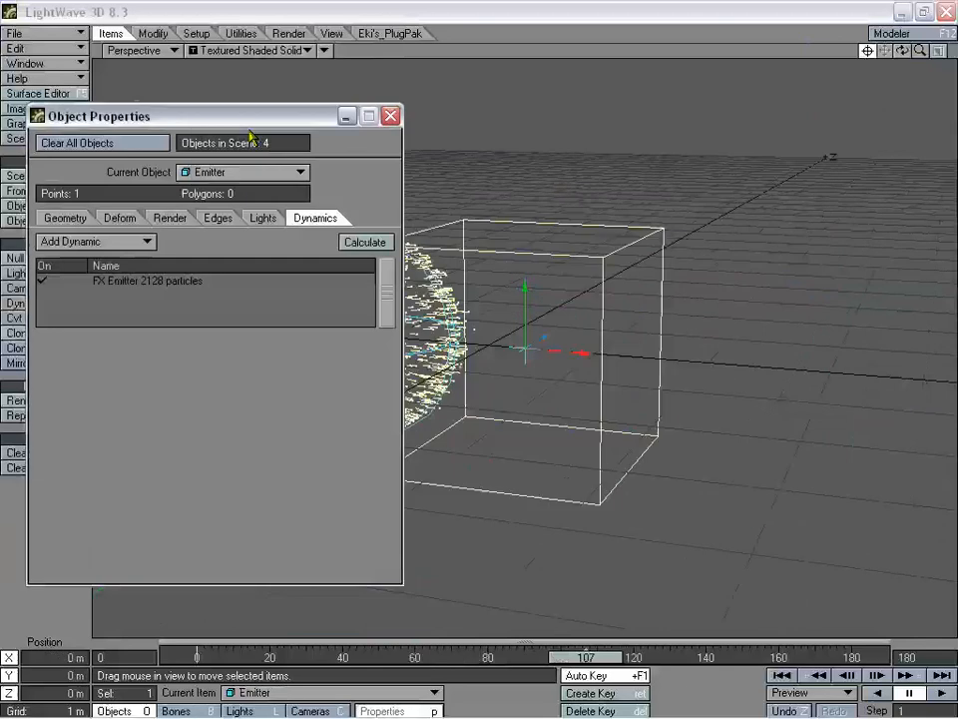
pyautogui.moveTo(254, 128); pyautogui.dragTo(869, 152)
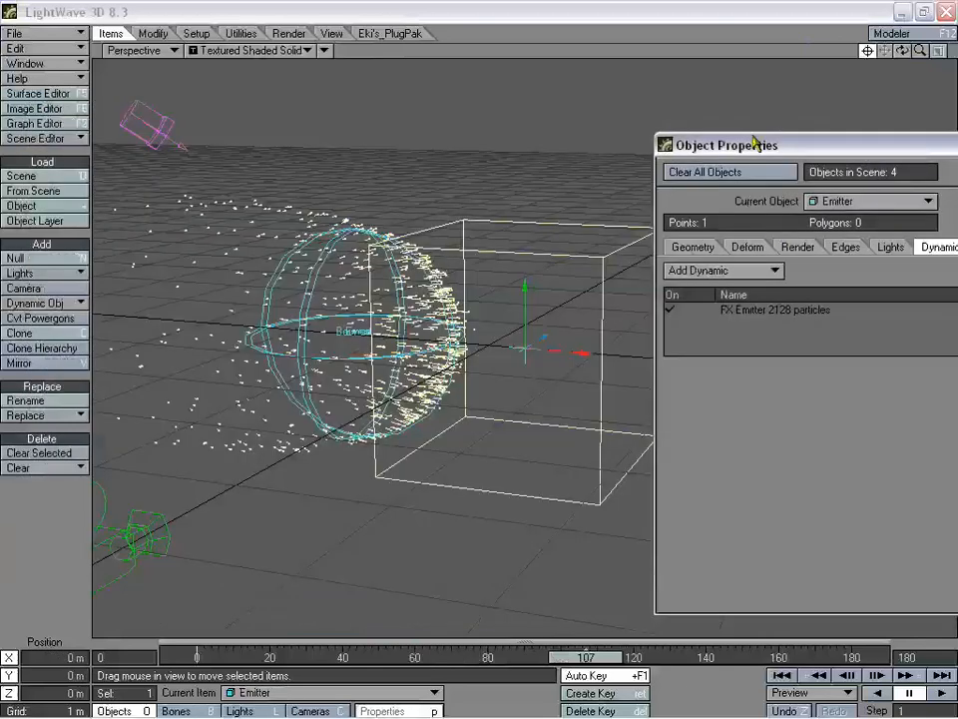
pyautogui.moveTo(755, 143); pyautogui.dragTo(642, 104)
pyautogui.click(654, 270)
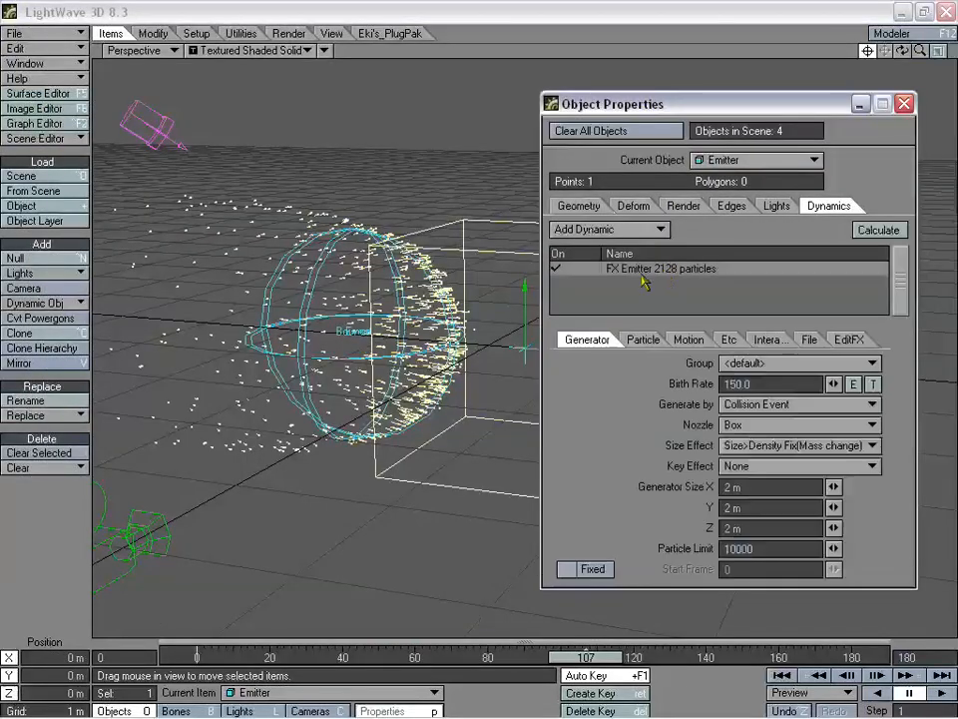
pyautogui.click(643, 339)
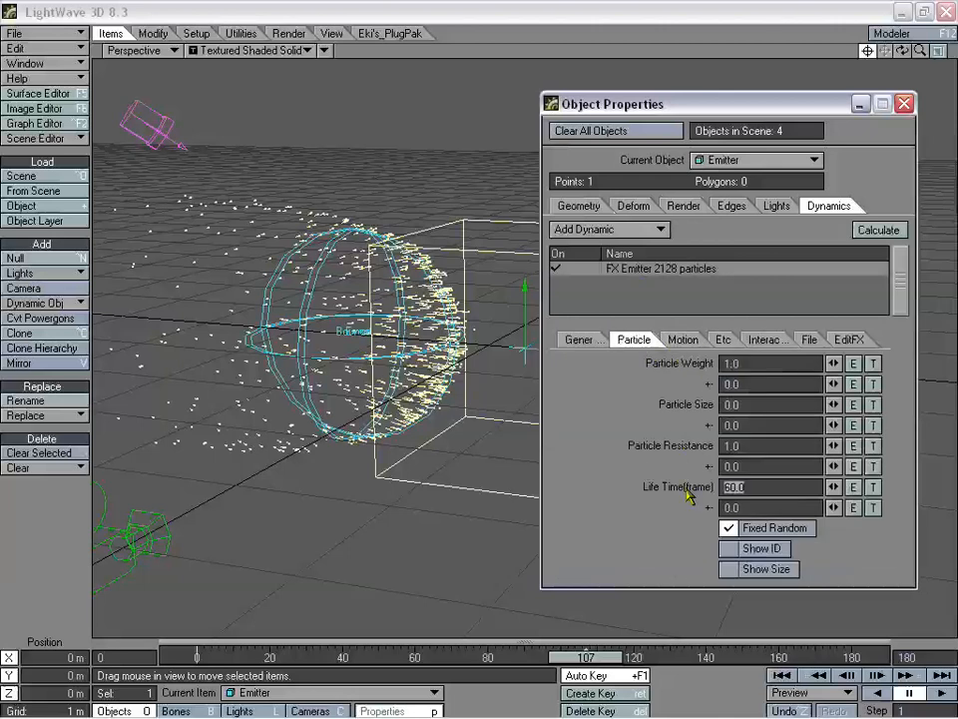
pyautogui.write('45')
pyautogui.press('Tab')
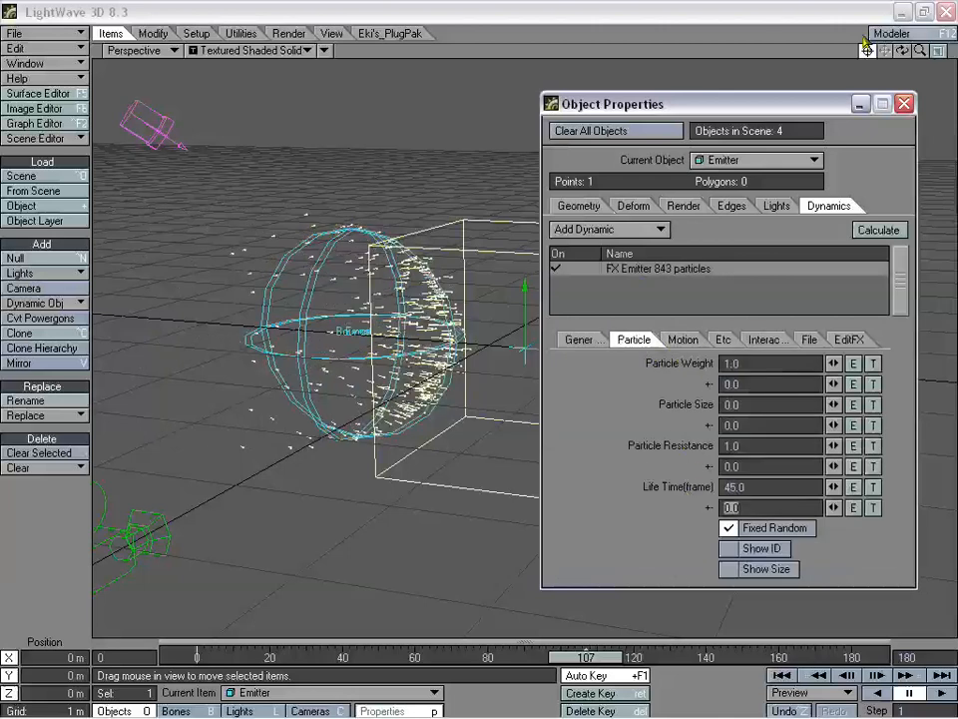
pyautogui.moveTo(584, 657); pyautogui.dragTo(448, 657)
pyautogui.click(903, 104)
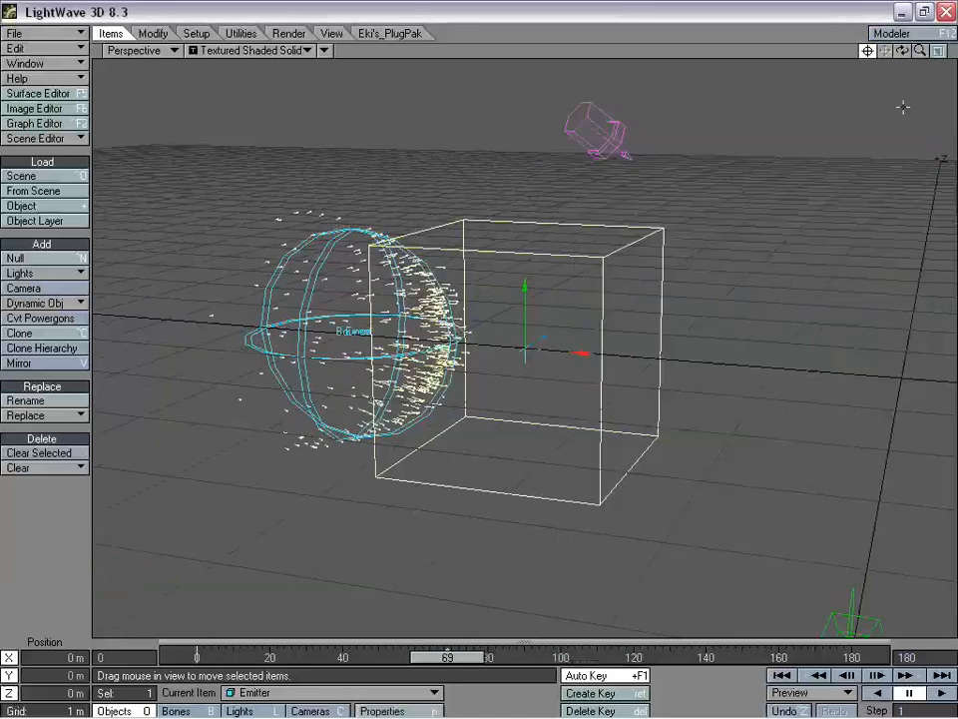
pyautogui.moveTo(903, 52); pyautogui.dragTo(906, 57)
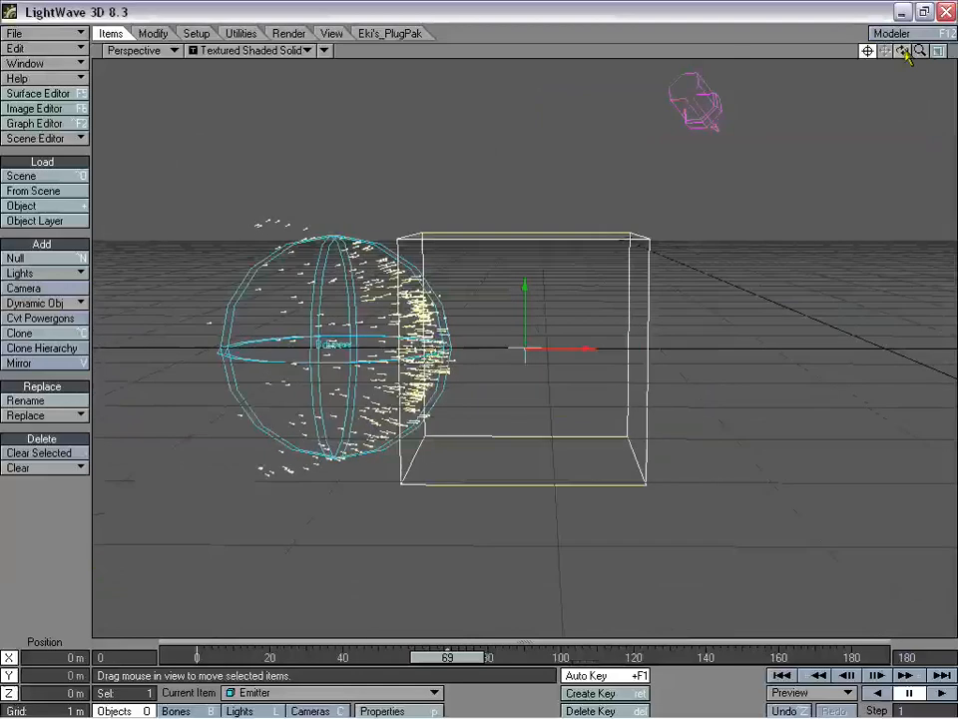
pyautogui.moveTo(447, 657); pyautogui.dragTo(404, 656)
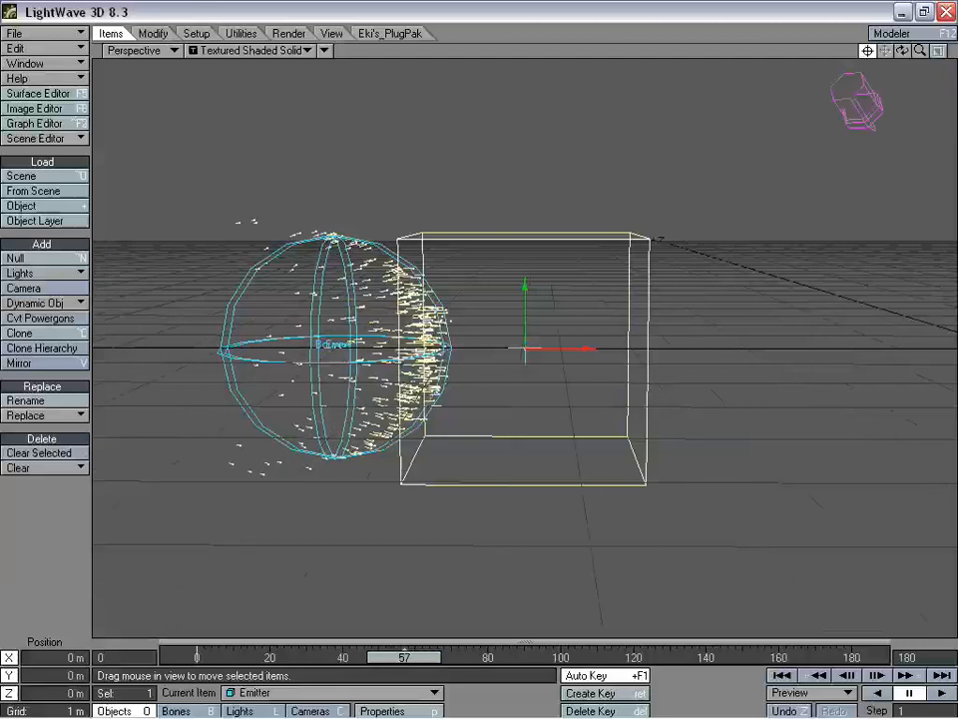
pyautogui.moveTo(381, 659); pyautogui.dragTo(436, 658)
pyautogui.moveTo(903, 51)
pyautogui.mouseDown()
pyautogui.moveTo(928, 60)
pyautogui.moveTo(918, 34)
pyautogui.moveTo(917, 48)
pyautogui.mouseUp()
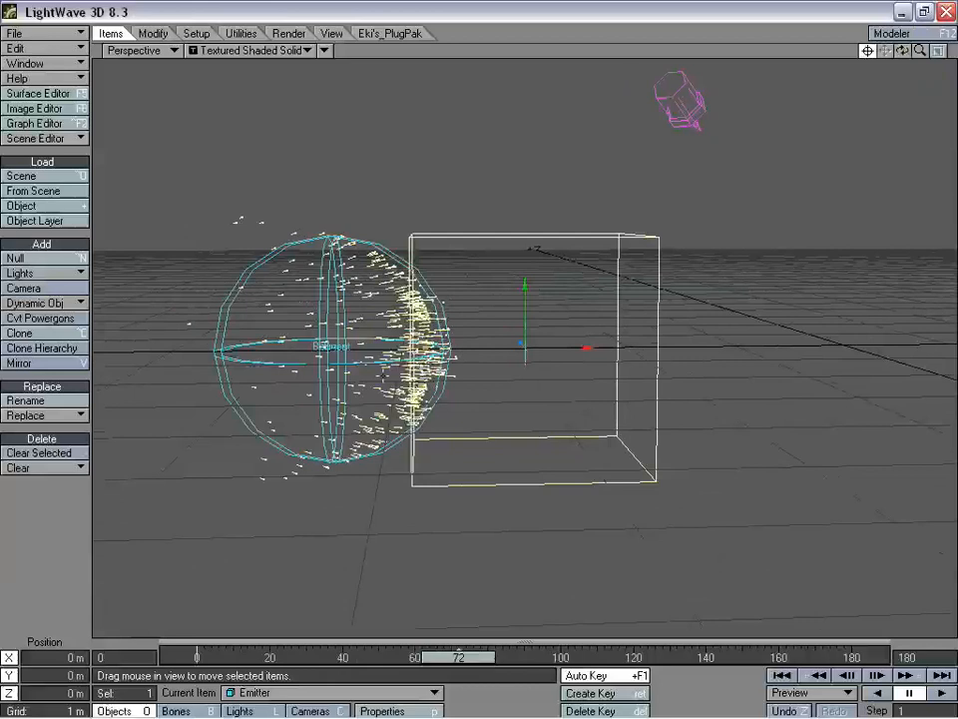
pyautogui.moveTo(459, 657)
pyautogui.mouseDown()
pyautogui.moveTo(360, 657)
pyautogui.moveTo(462, 657)
pyautogui.mouseUp()
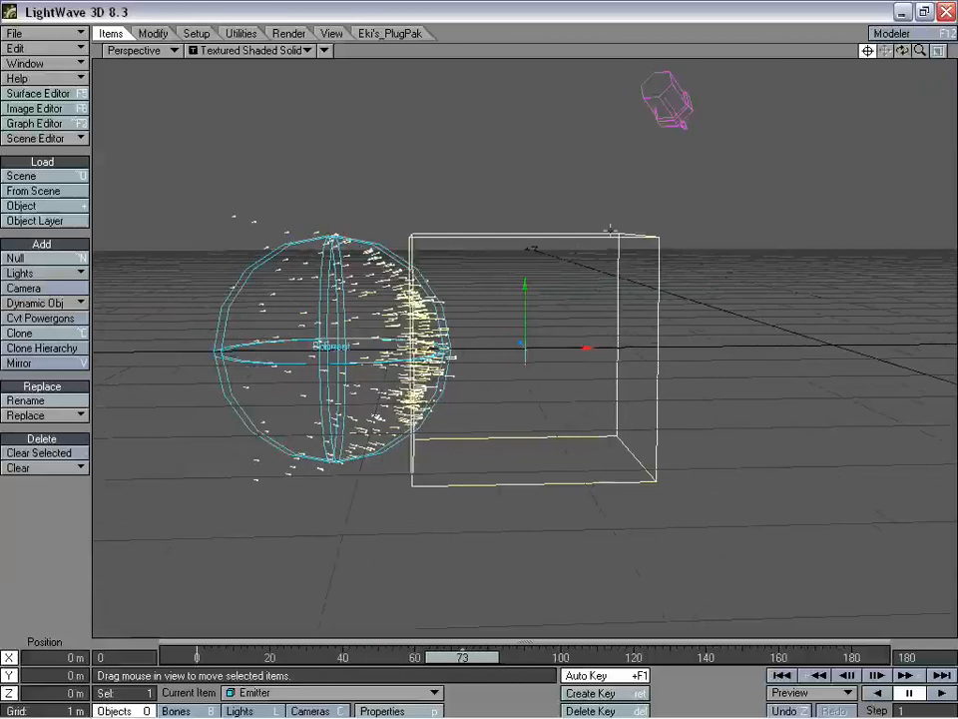
pyautogui.moveTo(912, 60); pyautogui.dragTo(884, 58)
pyautogui.moveTo(460, 659); pyautogui.dragTo(498, 656)
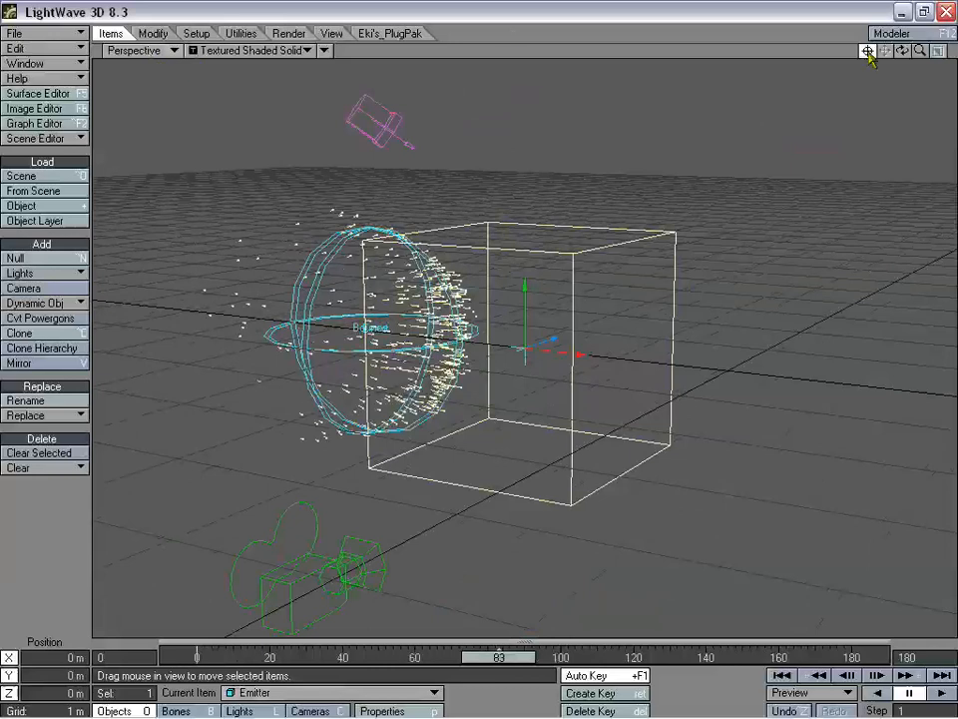
pyautogui.moveTo(869, 58); pyautogui.dragTo(462, 8)
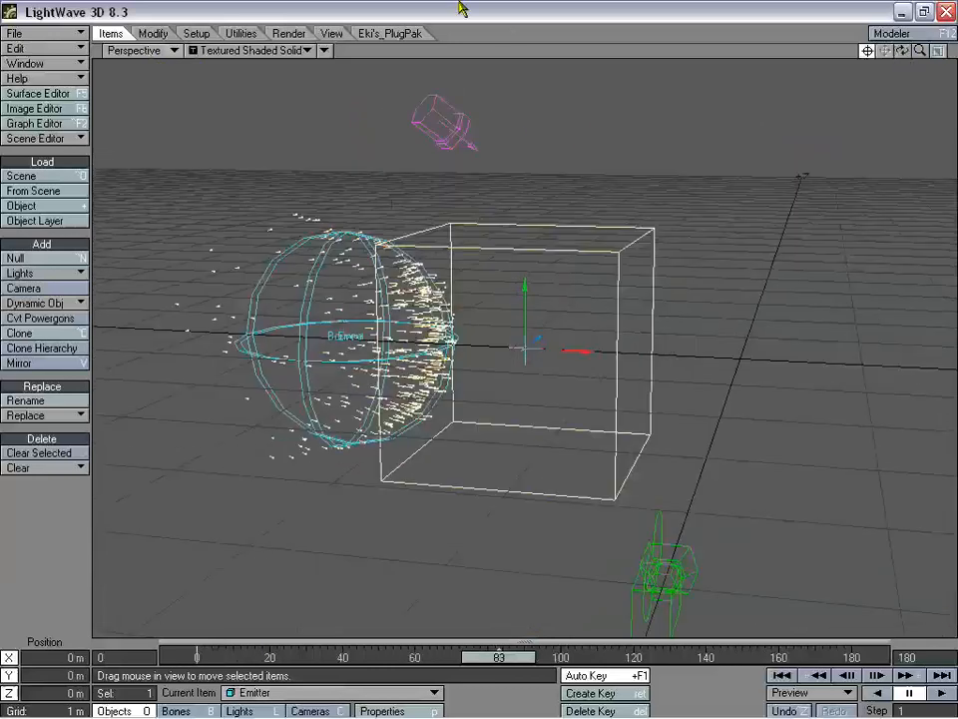
pyautogui.click(144, 52)
pyautogui.click(229, 121)
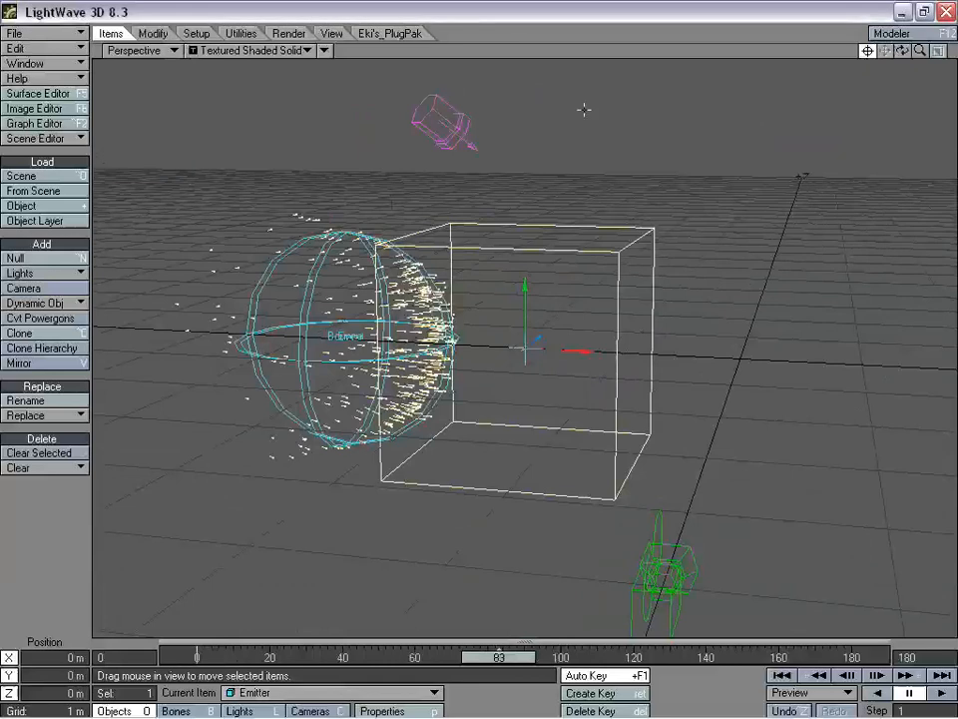
pyautogui.moveTo(920, 52); pyautogui.dragTo(833, 60)
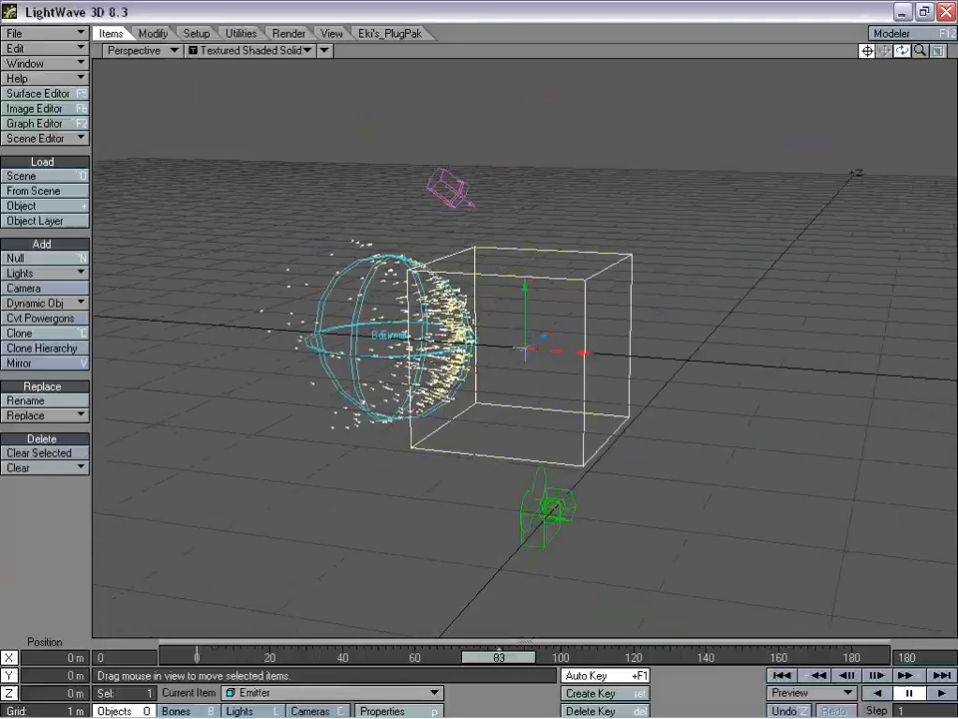
pyautogui.moveTo(902, 50)
pyautogui.mouseDown()
pyautogui.moveTo(924, 56)
pyautogui.moveTo(954, 92)
pyautogui.moveTo(879, 62)
pyautogui.moveTo(904, 57)
pyautogui.mouseUp()
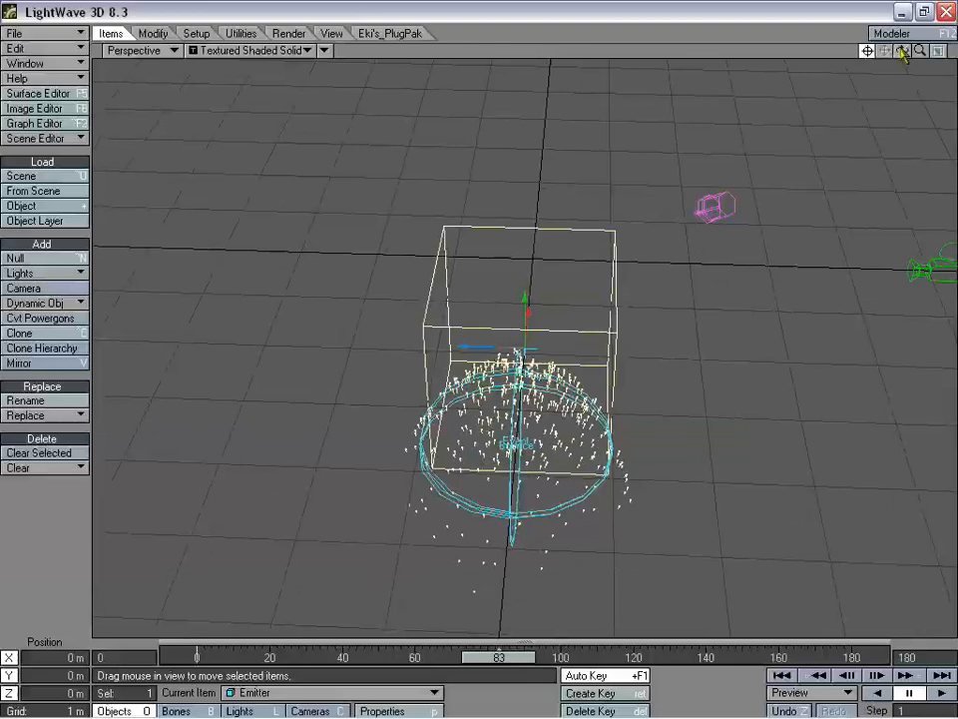
pyautogui.moveTo(902, 50); pyautogui.dragTo(850, 67)
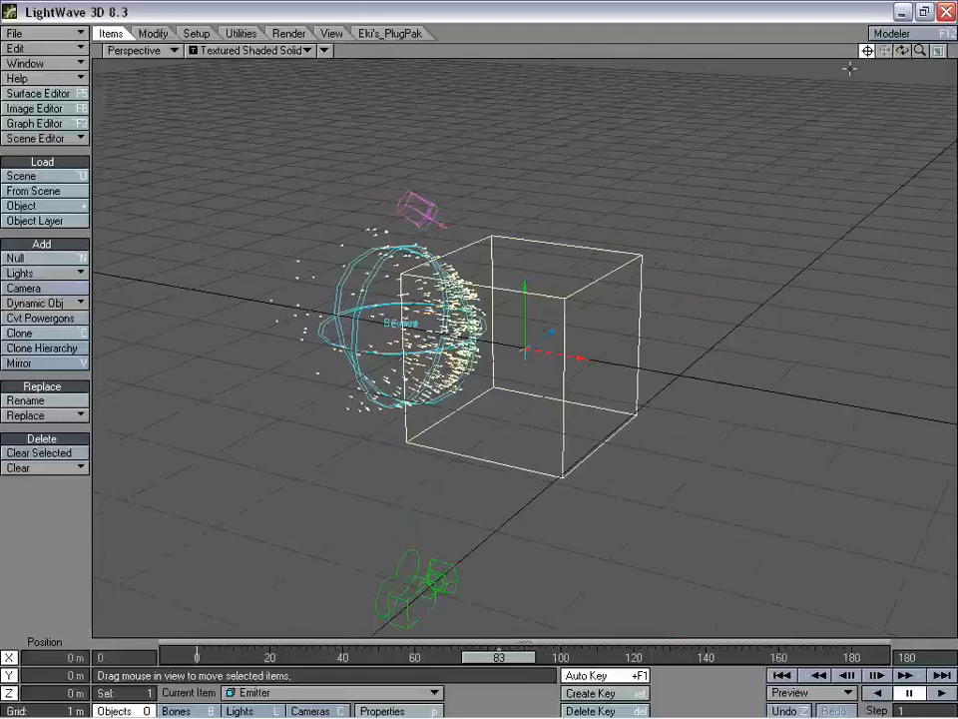
# - Switch to LightWave Modeler with the Modeler button
pyautogui.click(892, 37)
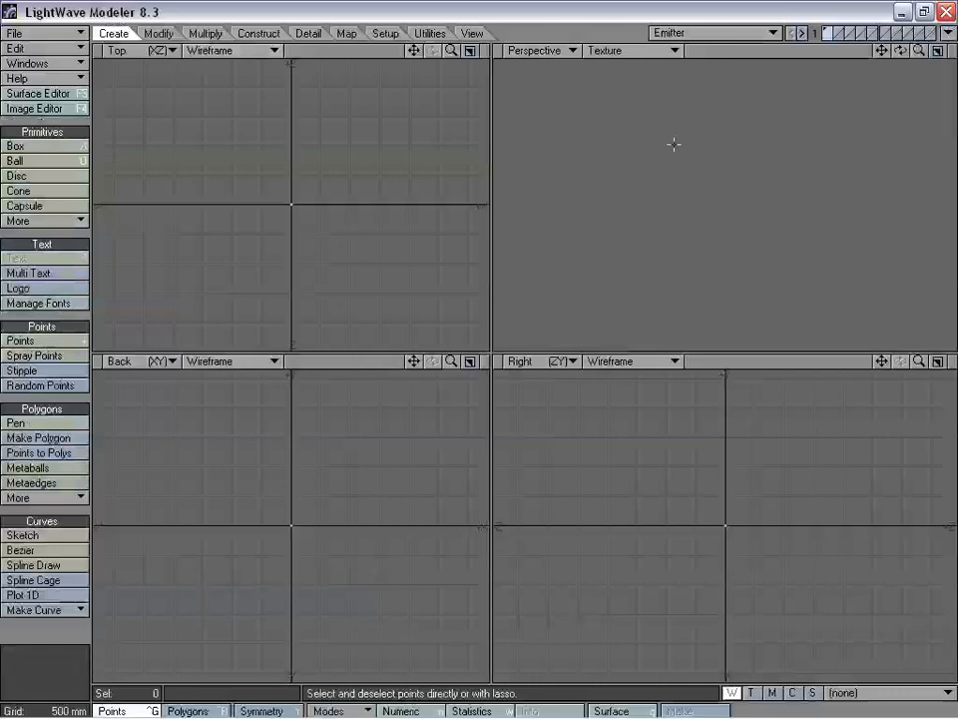
# - Start a new empty object in Modeler
pyautogui.click(14, 33)
pyautogui.click(63, 31)
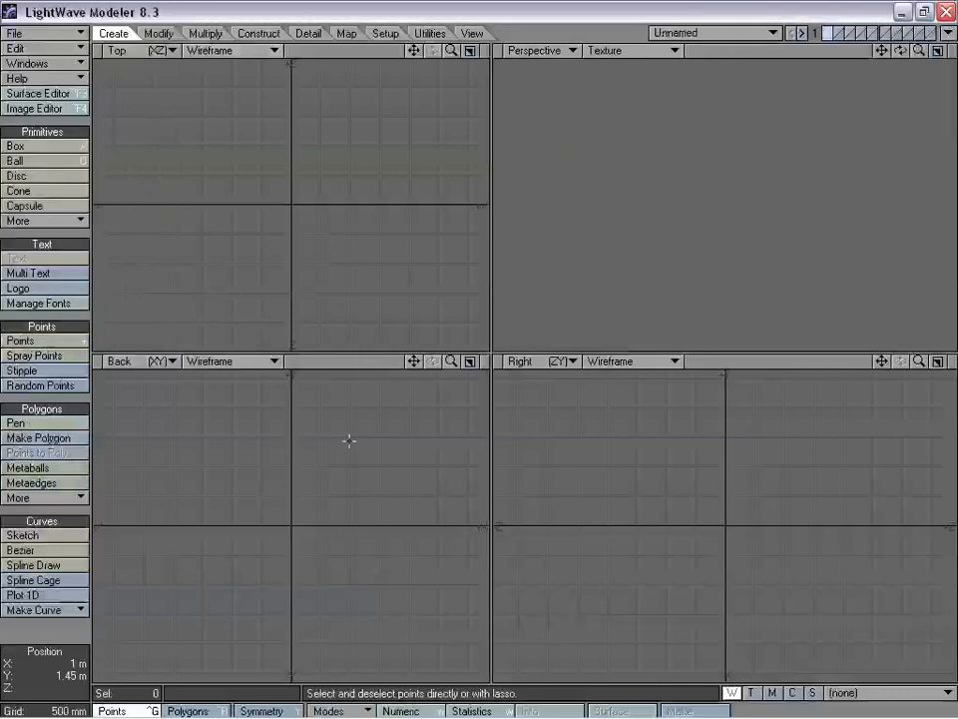
pyautogui.moveTo(453, 362); pyautogui.dragTo(464, 339)
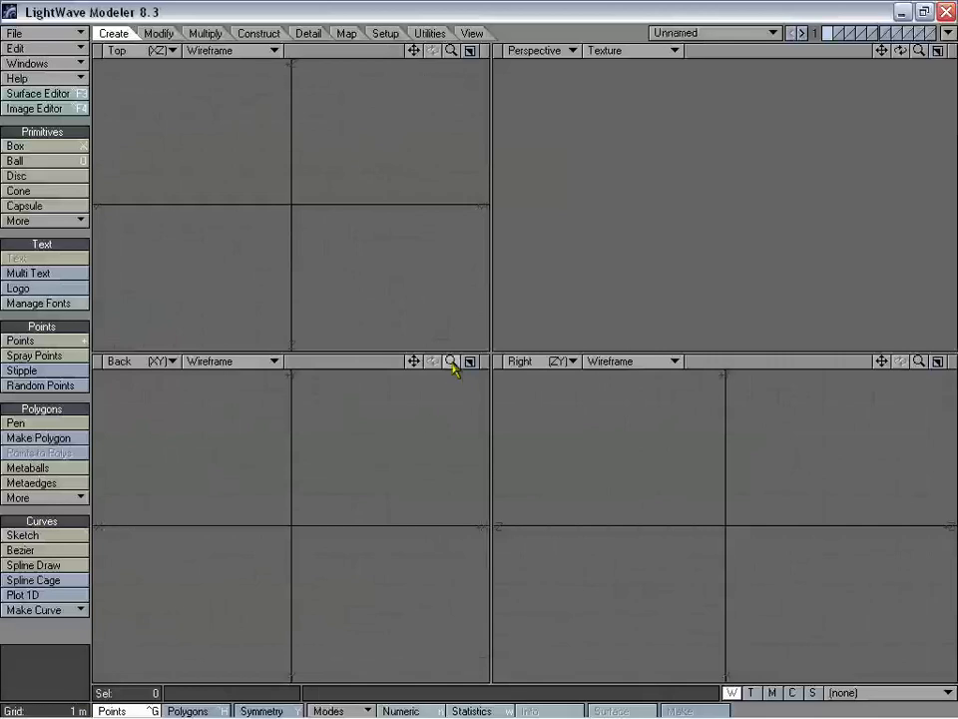
# - Drag out a ball primitive from the origin in the Back and Top views
pyautogui.click(65, 177)
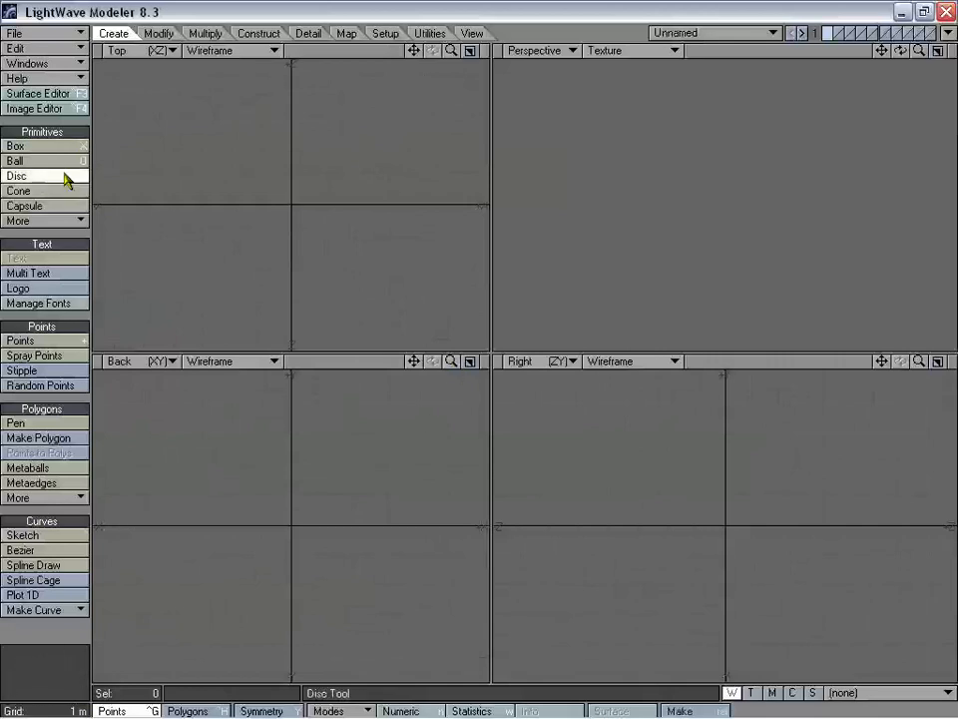
pyautogui.click(59, 161)
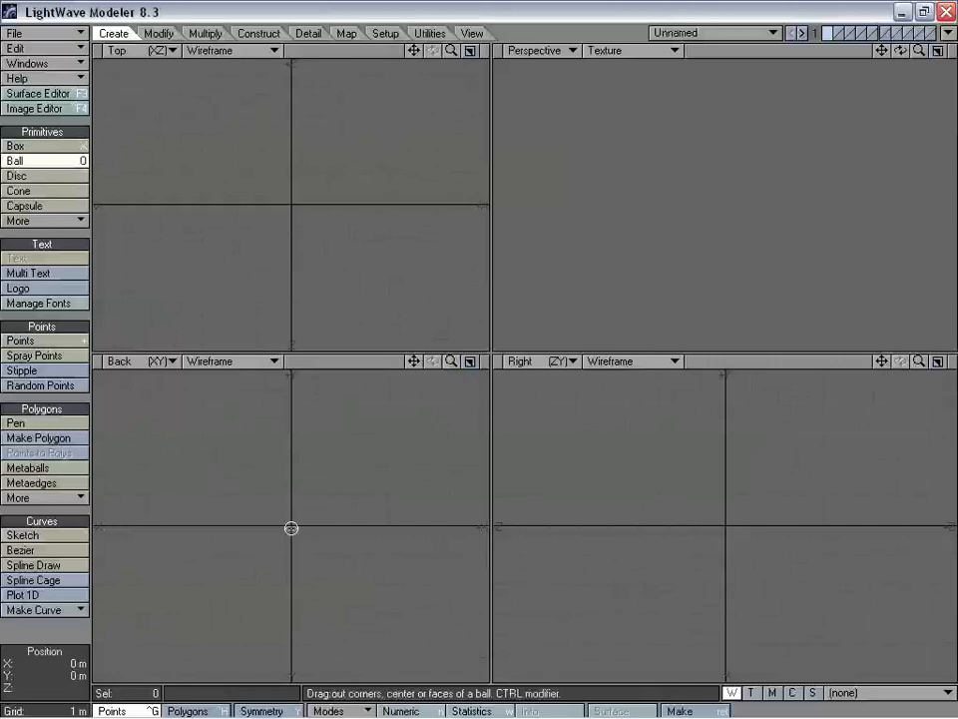
pyautogui.moveTo(290, 526); pyautogui.dragTo(336, 493)
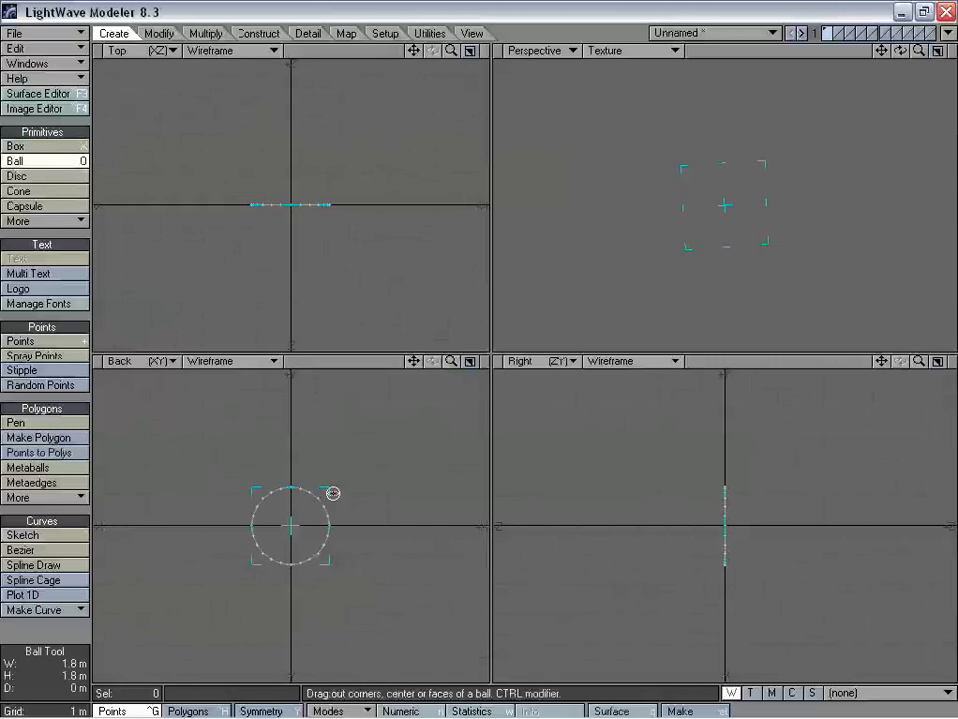
pyautogui.moveTo(306, 180); pyautogui.dragTo(317, 172)
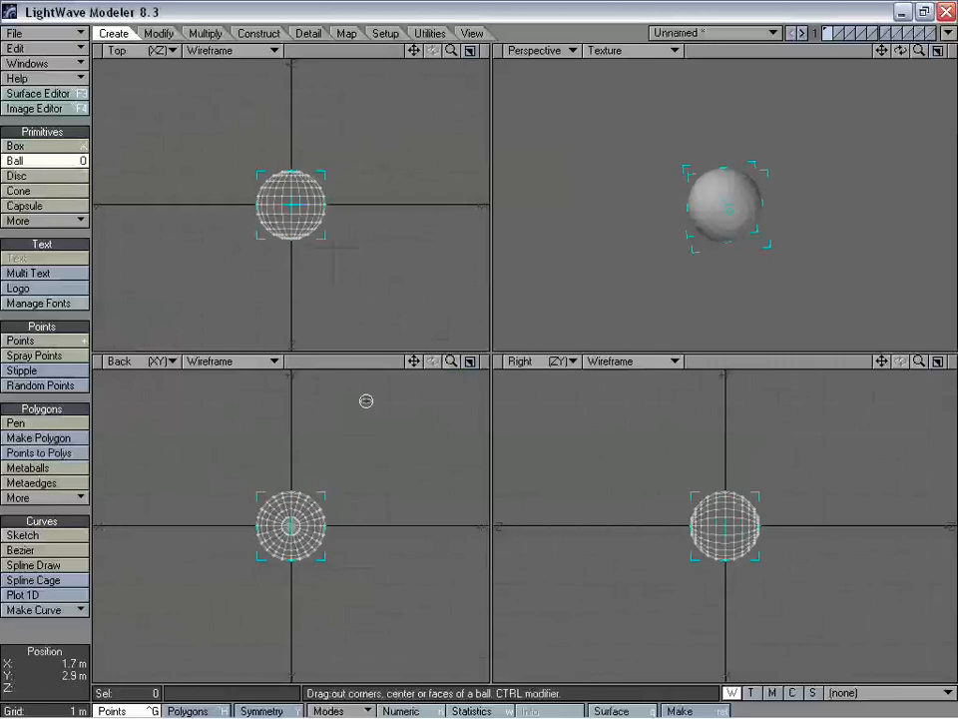
# - Make the 800 mm ball a tessellated sphere and fit the views around it
pyautogui.press('n')
pyautogui.click(721, 188)
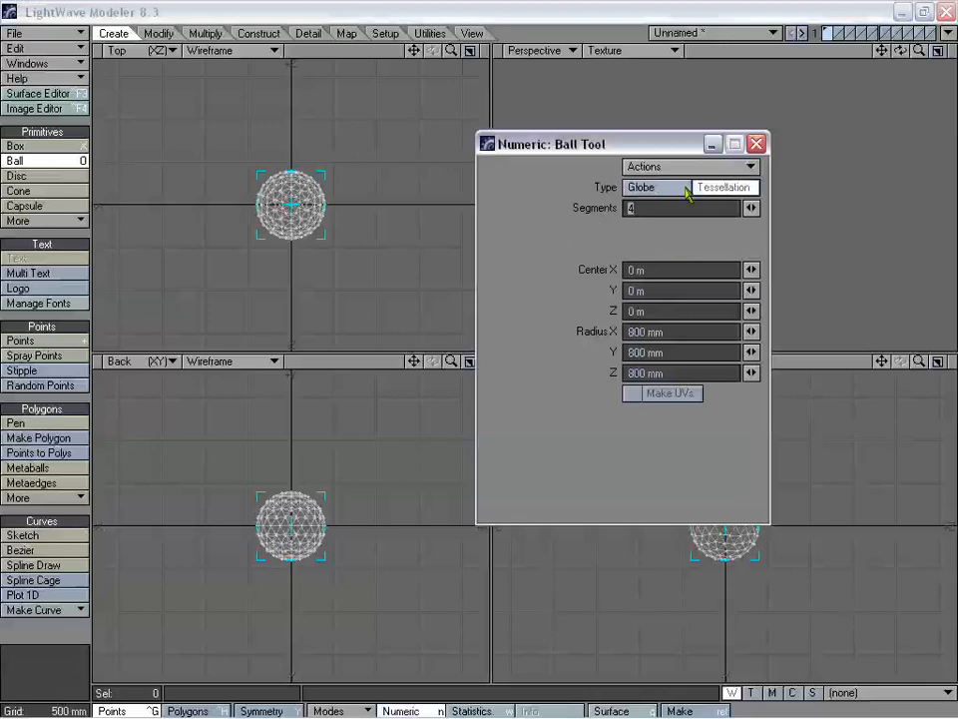
pyautogui.click(757, 144)
pyautogui.press('space')
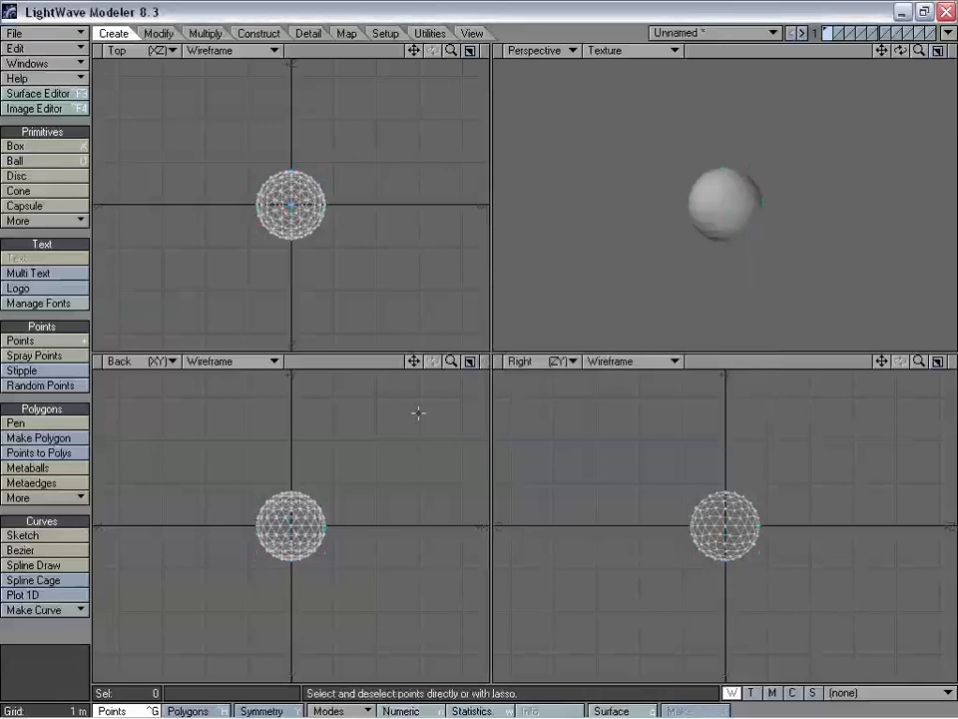
pyautogui.press('a')
pyautogui.moveTo(452, 362); pyautogui.dragTo(427, 361)
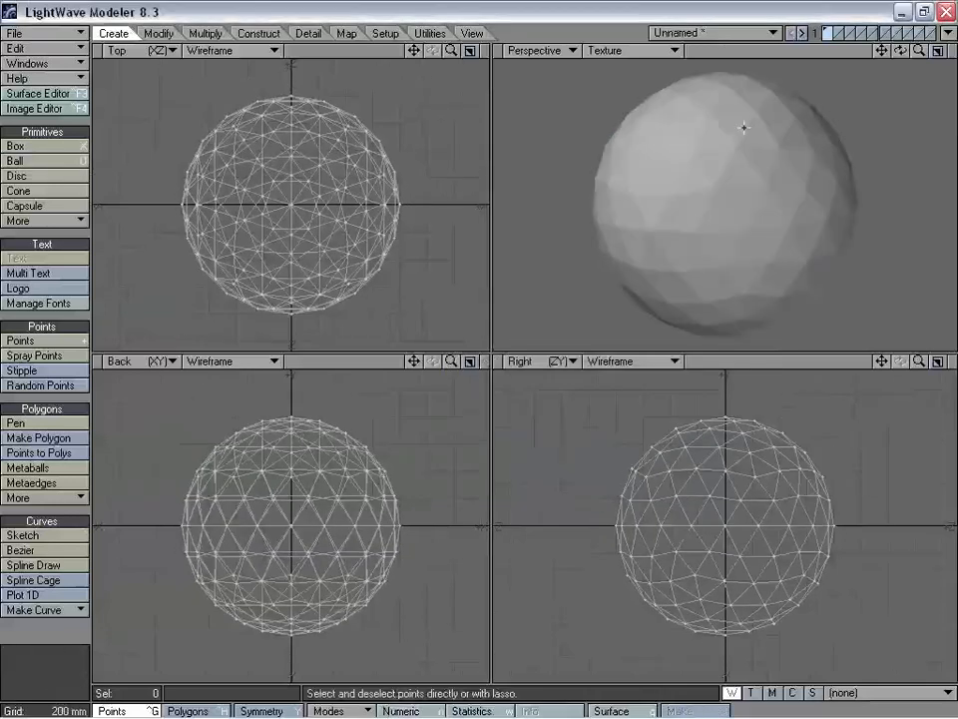
pyautogui.keyDown('alt'); pyautogui.moveTo(745, 129); pyautogui.dragTo(740, 181); pyautogui.keyUp('alt')
# - Jitter the sphere's points along their normals with a 1 m range
pyautogui.hotkey('shift', 'j')
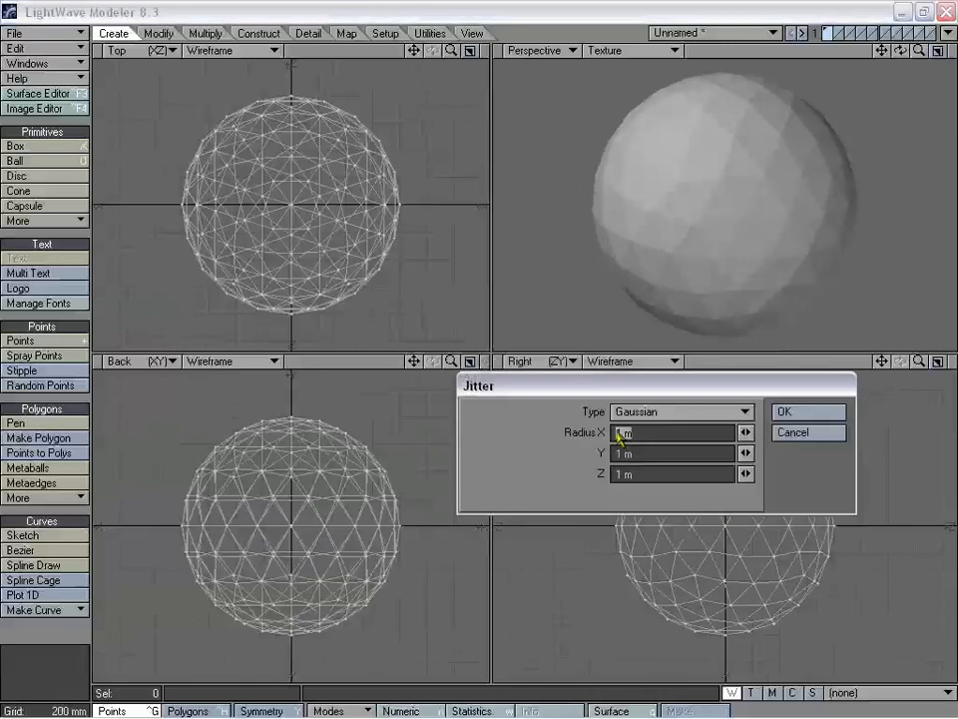
pyautogui.click(654, 414)
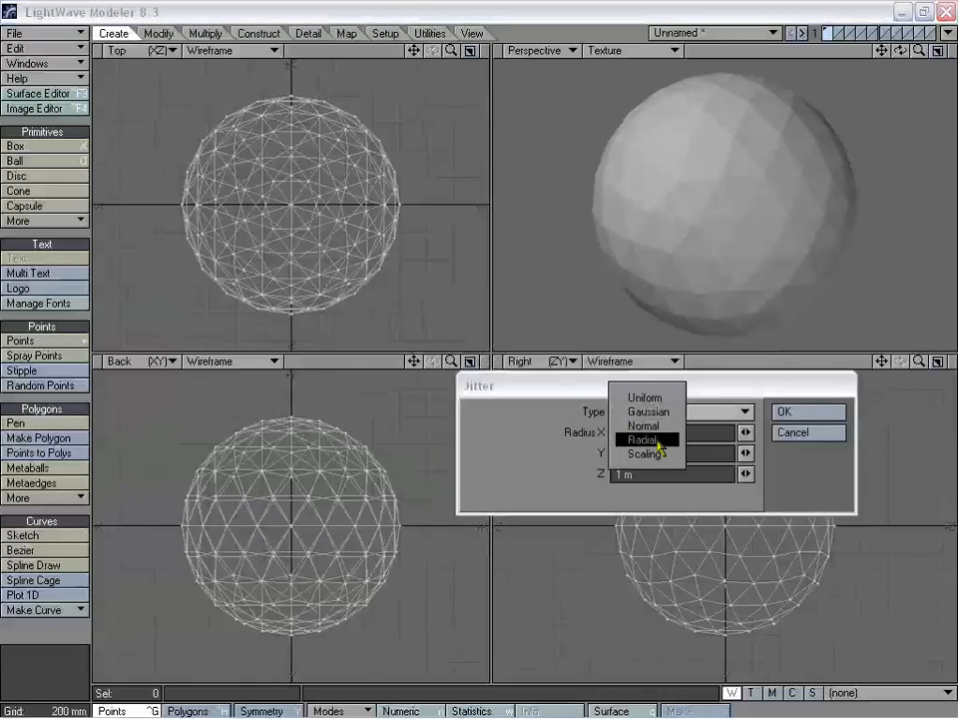
pyautogui.click(661, 426)
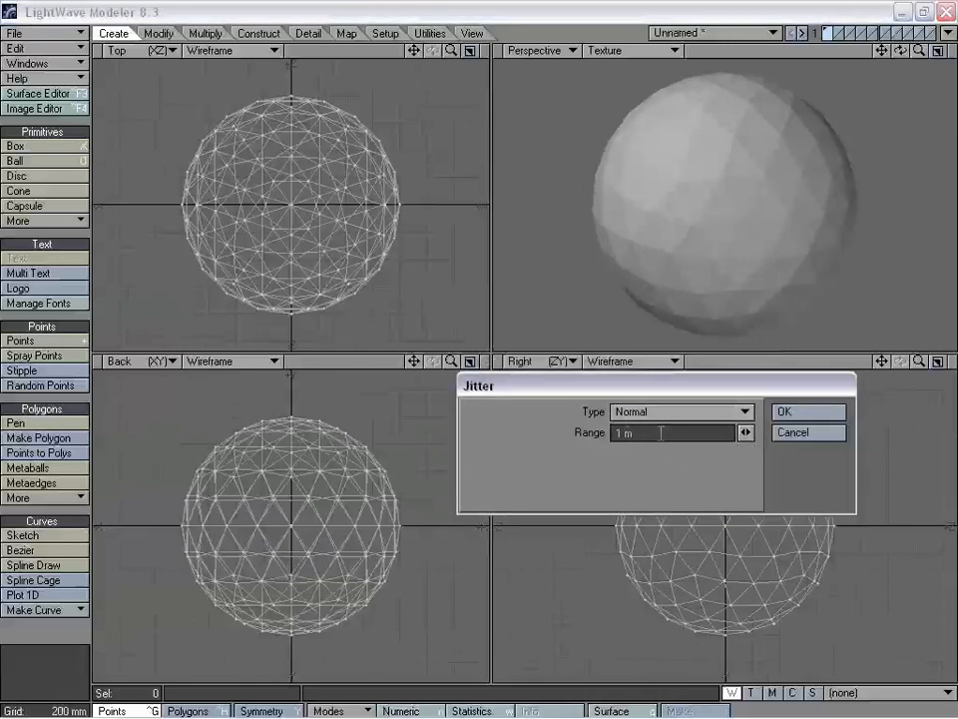
pyautogui.moveTo(661, 433); pyautogui.dragTo(559, 431)
pyautogui.press('Return')
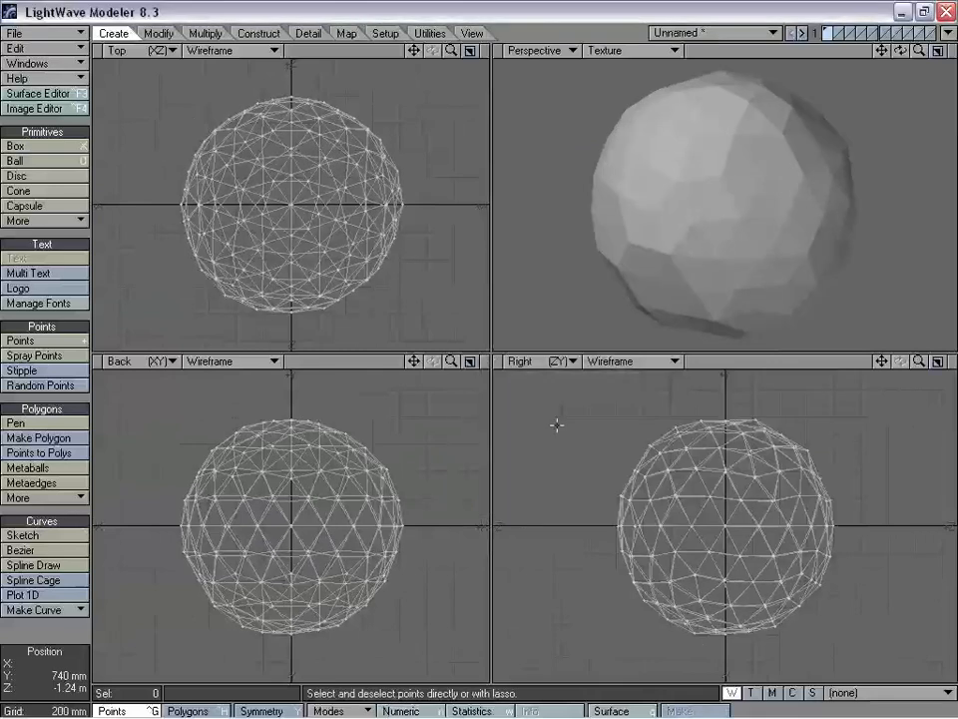
# - Apply a second Normal jitter pass with range .05
pyautogui.hotkey('shift', 'j')
pyautogui.press('BackSpace')
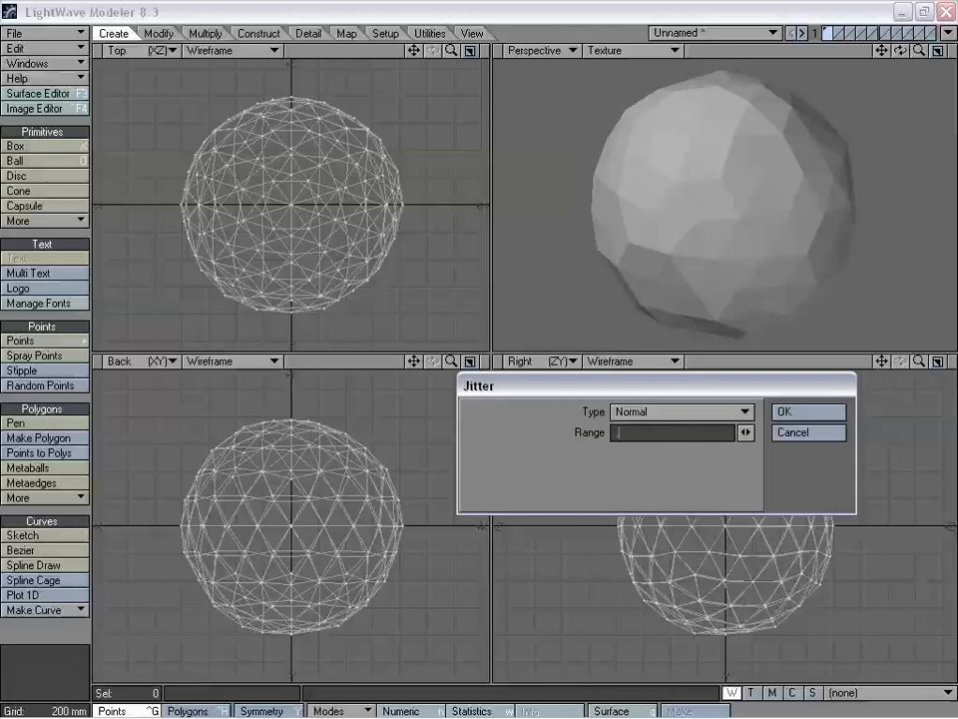
pyautogui.press('Return')
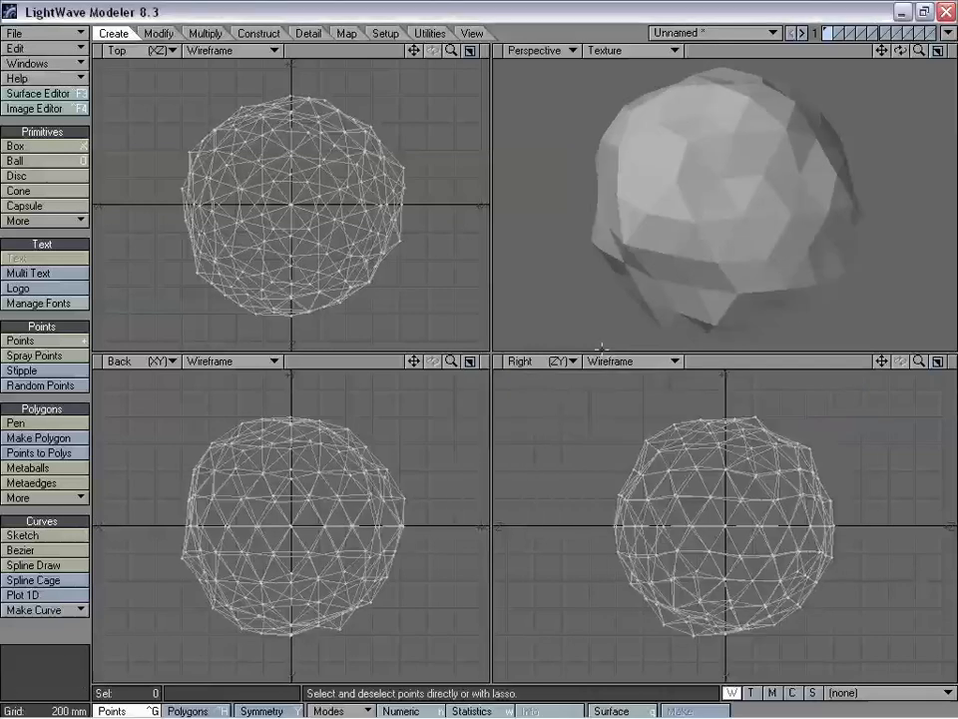
pyautogui.keyDown('alt'); pyautogui.moveTo(603, 348); pyautogui.dragTo(700, 209); pyautogui.keyUp('alt')
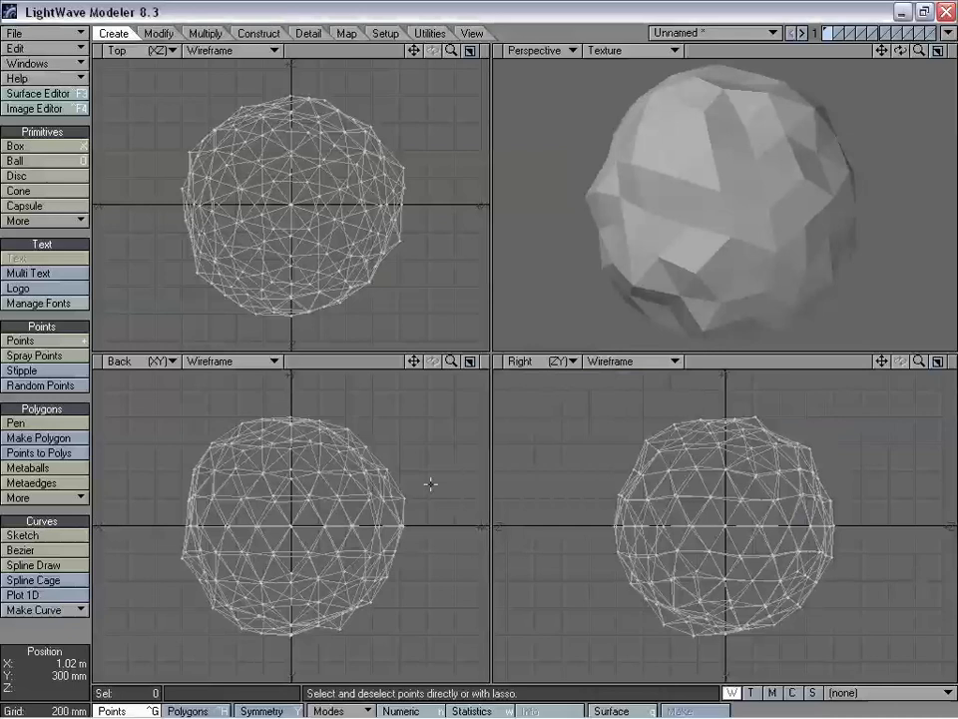
pyautogui.hotkey('shift', ';')
# - Stretch the sphere's right side outward with Magnet in the Back view
pyautogui.moveTo(389, 526); pyautogui.dragTo(476, 634, button='right')
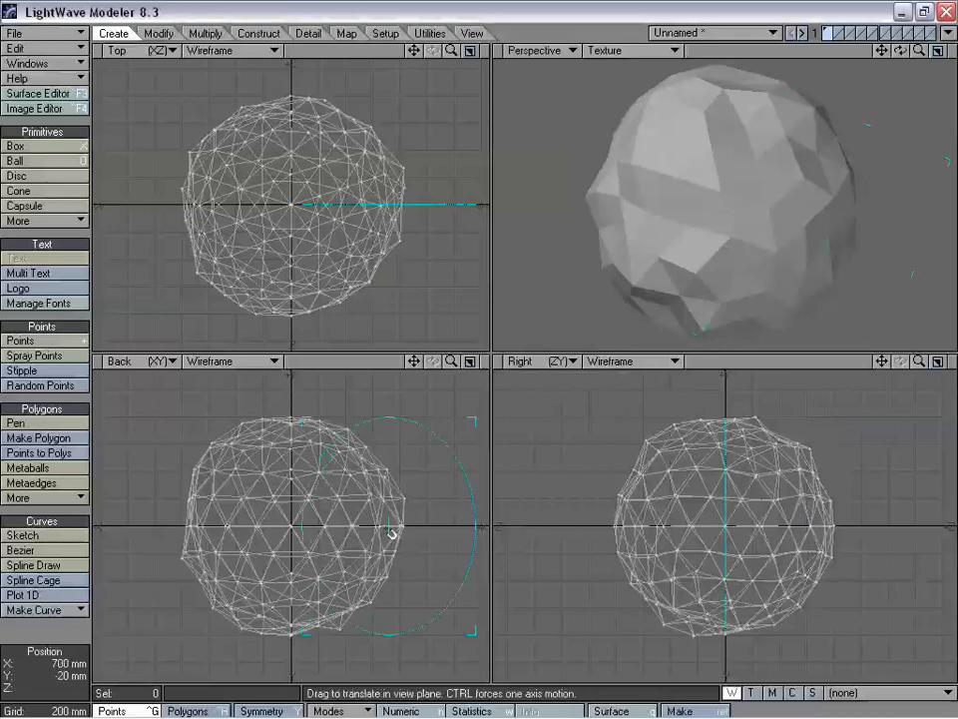
pyautogui.moveTo(388, 523)
pyautogui.mouseDown()
pyautogui.moveTo(403, 520)
pyautogui.moveTo(395, 523)
pyautogui.mouseUp()
pyautogui.press('space')
pyautogui.hotkey('shift', 'l')
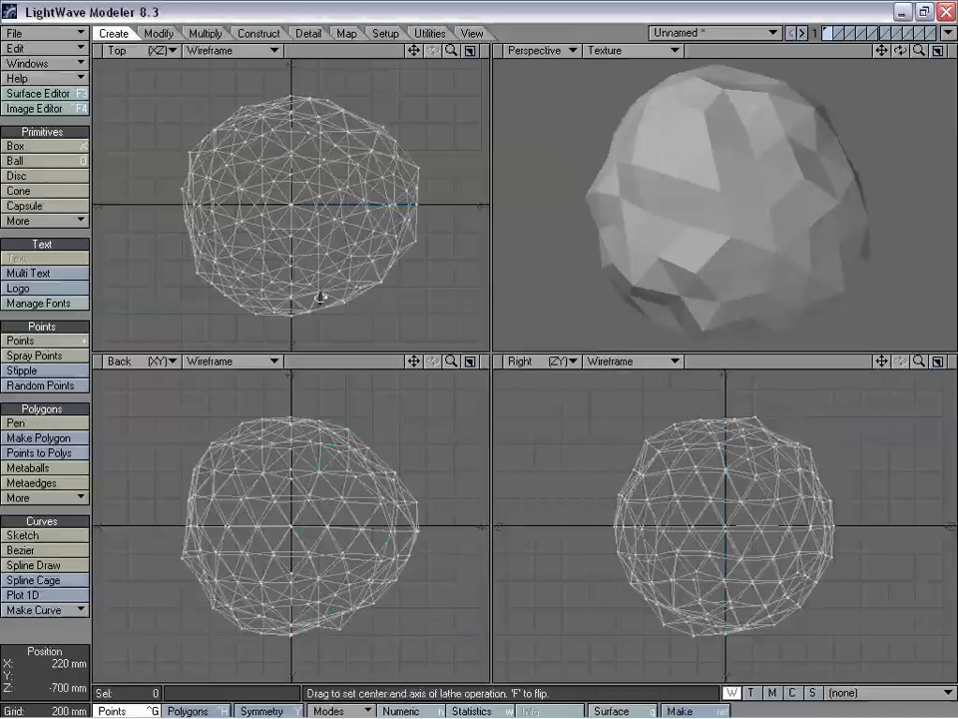
pyautogui.moveTo(328, 320); pyautogui.dragTo(332, 315)
pyautogui.hotkey('ctrl', 'z')
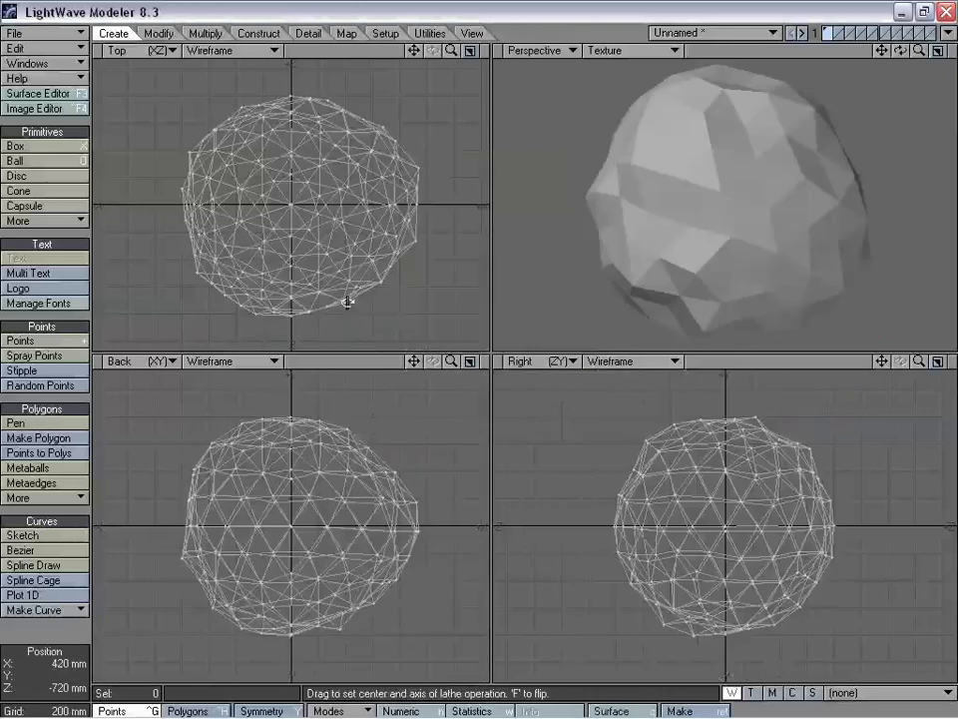
pyautogui.moveTo(453, 362); pyautogui.dragTo(449, 365)
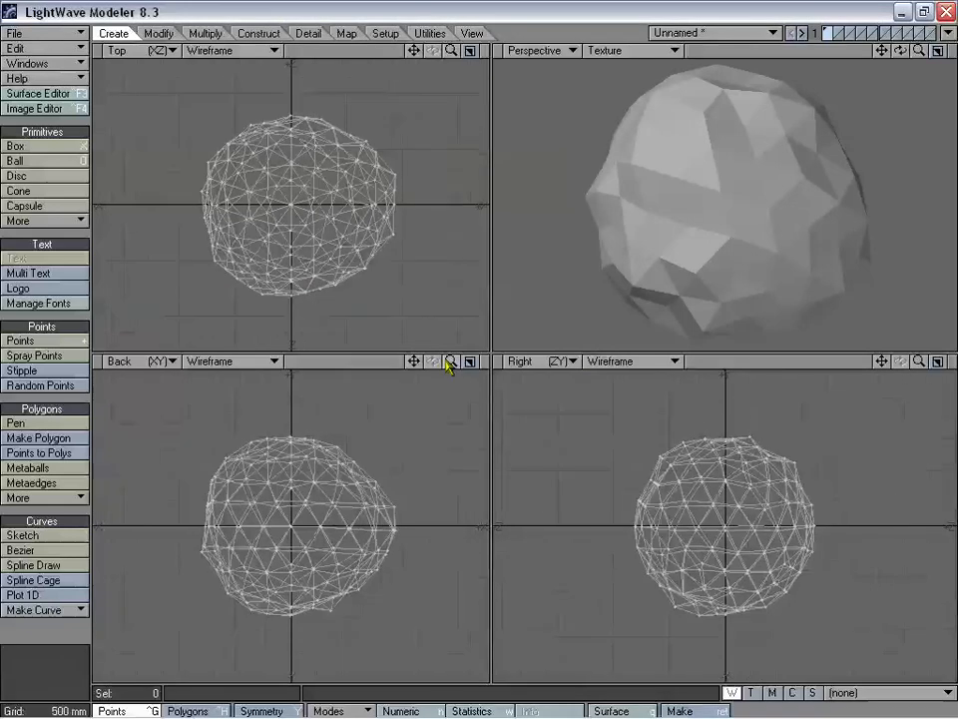
# - Pull the mesh's left side down-left and its upper-left upward in the Back view
pyautogui.press('t')
pyautogui.moveTo(226, 559); pyautogui.dragTo(218, 575)
pyautogui.press(';')
pyautogui.press(';')
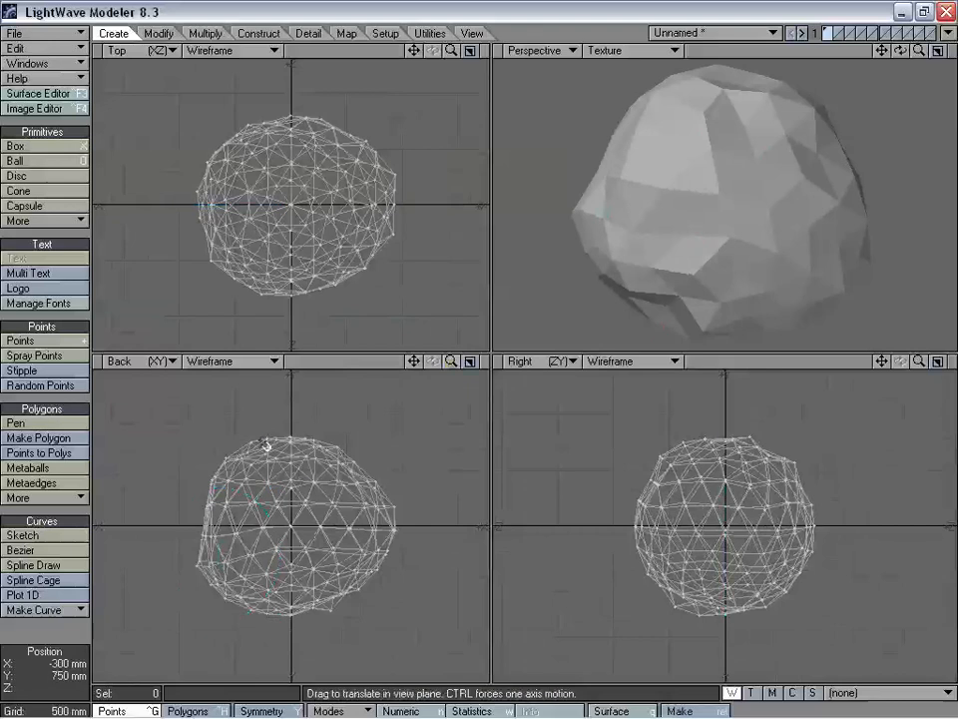
pyautogui.moveTo(258, 443); pyautogui.dragTo(255, 428)
# - Pull the mesh's left and right sides outward in the Right view
pyautogui.press(';')
pyautogui.press(';')
pyautogui.moveTo(646, 536)
pyautogui.mouseDown()
pyautogui.moveTo(611, 552)
pyautogui.moveTo(631, 547)
pyautogui.mouseUp()
pyautogui.press(';')
# - Pull the mesh's upper-right and left sides outward in the Top view
pyautogui.press(';')
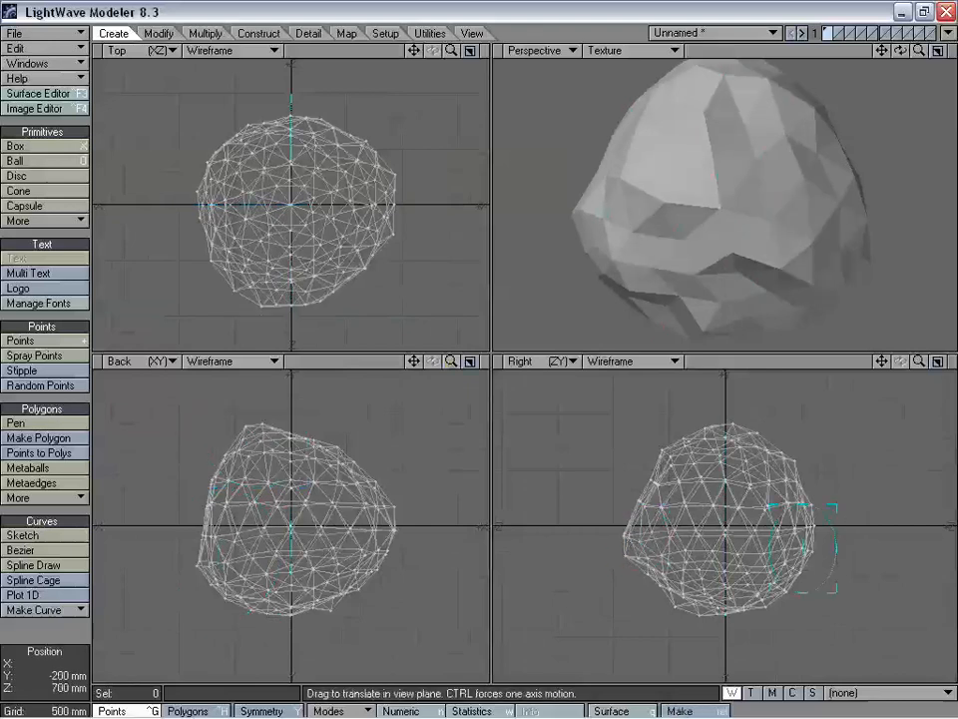
pyautogui.moveTo(805, 567); pyautogui.dragTo(818, 546)
pyautogui.moveTo(793, 469); pyautogui.dragTo(803, 483, button='right')
pyautogui.moveTo(803, 483); pyautogui.dragTo(797, 479)
pyautogui.press(';')
pyautogui.press(';')
pyautogui.moveTo(353, 114); pyautogui.dragTo(343, 120, button='right')
pyautogui.moveTo(343, 121); pyautogui.dragTo(352, 112)
pyautogui.press(';')
pyautogui.press(';')
pyautogui.moveTo(205, 225); pyautogui.dragTo(208, 229, button='right')
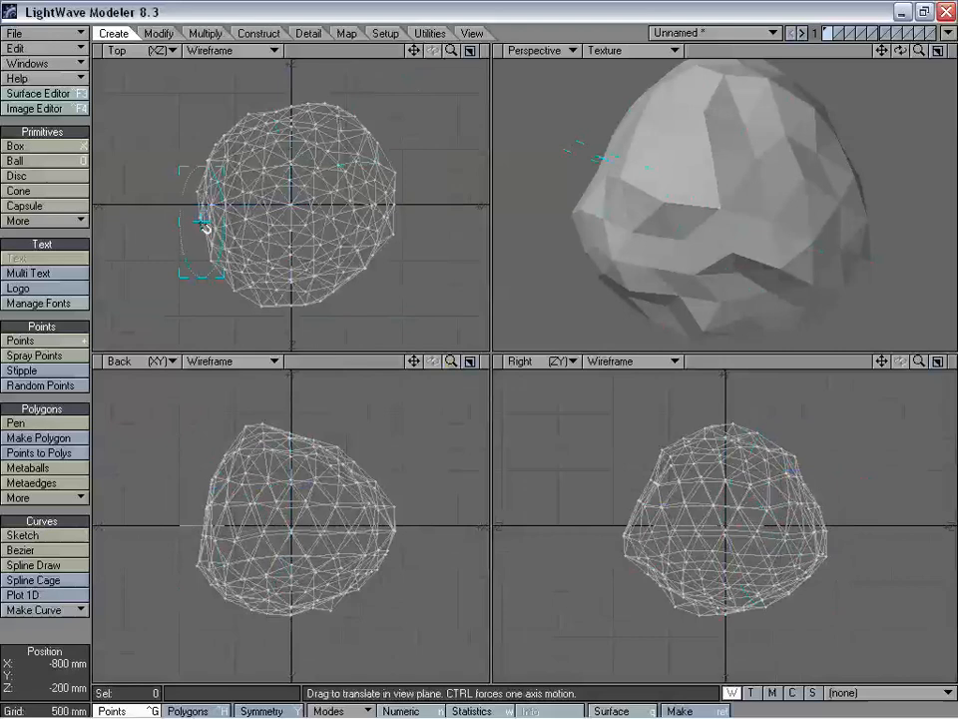
pyautogui.moveTo(208, 229); pyautogui.dragTo(190, 223)
pyautogui.press(';')
pyautogui.press(';')
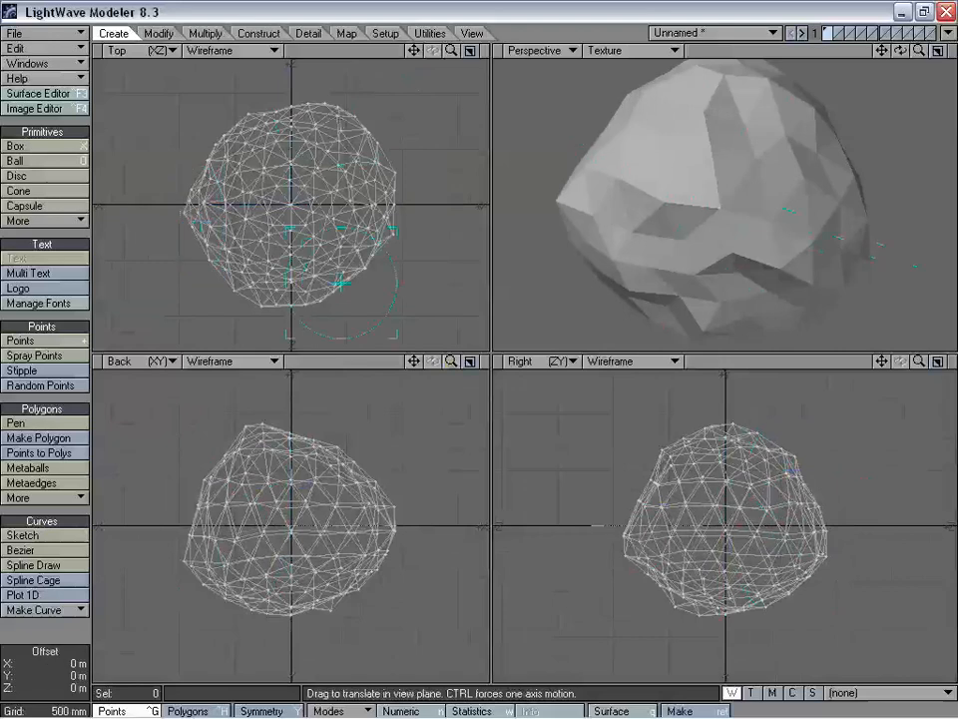
# - Name the surface Rock, save the object as rock, and send it to Layout
pyautogui.write('q')
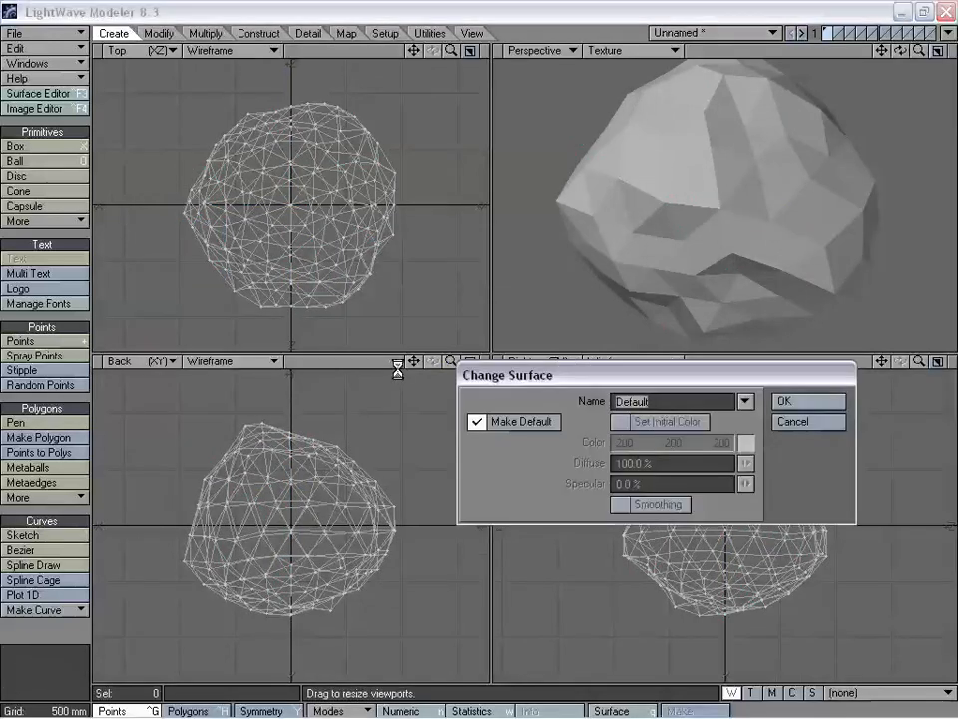
pyautogui.write('Rock')
pyautogui.press('Return')
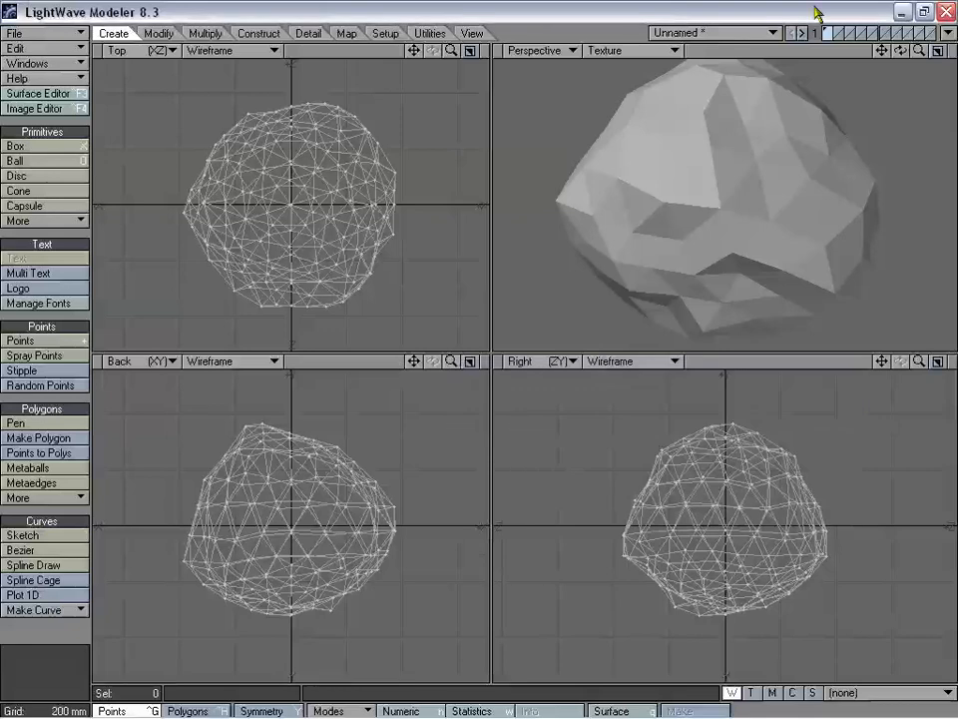
pyautogui.hotkey('shift', 's')
pyautogui.write('rock')
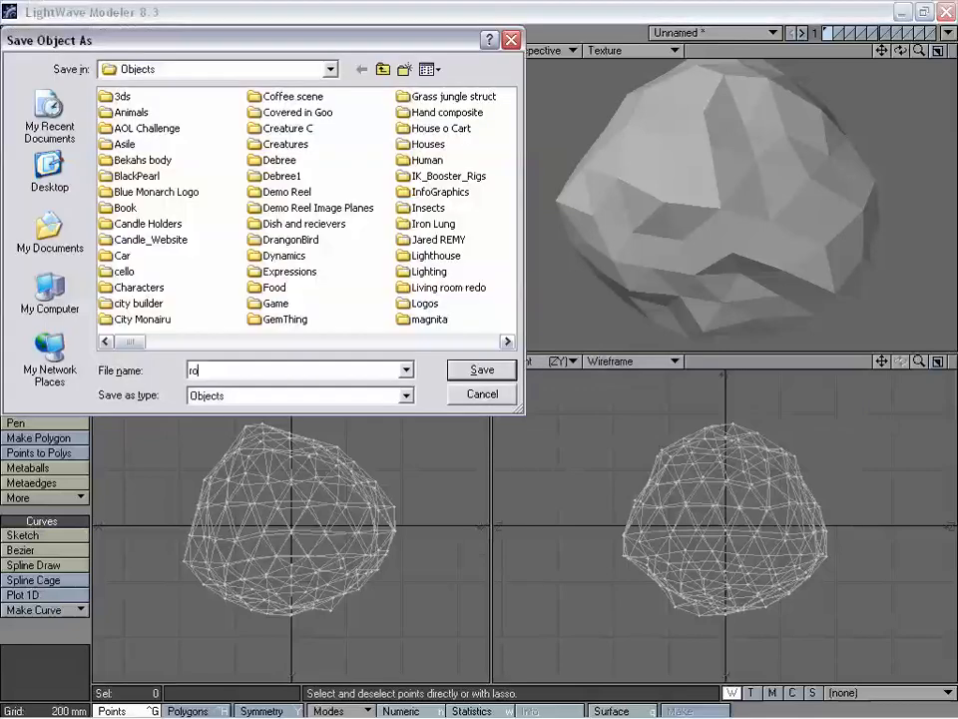
pyautogui.press('Return')
pyautogui.click(948, 33)
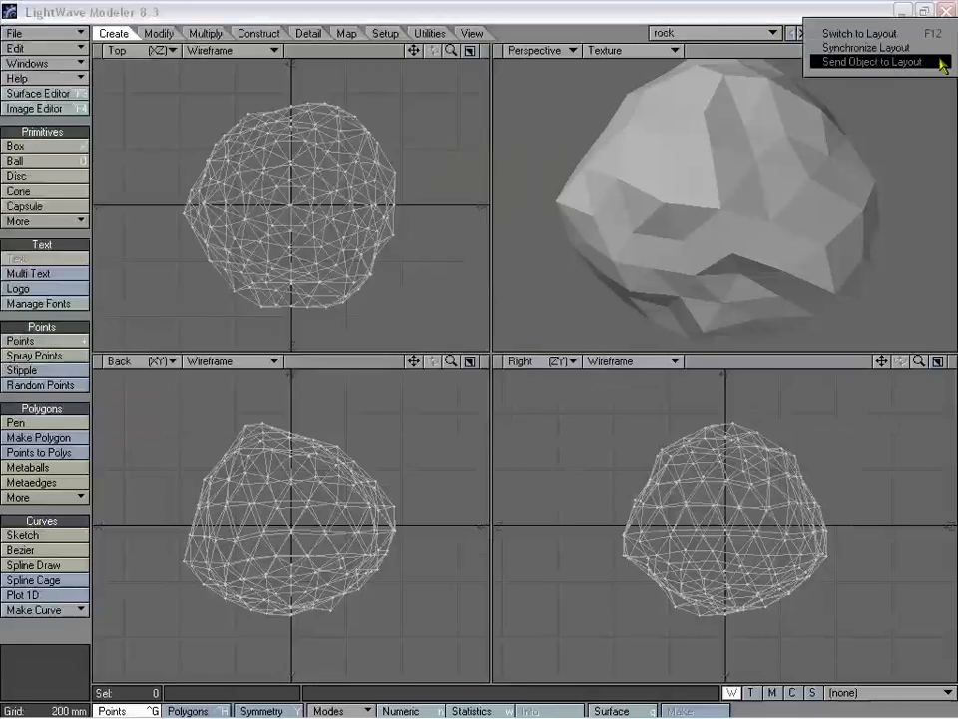
pyautogui.click(868, 62)
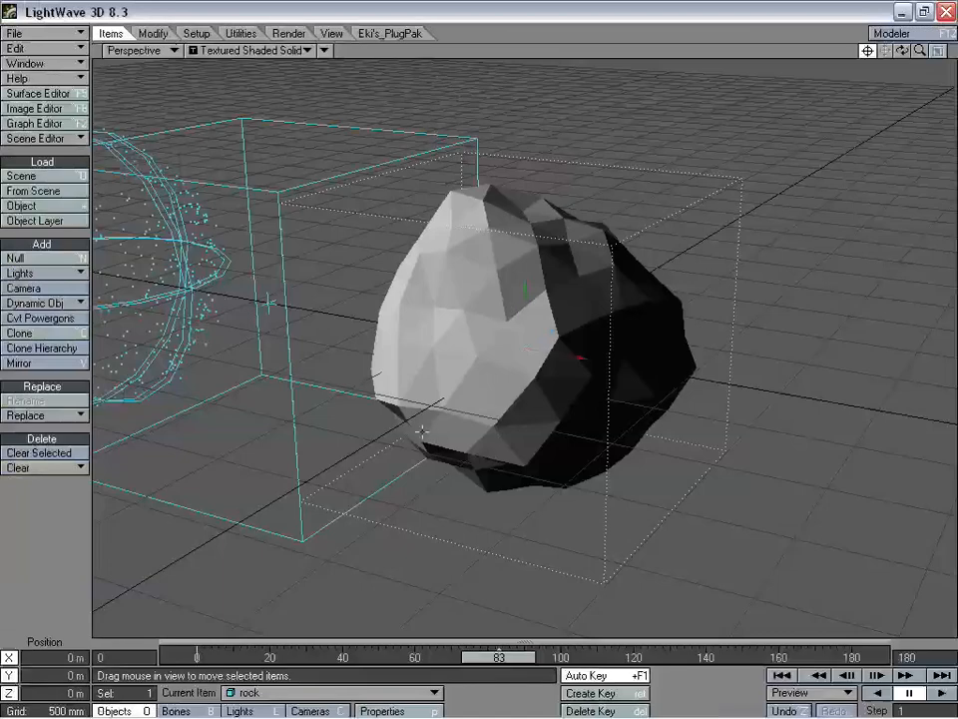
# - Parent the rock to the Null in its motion options
pyautogui.moveTo(502, 659); pyautogui.dragTo(567, 657)
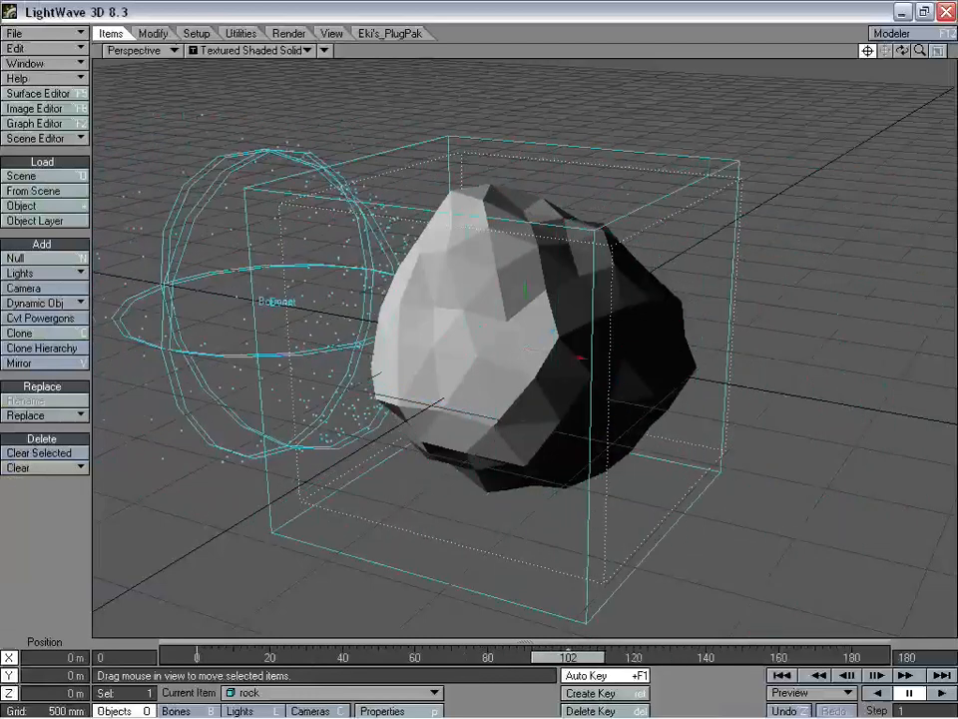
pyautogui.press('m')
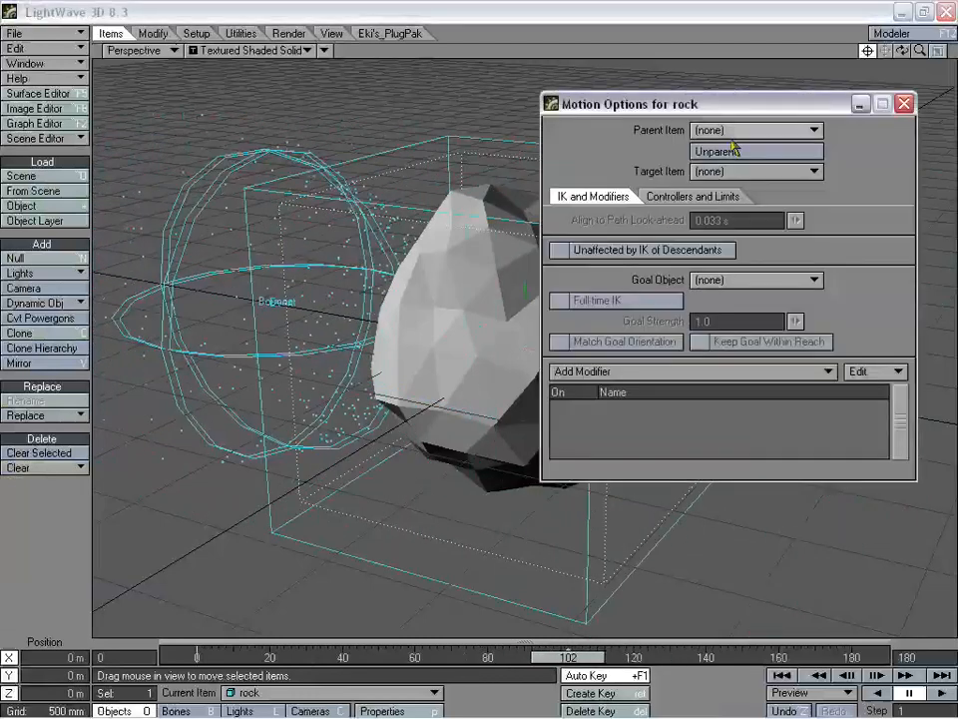
pyautogui.click(739, 131)
pyautogui.click(762, 150)
pyautogui.click(904, 104)
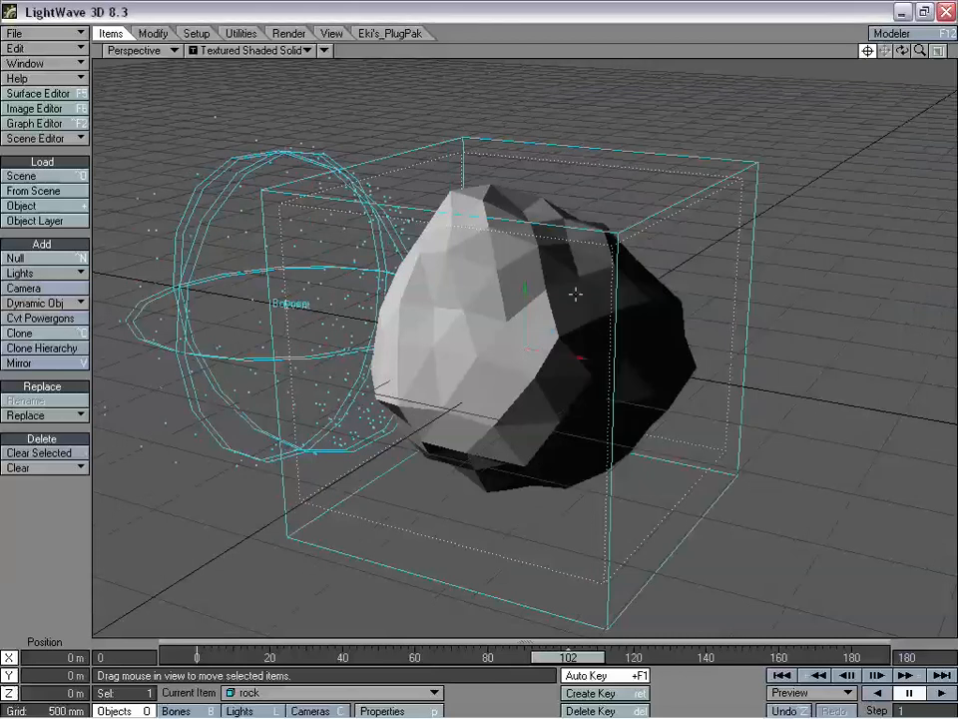
# - From frame 0, move the rock to X -1.7806 m and advance to show particles
pyautogui.moveTo(568, 657); pyautogui.dragTo(196, 657)
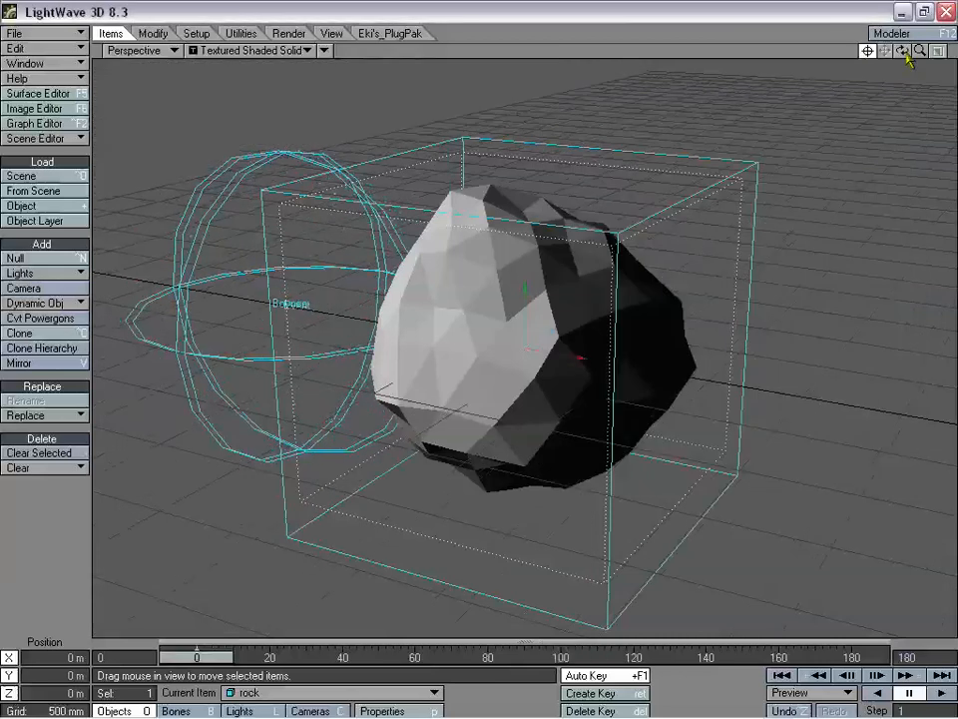
pyautogui.moveTo(906, 56); pyautogui.dragTo(873, 55)
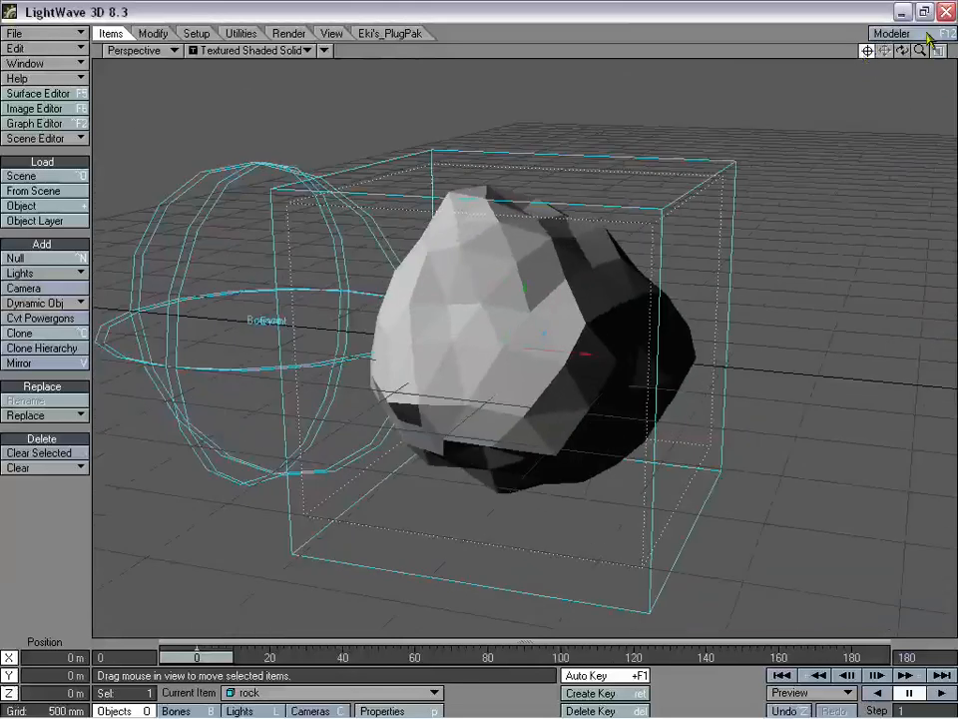
pyautogui.moveTo(920, 51)
pyautogui.mouseDown()
pyautogui.moveTo(949, 51)
pyautogui.moveTo(912, 51)
pyautogui.mouseUp()
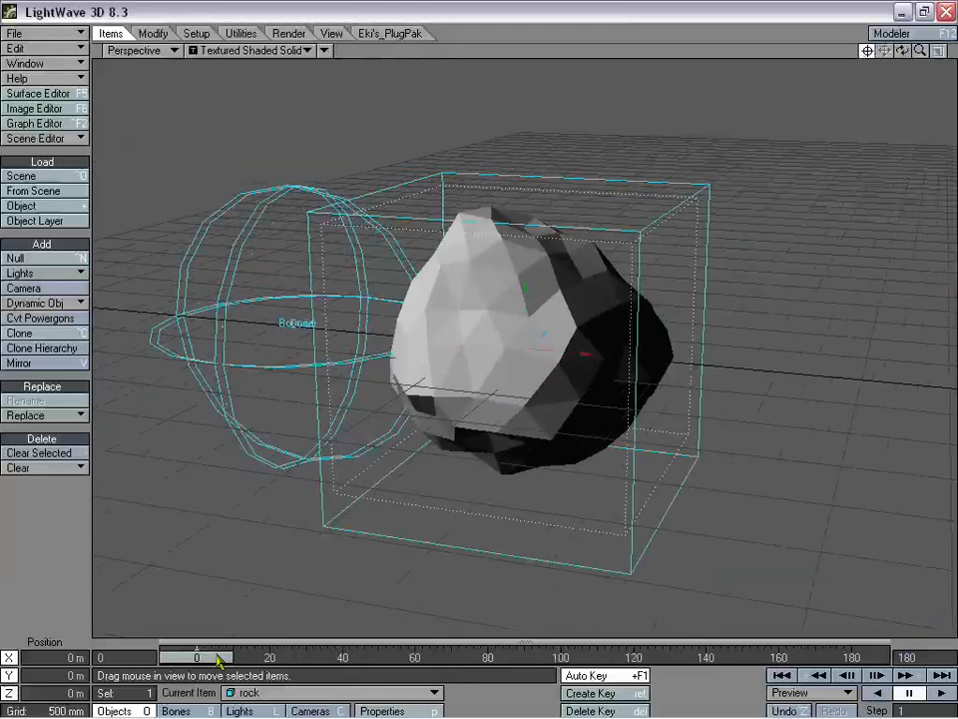
pyautogui.moveTo(592, 351); pyautogui.dragTo(801, 373)
pyautogui.moveTo(199, 667); pyautogui.dragTo(437, 667)
# - Rewind to frame 0 and nudge the rock to X -1.6873 m
pyautogui.moveTo(902, 50); pyautogui.dragTo(728, 172)
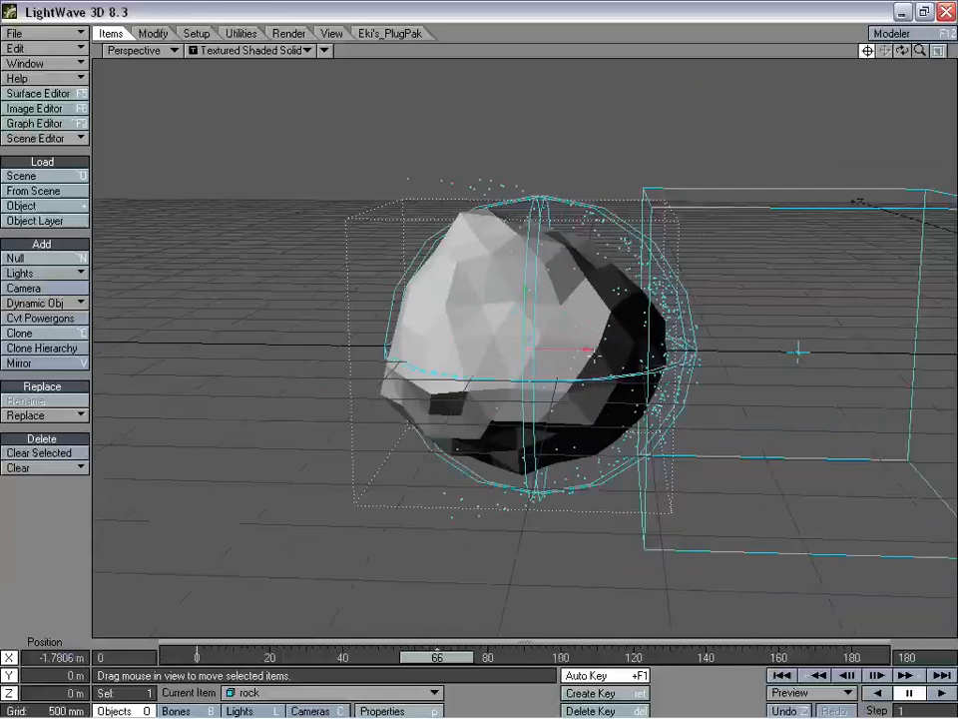
pyautogui.moveTo(437, 667); pyautogui.dragTo(198, 667)
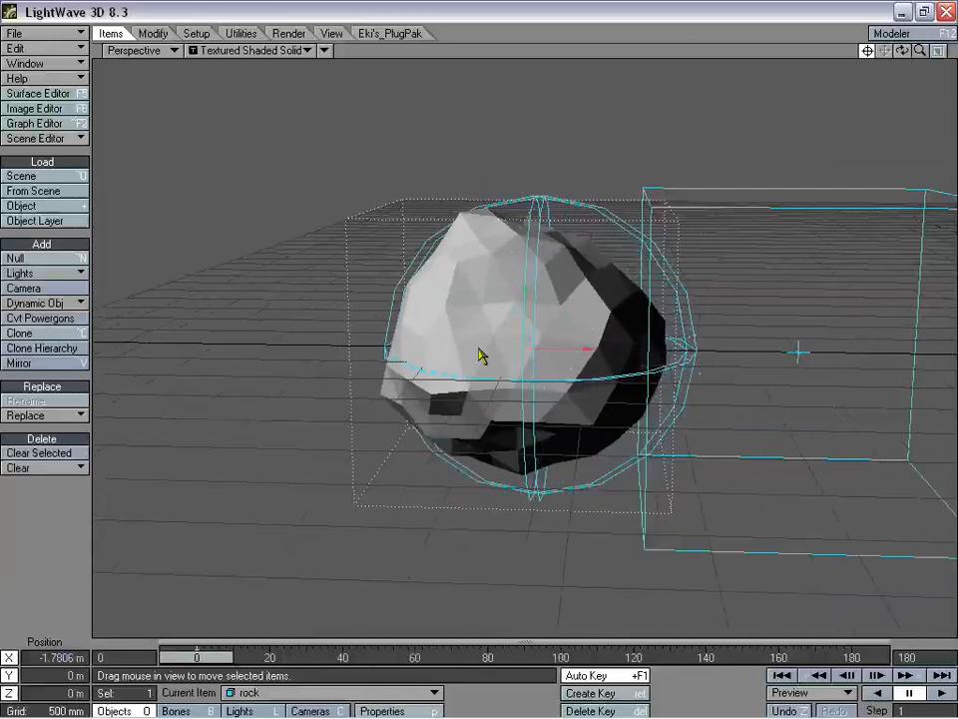
pyautogui.moveTo(593, 349); pyautogui.dragTo(608, 349)
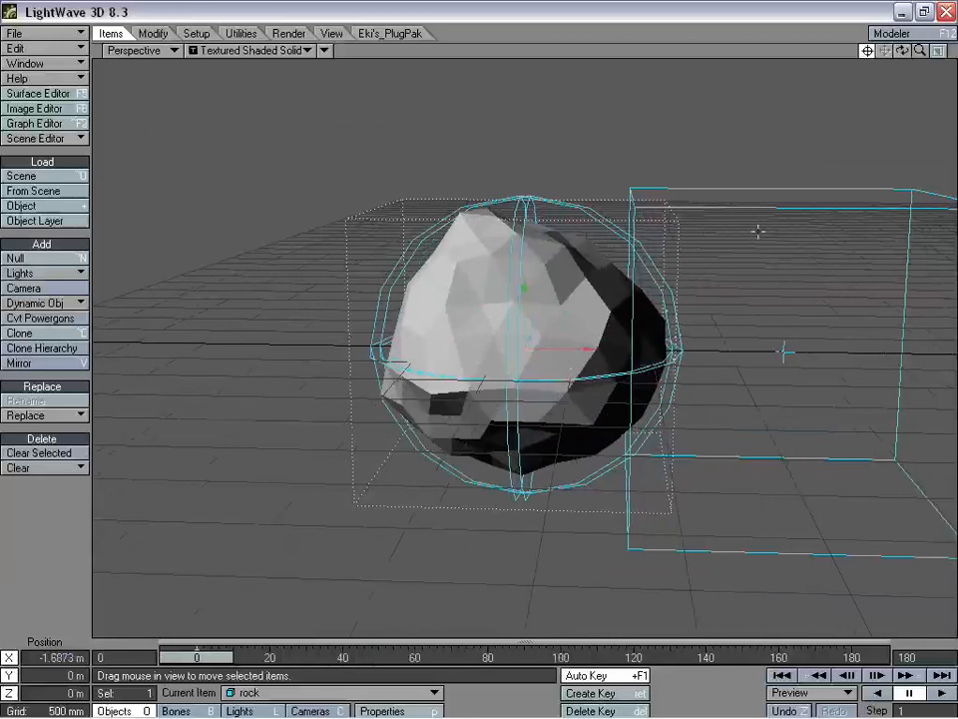
# - Scrub past frame 106 to check the particles, then switch to Rotate
pyautogui.moveTo(902, 50); pyautogui.dragTo(868, 51)
pyautogui.moveTo(212, 664); pyautogui.dragTo(527, 664)
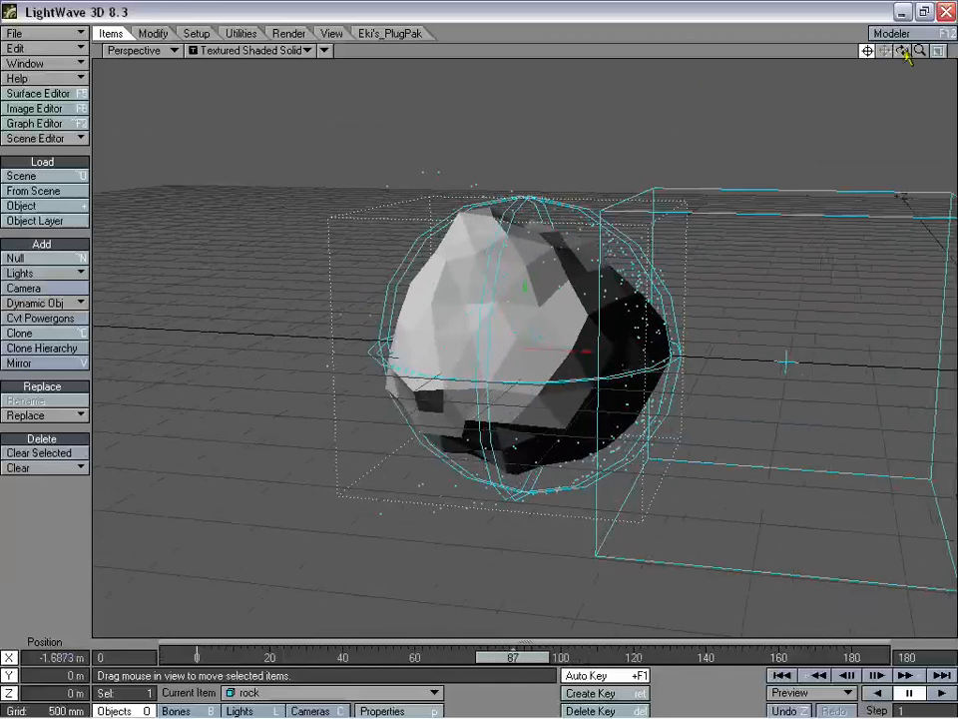
pyautogui.moveTo(905, 52)
pyautogui.mouseDown()
pyautogui.moveTo(919, 54)
pyautogui.moveTo(896, 54)
pyautogui.moveTo(917, 54)
pyautogui.moveTo(891, 42)
pyautogui.moveTo(904, 37)
pyautogui.moveTo(908, 62)
pyautogui.moveTo(944, 51)
pyautogui.moveTo(901, 50)
pyautogui.moveTo(919, 51)
pyautogui.mouseUp()
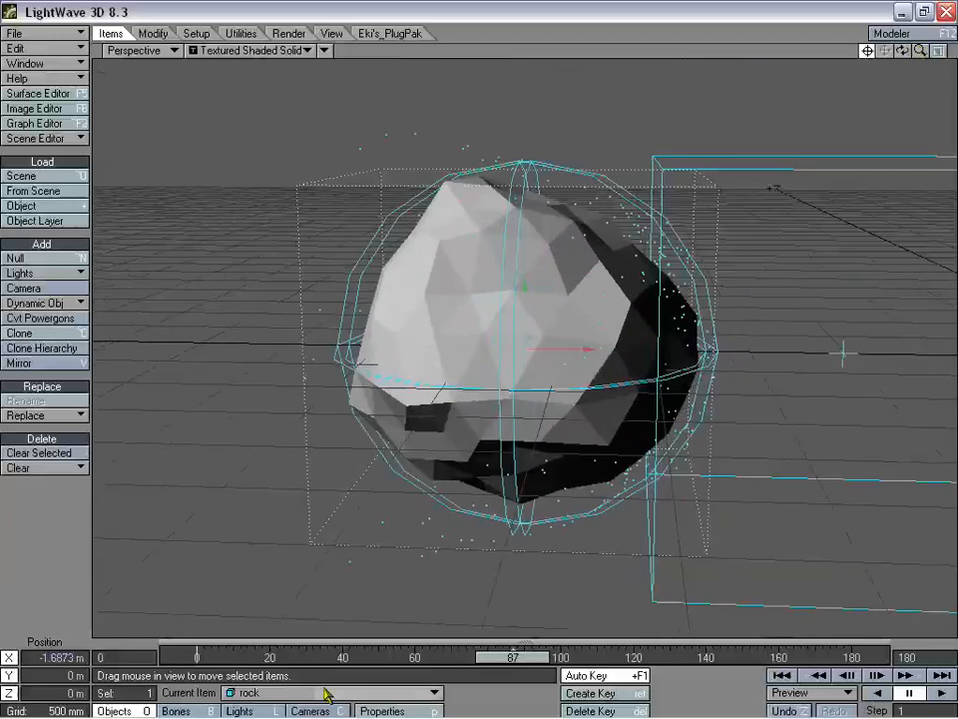
pyautogui.moveTo(469, 666); pyautogui.dragTo(852, 657)
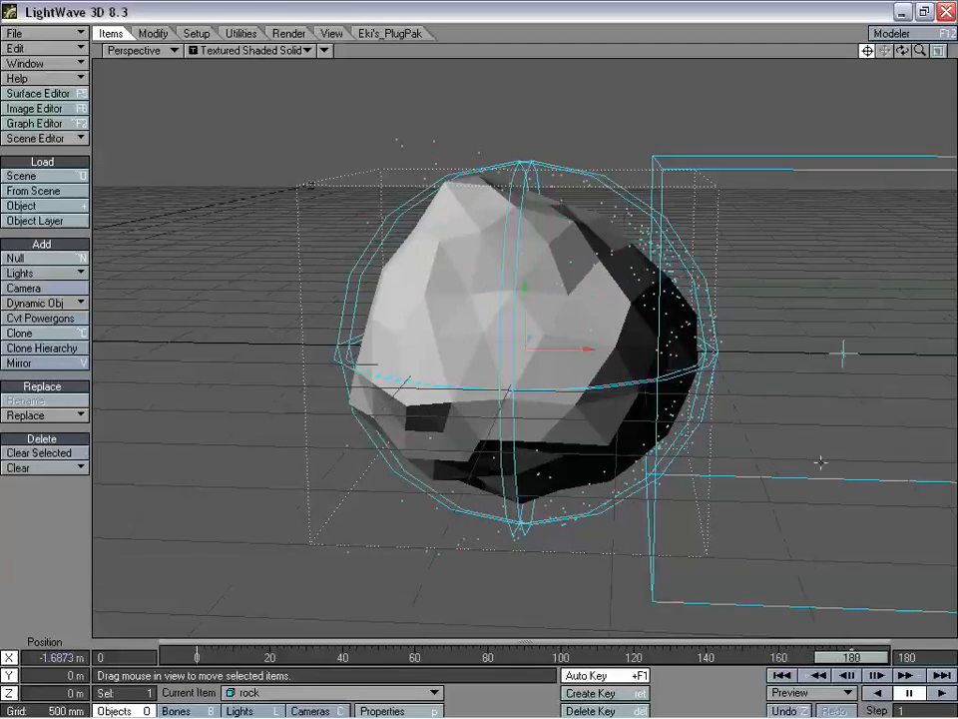
pyautogui.press('h')
pyautogui.hotkey('shift', 'h')
pyautogui.press('y')
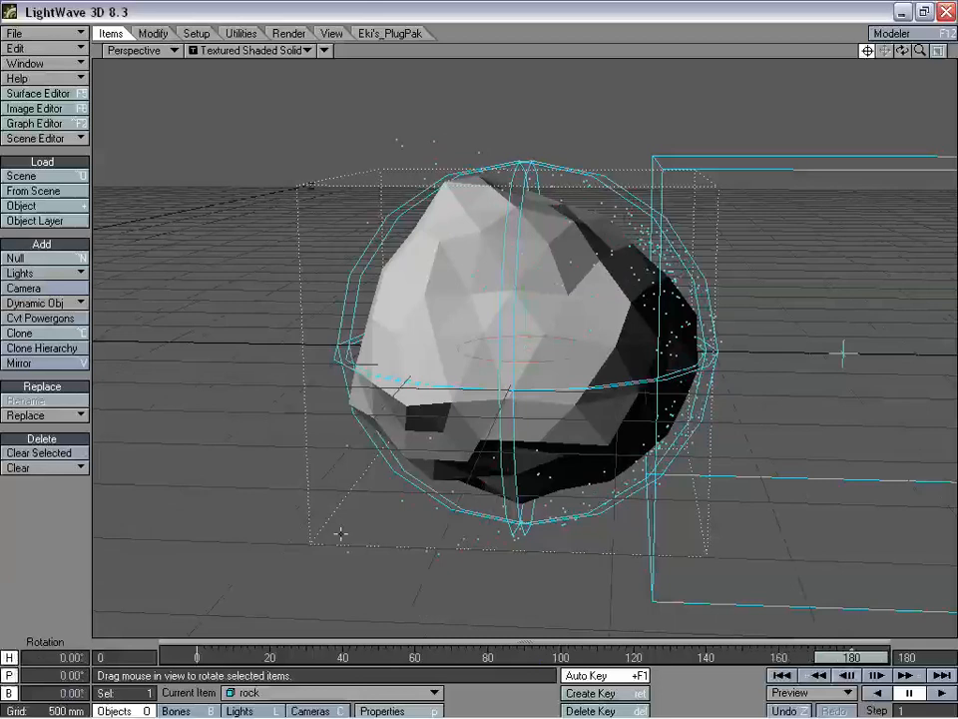
# - Rotate the rock to 150° heading and pitch at frame 180
pyautogui.moveTo(341, 593); pyautogui.dragTo(797, 401)
pyautogui.moveTo(798, 401); pyautogui.dragTo(808, 601, button='right')
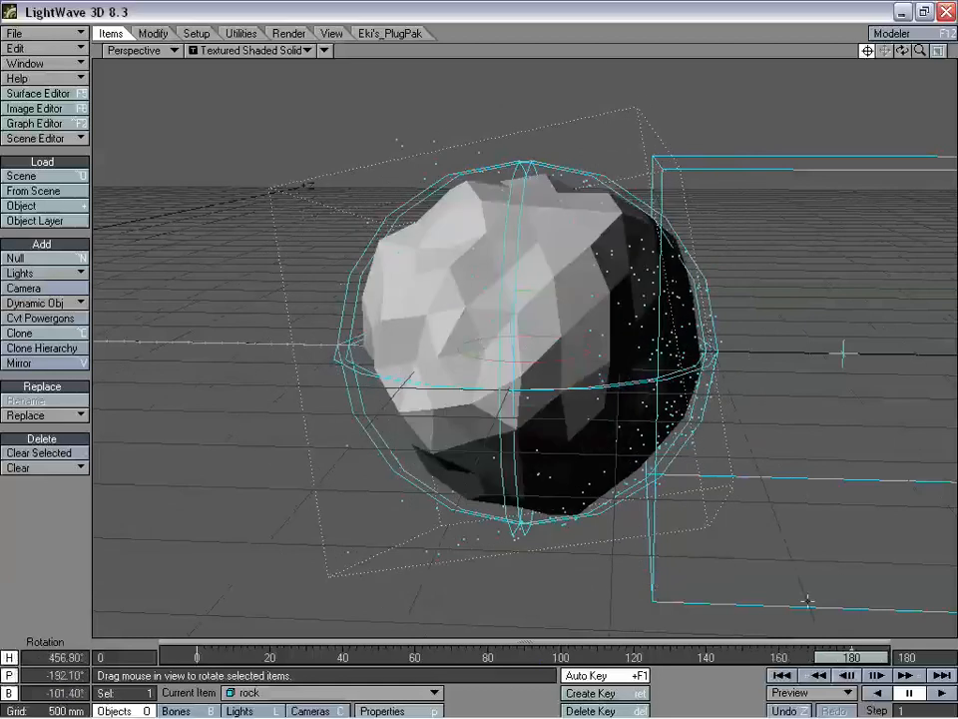
pyautogui.moveTo(846, 659)
pyautogui.mouseDown()
pyautogui.moveTo(197, 659)
pyautogui.moveTo(852, 659)
pyautogui.mouseUp()
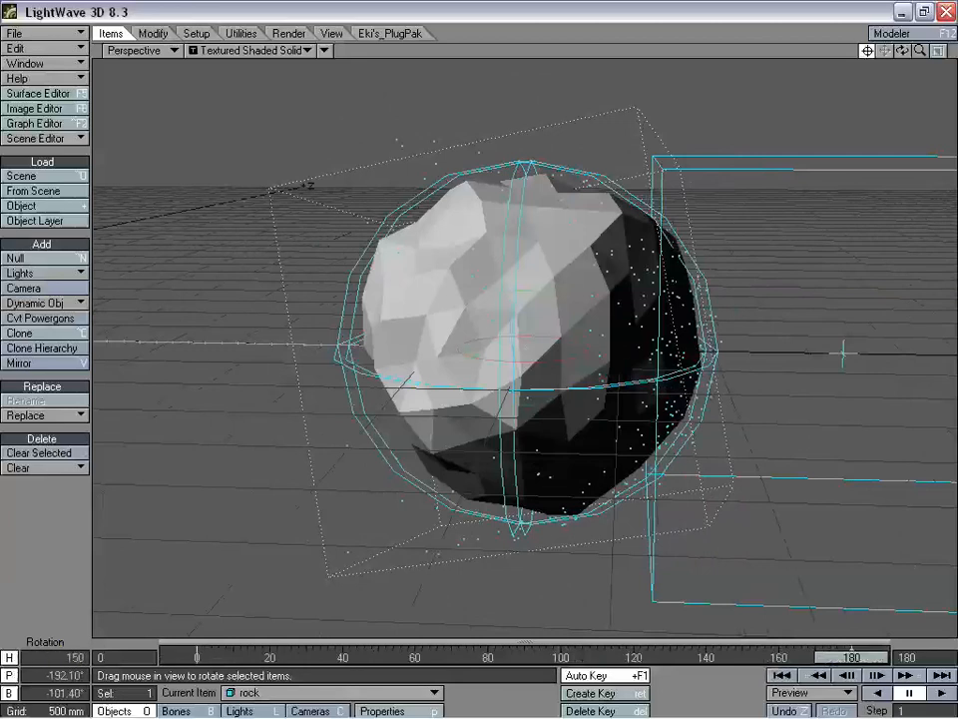
pyautogui.press('Tab')
pyautogui.write('1')
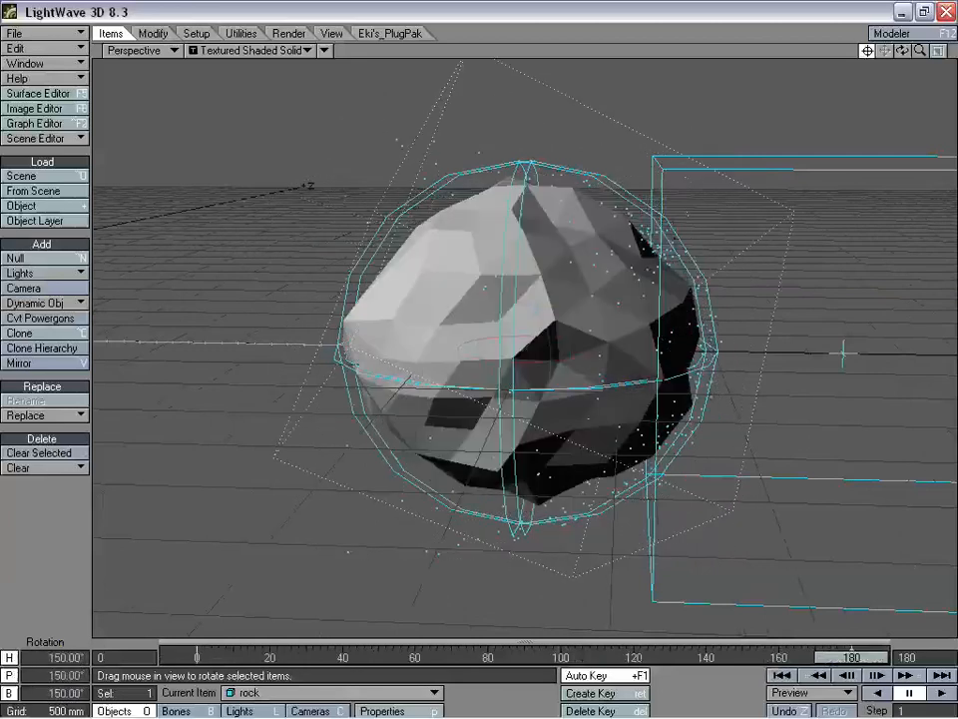
# - Scrub the timeline and orbit the view to preview the rock's spin
pyautogui.moveTo(845, 671)
pyautogui.mouseDown()
pyautogui.moveTo(774, 659)
pyautogui.moveTo(256, 659)
pyautogui.moveTo(849, 659)
pyautogui.moveTo(833, 667)
pyautogui.mouseUp()
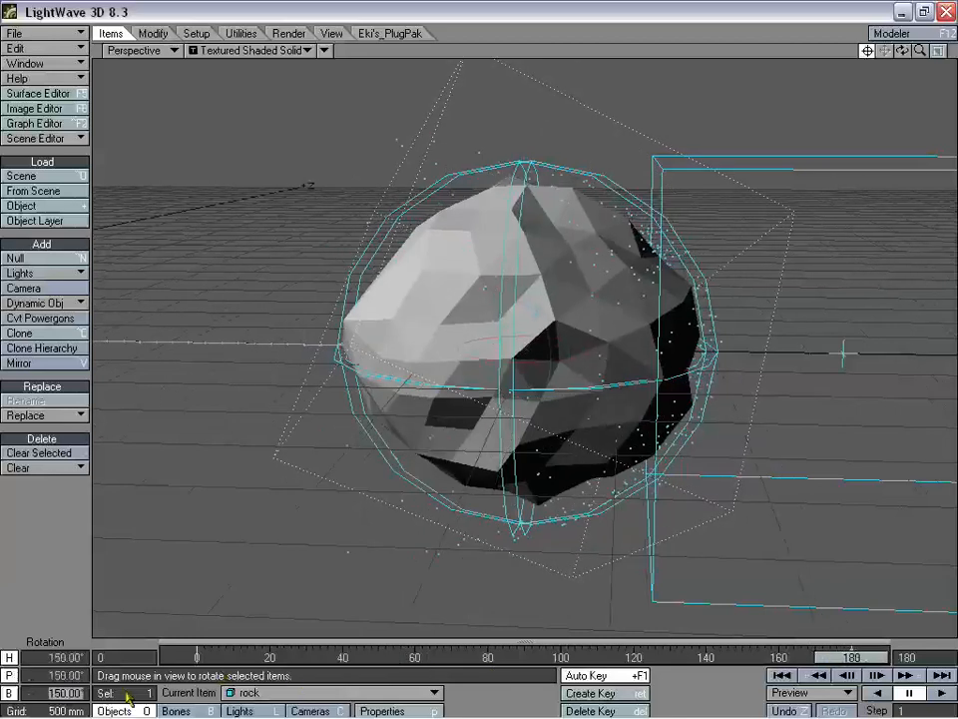
pyautogui.moveTo(869, 661)
pyautogui.mouseDown()
pyautogui.moveTo(197, 661)
pyautogui.moveTo(852, 661)
pyautogui.mouseUp()
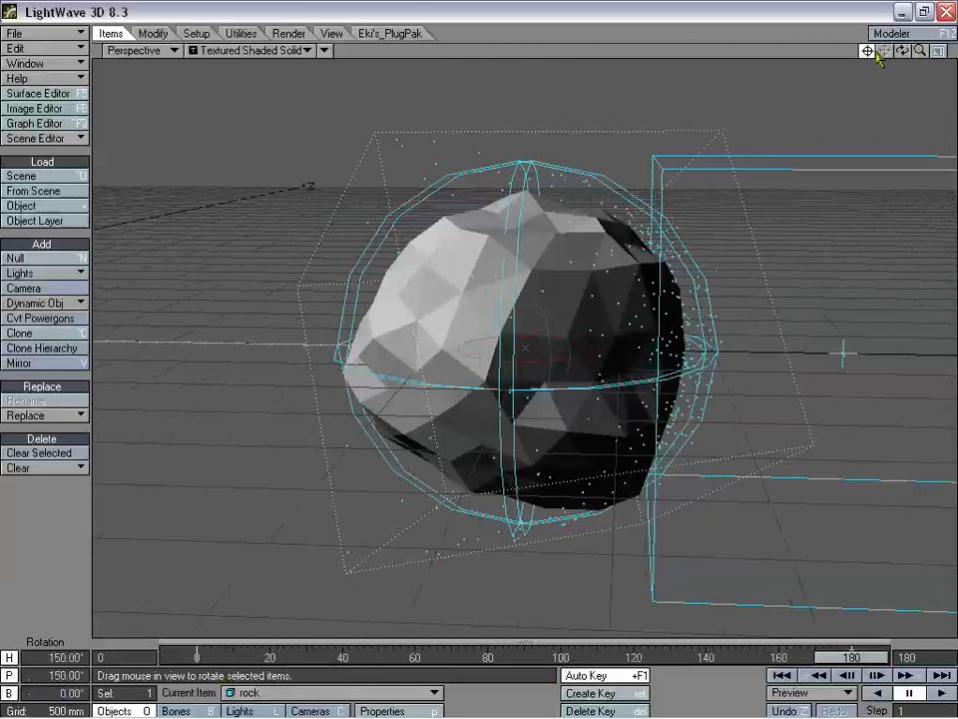
pyautogui.moveTo(903, 50); pyautogui.dragTo(920, 50)
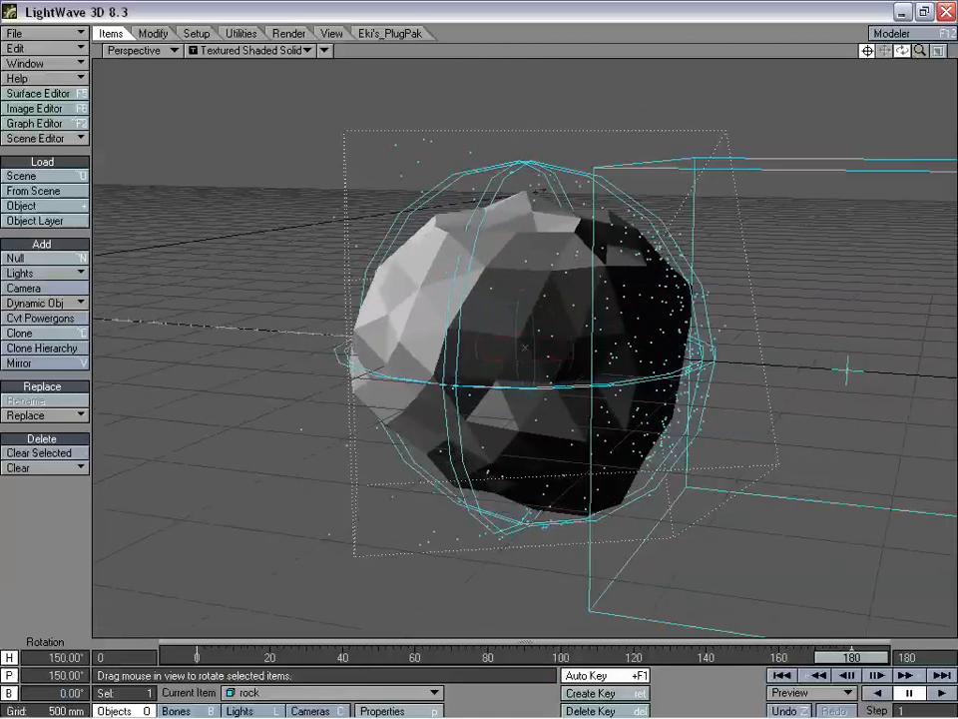
pyautogui.moveTo(848, 658); pyautogui.dragTo(681, 658)
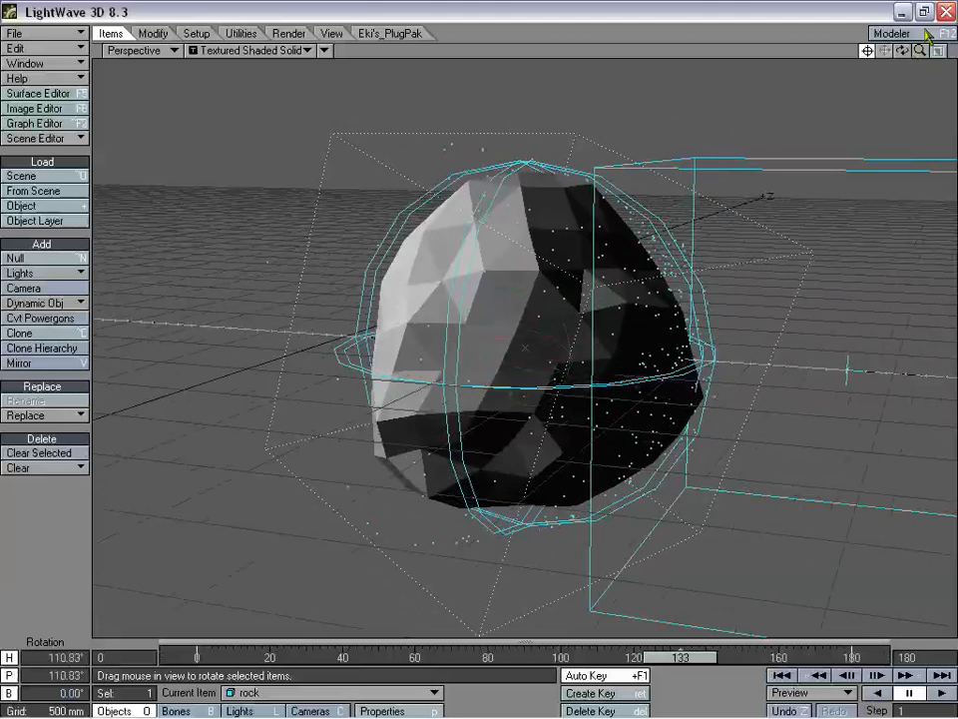
pyautogui.moveTo(902, 50); pyautogui.dragTo(922, 51)
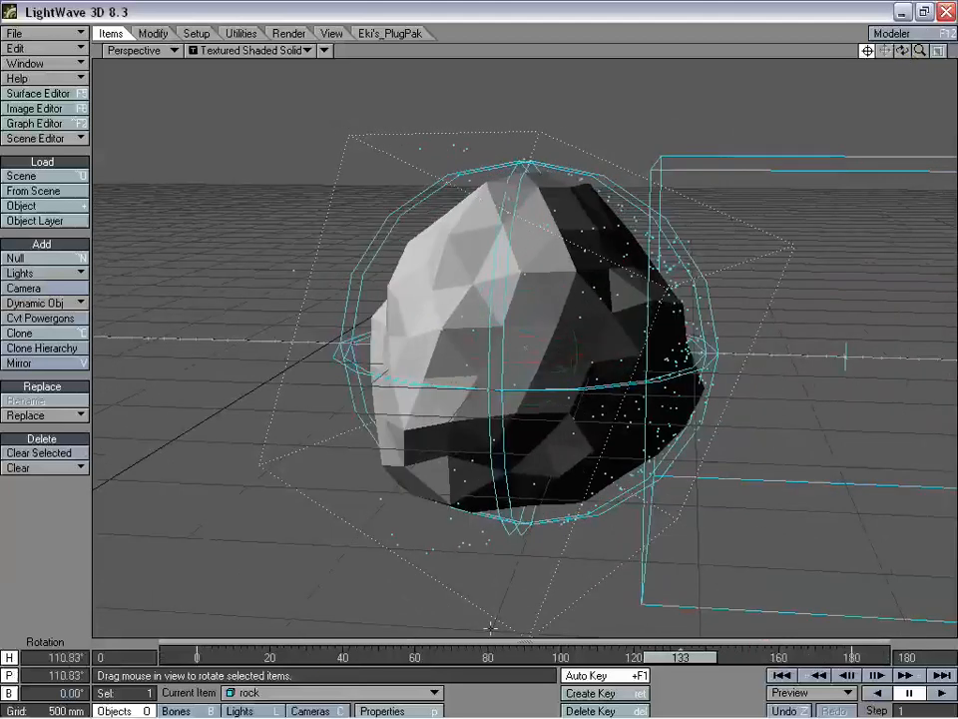
pyautogui.click(240, 692)
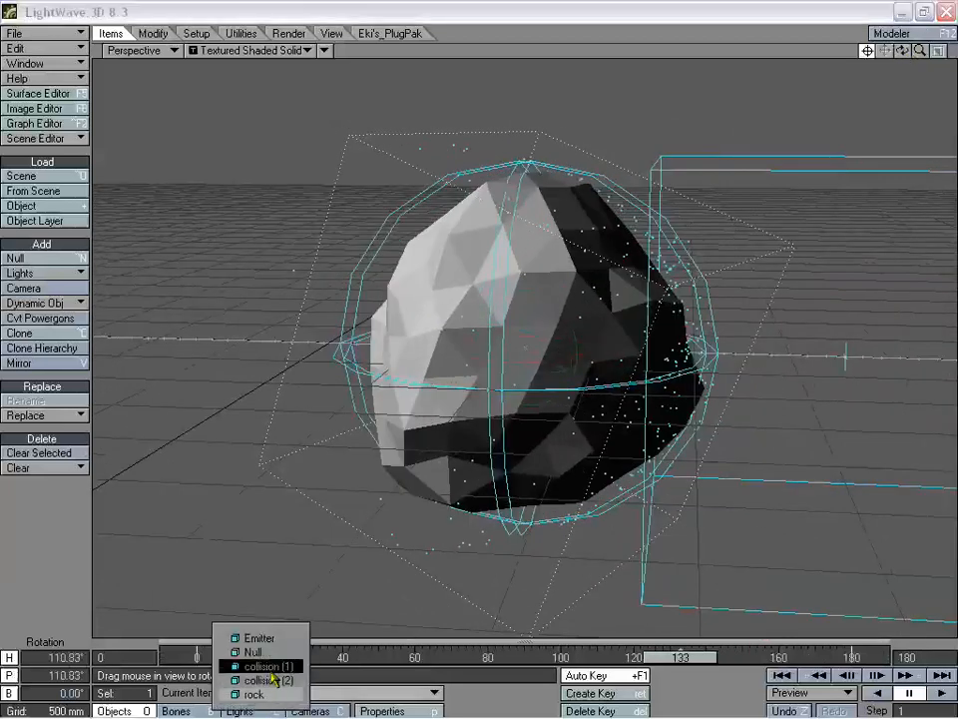
# - Uncheck FX Collision on collision (2), then reselect the rock
pyautogui.click(262, 678)
pyautogui.press('p')
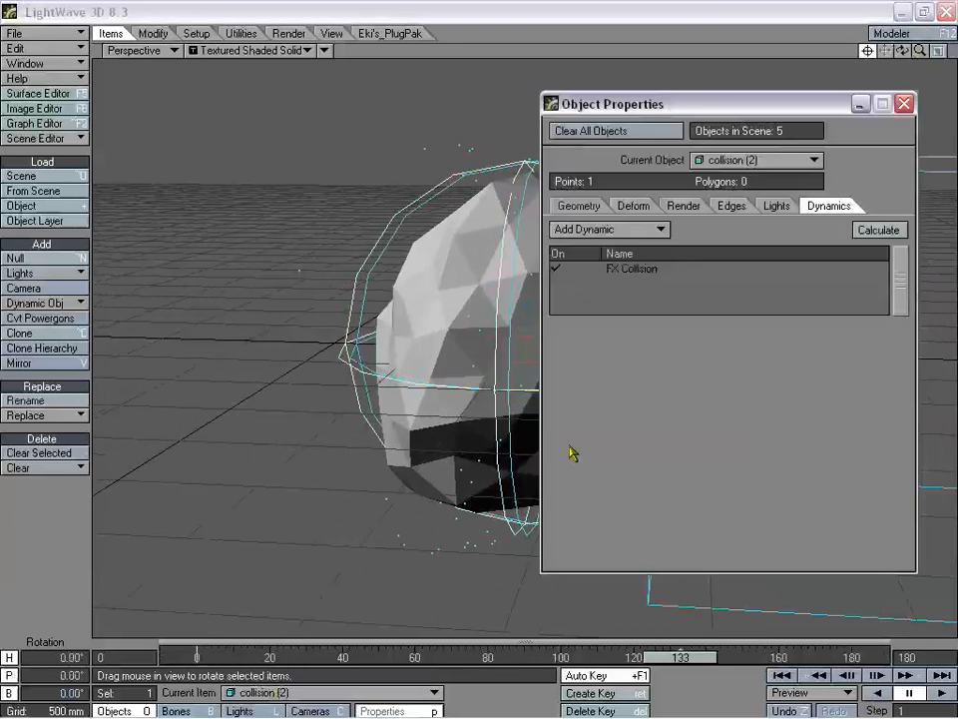
pyautogui.click(556, 270)
pyautogui.moveTo(705, 106); pyautogui.dragTo(667, 138)
pyautogui.press('p')
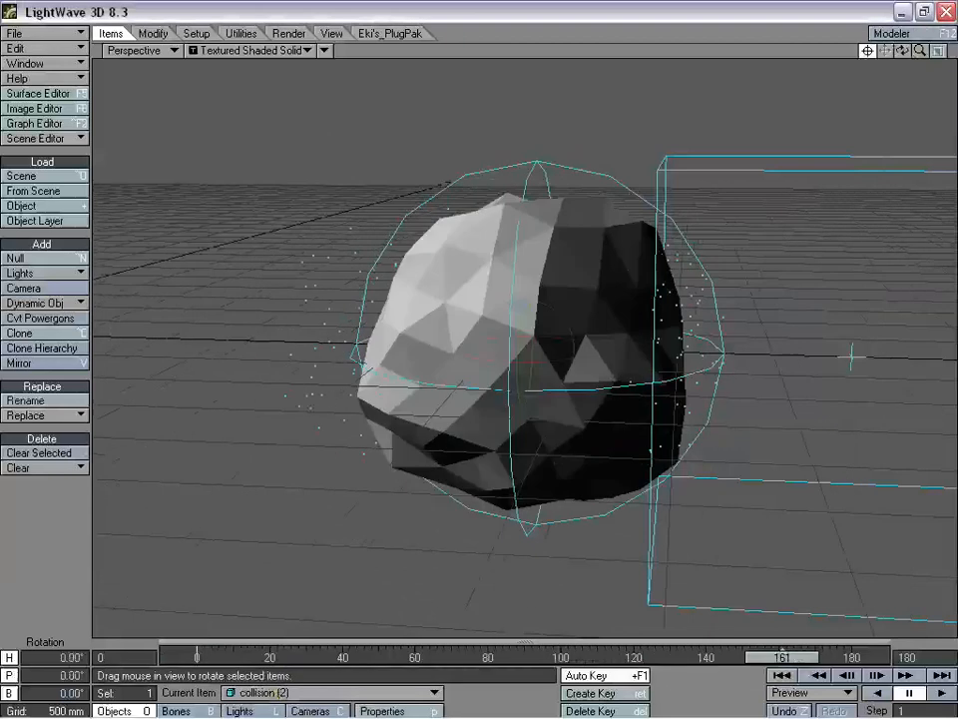
pyautogui.click(477, 254)
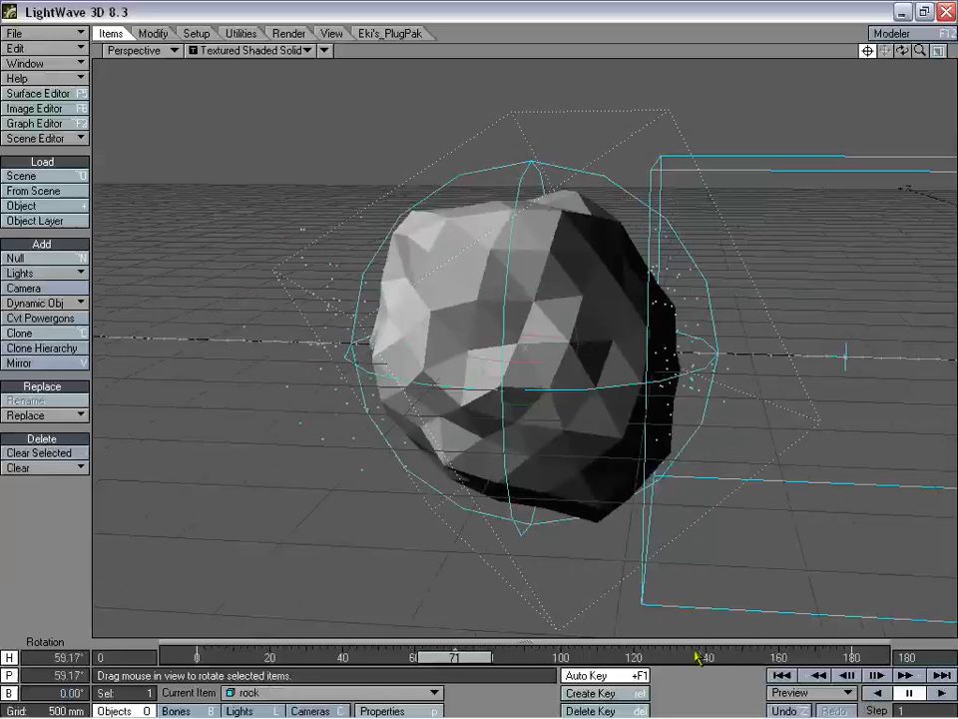
# - Add an FX Collision dynamic to the rock with collision type Object
pyautogui.press('p')
pyautogui.moveTo(726, 146); pyautogui.dragTo(237, 65)
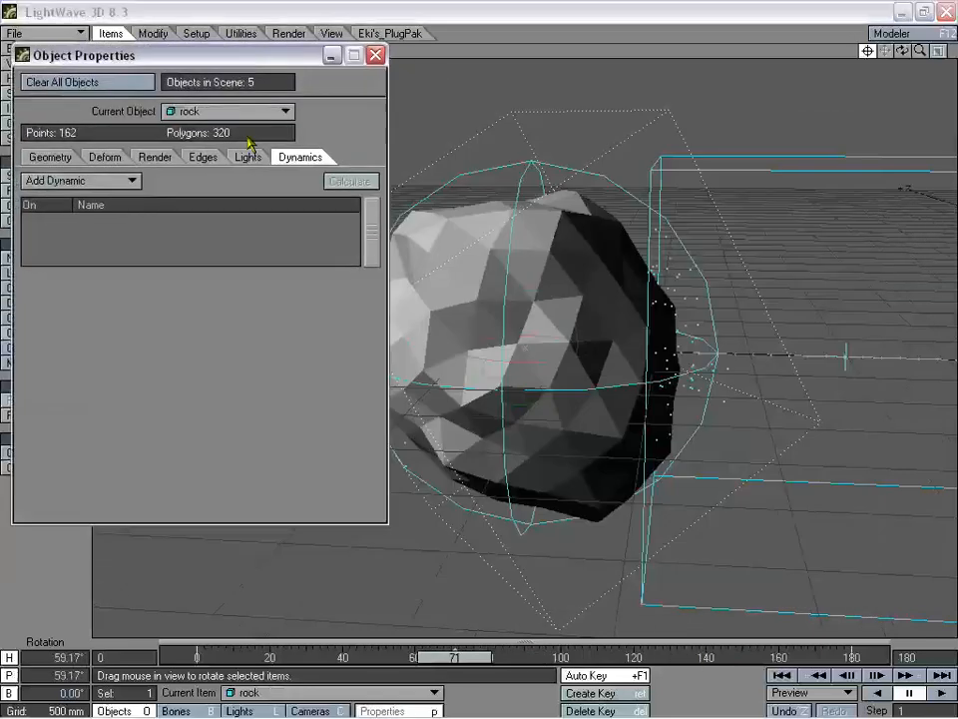
pyautogui.click(95, 182)
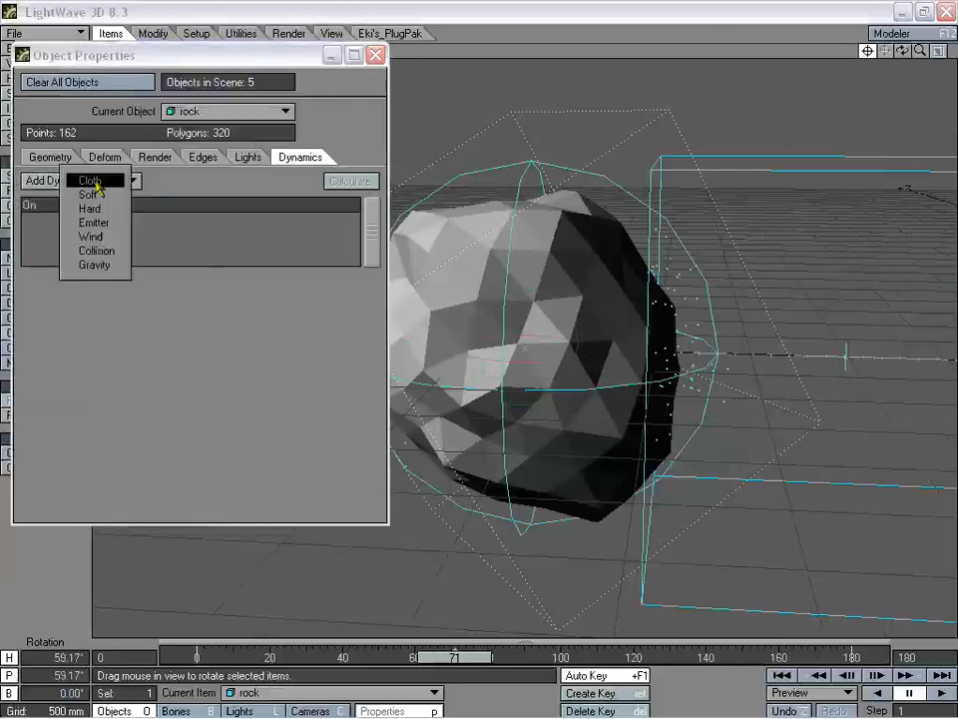
pyautogui.click(285, 214)
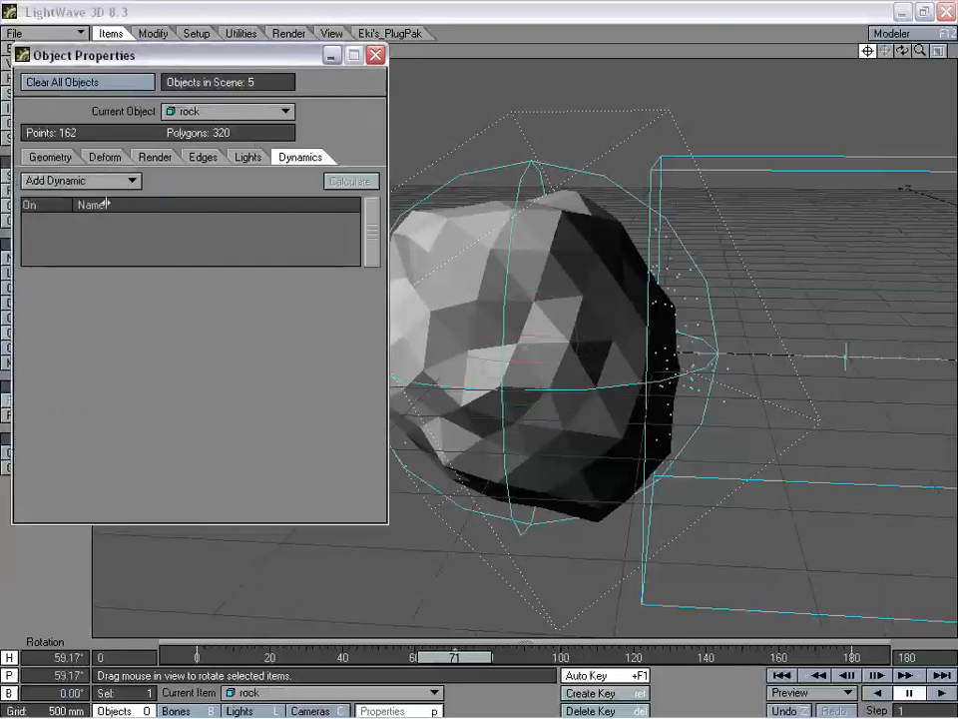
pyautogui.click(95, 182)
pyautogui.click(95, 252)
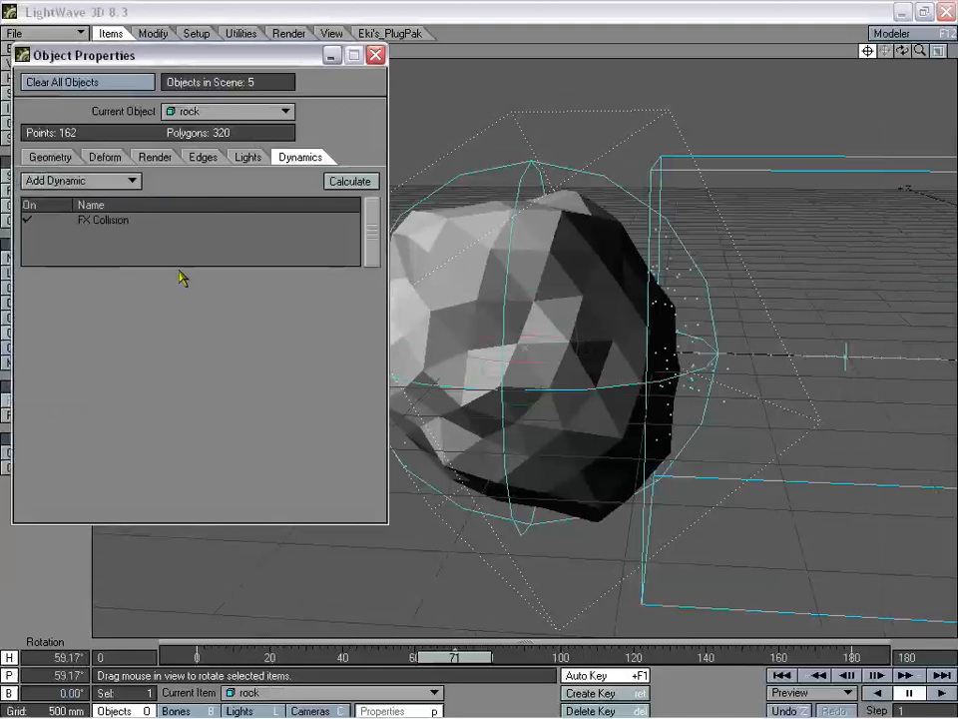
pyautogui.click(118, 222)
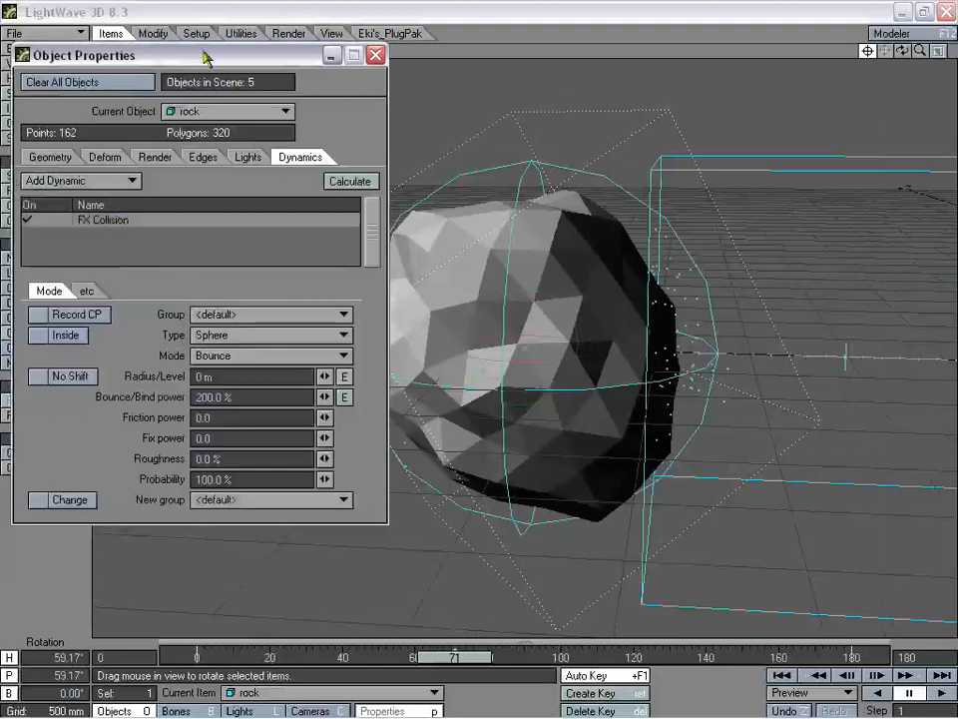
pyautogui.click(228, 337)
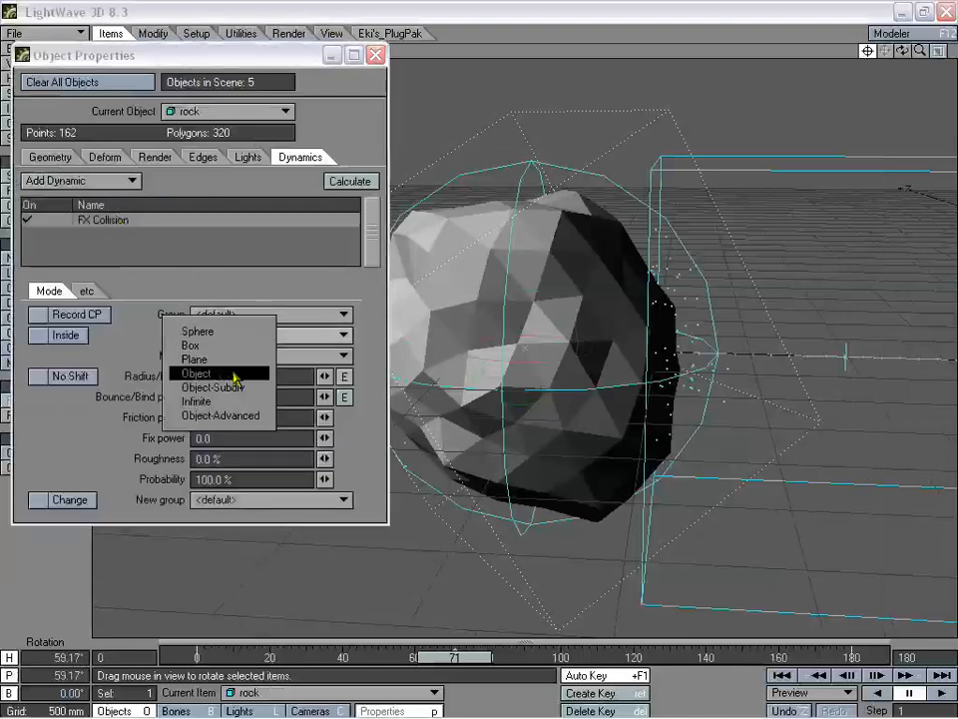
pyautogui.click(230, 373)
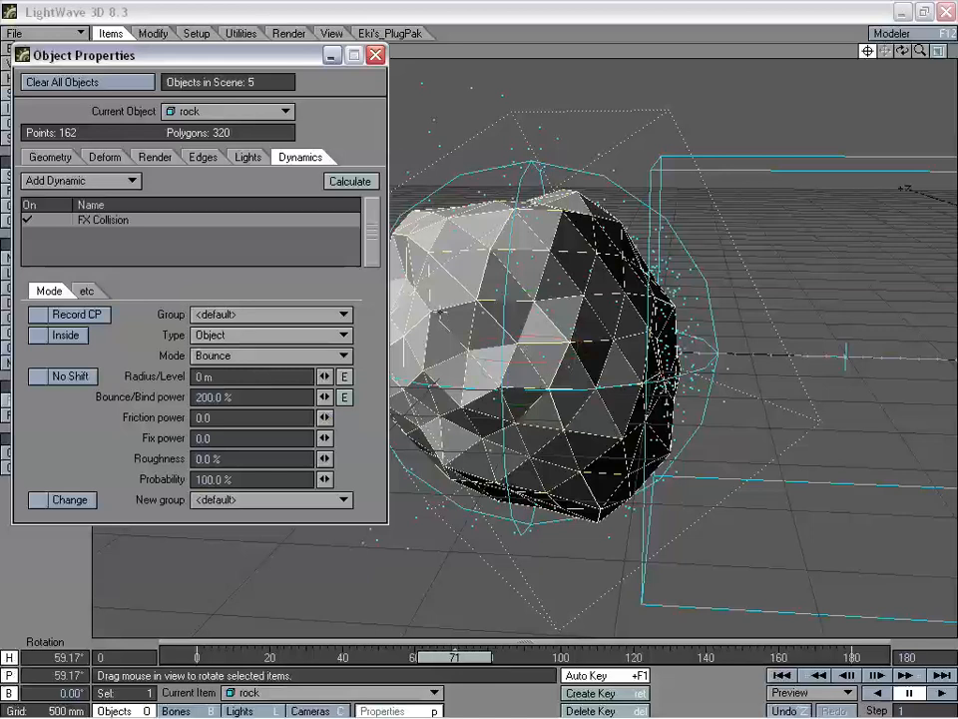
pyautogui.click(266, 335)
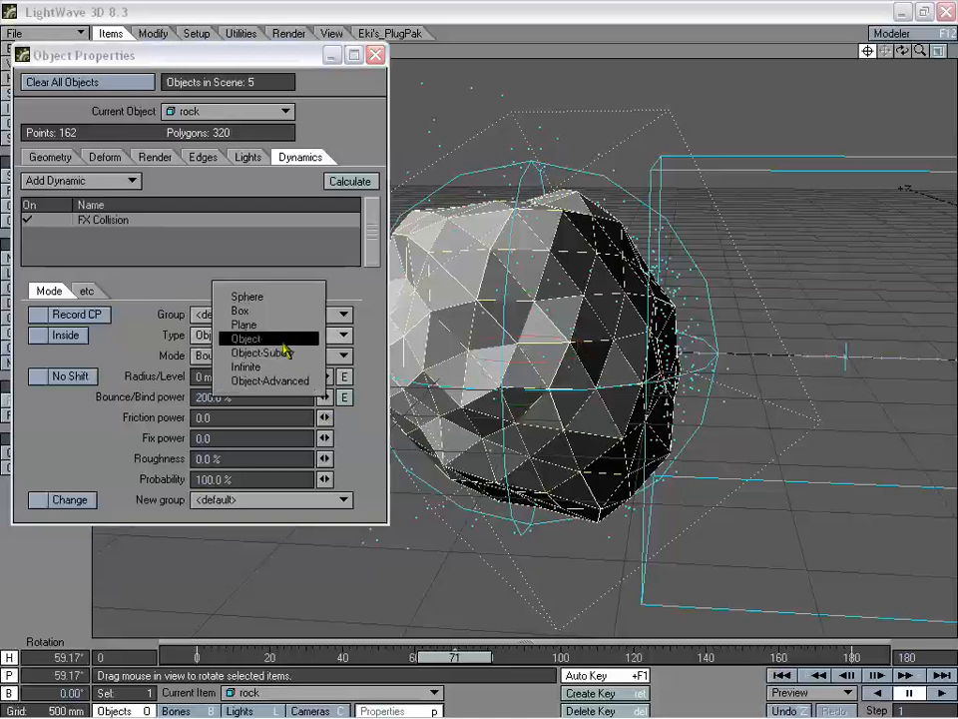
pyautogui.click(279, 340)
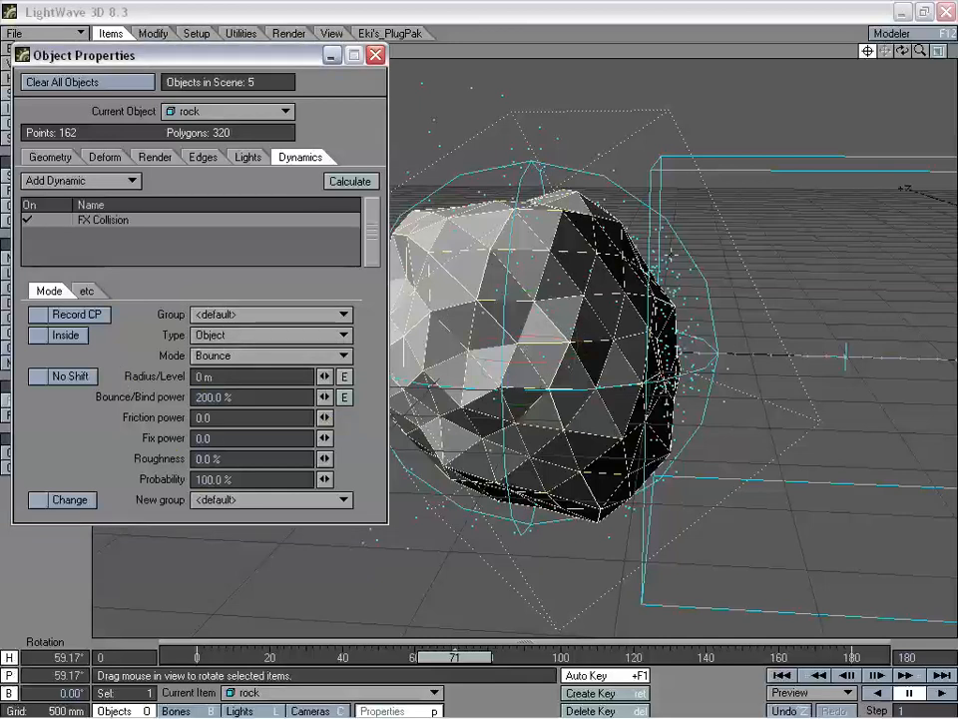
# - Set the collision Radius/Level to 0 m and close Object Properties
pyautogui.moveTo(245, 375); pyautogui.dragTo(135, 375)
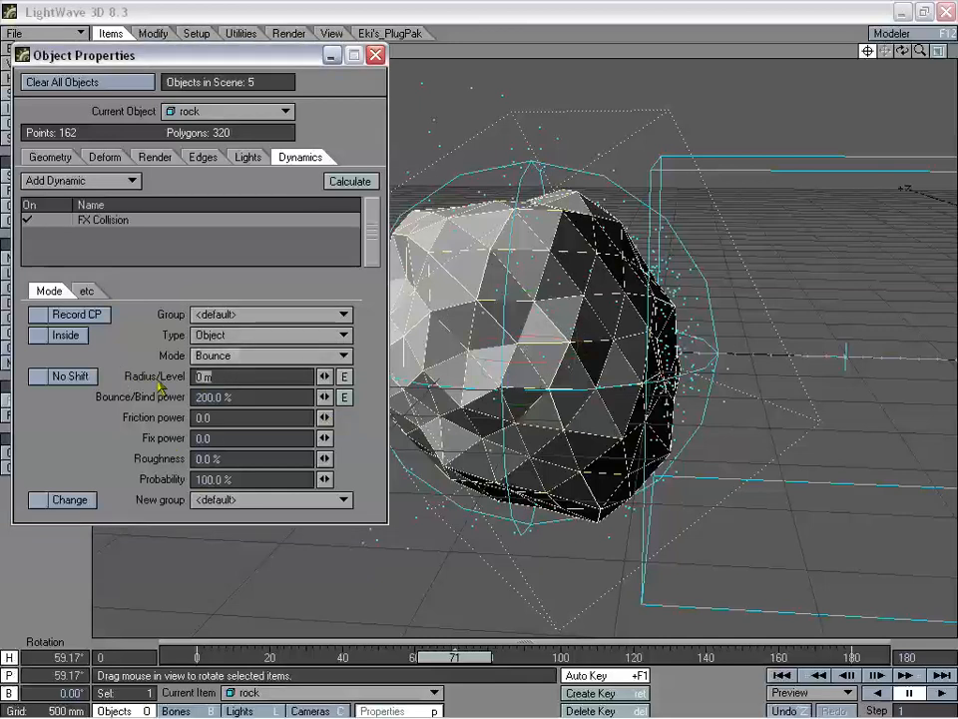
pyautogui.write('1')
pyautogui.press('Tab')
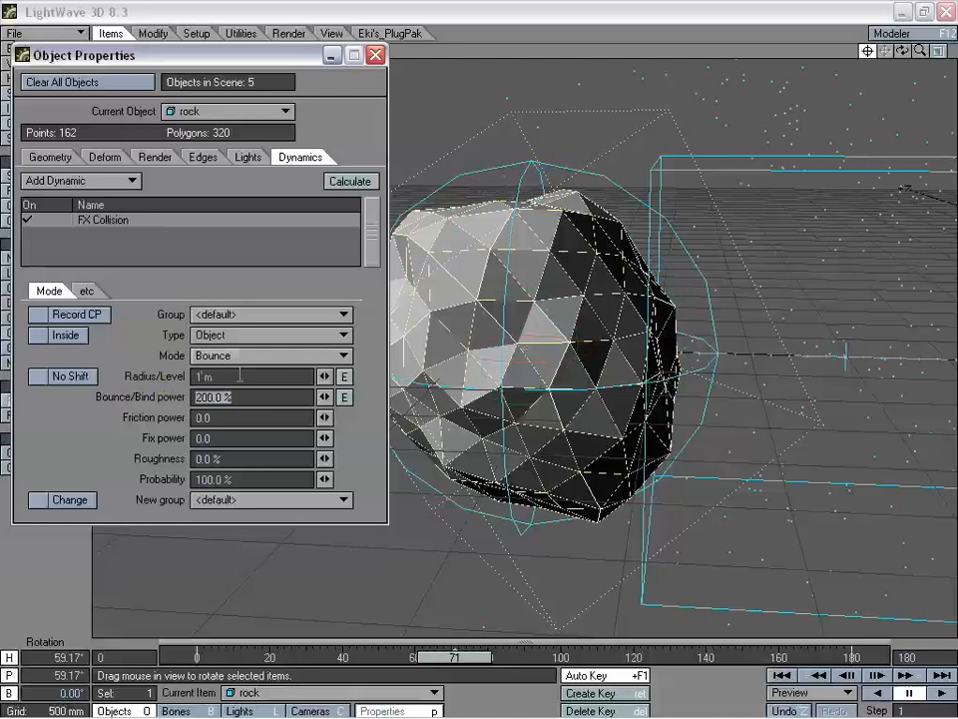
pyautogui.moveTo(239, 376); pyautogui.dragTo(166, 390)
pyautogui.write('0')
pyautogui.press('Tab')
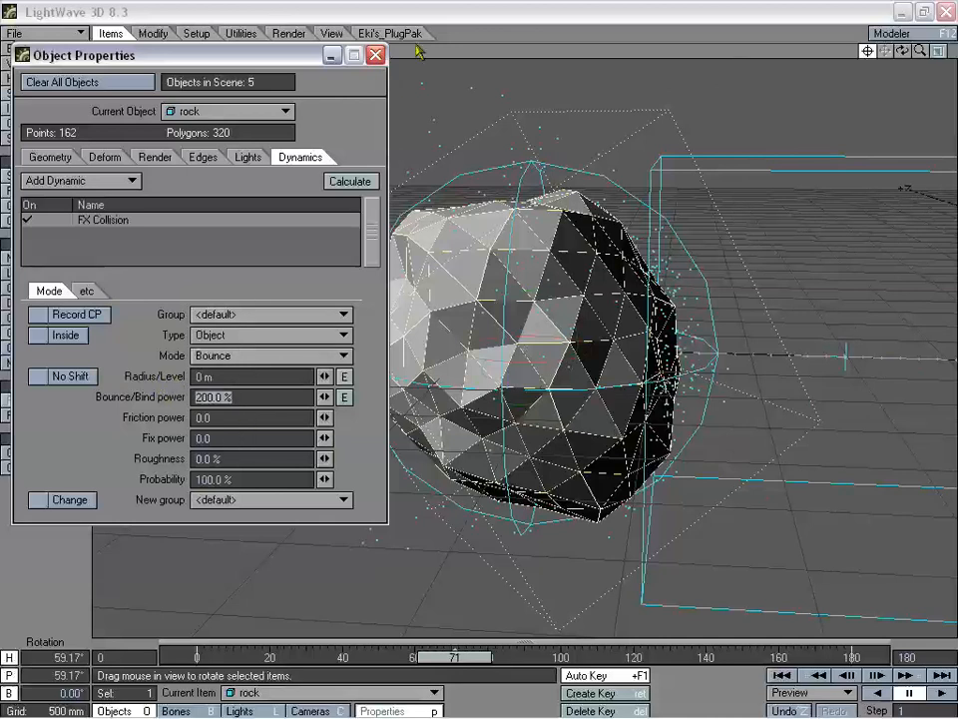
pyautogui.click(376, 56)
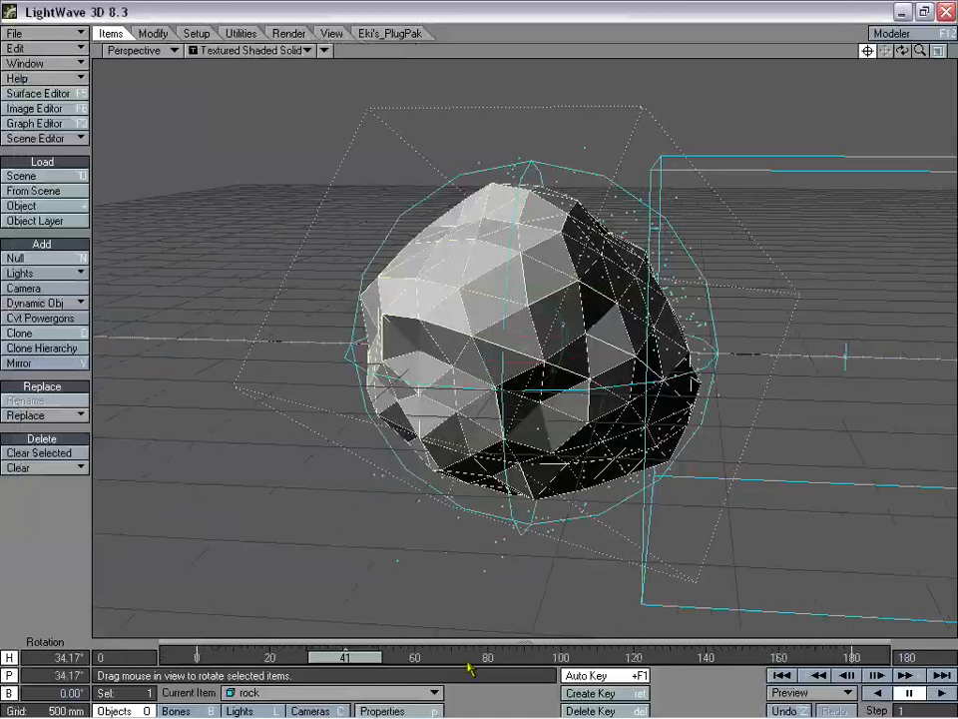
# - Calculate the rock's dynamics and scrub the timeline to preview the particles
pyautogui.press('p')
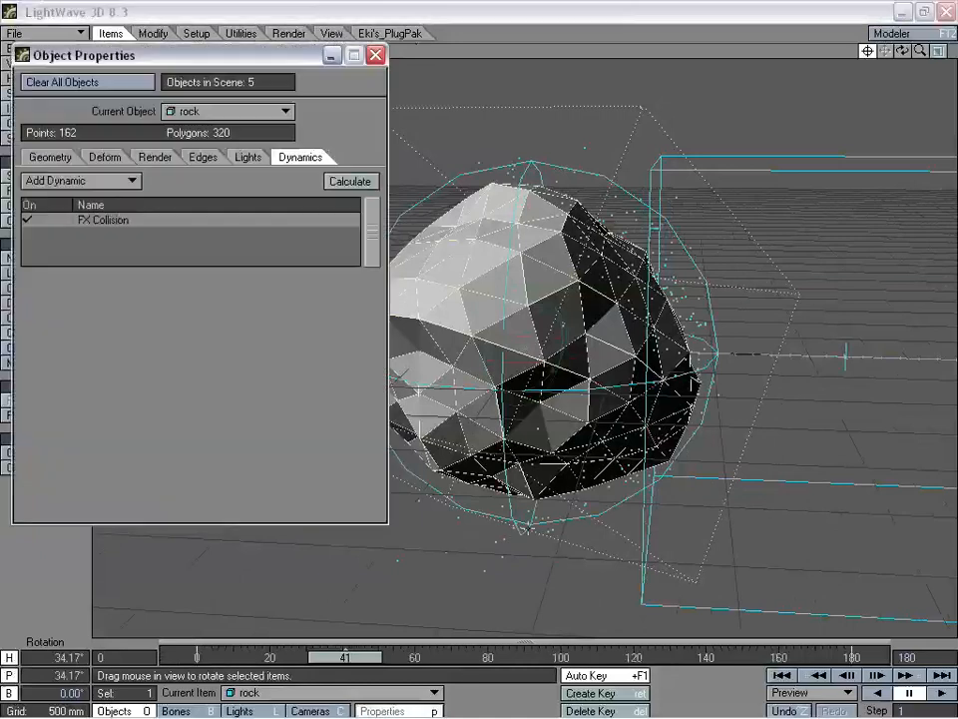
pyautogui.click(348, 180)
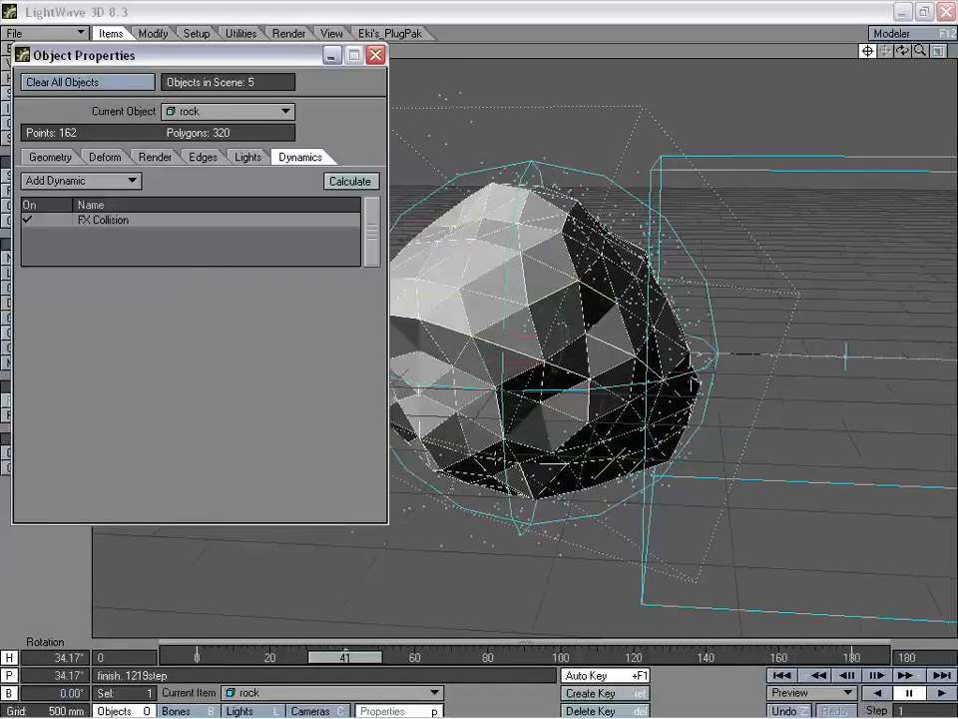
pyautogui.moveTo(368, 664); pyautogui.dragTo(589, 659)
pyautogui.click(376, 55)
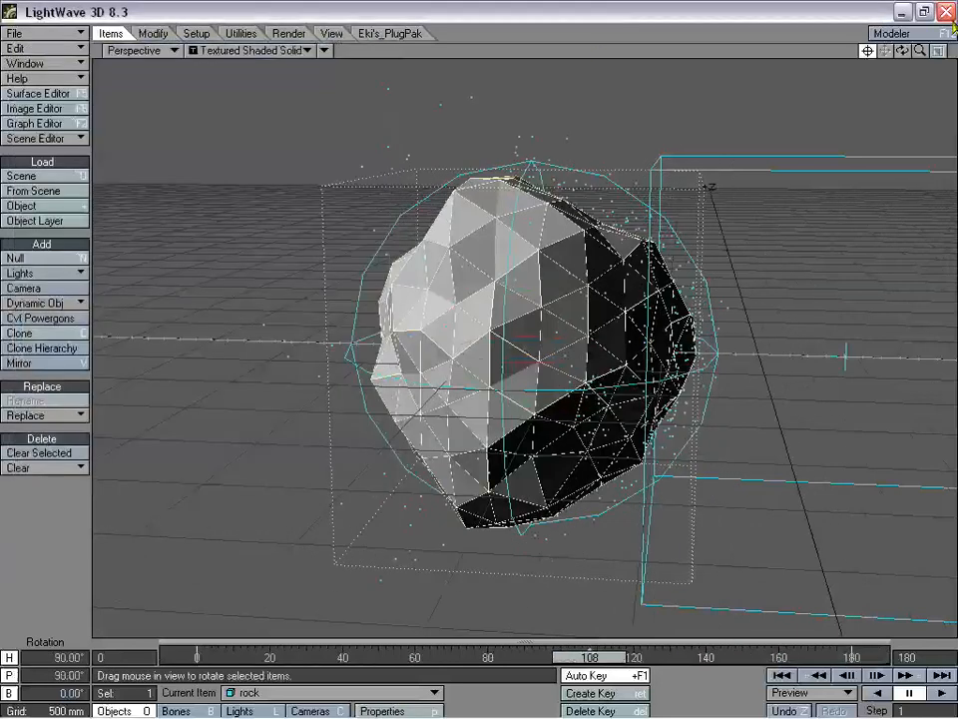
pyautogui.moveTo(908, 58); pyautogui.dragTo(848, 60)
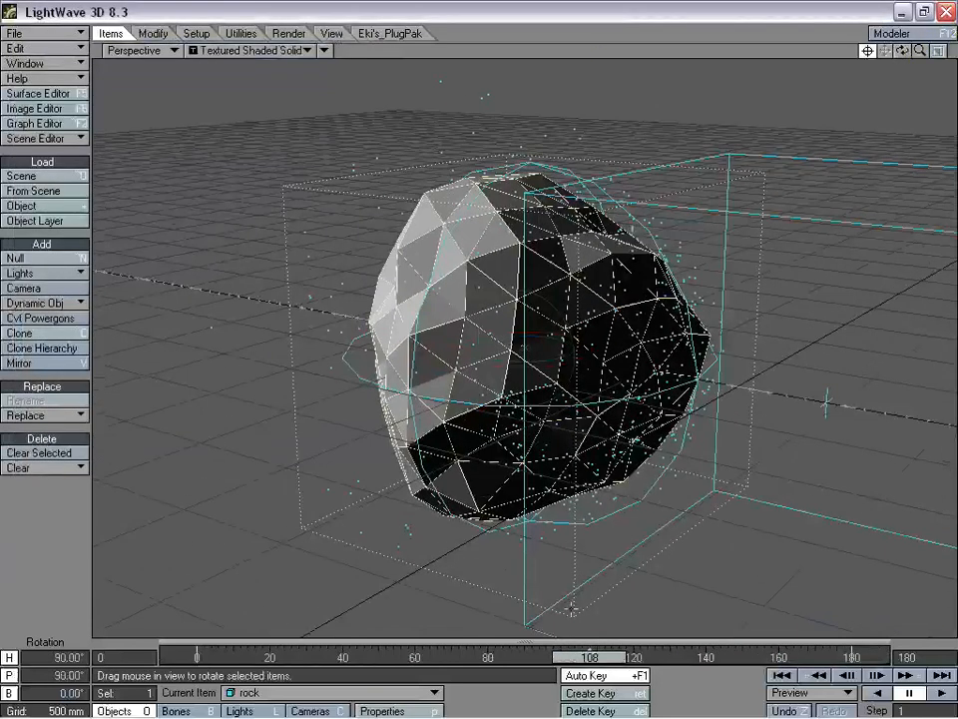
pyautogui.moveTo(589, 659)
pyautogui.mouseDown()
pyautogui.moveTo(214, 659)
pyautogui.moveTo(587, 659)
pyautogui.mouseUp()
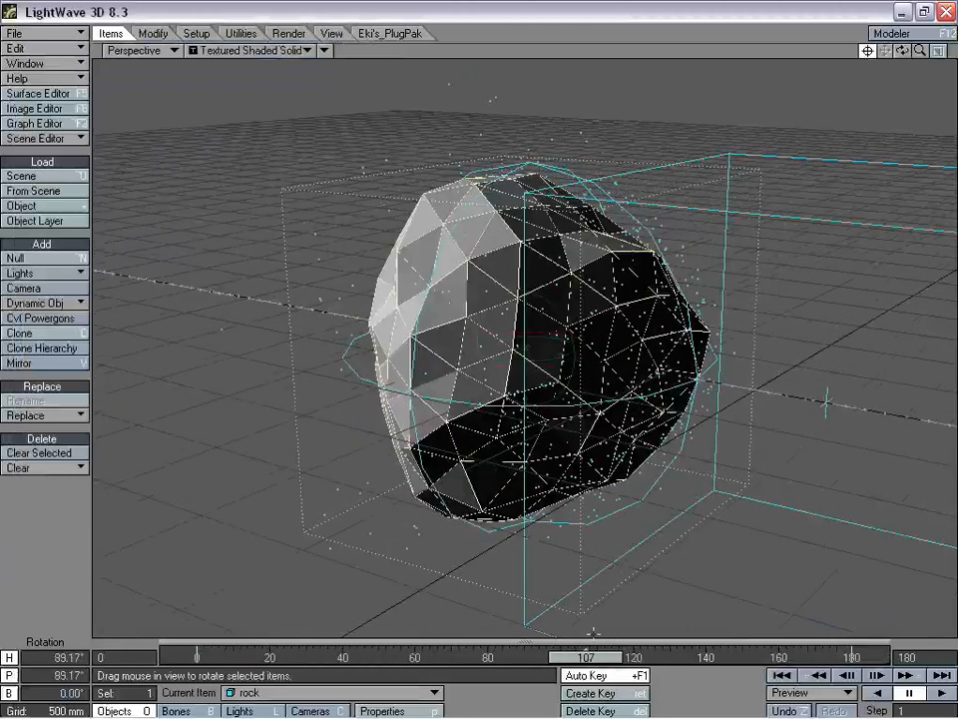
pyautogui.moveTo(903, 50)
pyautogui.mouseDown()
pyautogui.moveTo(933, 22)
pyautogui.moveTo(947, 27)
pyautogui.moveTo(904, 33)
pyautogui.mouseUp()
pyautogui.keyDown('alt'); pyautogui.moveTo(516, 534); pyautogui.dragTo(507, 591); pyautogui.keyUp('alt')
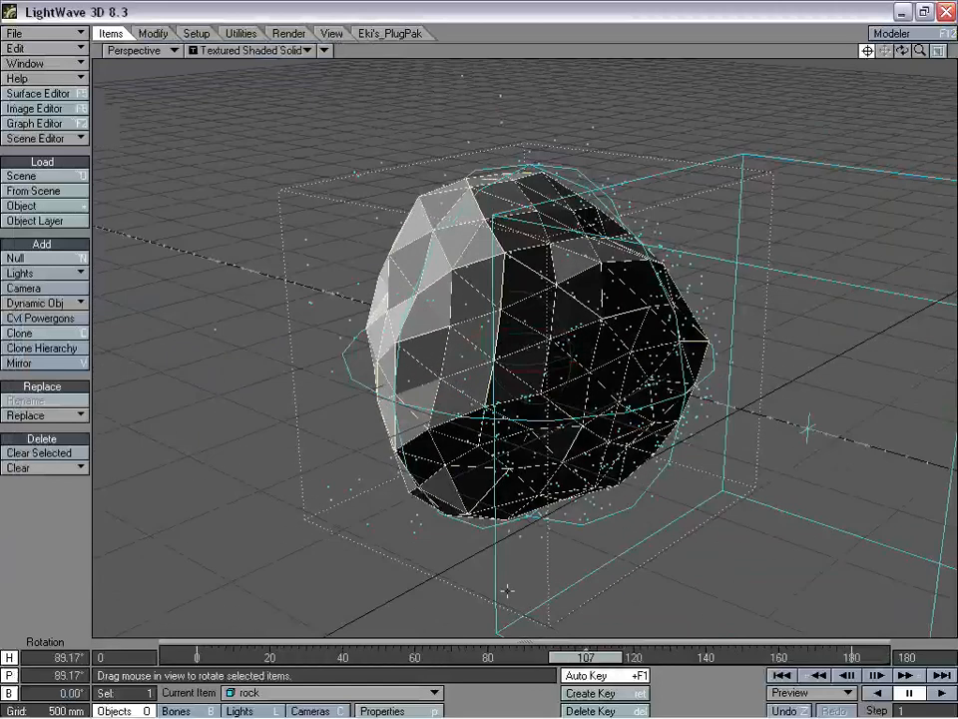
pyautogui.moveTo(561, 648); pyautogui.dragTo(589, 659)
pyautogui.moveTo(902, 51); pyautogui.dragTo(872, 101)
pyautogui.moveTo(572, 656)
pyautogui.mouseDown()
pyautogui.moveTo(280, 656)
pyautogui.moveTo(799, 656)
pyautogui.moveTo(262, 656)
pyautogui.moveTo(620, 655)
pyautogui.moveTo(565, 635)
pyautogui.mouseUp()
pyautogui.moveTo(920, 50); pyautogui.dragTo(879, 40)
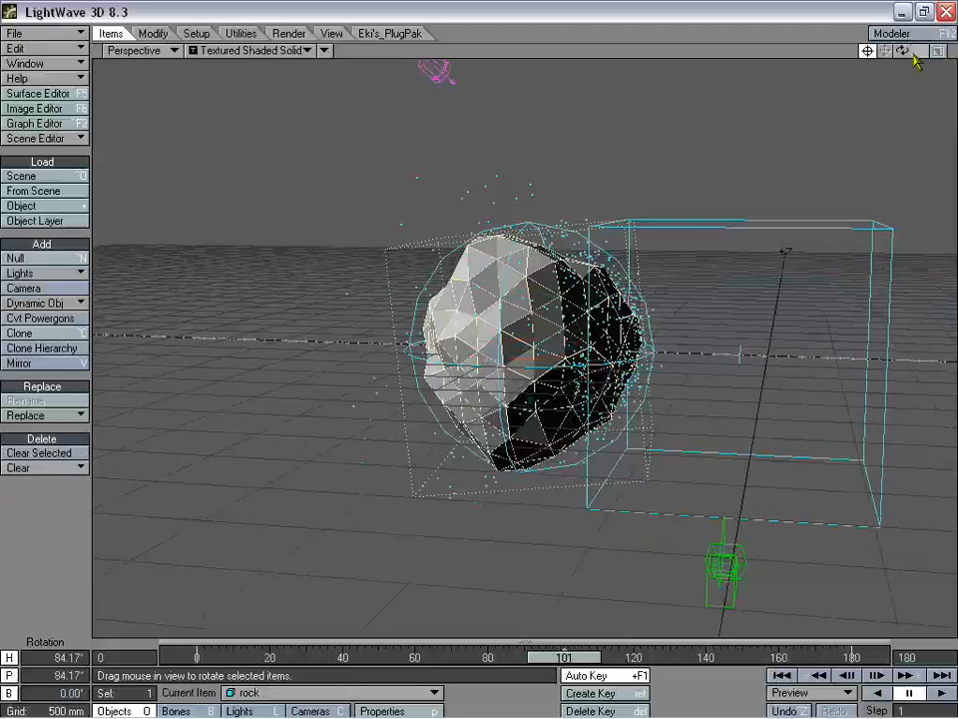
pyautogui.moveTo(916, 54); pyautogui.dragTo(479, 346)
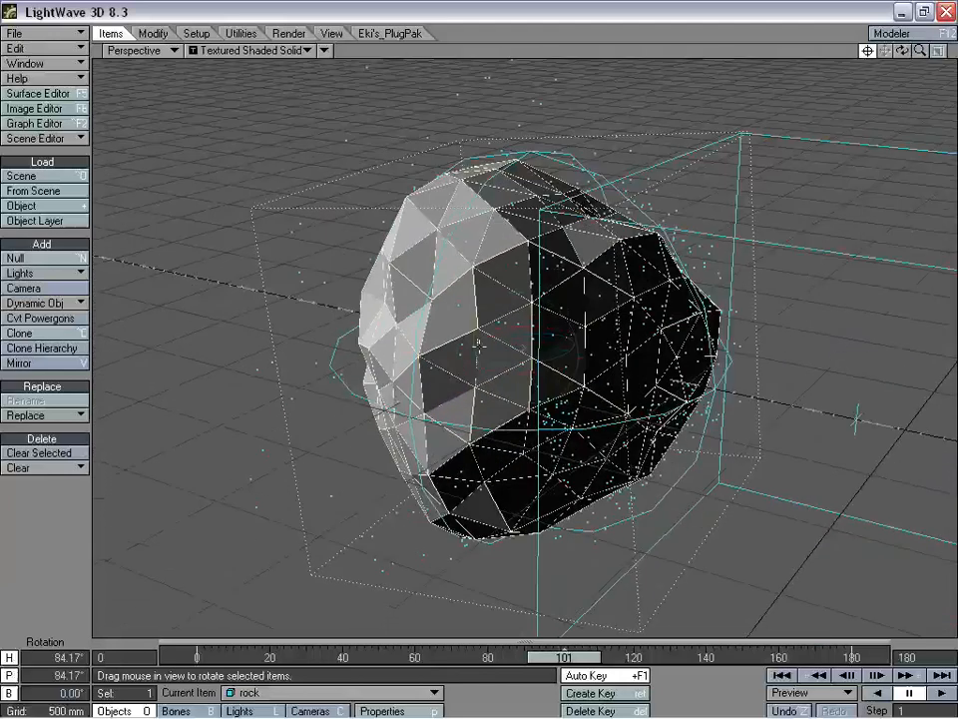
pyautogui.moveTo(919, 52); pyautogui.dragTo(878, 52)
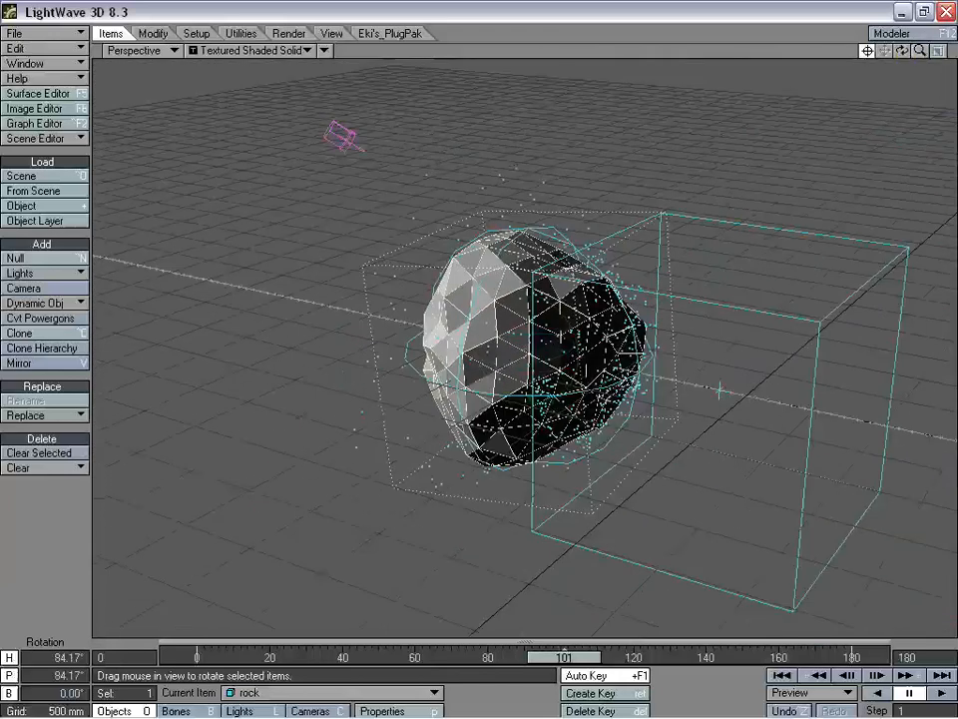
pyautogui.moveTo(565, 659); pyautogui.dragTo(655, 657)
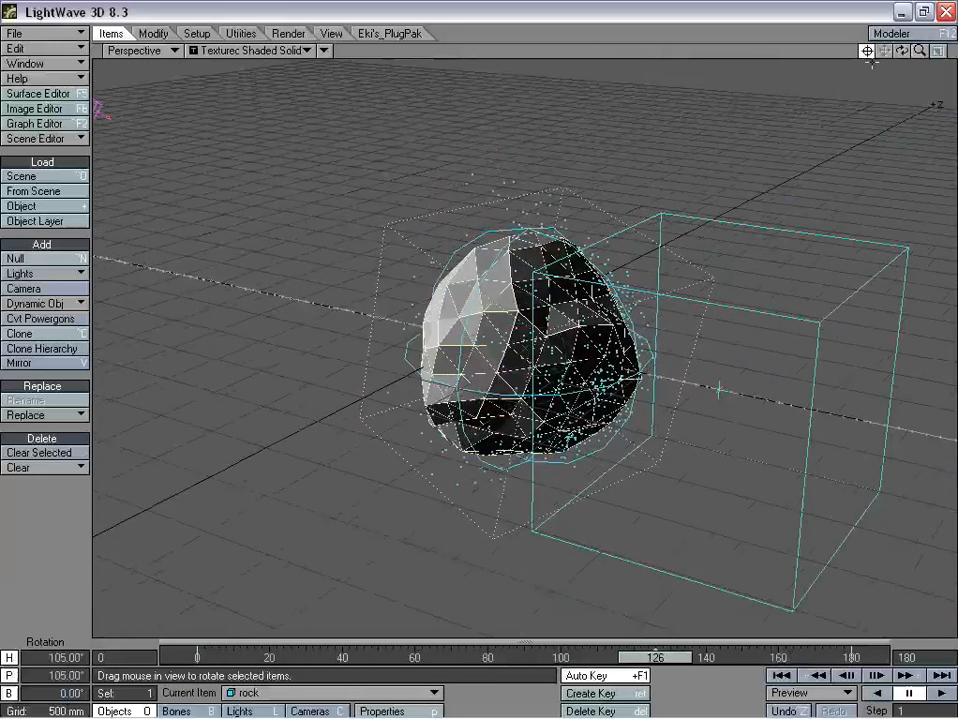
pyautogui.moveTo(903, 51); pyautogui.dragTo(905, 55)
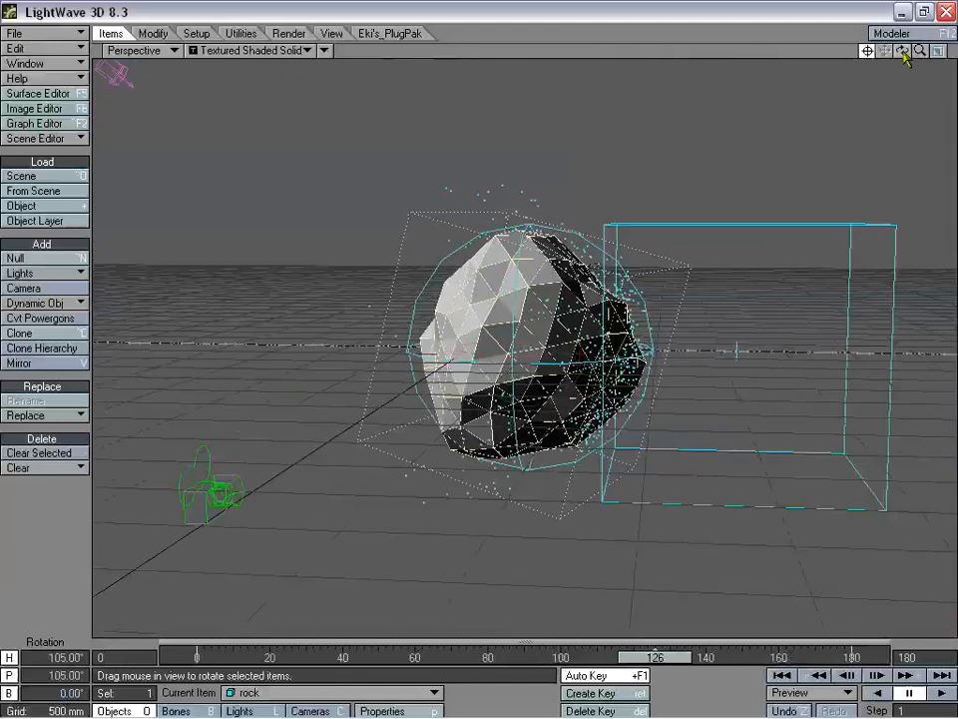
pyautogui.moveTo(655, 657); pyautogui.dragTo(512, 647)
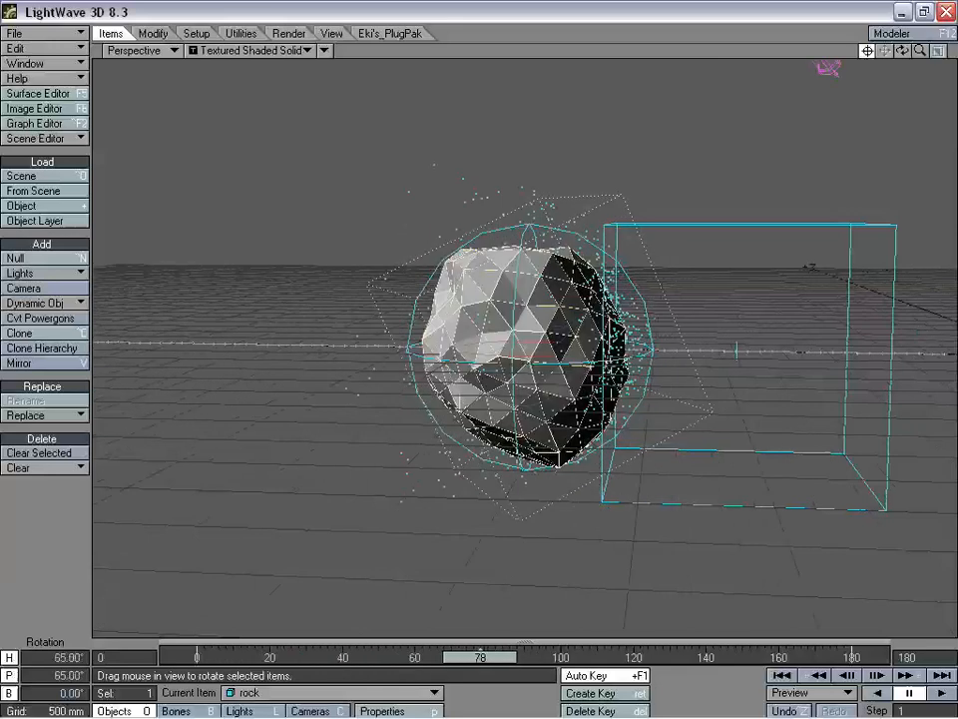
# - Add an FX Emitter dynamic to the rock next to its FX Collision and scrub to preview the particles
pyautogui.press('p')
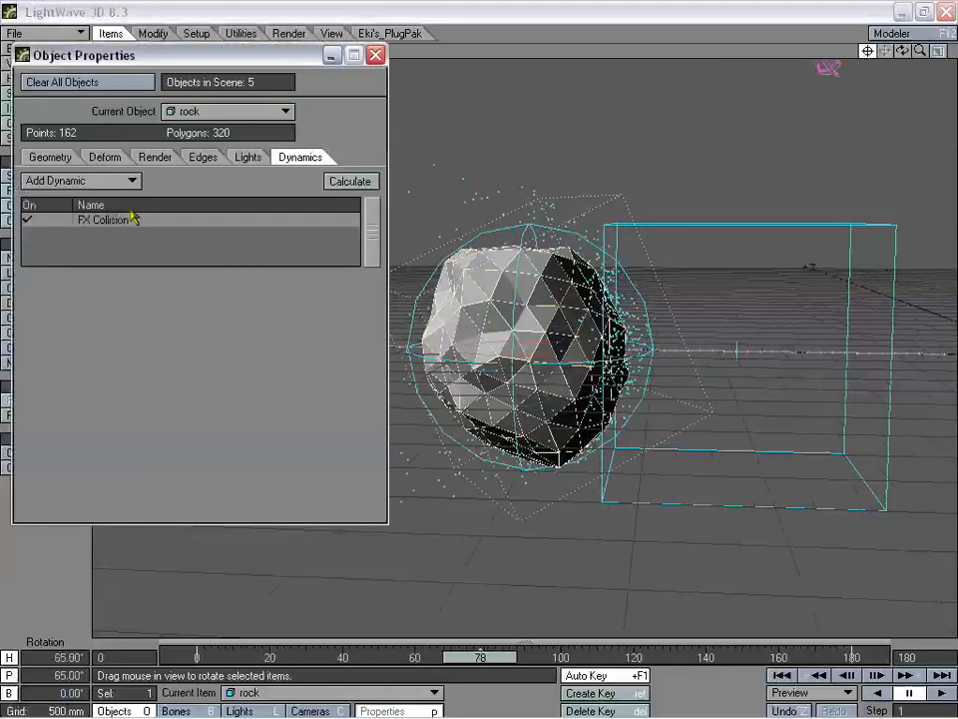
pyautogui.click(107, 181)
pyautogui.click(131, 225)
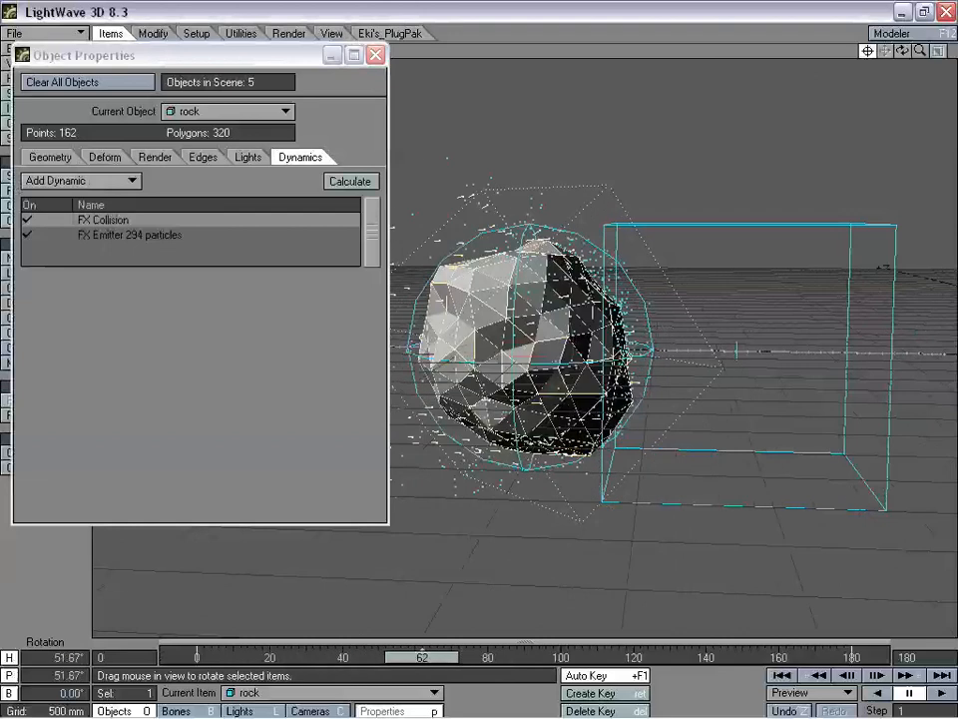
pyautogui.moveTo(241, 57); pyautogui.dragTo(956, 180)
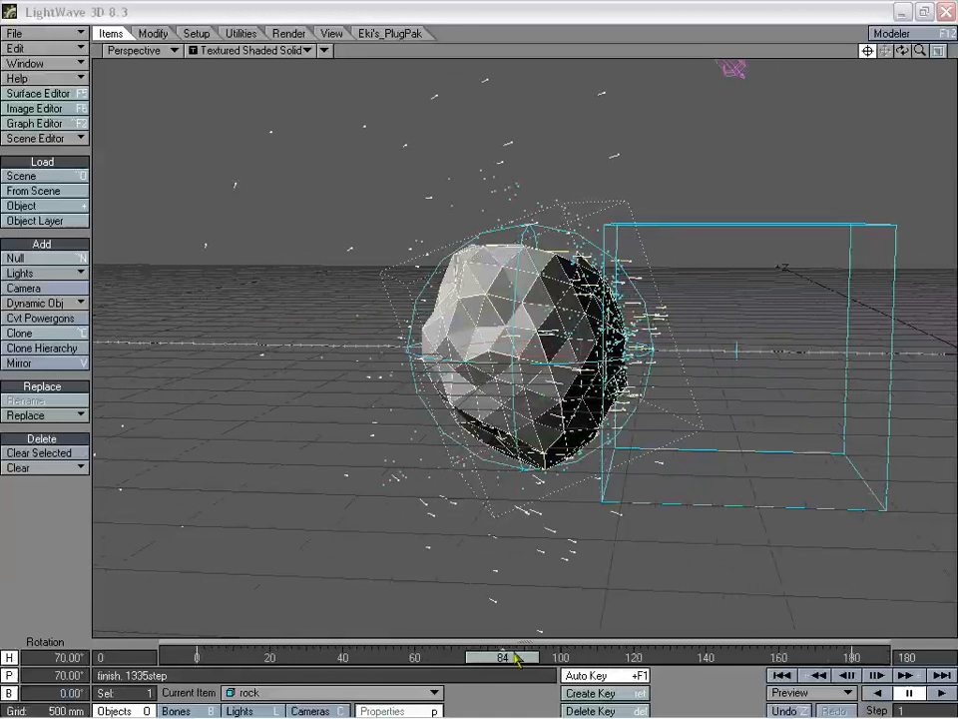
pyautogui.moveTo(516, 659); pyautogui.dragTo(197, 659)
# - Remove the FX Emitter from the rock's Dynamics list, close Object Properties and scrub to review
pyautogui.press('p')
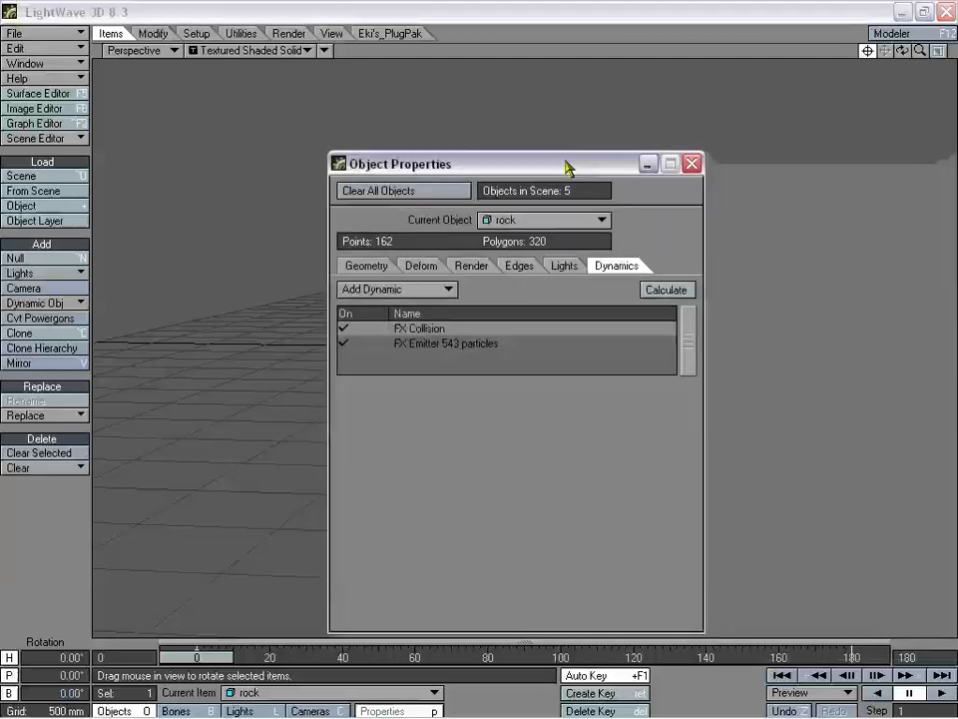
pyautogui.click(464, 344)
pyautogui.rightClick(462, 345)
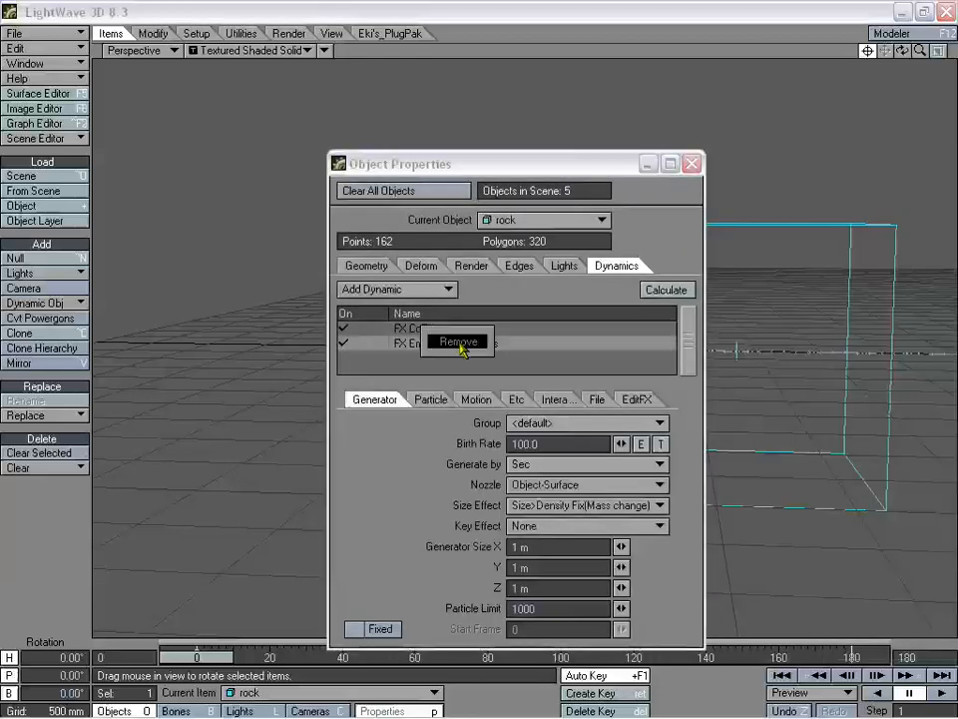
pyautogui.click(455, 344)
pyautogui.click(690, 163)
pyautogui.moveTo(278, 659); pyautogui.dragTo(535, 659)
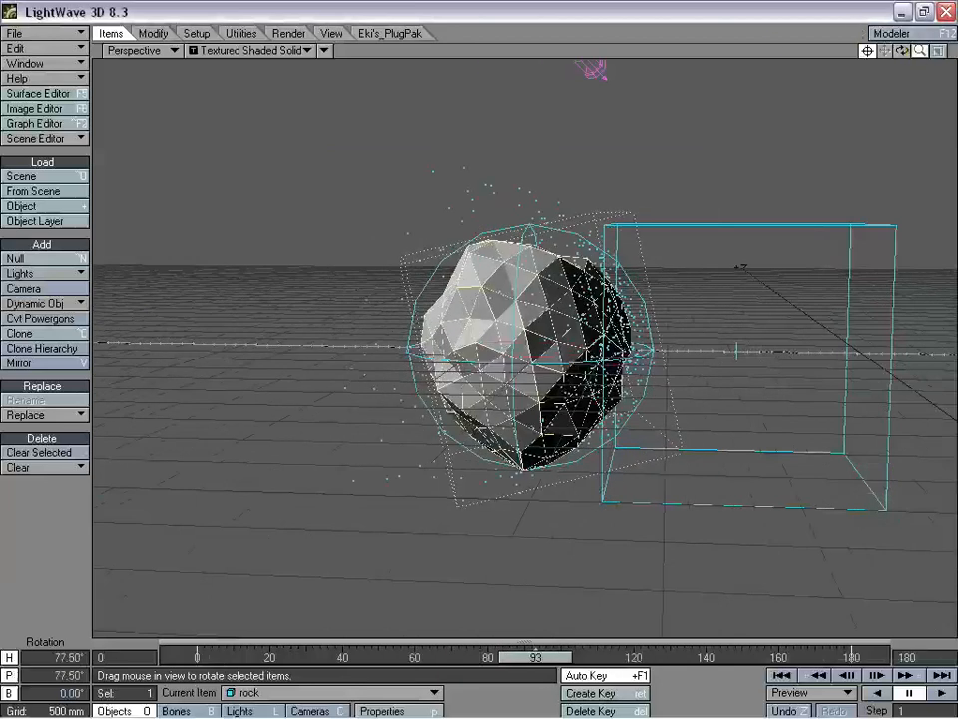
# - Zoom and orbit around the rock scene while scrubbing the animation back to the start
pyautogui.moveTo(920, 50); pyautogui.dragTo(944, 50)
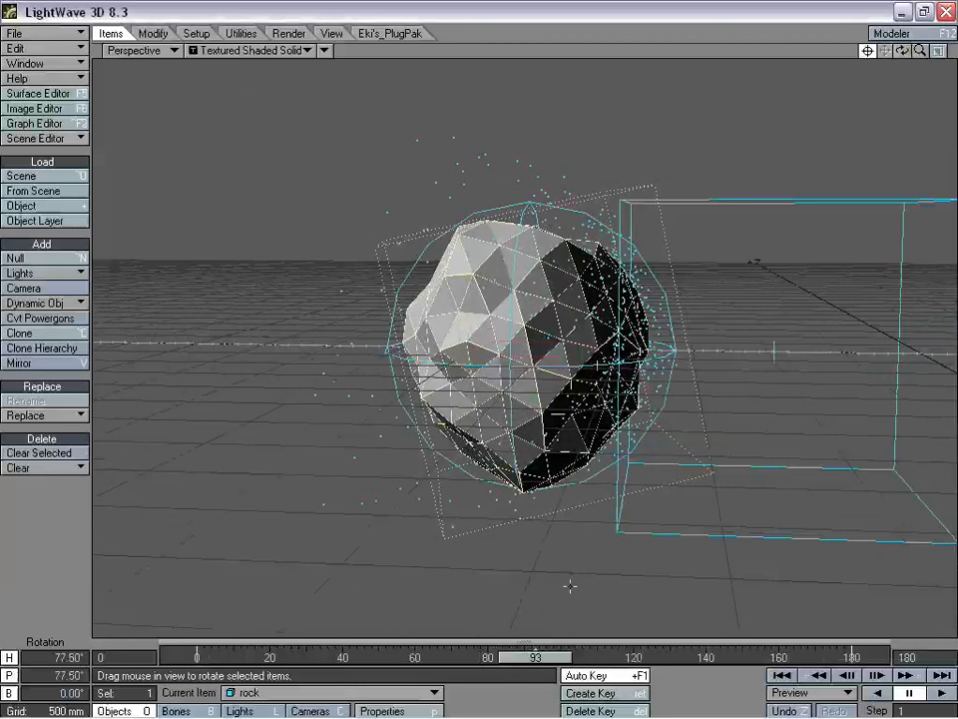
pyautogui.moveTo(533, 661); pyautogui.dragTo(659, 661)
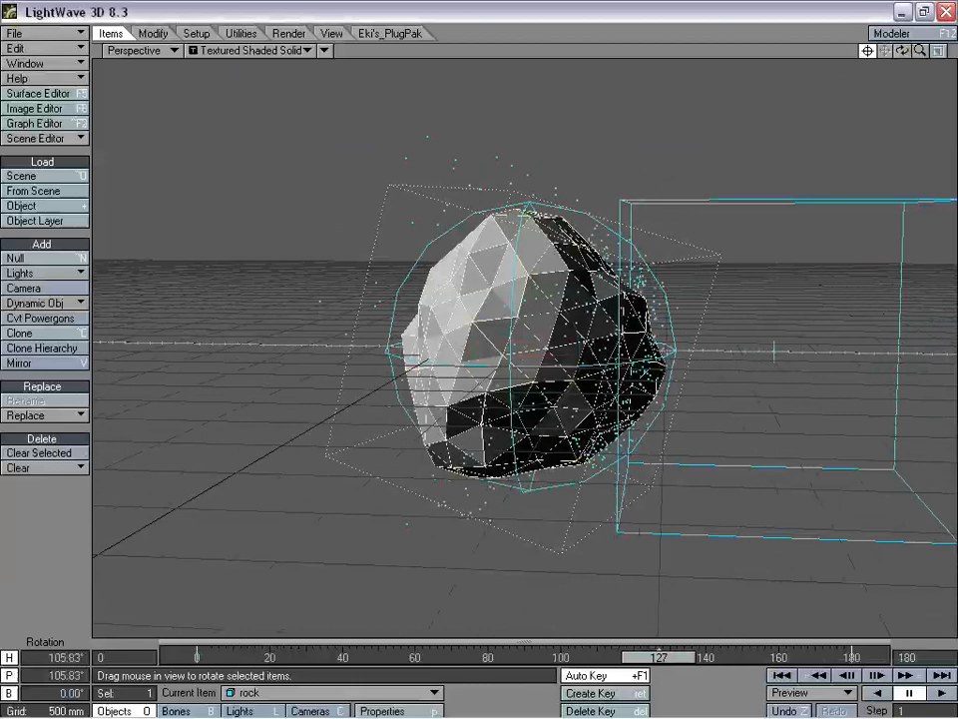
pyautogui.moveTo(920, 50); pyautogui.dragTo(921, 60)
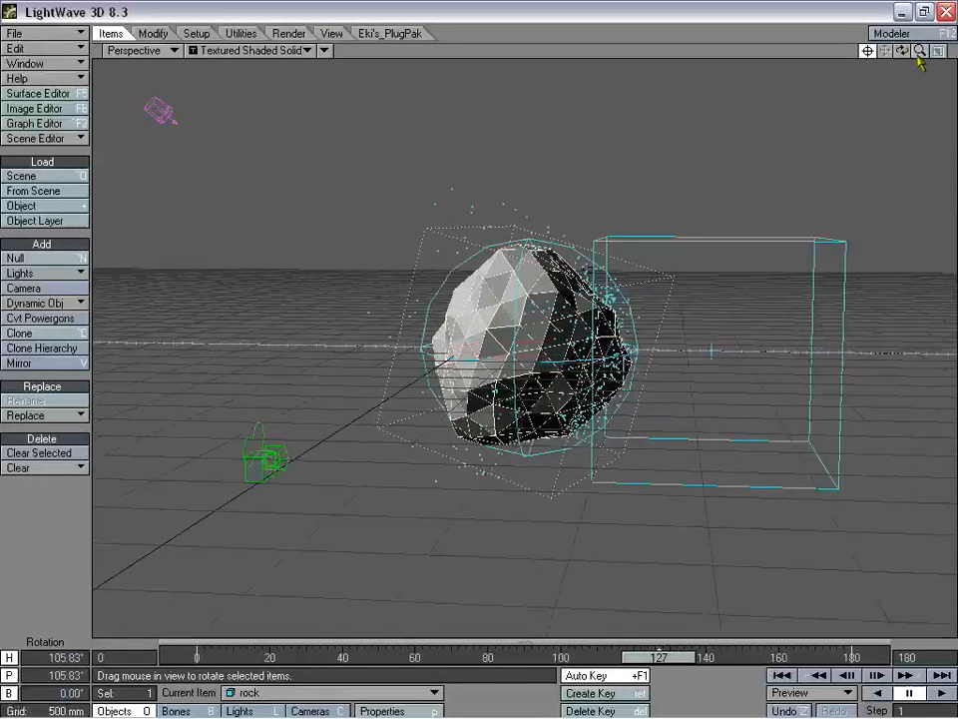
pyautogui.moveTo(667, 661); pyautogui.dragTo(197, 661)
pyautogui.moveTo(902, 52); pyautogui.dragTo(882, 73)
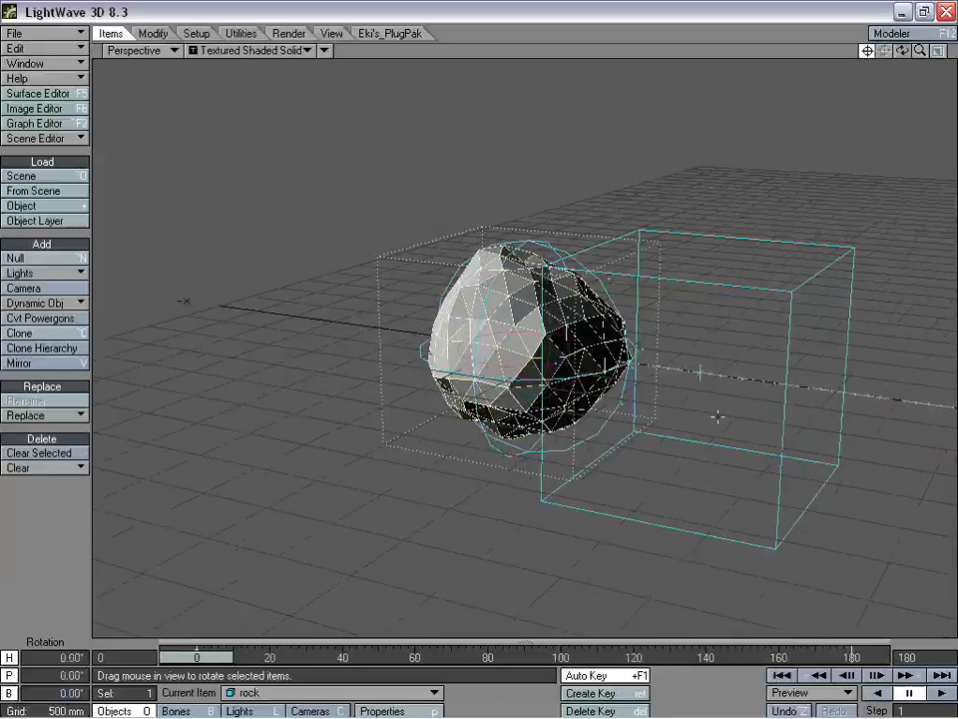
pyautogui.moveTo(197, 661)
pyautogui.mouseDown()
pyautogui.moveTo(357, 661)
pyautogui.moveTo(197, 659)
pyautogui.mouseUp()
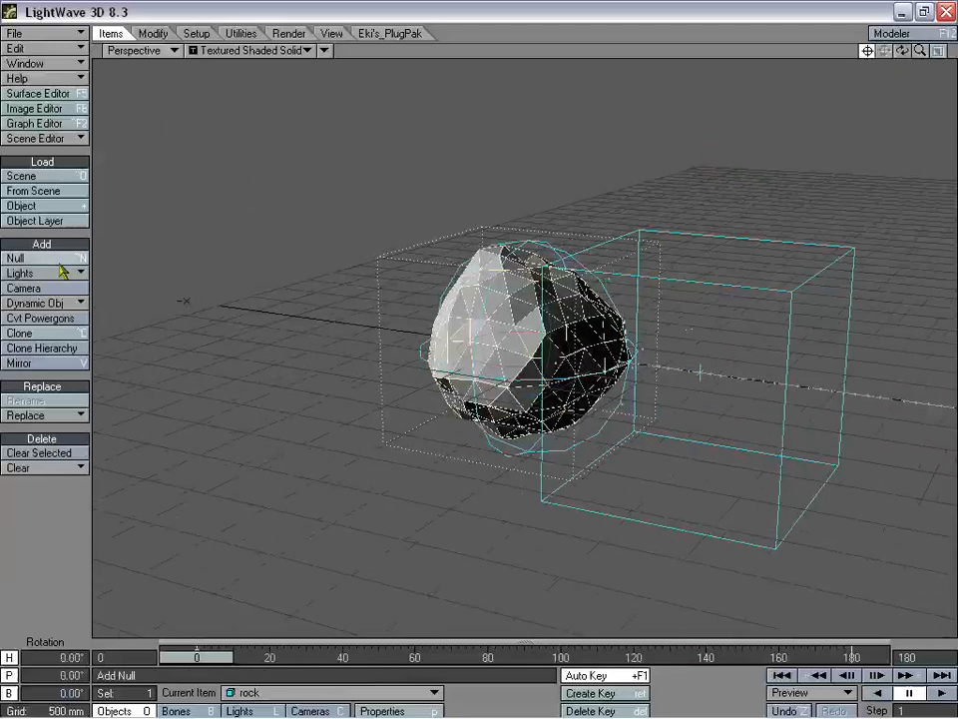
# - Add a particle object named Emitter of type HV Emitter
pyautogui.click(57, 303)
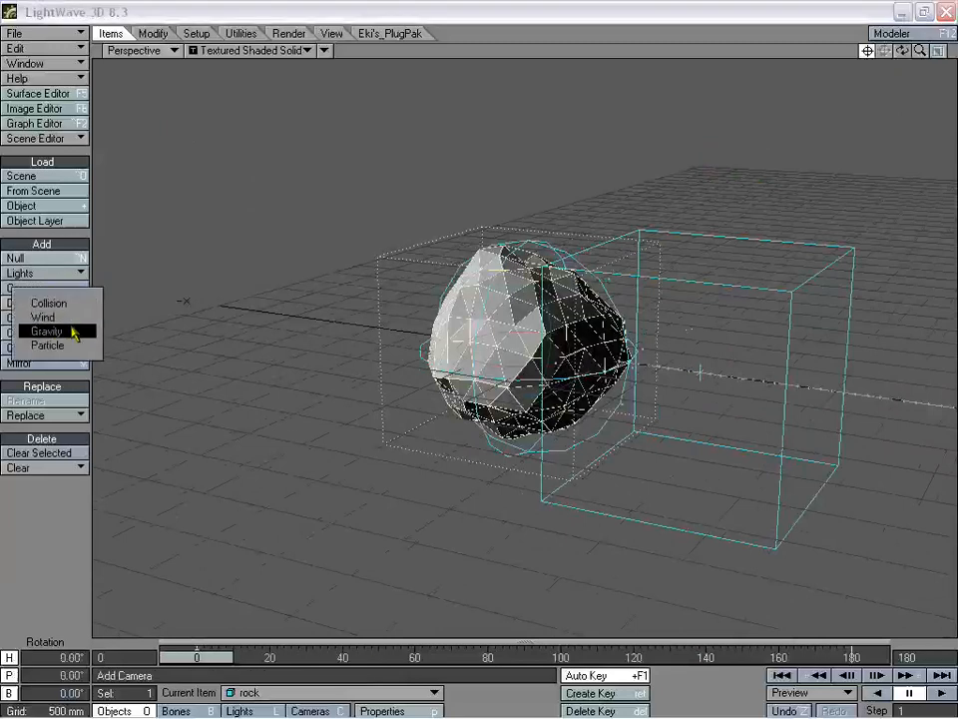
pyautogui.click(70, 345)
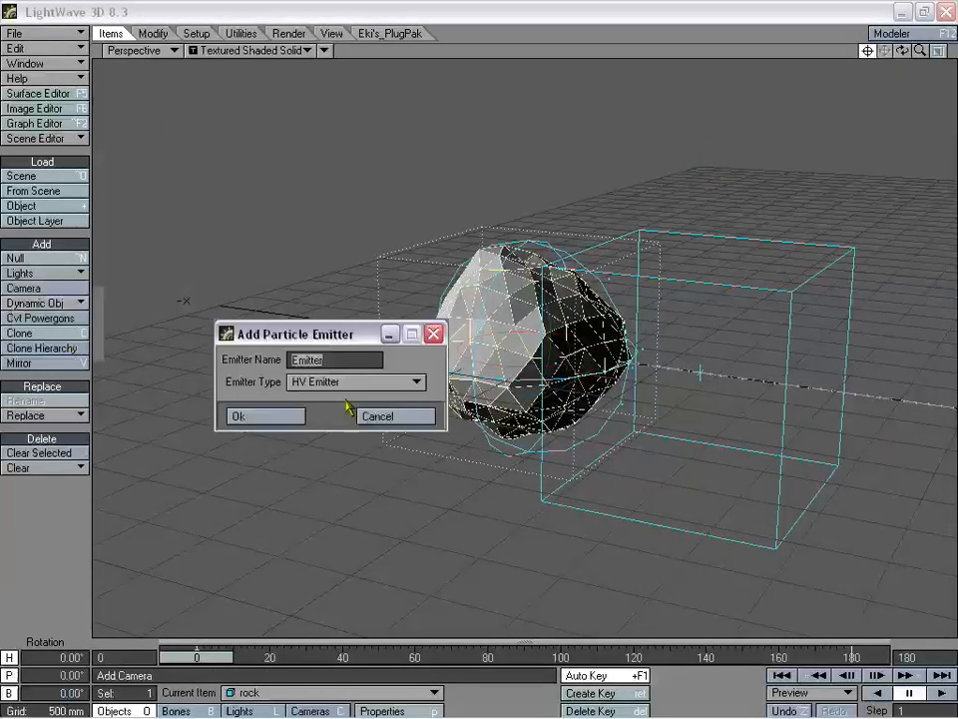
pyautogui.click(262, 416)
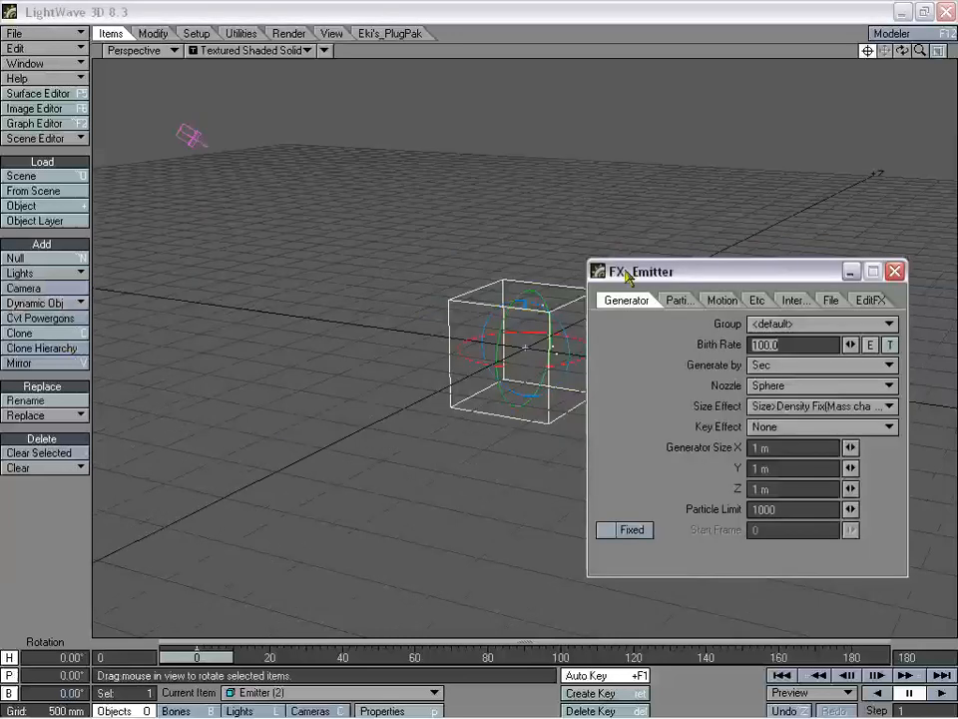
# - Parent Emitter (2) to the Null in its motion options
pyautogui.moveTo(627, 277); pyautogui.dragTo(644, 261)
pyautogui.click(512, 60)
pyautogui.press('m')
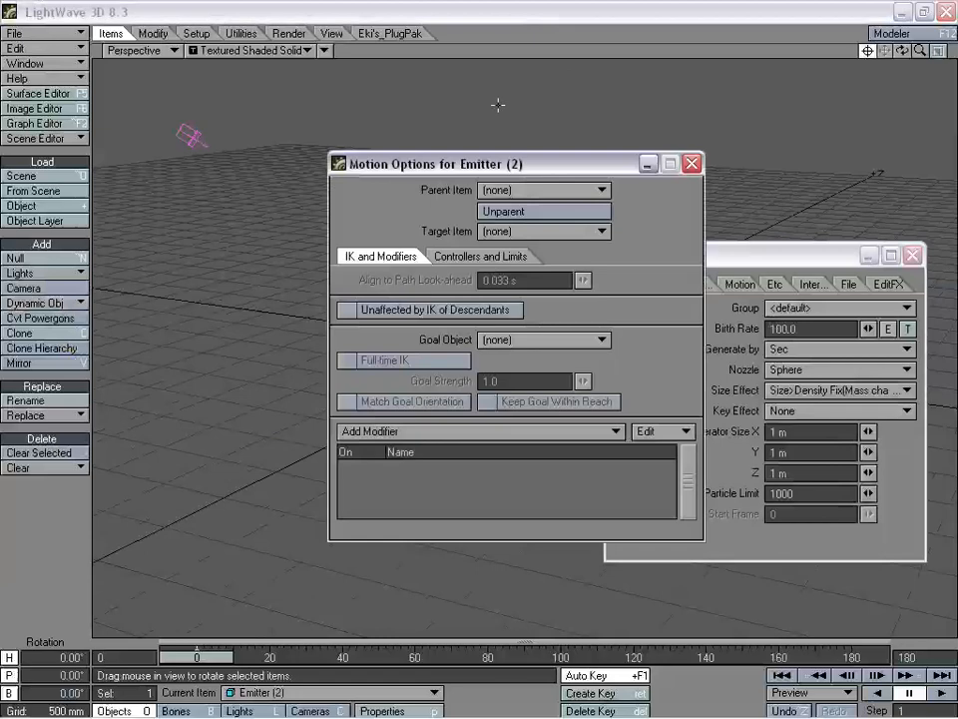
pyautogui.moveTo(477, 169); pyautogui.dragTo(276, 135)
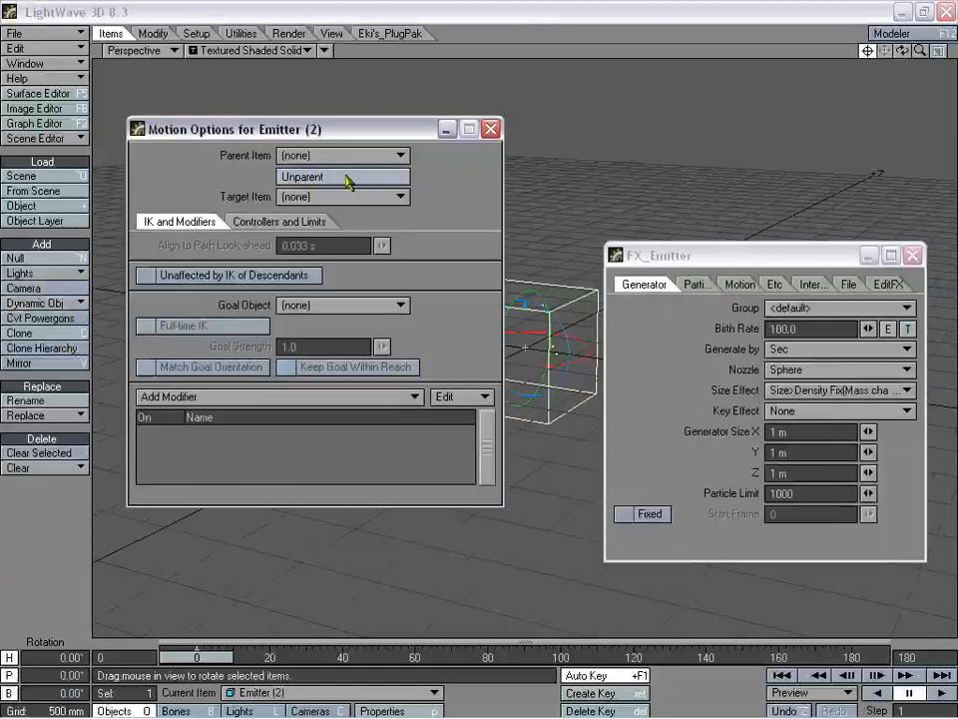
pyautogui.click(340, 155)
pyautogui.click(336, 174)
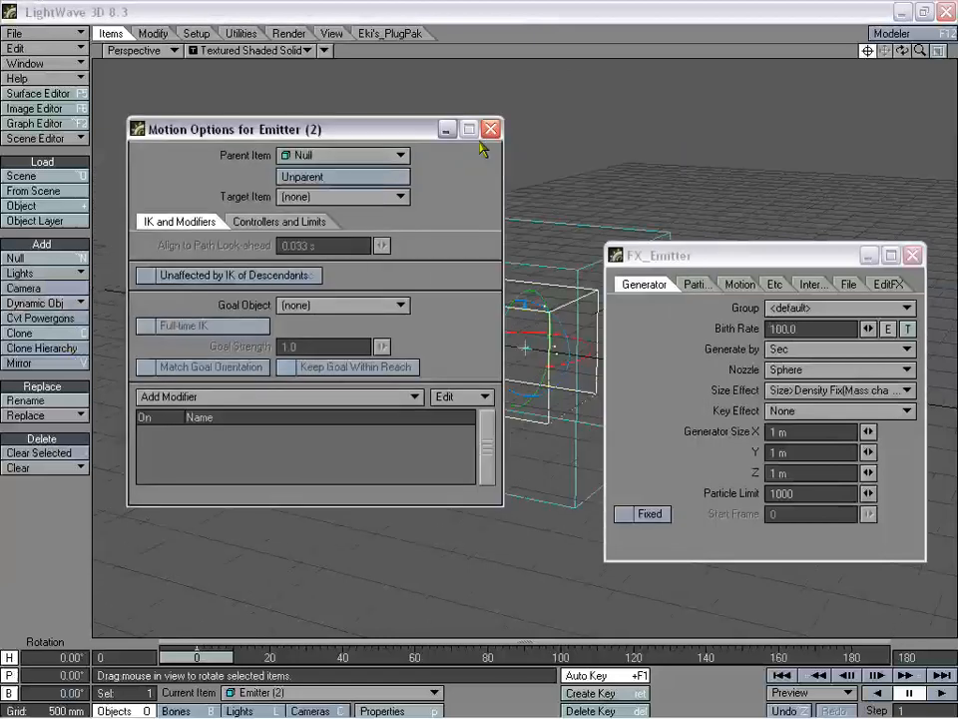
pyautogui.click(490, 130)
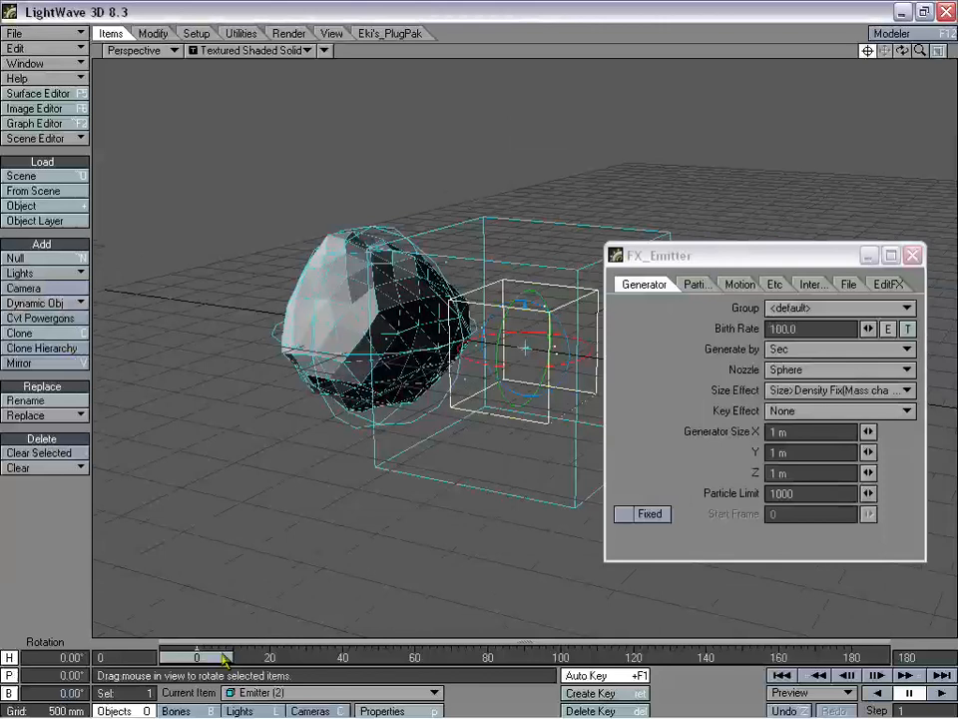
# - Move Emitter (2) into the rock to about -1.675 m on X
pyautogui.moveTo(225, 659)
pyautogui.mouseDown()
pyautogui.moveTo(271, 659)
pyautogui.moveTo(217, 657)
pyautogui.mouseUp()
pyautogui.press('t')
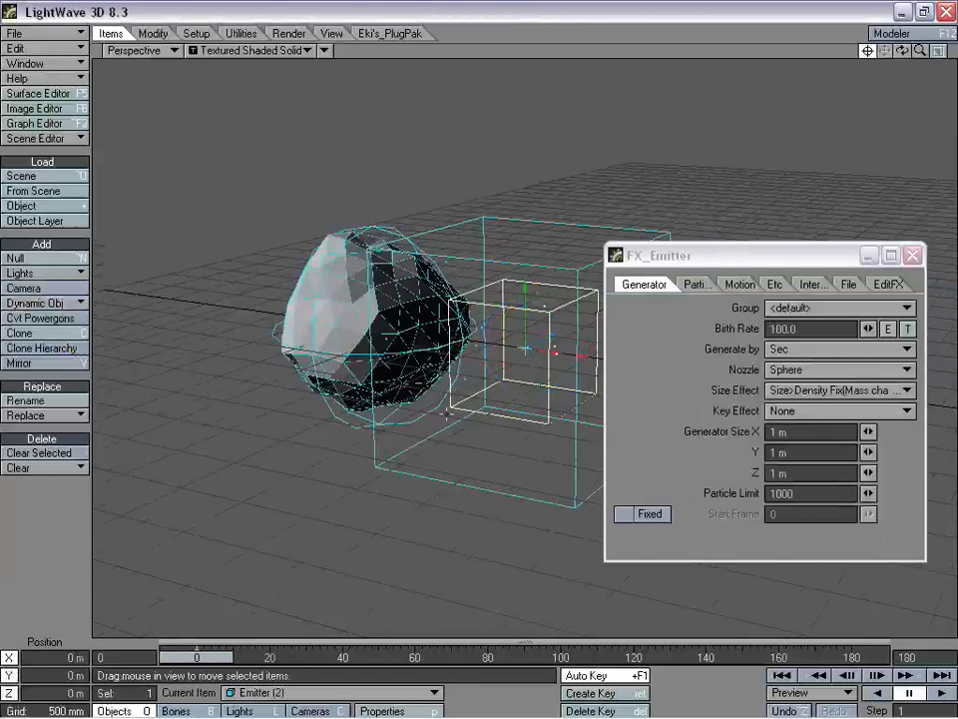
pyautogui.moveTo(567, 361); pyautogui.dragTo(593, 362)
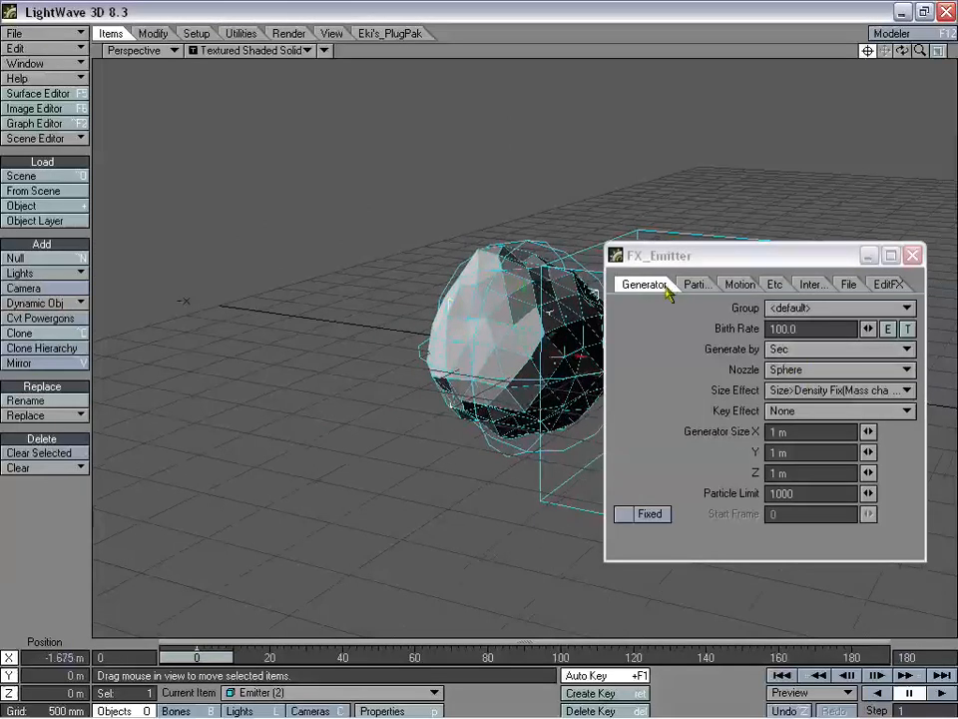
# - Switch the emitter's nozzle to Object-Surface, then back to Sphere, and preview particles to frame 78
pyautogui.moveTo(819, 257); pyautogui.dragTo(249, 65)
pyautogui.click(238, 184)
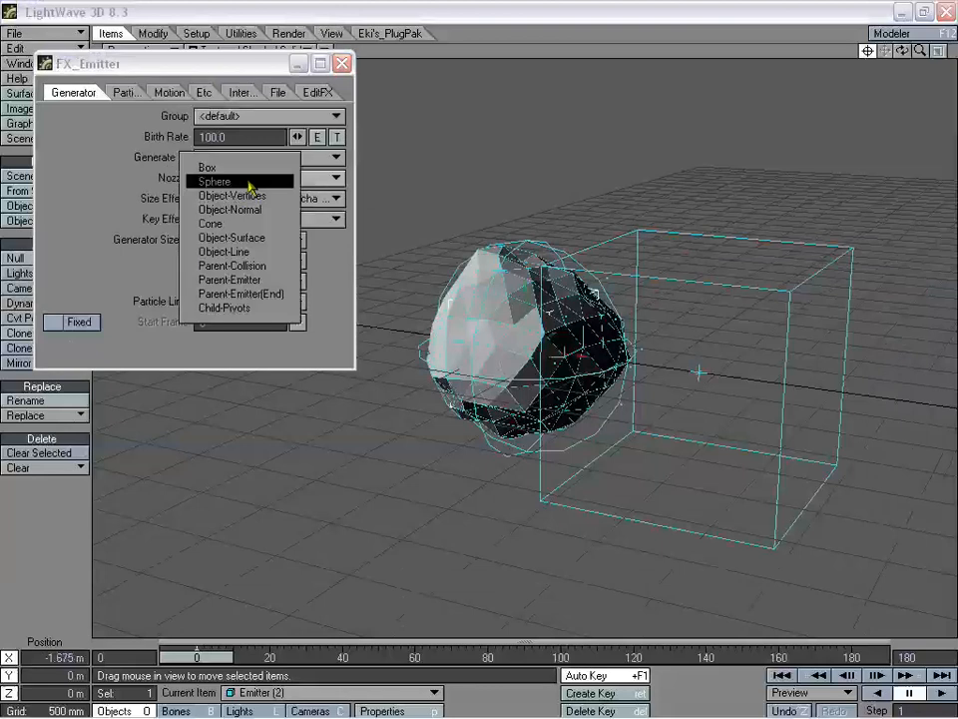
pyautogui.click(251, 237)
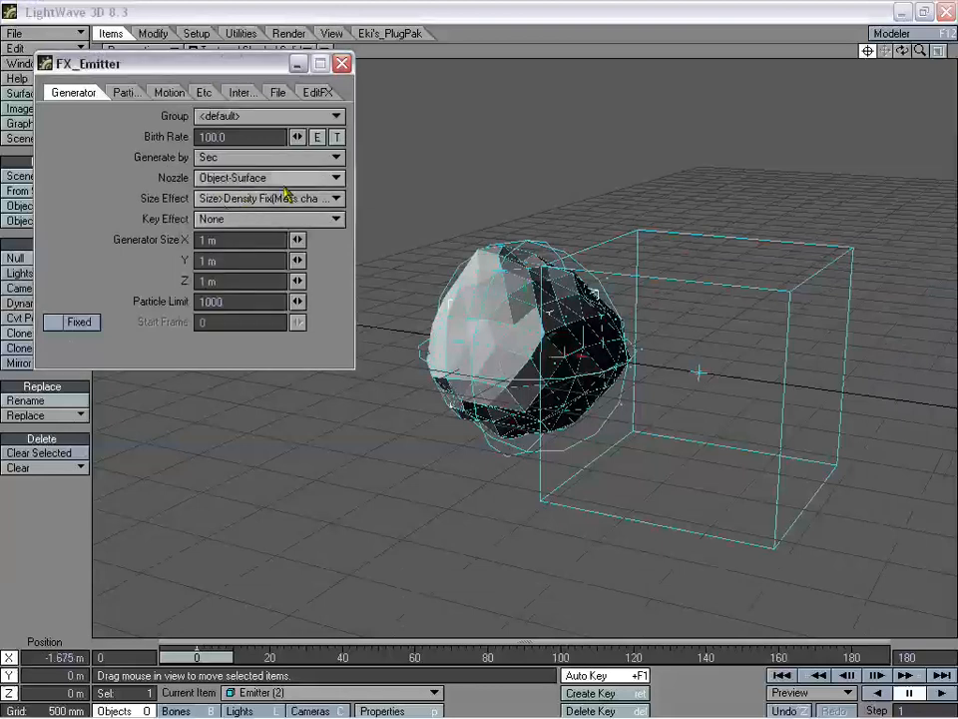
pyautogui.moveTo(918, 53)
pyautogui.mouseDown()
pyautogui.moveTo(949, 53)
pyautogui.moveTo(919, 53)
pyautogui.mouseUp()
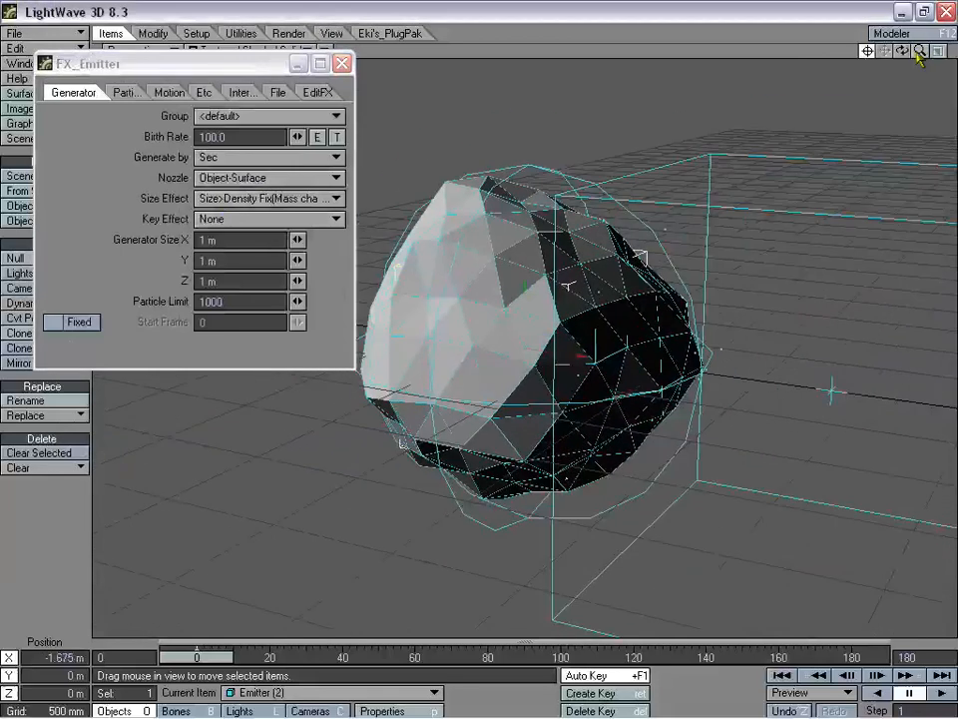
pyautogui.click(252, 186)
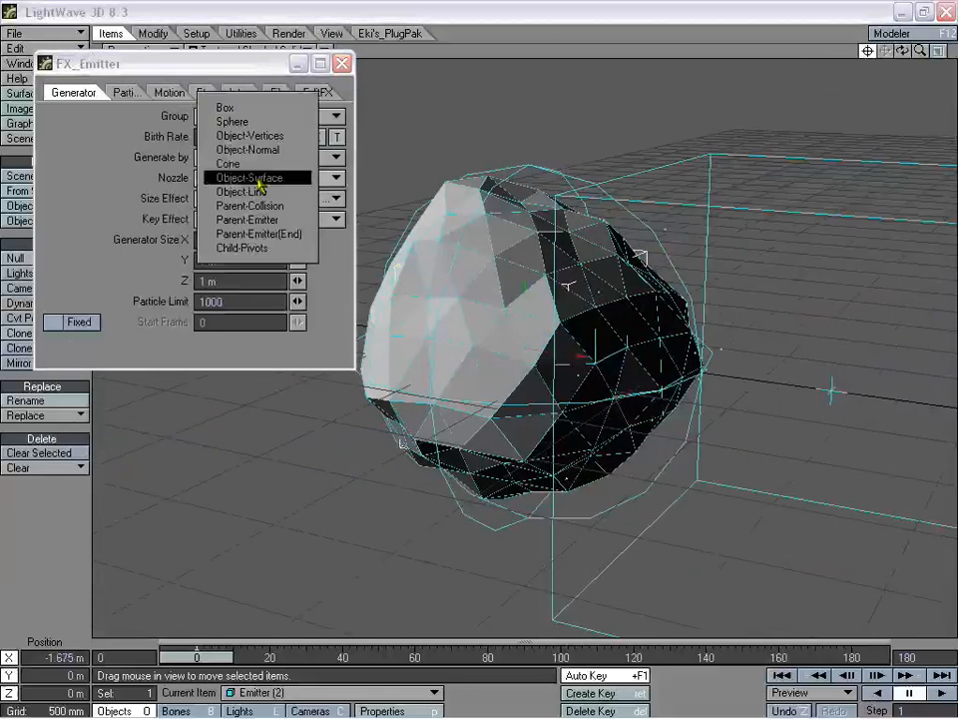
pyautogui.click(267, 121)
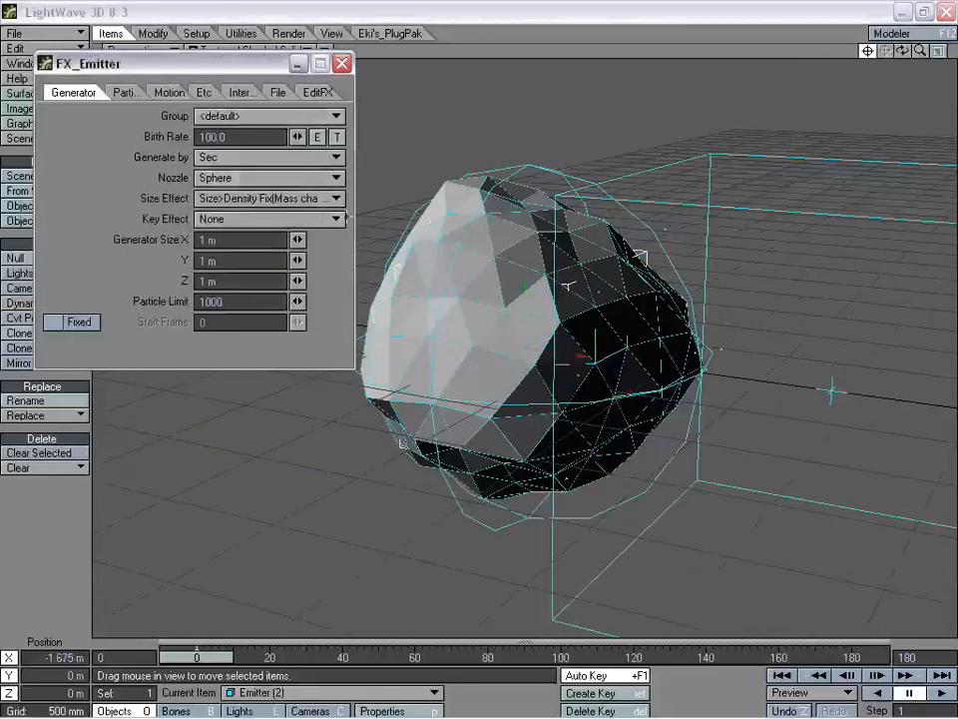
pyautogui.moveTo(195, 657); pyautogui.dragTo(480, 657)
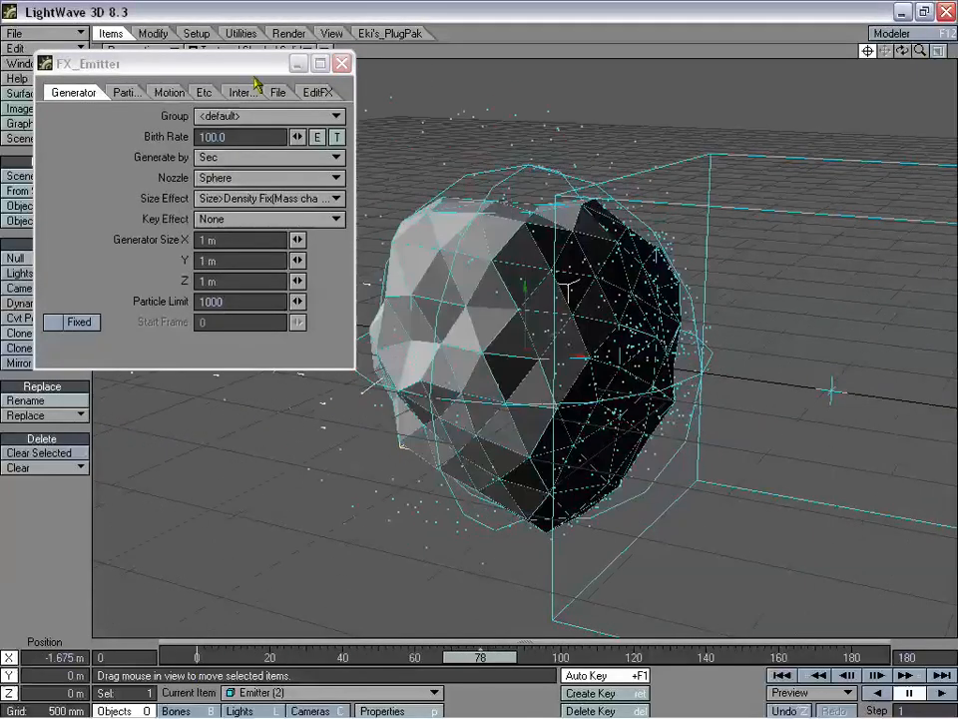
pyautogui.moveTo(260, 70); pyautogui.dragTo(957, 258)
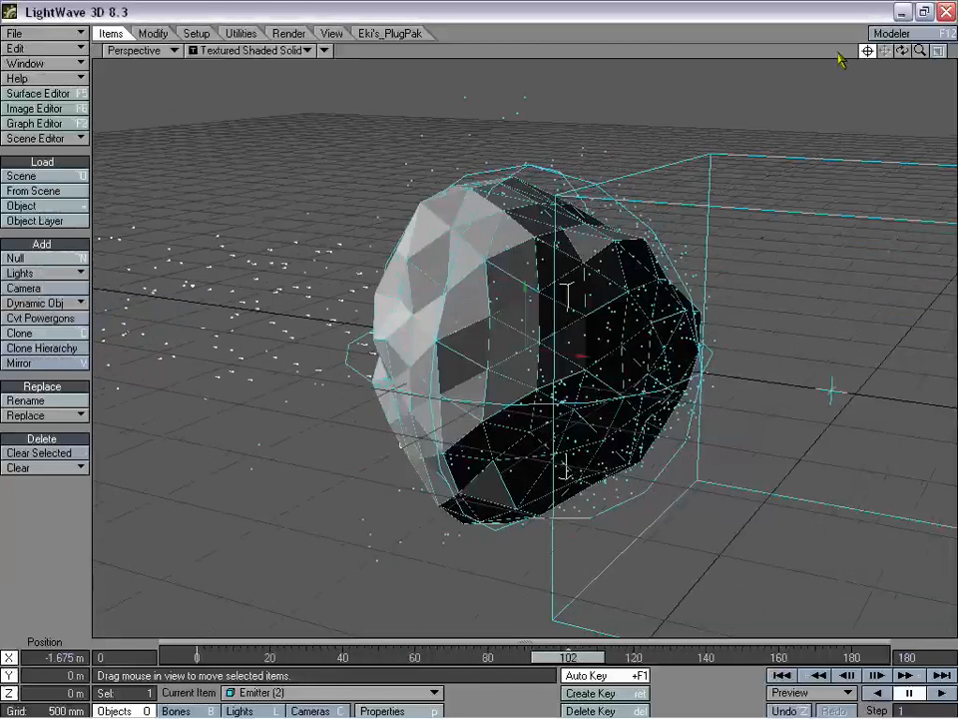
pyautogui.moveTo(905, 52); pyautogui.dragTo(939, 56)
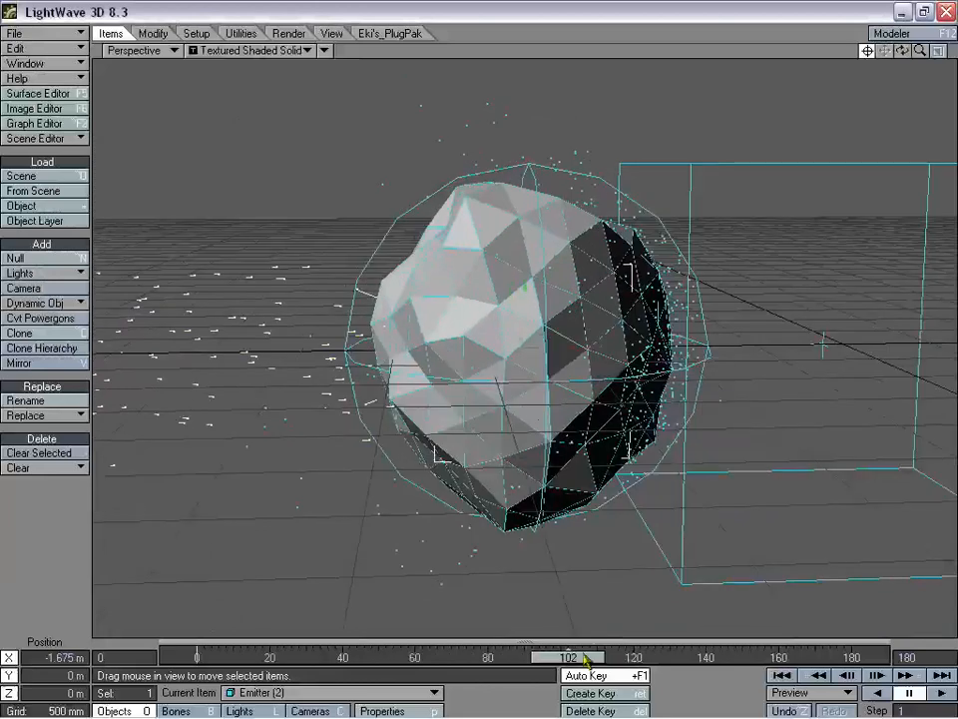
pyautogui.moveTo(587, 658); pyautogui.dragTo(509, 657)
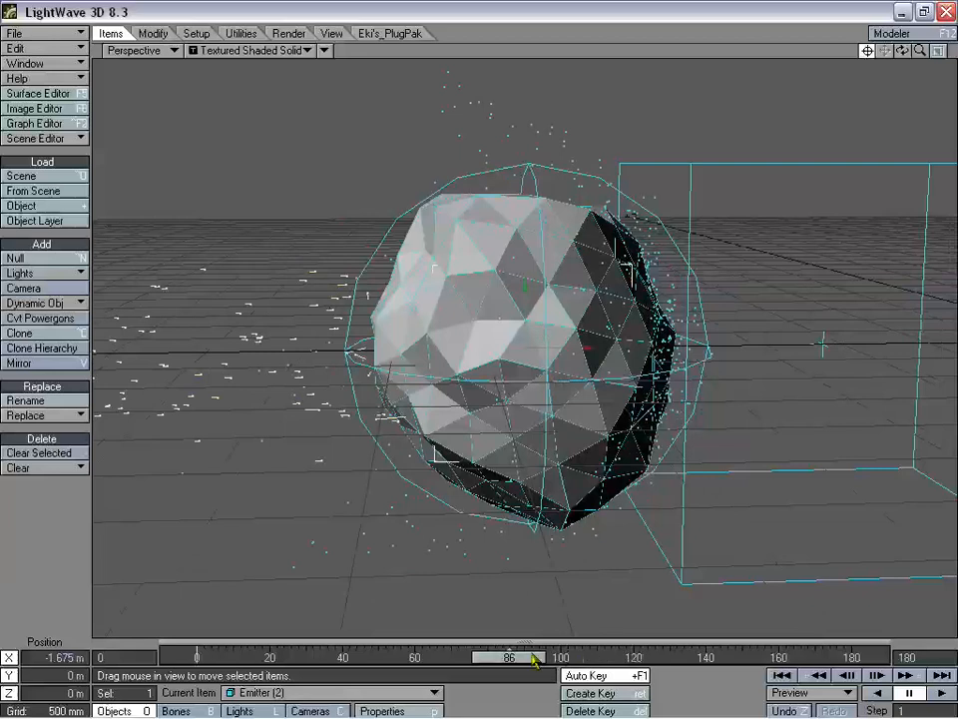
pyautogui.moveTo(534, 656); pyautogui.dragTo(197, 657)
pyautogui.moveTo(957, 285)
pyautogui.mouseDown()
pyautogui.moveTo(179, 194)
pyautogui.moveTo(95, 117)
pyautogui.moveTo(105, 34)
pyautogui.mouseUp()
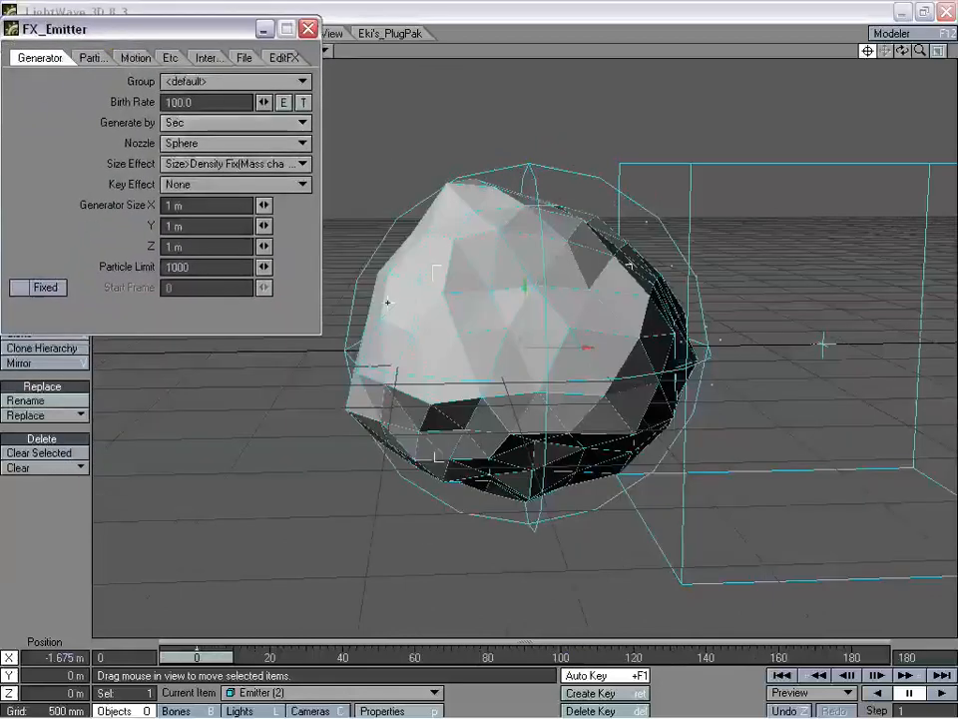
# - Enter 1.5 m for Generator Size X, Y and Z, then close the FX_Emitter panel
pyautogui.moveTo(182, 37); pyautogui.dragTo(191, 115)
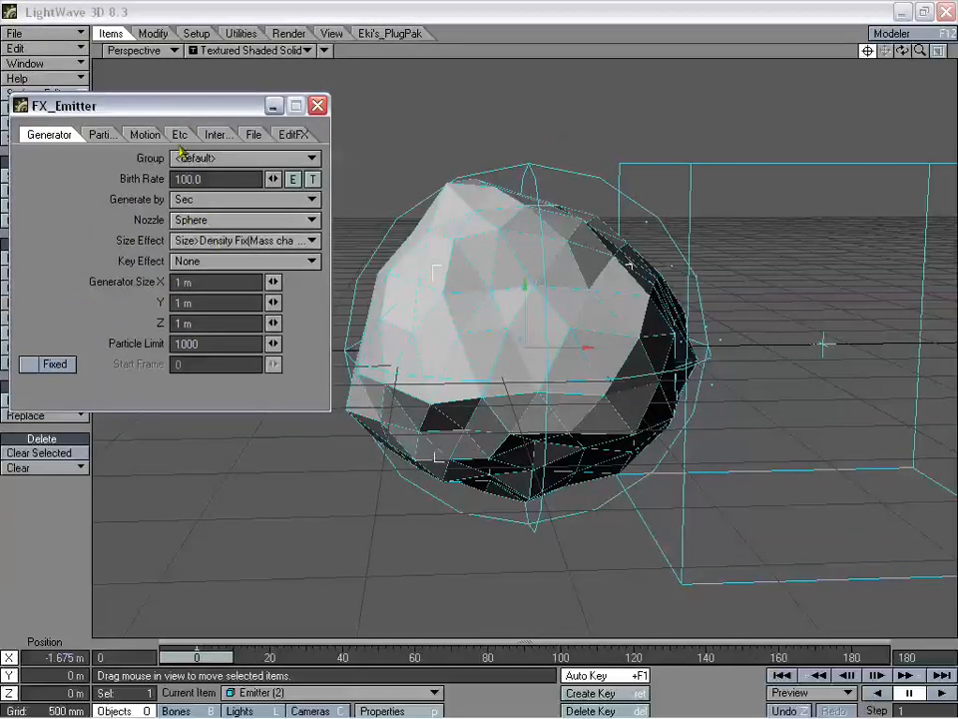
pyautogui.moveTo(252, 96); pyautogui.dragTo(246, 108)
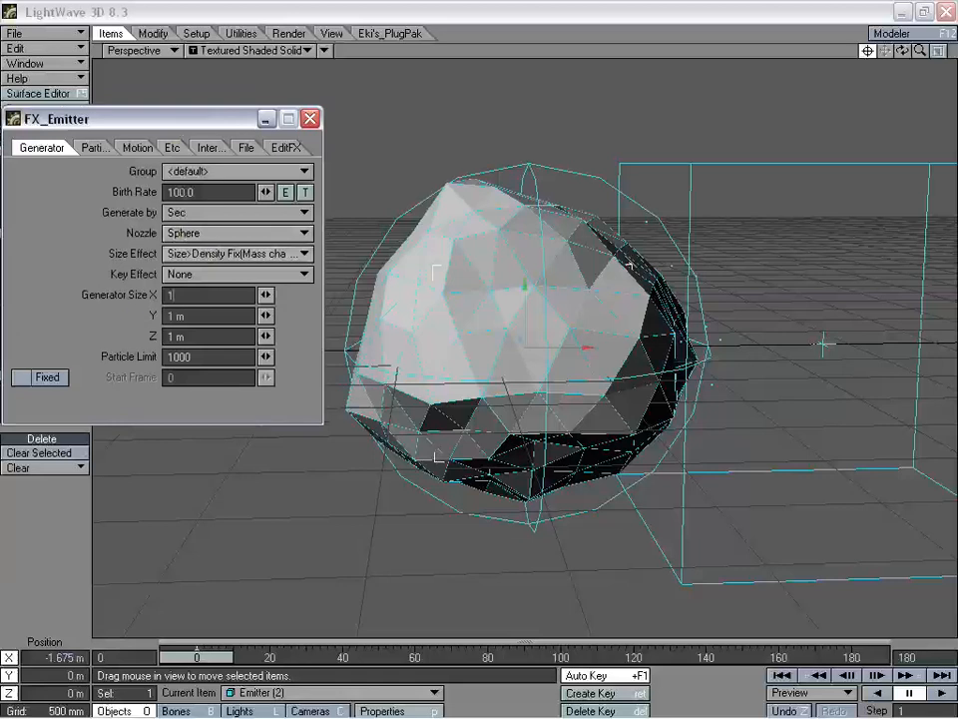
pyautogui.press('Tab')
pyautogui.write('1.5')
pyautogui.press('Tab')
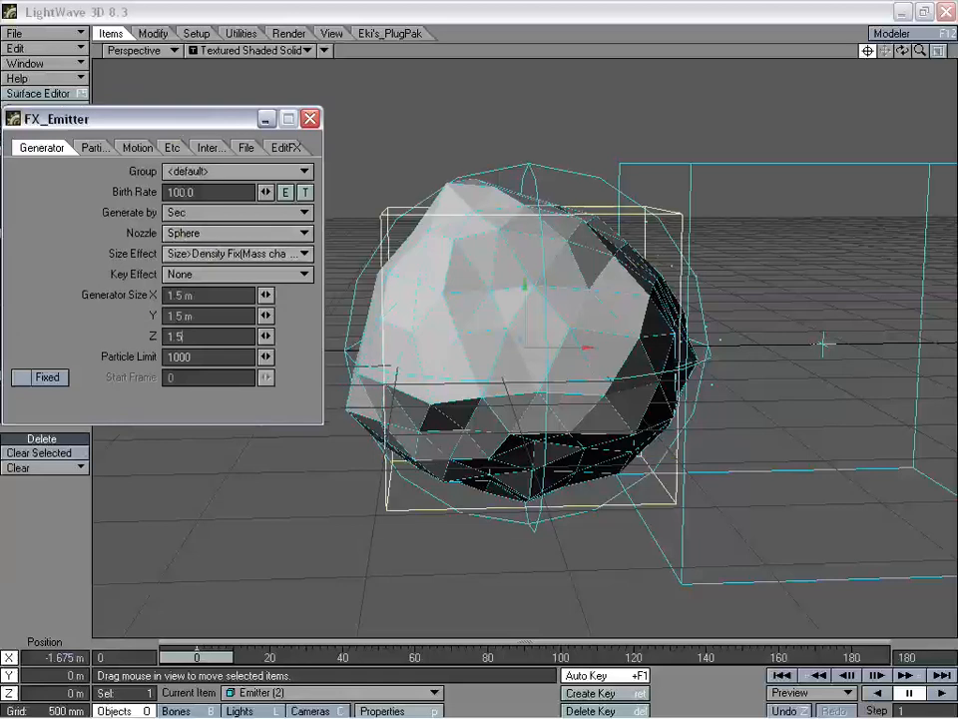
pyautogui.press('Tab')
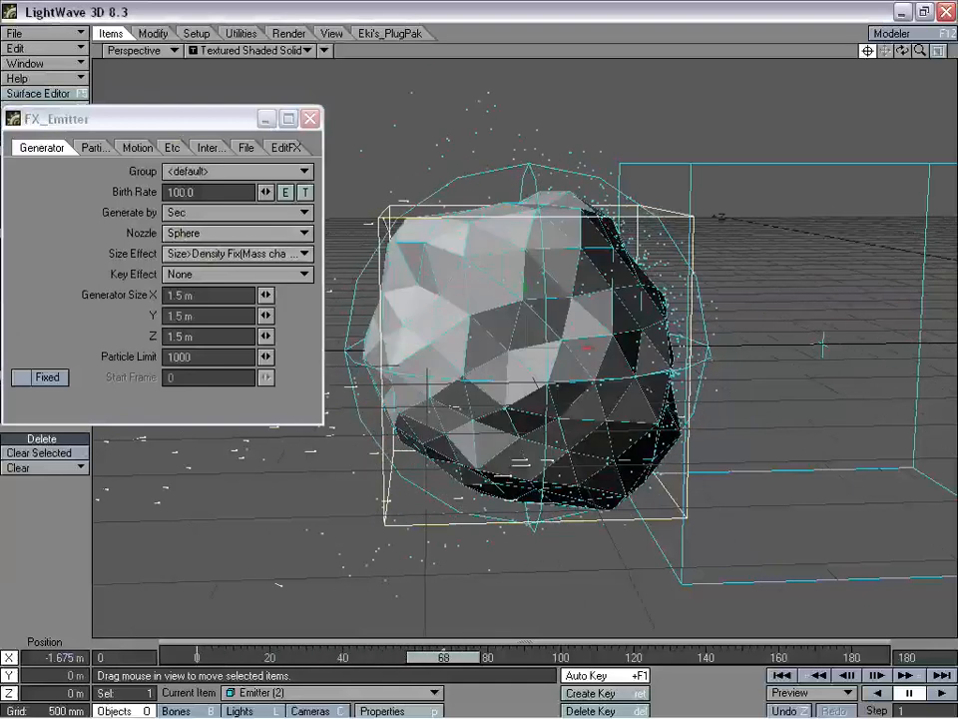
pyautogui.click(310, 120)
# - Calculate Emitter (2)'s dynamics (2953 steps, 372 particles) and scrub the timeline to review them
pyautogui.press('p')
pyautogui.moveTo(297, 133); pyautogui.dragTo(165, 38)
pyautogui.moveTo(260, 33); pyautogui.dragTo(794, 282)
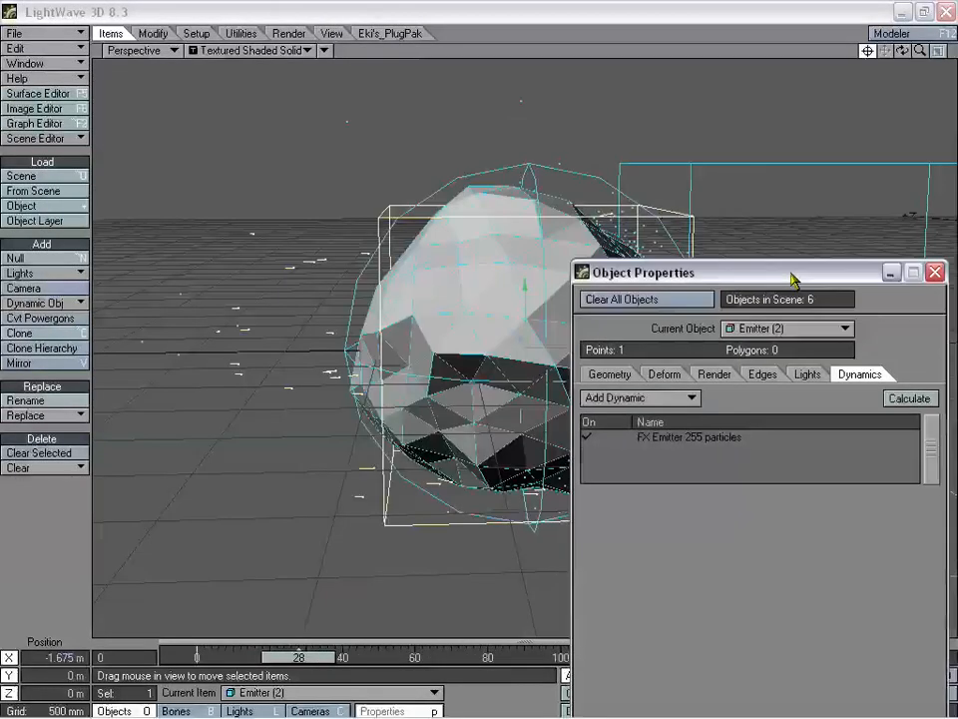
pyautogui.click(901, 395)
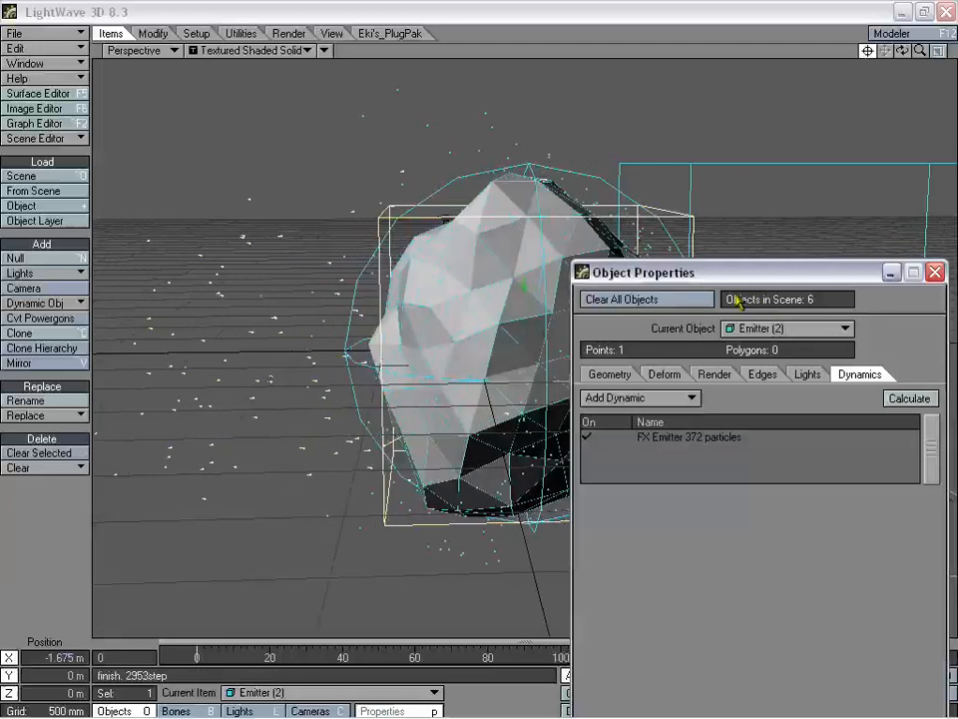
pyautogui.moveTo(740, 281); pyautogui.dragTo(664, 140)
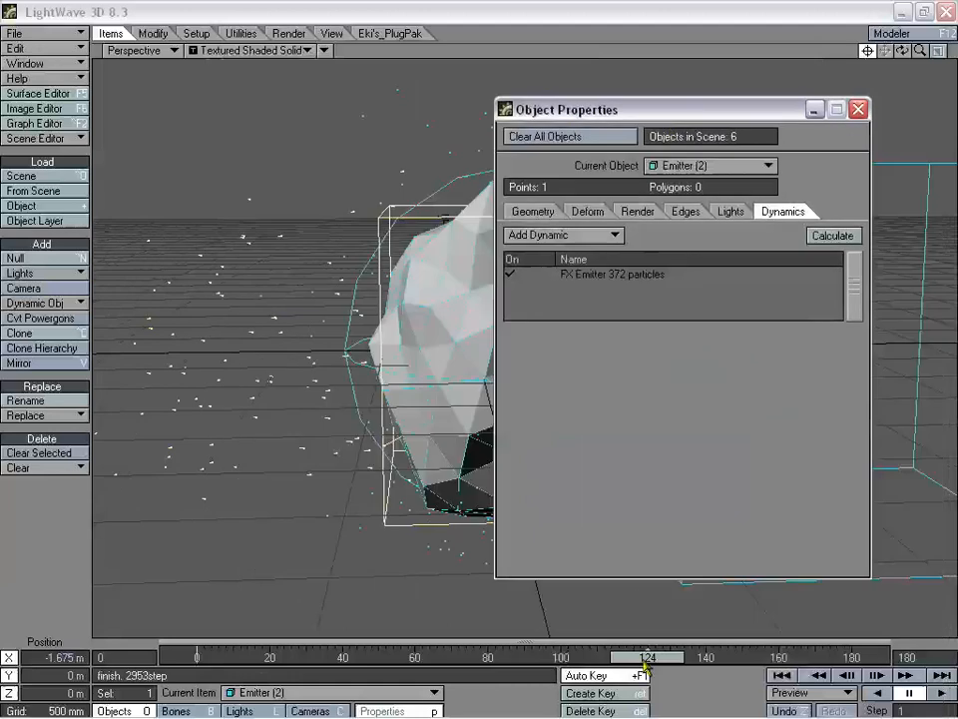
pyautogui.moveTo(644, 665); pyautogui.dragTo(454, 657)
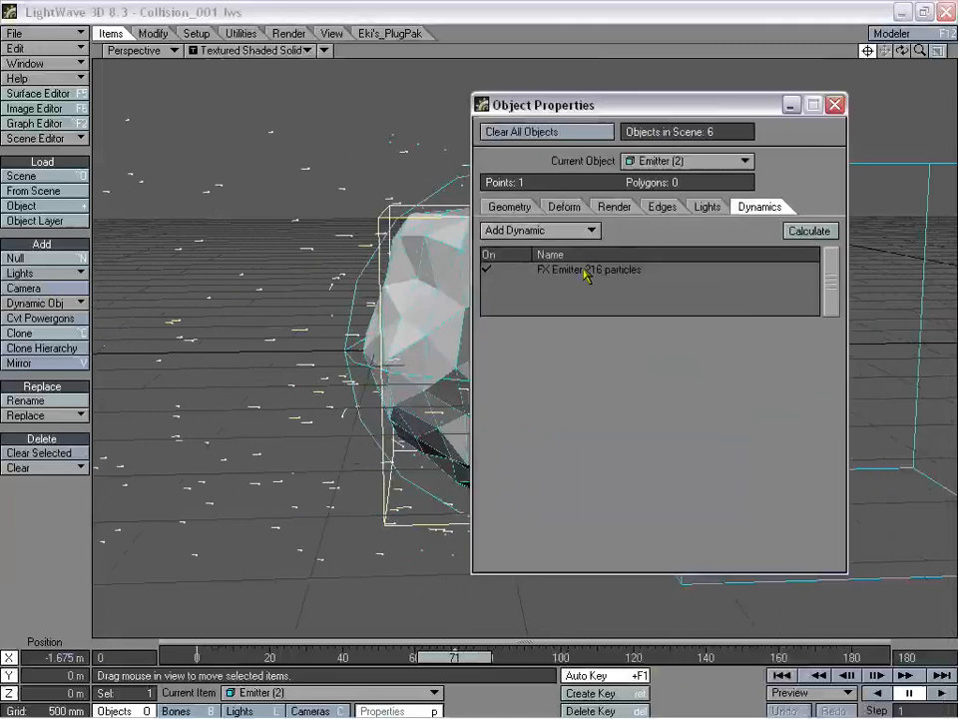
# - Set the FX Emitter's particle group to the existing new_group2 rather than a new group, then close Object Properties
pyautogui.click(585, 276)
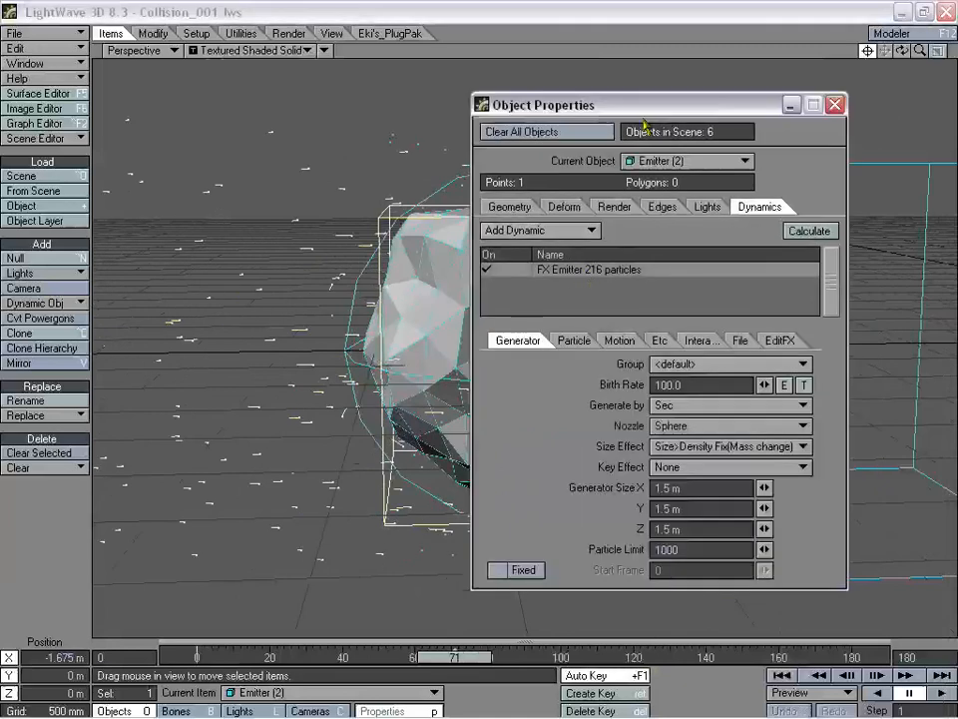
pyautogui.moveTo(629, 108); pyautogui.dragTo(668, 100)
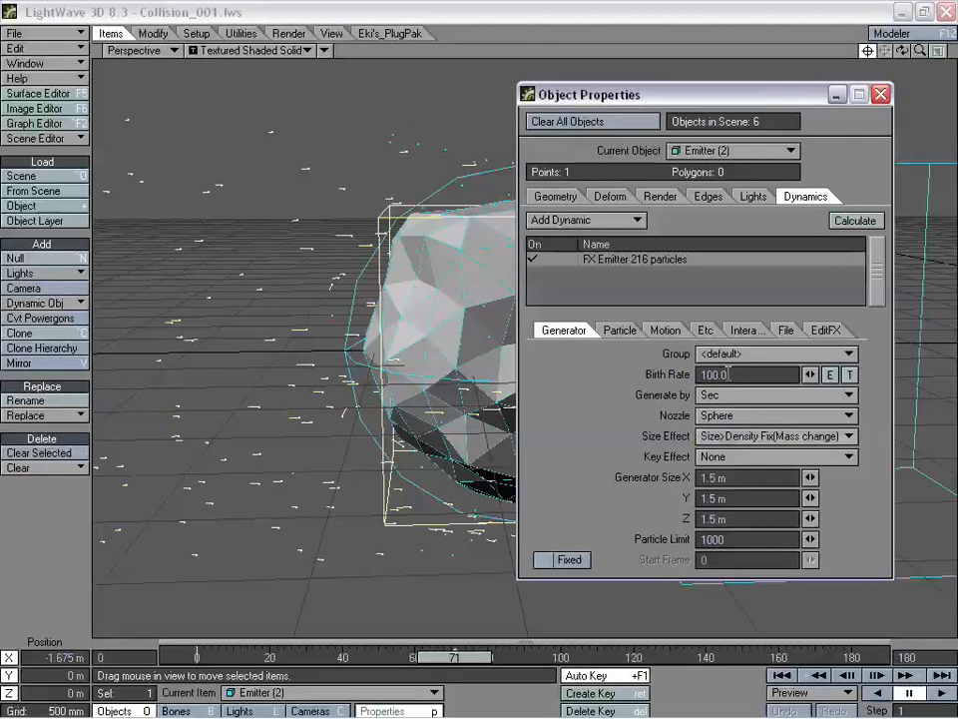
pyautogui.click(750, 356)
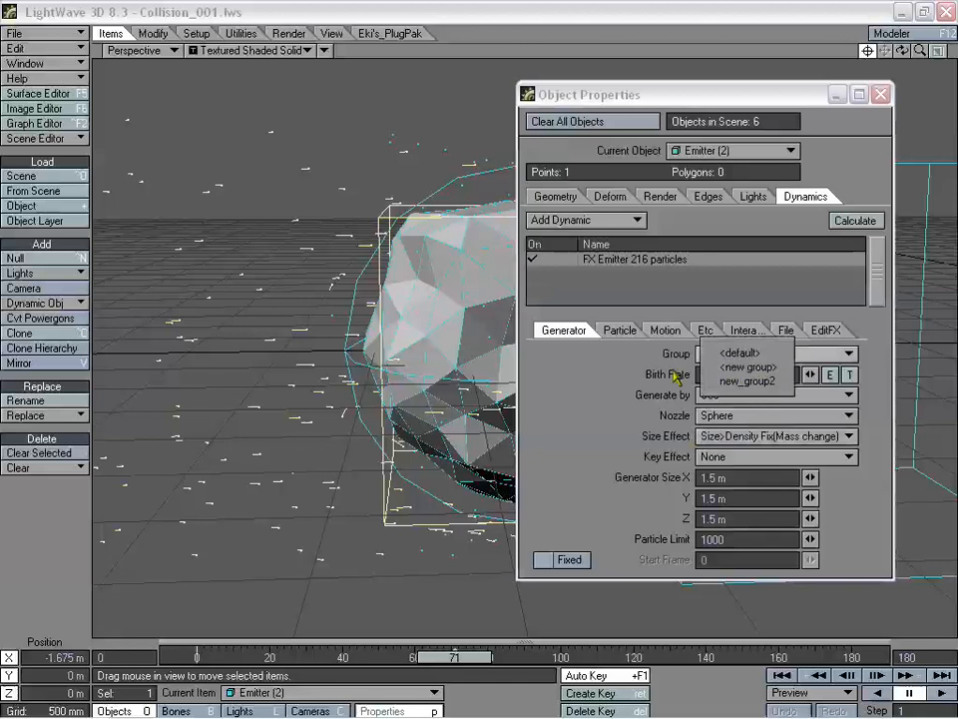
pyautogui.click(744, 367)
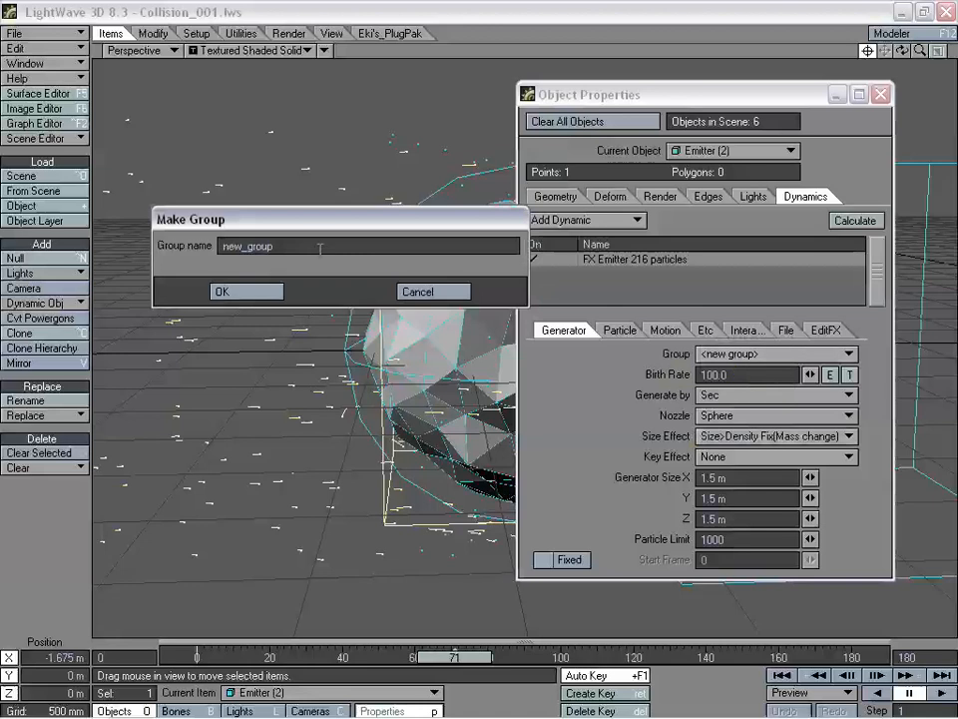
pyautogui.click(415, 291)
pyautogui.click(738, 354)
pyautogui.click(741, 382)
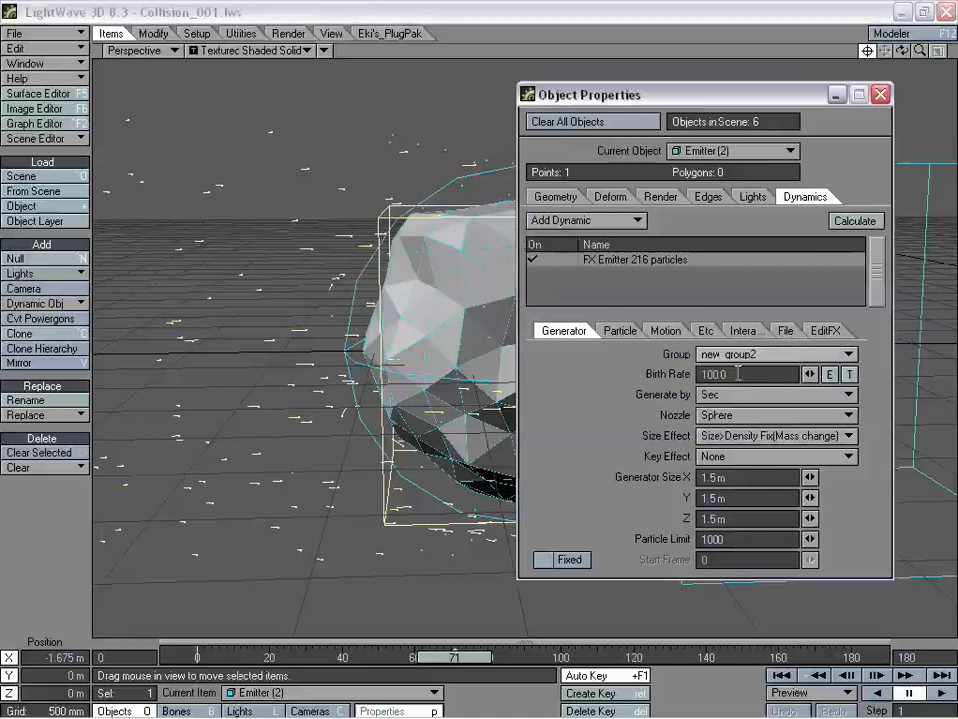
pyautogui.press('p')
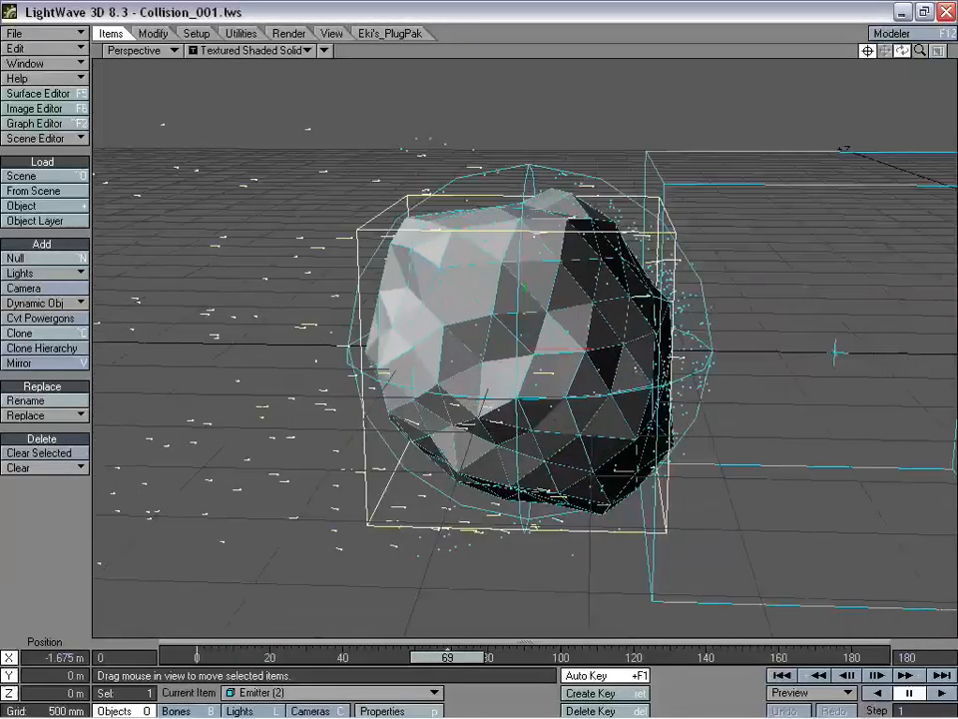
# - Step through the scene items and scrub the animation to watch particles around the rock
pyautogui.moveTo(902, 51); pyautogui.dragTo(915, 54)
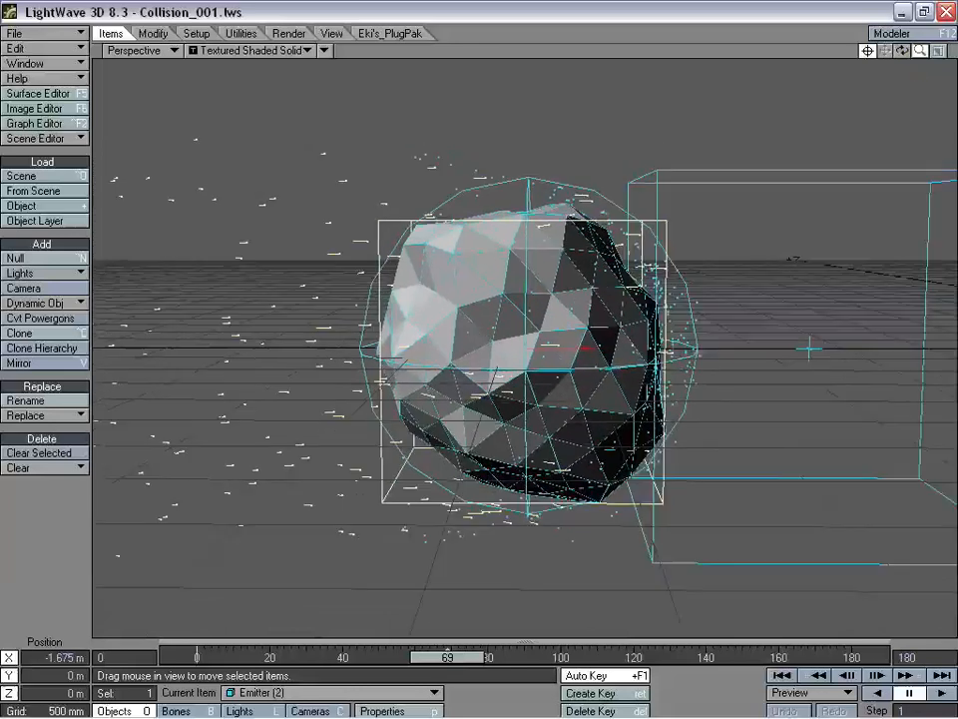
pyautogui.press('Up')
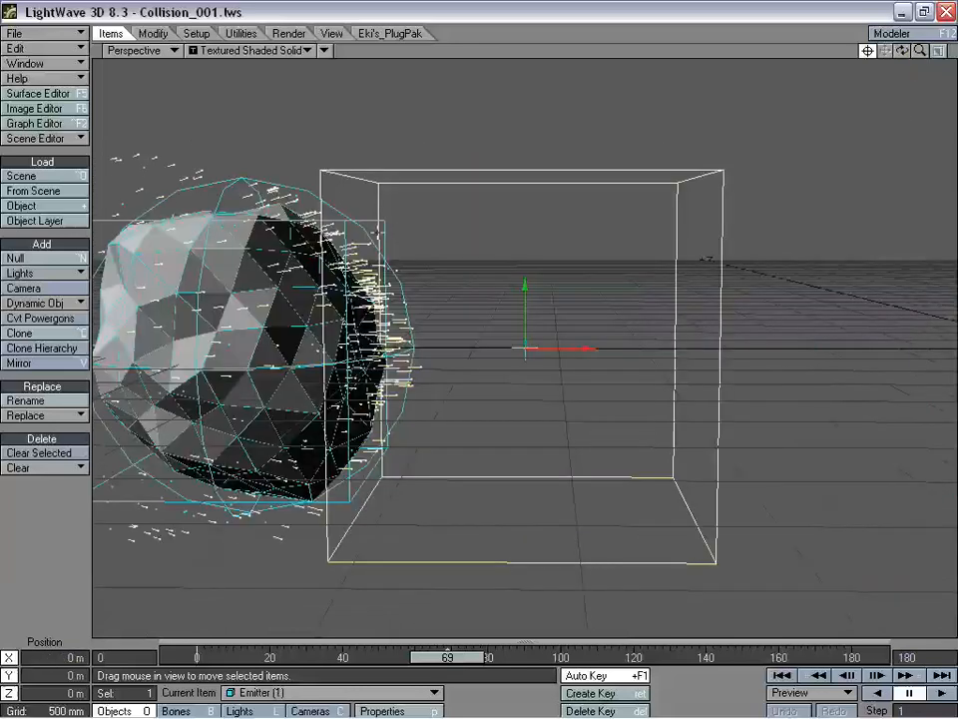
pyautogui.press('Up')
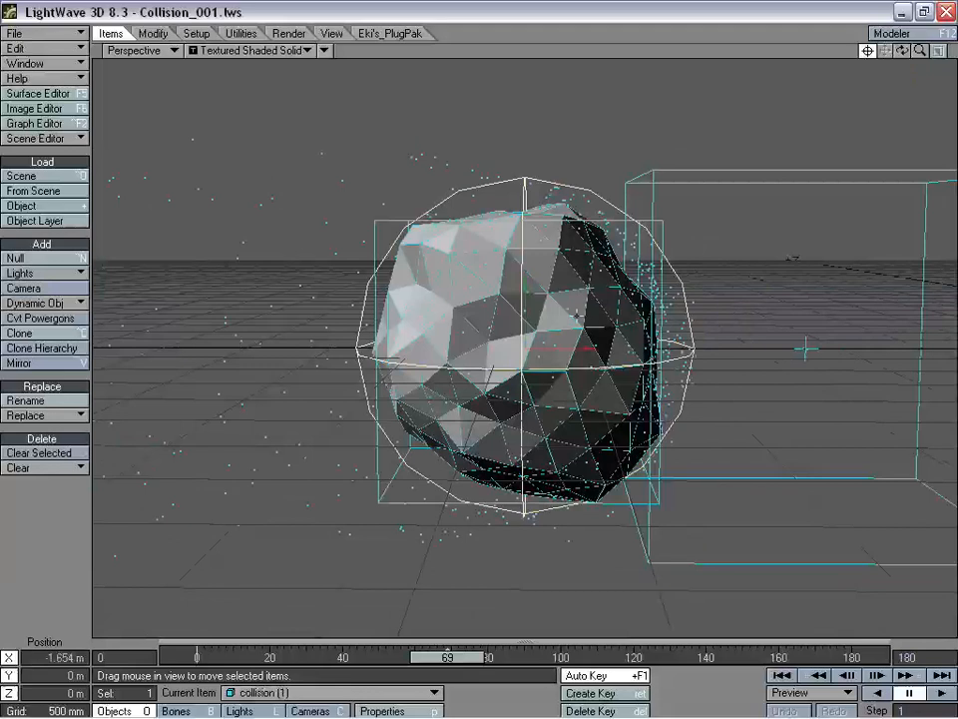
pyautogui.press('Up')
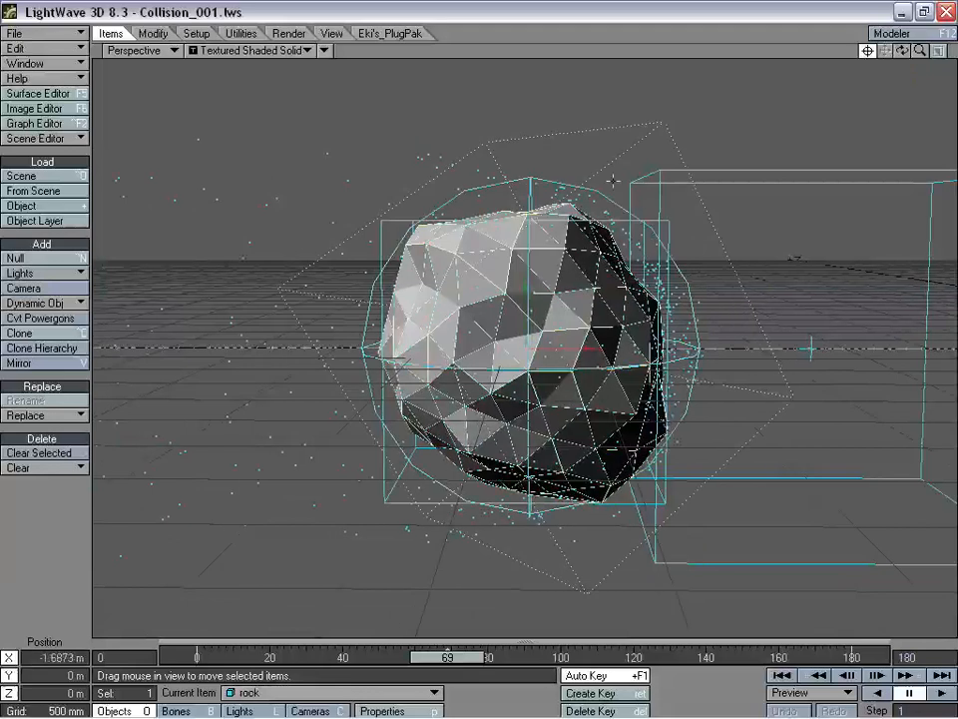
pyautogui.press('Down')
pyautogui.press('Down')
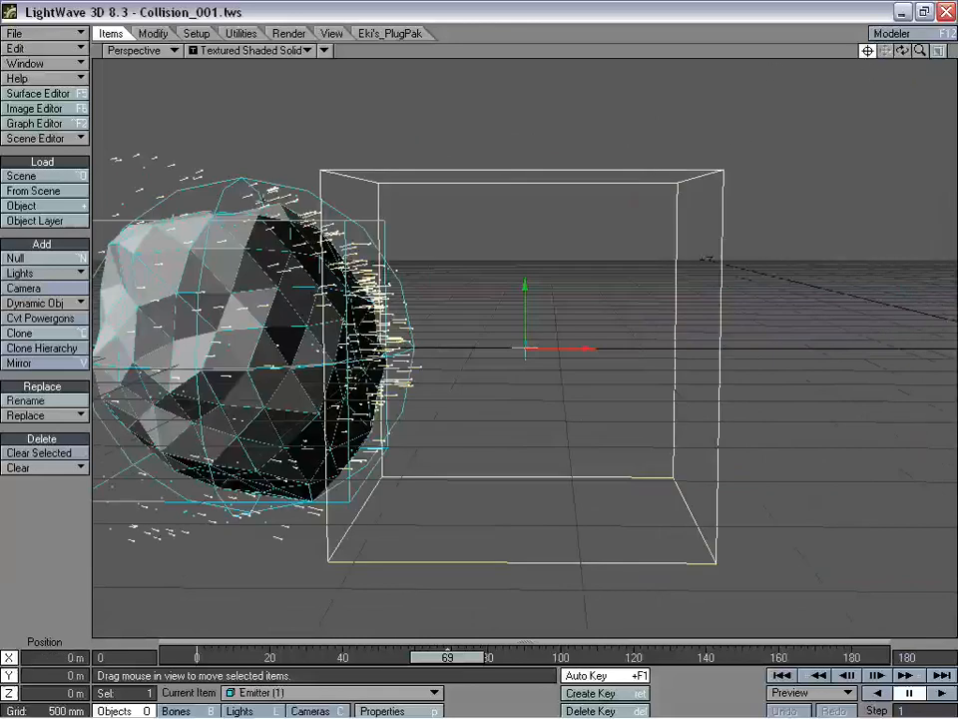
pyautogui.press('Up')
pyautogui.press('Up')
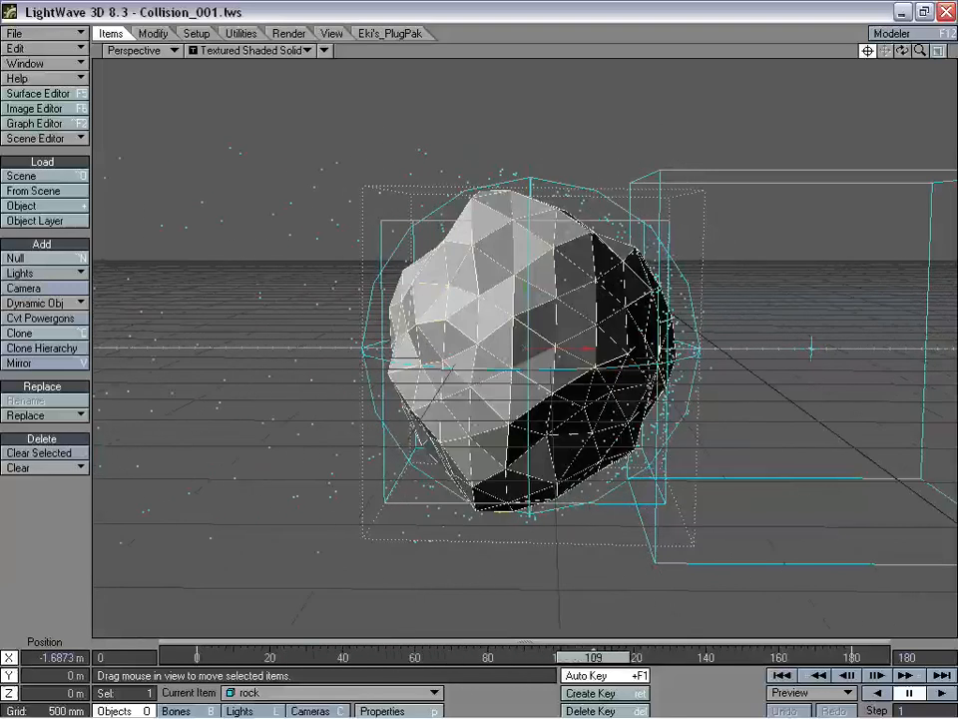
pyautogui.click(538, 534)
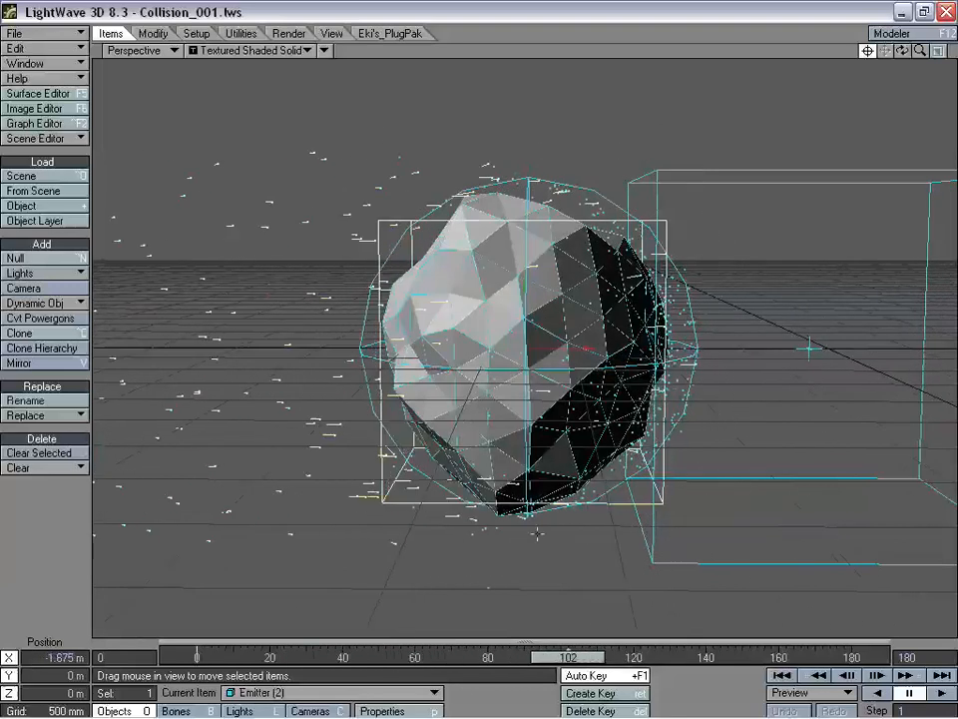
pyautogui.moveTo(573, 653); pyautogui.dragTo(577, 655)
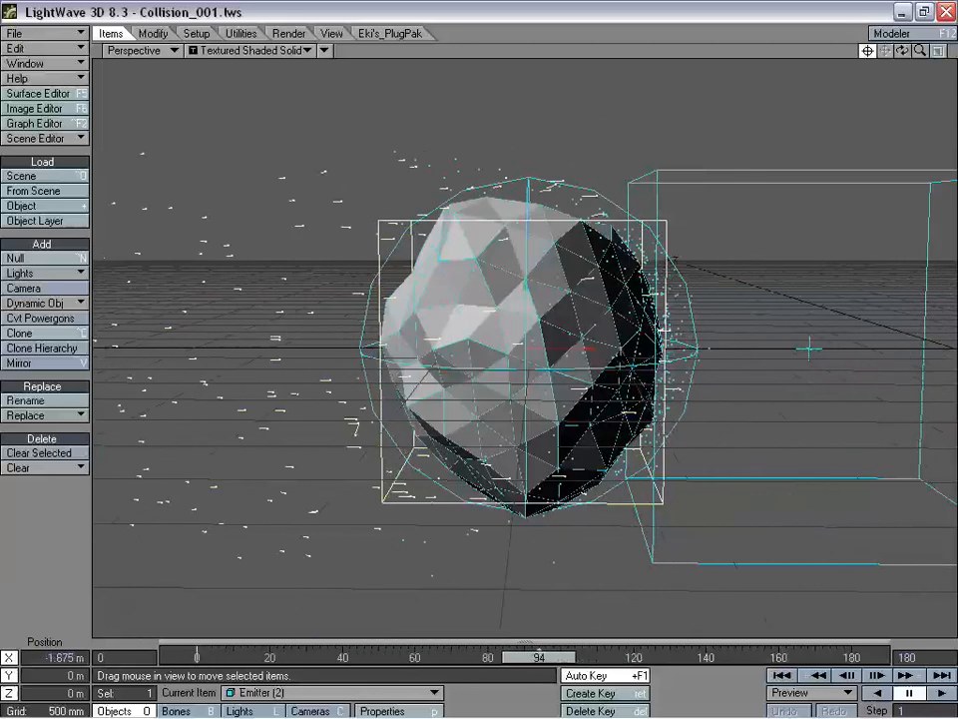
pyautogui.click(479, 315)
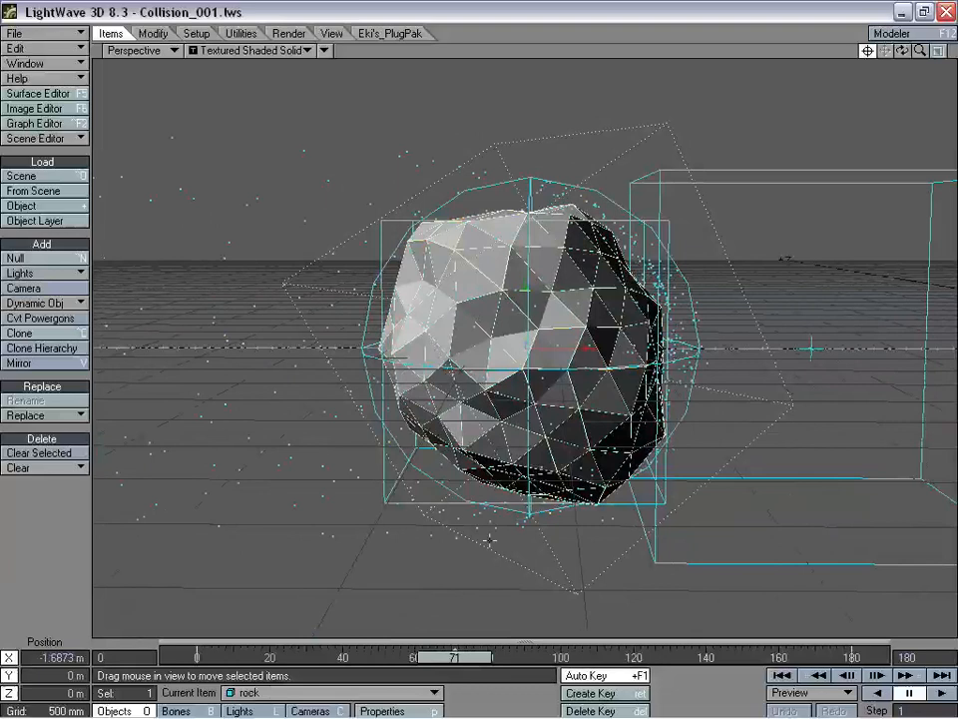
pyautogui.moveTo(460, 660); pyautogui.dragTo(397, 660)
# - View from above, reselect Emitter (2), review the particles and open its Object Properties
pyautogui.moveTo(901, 49); pyautogui.dragTo(892, 100)
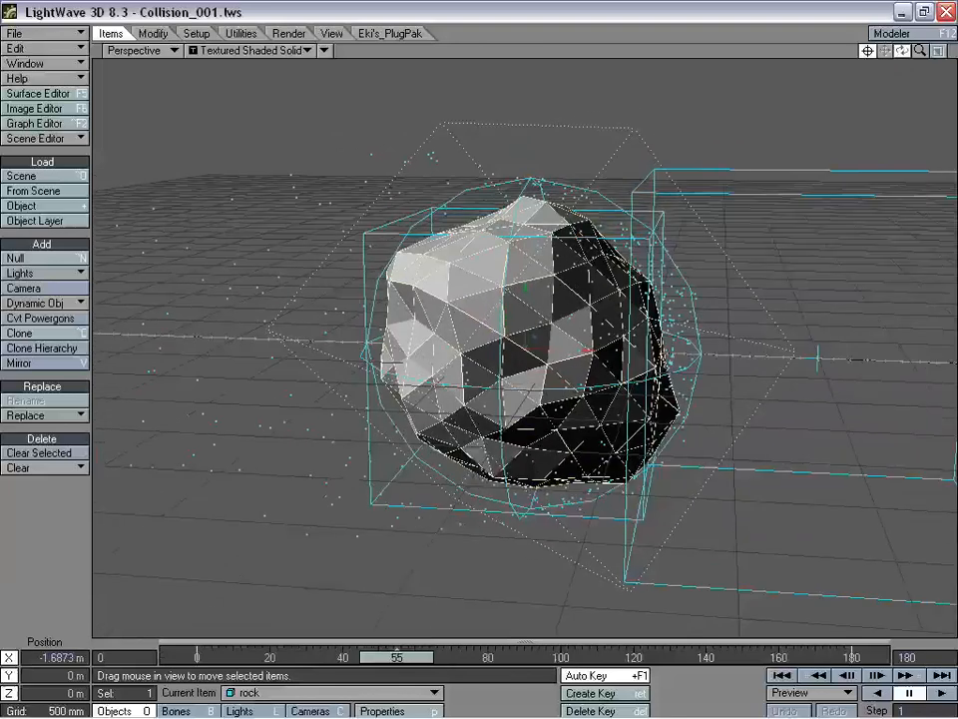
pyautogui.click(324, 348)
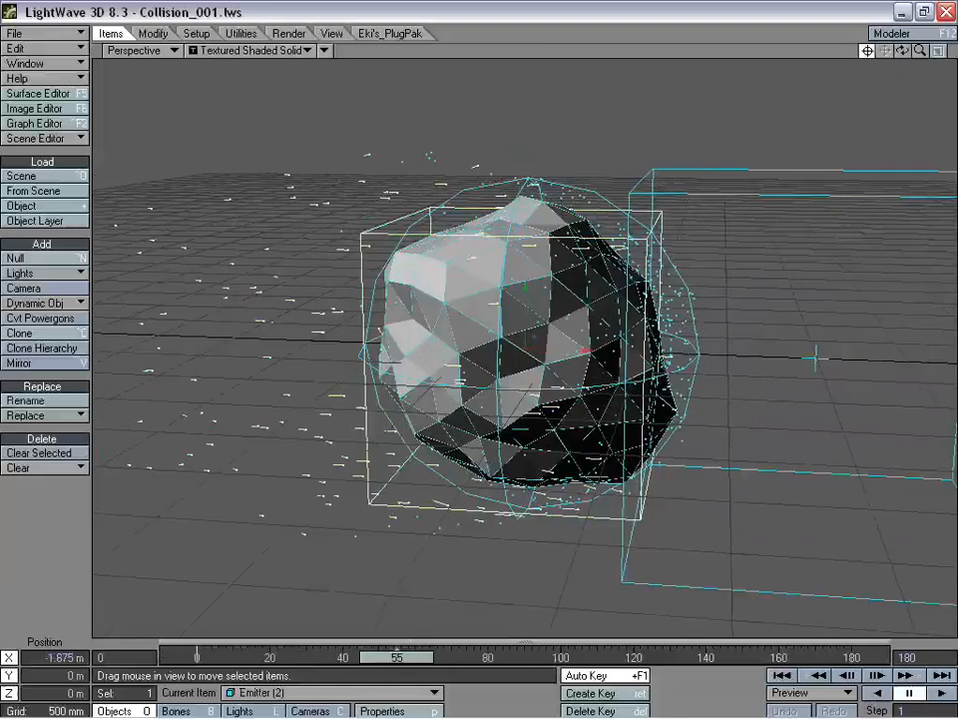
pyautogui.moveTo(396, 657); pyautogui.dragTo(476, 658)
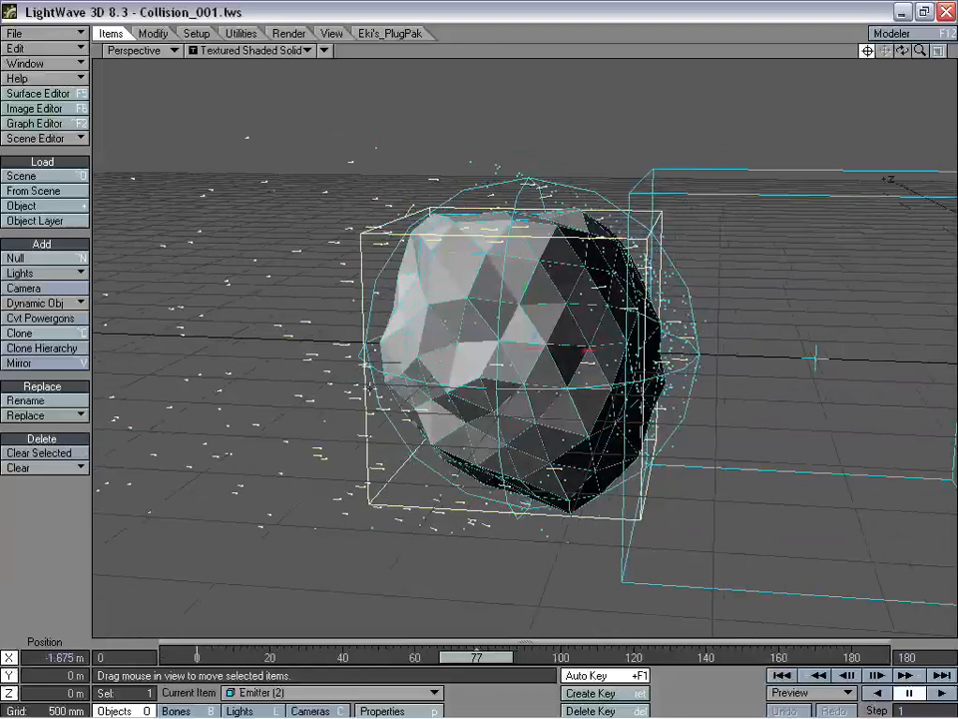
pyautogui.press('p')
pyautogui.moveTo(609, 93); pyautogui.dragTo(646, 95)
pyautogui.moveTo(779, 103); pyautogui.dragTo(772, 119)
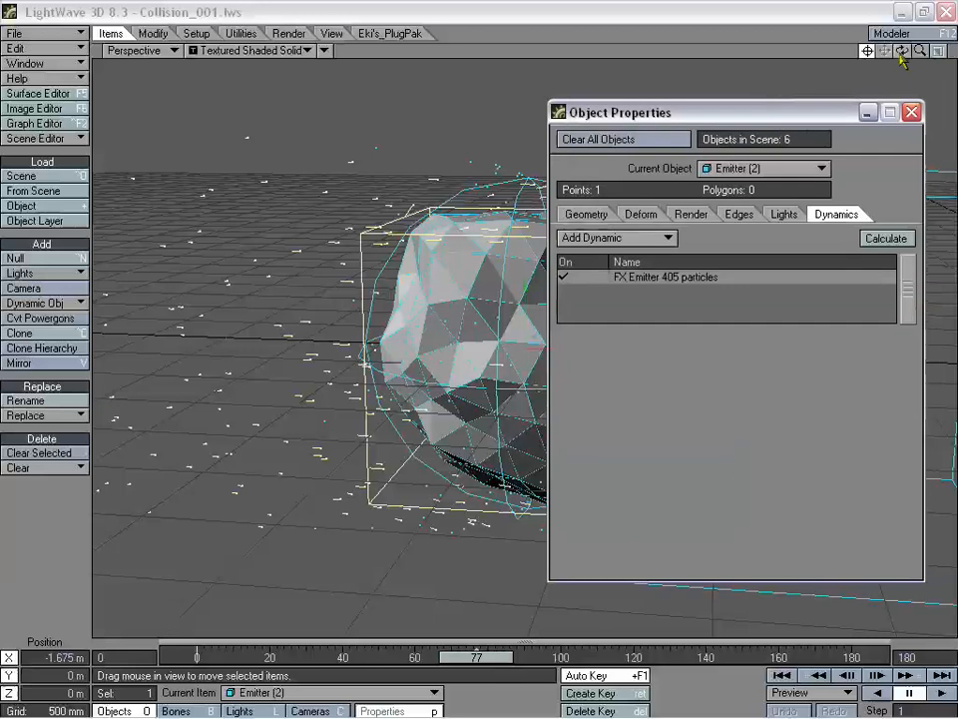
# - Set the FX Emitter's generator size to 1.1 m on X, Y and Z and recalculate
pyautogui.moveTo(902, 53); pyautogui.dragTo(924, 26)
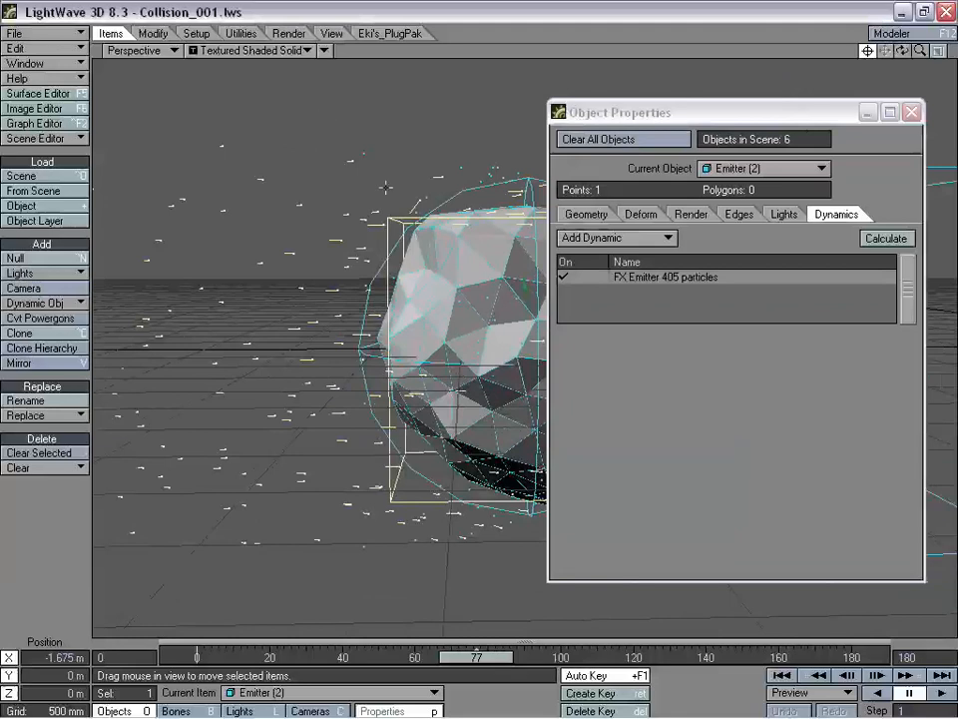
pyautogui.doubleClick(661, 279)
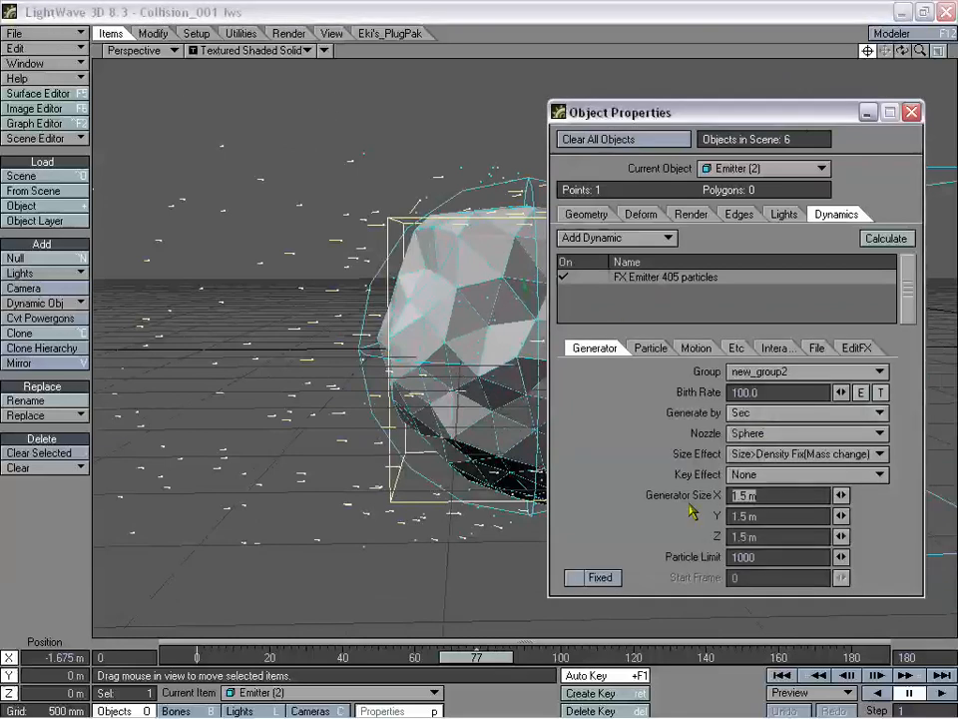
pyautogui.write('1.1')
pyautogui.press('Tab')
pyautogui.write('1.1')
pyautogui.press('Tab')
pyautogui.write('1.1')
pyautogui.press('Tab')
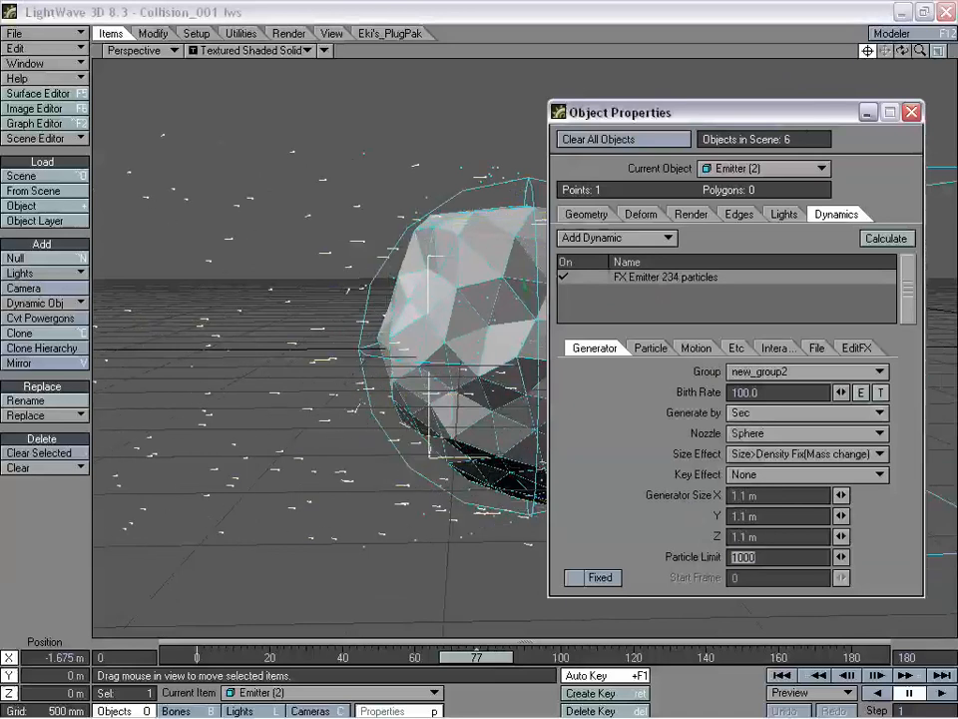
pyautogui.click(891, 242)
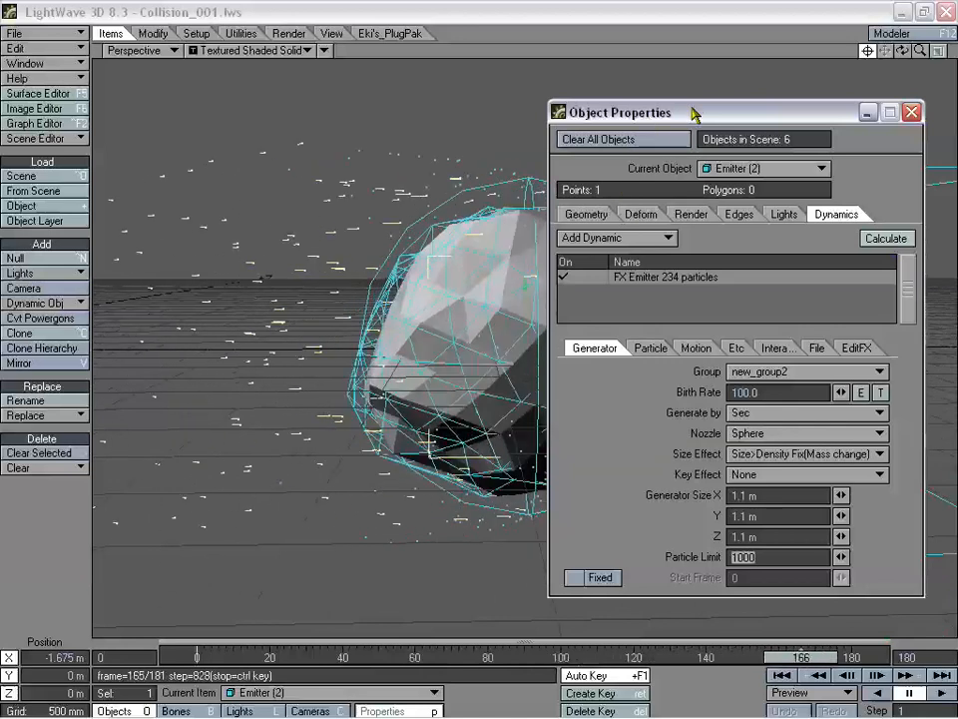
# - Inspect the rock behind the properties window, then switch to the rock's dynamics
pyautogui.moveTo(691, 113); pyautogui.dragTo(835, 140)
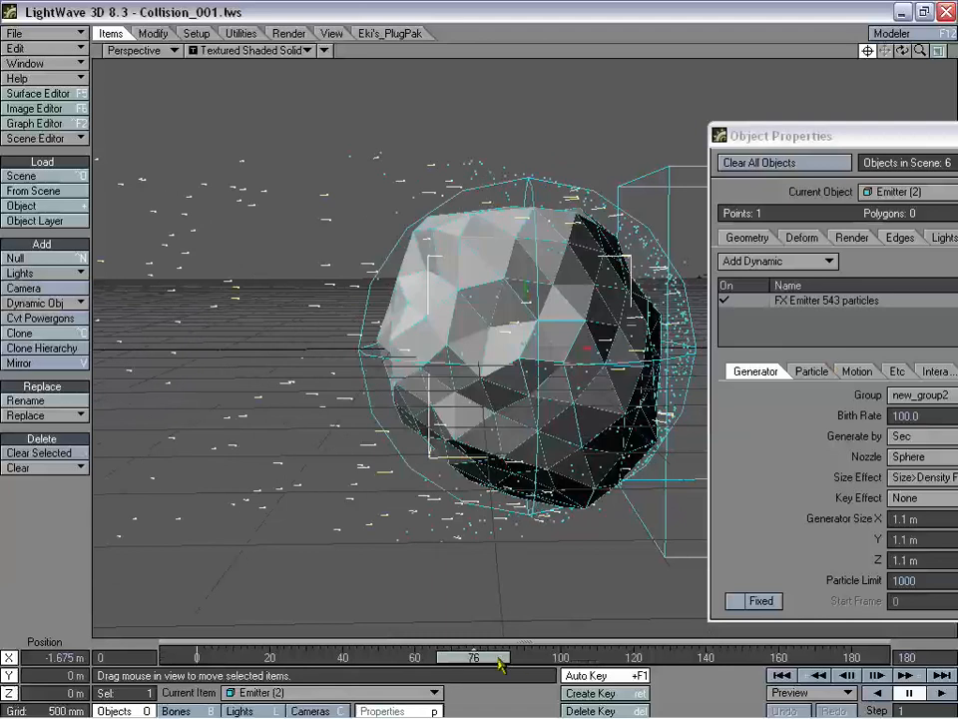
pyautogui.moveTo(734, 135); pyautogui.dragTo(640, 116)
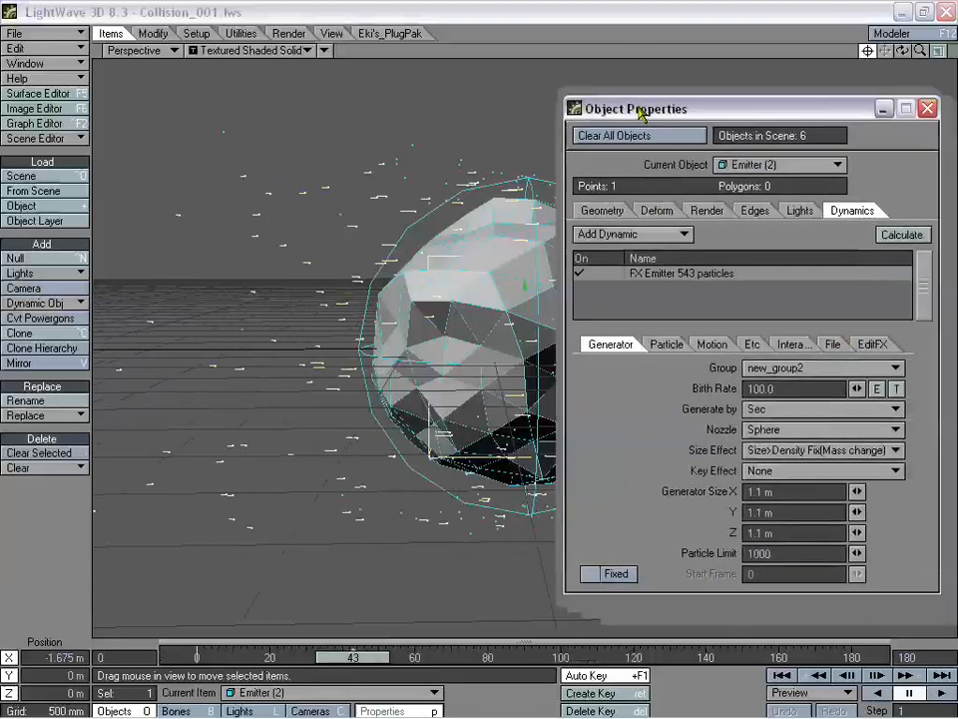
pyautogui.click(490, 272)
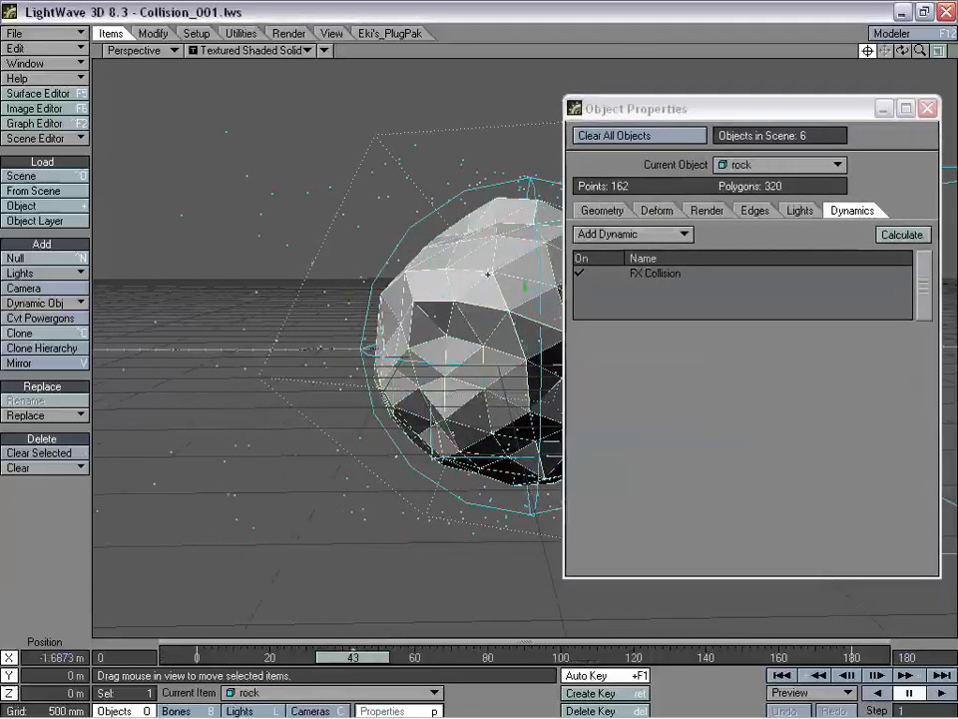
# - Put the rock's FX Collision into a new collision group named 'Main Group'
pyautogui.click(682, 279)
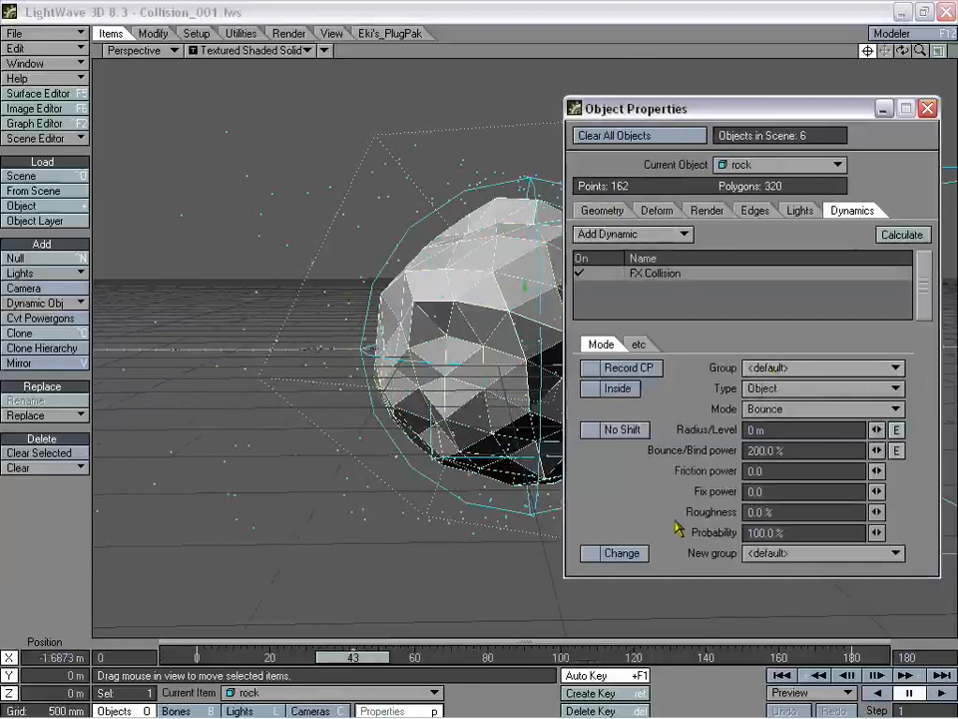
pyautogui.moveTo(743, 110); pyautogui.dragTo(185, 26)
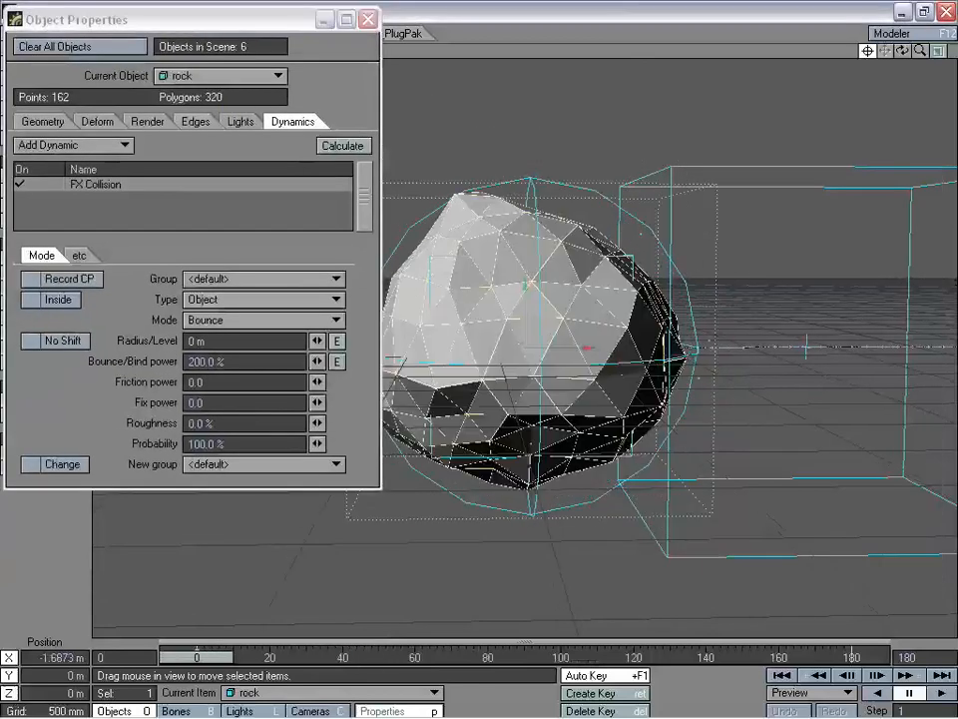
pyautogui.moveTo(239, 19); pyautogui.dragTo(210, 151)
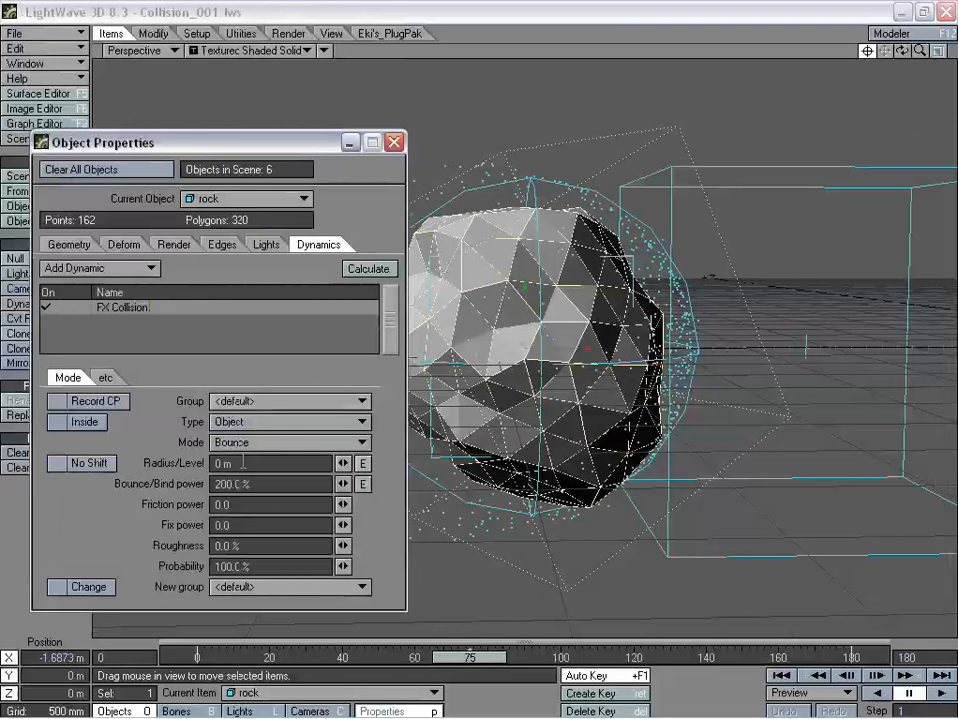
pyautogui.click(274, 403)
pyautogui.click(284, 418)
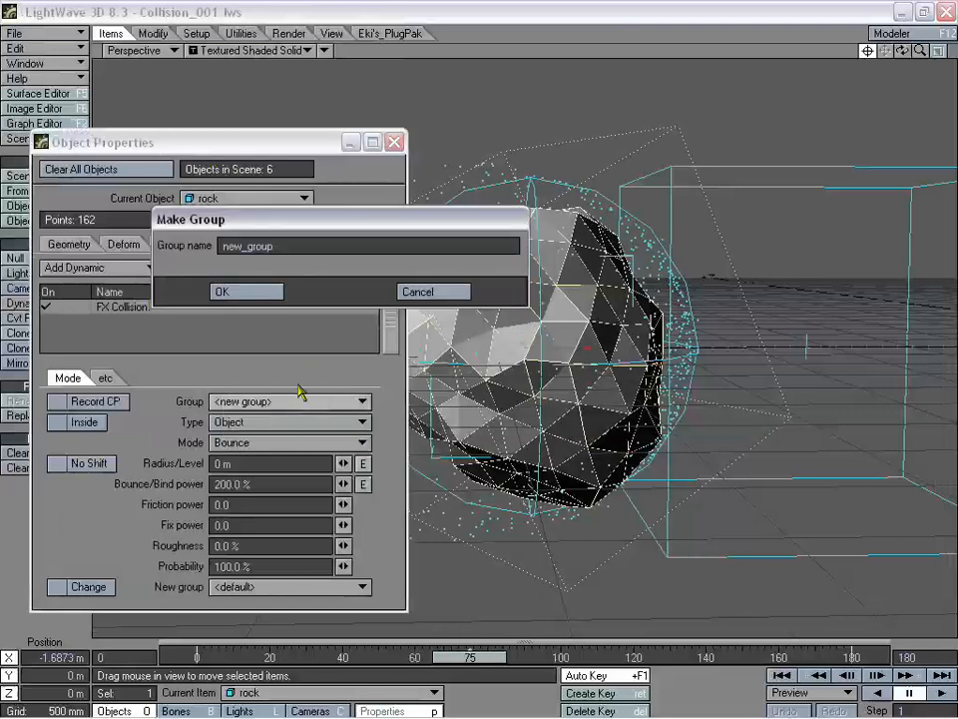
pyautogui.doubleClick(227, 246)
pyautogui.write('Main G')
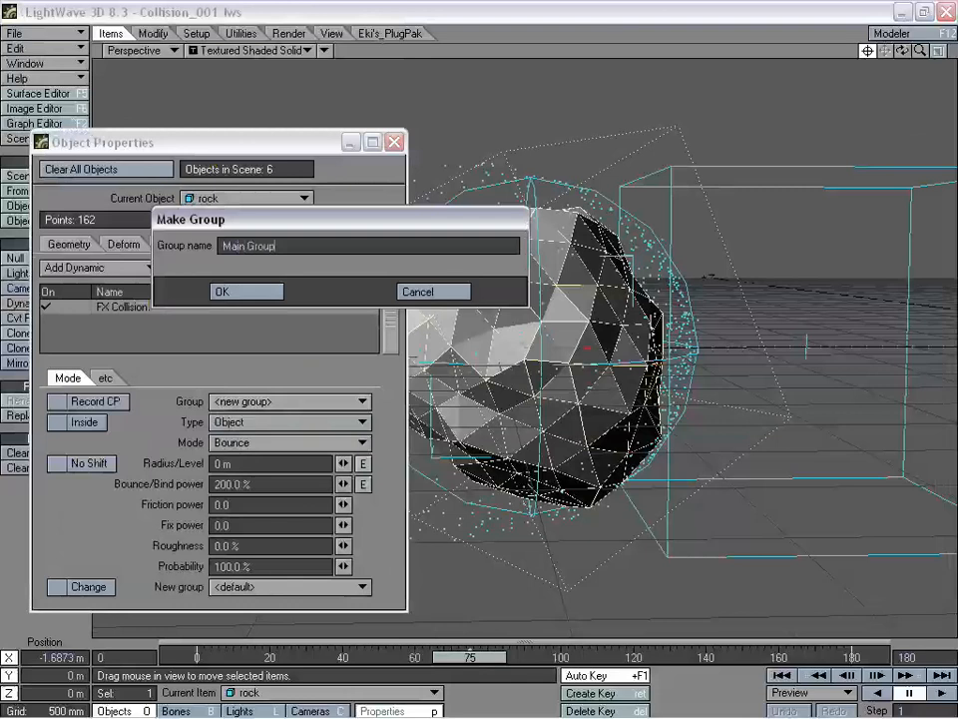
pyautogui.click(249, 291)
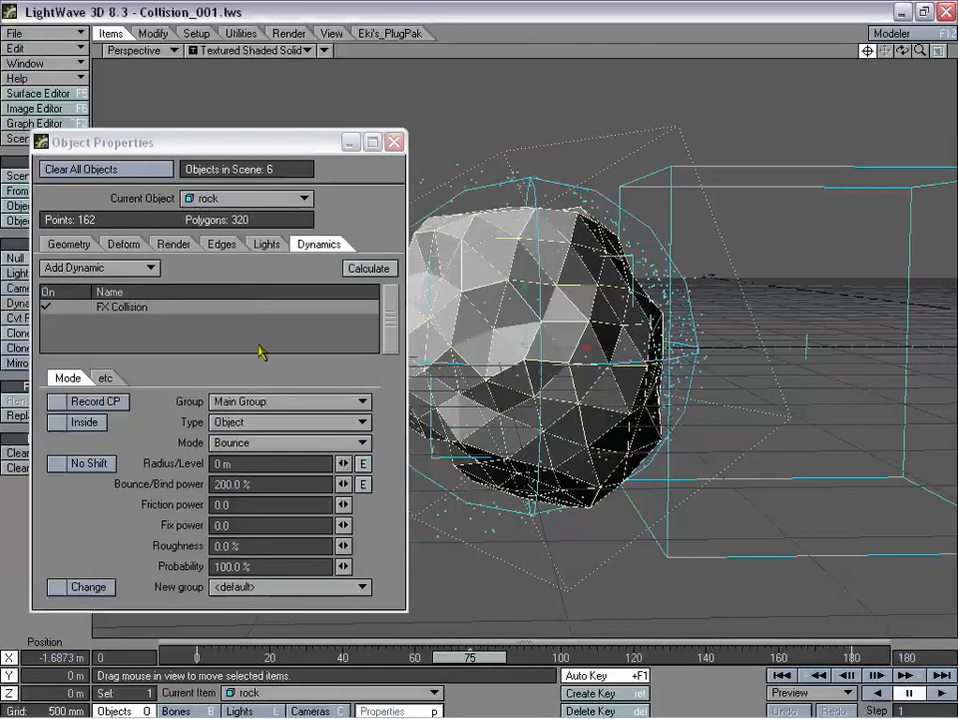
# - Assign collision (1)'s FX Collision to Main Group
pyautogui.press('Up')
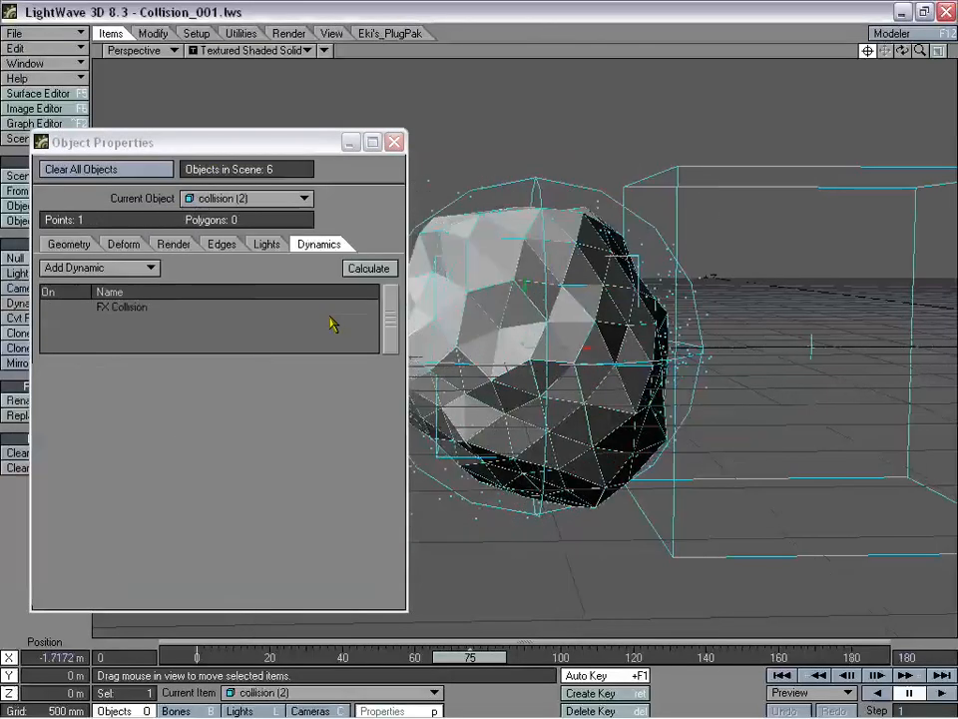
pyautogui.press('Up')
pyautogui.press('Up')
pyautogui.press('Down')
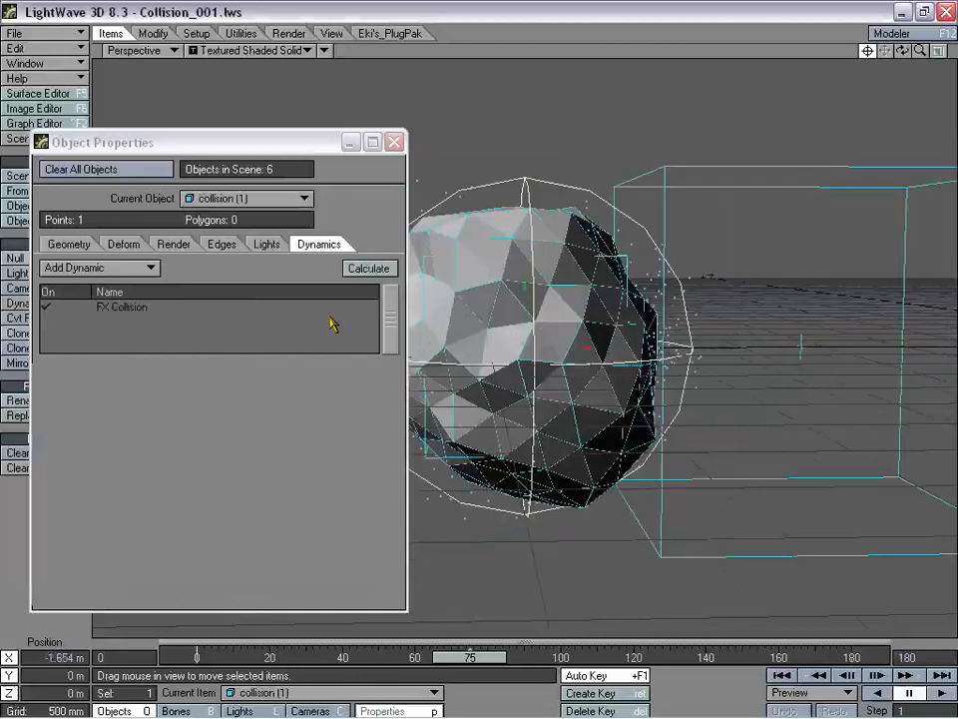
pyautogui.press('Down')
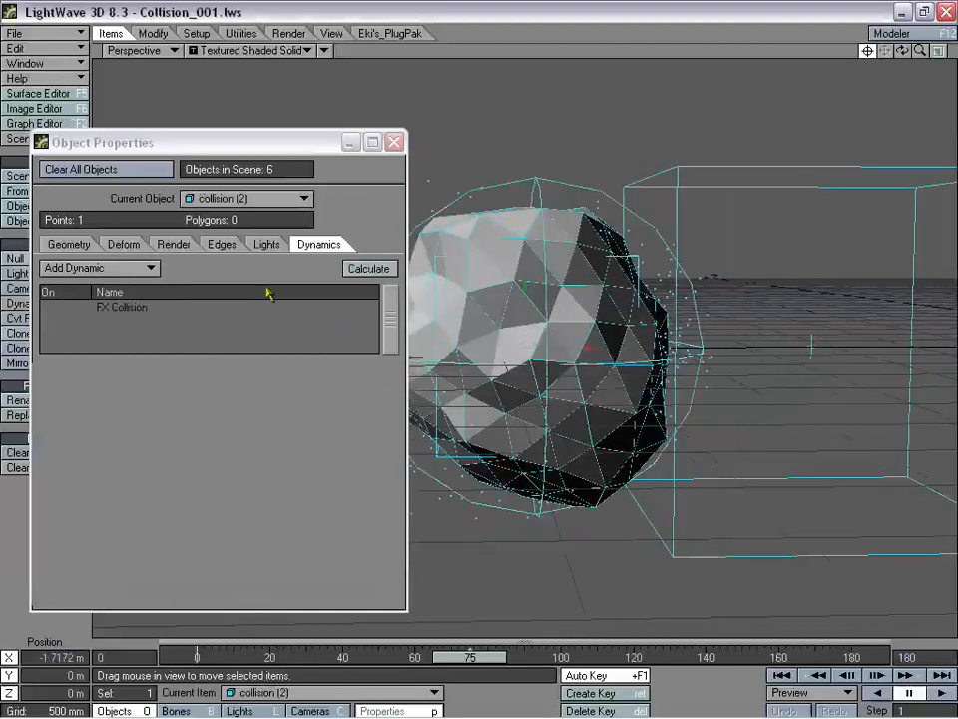
pyautogui.click(254, 197)
pyautogui.click(254, 181)
pyautogui.click(140, 307)
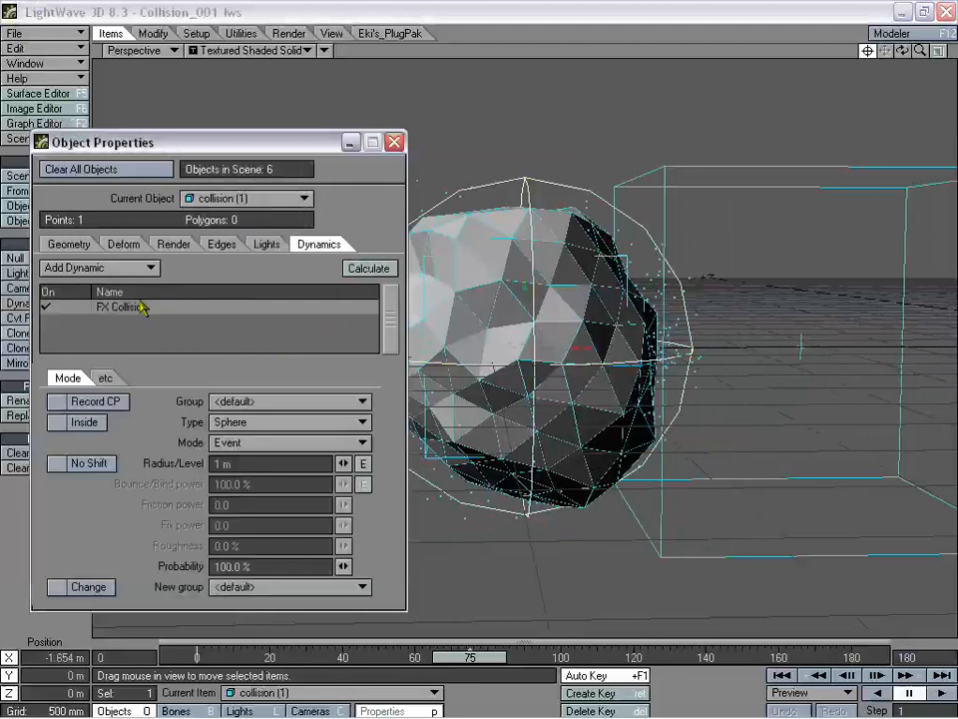
pyautogui.click(262, 401)
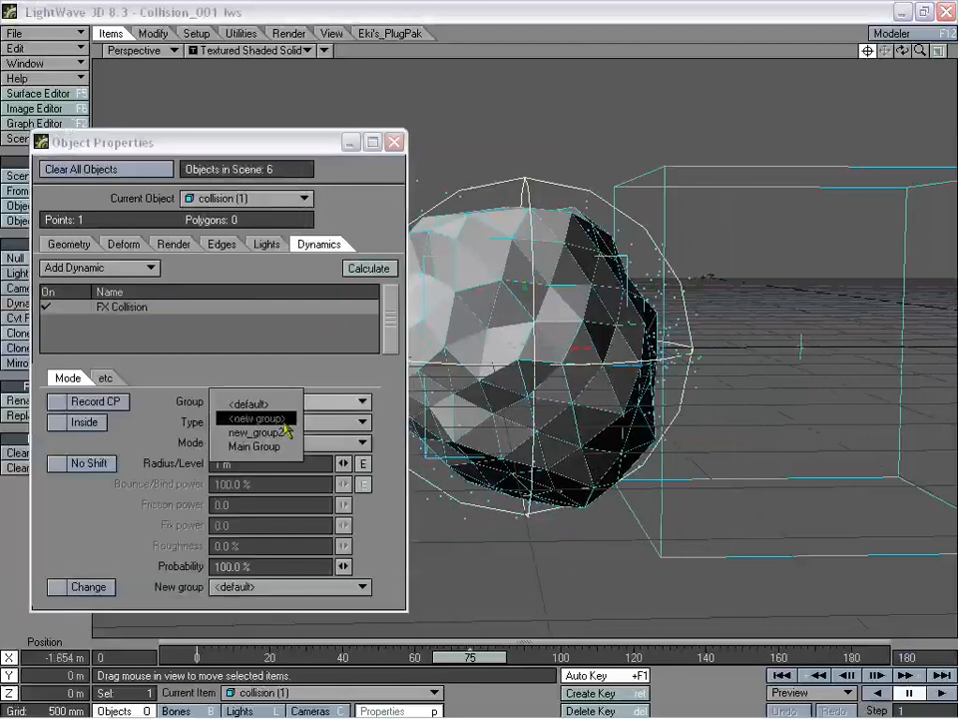
pyautogui.click(284, 446)
# - Put Emitter (1)'s FX Emitter into Main Group
pyautogui.press('Down')
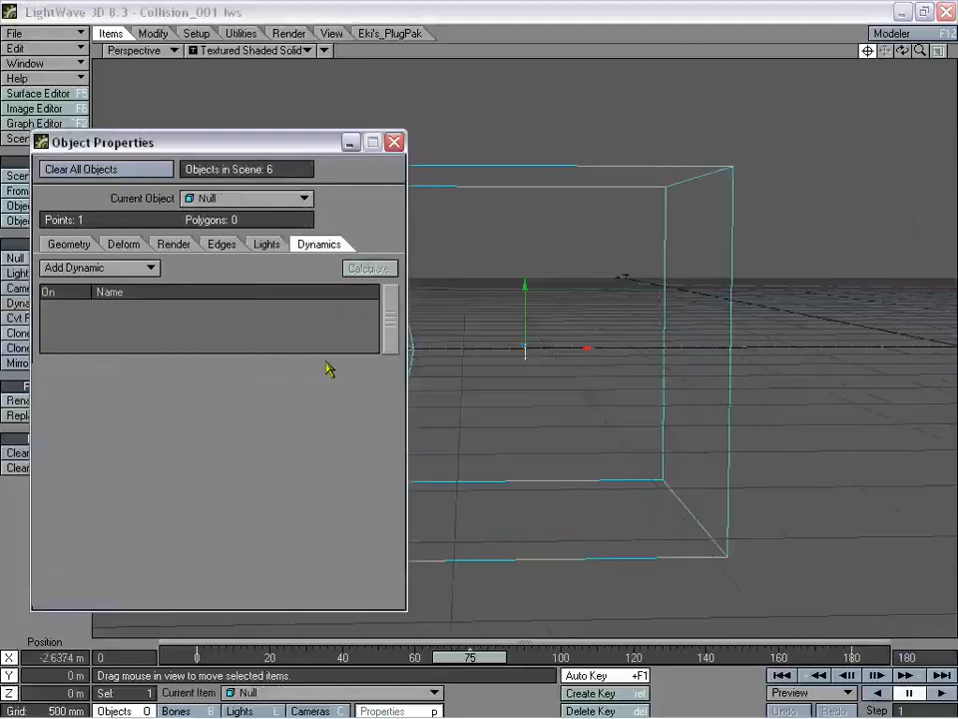
pyautogui.press('Down')
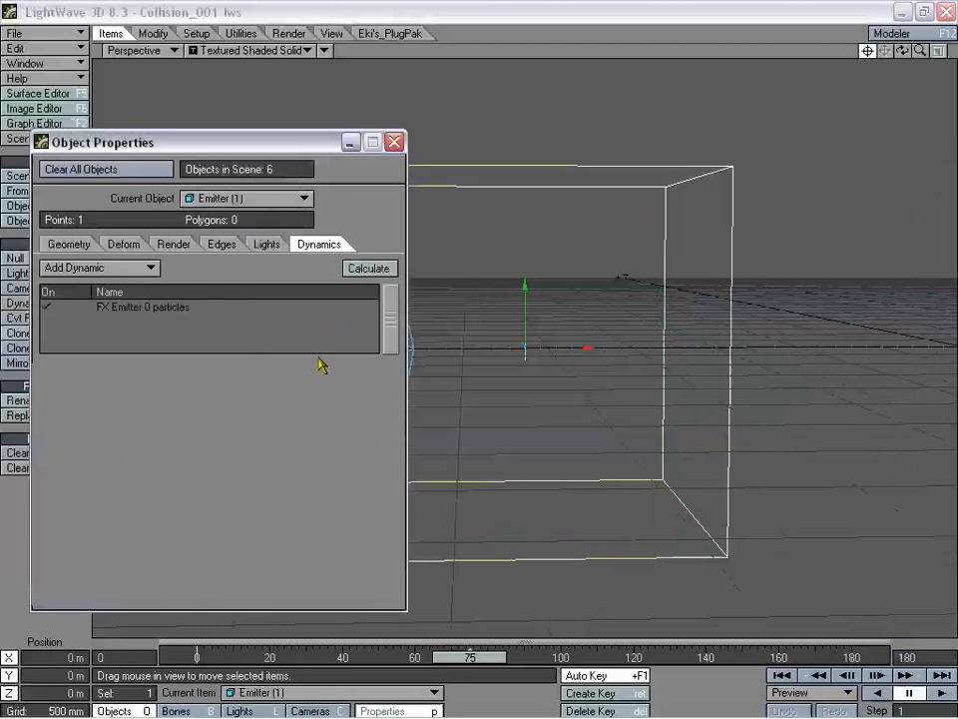
pyautogui.click(175, 310)
pyautogui.click(265, 401)
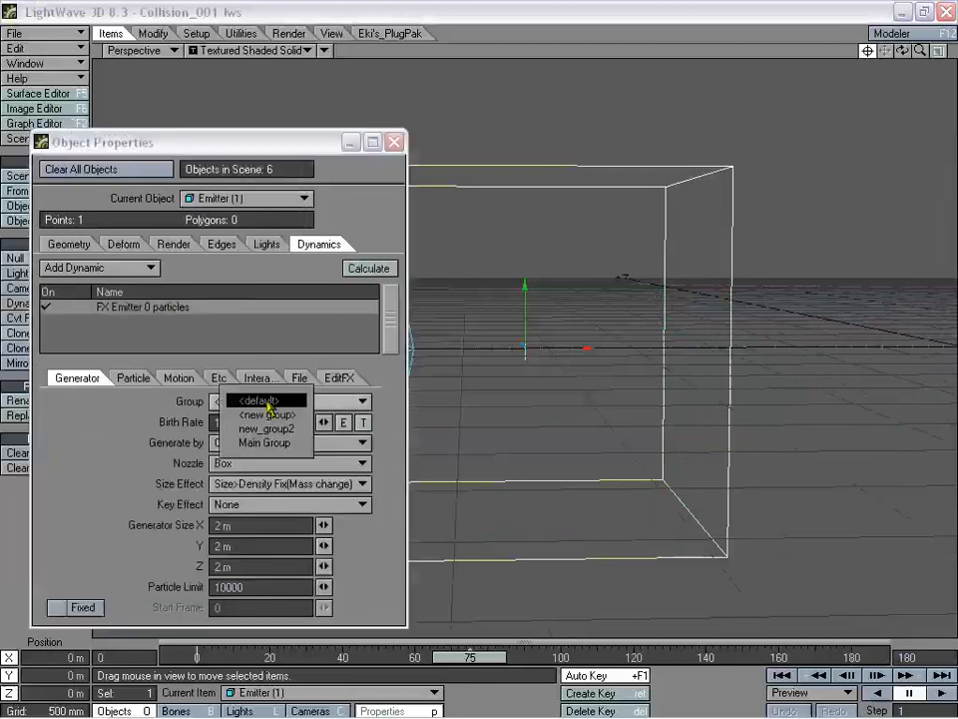
pyautogui.click(284, 442)
# - Select collision (2)'s FX Collision dynamic, then close Object Properties
pyautogui.press('Down')
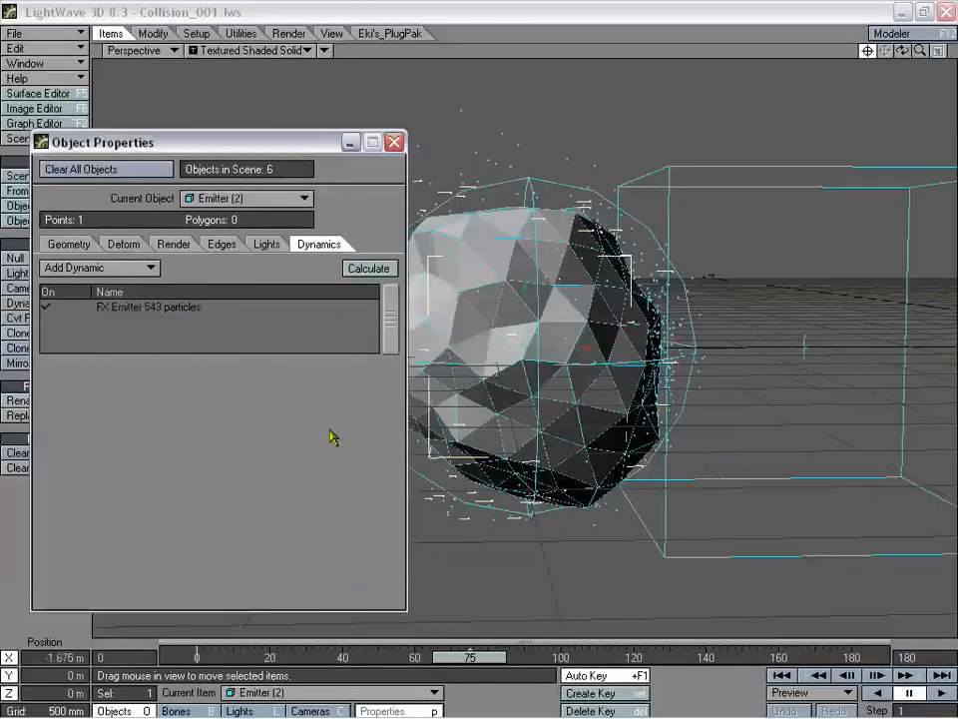
pyautogui.press('Down')
pyautogui.press('Down')
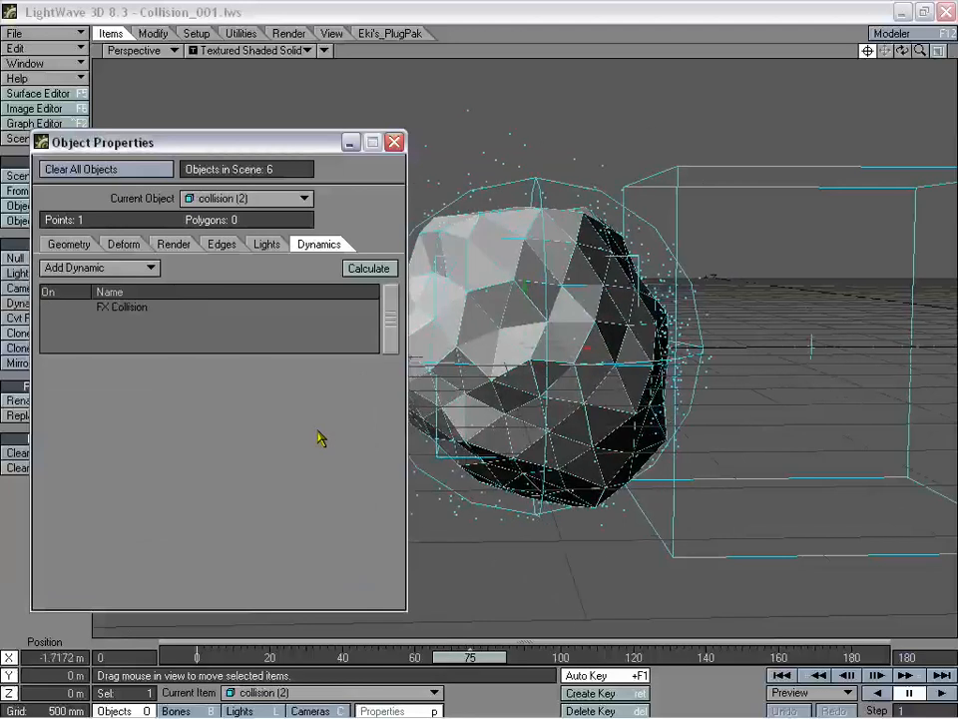
pyautogui.press('Up')
pyautogui.press('Up')
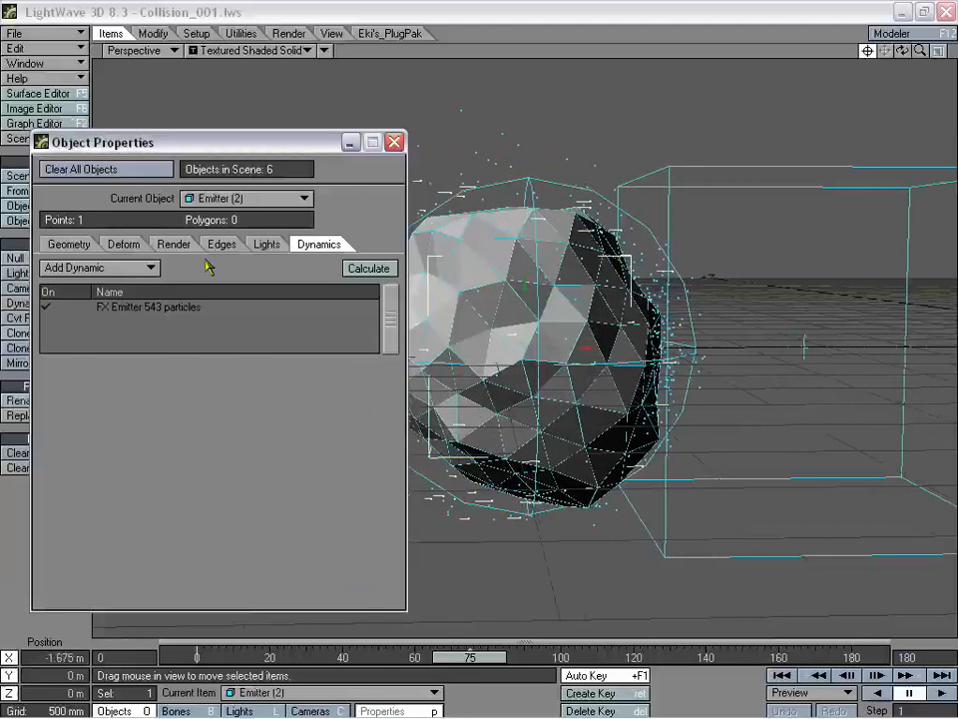
pyautogui.click(239, 198)
pyautogui.click(250, 170)
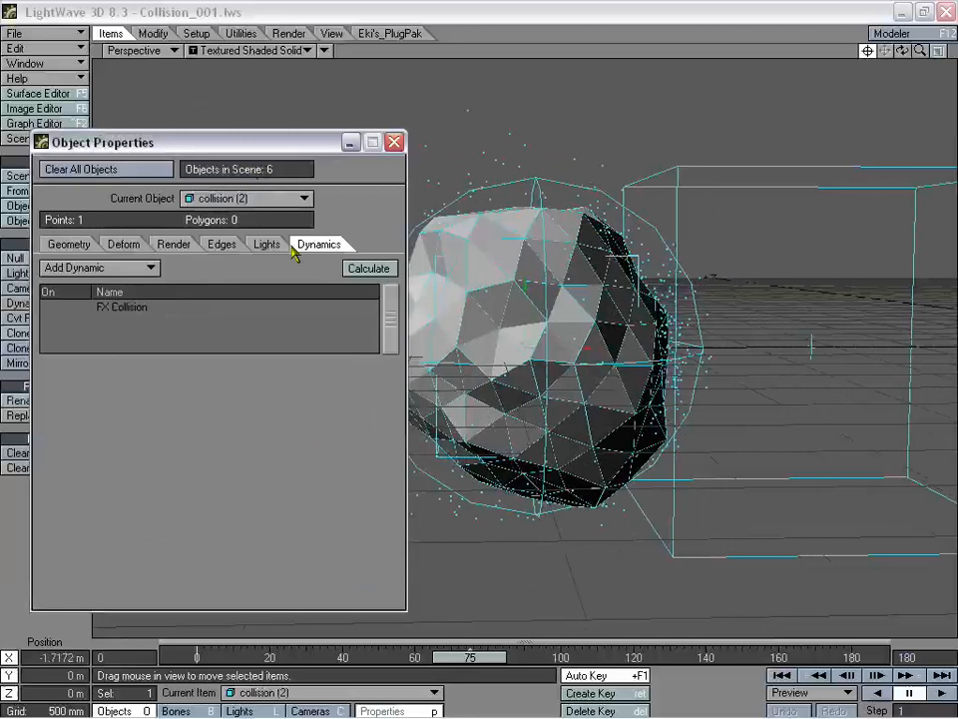
pyautogui.click(147, 309)
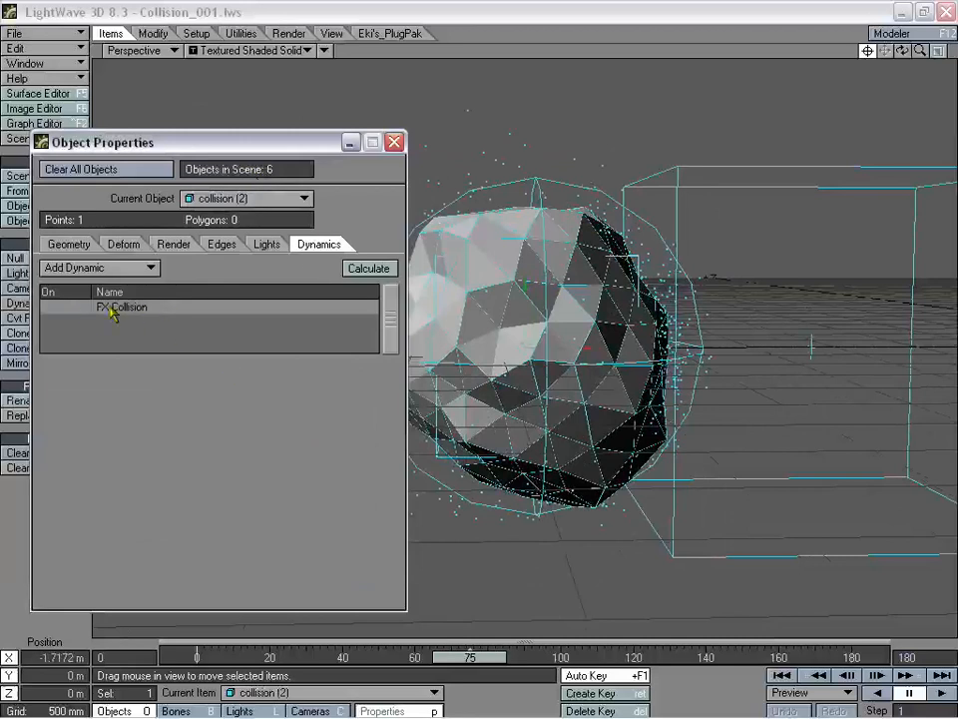
pyautogui.click(395, 142)
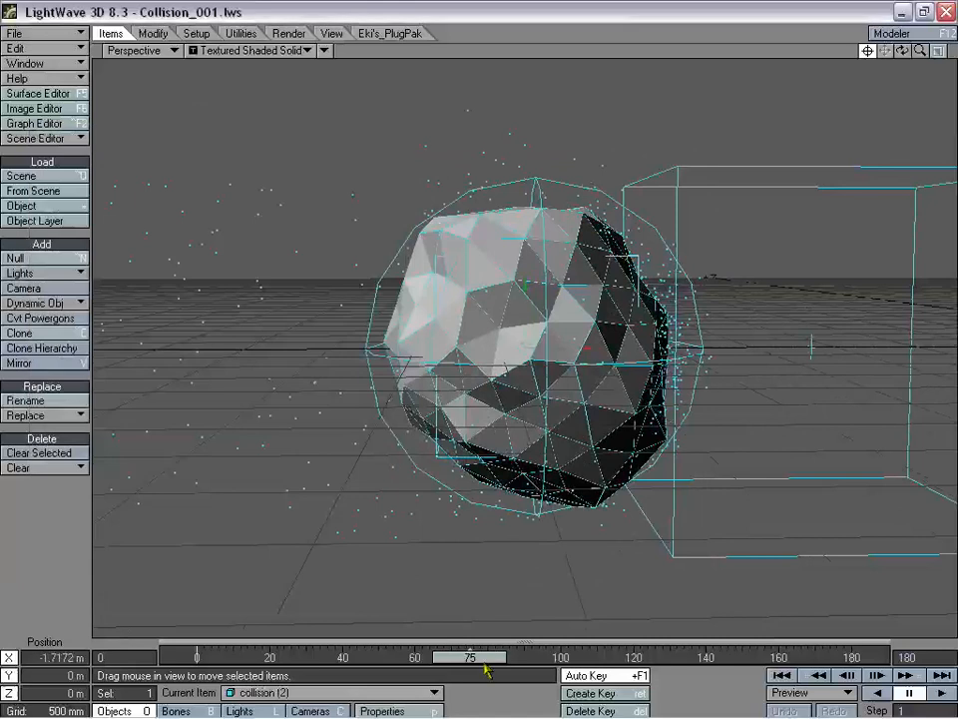
# - Go back to about frame 26 and recalculate the collision dynamics in Object Properties
pyautogui.moveTo(485, 663); pyautogui.dragTo(509, 656)
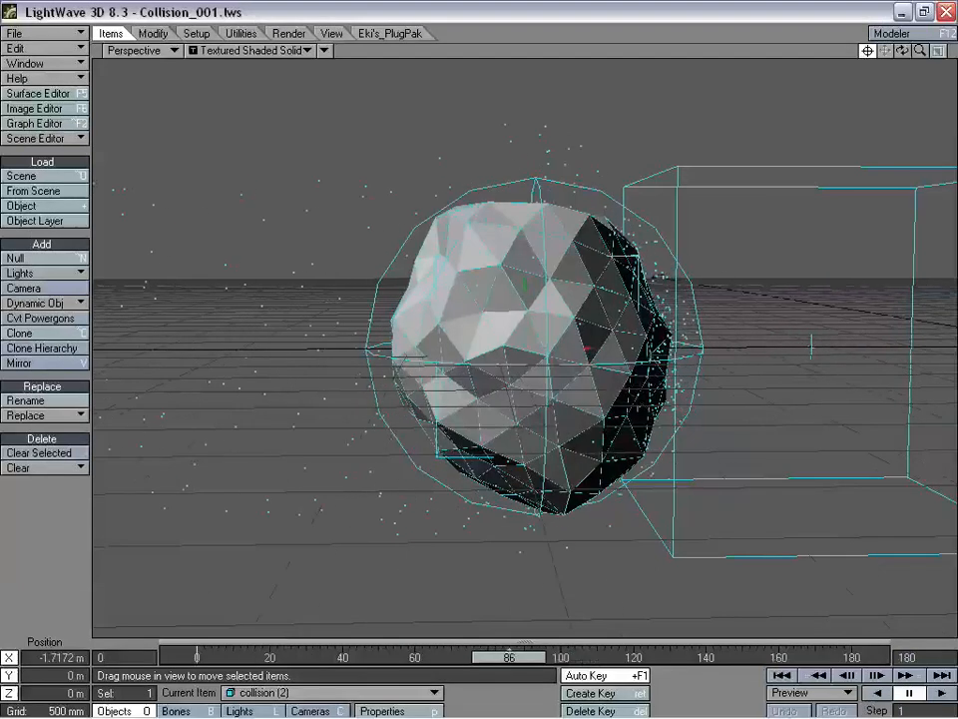
pyautogui.moveTo(381, 492); pyautogui.dragTo(337, 483, button='middle')
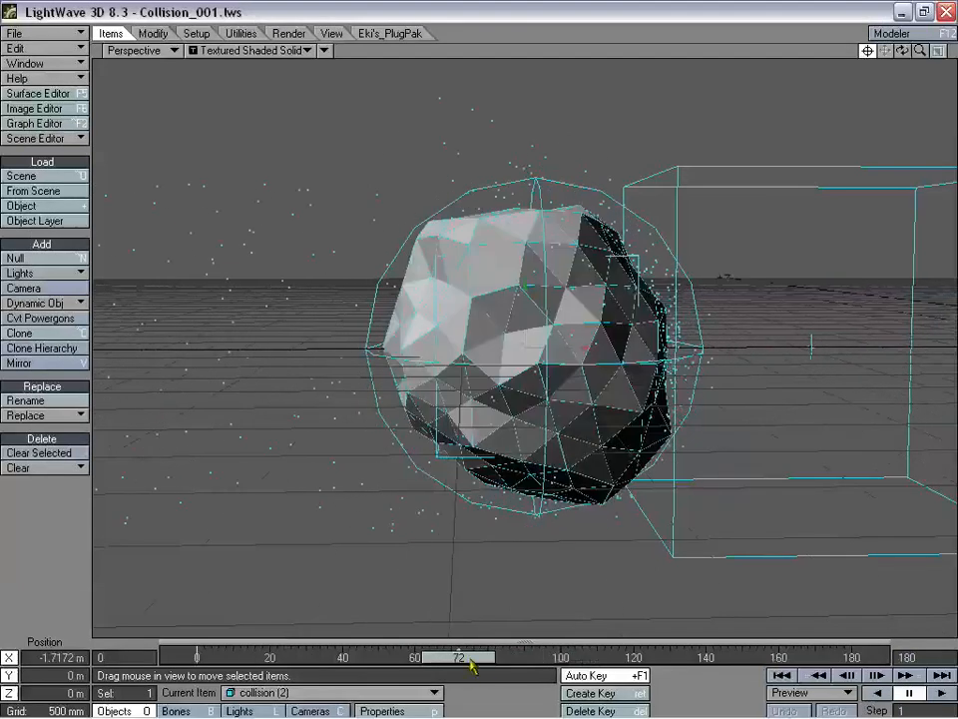
pyautogui.moveTo(470, 657); pyautogui.dragTo(290, 656)
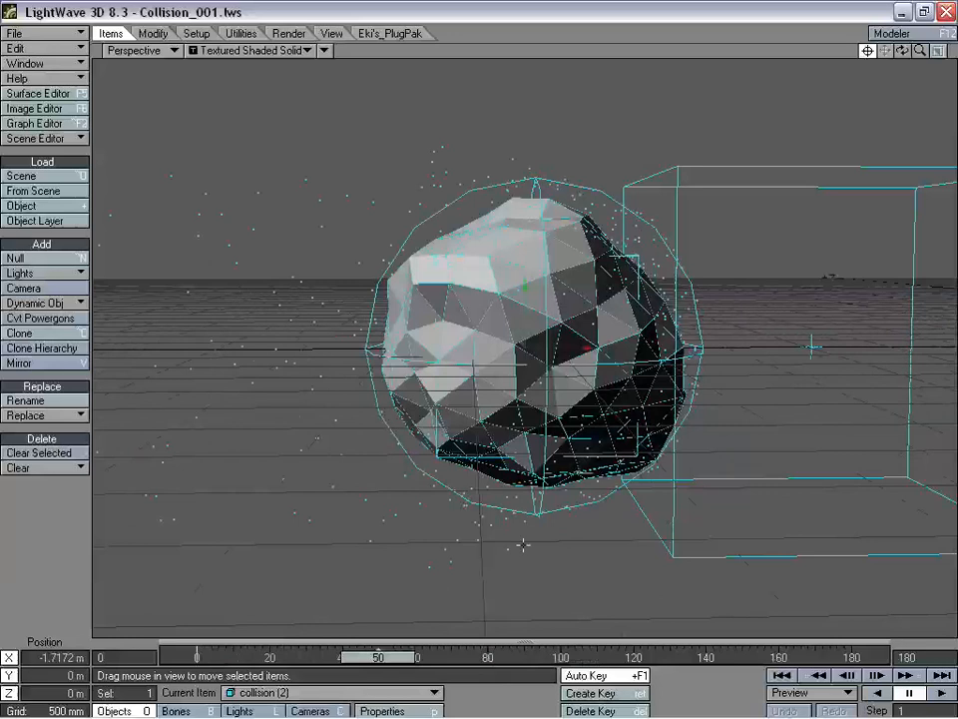
pyautogui.press('p')
pyautogui.click(367, 270)
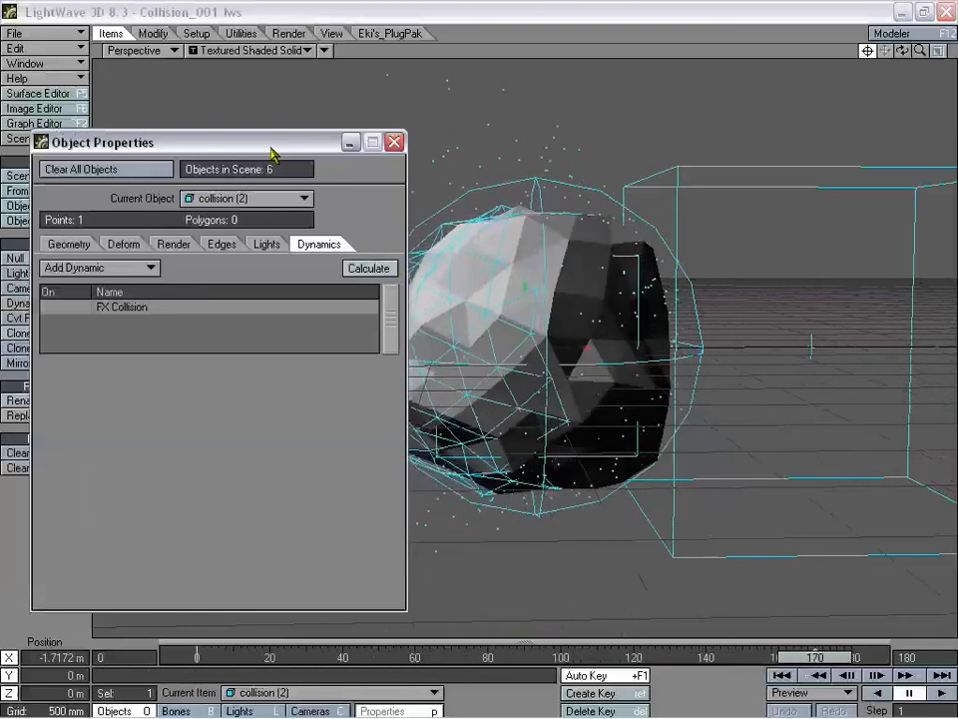
pyautogui.moveTo(271, 152); pyautogui.dragTo(695, 132)
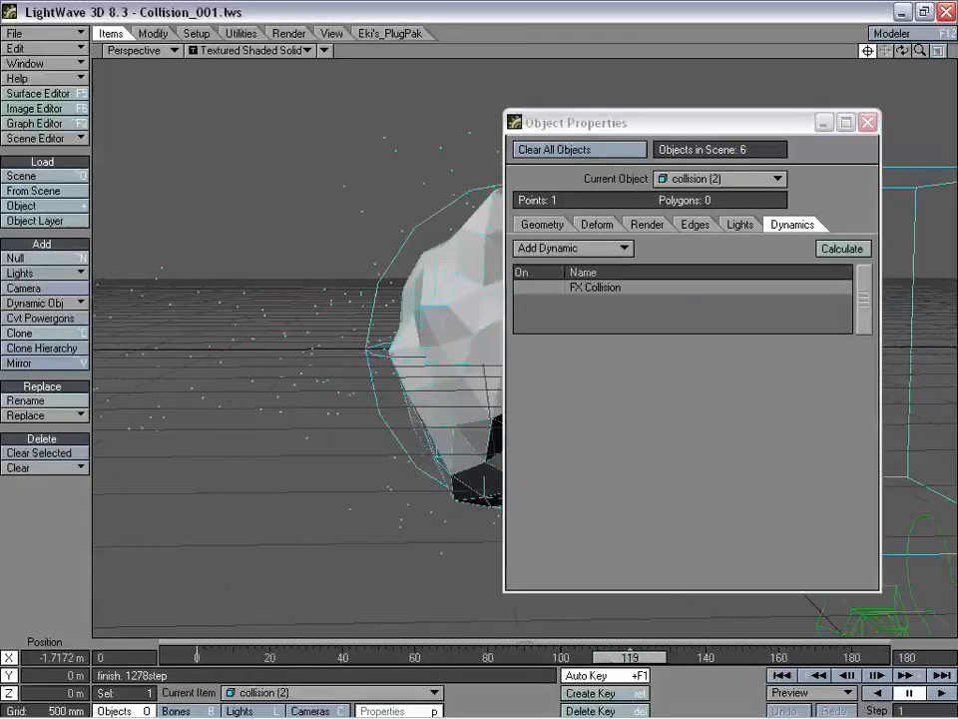
pyautogui.click(867, 122)
# - Review the bouncing particles across the timeline, then select Emitter (2)
pyautogui.moveTo(579, 659); pyautogui.dragTo(375, 659)
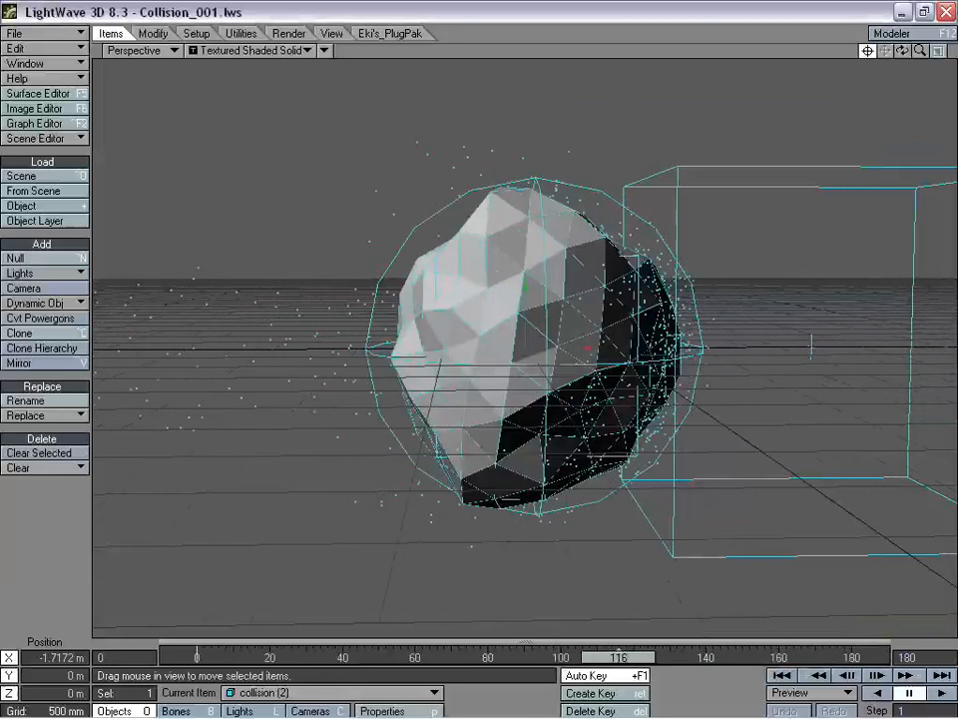
pyautogui.moveTo(619, 659); pyautogui.dragTo(601, 659)
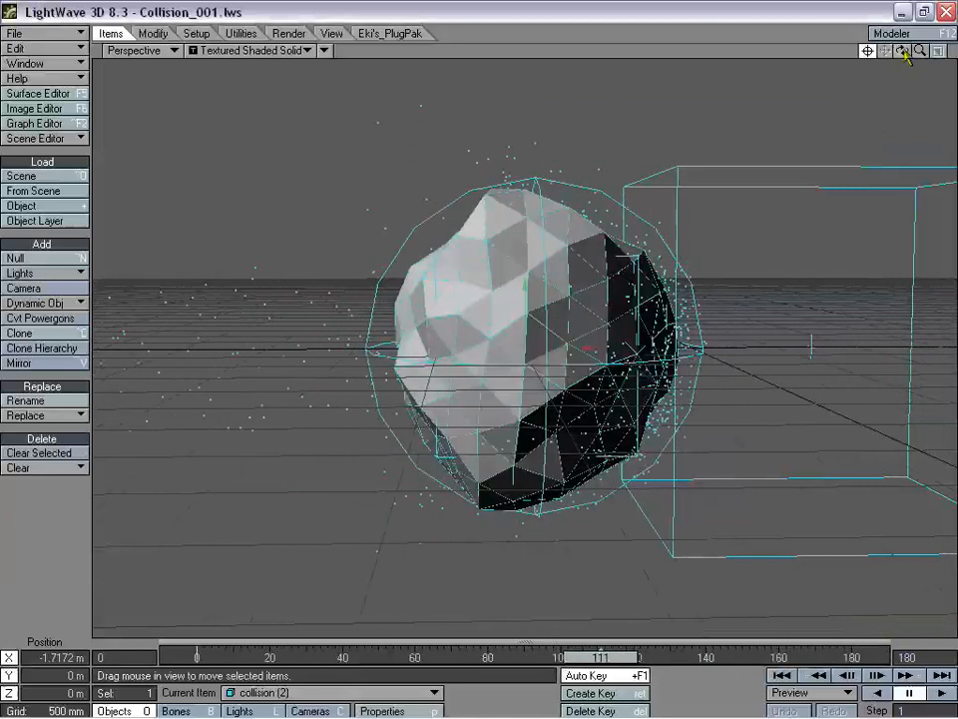
pyautogui.moveTo(920, 51); pyautogui.dragTo(681, 242)
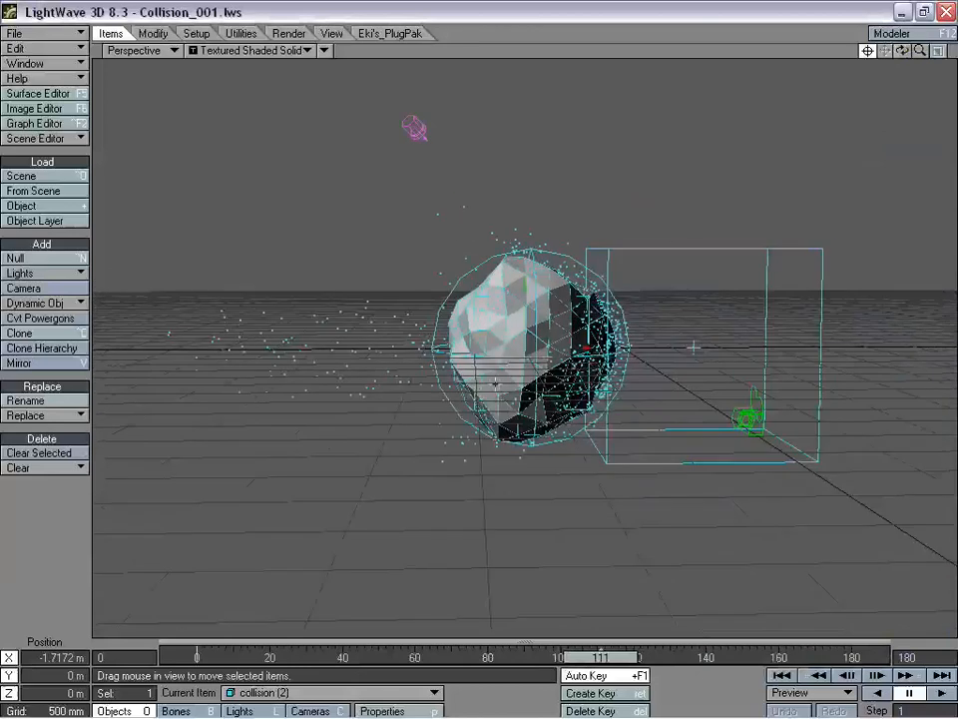
pyautogui.moveTo(600, 657); pyautogui.dragTo(516, 656)
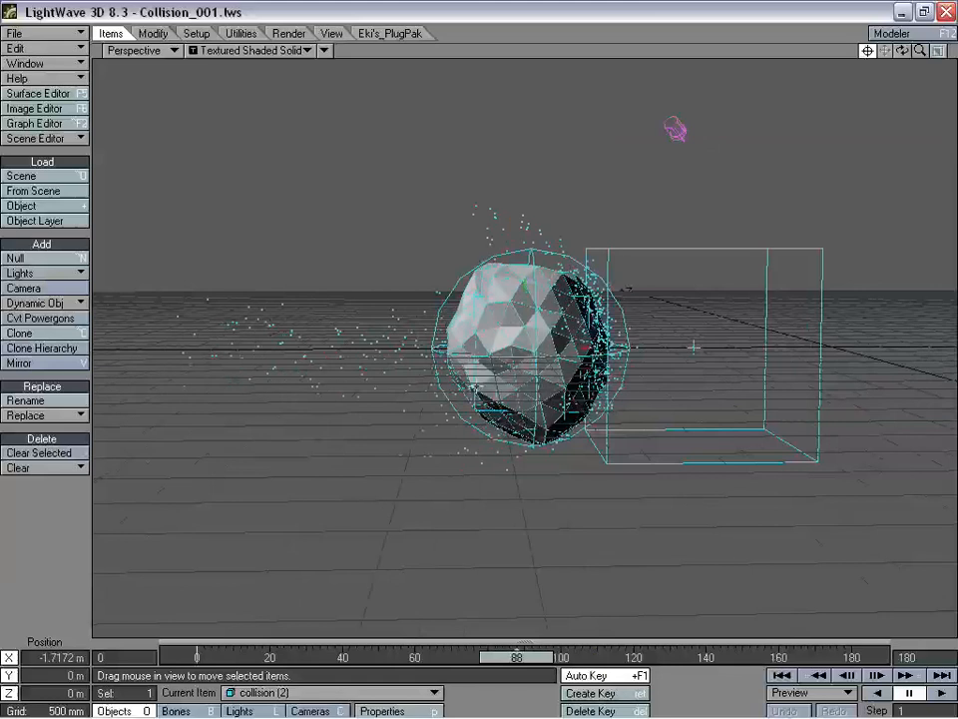
pyautogui.click(476, 389)
# - Set Emitter (2)'s particle Life Time to 180 frames and close Object Properties
pyautogui.press('p')
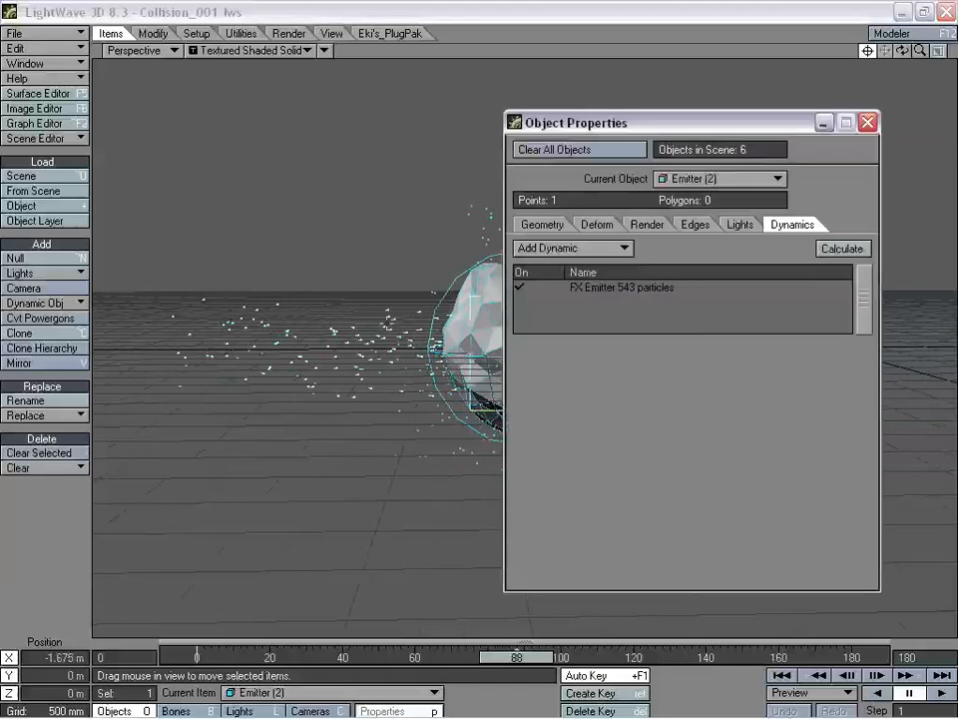
pyautogui.doubleClick(618, 287)
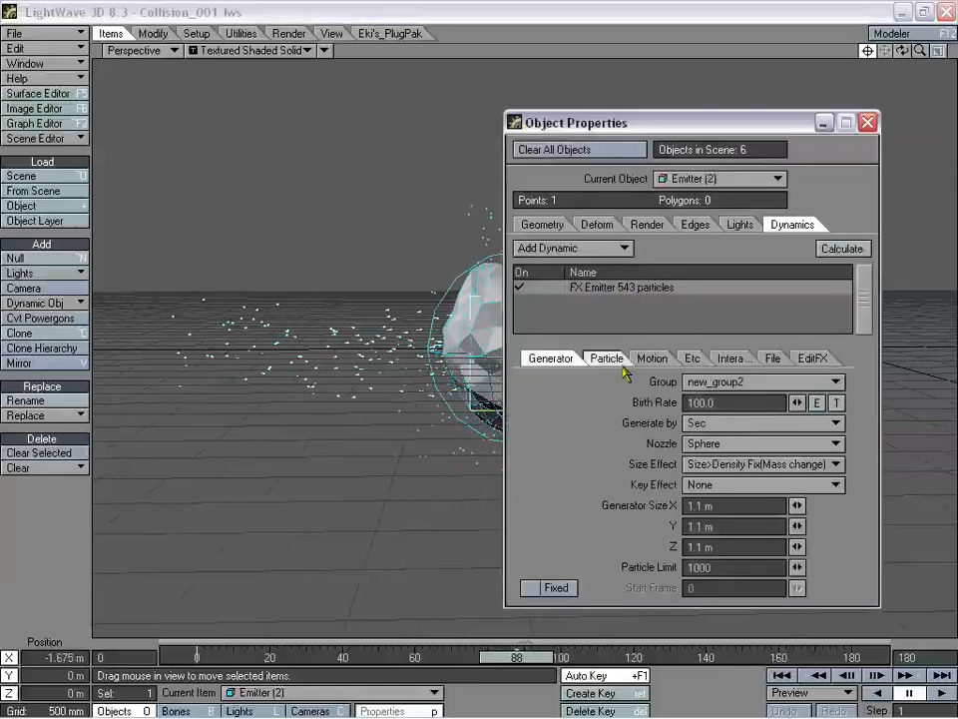
pyautogui.click(604, 360)
pyautogui.moveTo(724, 506); pyautogui.dragTo(638, 505)
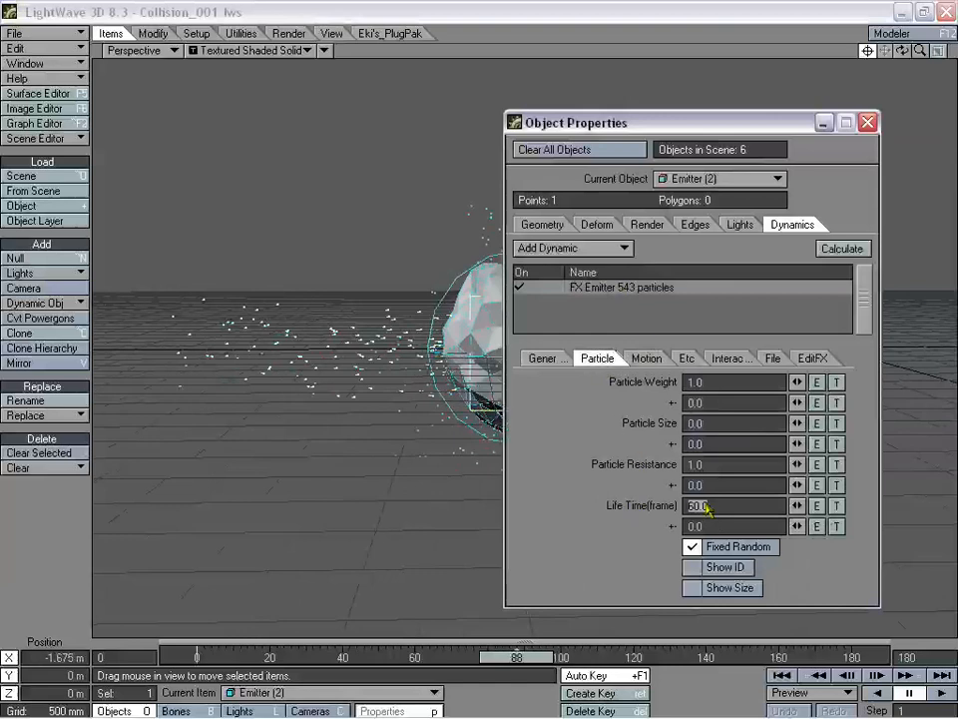
pyautogui.write('180')
pyautogui.press('Return')
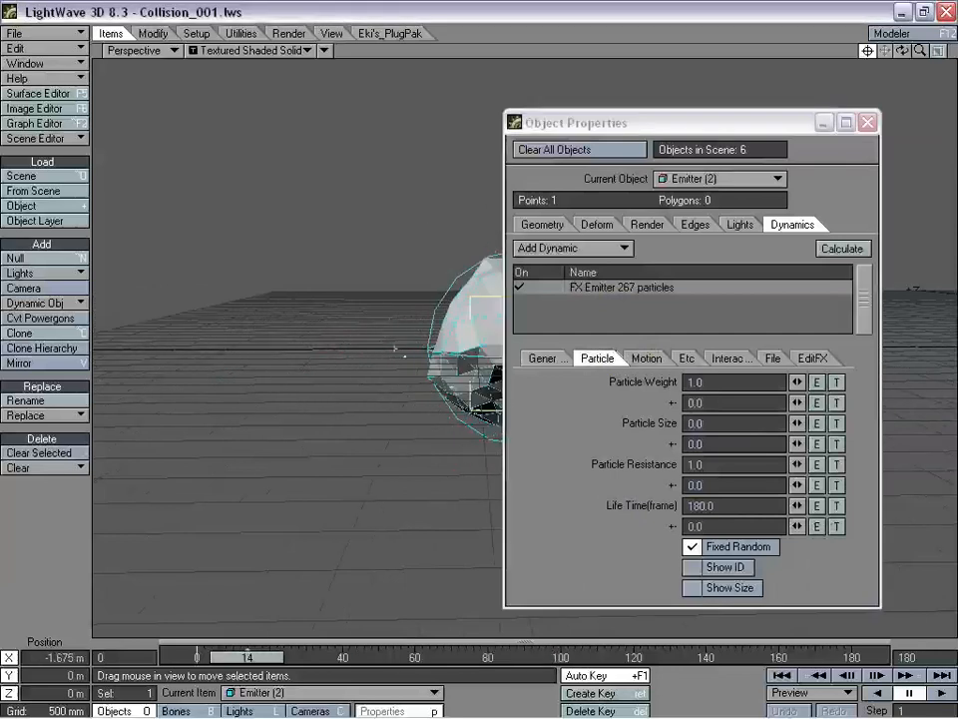
pyautogui.click(867, 122)
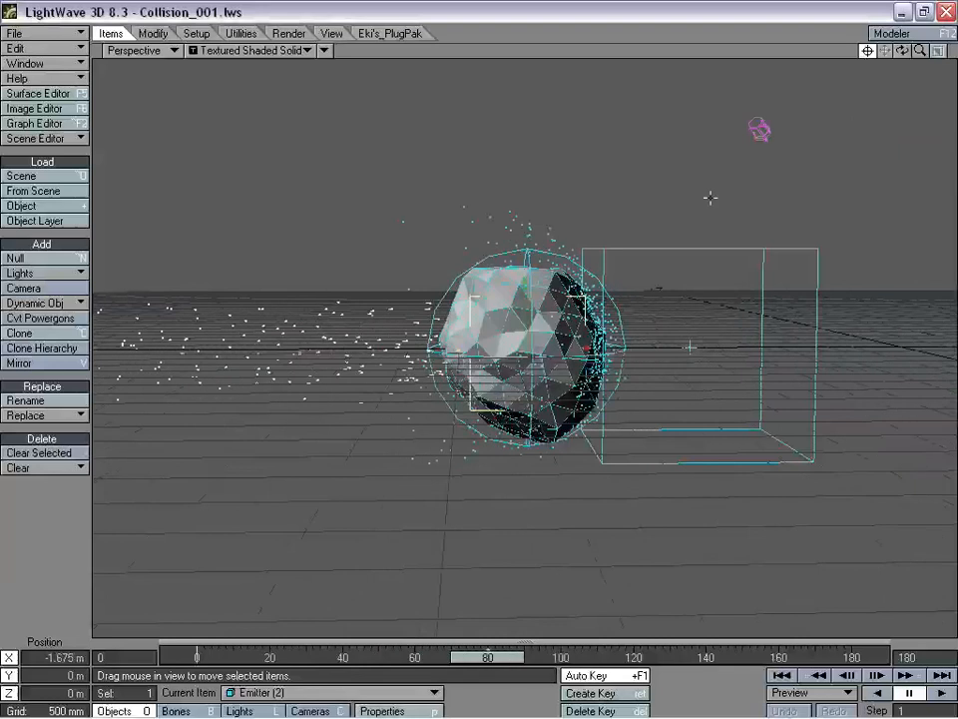
pyautogui.moveTo(898, 56); pyautogui.dragTo(896, 57)
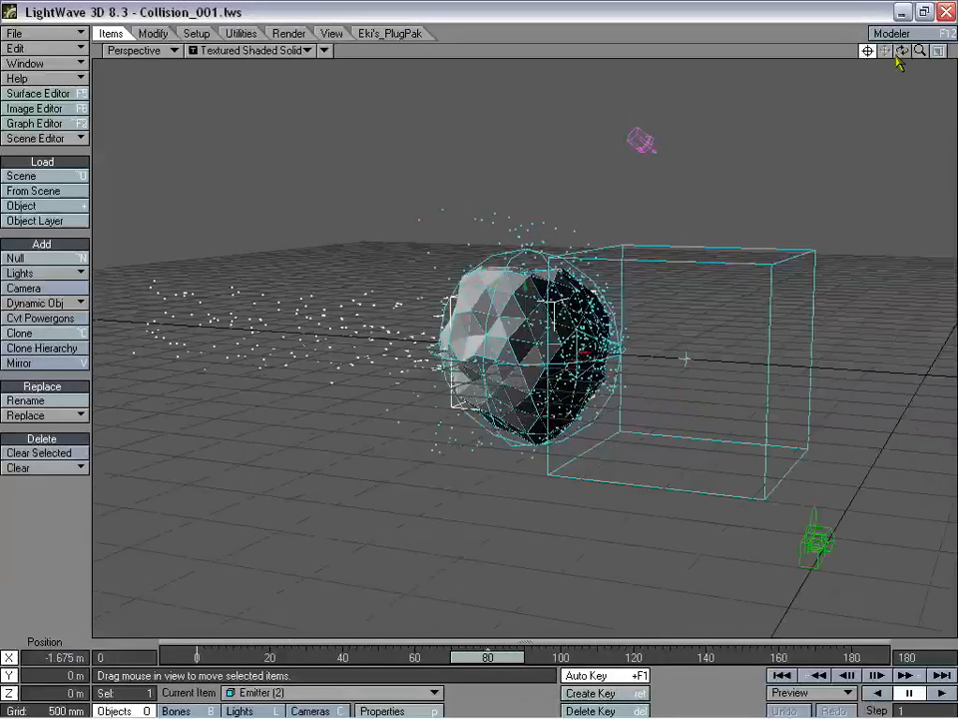
pyautogui.moveTo(508, 659); pyautogui.dragTo(349, 659)
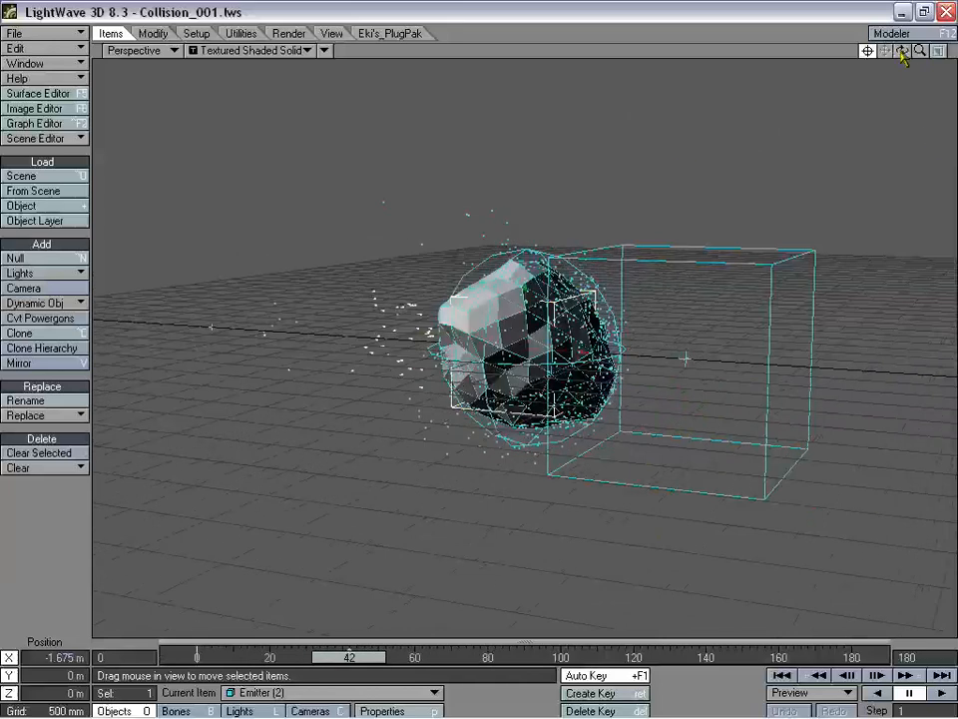
pyautogui.moveTo(902, 52); pyautogui.dragTo(854, 54)
pyautogui.moveTo(922, 51)
pyautogui.mouseDown()
pyautogui.moveTo(944, 51)
pyautogui.moveTo(904, 51)
pyautogui.mouseUp()
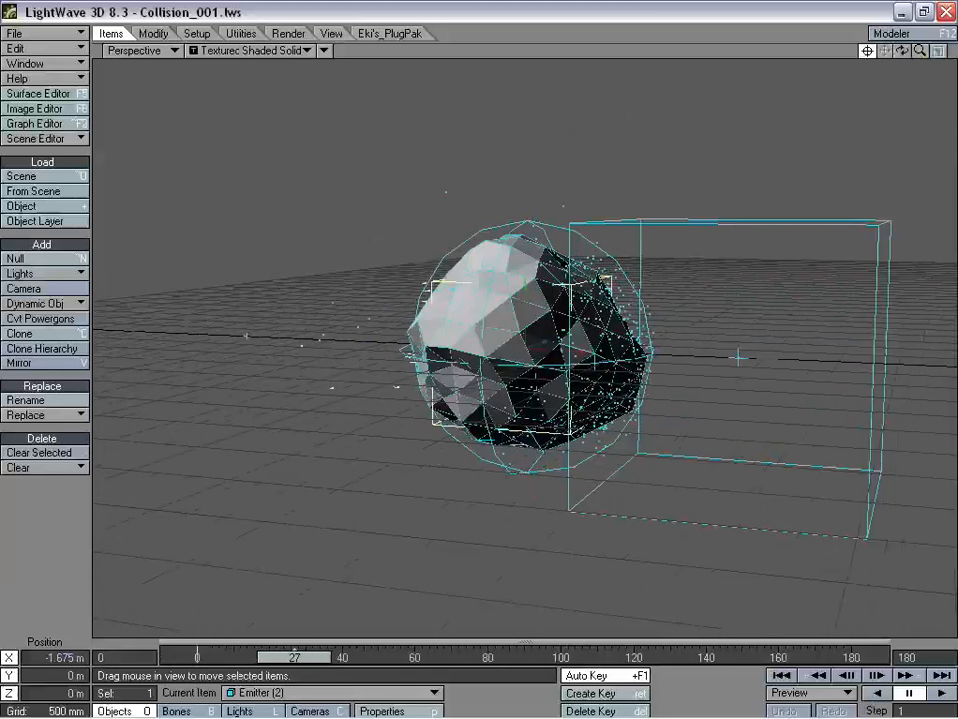
pyautogui.moveTo(919, 52); pyautogui.dragTo(921, 52)
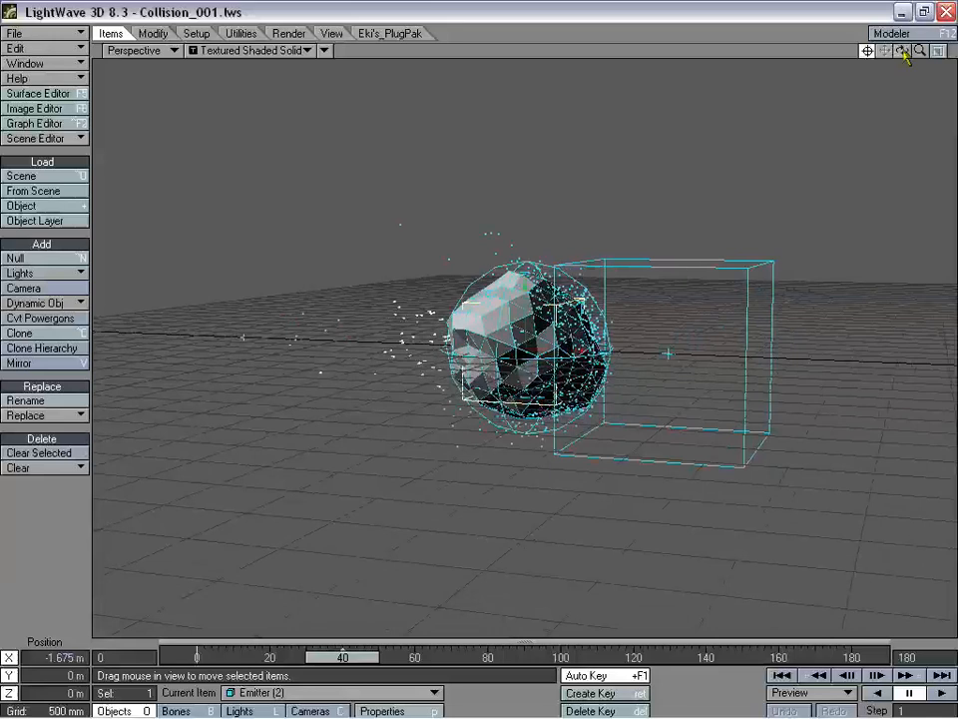
pyautogui.moveTo(918, 52); pyautogui.dragTo(919, 52)
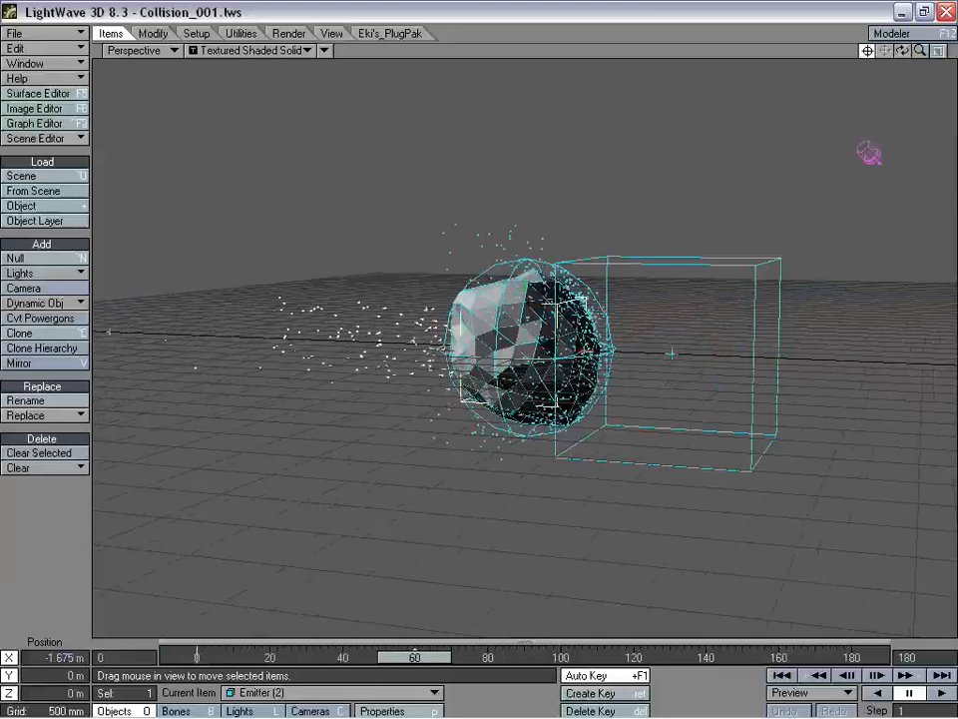
pyautogui.moveTo(901, 55); pyautogui.dragTo(928, 66)
pyautogui.click(721, 235)
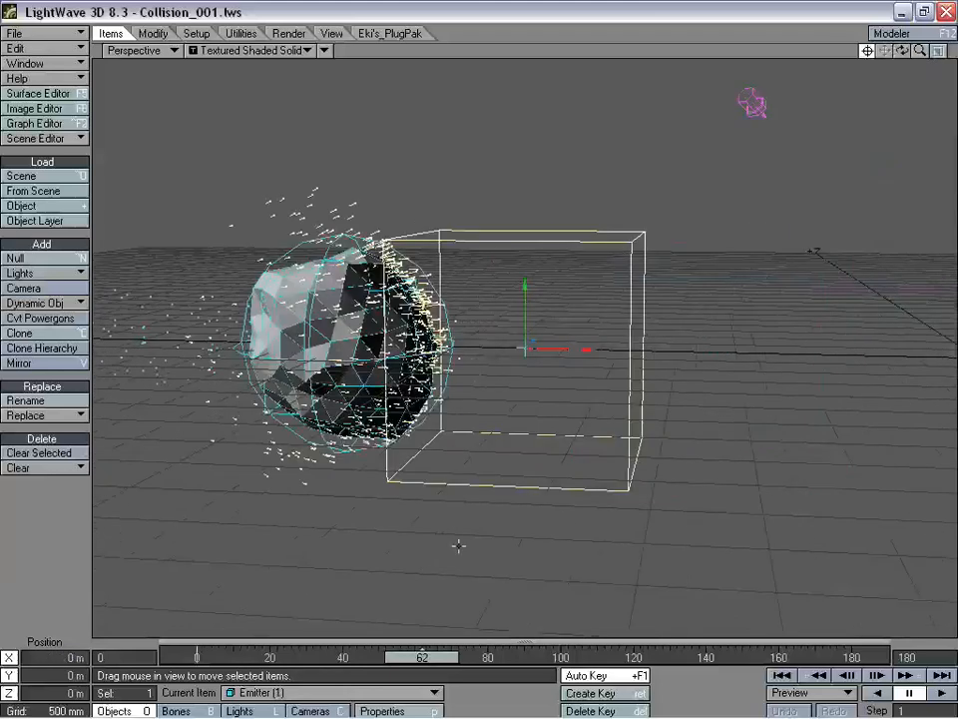
pyautogui.moveTo(921, 52); pyautogui.dragTo(897, 51)
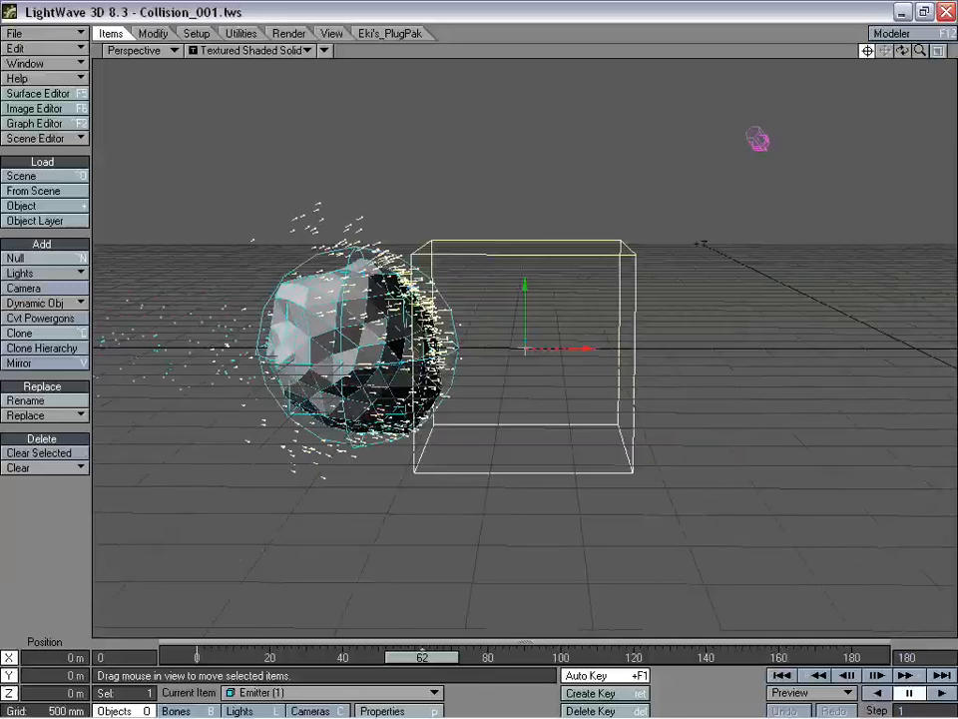
pyautogui.moveTo(423, 657); pyautogui.dragTo(372, 657)
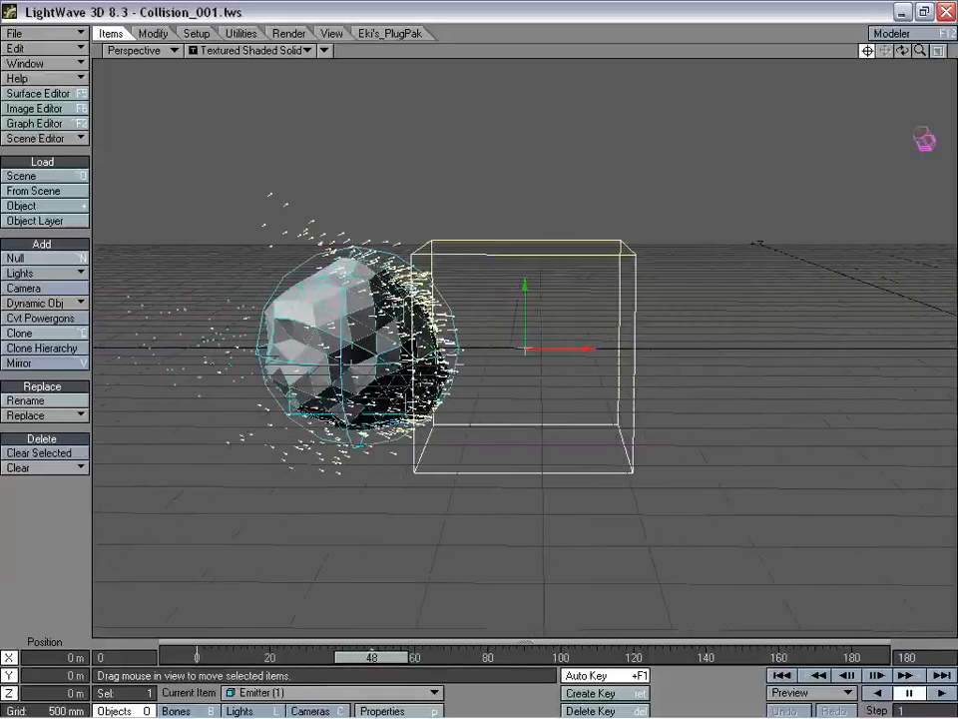
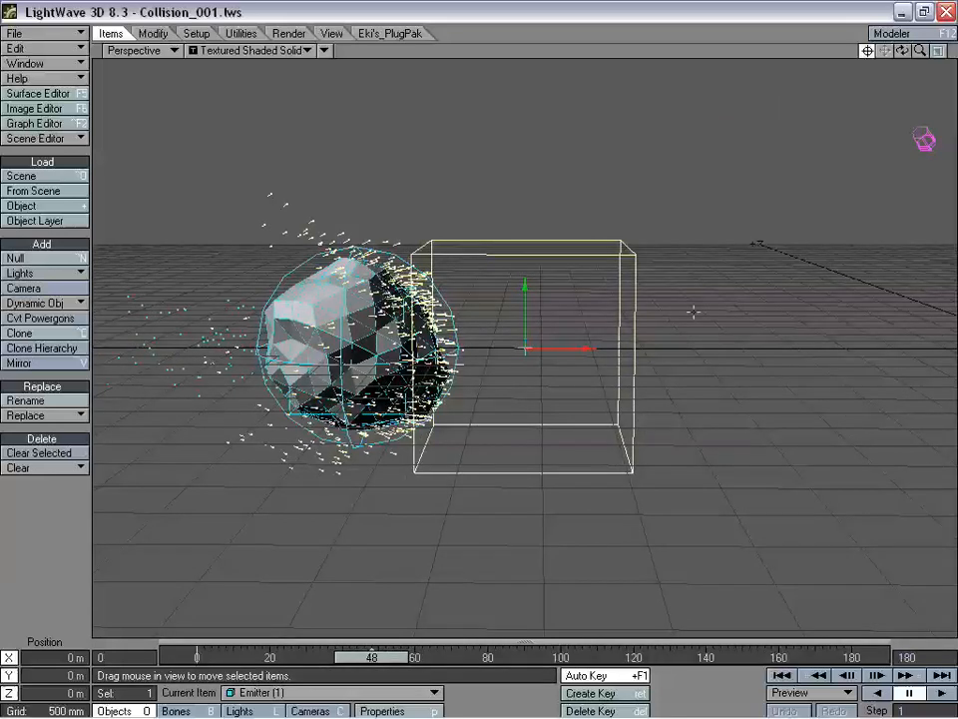
# - Select the collision sphere and scrub the timeline to watch particles bounce, ending near frame 40
pyautogui.click(440, 293)
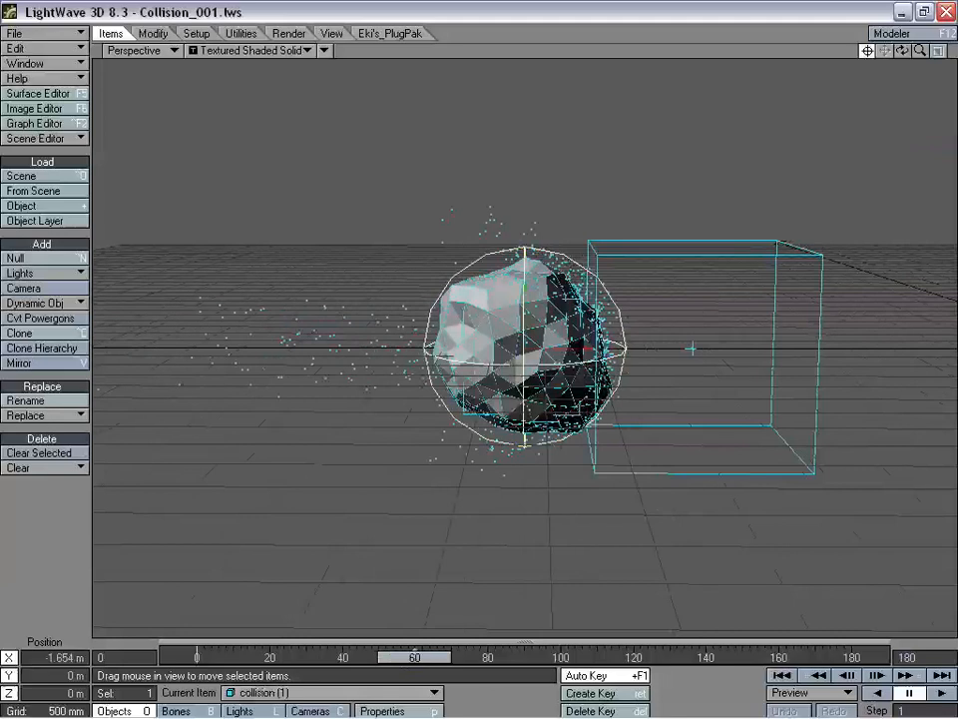
pyautogui.moveTo(427, 666); pyautogui.dragTo(525, 659)
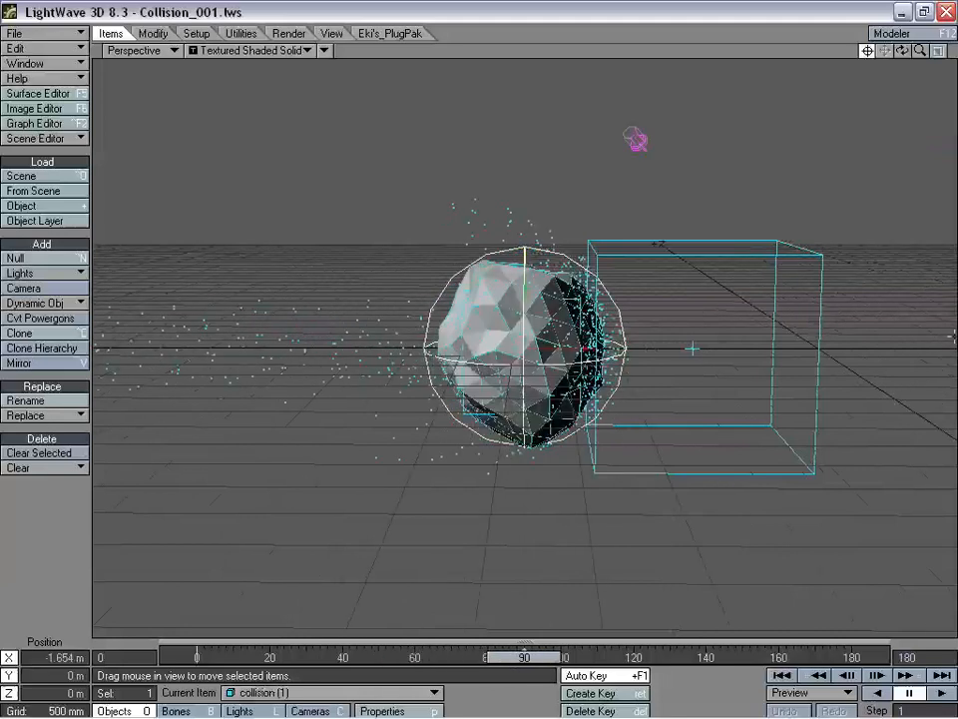
pyautogui.moveTo(546, 659); pyautogui.dragTo(404, 657)
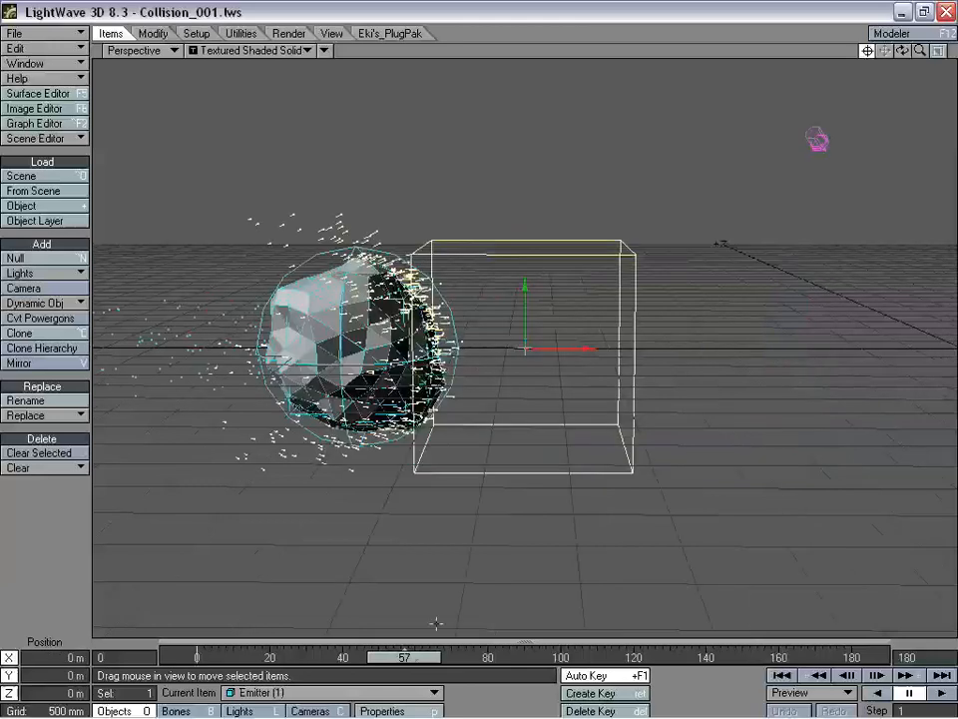
pyautogui.moveTo(404, 657); pyautogui.dragTo(342, 657)
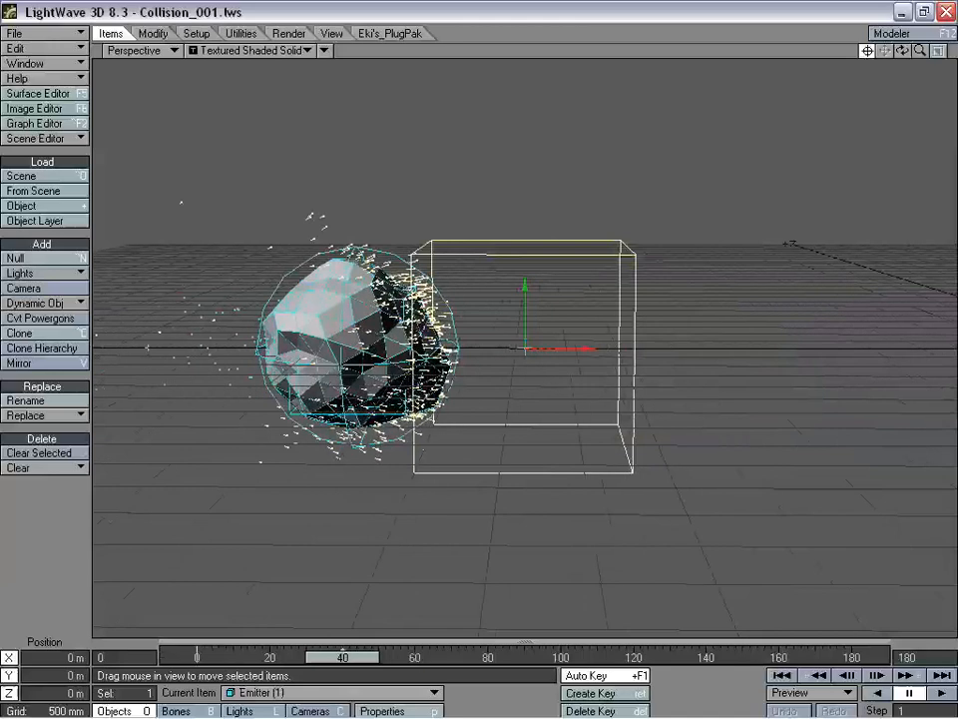
# - Make Emitter (1)'s FX Emitter use a Fixed start frame, adjust the start frame value, and close the panel
pyautogui.press('p')
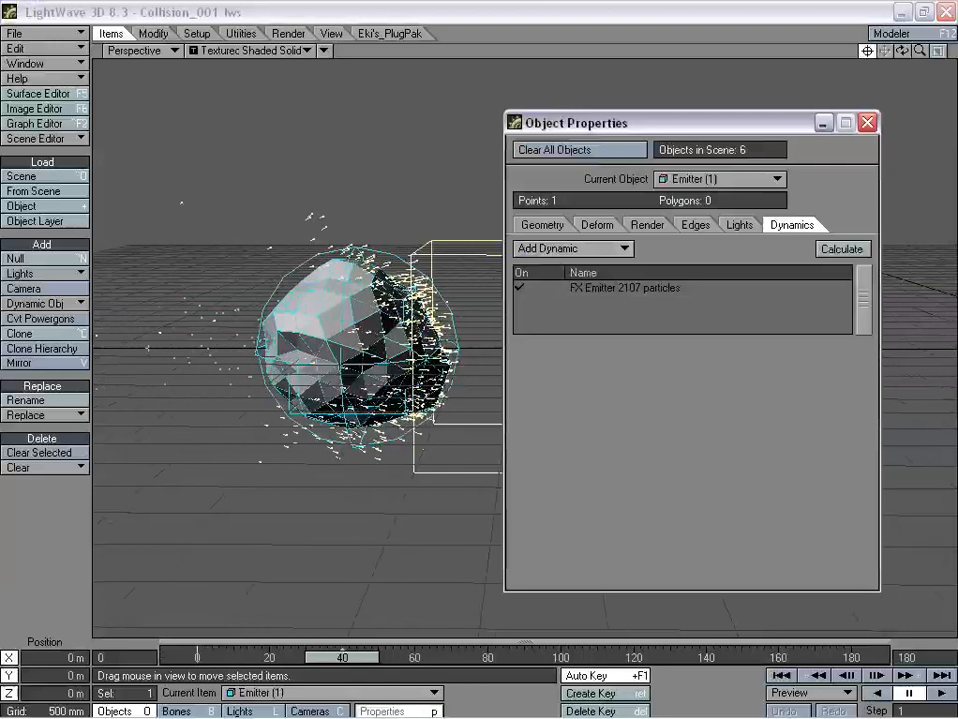
pyautogui.click(634, 287)
pyautogui.click(557, 588)
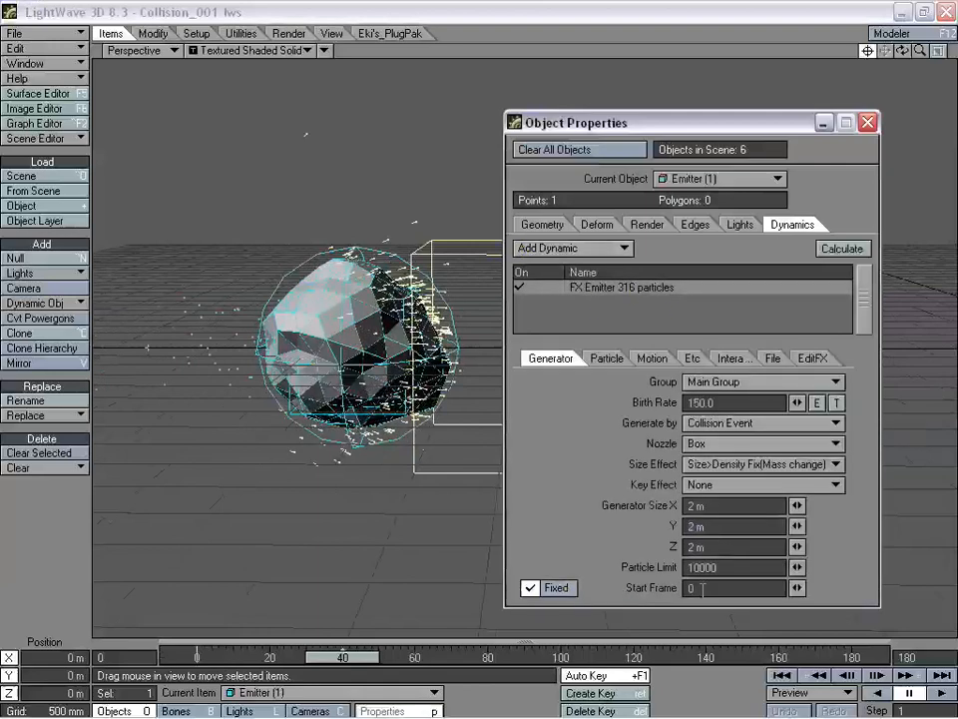
pyautogui.write('40')
pyautogui.press('Return')
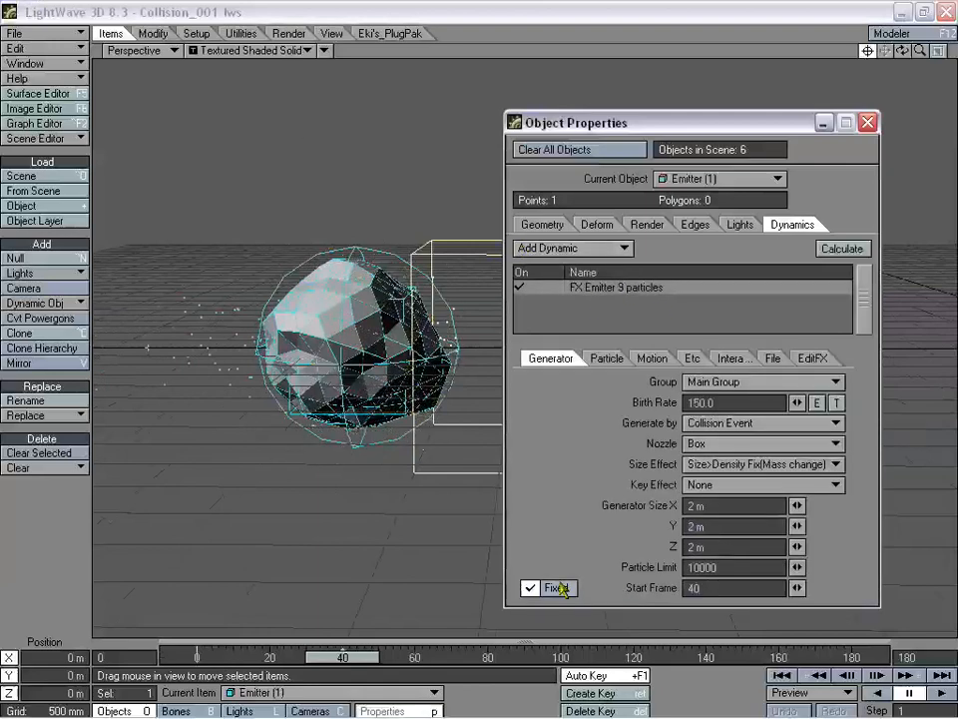
pyautogui.moveTo(347, 656); pyautogui.dragTo(260, 656)
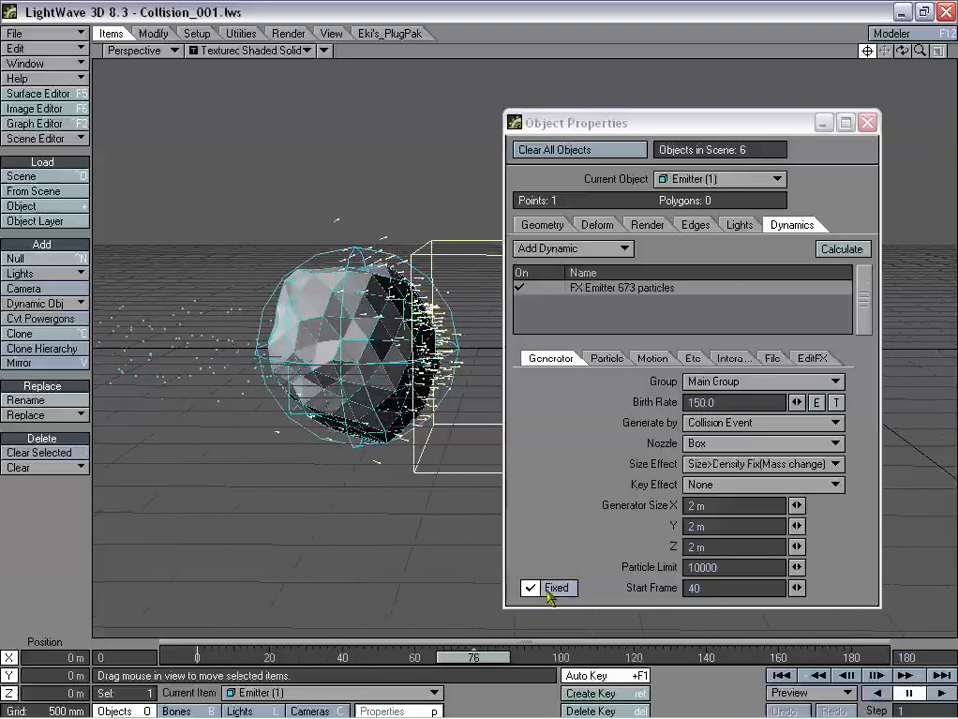
pyautogui.moveTo(720, 587); pyautogui.dragTo(635, 585)
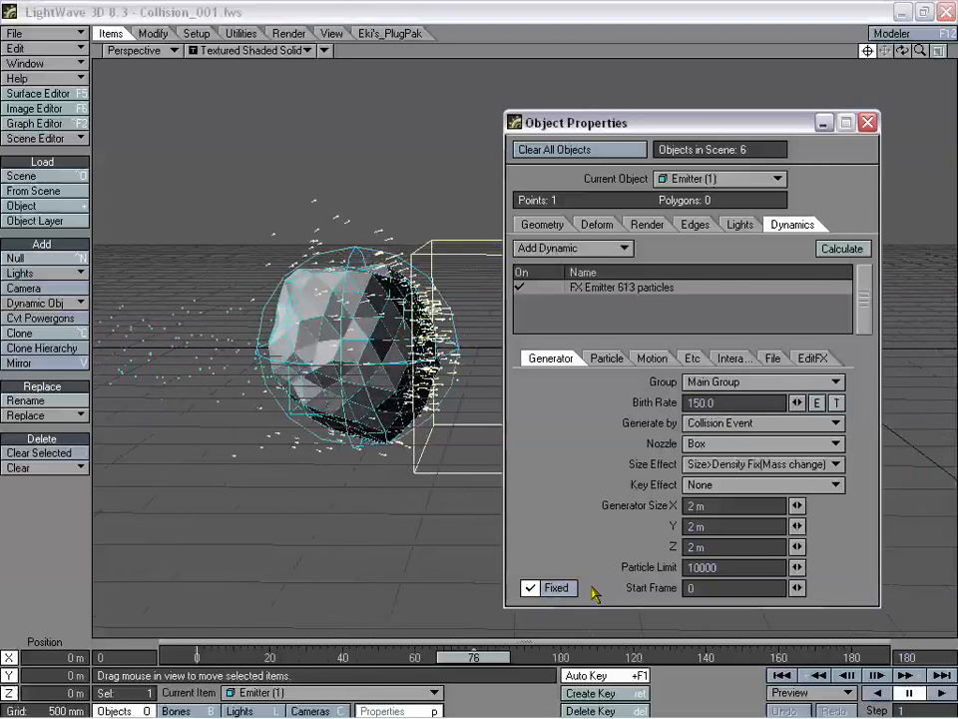
pyautogui.click(868, 123)
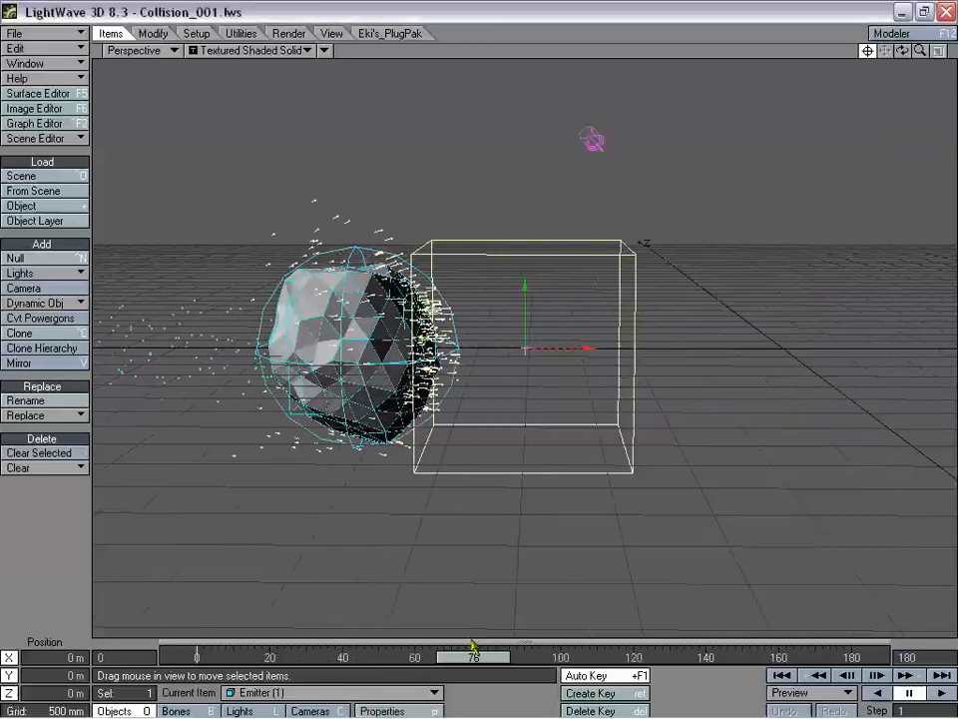
# - Rewind to frame 0, orbit the view while replaying to frame 84, and select Emitter (2)
pyautogui.moveTo(474, 657); pyautogui.dragTo(390, 657)
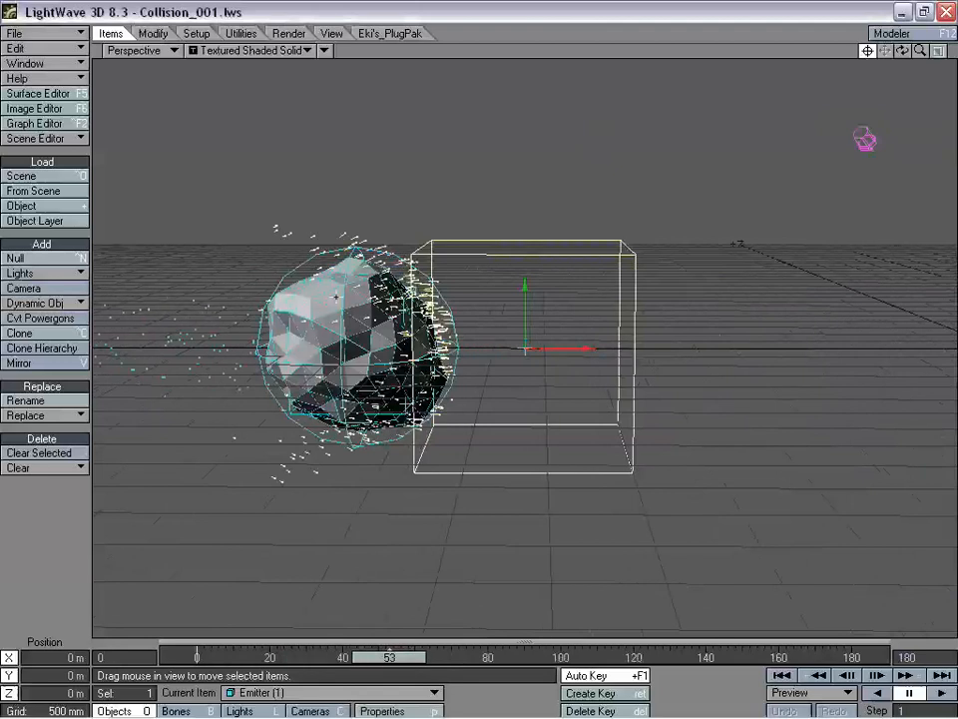
pyautogui.moveTo(389, 656); pyautogui.dragTo(197, 657)
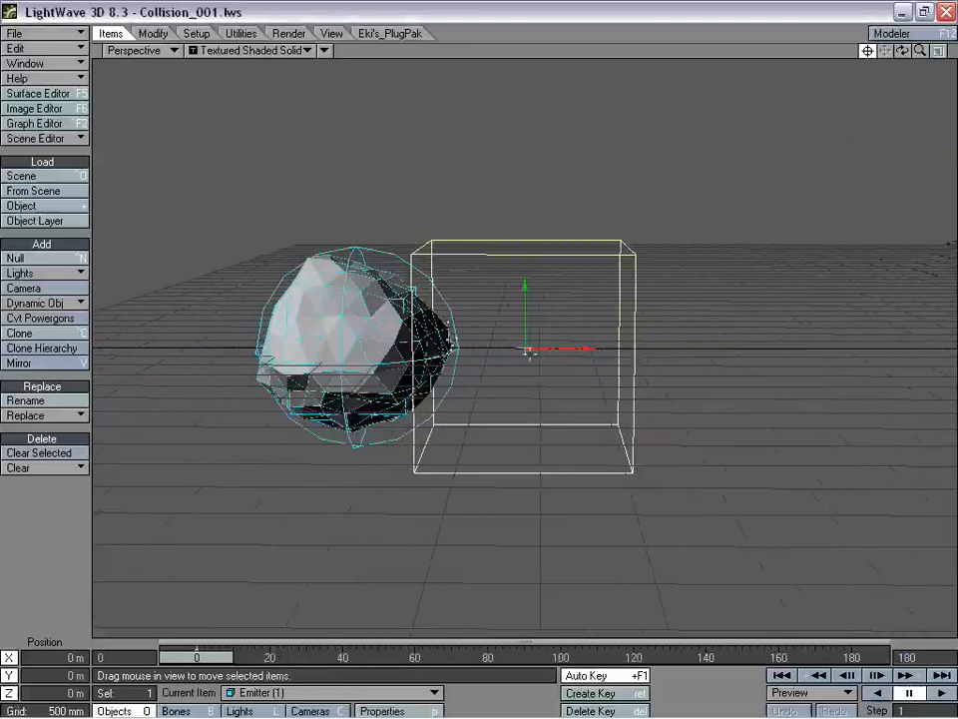
pyautogui.keyDown('alt'); pyautogui.moveTo(699, 226); pyautogui.dragTo(275, 117); pyautogui.keyUp('alt')
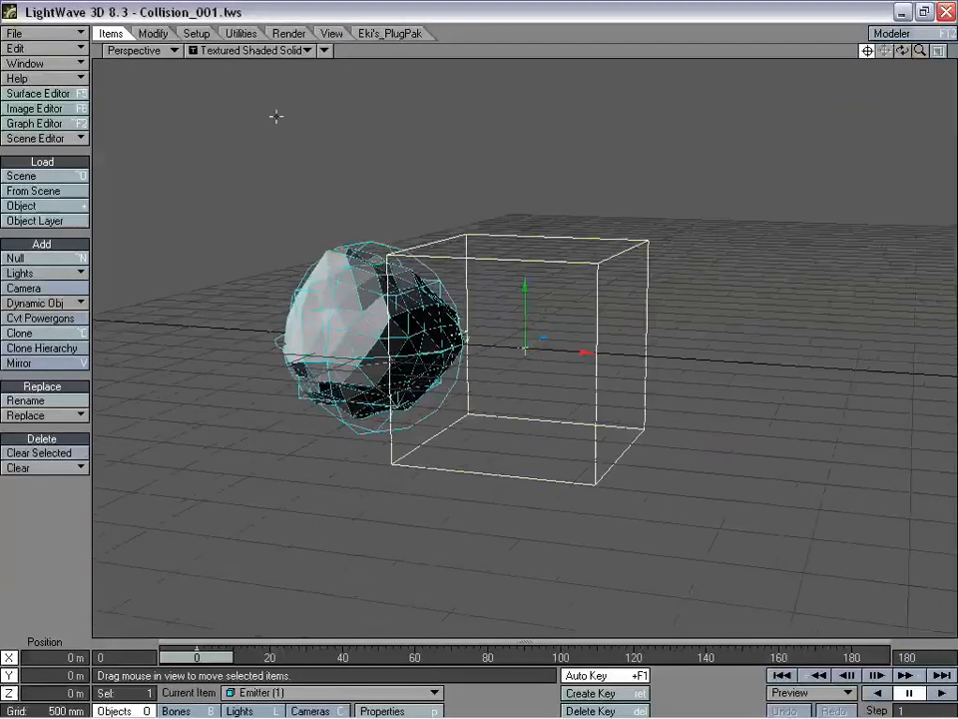
pyautogui.moveTo(204, 665); pyautogui.dragTo(508, 661)
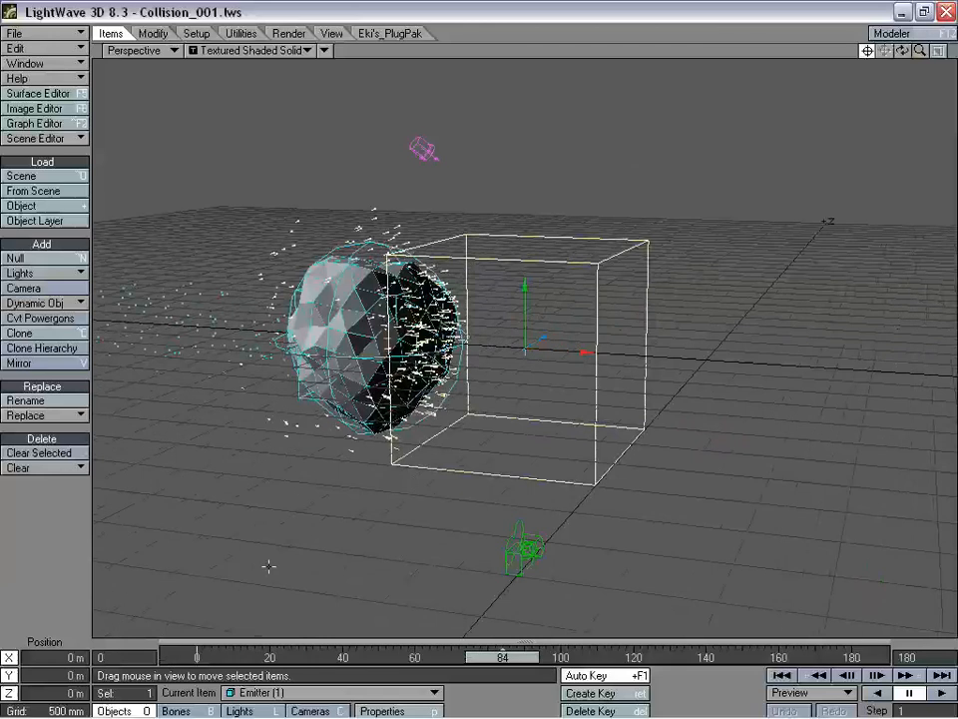
pyautogui.moveTo(903, 51); pyautogui.dragTo(951, 54)
pyautogui.click(155, 353)
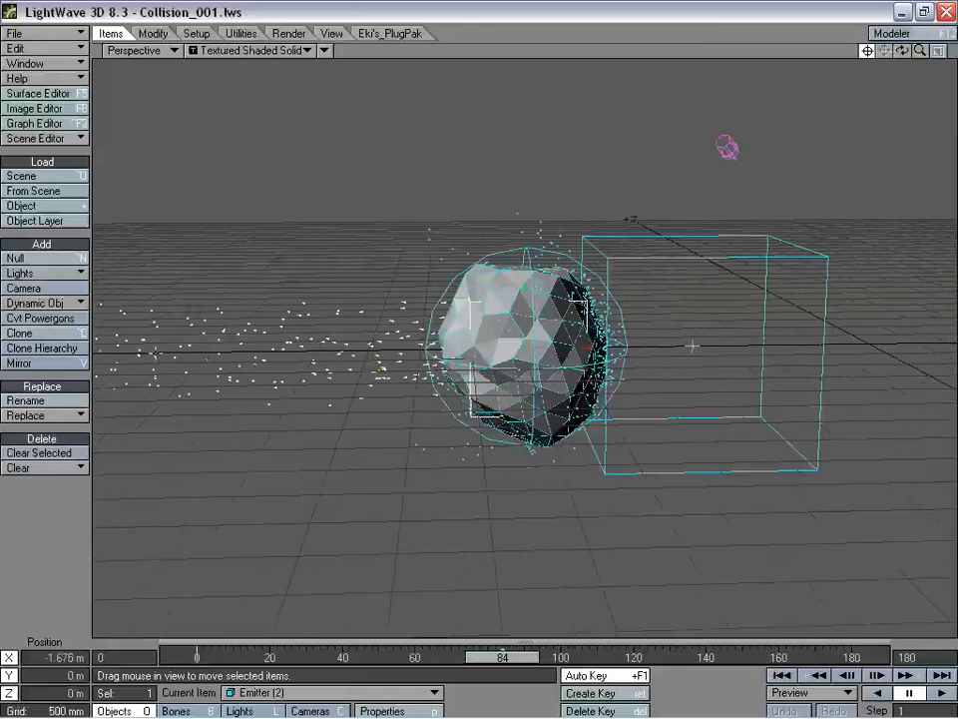
# - Set Emitter (2)'s FX Emitter generator size to 1.2 m on X, Y and Z
pyautogui.press('p')
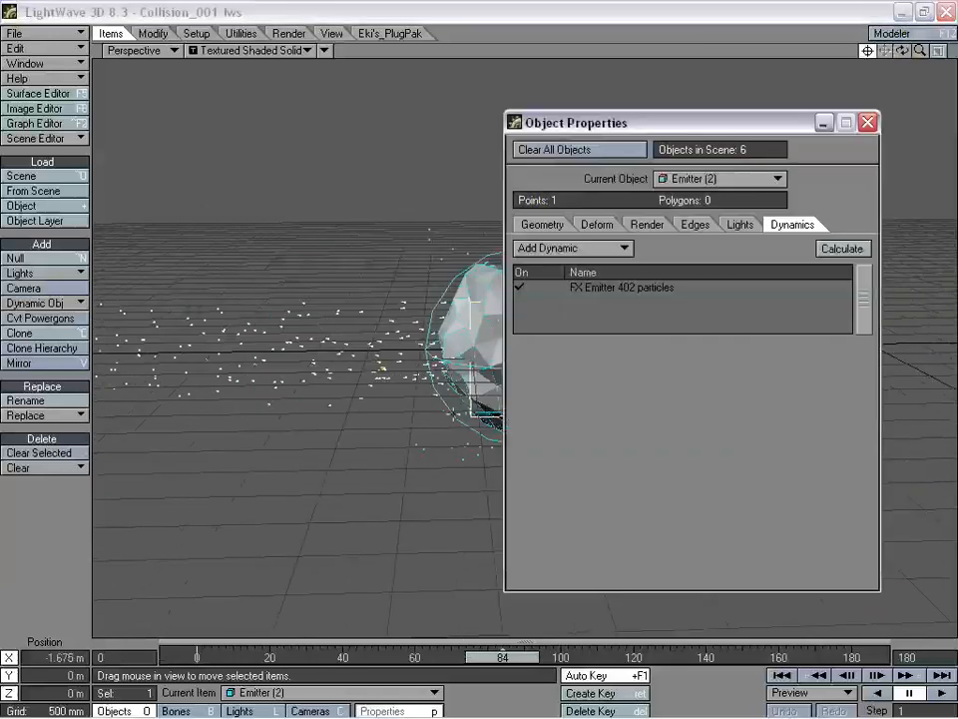
pyautogui.doubleClick(627, 288)
pyautogui.moveTo(649, 128); pyautogui.dragTo(723, 80)
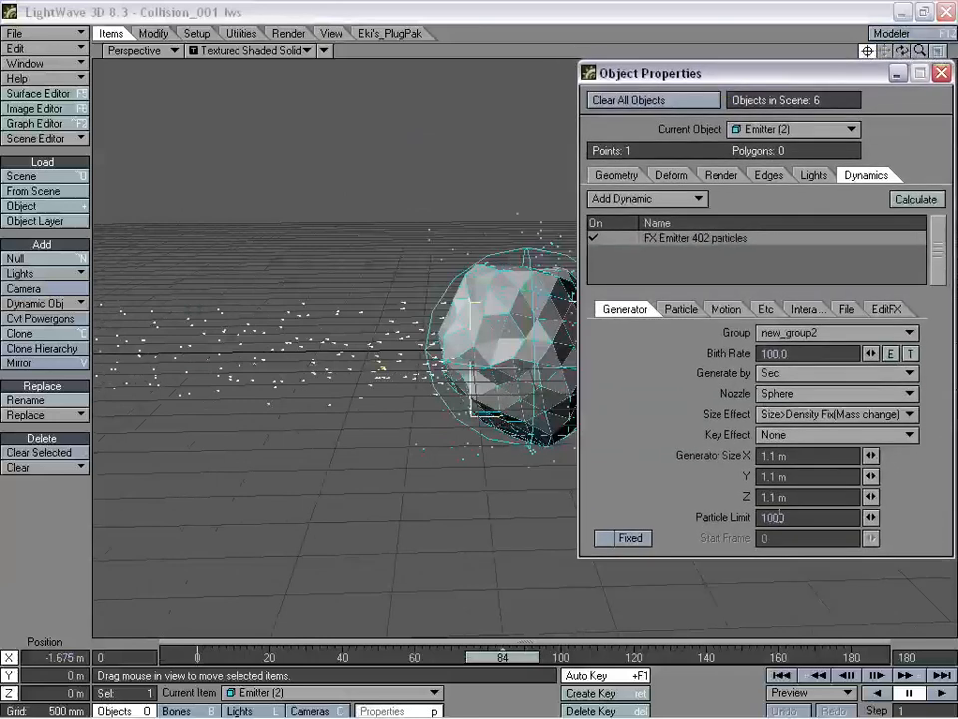
pyautogui.click(775, 455)
pyautogui.write('1.2')
pyautogui.press('Tab')
pyautogui.write('1.2')
pyautogui.press('Tab')
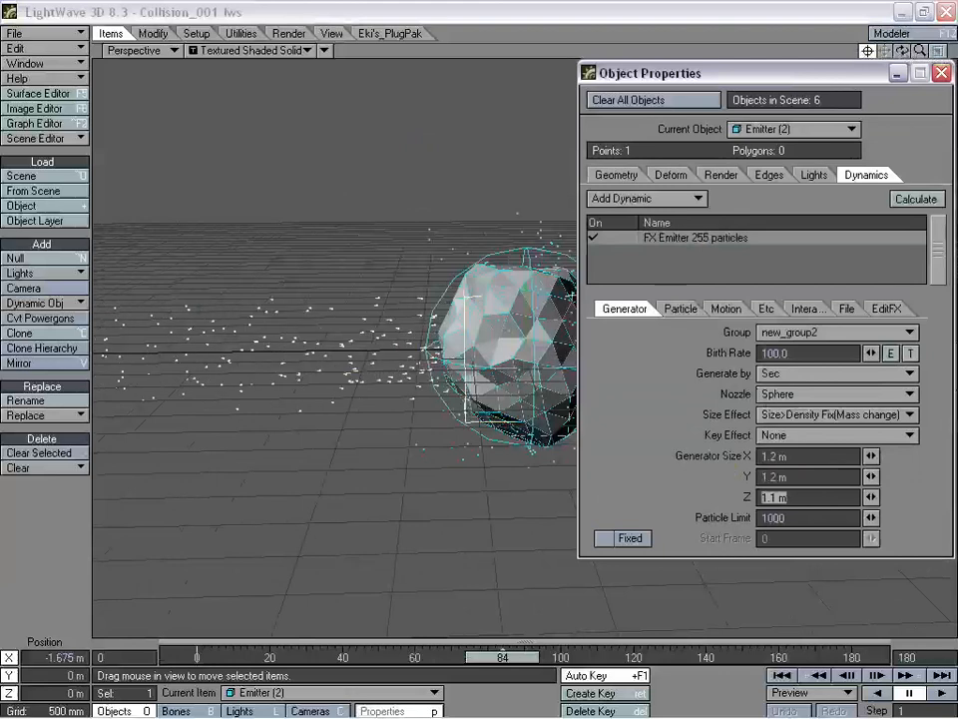
pyautogui.write('1.2')
pyautogui.press('Return')
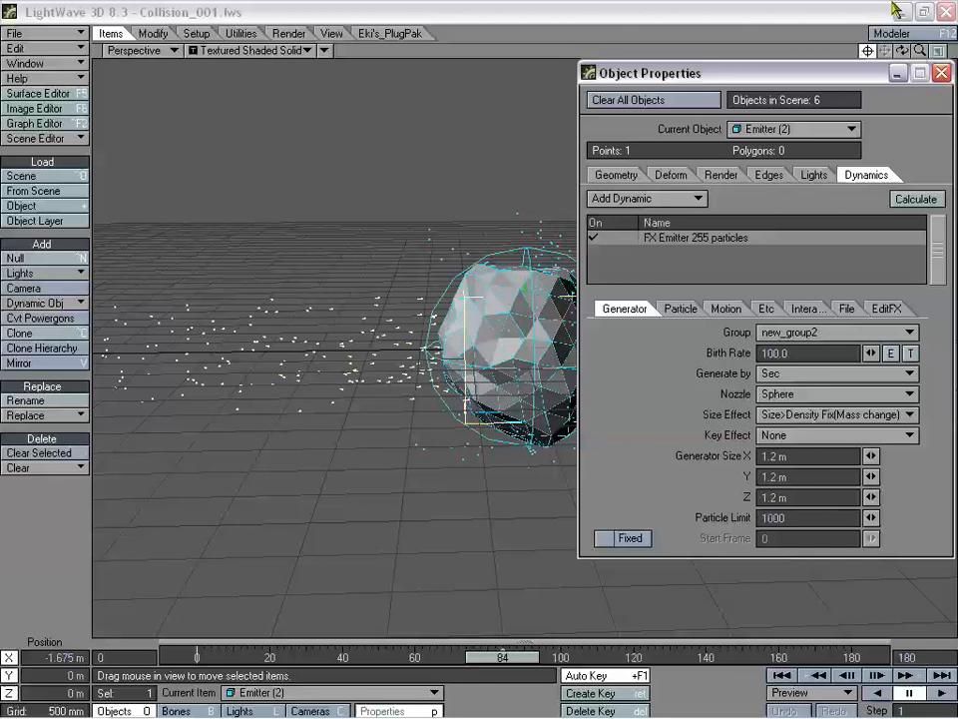
# - Close Object Properties, zoom out and orbit while replaying to frame 125, then rewind to frame 0
pyautogui.click(938, 74)
pyautogui.moveTo(919, 51); pyautogui.dragTo(828, 78)
pyautogui.moveTo(480, 657); pyautogui.dragTo(628, 657)
pyautogui.moveTo(902, 52); pyautogui.dragTo(675, 115)
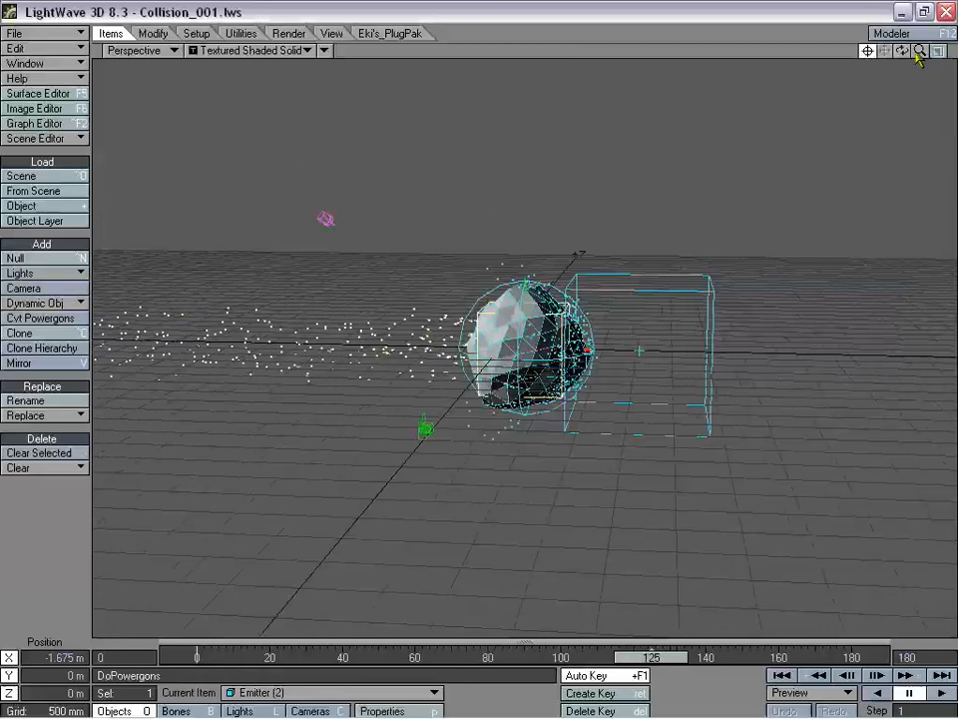
pyautogui.moveTo(902, 50); pyautogui.dragTo(878, 46)
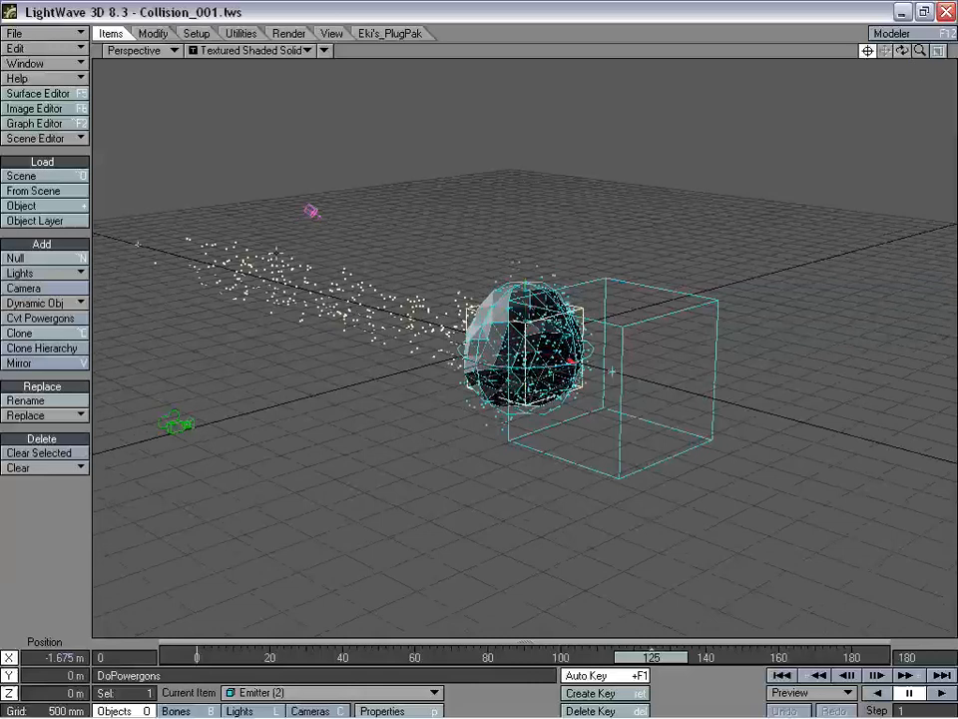
pyautogui.moveTo(903, 50); pyautogui.dragTo(907, 50)
pyautogui.moveTo(903, 50)
pyautogui.mouseDown()
pyautogui.moveTo(931, 36)
pyautogui.moveTo(955, 44)
pyautogui.moveTo(884, 48)
pyautogui.moveTo(938, 38)
pyautogui.moveTo(903, 46)
pyautogui.mouseUp()
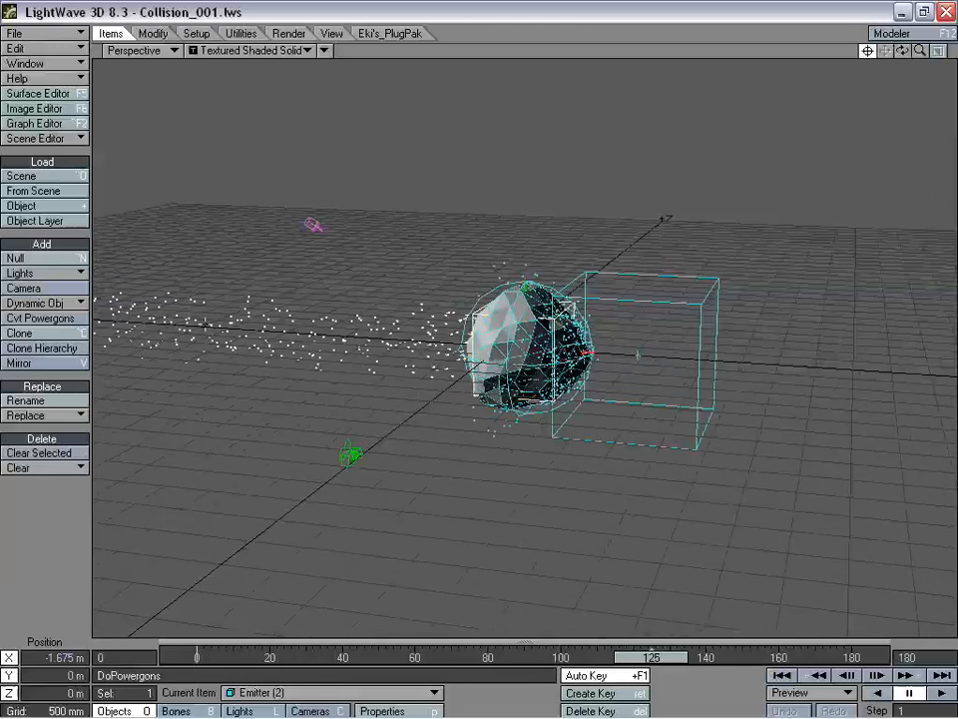
pyautogui.moveTo(902, 51)
pyautogui.mouseDown()
pyautogui.moveTo(941, 47)
pyautogui.moveTo(919, 50)
pyautogui.mouseUp()
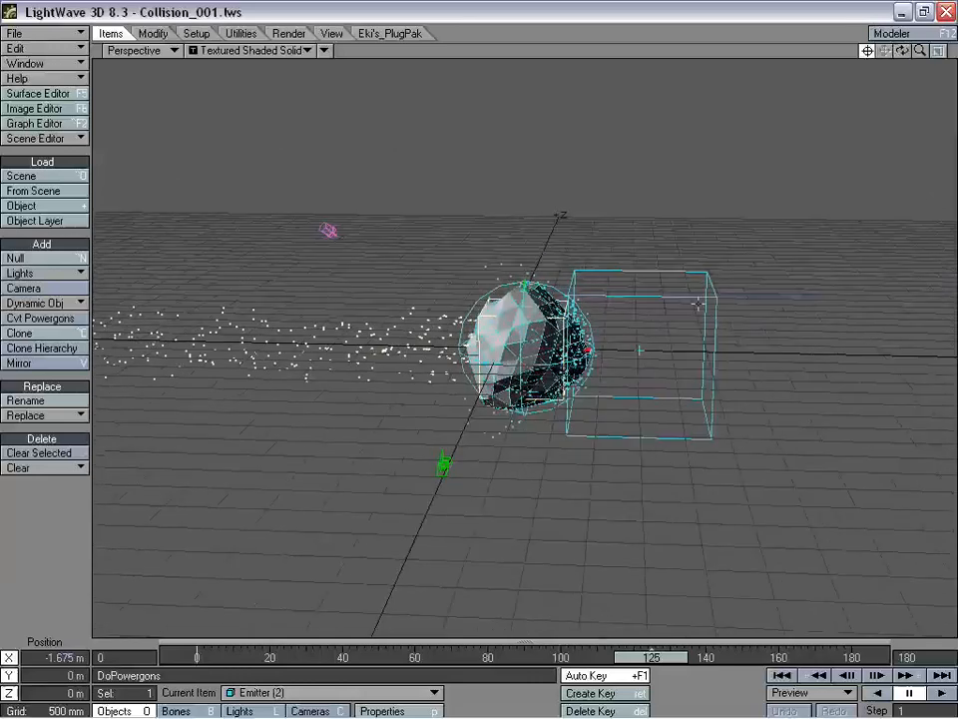
pyautogui.moveTo(650, 659); pyautogui.dragTo(193, 659)
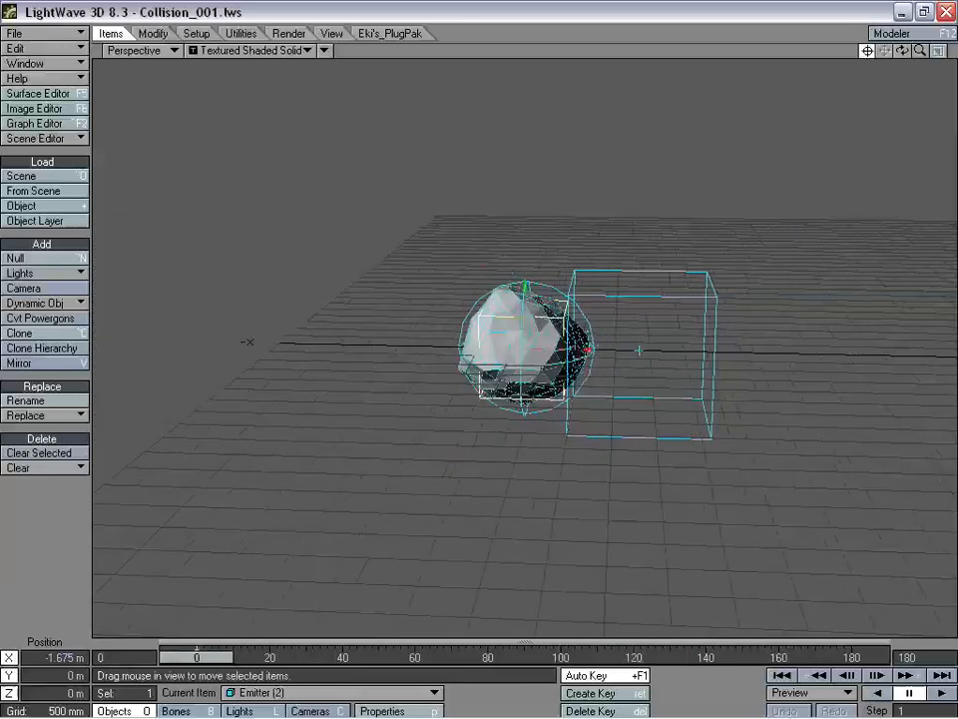
# - Add a wind effector in Explosion mode with power -100 % and close its FX_Wind settings
pyautogui.click(62, 303)
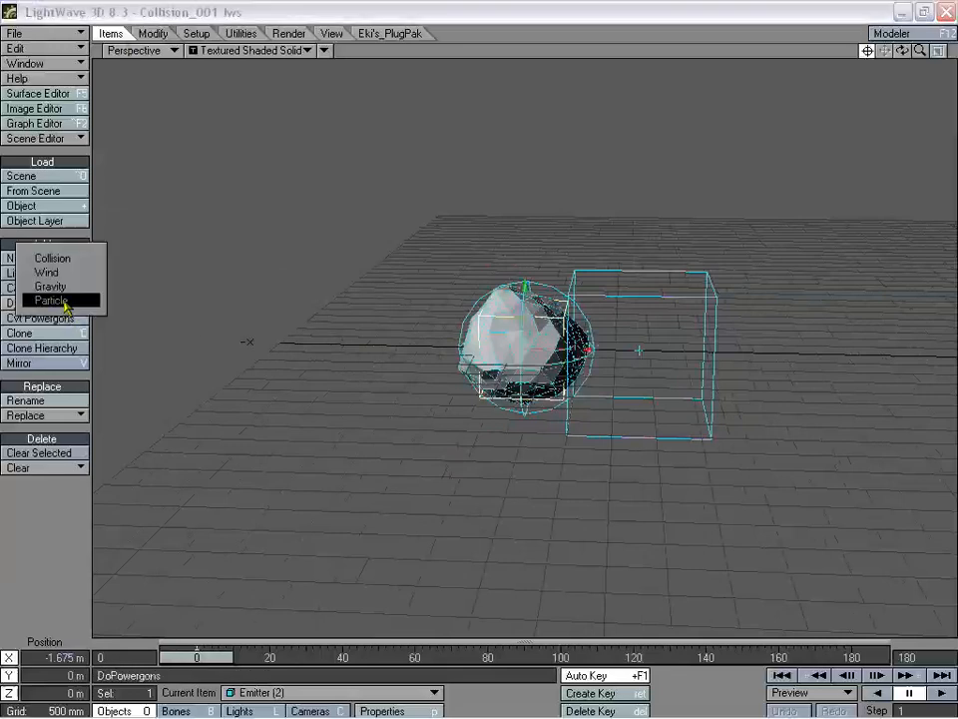
pyautogui.click(66, 273)
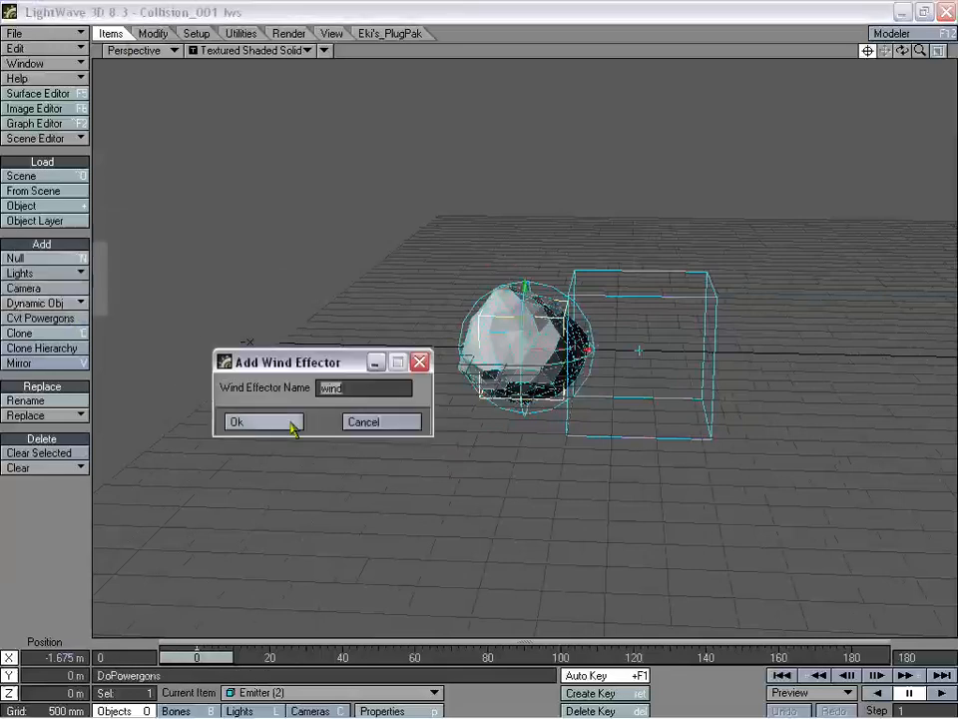
pyautogui.click(285, 422)
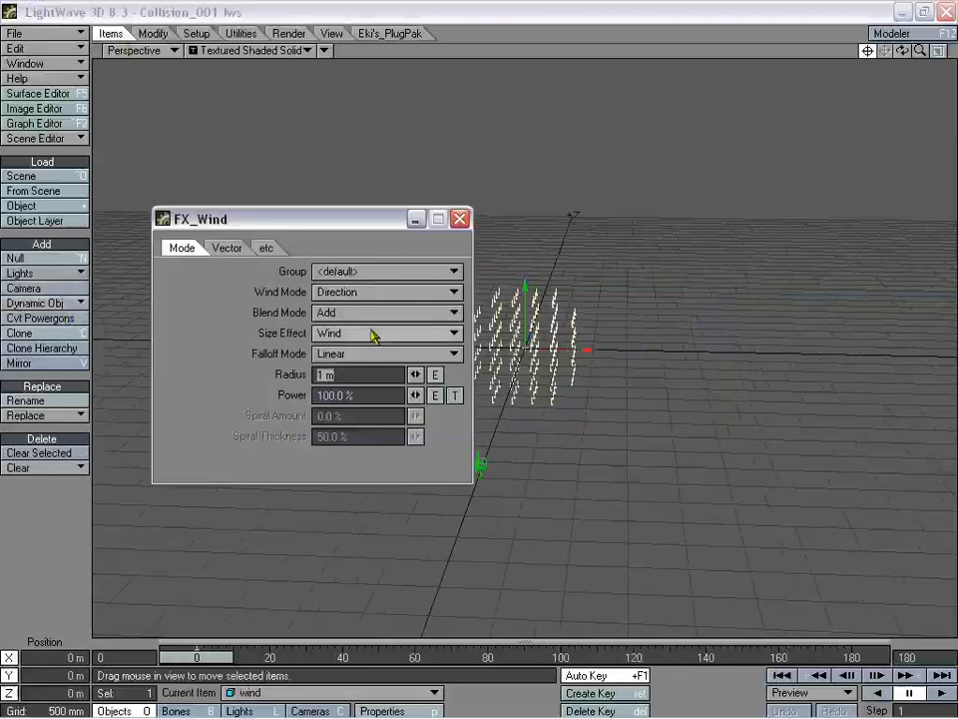
pyautogui.click(374, 292)
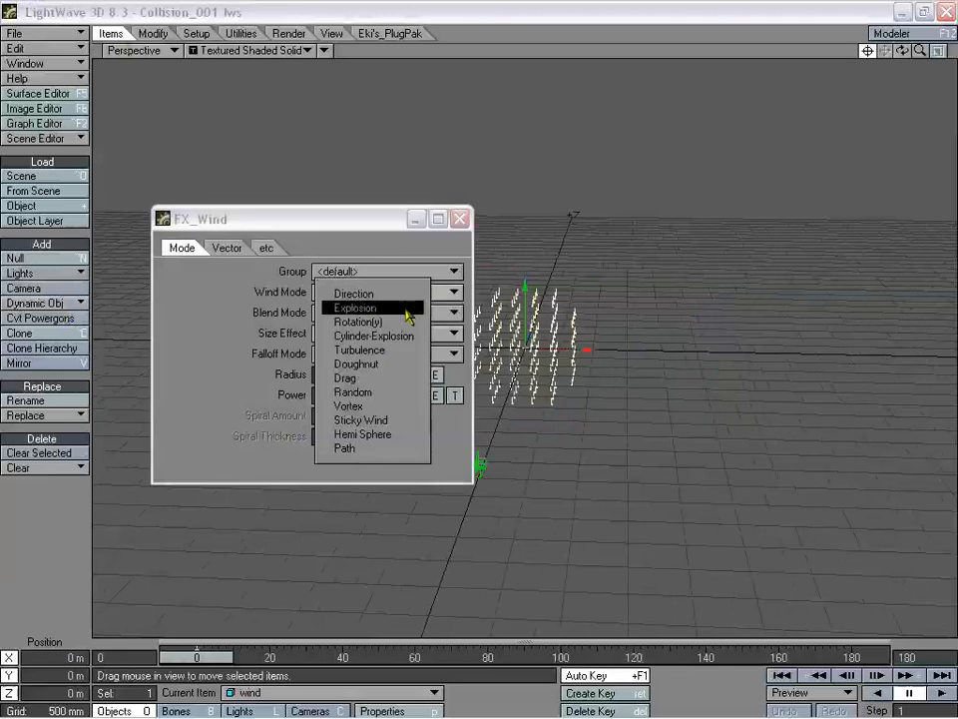
pyautogui.click(396, 309)
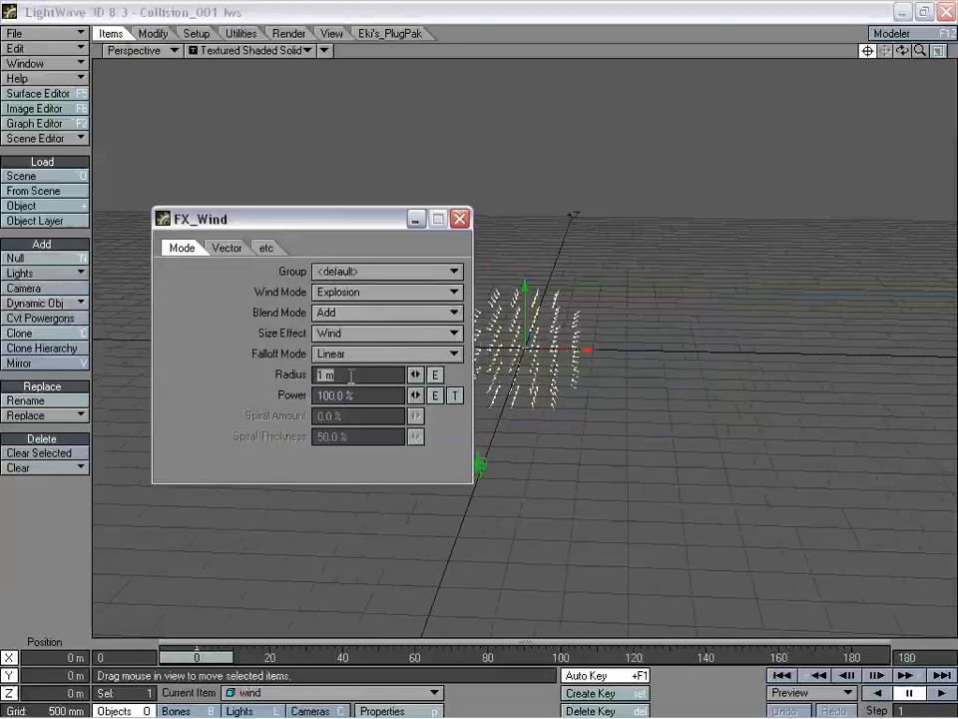
pyautogui.press('Tab')
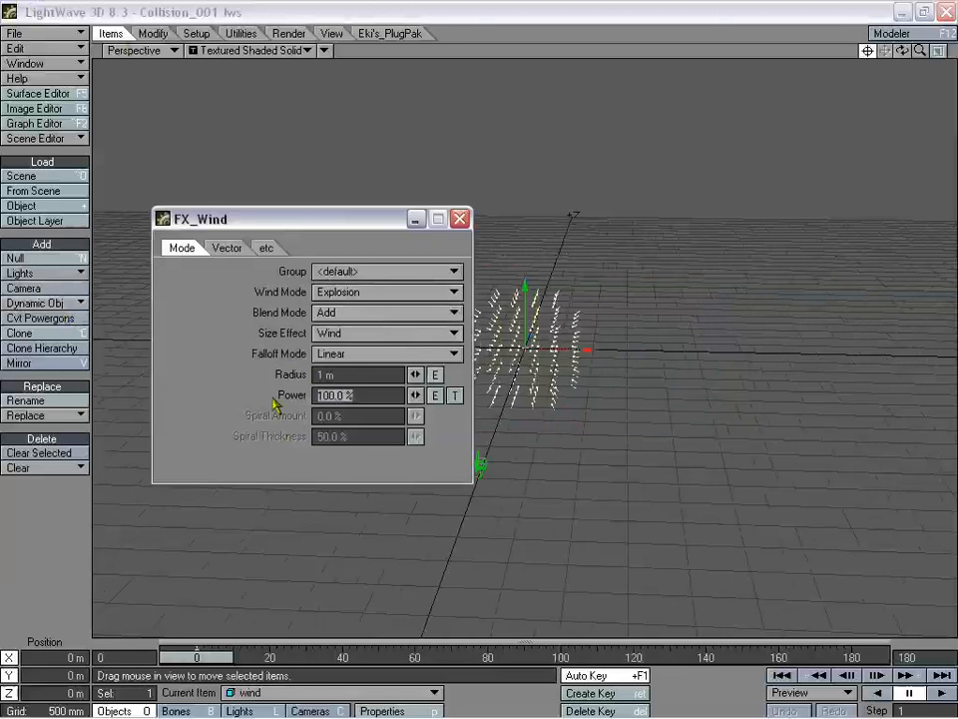
pyautogui.write('-100')
pyautogui.press('Return')
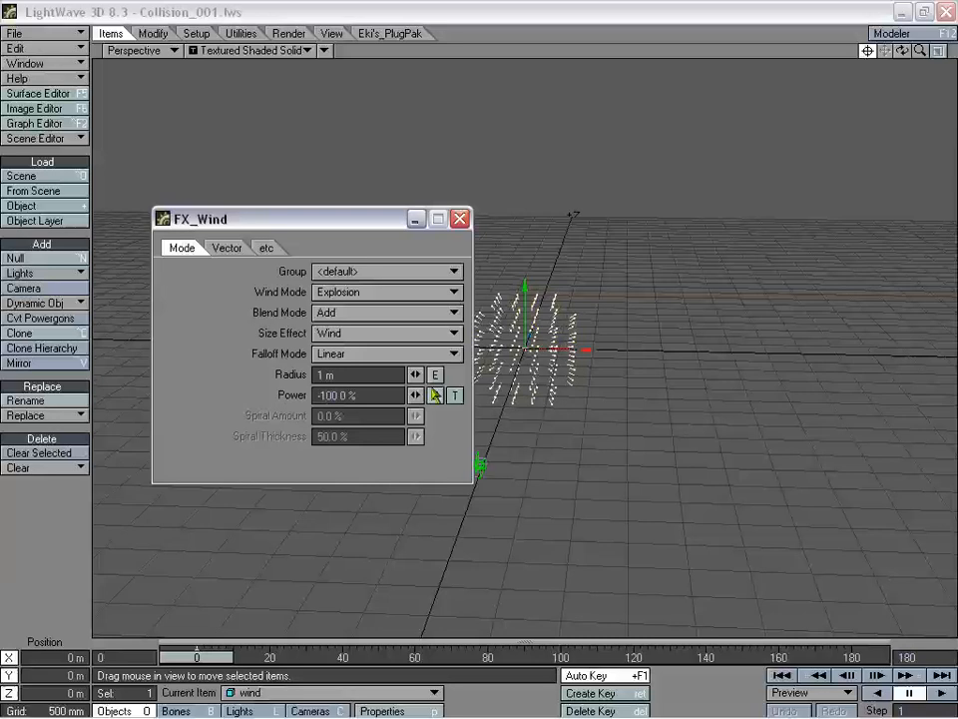
pyautogui.click(460, 219)
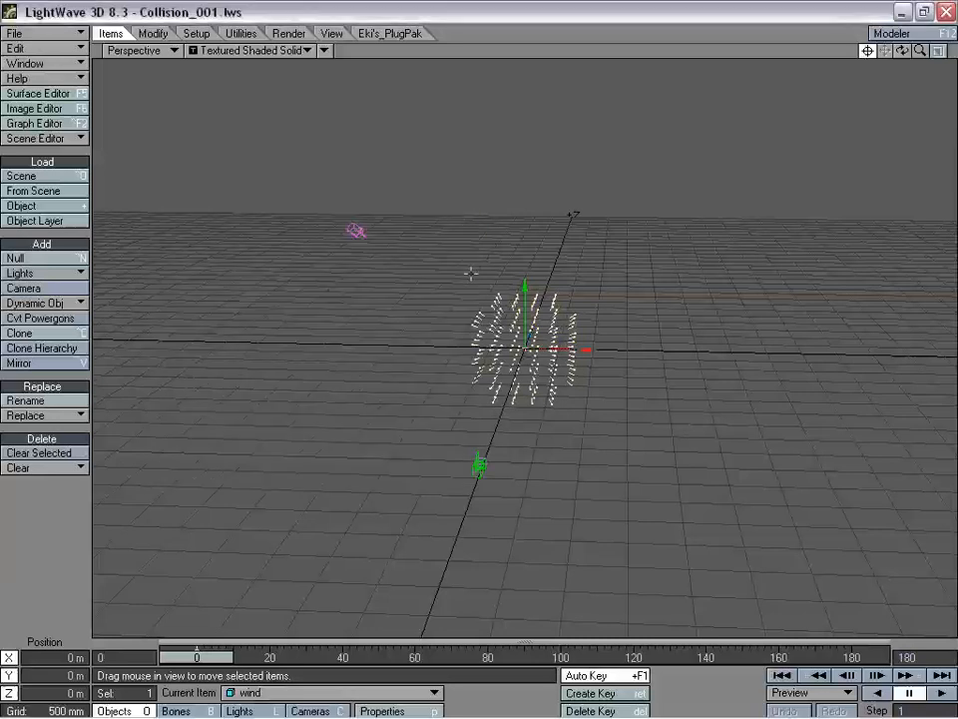
# - Parent the wind to the Null and drag it to about X -3.0045 m beside the rock
pyautogui.press('m')
pyautogui.click(698, 101)
pyautogui.click(744, 114)
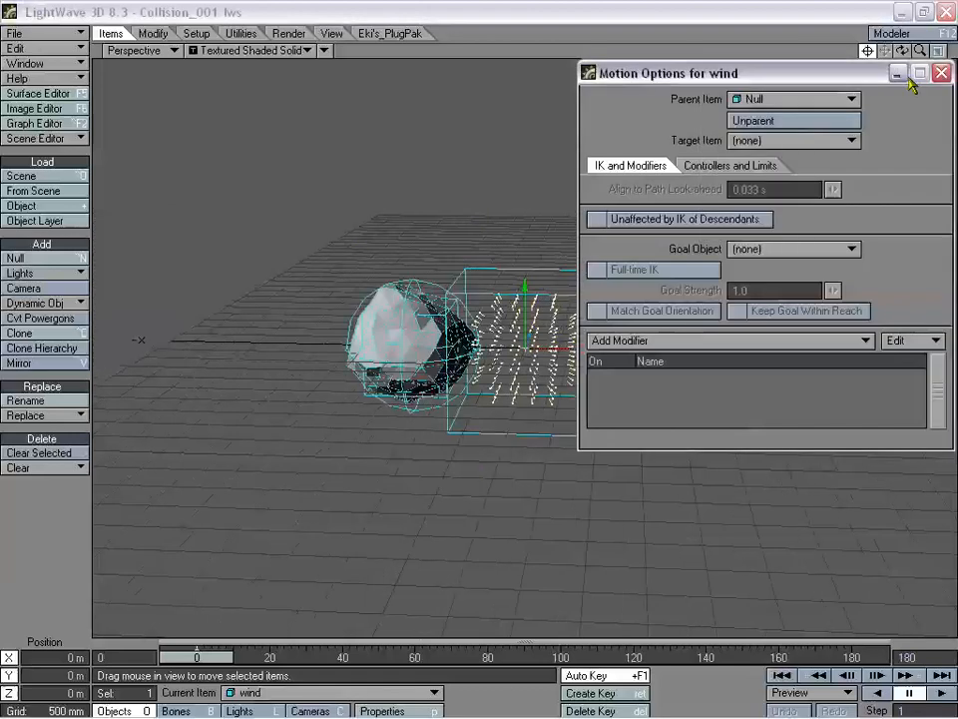
pyautogui.click(941, 74)
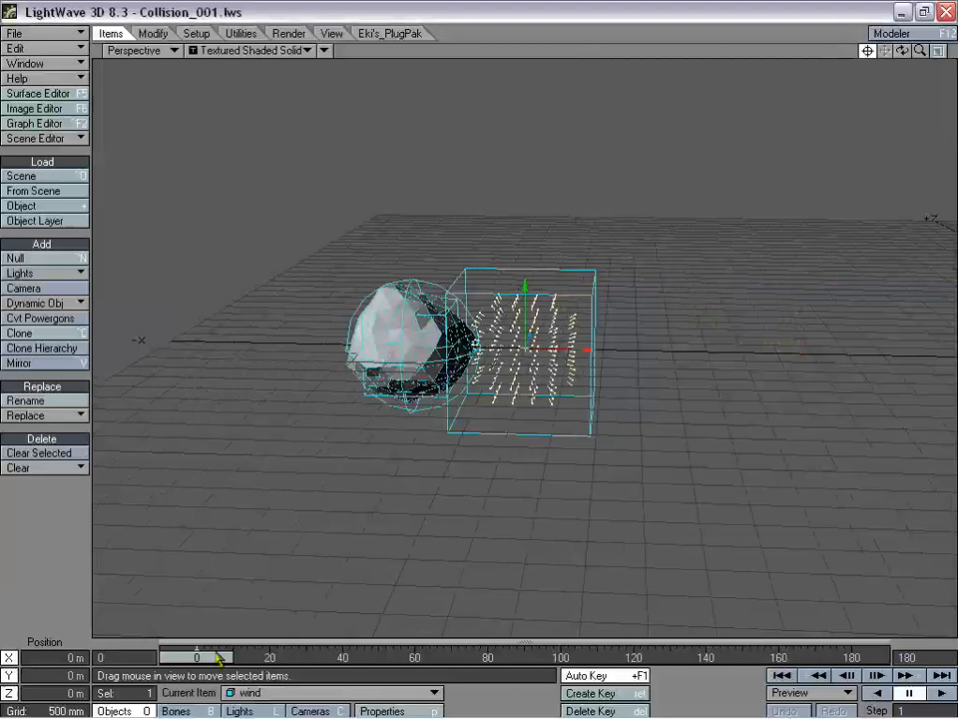
pyautogui.moveTo(573, 351); pyautogui.dragTo(367, 350)
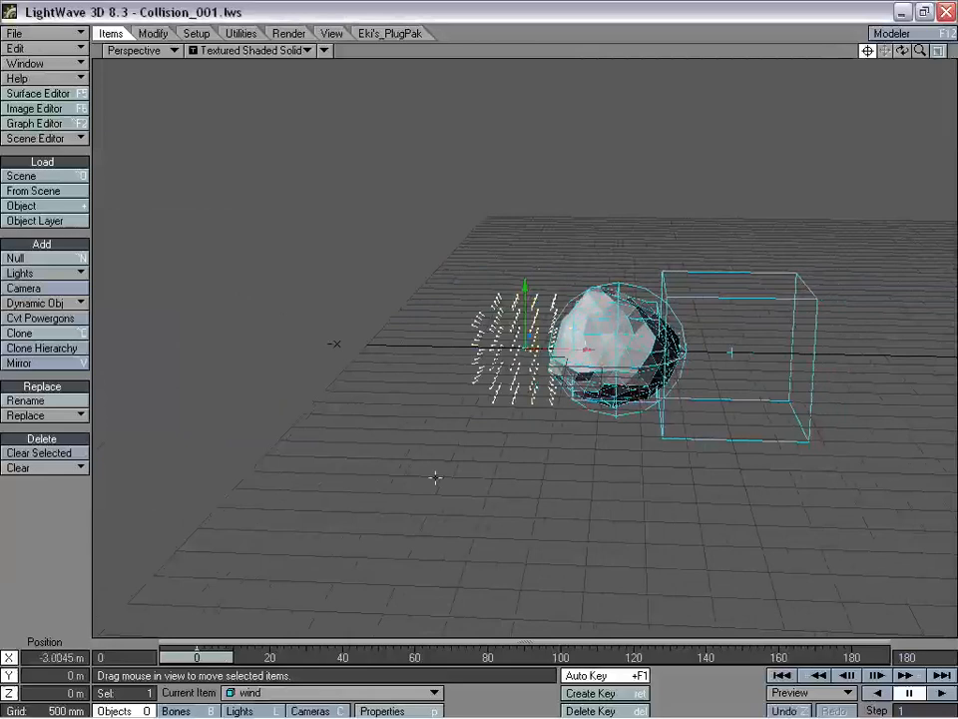
# - Assign the wind's FX Wind to new_group2 and check the particles at frame 60
pyautogui.press('p')
pyautogui.click(662, 242)
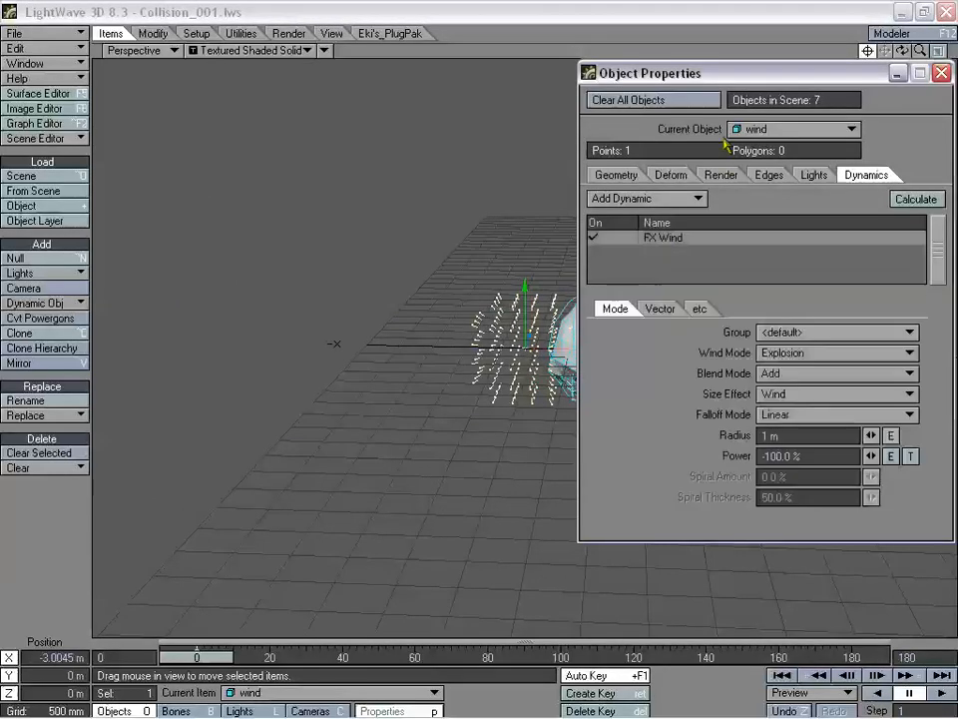
pyautogui.moveTo(750, 72); pyautogui.dragTo(152, 45)
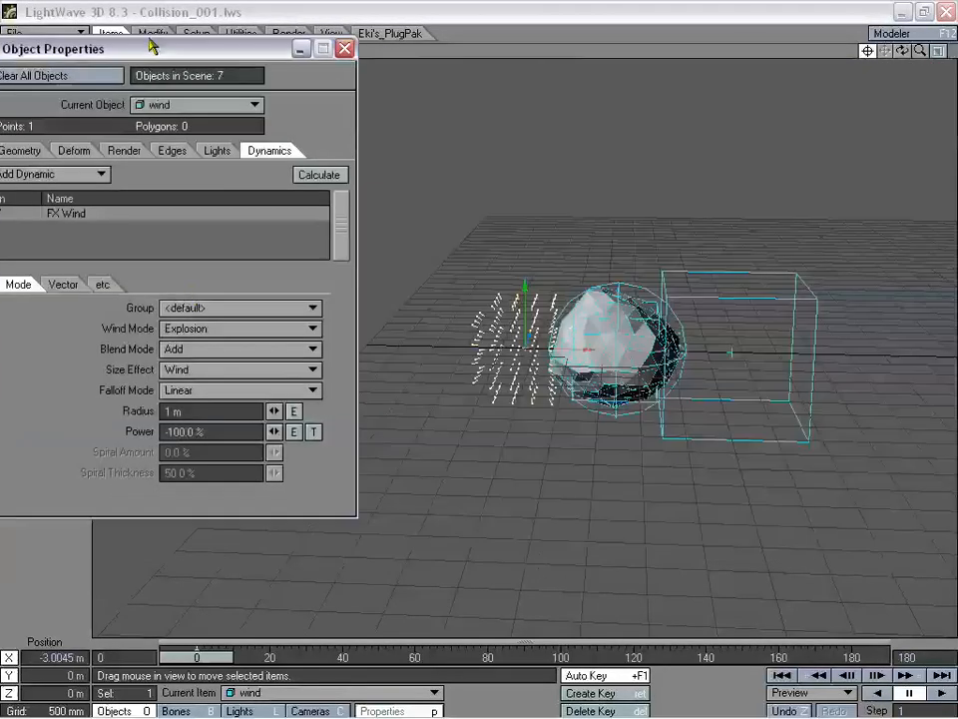
pyautogui.click(200, 308)
pyautogui.click(228, 351)
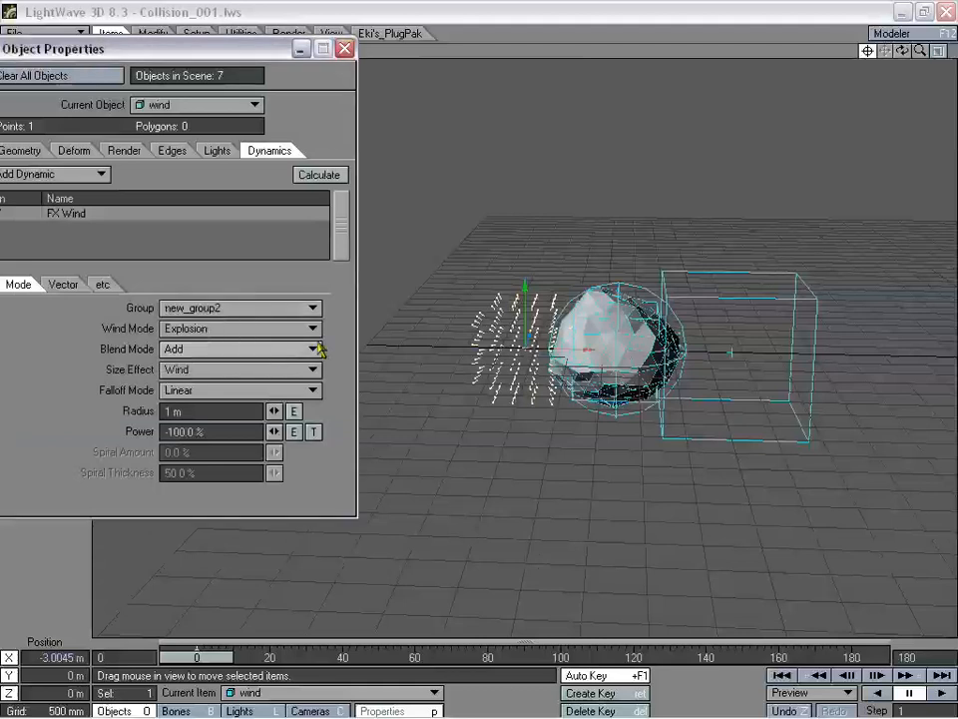
pyautogui.moveTo(207, 659); pyautogui.dragTo(453, 659)
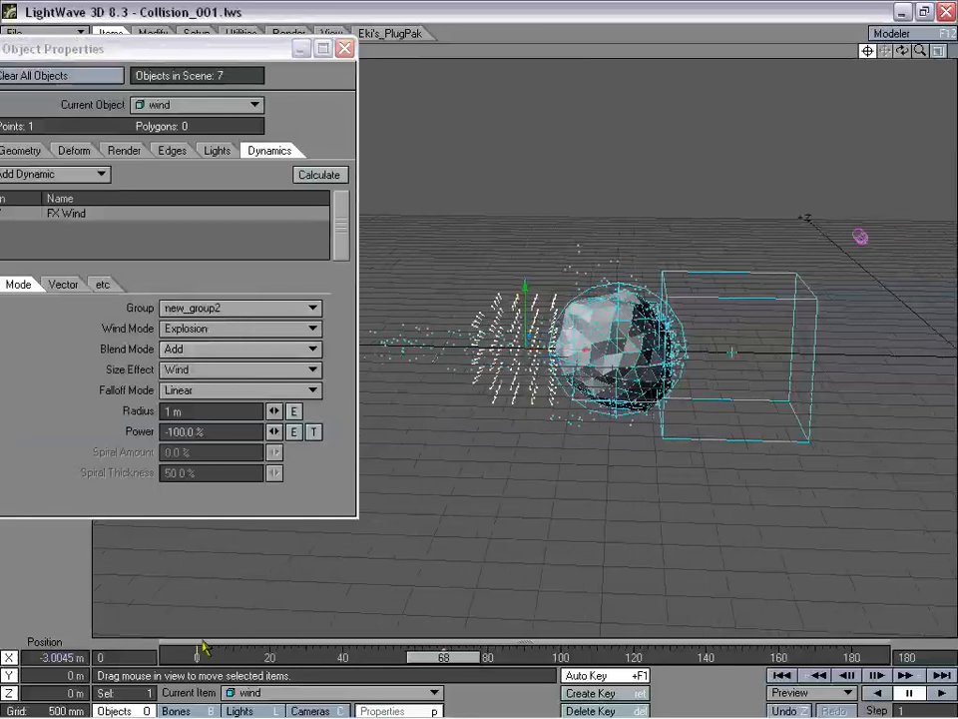
pyautogui.moveTo(171, 52); pyautogui.dragTo(957, 169)
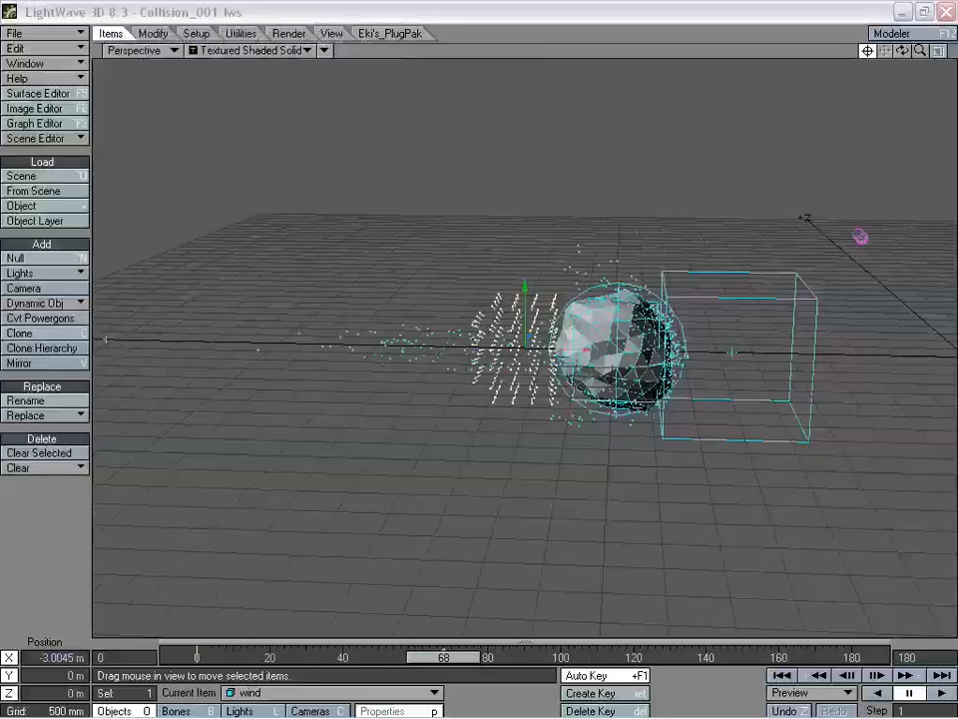
# - Replay the particle stream and orbit the Perspective view from several angles, ending near frame 98
pyautogui.moveTo(438, 659); pyautogui.dragTo(571, 659)
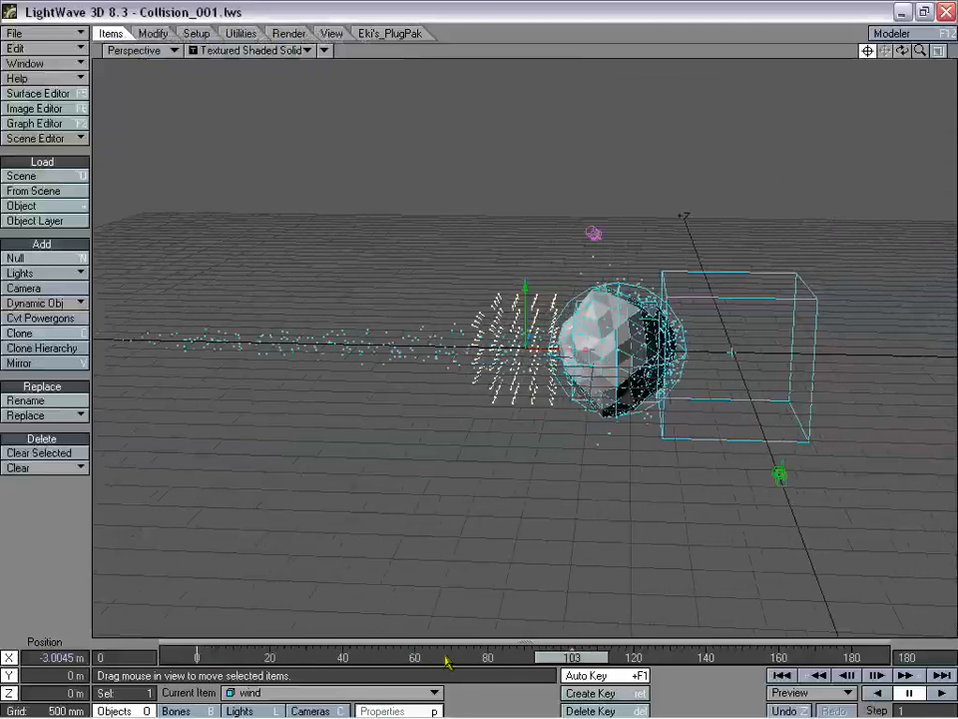
pyautogui.moveTo(903, 51); pyautogui.dragTo(865, 52)
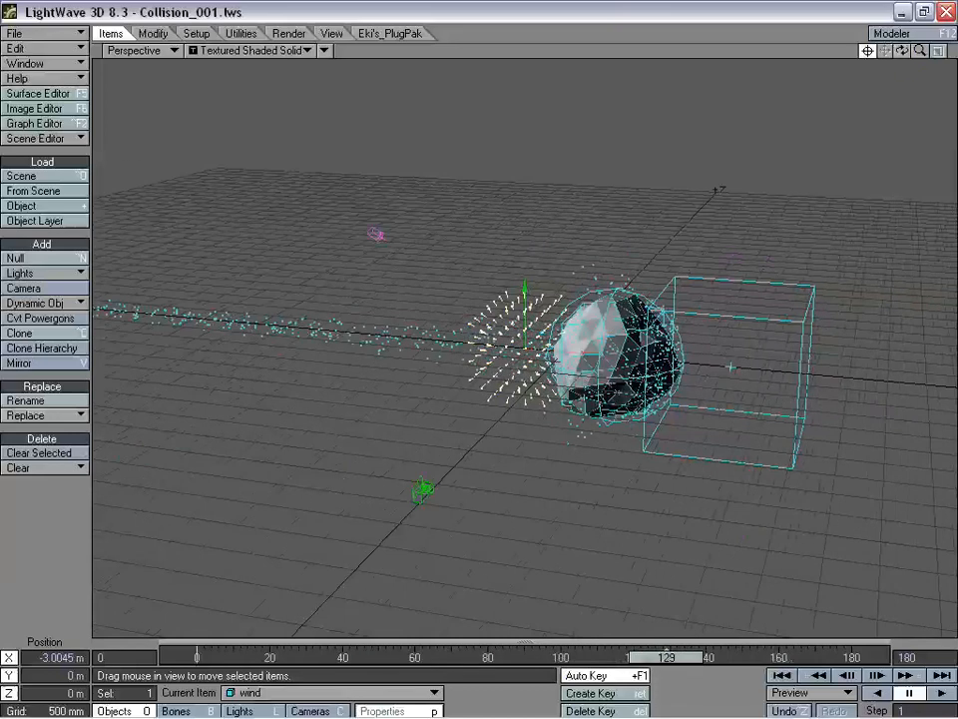
pyautogui.keyDown('alt'); pyautogui.moveTo(739, 559); pyautogui.dragTo(702, 533); pyautogui.keyUp('alt')
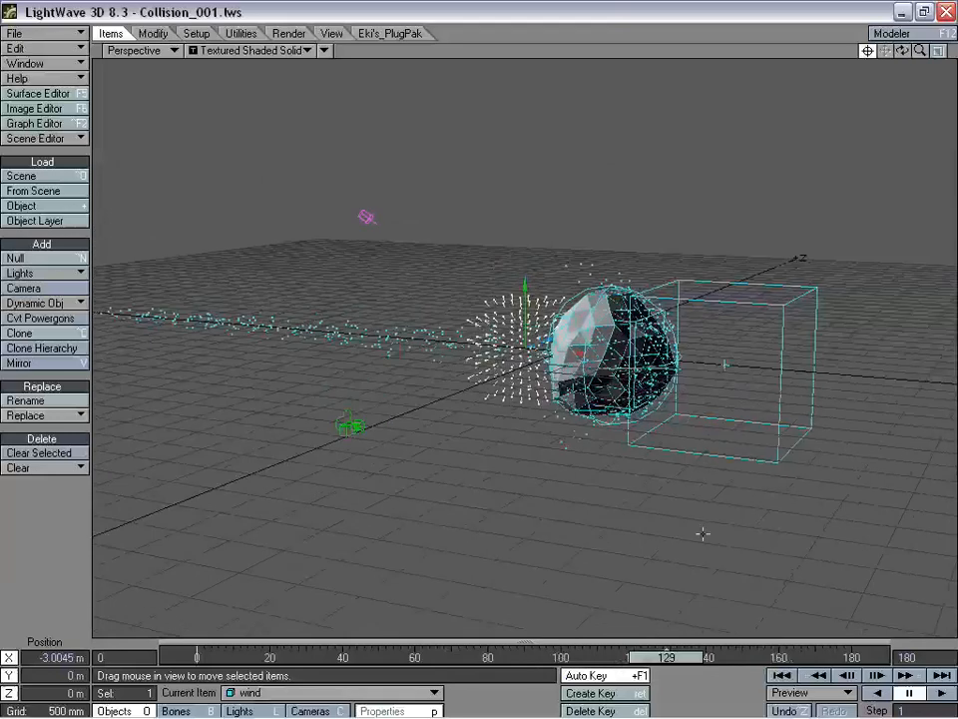
pyautogui.moveTo(675, 663); pyautogui.dragTo(512, 657)
pyautogui.moveTo(903, 51); pyautogui.dragTo(807, 54)
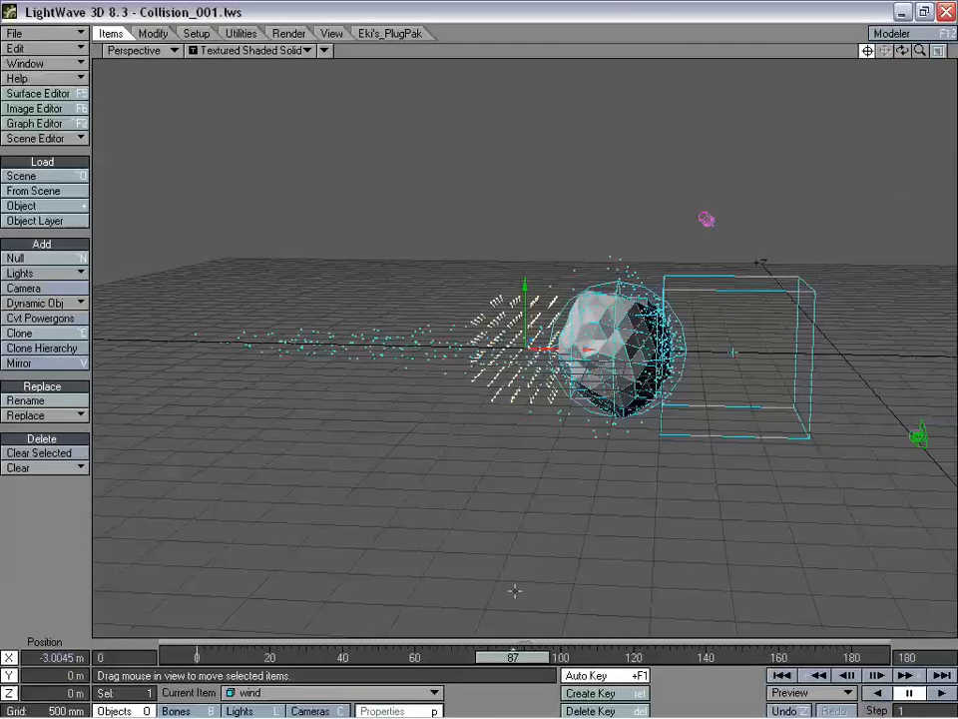
pyautogui.moveTo(512, 660); pyautogui.dragTo(476, 658)
# - Reopen the wind's Object Properties and select its current power value
pyautogui.press('p')
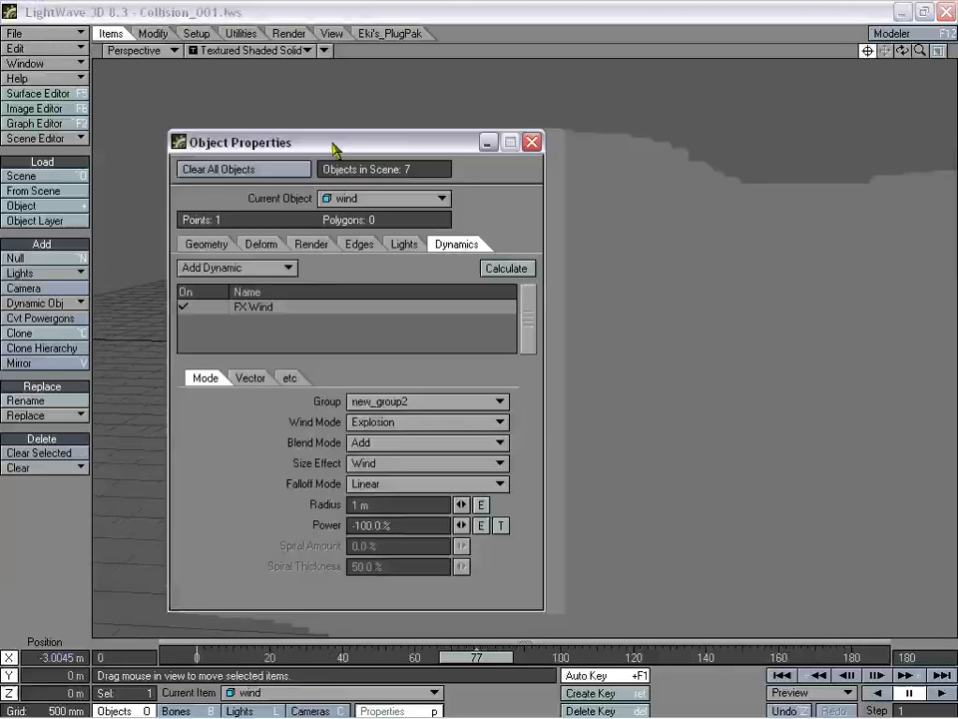
pyautogui.moveTo(332, 145); pyautogui.dragTo(181, 137)
pyautogui.moveTo(241, 517); pyautogui.dragTo(129, 529)
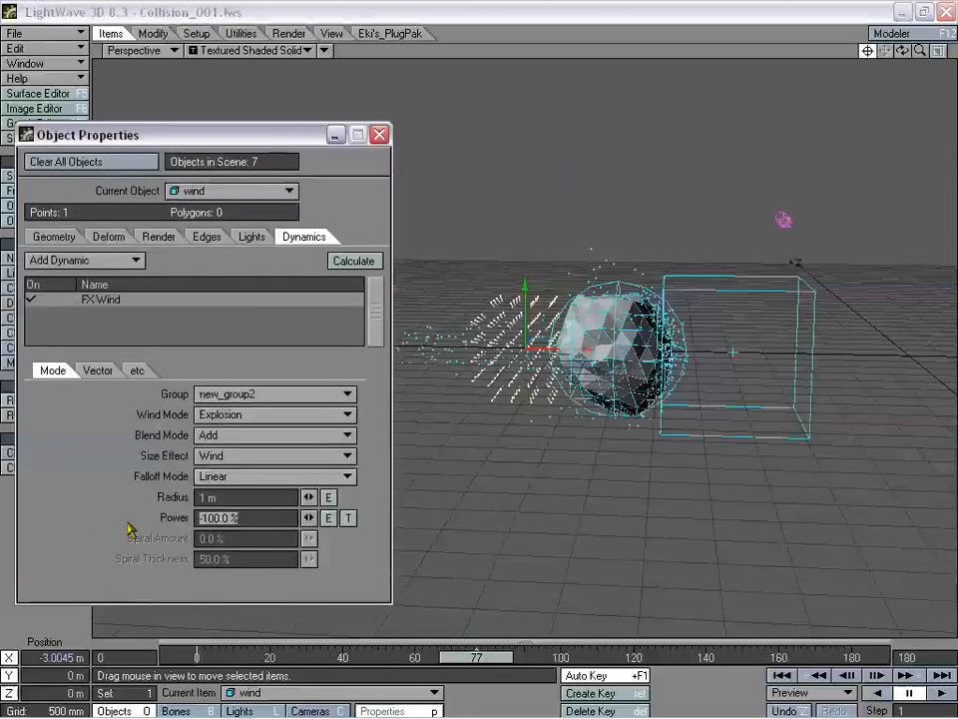
# - Change the wind power to -50 % and close Object Properties
pyautogui.write('-50')
pyautogui.press('Return')
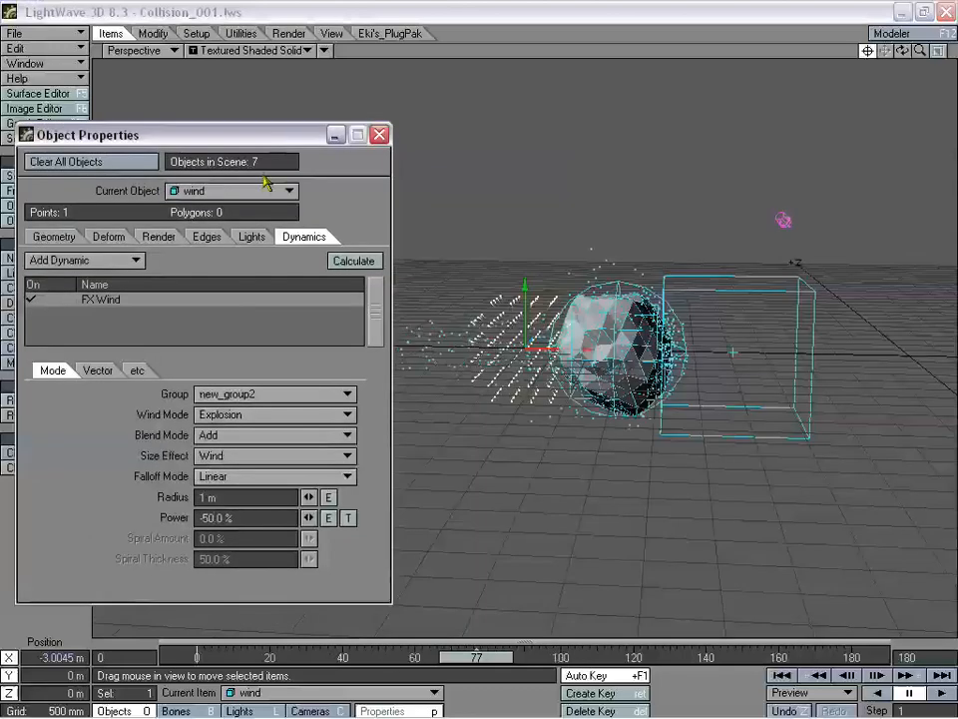
pyautogui.moveTo(237, 138); pyautogui.dragTo(375, 129)
pyautogui.click(517, 125)
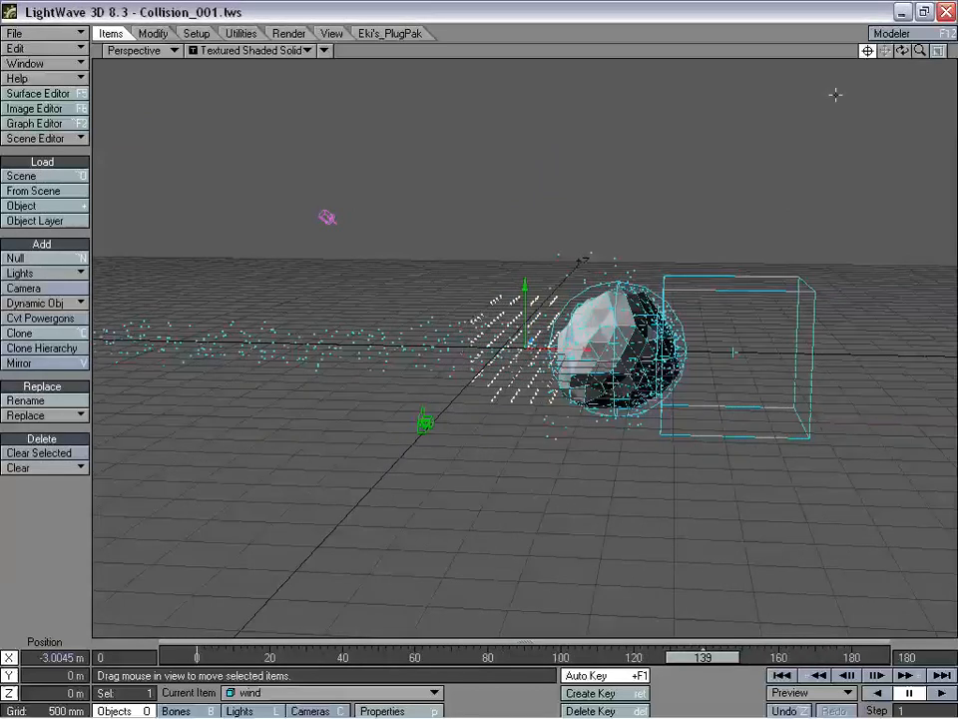
# - Orbit and zoom around the rock, then step the animation to frame 117
pyautogui.moveTo(898, 58); pyautogui.dragTo(874, 76)
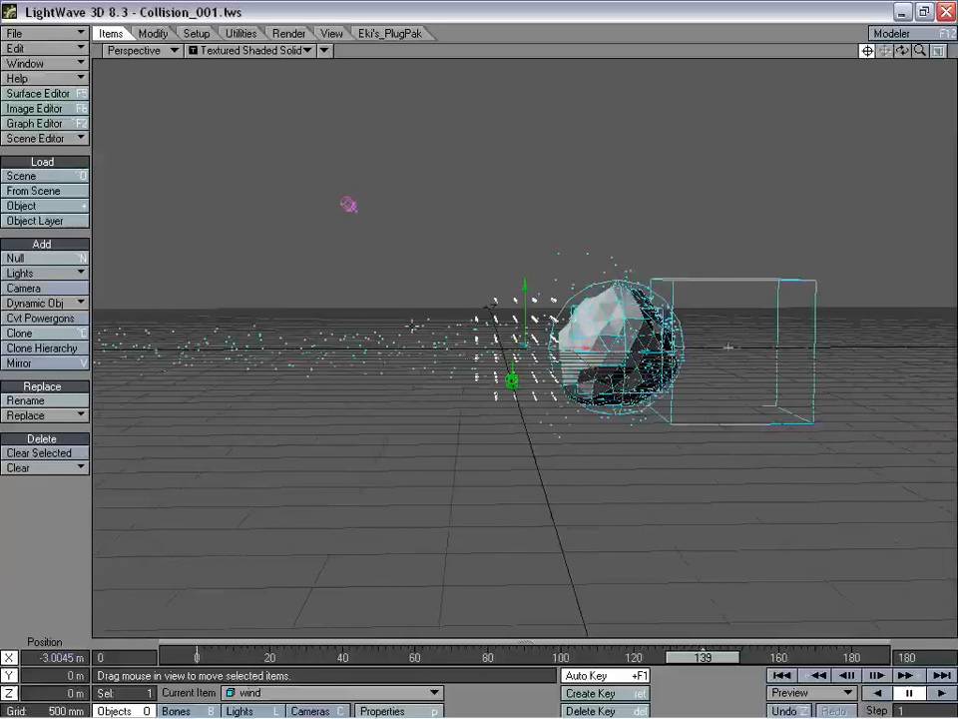
pyautogui.moveTo(921, 54); pyautogui.dragTo(623, 657)
pyautogui.moveTo(920, 54); pyautogui.dragTo(884, 56)
pyautogui.moveTo(903, 52); pyautogui.dragTo(828, 158)
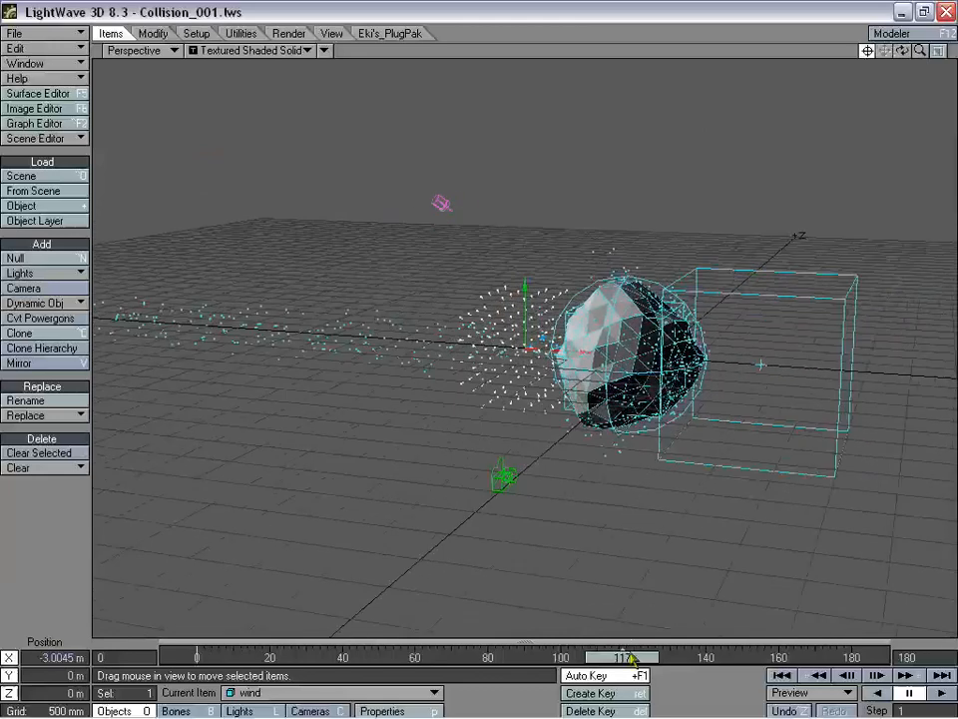
pyautogui.moveTo(631, 660)
pyautogui.mouseDown()
pyautogui.moveTo(481, 656)
pyautogui.moveTo(631, 661)
pyautogui.mouseUp()
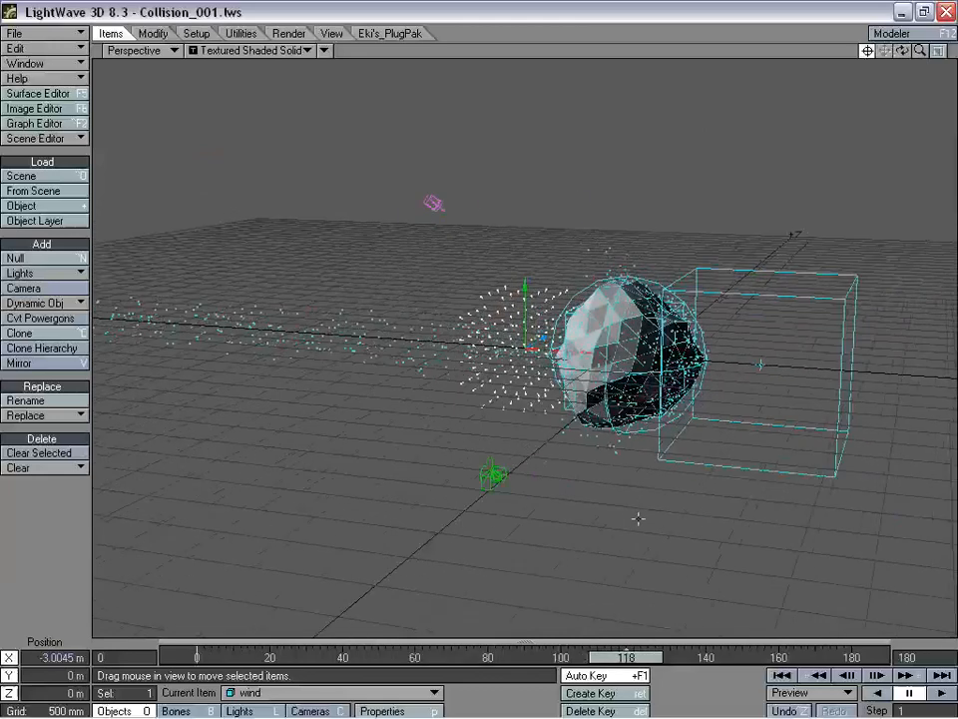
# - Replace the wind's -50 % power with a positive 100 and replay the particles
pyautogui.press('p')
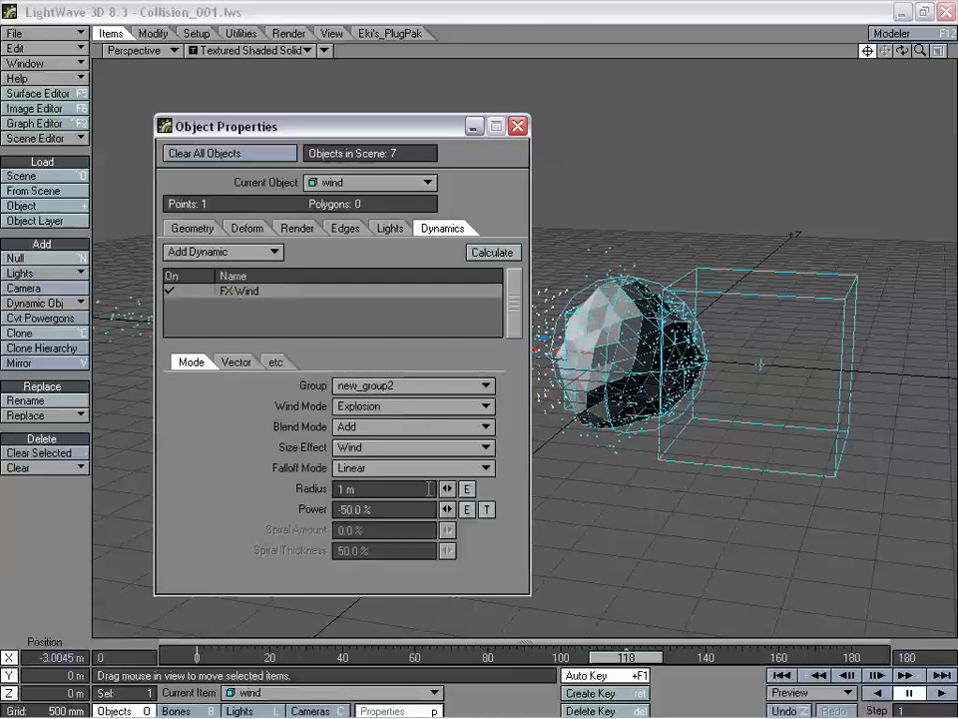
pyautogui.moveTo(379, 505); pyautogui.dragTo(286, 505)
pyautogui.write('-10')
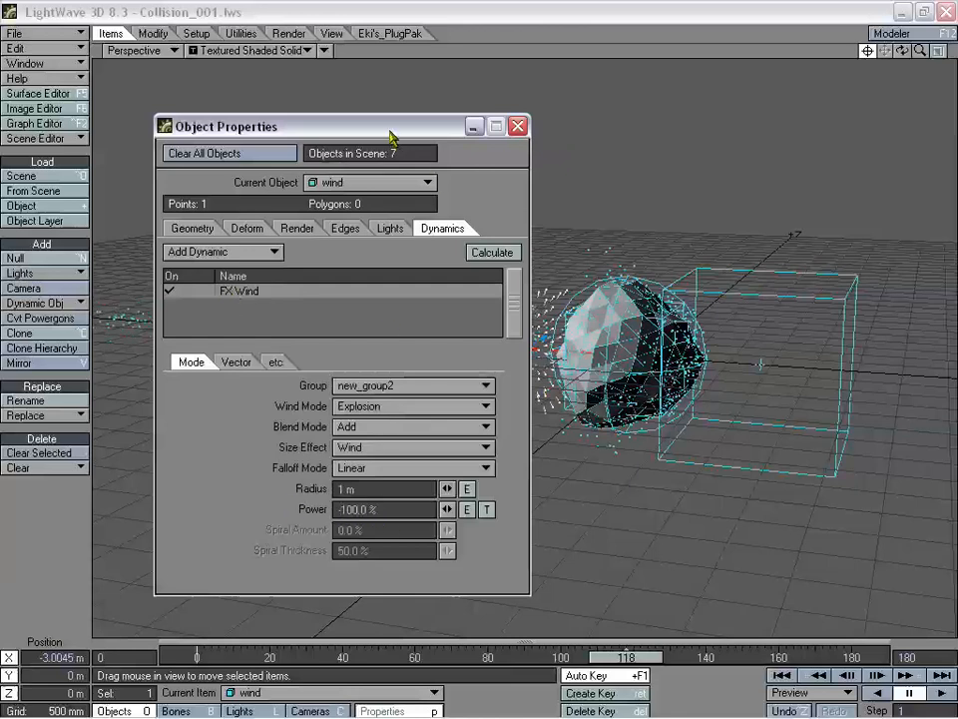
pyautogui.moveTo(391, 137); pyautogui.dragTo(754, 151)
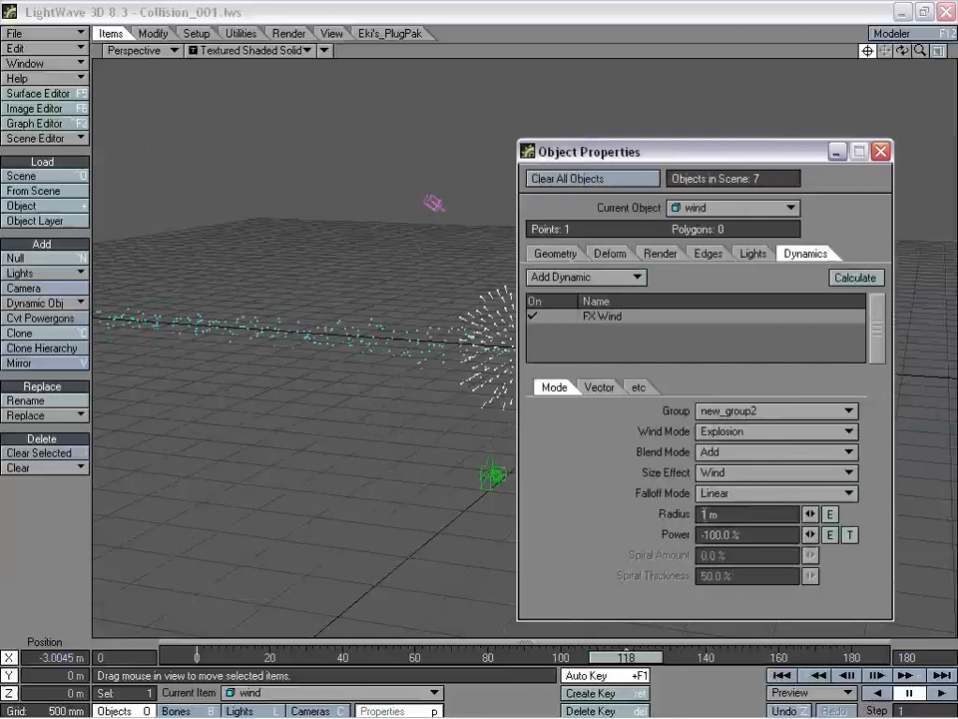
pyautogui.click(757, 533)
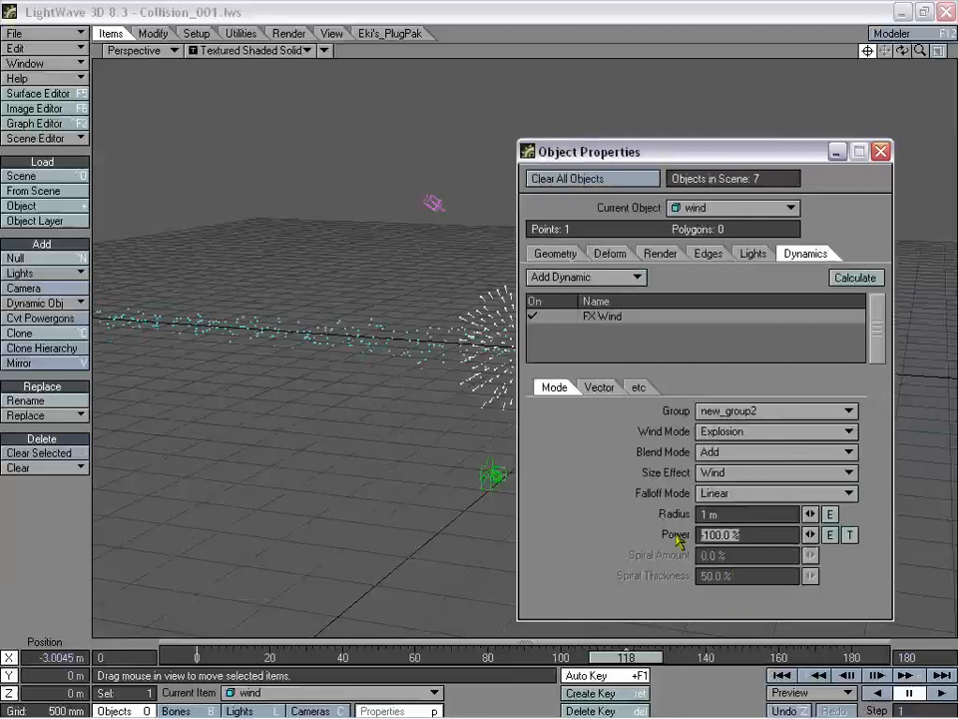
pyautogui.write('100')
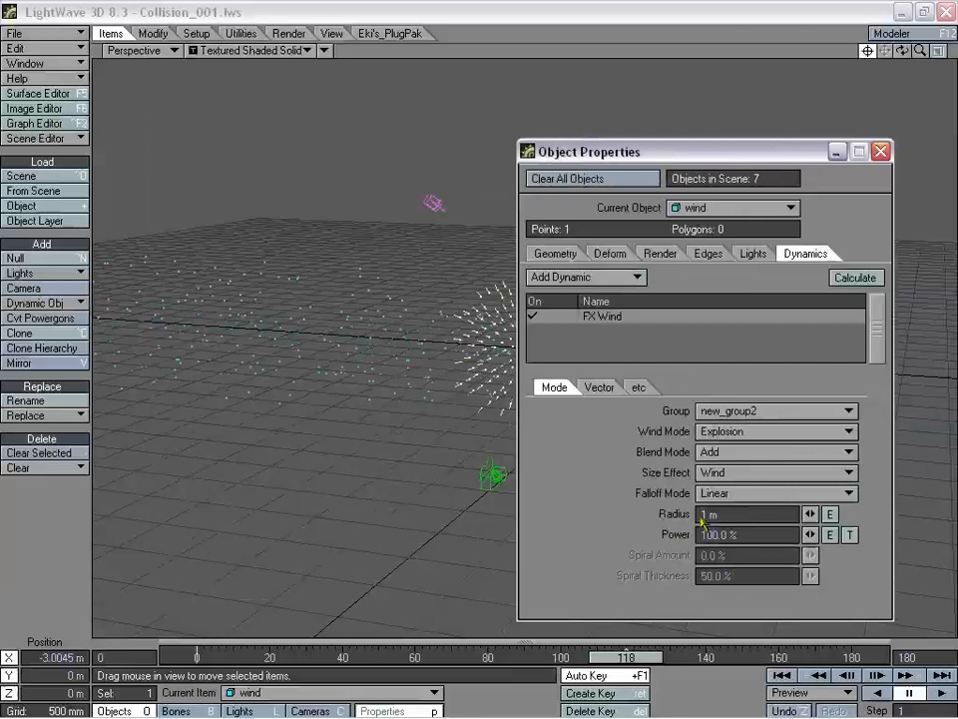
pyautogui.moveTo(616, 663); pyautogui.dragTo(569, 662)
pyautogui.moveTo(619, 151); pyautogui.dragTo(957, 155)
pyautogui.click(499, 5)
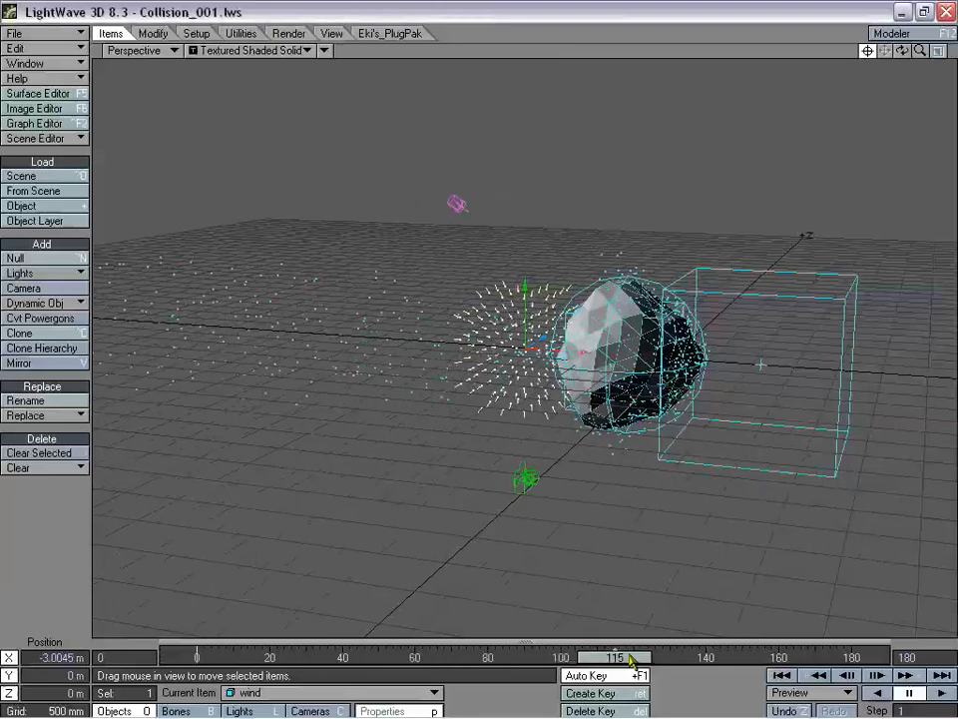
# - Step to frame 134 and pull back, orbiting around the particle stream and wind
pyautogui.moveTo(631, 661); pyautogui.dragTo(685, 660)
pyautogui.moveTo(684, 660); pyautogui.dragTo(631, 659)
pyautogui.moveTo(905, 51); pyautogui.dragTo(847, 72)
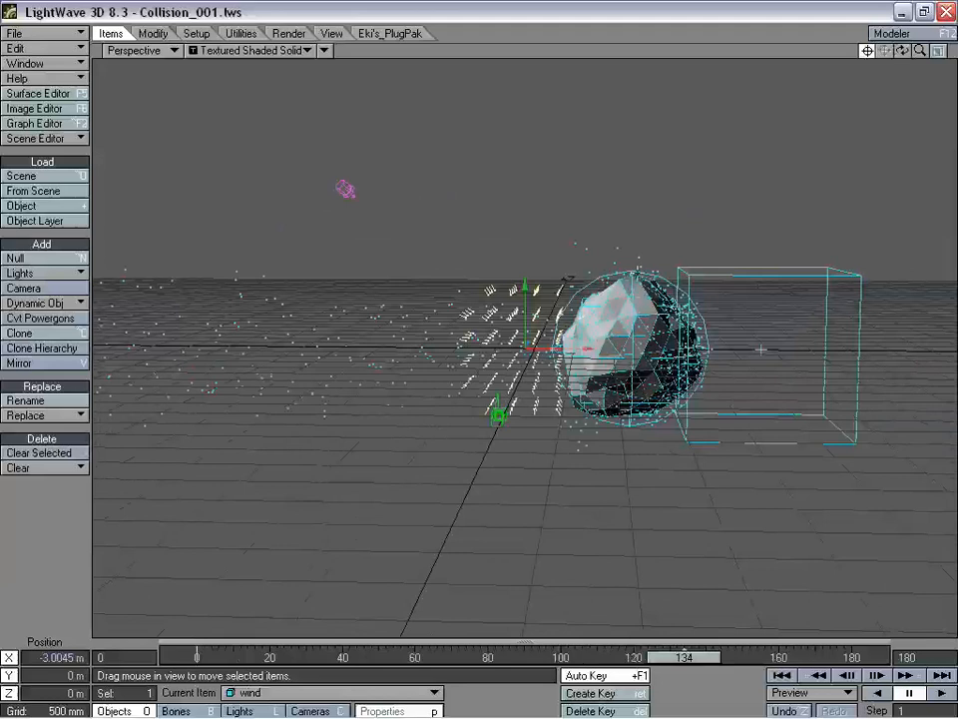
pyautogui.moveTo(921, 51); pyautogui.dragTo(877, 54)
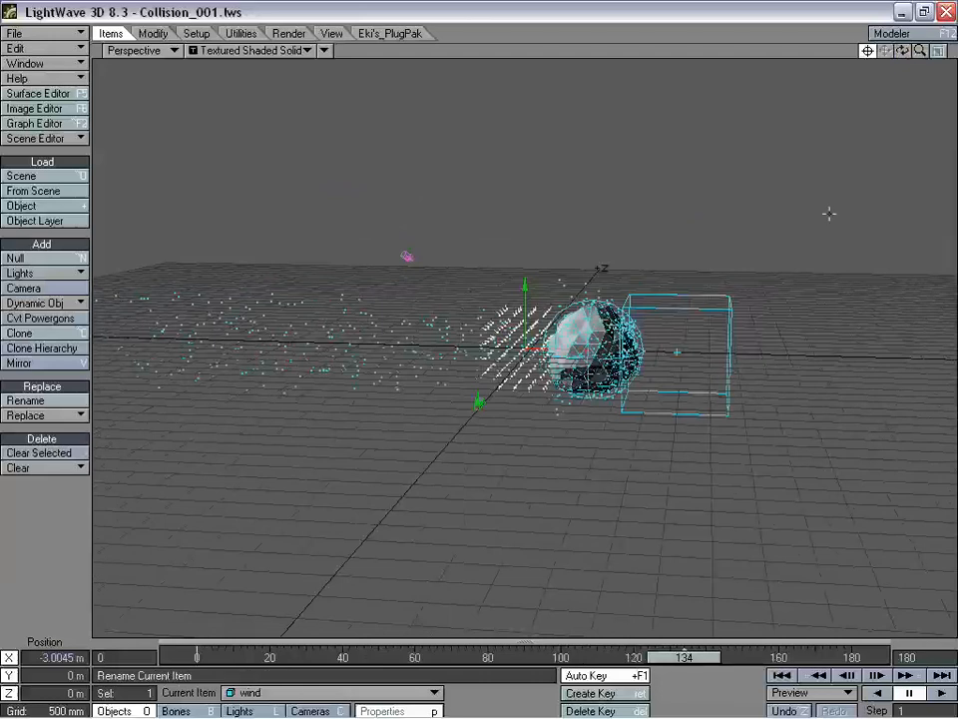
# - Raise the wind's explosion power to 300 % and replay the particles from early frames
pyautogui.press('p')
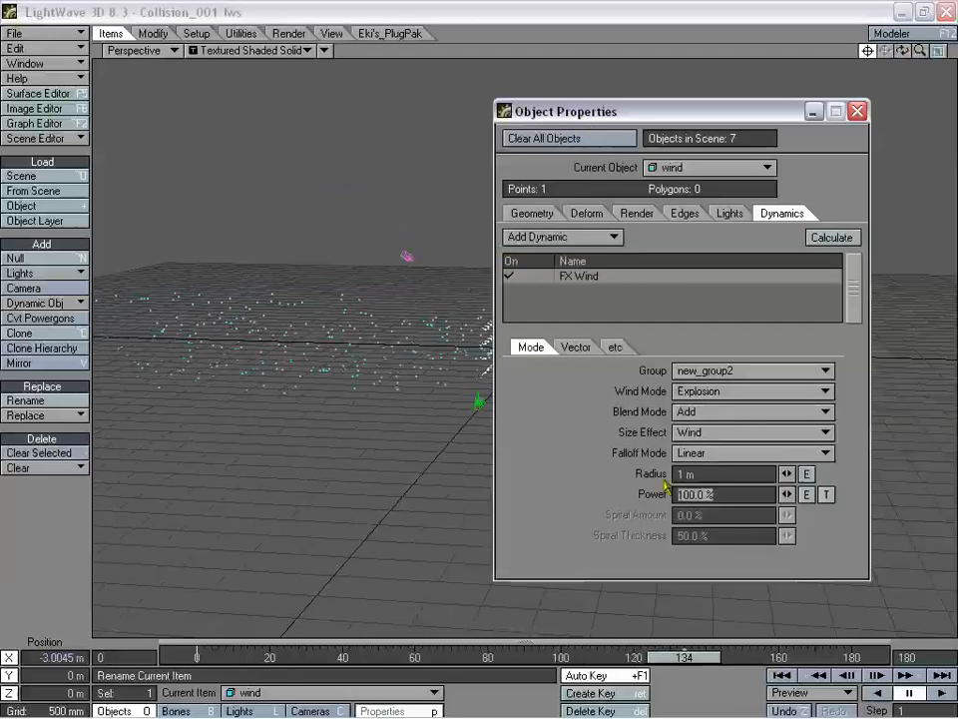
pyautogui.write('3')
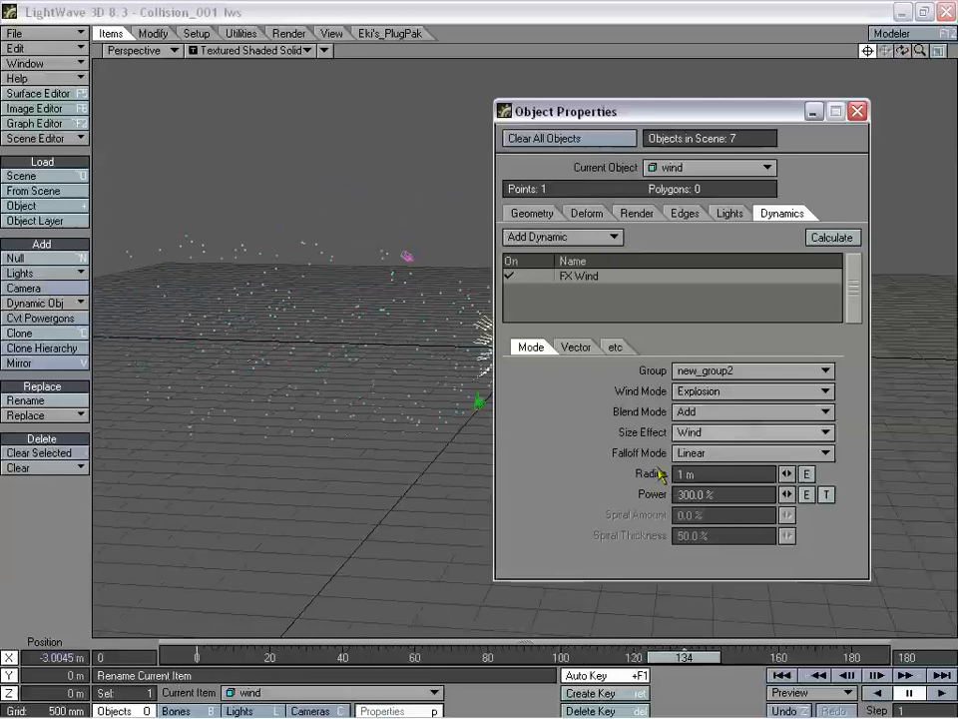
pyautogui.moveTo(679, 658); pyautogui.dragTo(597, 656)
pyautogui.moveTo(653, 111); pyautogui.dragTo(871, 136)
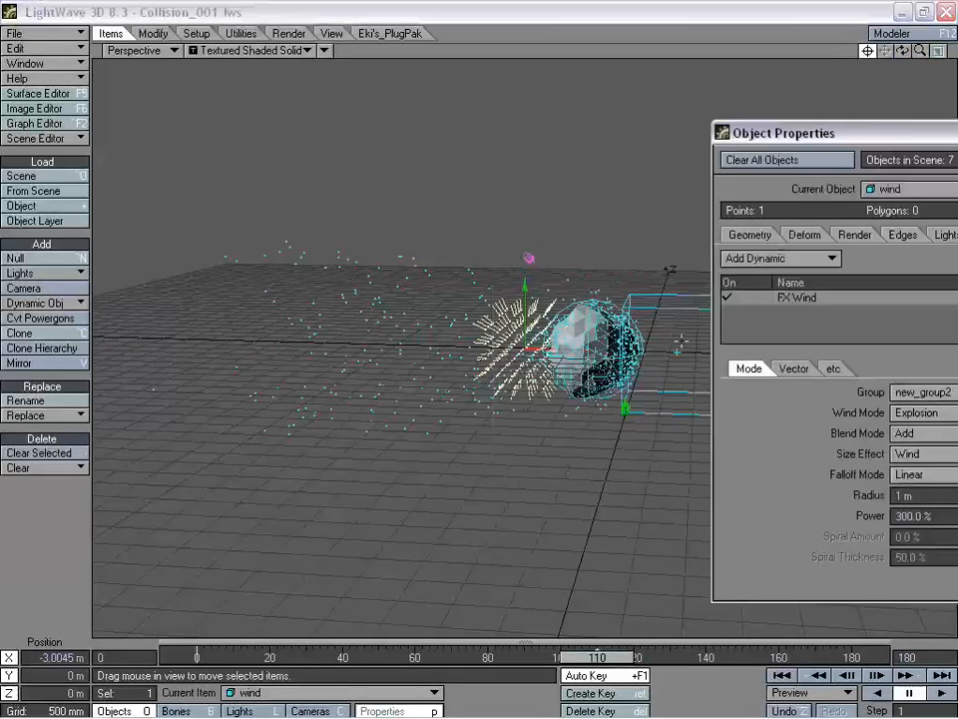
pyautogui.moveTo(601, 657); pyautogui.dragTo(195, 657)
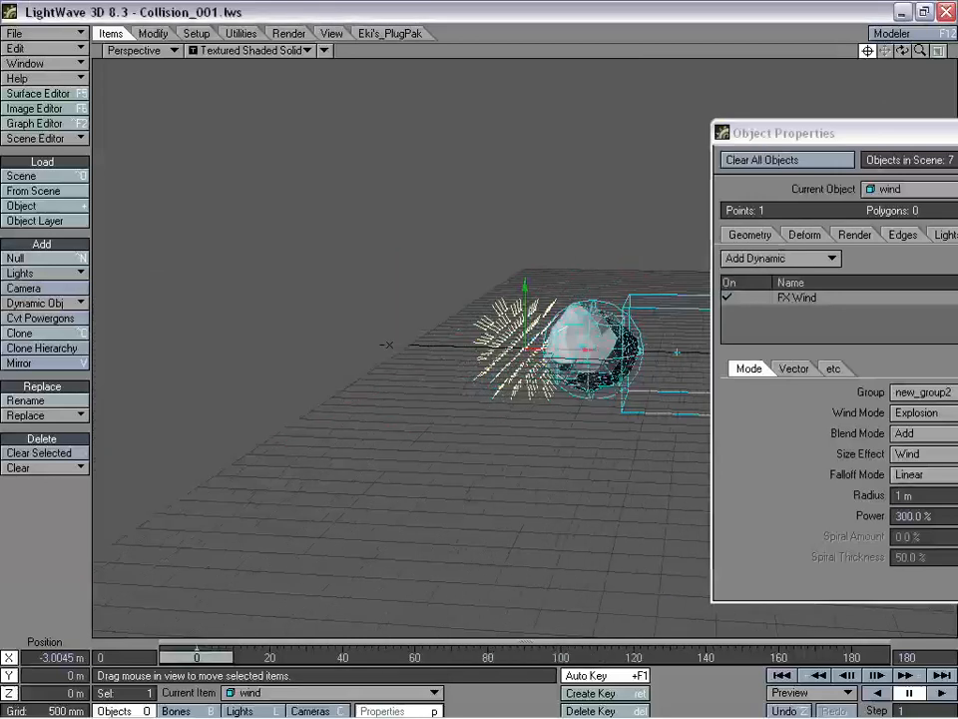
# - Shift the wind left to X -2.5399 m and preview later frames with properties in view
pyautogui.moveTo(240, 618); pyautogui.dragTo(211, 618)
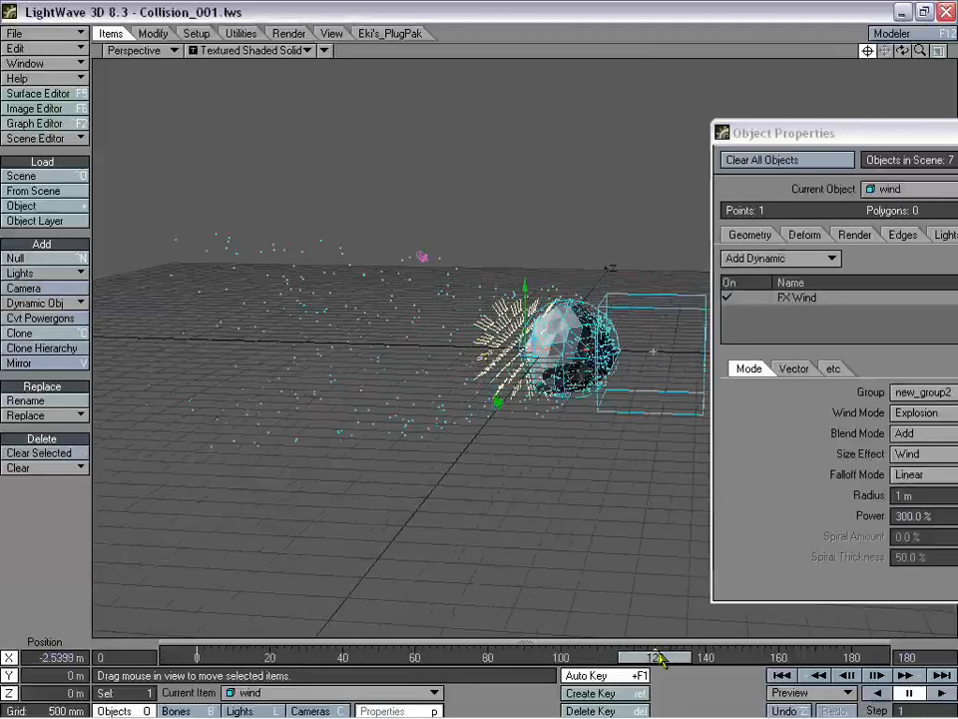
pyautogui.moveTo(660, 657)
pyautogui.mouseDown()
pyautogui.moveTo(790, 657)
pyautogui.moveTo(651, 657)
pyautogui.moveTo(659, 657)
pyautogui.mouseUp()
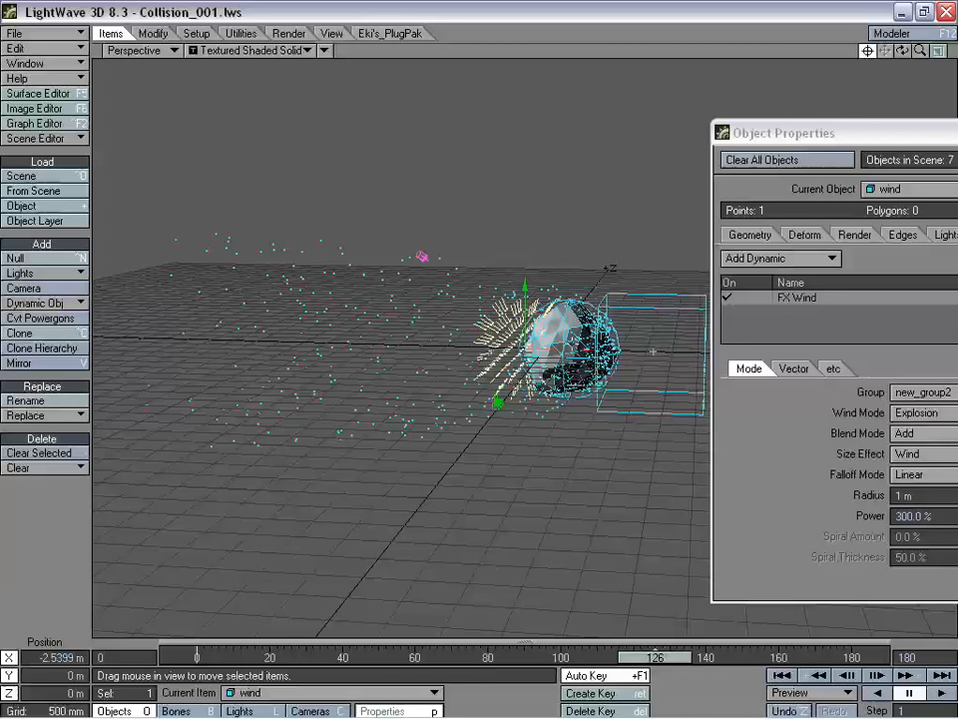
pyautogui.moveTo(666, 657); pyautogui.dragTo(701, 657)
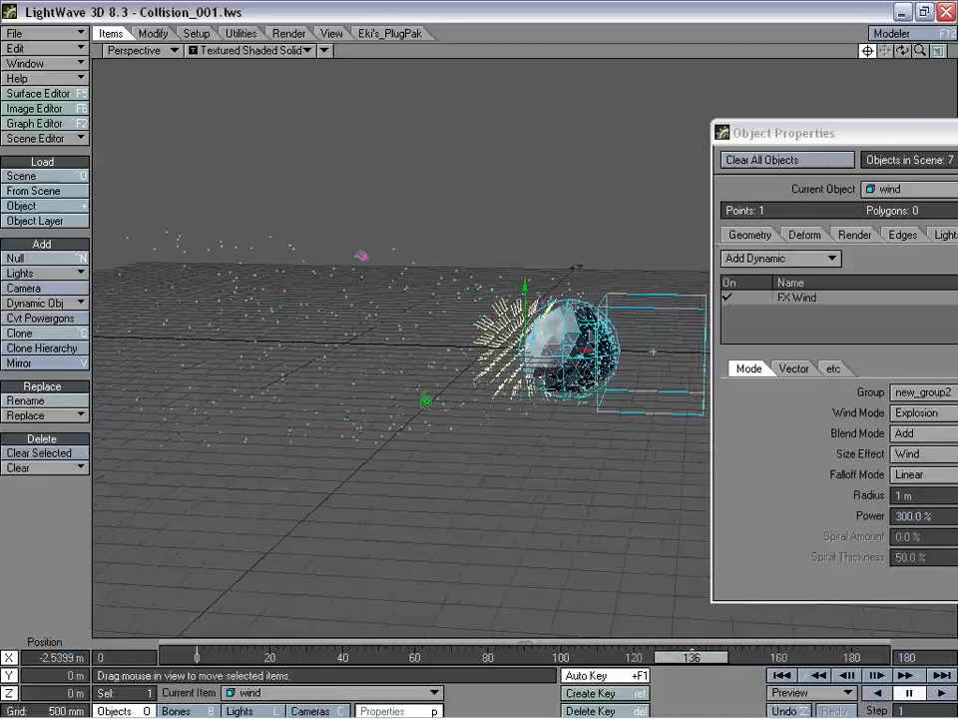
pyautogui.moveTo(783, 132); pyautogui.dragTo(588, 116)
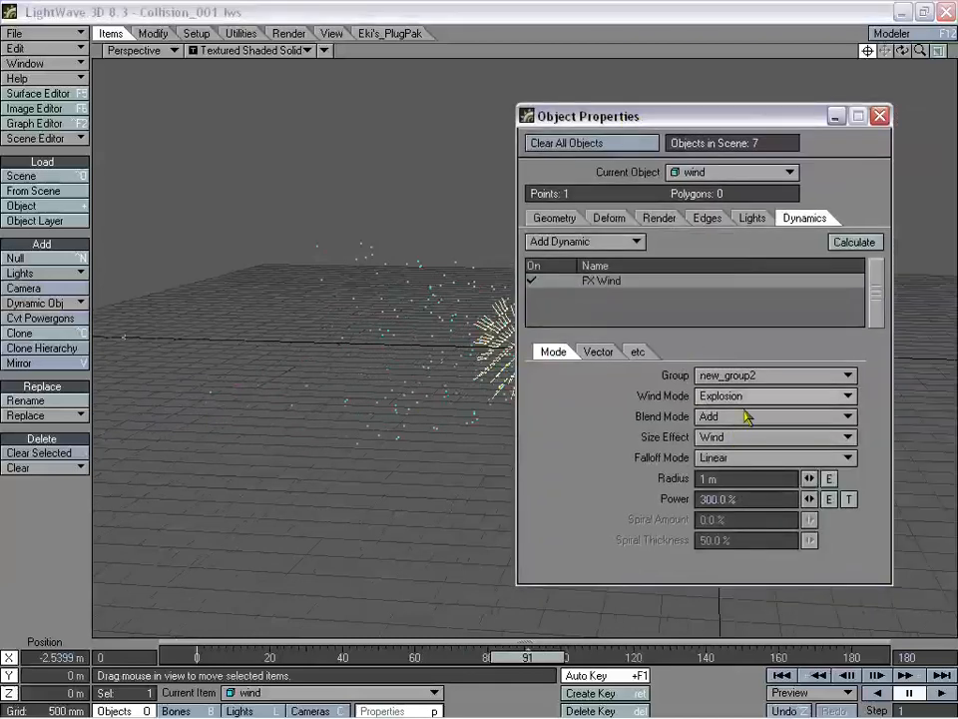
# - Switch the wind to Direction, then Rotation(v) mode, scrubbing the timeline to watch the particles
pyautogui.moveTo(647, 119); pyautogui.dragTo(730, 98)
pyautogui.click(811, 374)
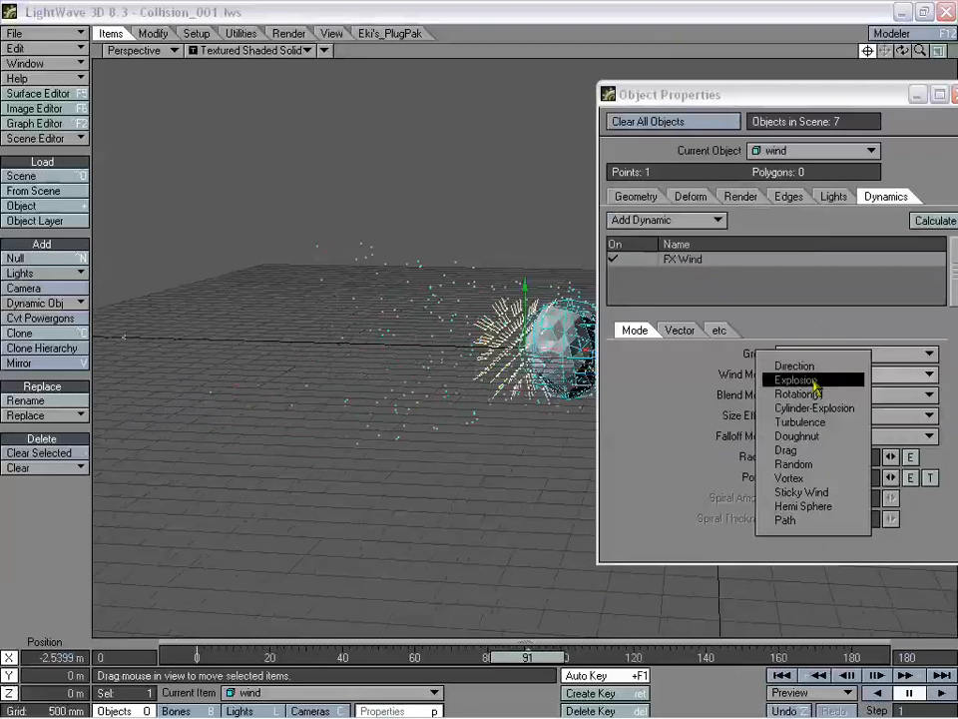
pyautogui.click(824, 363)
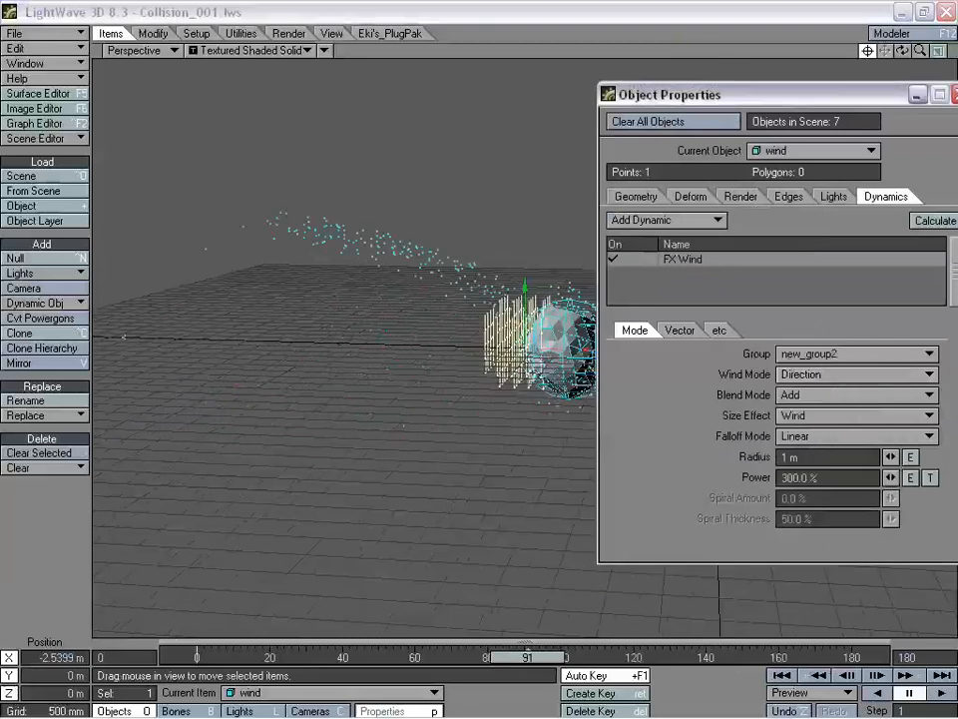
pyautogui.moveTo(528, 657); pyautogui.dragTo(502, 658)
pyautogui.click(839, 375)
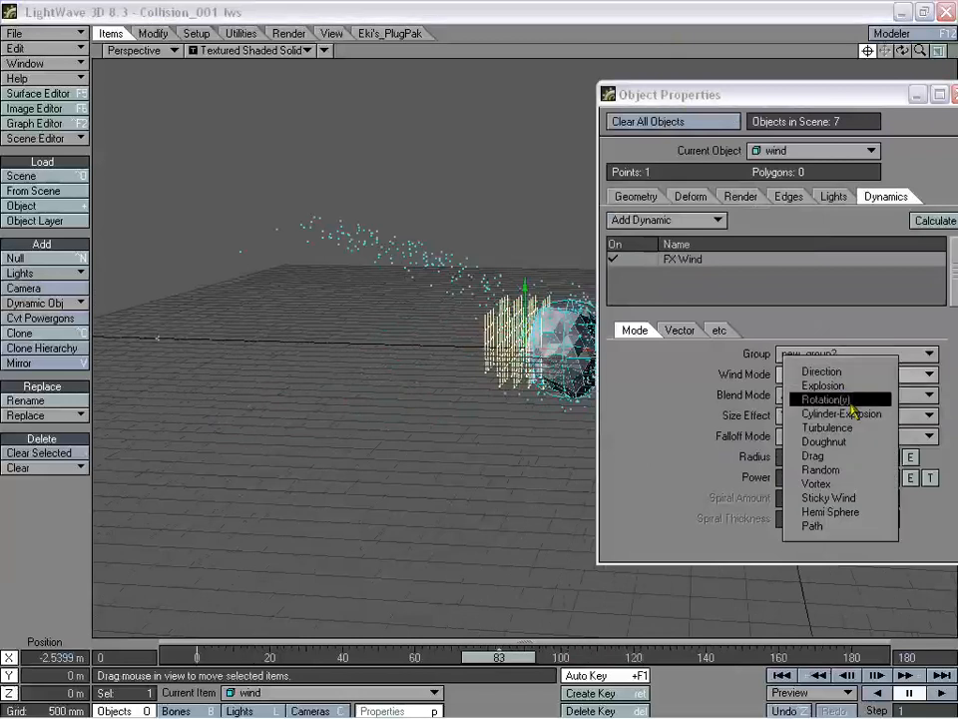
pyautogui.click(853, 400)
pyautogui.moveTo(497, 659); pyautogui.dragTo(420, 659)
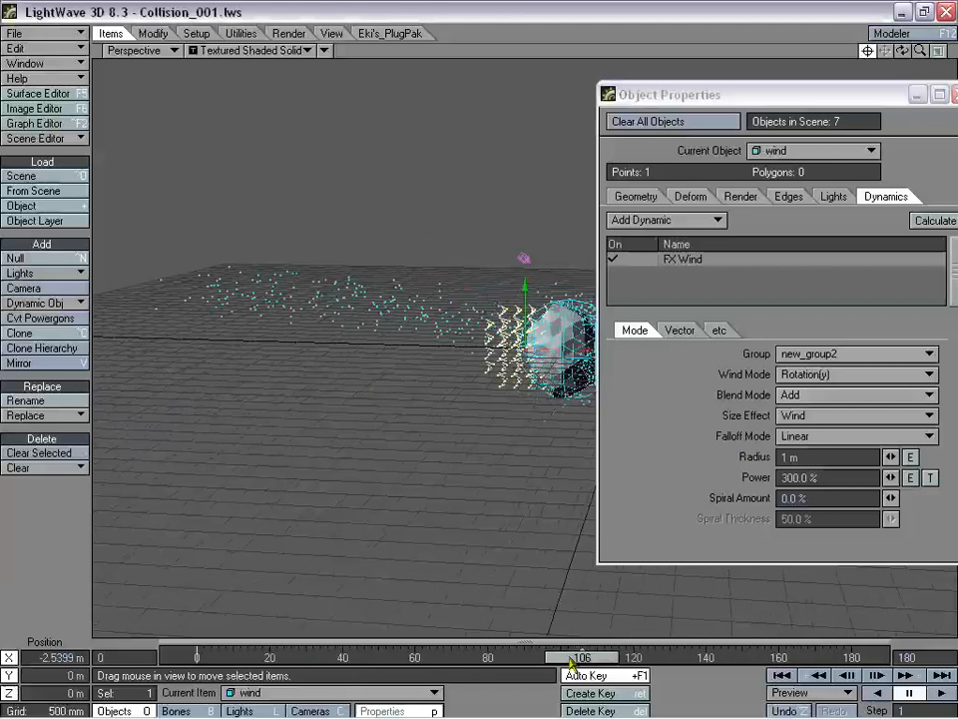
# - Try the Cylinder-Explosion and Turbulence wind modes, ending on Doughnut, checking the particles after each
pyautogui.click(825, 375)
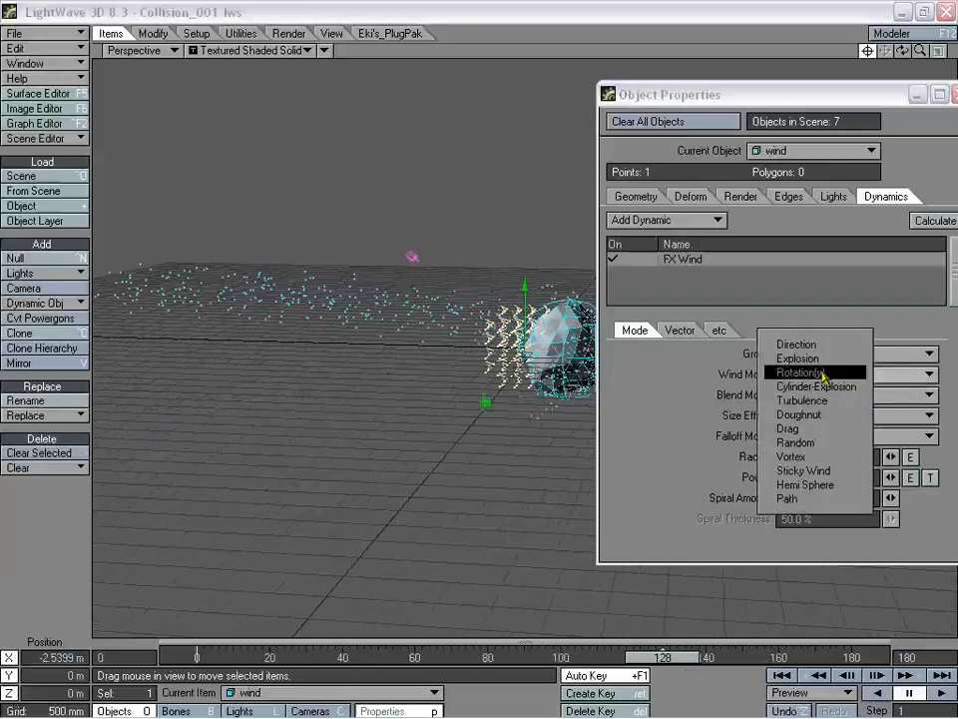
pyautogui.moveTo(662, 656); pyautogui.dragTo(610, 656)
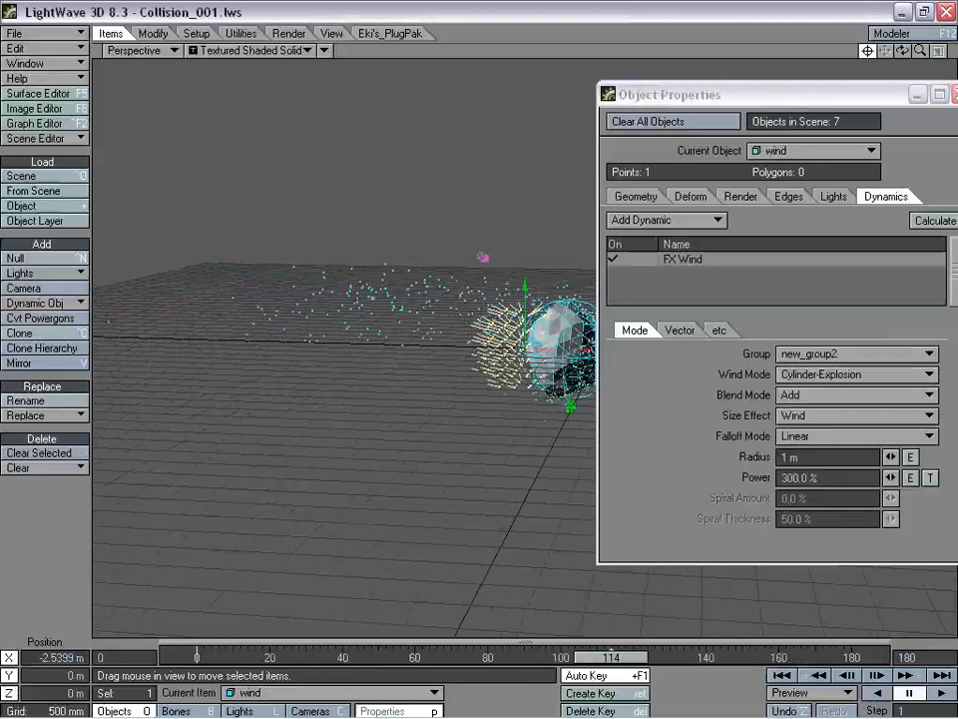
pyautogui.click(827, 380)
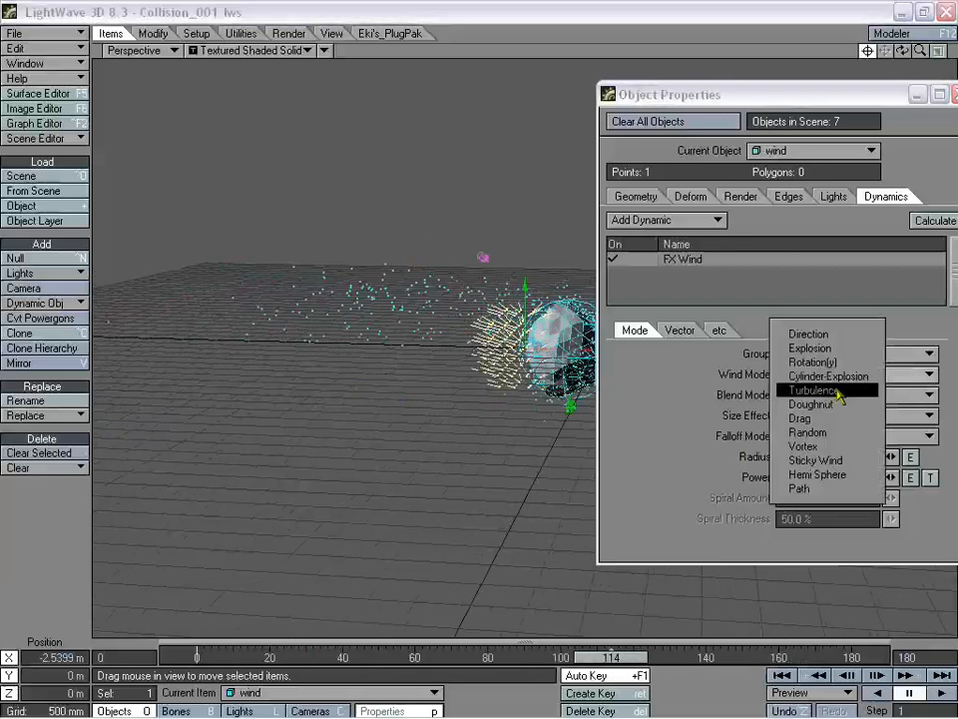
pyautogui.click(789, 392)
pyautogui.moveTo(600, 660)
pyautogui.mouseDown()
pyautogui.moveTo(509, 660)
pyautogui.moveTo(751, 660)
pyautogui.moveTo(593, 660)
pyautogui.mouseUp()
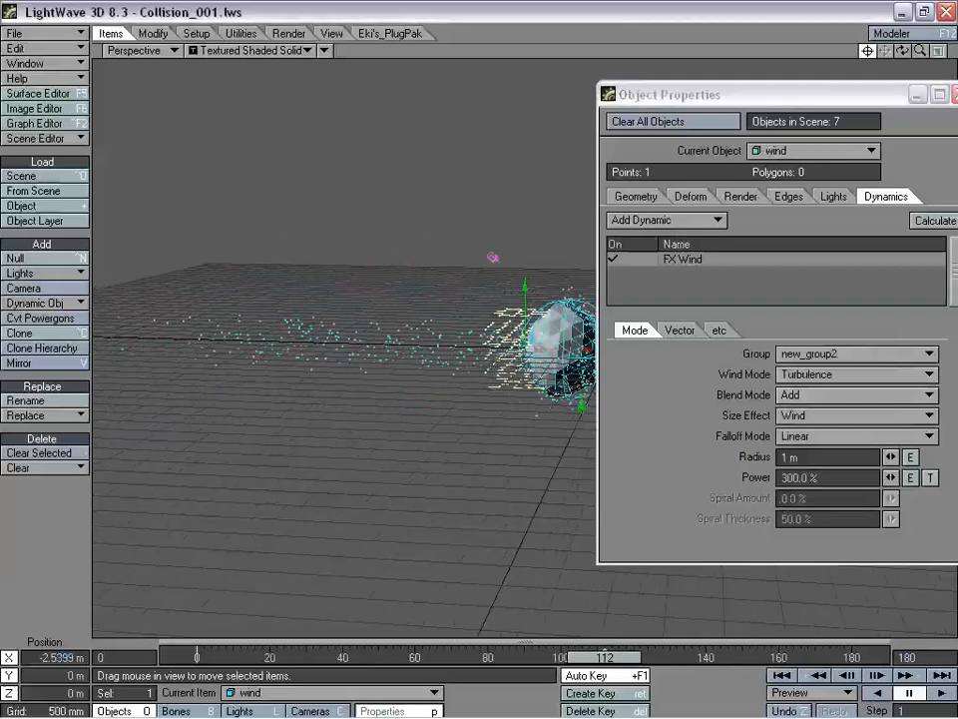
pyautogui.click(827, 375)
pyautogui.click(800, 390)
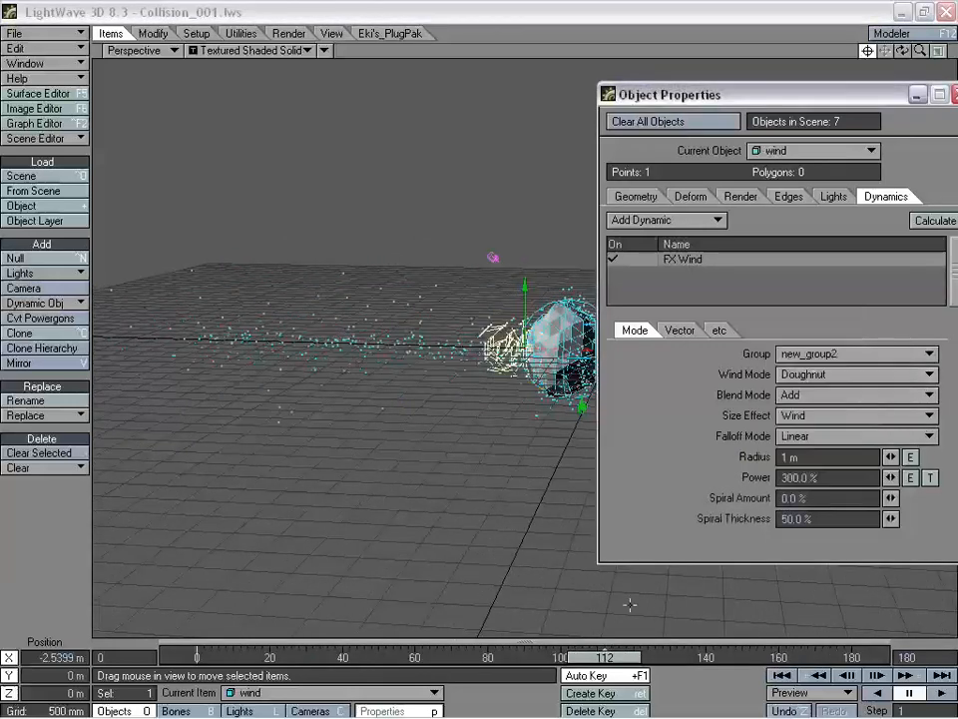
pyautogui.moveTo(606, 657); pyautogui.dragTo(580, 657)
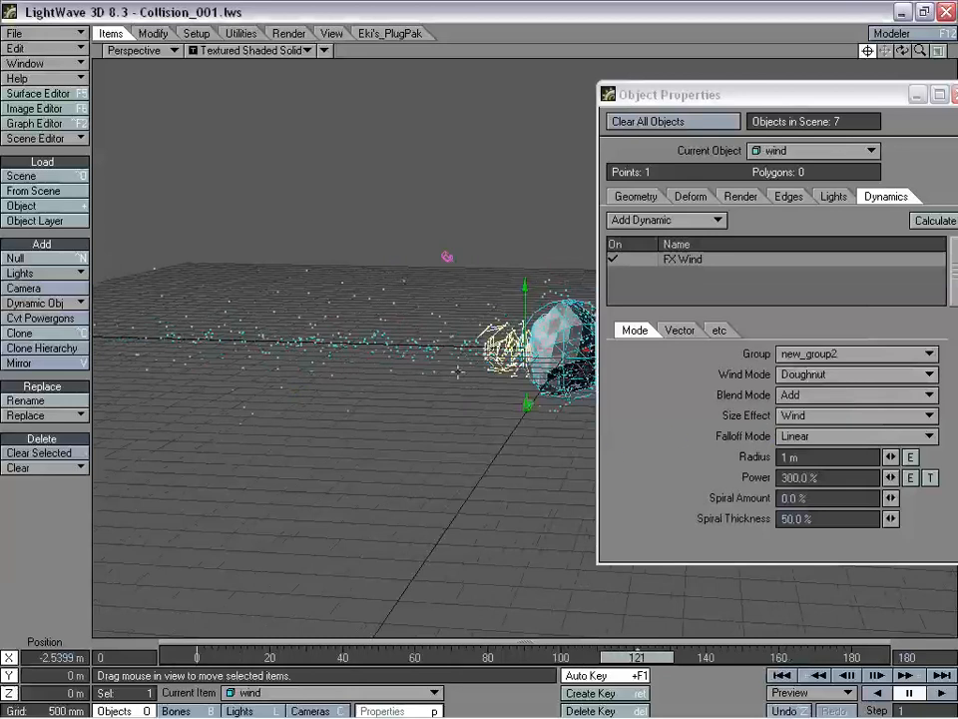
pyautogui.click(820, 377)
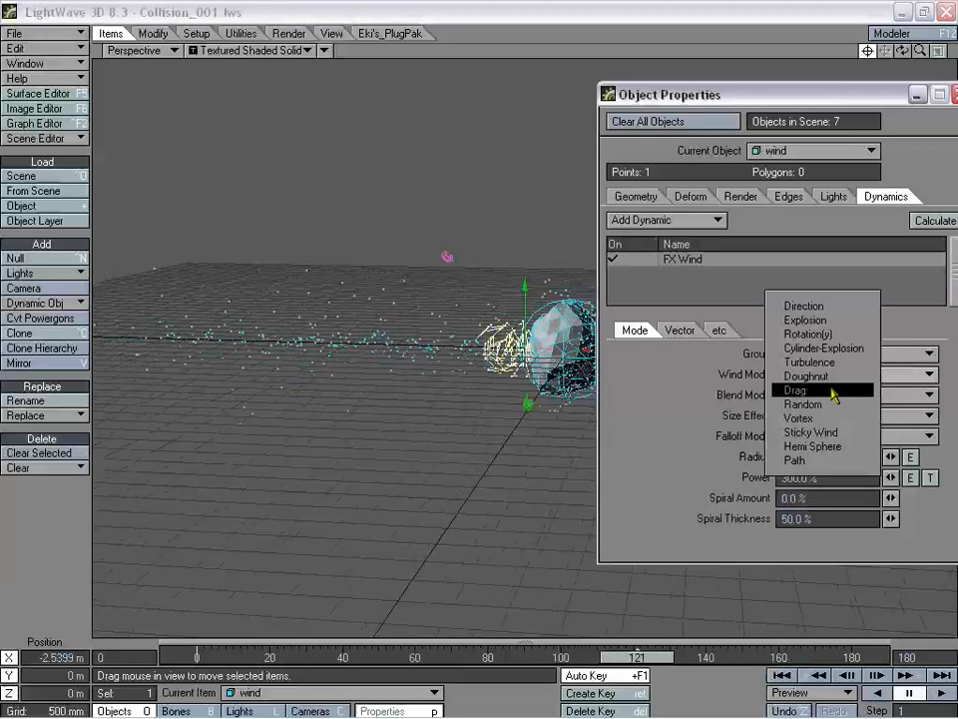
# - Cycle the wind through Drag, Random and Vortex modes
pyautogui.click(836, 393)
pyautogui.click(638, 656)
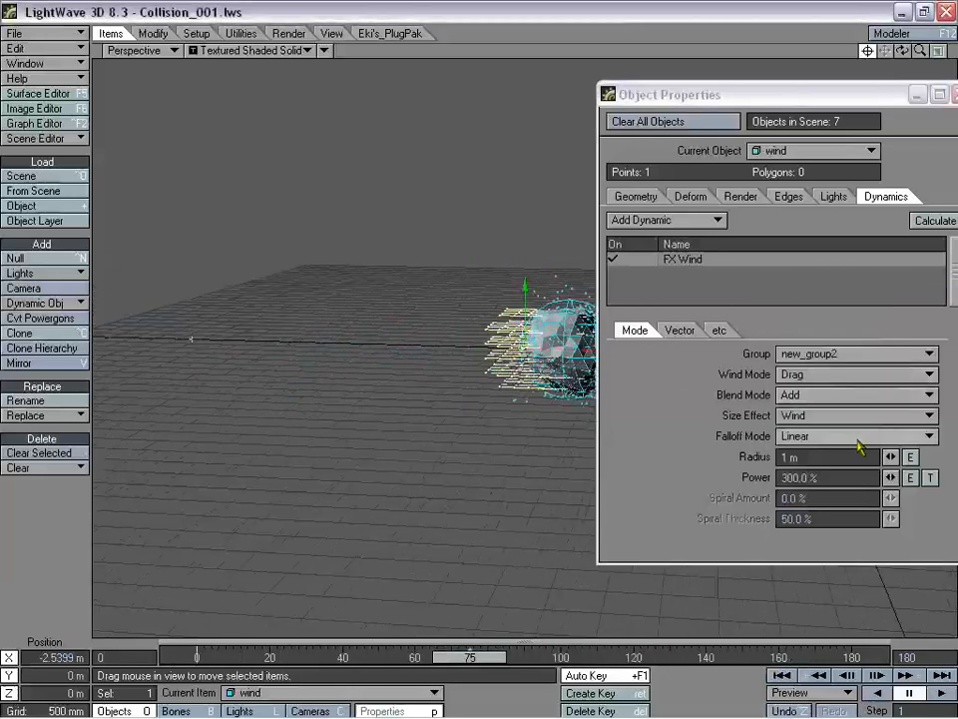
pyautogui.click(823, 373)
pyautogui.click(836, 392)
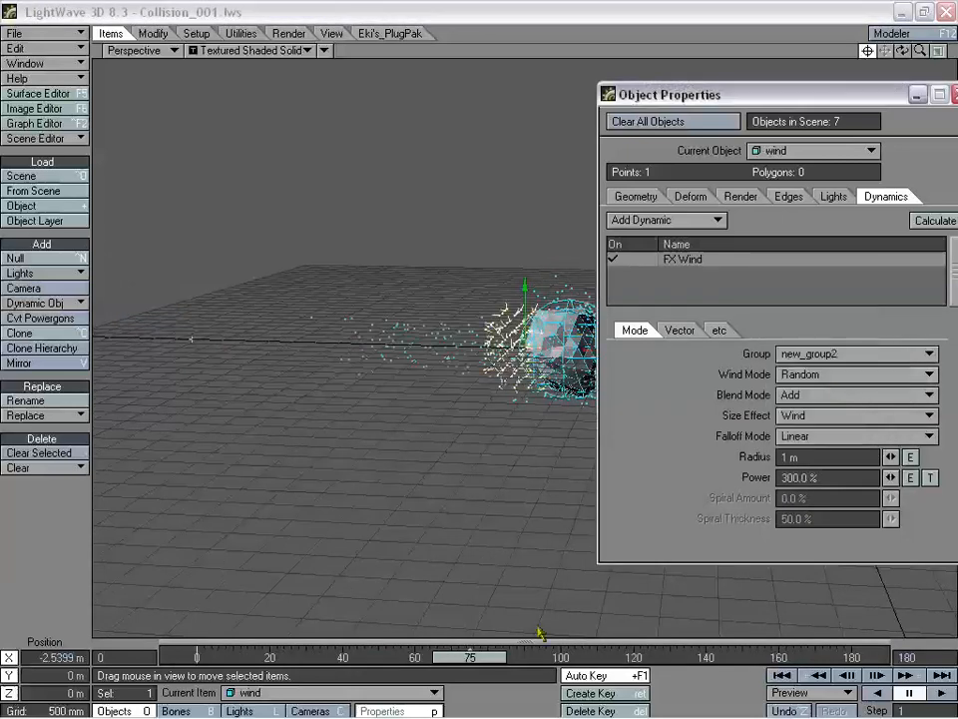
pyautogui.click(829, 375)
pyautogui.click(831, 391)
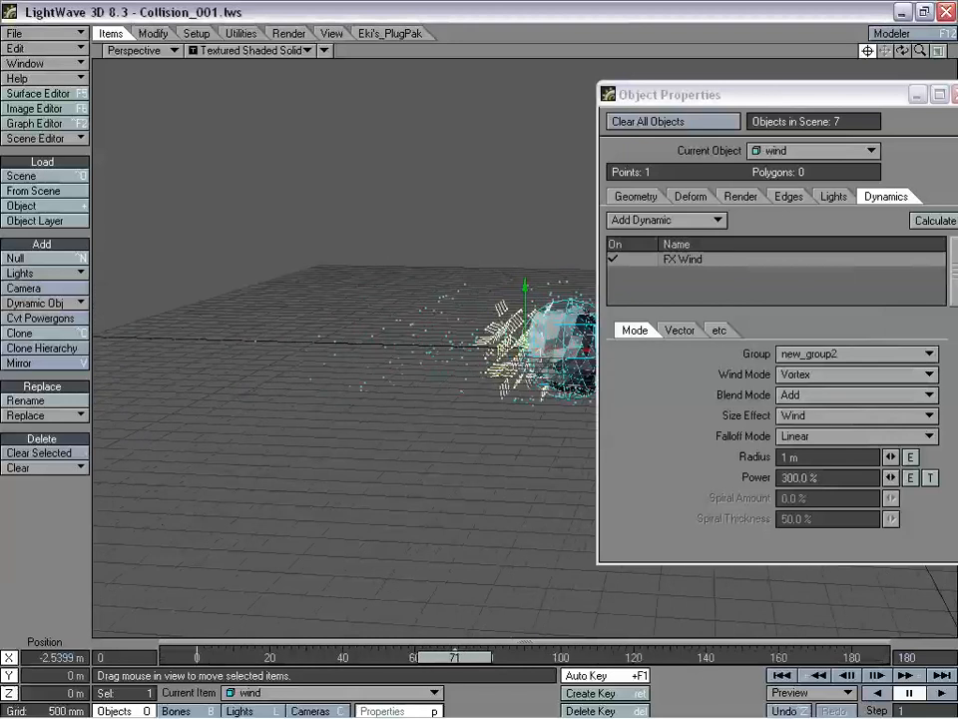
# - Try Sticky Wind, Hemi Sphere and Path wind modes, scrubbing the particles after each
pyautogui.click(834, 379)
pyautogui.click(785, 388)
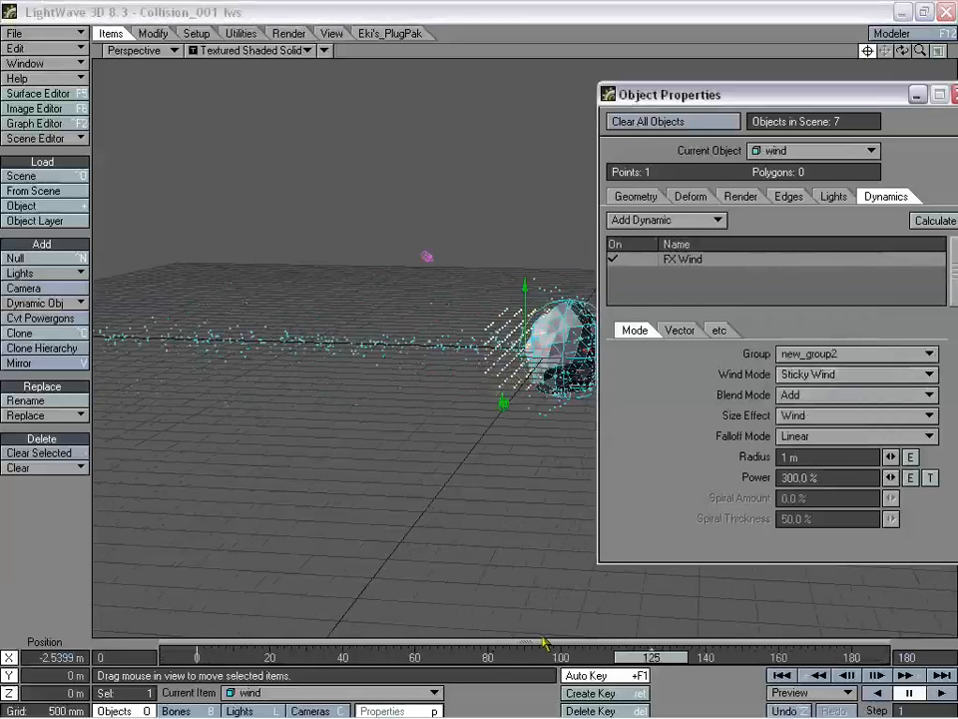
pyautogui.moveTo(647, 661); pyautogui.dragTo(595, 661)
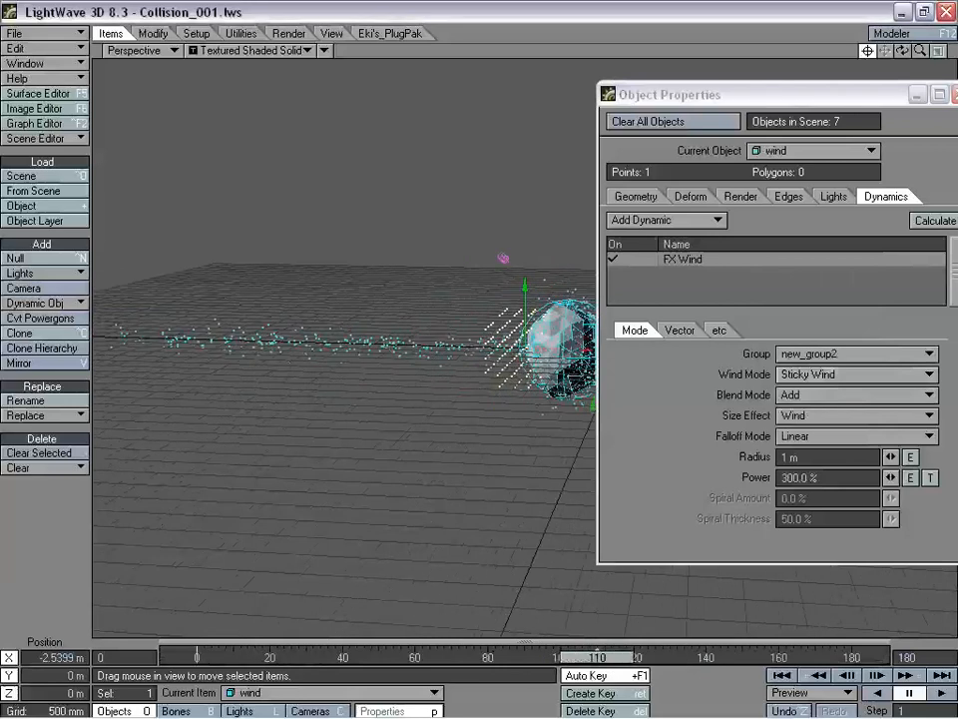
pyautogui.click(820, 374)
pyautogui.click(832, 391)
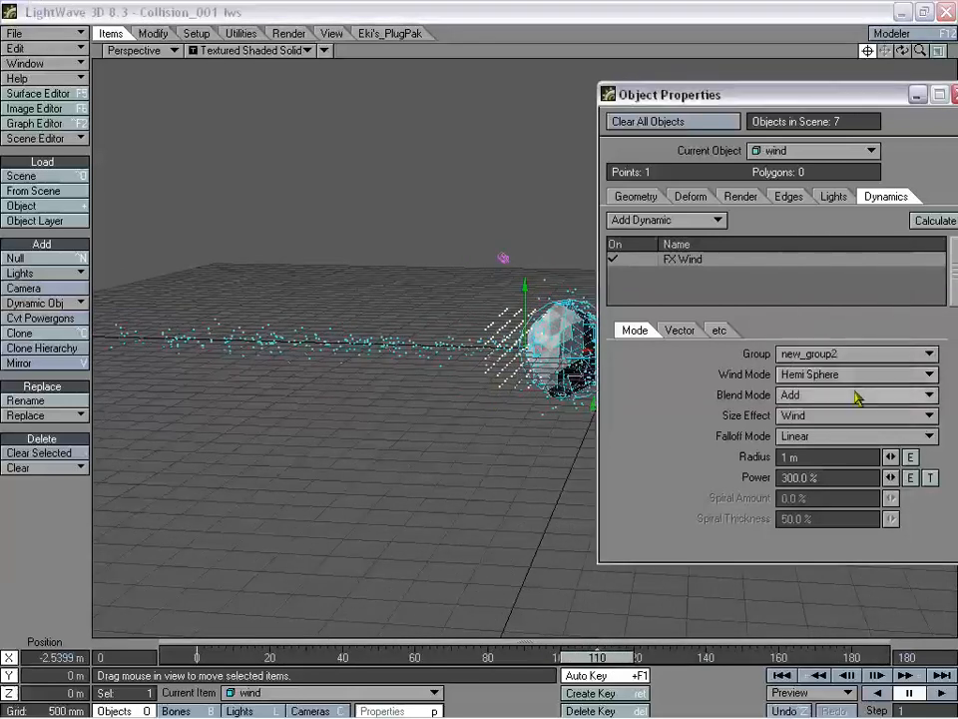
pyautogui.moveTo(597, 660)
pyautogui.mouseDown()
pyautogui.moveTo(426, 660)
pyautogui.moveTo(594, 660)
pyautogui.mouseUp()
pyautogui.click(833, 375)
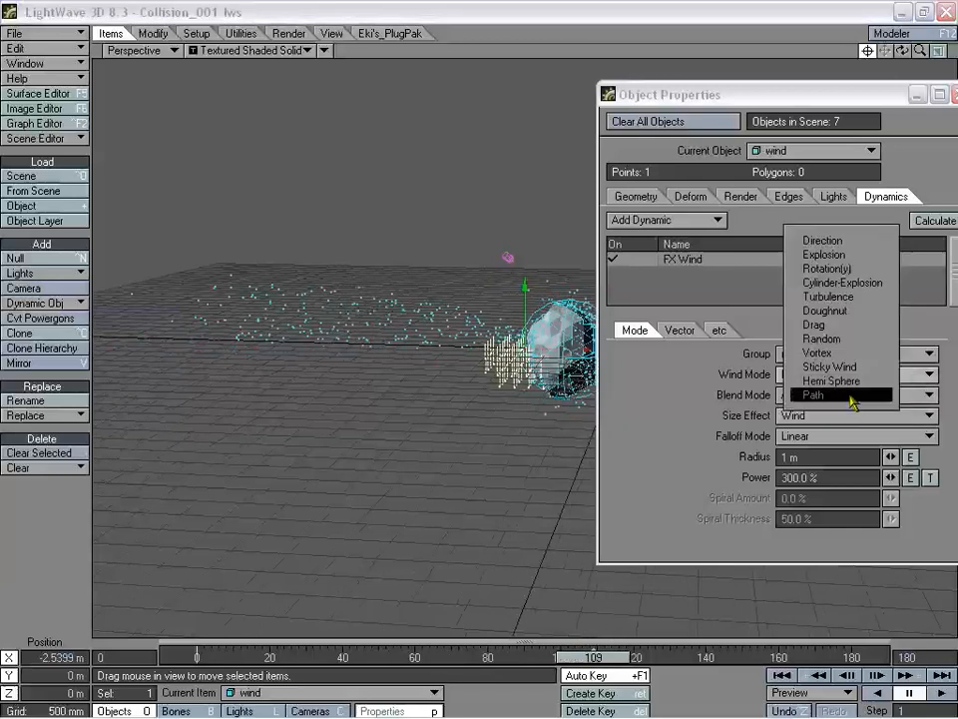
pyautogui.click(818, 396)
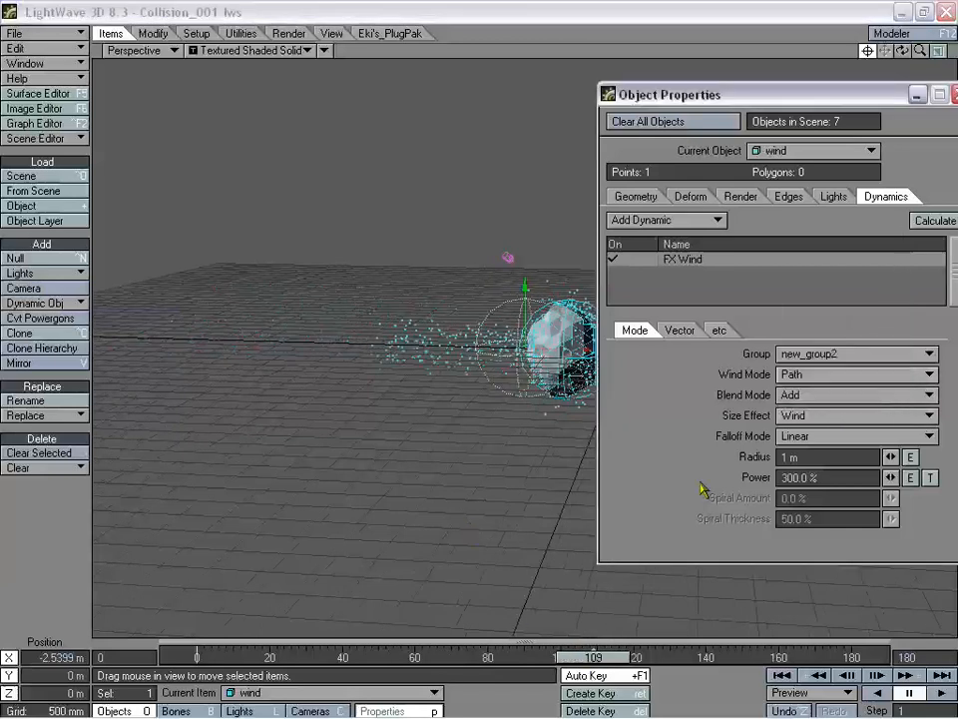
pyautogui.moveTo(587, 659)
pyautogui.mouseDown()
pyautogui.moveTo(471, 658)
pyautogui.moveTo(592, 659)
pyautogui.mouseUp()
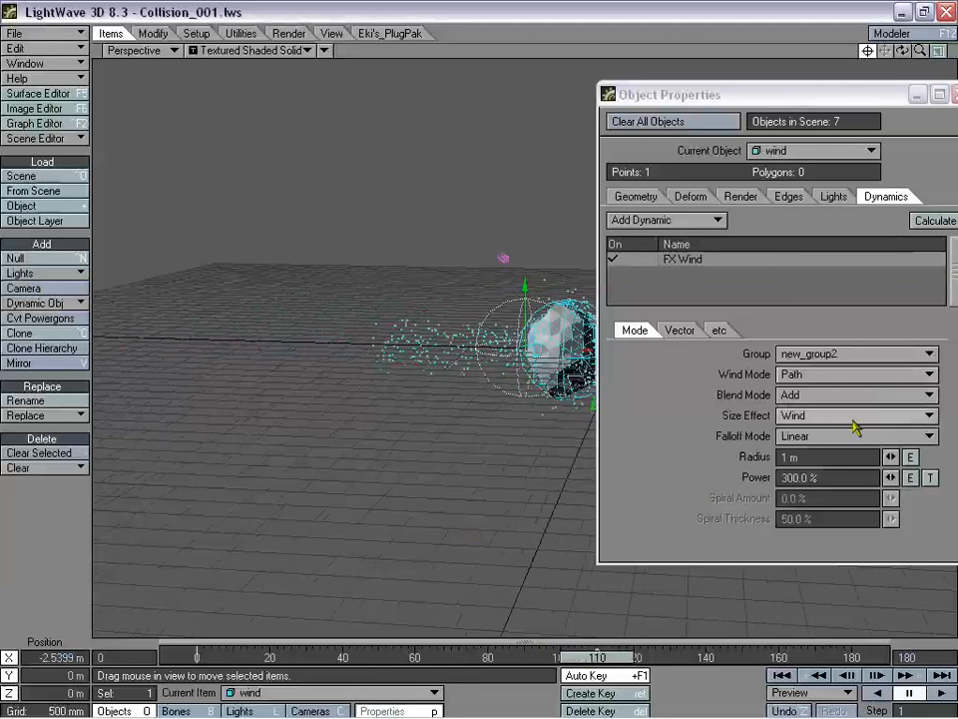
pyautogui.click(814, 385)
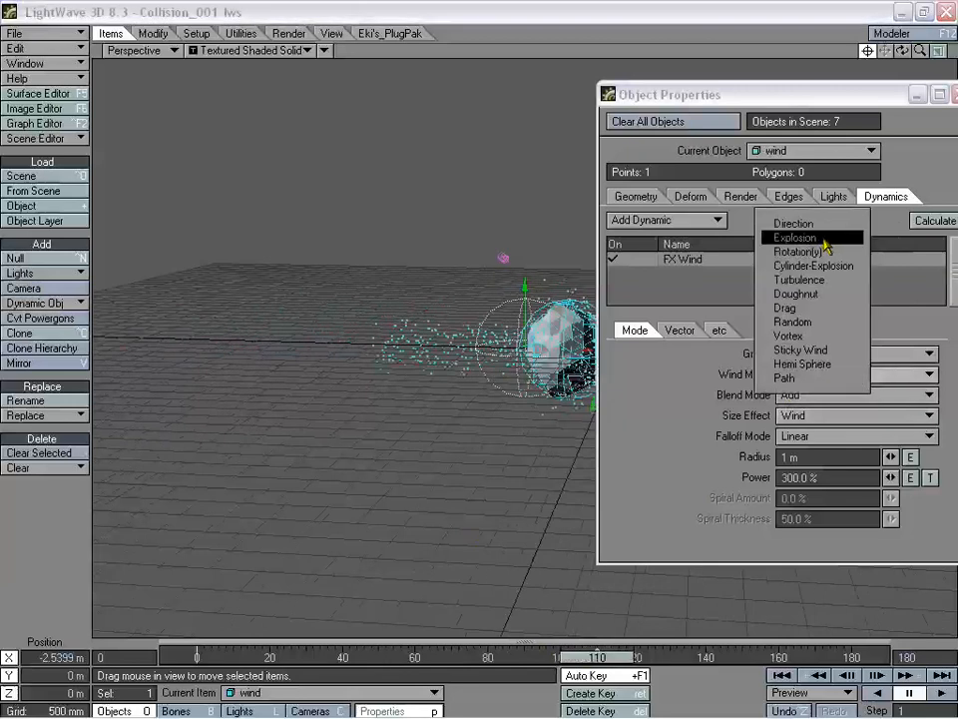
# - Set the wind to Explosion mode with -75% power, then bring up Emitter (2)'s generator settings
pyautogui.click(809, 239)
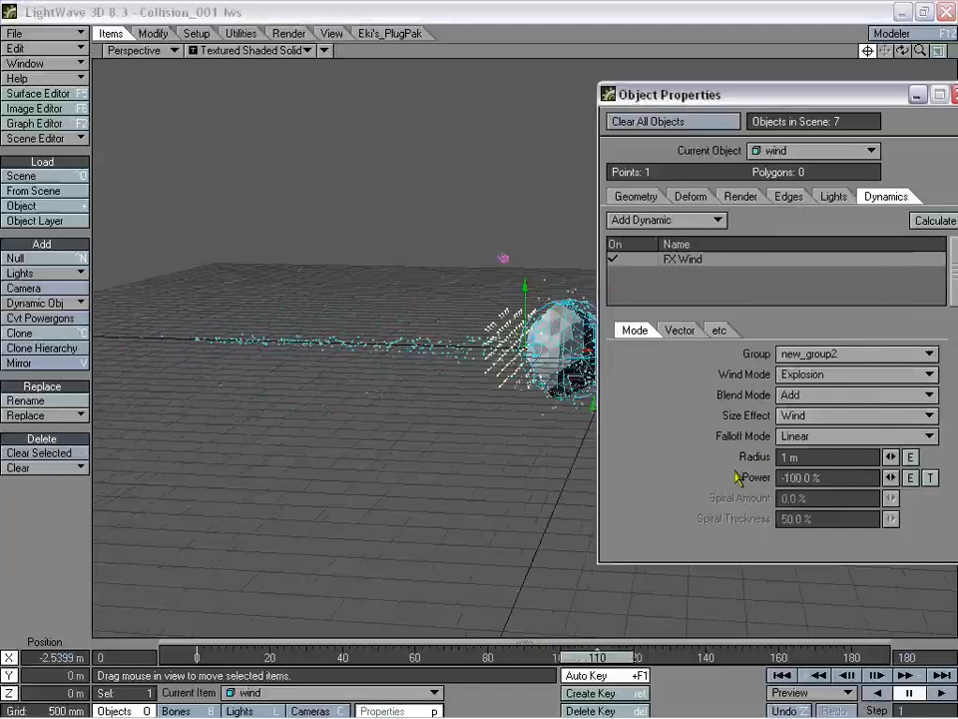
pyautogui.moveTo(620, 658); pyautogui.dragTo(721, 658)
pyautogui.click(831, 477)
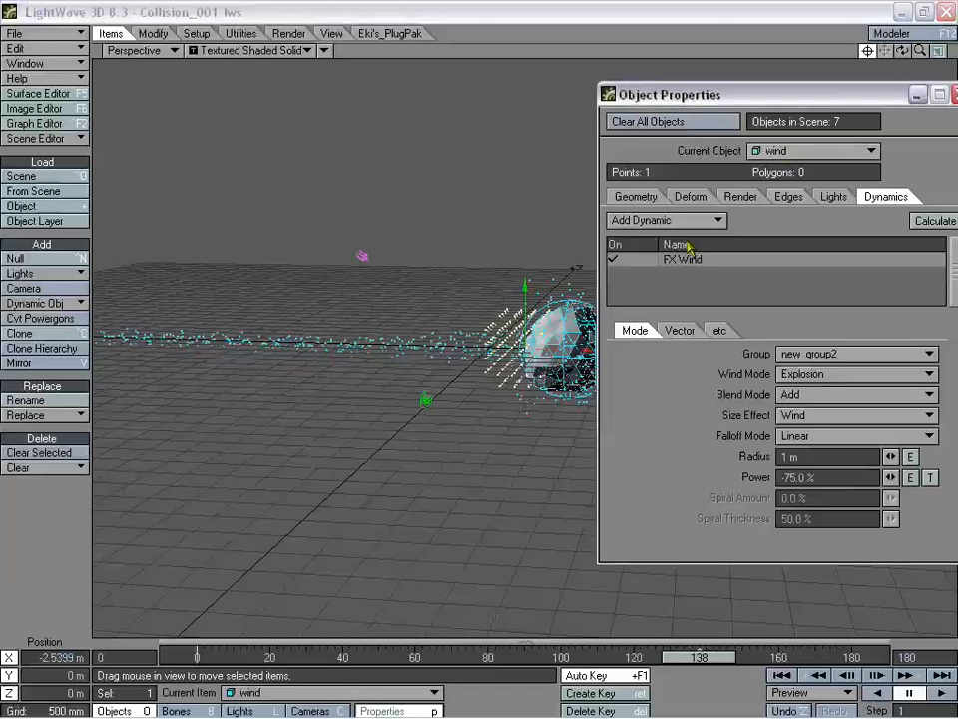
pyautogui.click(433, 340)
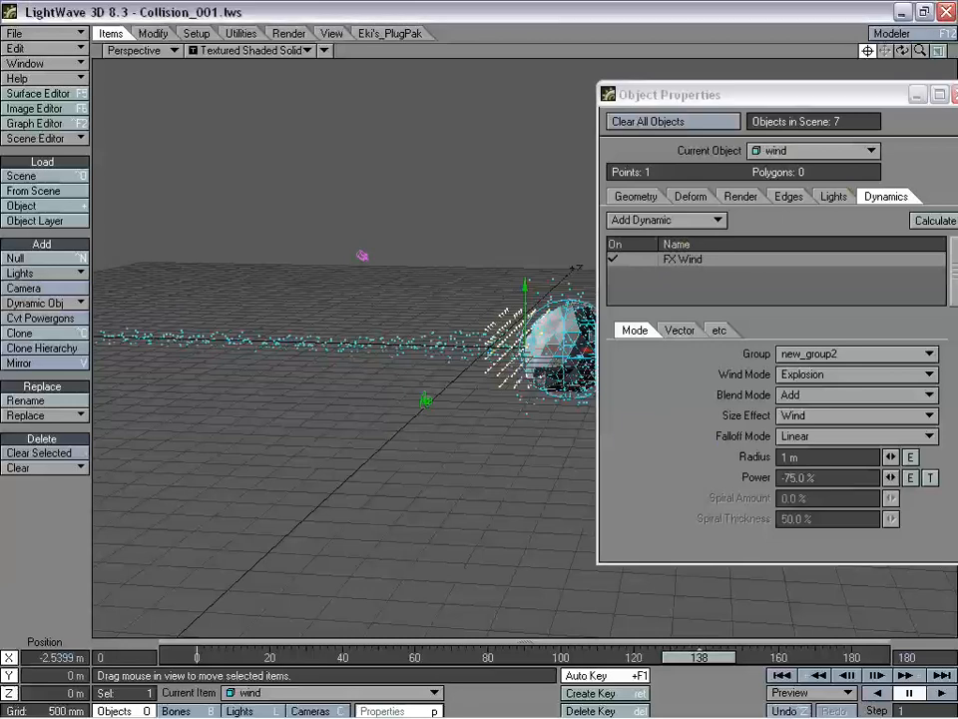
pyautogui.click(720, 260)
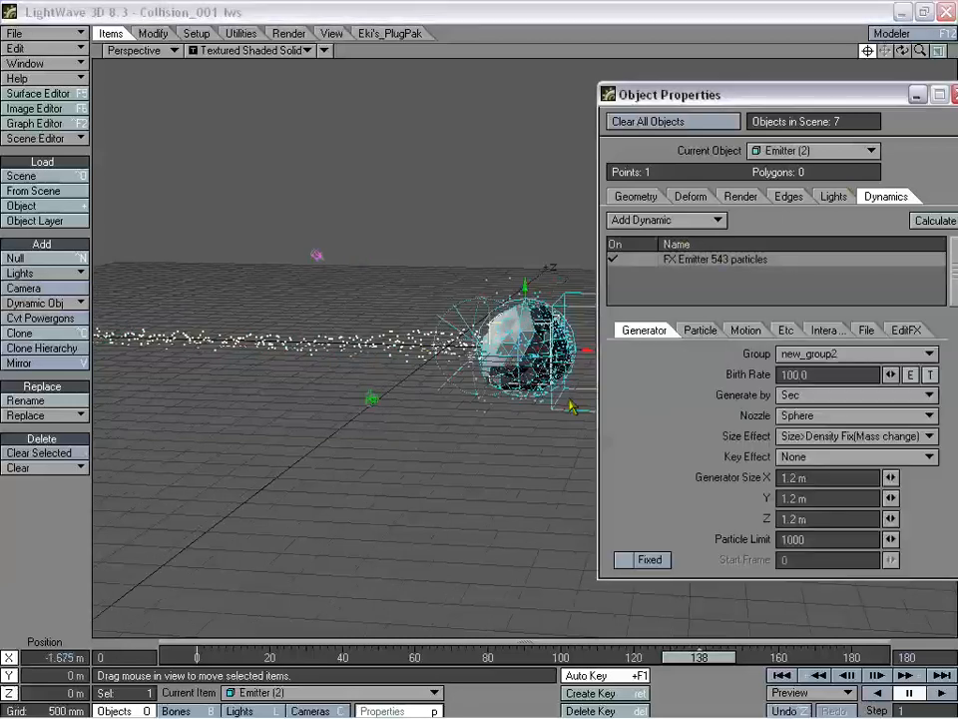
# - Set Emitter (2)'s generator size to 1.5 m on X, Y and Z
pyautogui.click(691, 329)
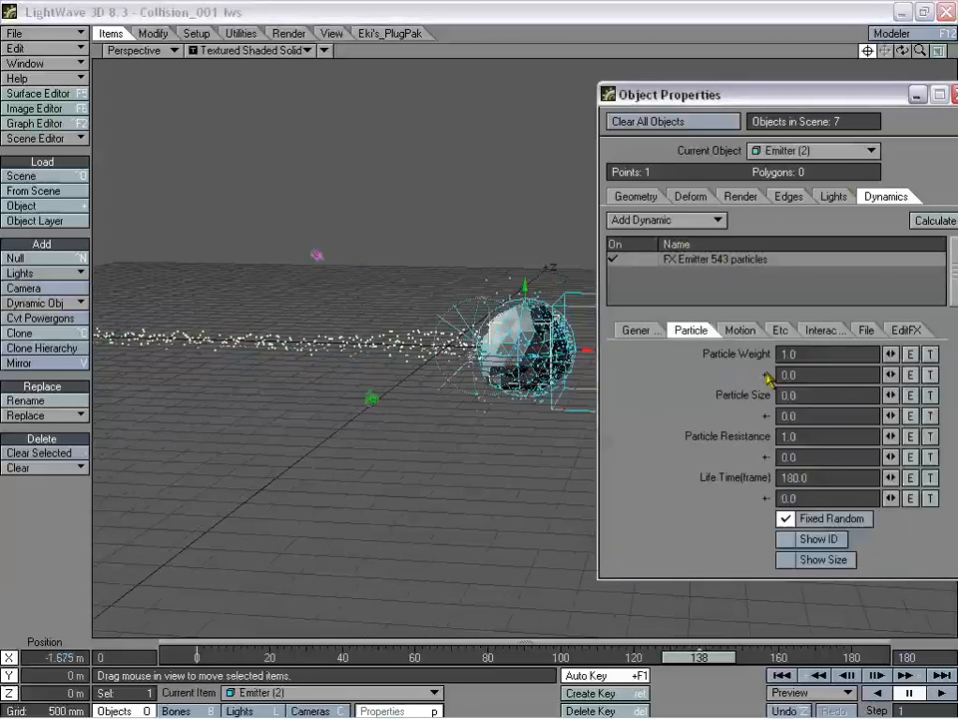
pyautogui.click(654, 332)
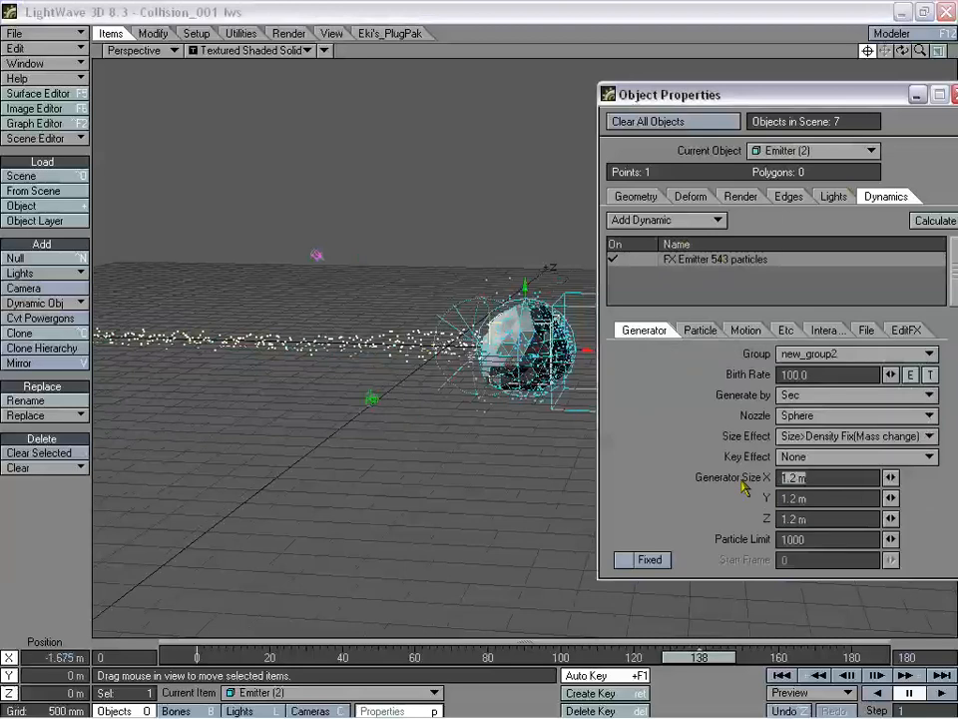
pyautogui.press('Tab')
pyautogui.write('1.5')
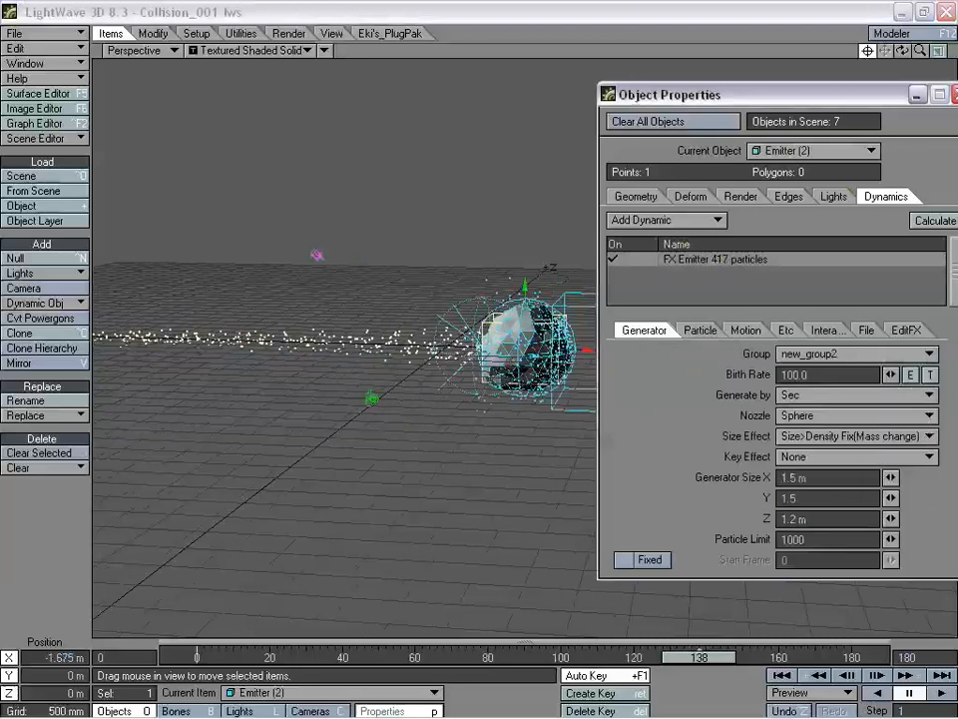
pyautogui.press('Tab')
pyautogui.write('1')
pyautogui.write('5')
pyautogui.press('Tab')
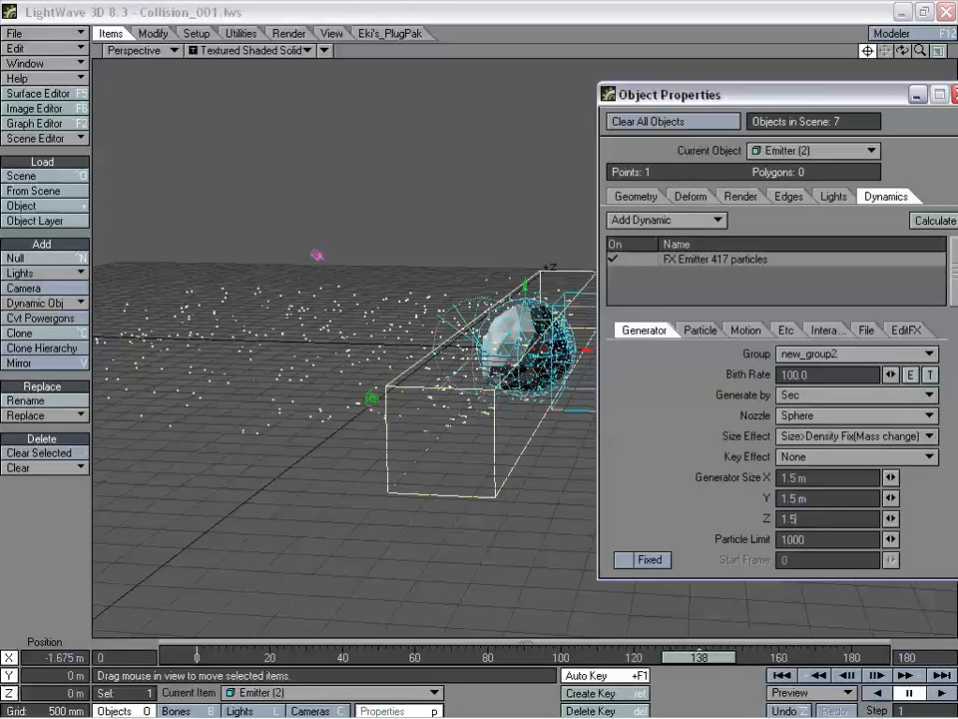
pyautogui.press('Tab')
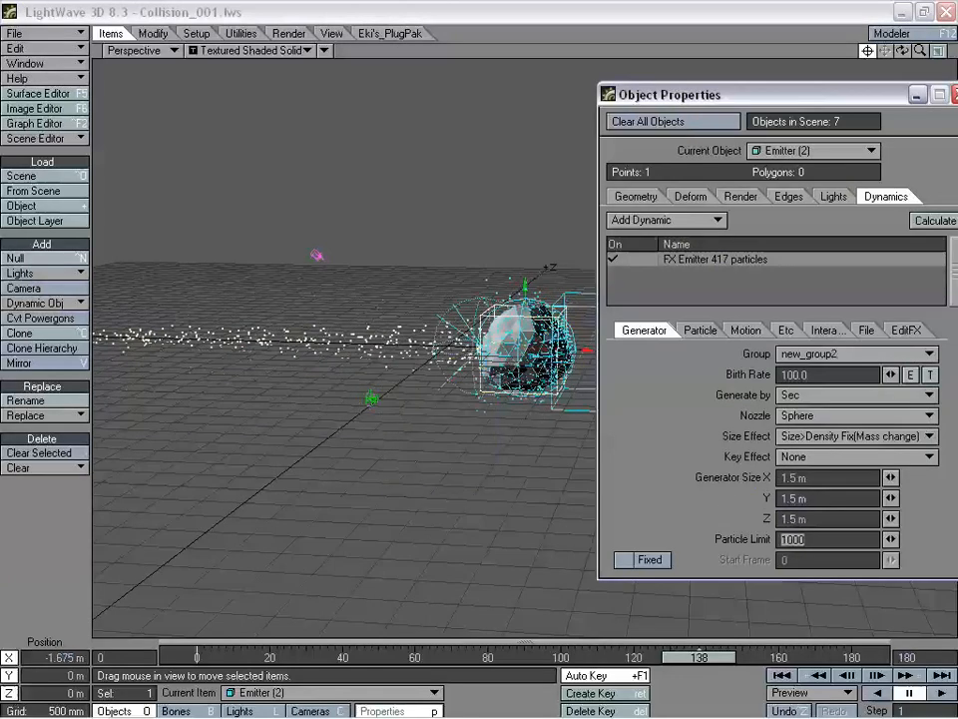
# - Close Object Properties, then orbit and scrub the timeline to review the particles
pyautogui.click(949, 95)
pyautogui.moveTo(901, 50); pyautogui.dragTo(944, 51)
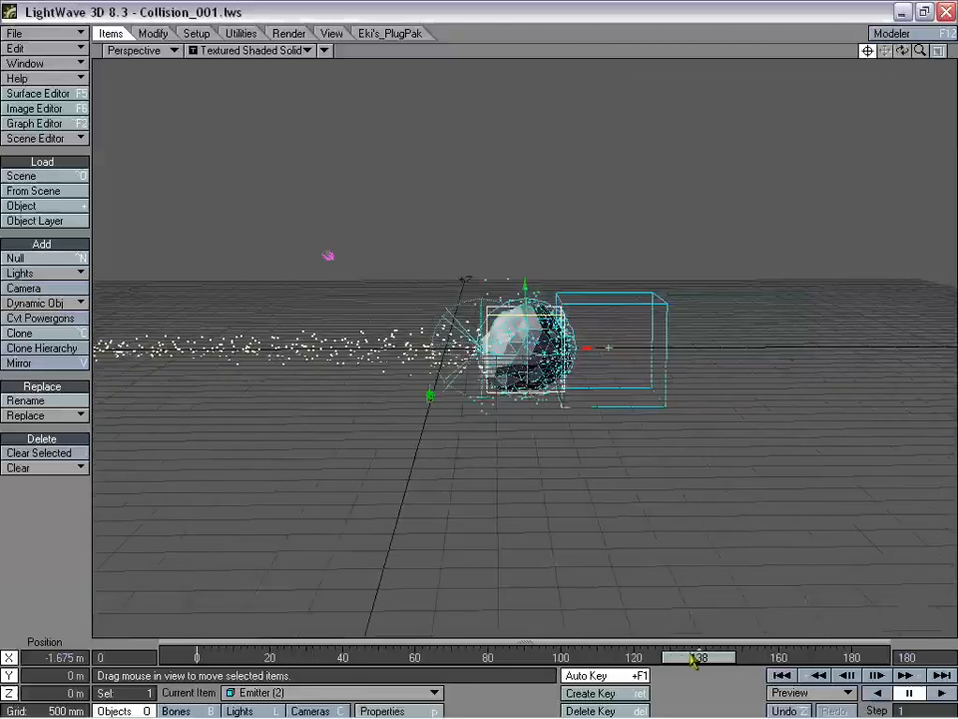
pyautogui.moveTo(696, 663)
pyautogui.mouseDown()
pyautogui.moveTo(566, 659)
pyautogui.moveTo(698, 659)
pyautogui.mouseUp()
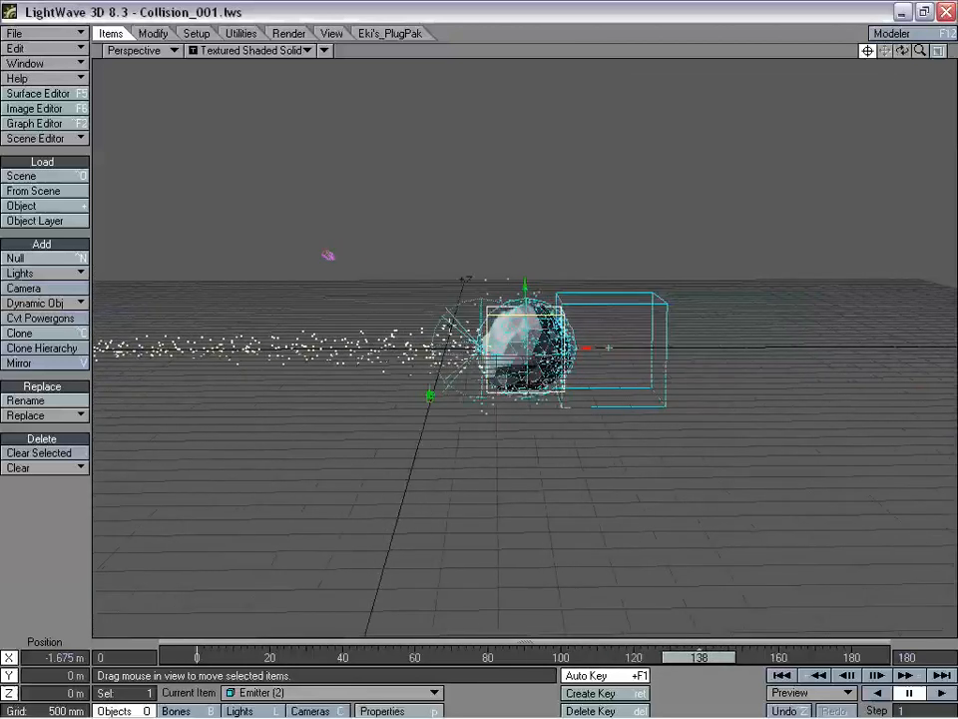
# - Switch the viewport to Camera View and scrub to around frame 123
pyautogui.click(142, 50)
pyautogui.click(146, 77)
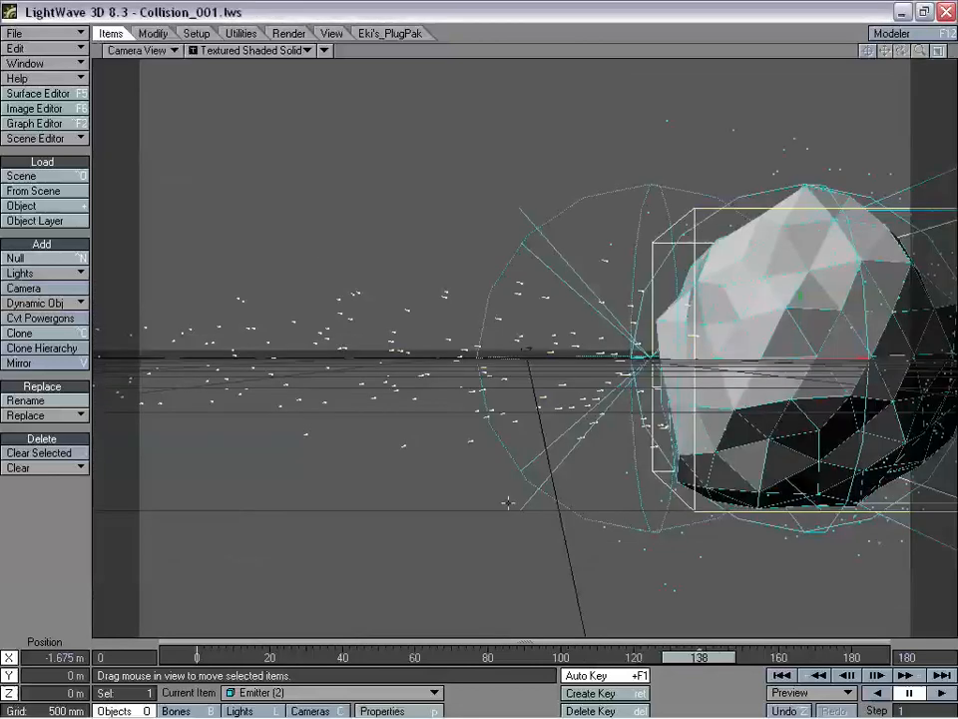
pyautogui.moveTo(699, 659)
pyautogui.mouseDown()
pyautogui.moveTo(564, 659)
pyautogui.moveTo(728, 659)
pyautogui.moveTo(552, 659)
pyautogui.moveTo(845, 659)
pyautogui.moveTo(404, 659)
pyautogui.moveTo(750, 659)
pyautogui.moveTo(633, 659)
pyautogui.moveTo(738, 659)
pyautogui.moveTo(717, 661)
pyautogui.mouseUp()
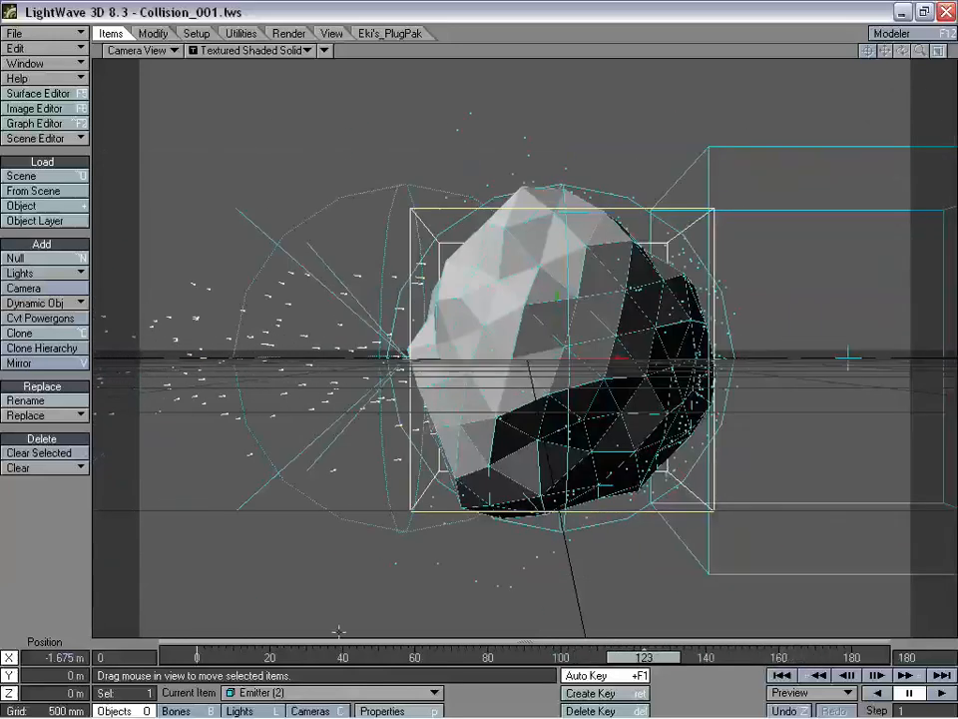
# - Set the camera's Target Item to the rock in Motion Options
pyautogui.click(322, 710)
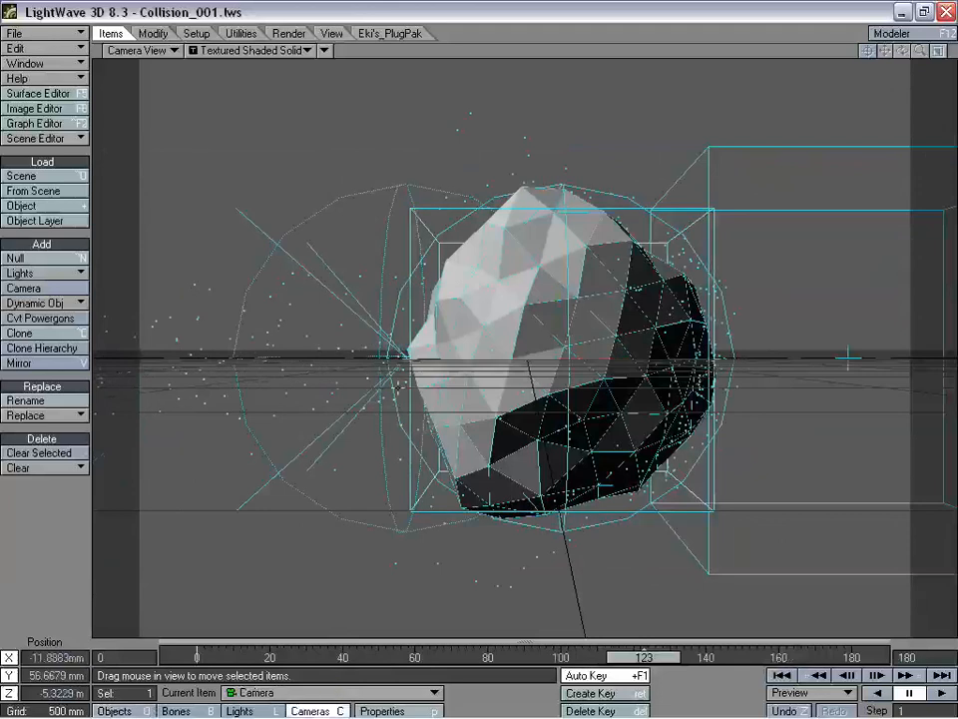
pyautogui.press('m')
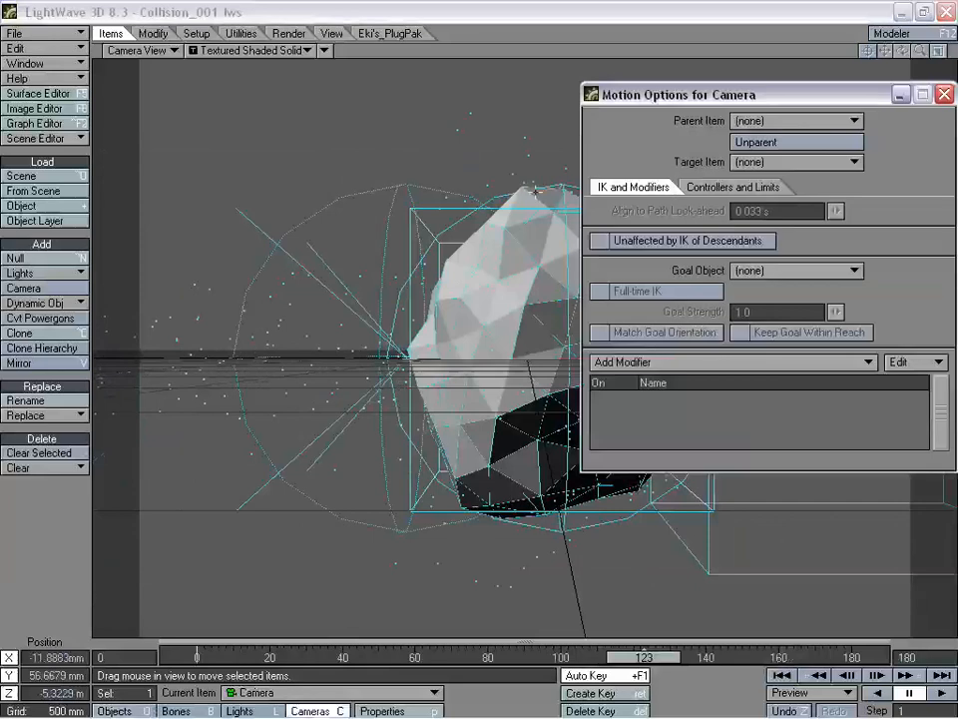
pyautogui.moveTo(686, 94); pyautogui.dragTo(625, 82)
pyautogui.click(723, 150)
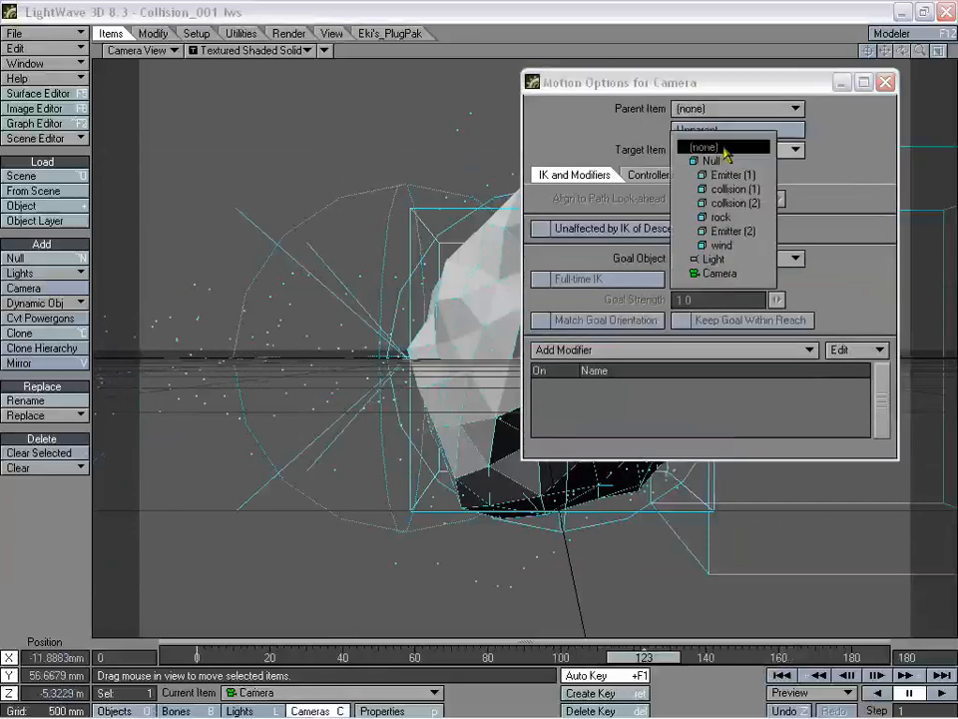
pyautogui.click(723, 217)
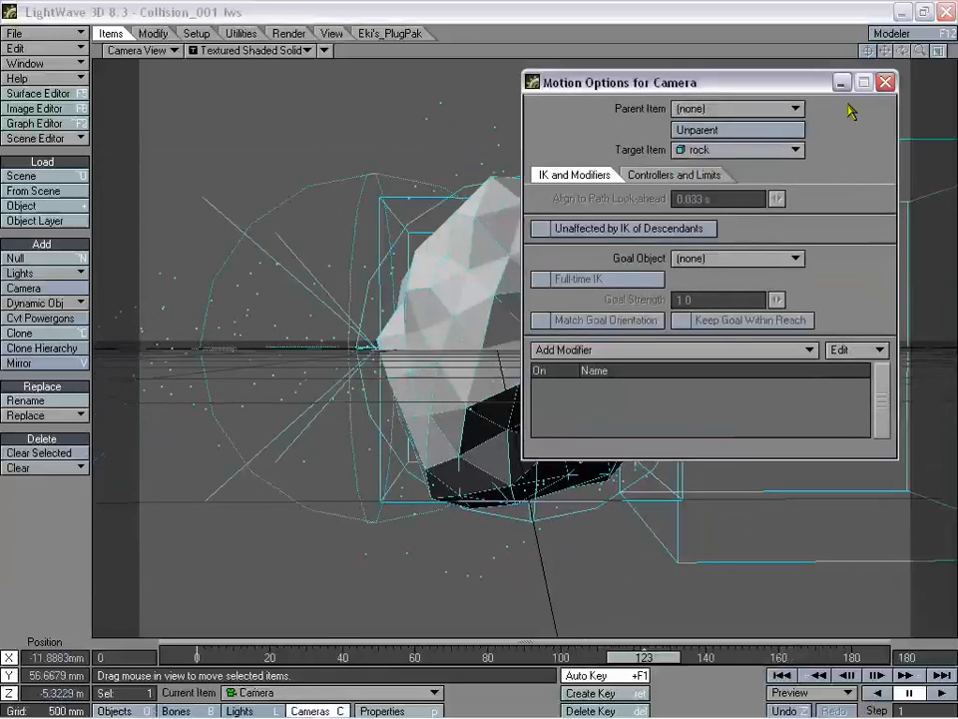
pyautogui.click(886, 83)
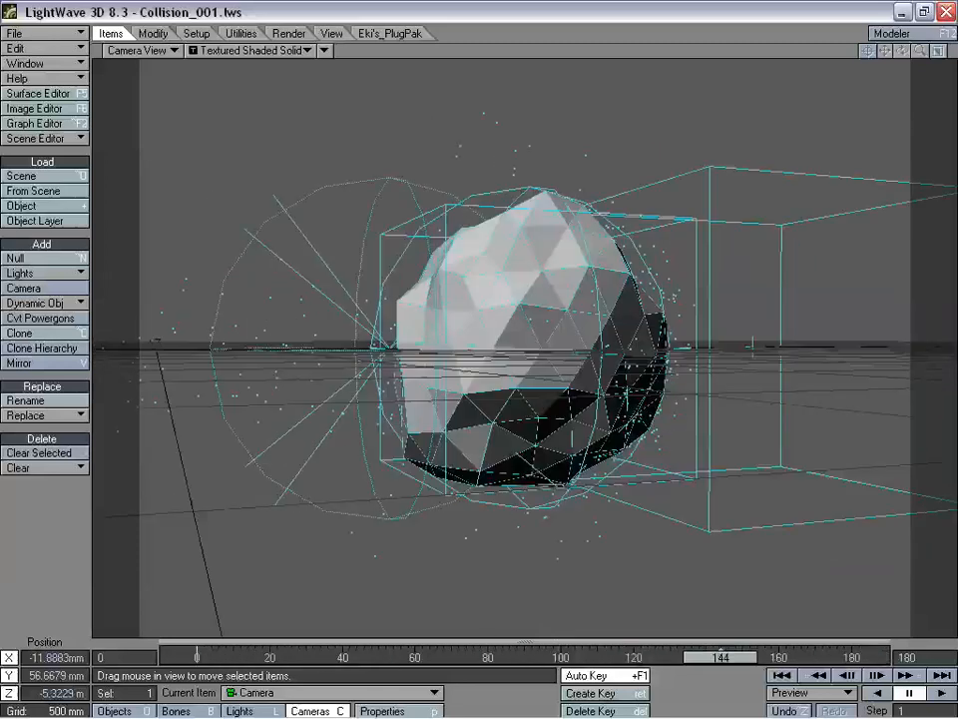
# - Move the camera up, back and sideways for a wider shot of the rock
pyautogui.moveTo(540, 420); pyautogui.dragTo(659, 436)
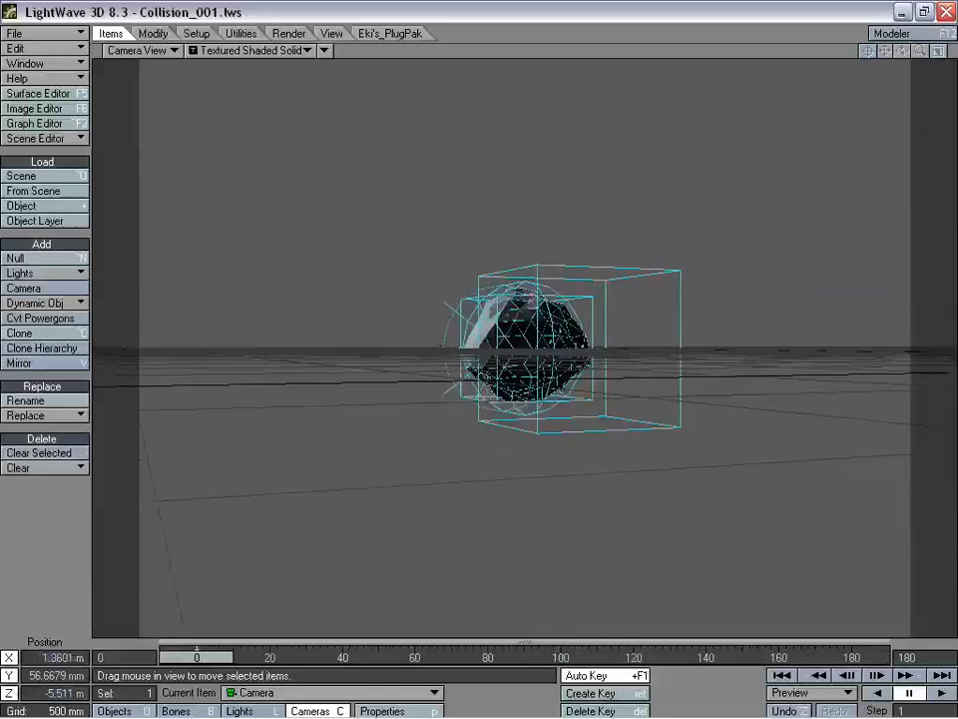
pyautogui.moveTo(718, 431); pyautogui.dragTo(711, 412)
pyautogui.moveTo(711, 411); pyautogui.dragTo(711, 266, button='right')
pyautogui.moveTo(711, 266); pyautogui.dragTo(547, 389)
pyautogui.moveTo(519, 439); pyautogui.dragTo(402, 503)
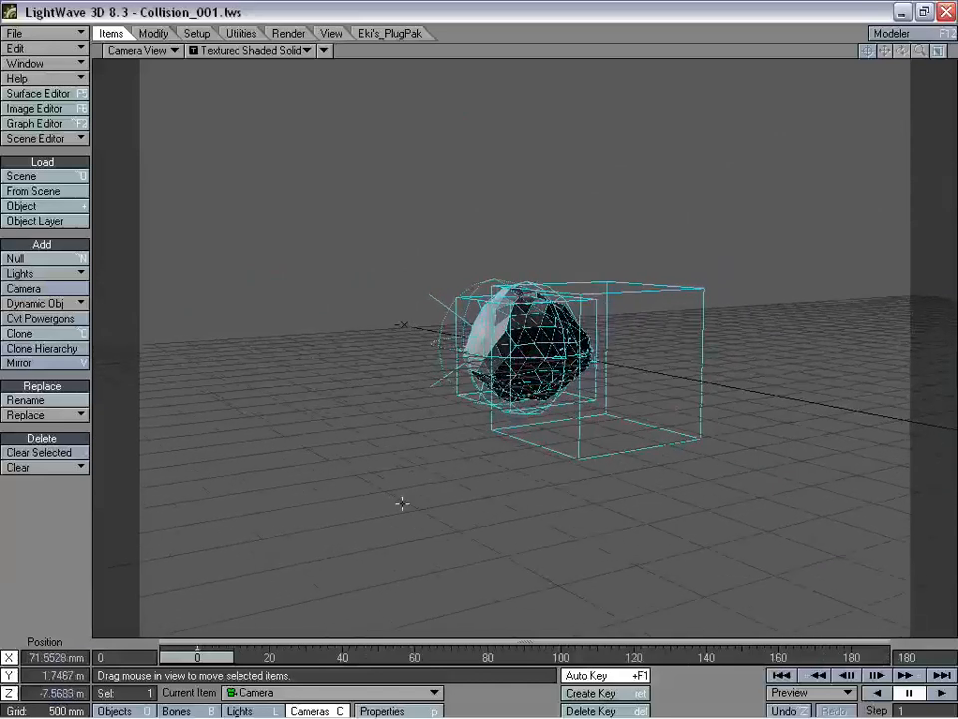
pyautogui.moveTo(402, 503); pyautogui.dragTo(419, 473, button='right')
pyautogui.moveTo(420, 473); pyautogui.dragTo(380, 477)
pyautogui.moveTo(620, 529); pyautogui.dragTo(530, 556)
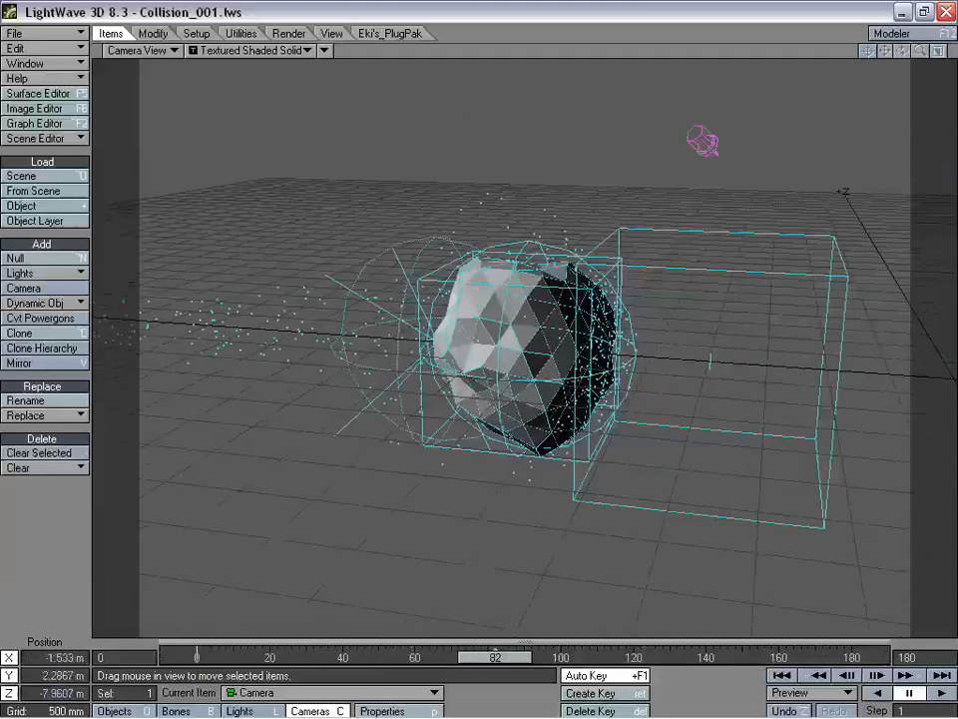
pyautogui.moveTo(275, 445)
pyautogui.mouseDown()
pyautogui.moveTo(330, 429)
pyautogui.moveTo(299, 445)
pyautogui.moveTo(265, 435)
pyautogui.mouseUp()
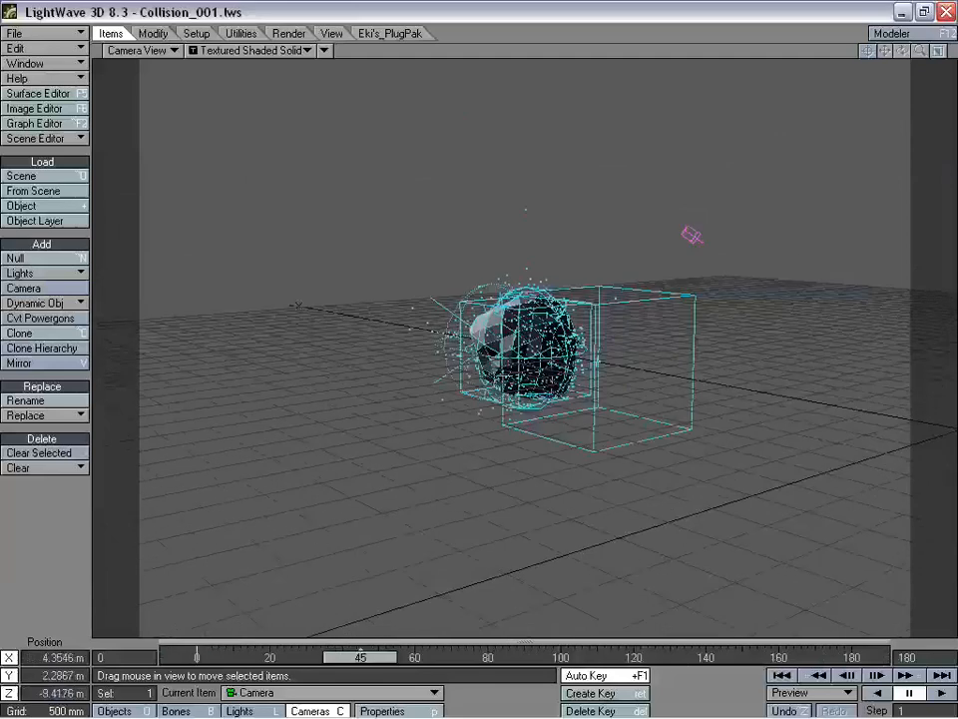
pyautogui.moveTo(531, 658); pyautogui.dragTo(516, 658)
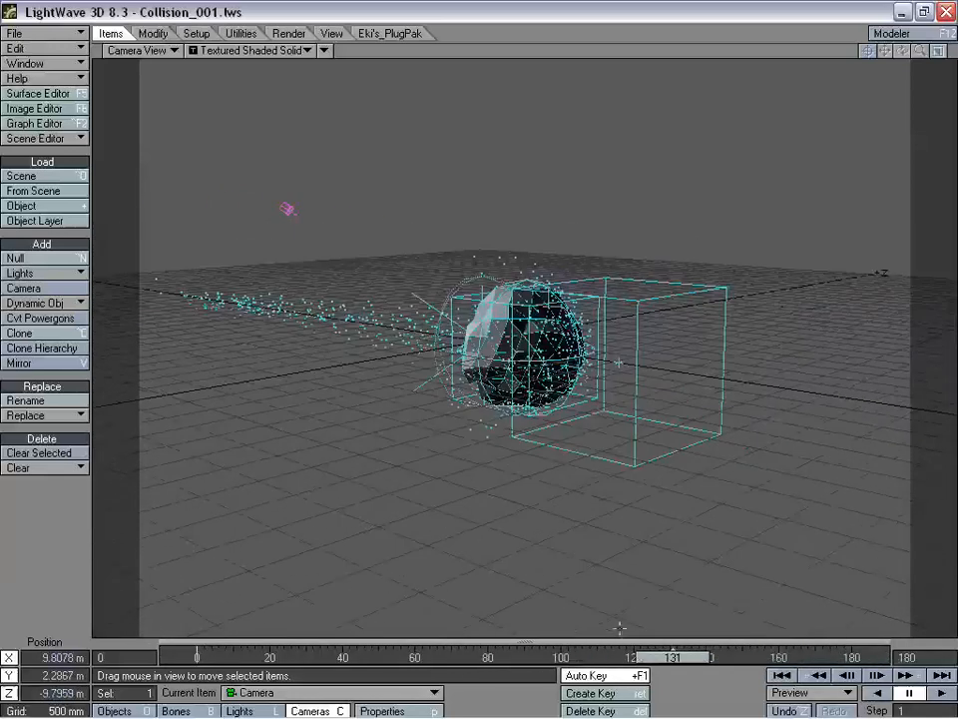
# - Recalculate Emitter (2)'s particle simulation and scrub to frame 128 to inspect it
pyautogui.hotkey('shift', 'o')
pyautogui.press('p')
pyautogui.click(863, 212)
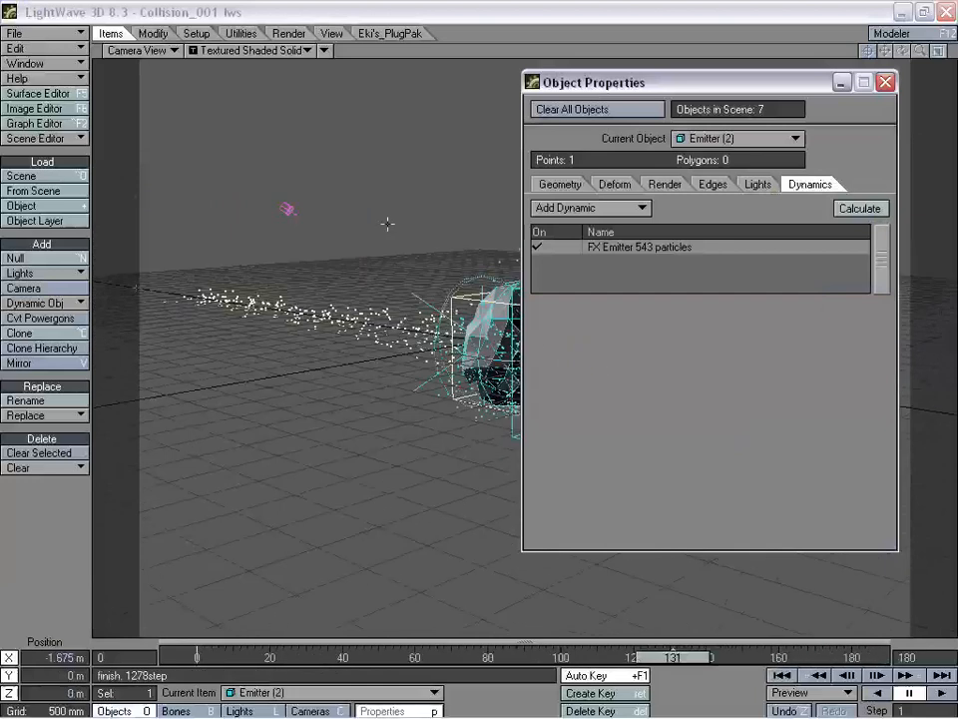
pyautogui.click(885, 82)
pyautogui.moveTo(693, 662)
pyautogui.mouseDown()
pyautogui.moveTo(221, 657)
pyautogui.moveTo(742, 657)
pyautogui.moveTo(685, 657)
pyautogui.mouseUp()
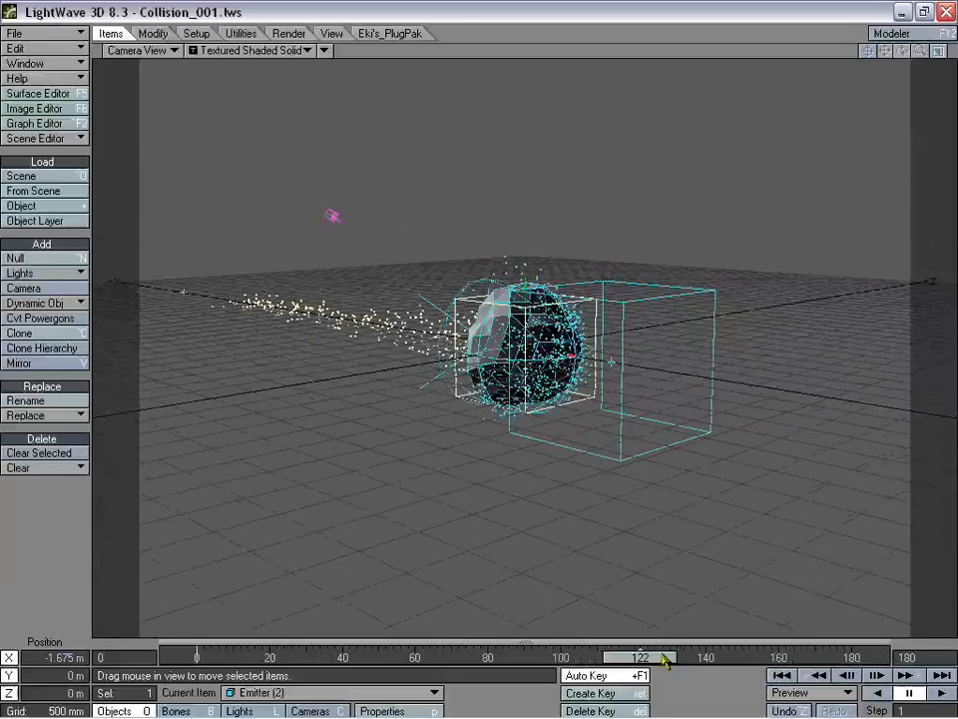
pyautogui.moveTo(664, 661)
pyautogui.mouseDown()
pyautogui.moveTo(459, 657)
pyautogui.moveTo(694, 656)
pyautogui.moveTo(659, 647)
pyautogui.mouseUp()
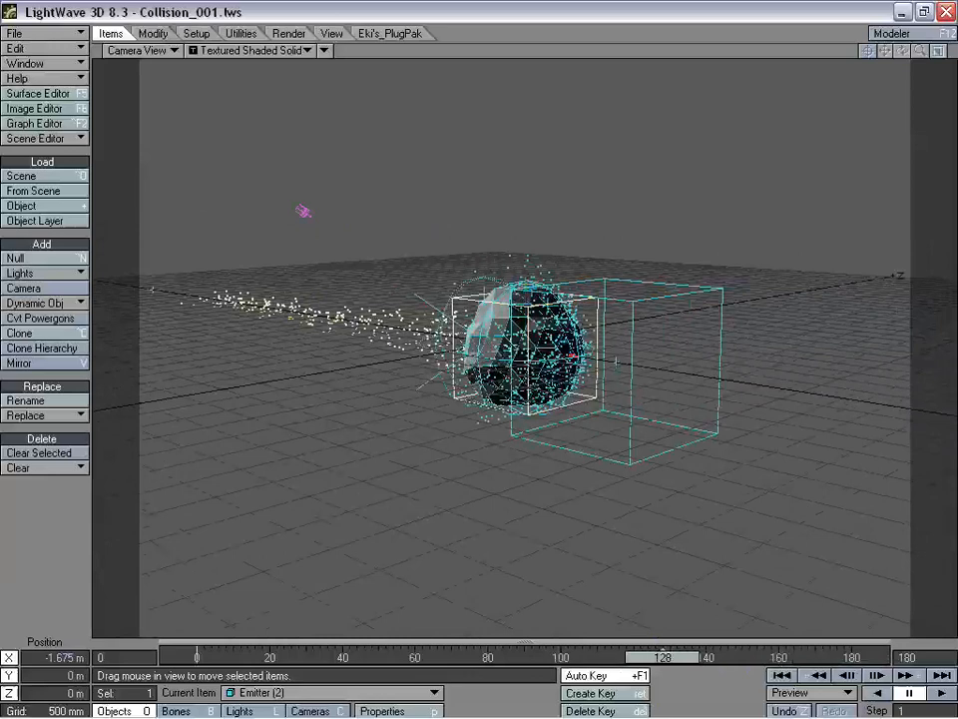
# - Add HyperVoxels as a volumetric effect and activate it for Emitter (2)
pyautogui.hotkey('ctrl', 'F6')
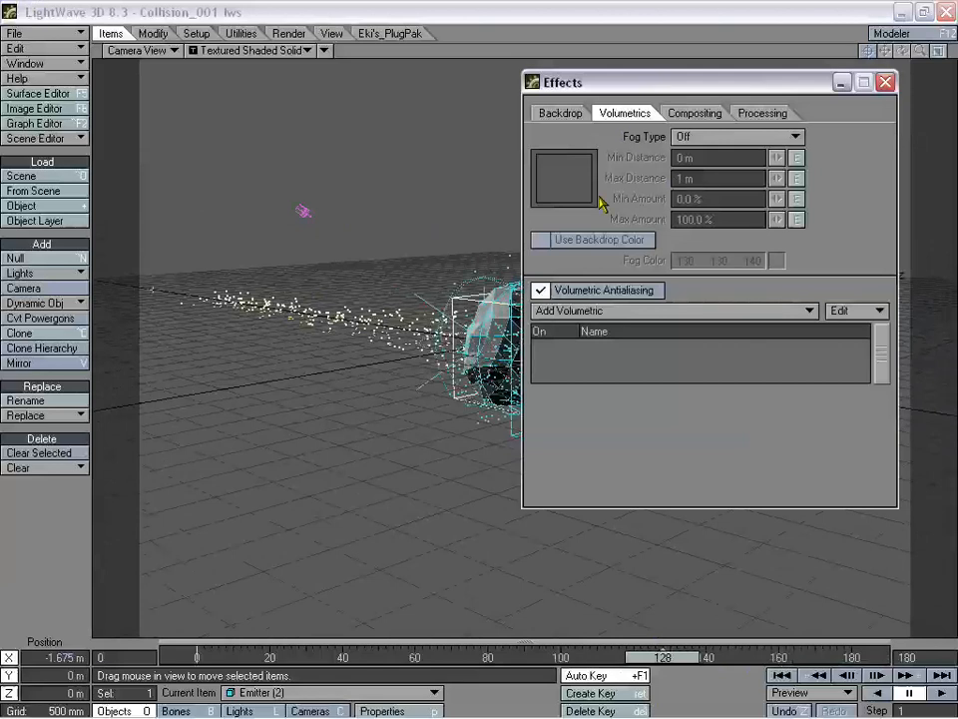
pyautogui.click(604, 310)
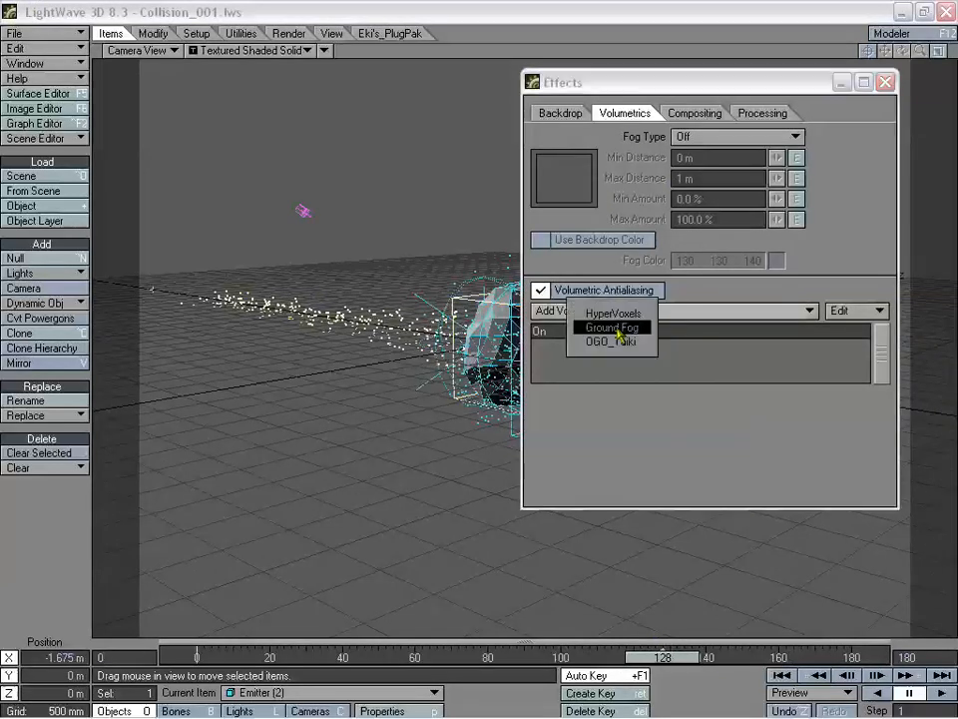
pyautogui.click(587, 312)
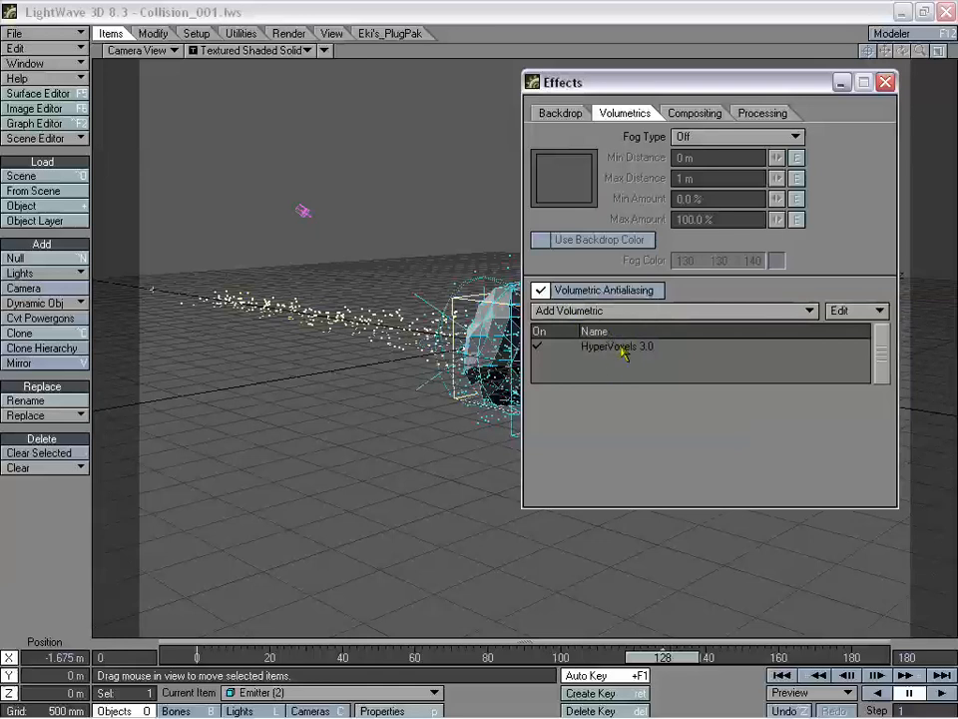
pyautogui.doubleClick(619, 347)
pyautogui.moveTo(478, 160); pyautogui.dragTo(594, 214)
pyautogui.moveTo(497, 204); pyautogui.dragTo(501, 199)
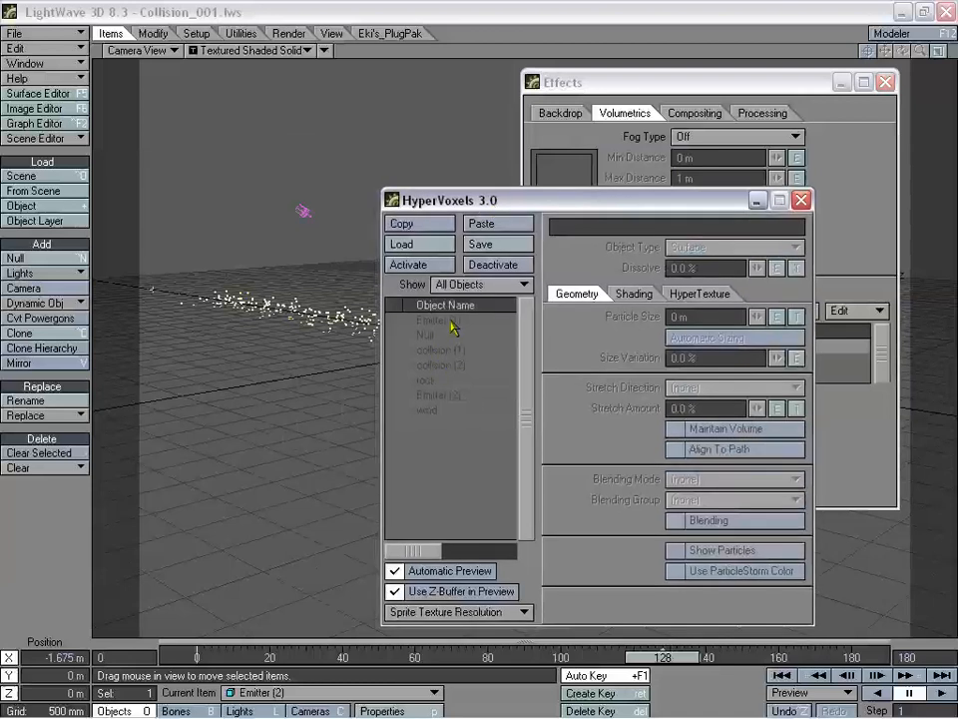
pyautogui.click(449, 397)
pyautogui.click(449, 398)
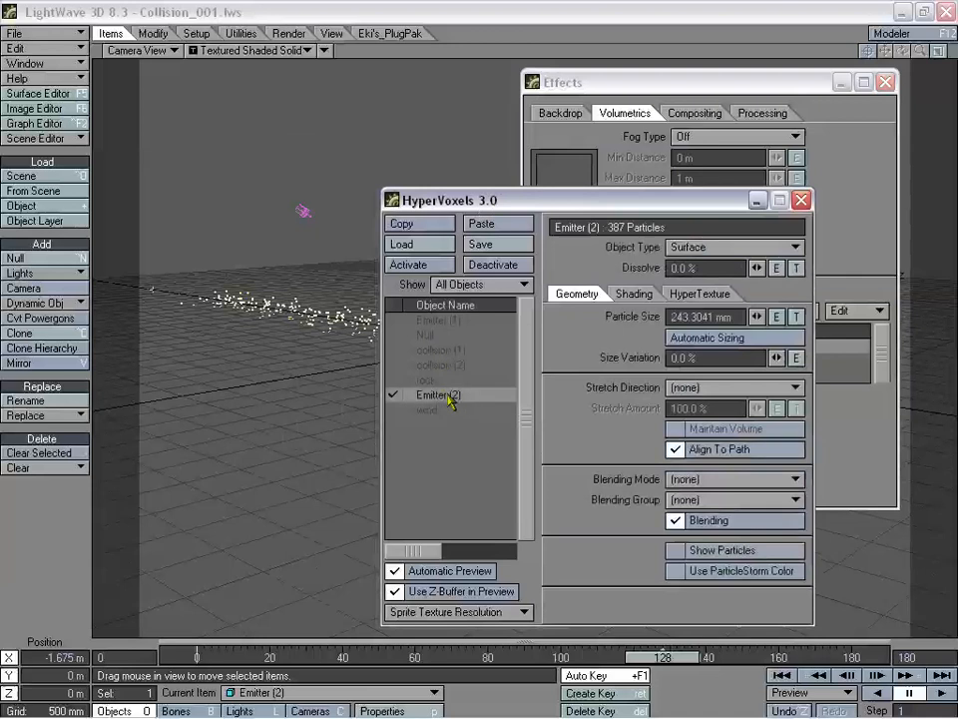
# - Open a 320x240 VIPER preview at Normal quality, with Volume object type and 323.3041 mm particle size
pyautogui.press('F7')
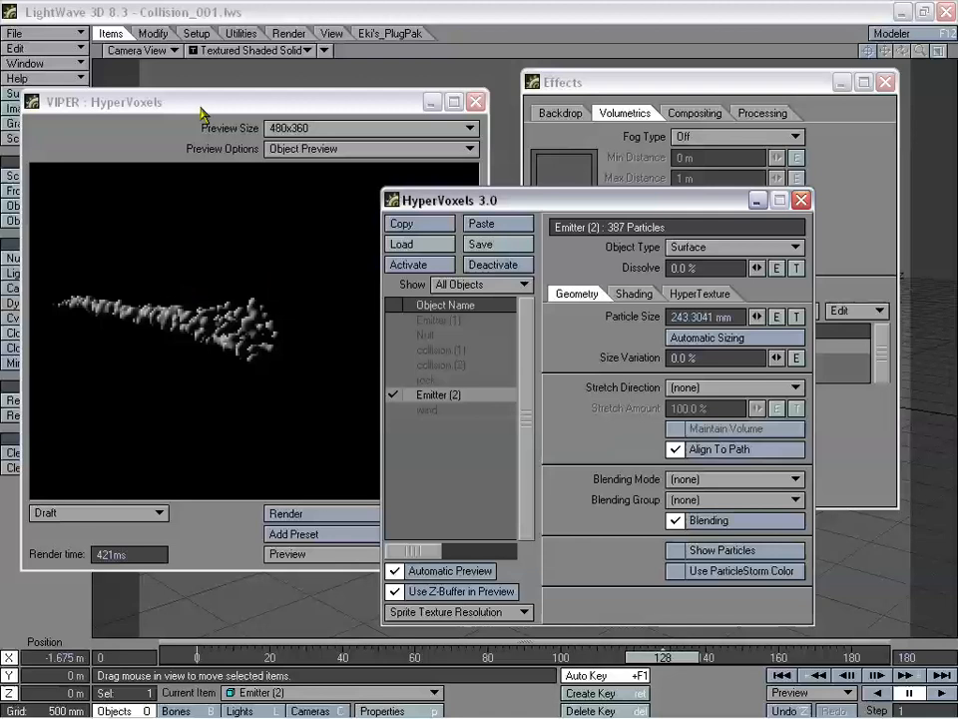
pyautogui.moveTo(199, 113); pyautogui.dragTo(185, 72)
pyautogui.click(320, 88)
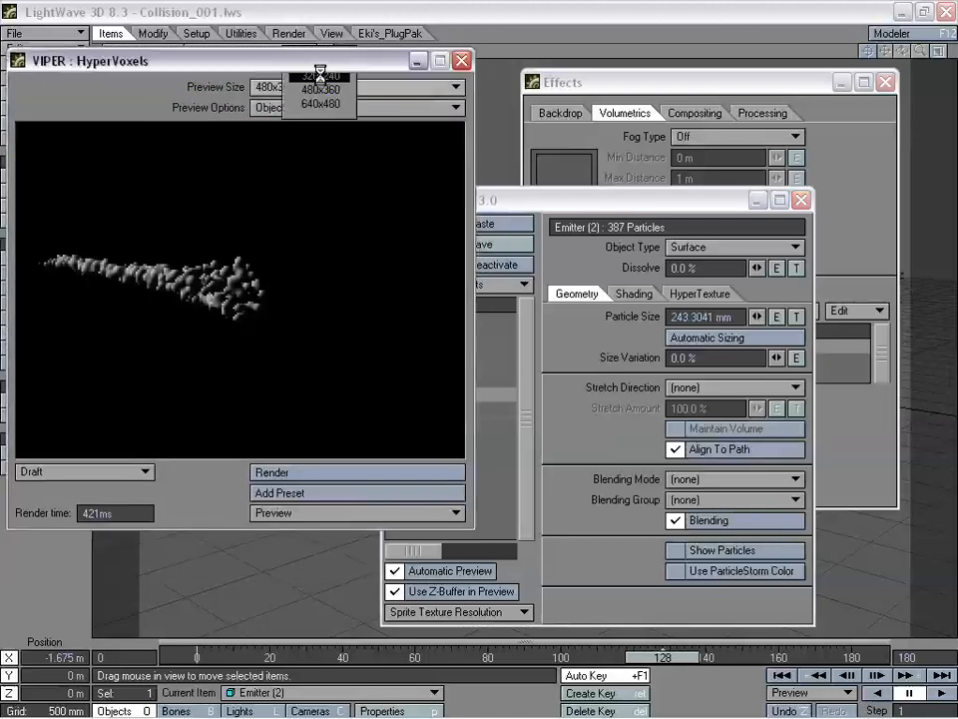
pyautogui.click(319, 75)
pyautogui.moveTo(238, 67); pyautogui.dragTo(274, 128)
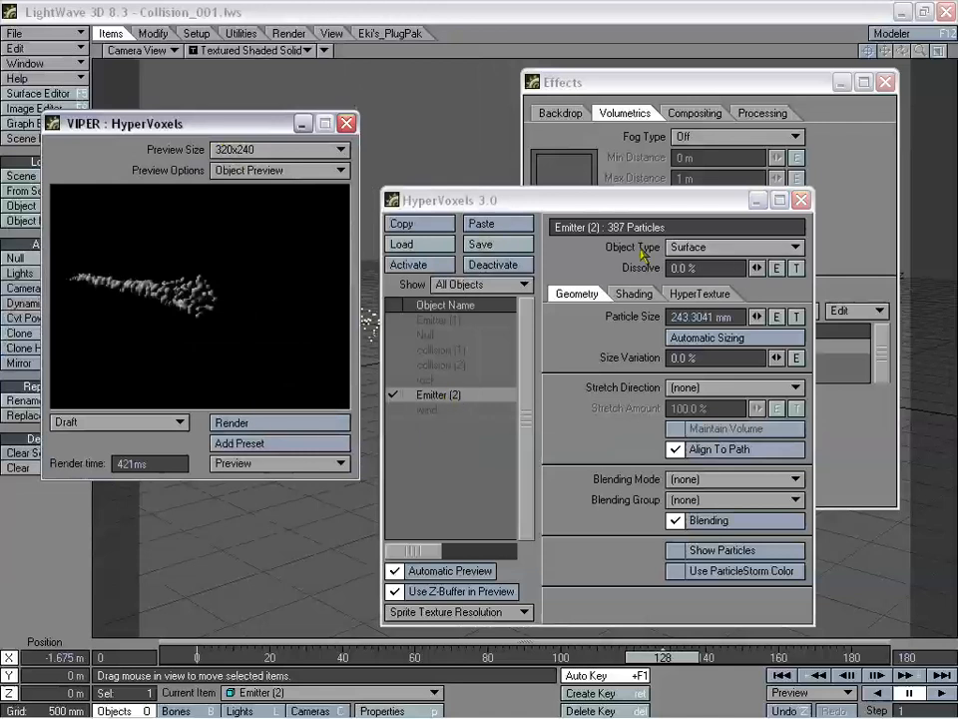
pyautogui.moveTo(702, 248); pyautogui.dragTo(705, 267)
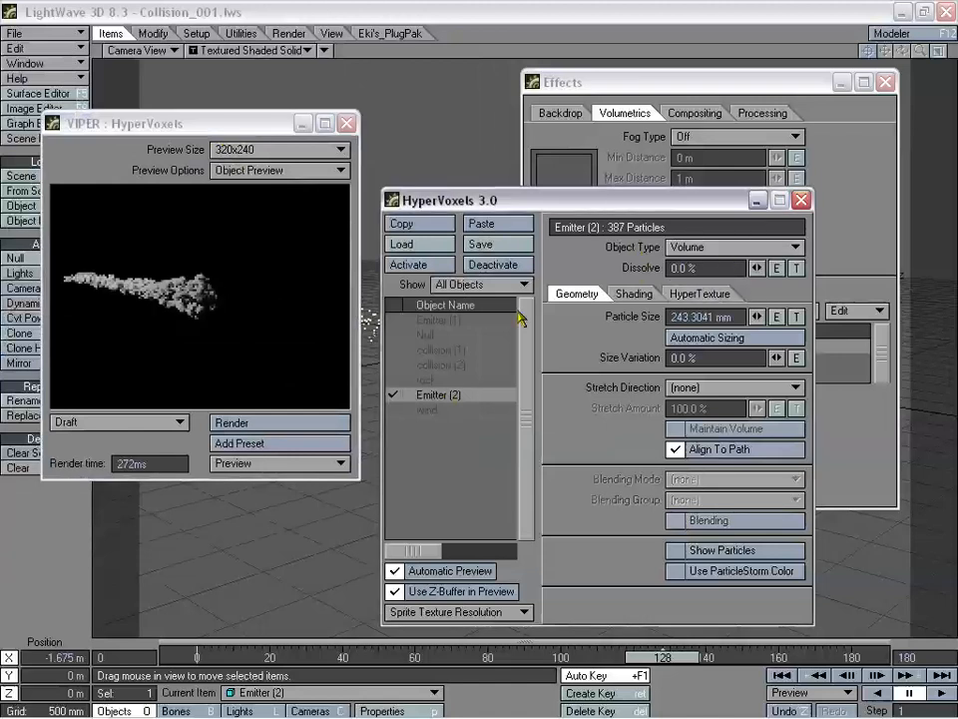
pyautogui.moveTo(155, 421); pyautogui.dragTo(160, 416)
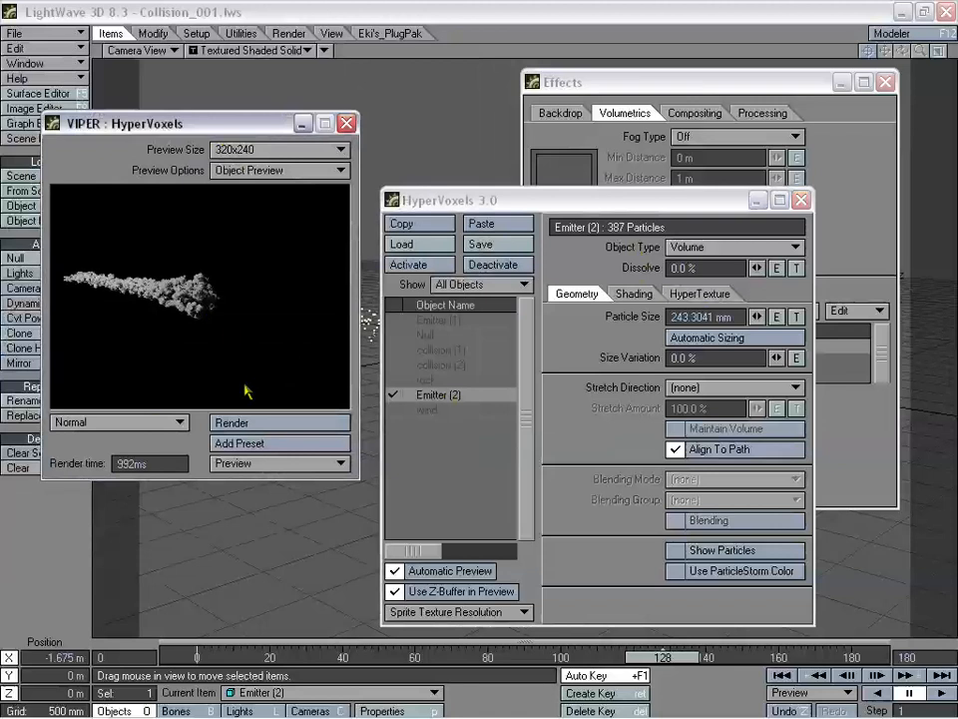
pyautogui.moveTo(758, 317); pyautogui.dragTo(761, 316)
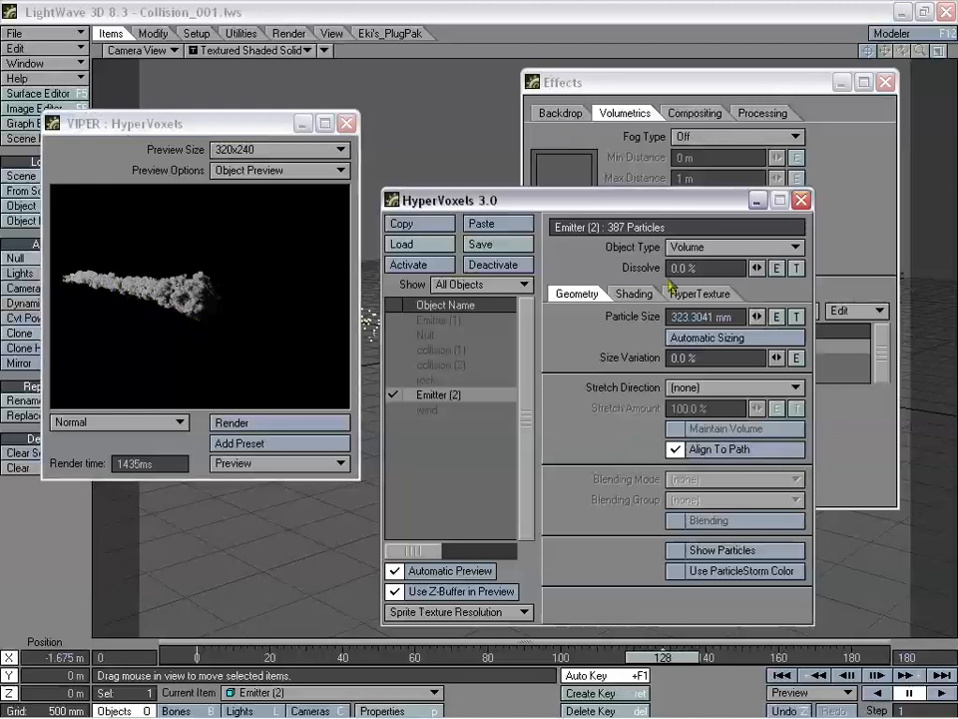
# - Apply the Dissolve & Expand hypertexture effect and lower its effect speed to about 26%
pyautogui.click(699, 294)
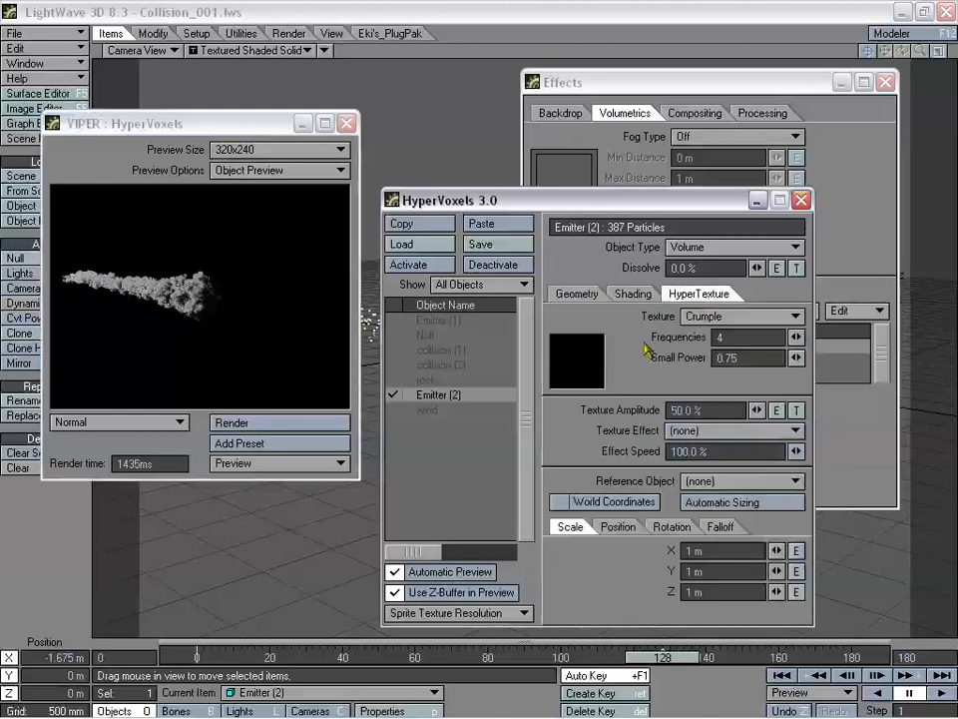
pyautogui.click(691, 429)
pyautogui.click(744, 511)
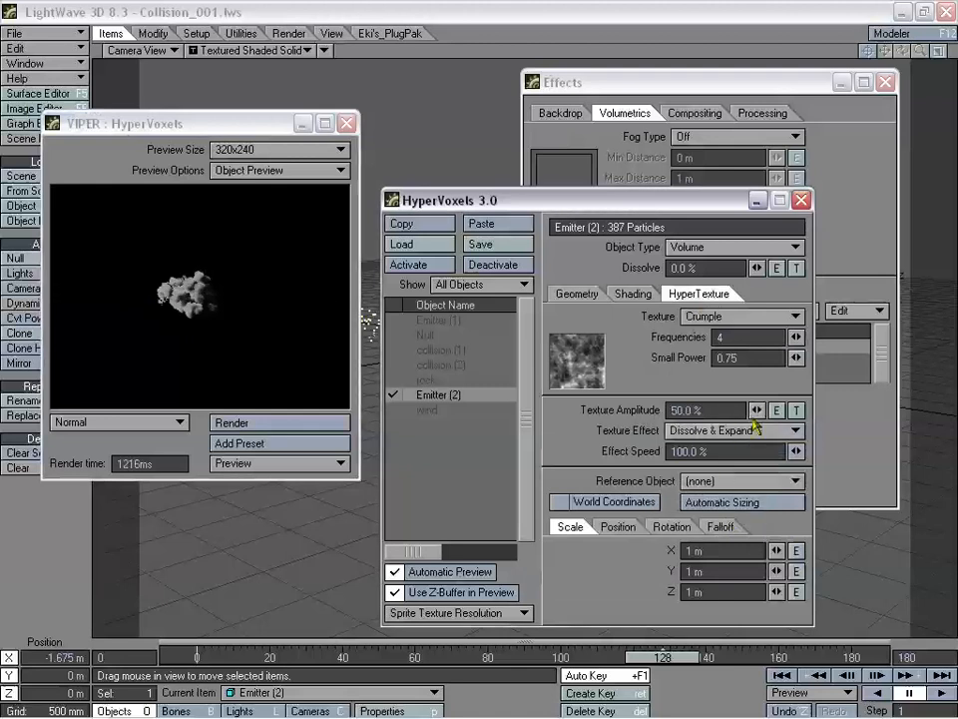
pyautogui.moveTo(798, 451); pyautogui.dragTo(798, 455)
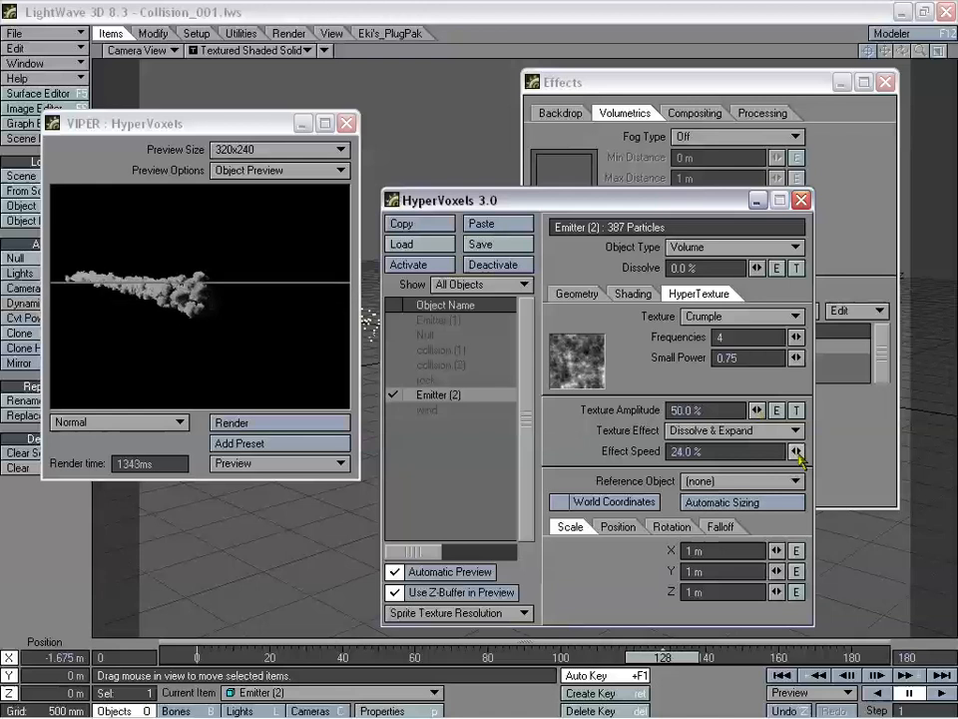
pyautogui.moveTo(798, 451); pyautogui.dragTo(797, 457)
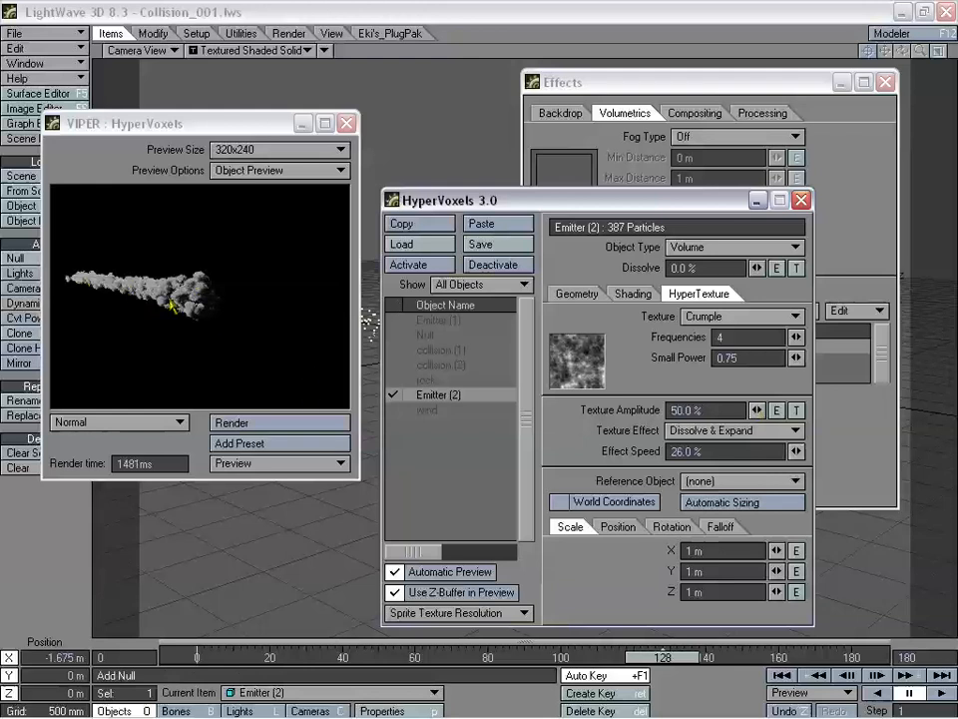
# - Switch the texture effect to Dissolve at 34% effect speed and re-render the VIPER preview
pyautogui.click(734, 430)
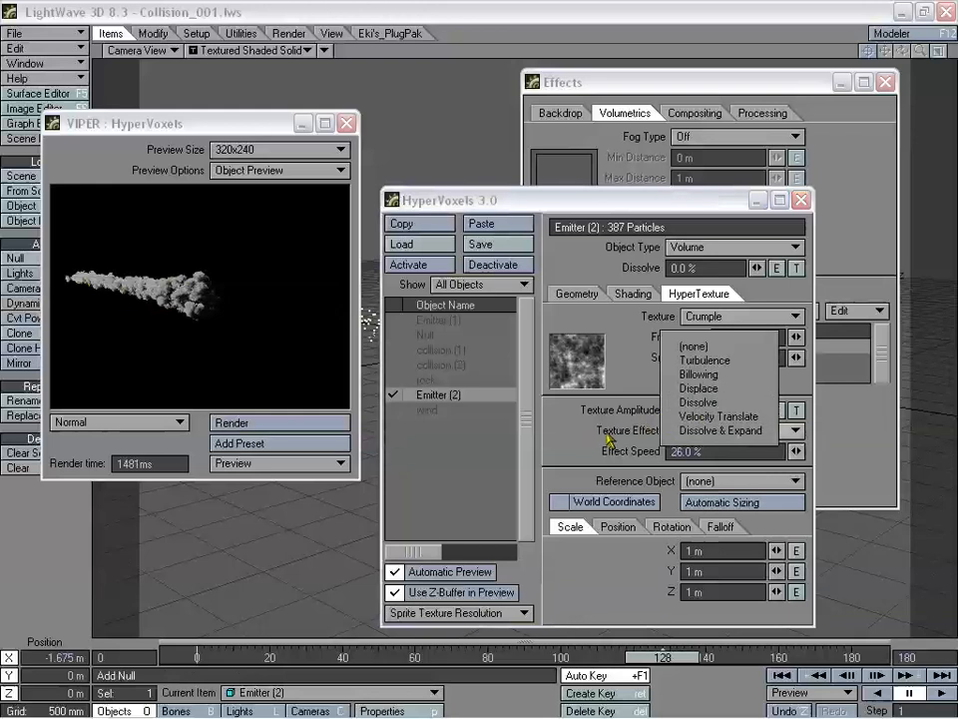
pyautogui.click(699, 402)
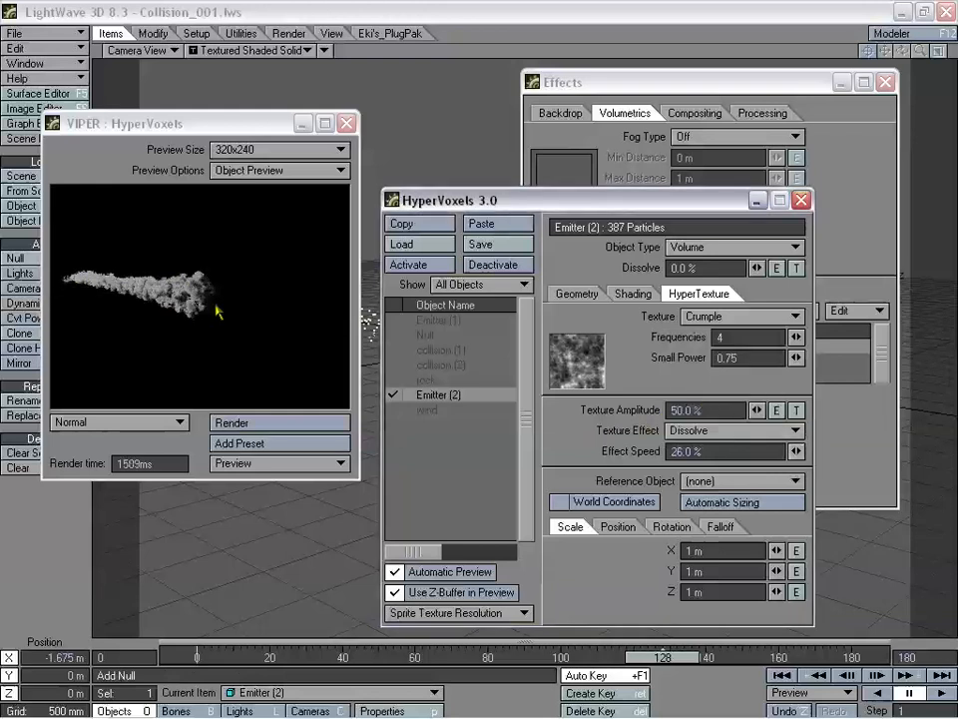
pyautogui.moveTo(796, 453); pyautogui.dragTo(795, 451)
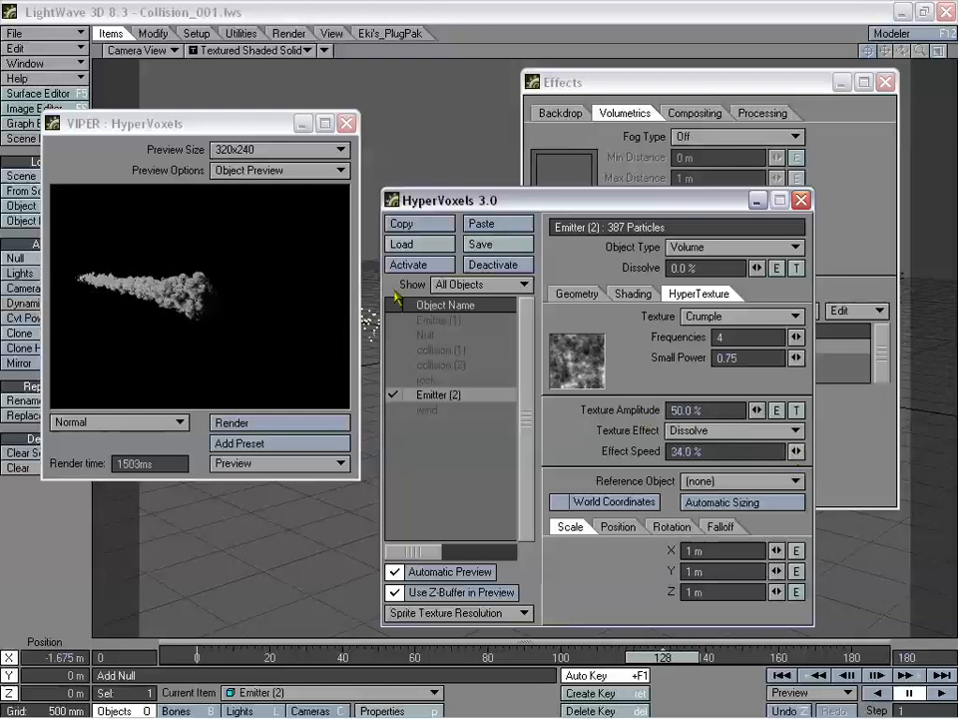
pyautogui.click(281, 420)
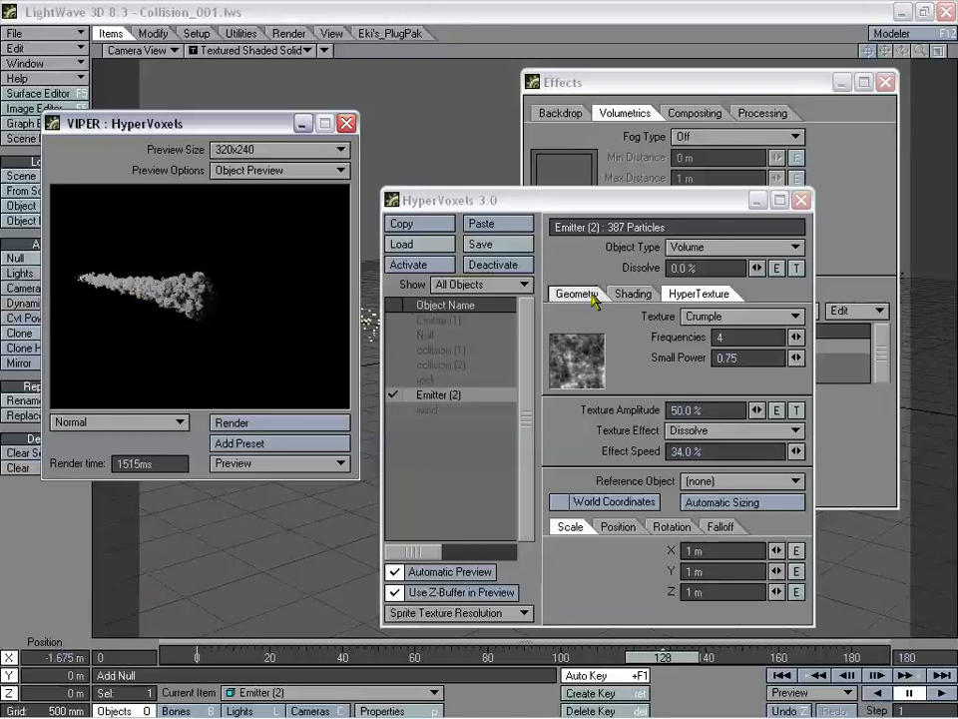
# - Set the HyperVoxels Object Type to Sprite and re-render the VIPER preview
pyautogui.click(588, 296)
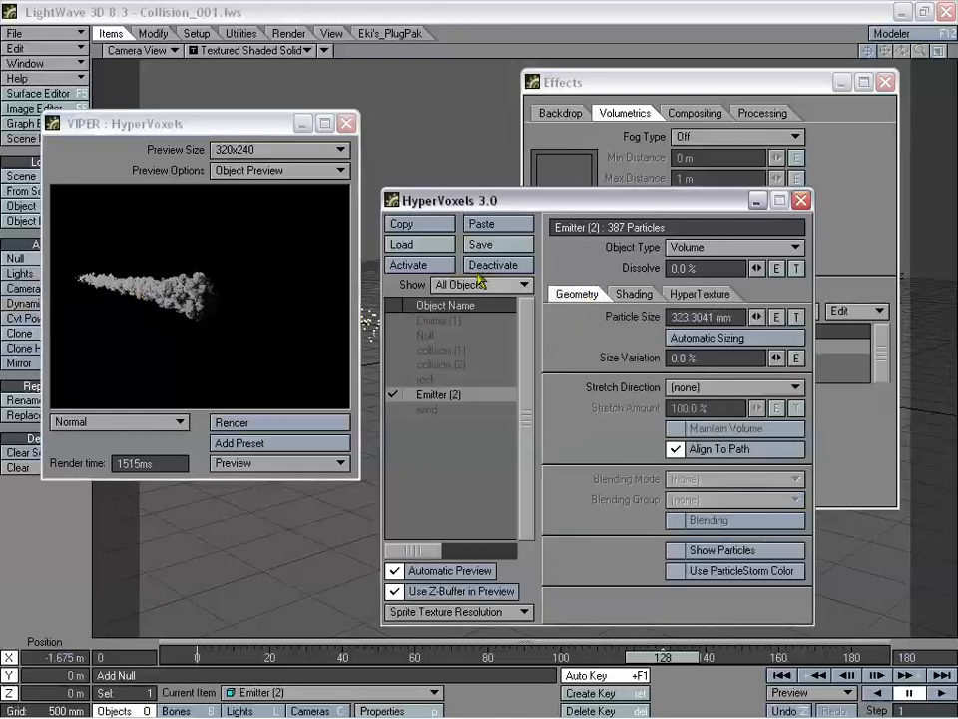
pyautogui.click(636, 297)
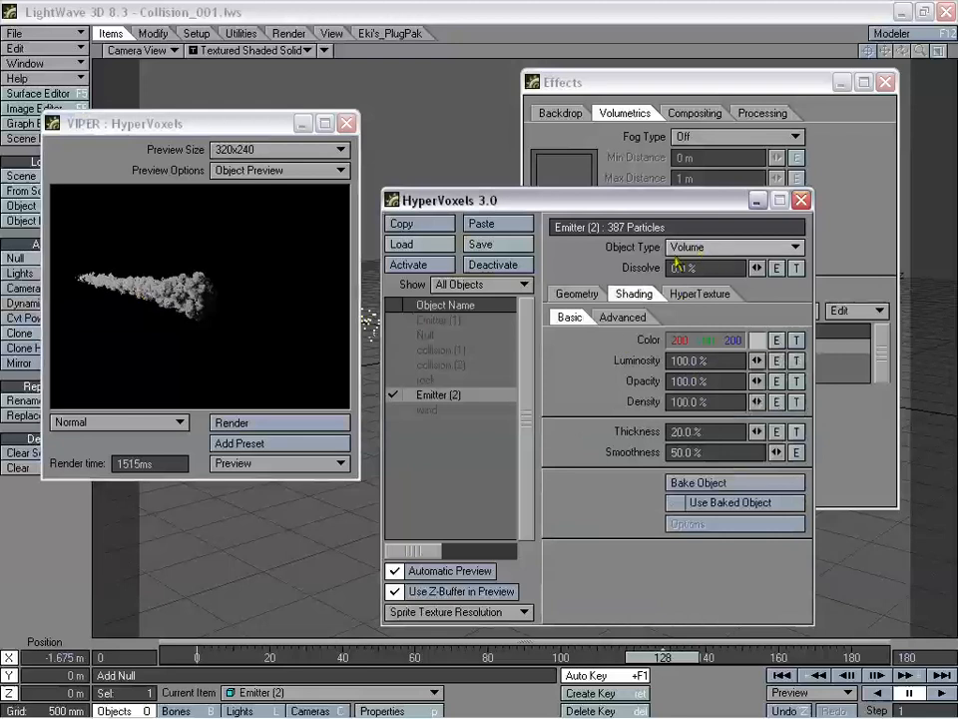
pyautogui.click(680, 246)
pyautogui.click(683, 255)
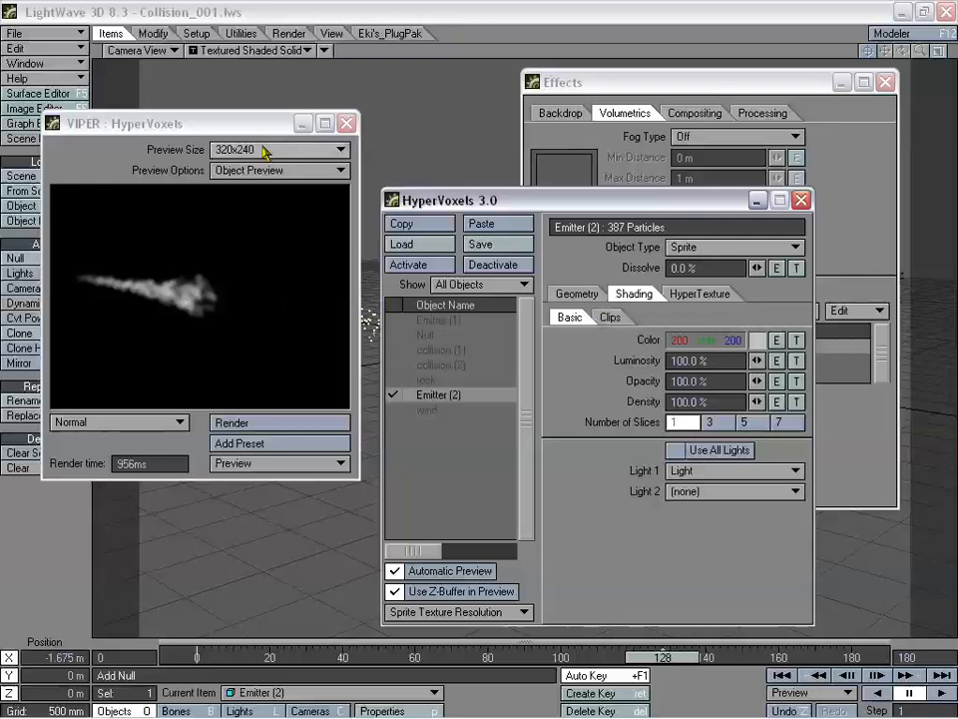
pyautogui.moveTo(233, 126); pyautogui.dragTo(504, 248)
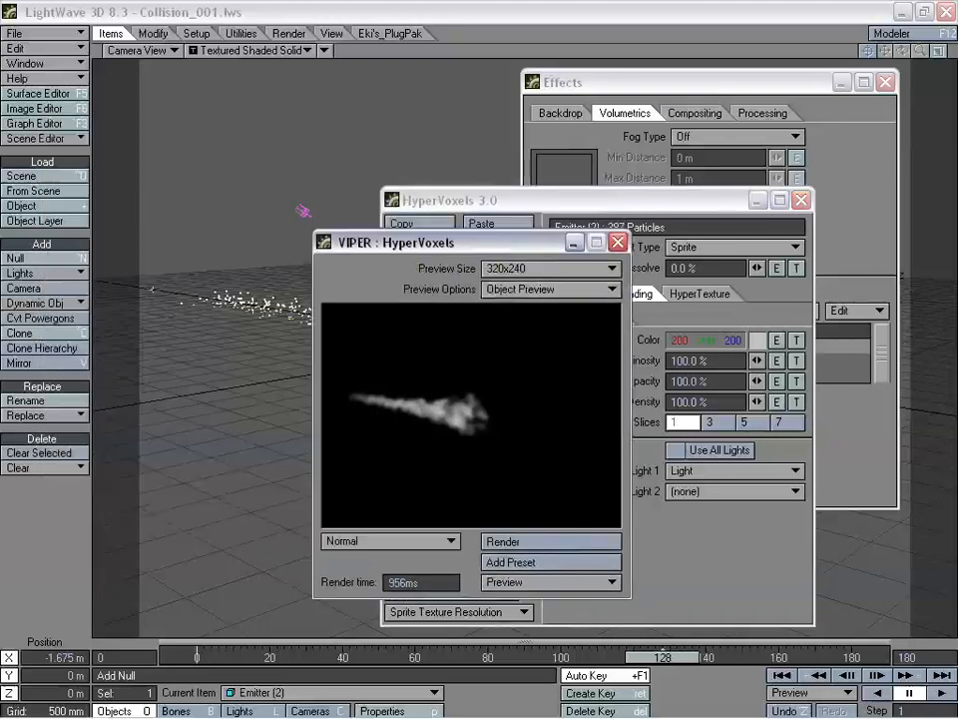
pyautogui.moveTo(461, 268); pyautogui.dragTo(225, 217)
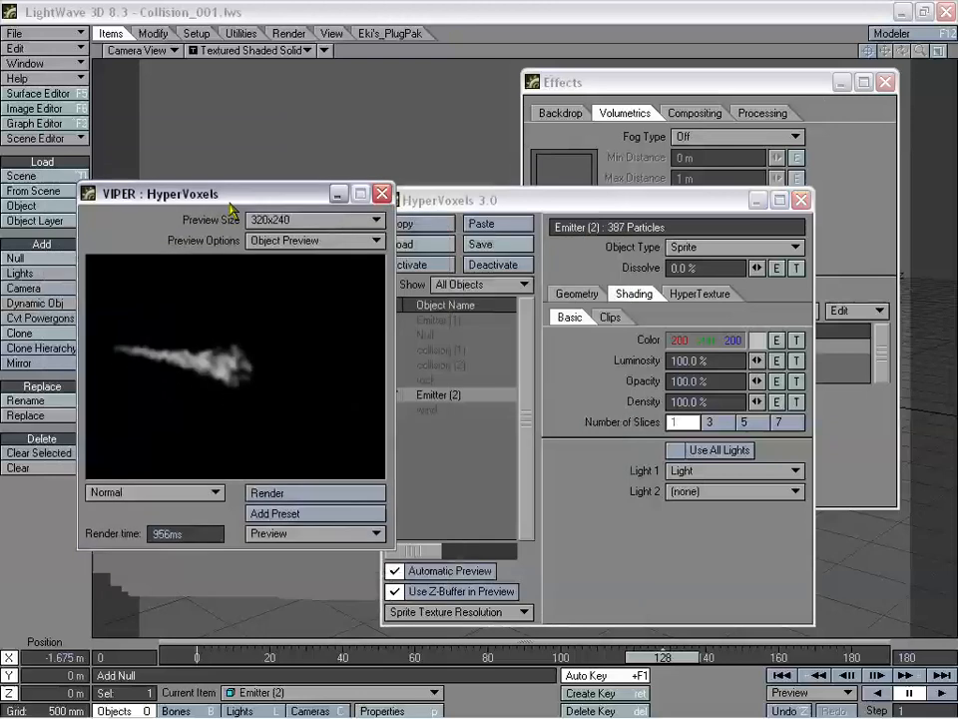
pyautogui.click(288, 492)
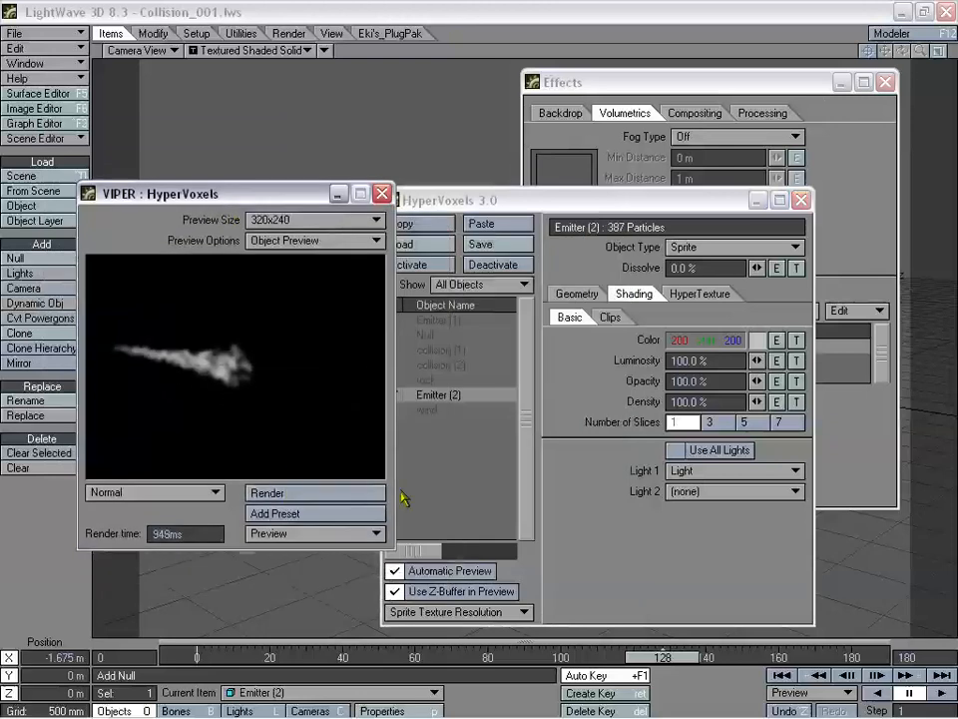
# - Try 3 sprite slices, return to 1, and close VIPER
pyautogui.moveTo(537, 199); pyautogui.dragTo(552, 186)
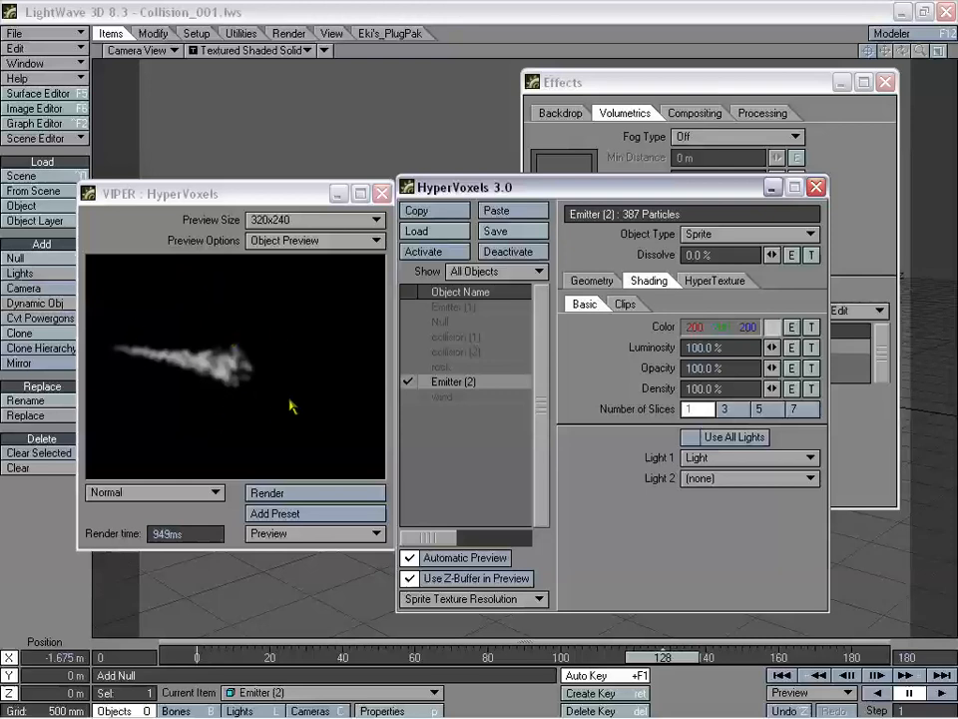
pyautogui.click(725, 408)
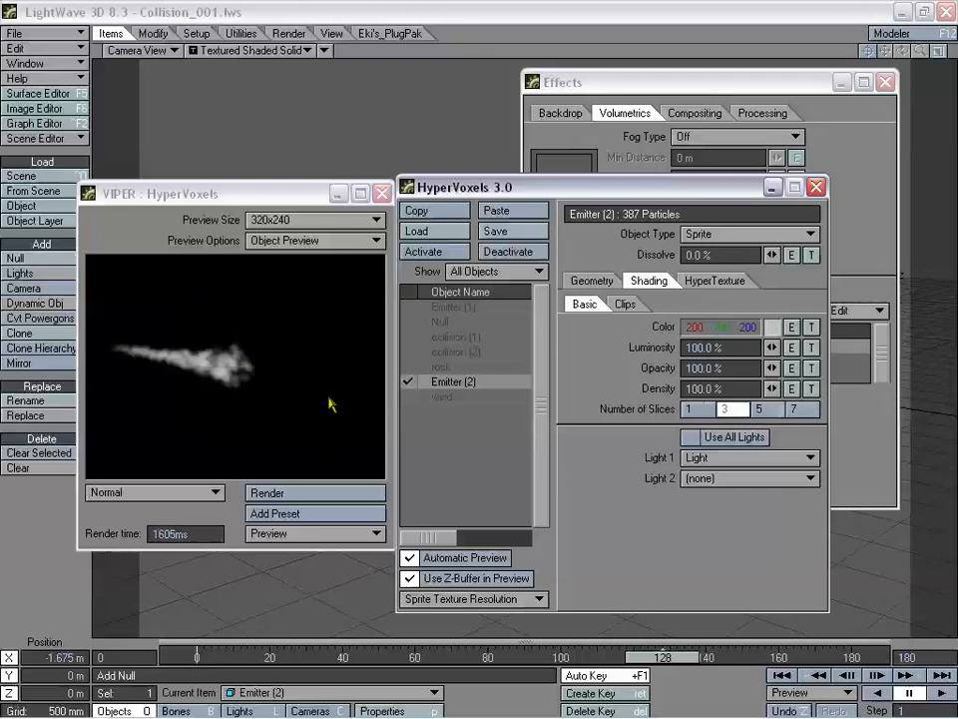
pyautogui.click(689, 408)
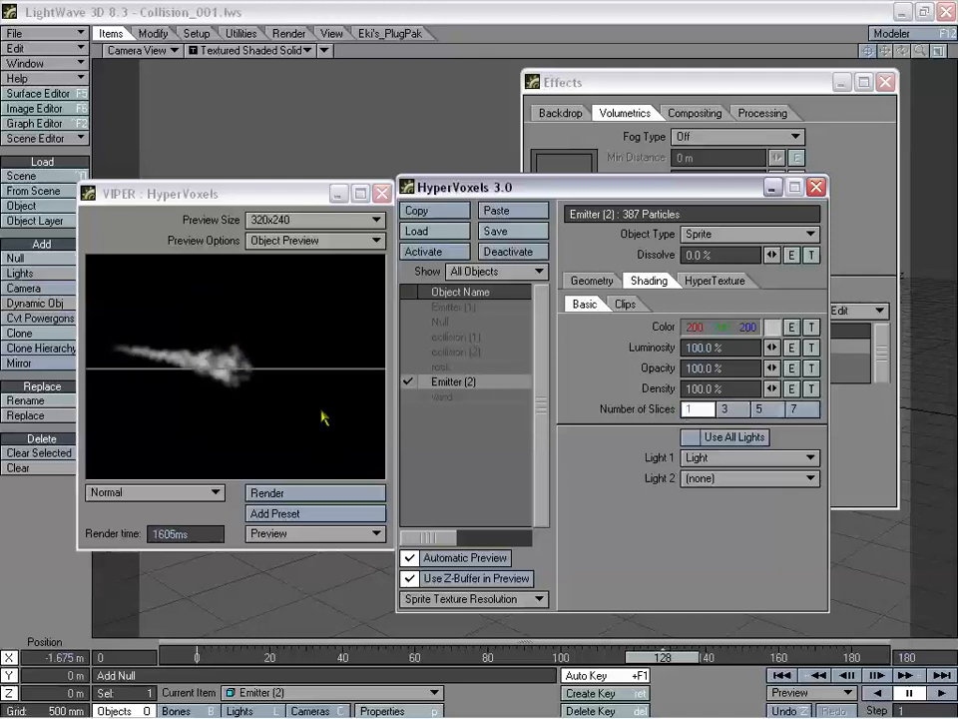
pyautogui.moveTo(314, 199); pyautogui.dragTo(336, 214)
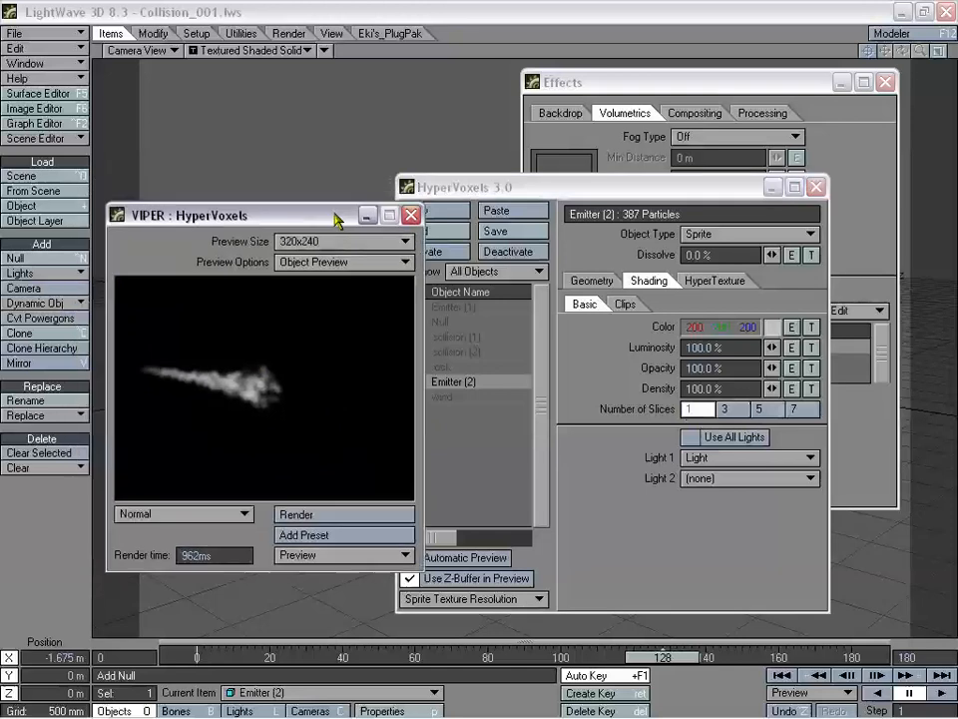
pyautogui.click(411, 214)
pyautogui.moveTo(497, 199); pyautogui.dragTo(632, 185)
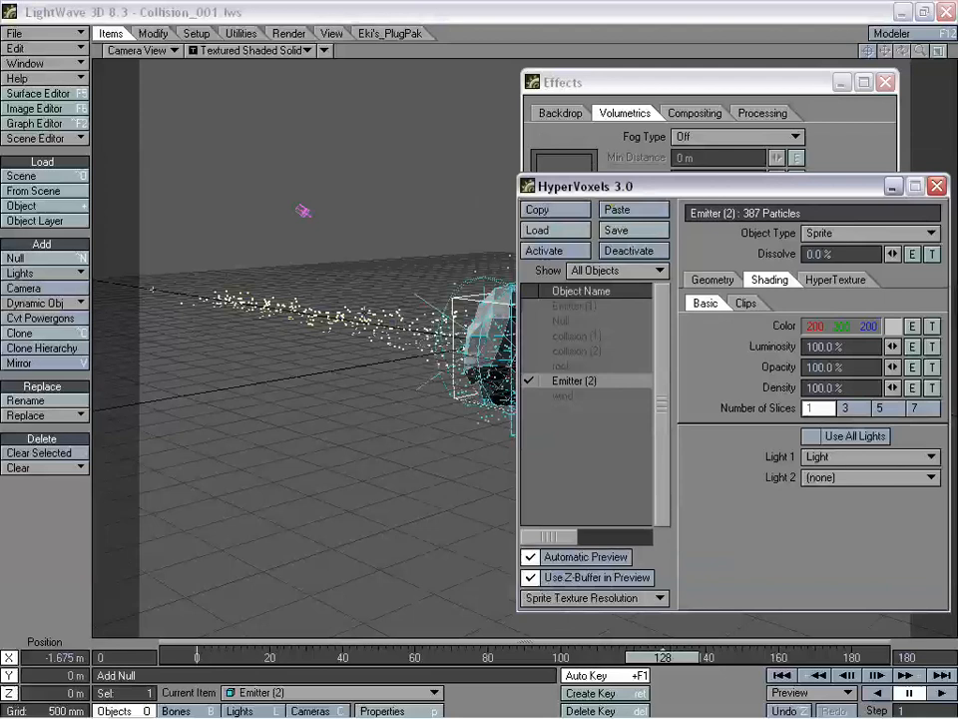
# - Enable Show Particles in the HyperVoxels Geometry settings to preview the sprites as smoke
pyautogui.press('d')
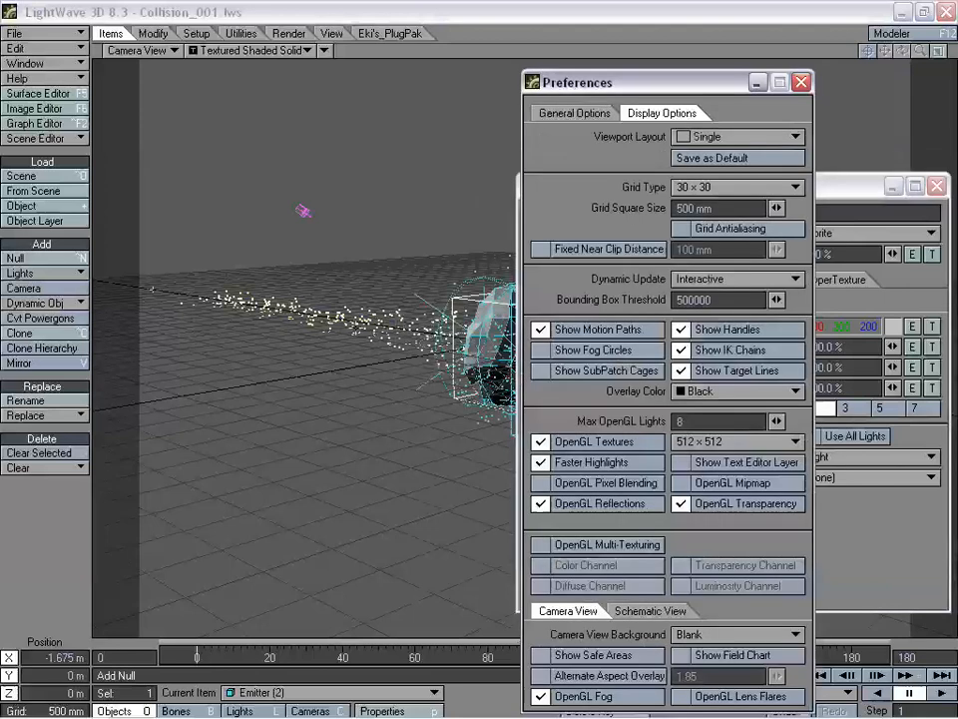
pyautogui.click(802, 83)
pyautogui.moveTo(699, 186); pyautogui.dragTo(687, 97)
pyautogui.click(701, 247)
pyautogui.click(845, 445)
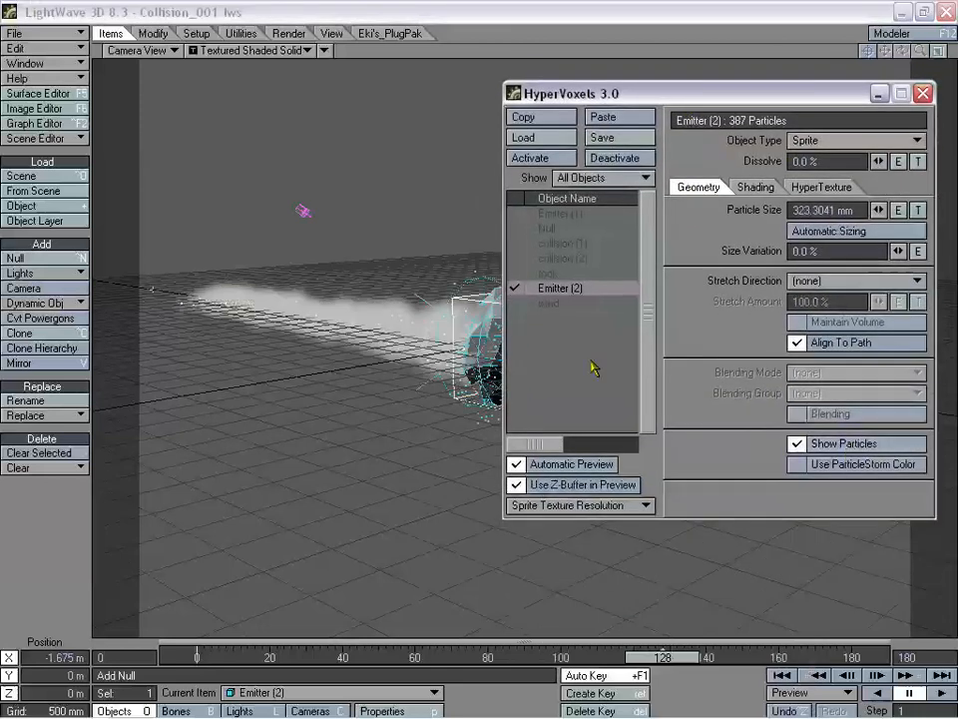
# - Watch the smoke trail around frame 131, then return to HyperVoxels' Shading settings
pyautogui.moveTo(874, 99); pyautogui.dragTo(861, 123)
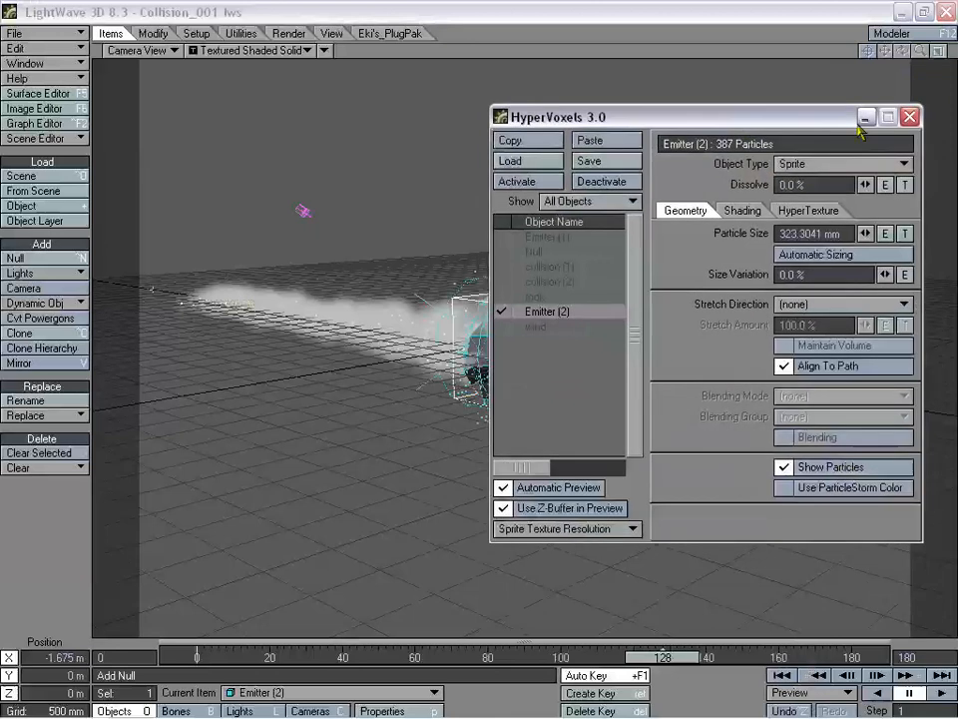
pyautogui.click(865, 118)
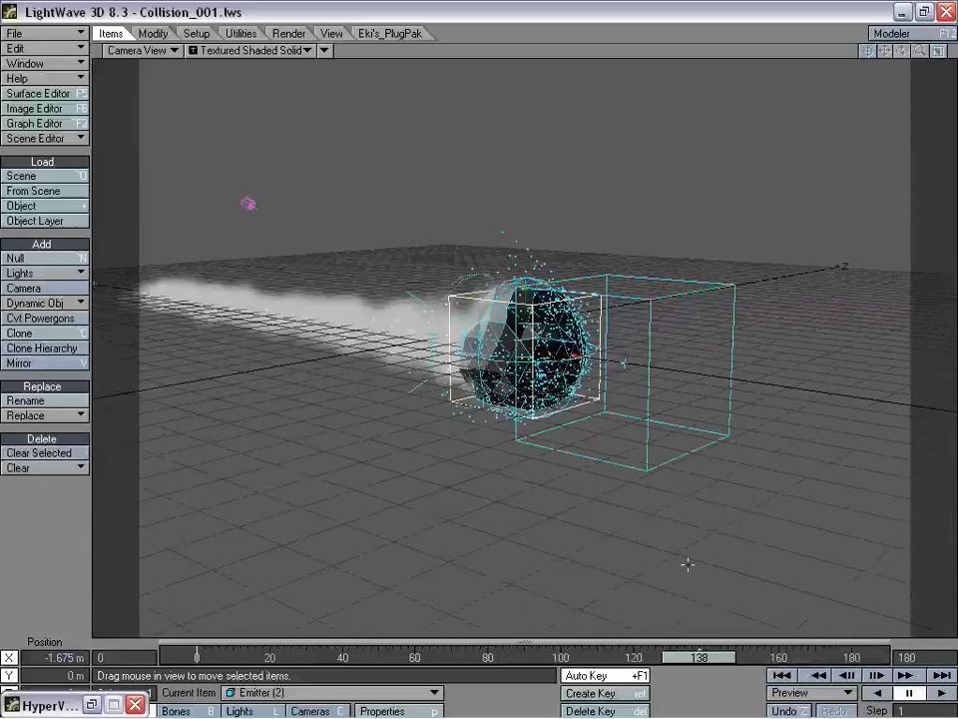
pyautogui.moveTo(699, 654)
pyautogui.mouseDown()
pyautogui.moveTo(787, 656)
pyautogui.moveTo(386, 656)
pyautogui.moveTo(695, 656)
pyautogui.moveTo(676, 656)
pyautogui.moveTo(684, 656)
pyautogui.mouseUp()
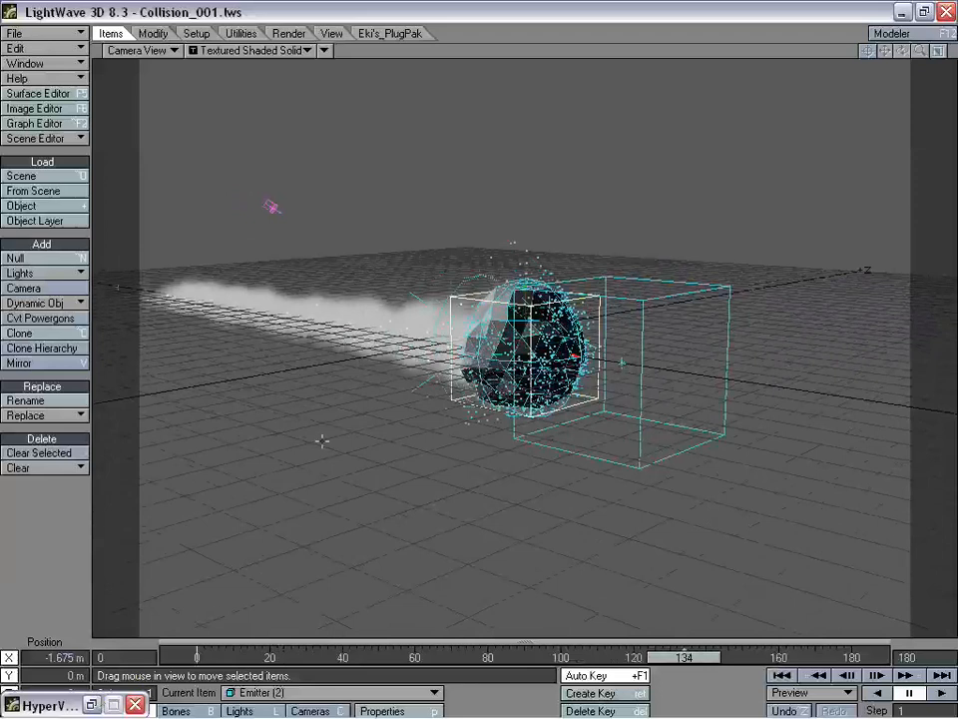
pyautogui.moveTo(667, 659)
pyautogui.mouseDown()
pyautogui.moveTo(616, 656)
pyautogui.moveTo(691, 656)
pyautogui.moveTo(672, 656)
pyautogui.mouseUp()
pyautogui.click(93, 703)
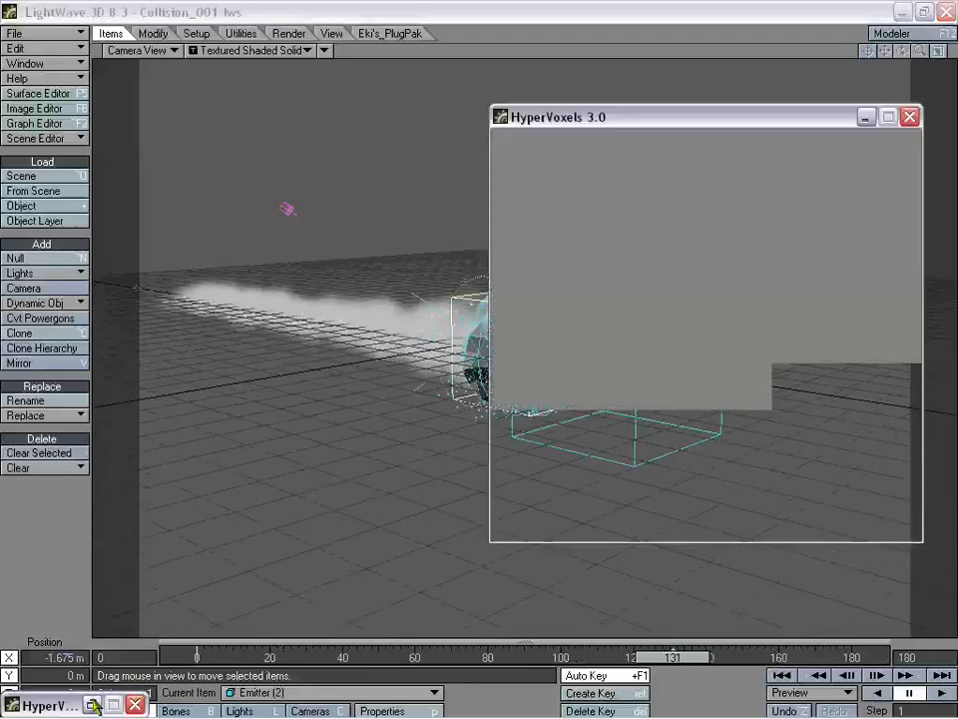
pyautogui.moveTo(639, 116); pyautogui.dragTo(616, 179)
pyautogui.click(718, 272)
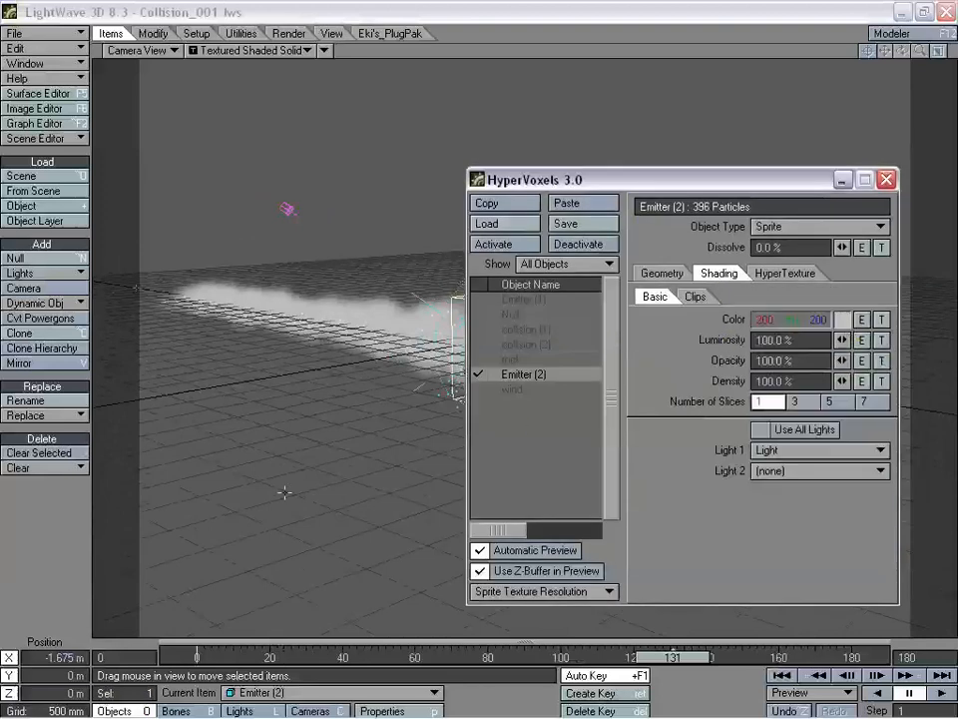
# - Open a VIPER preview and the sprite colour's texture editor, keeping Planar projection
pyautogui.press('F7')
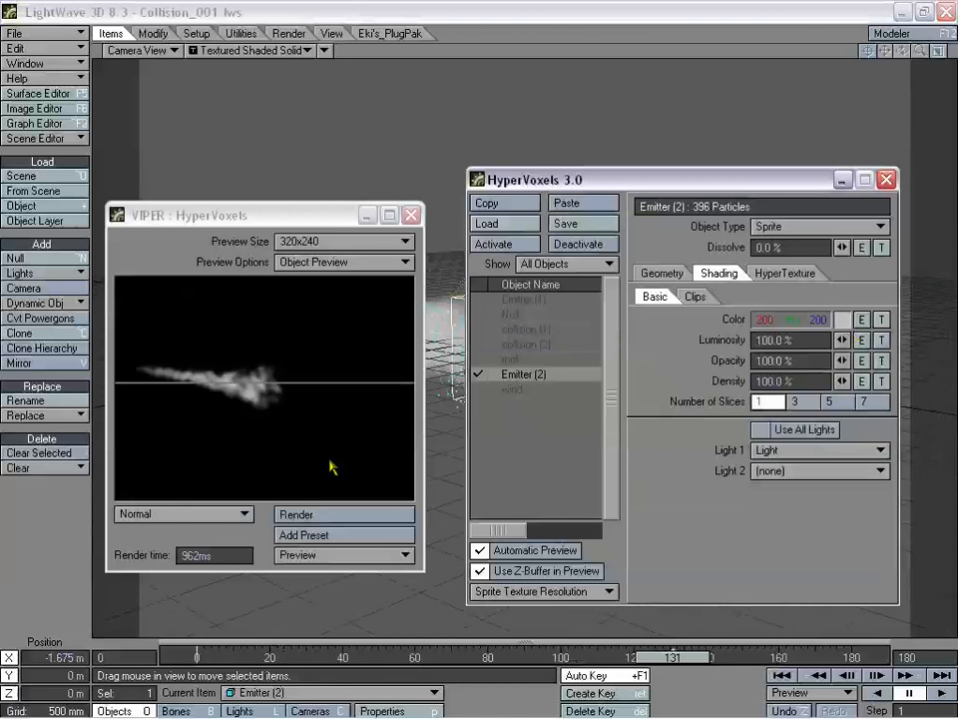
pyautogui.click(882, 322)
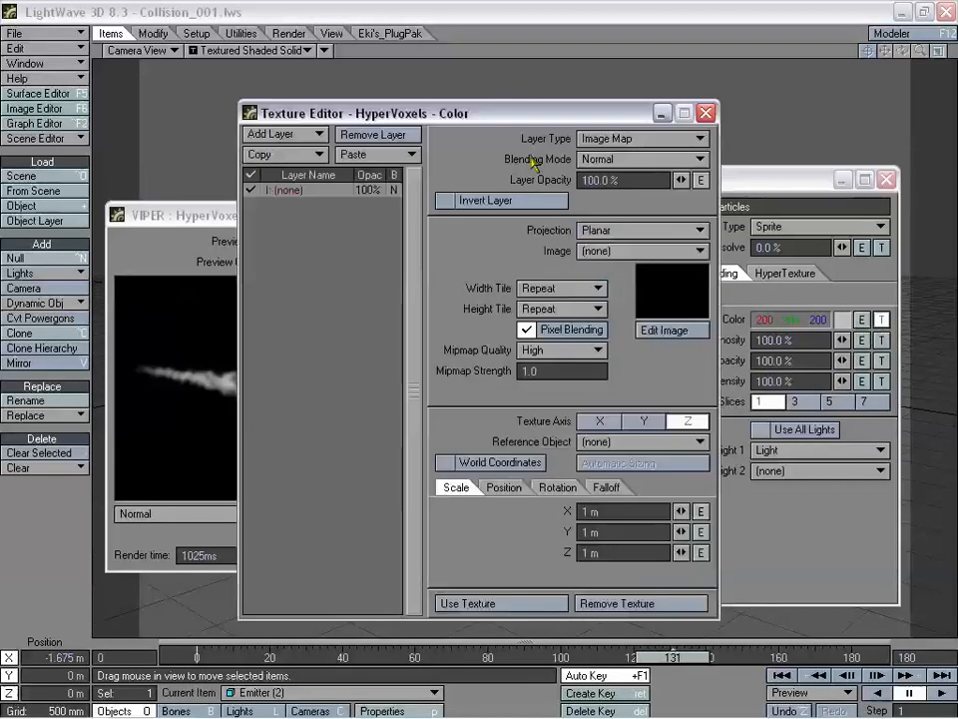
pyautogui.moveTo(479, 122); pyautogui.dragTo(665, 119)
pyautogui.click(716, 229)
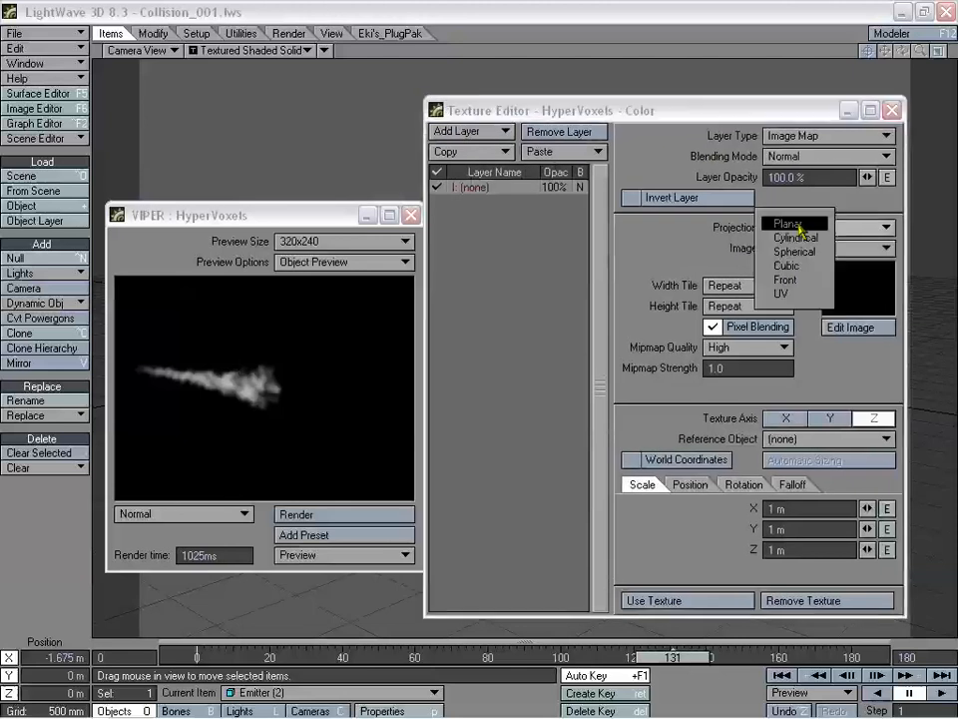
pyautogui.click(789, 225)
# - Make the colour layer a Gradient with Particle Age as its input parameter
pyautogui.click(799, 136)
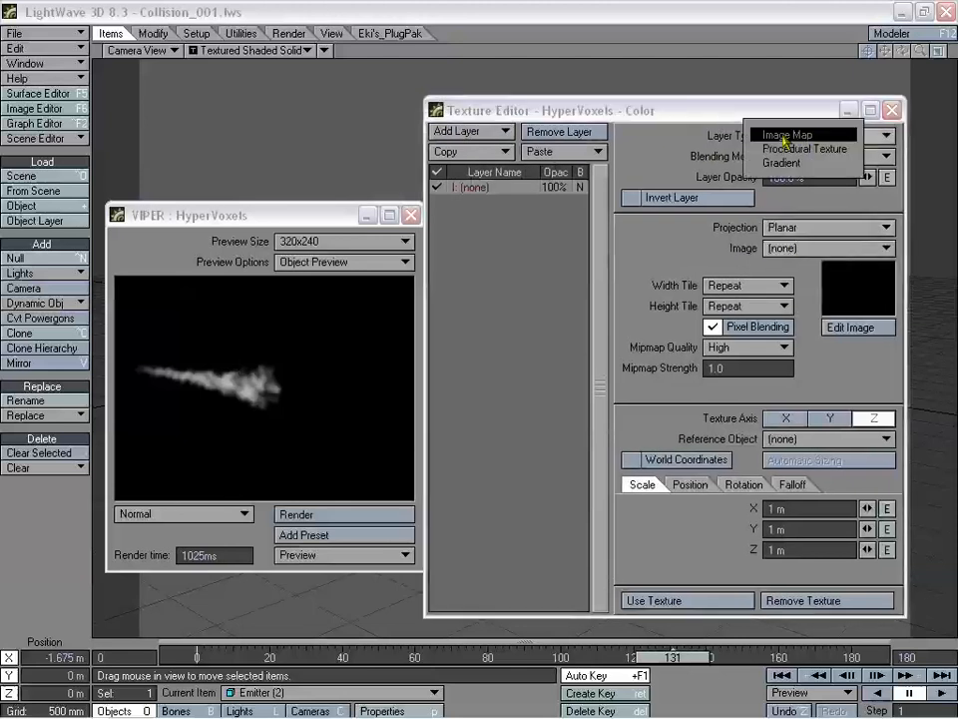
pyautogui.click(804, 164)
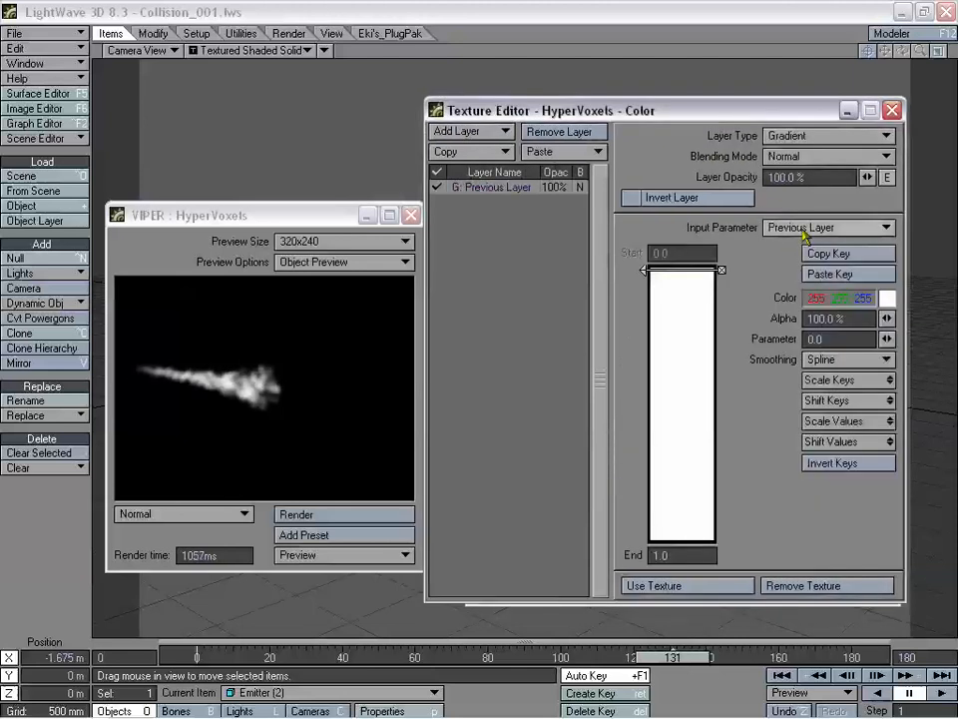
pyautogui.click(815, 228)
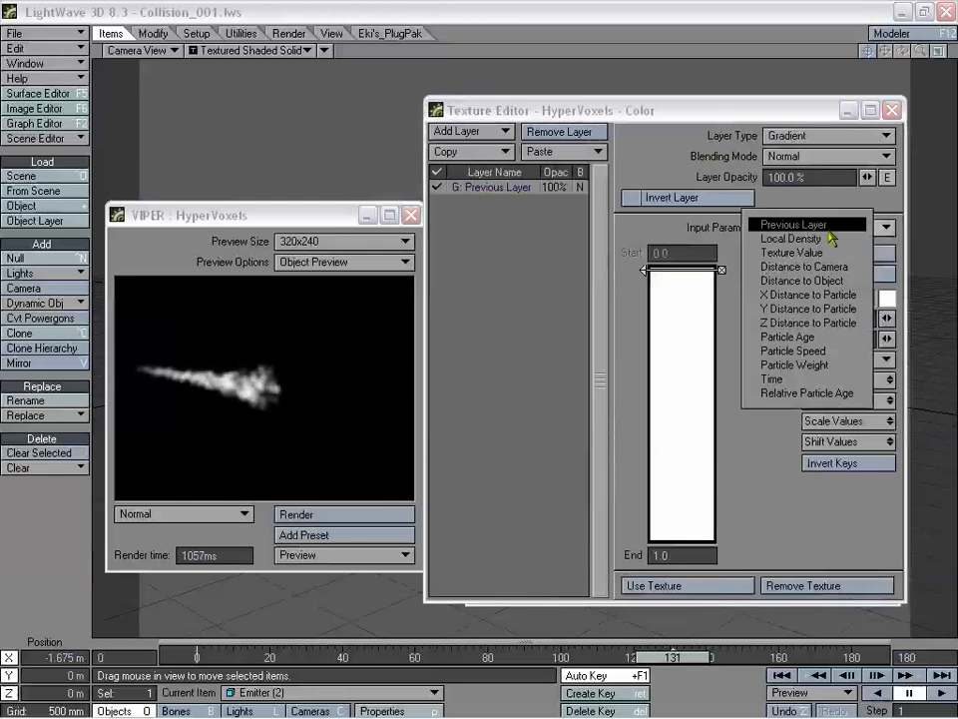
pyautogui.click(799, 337)
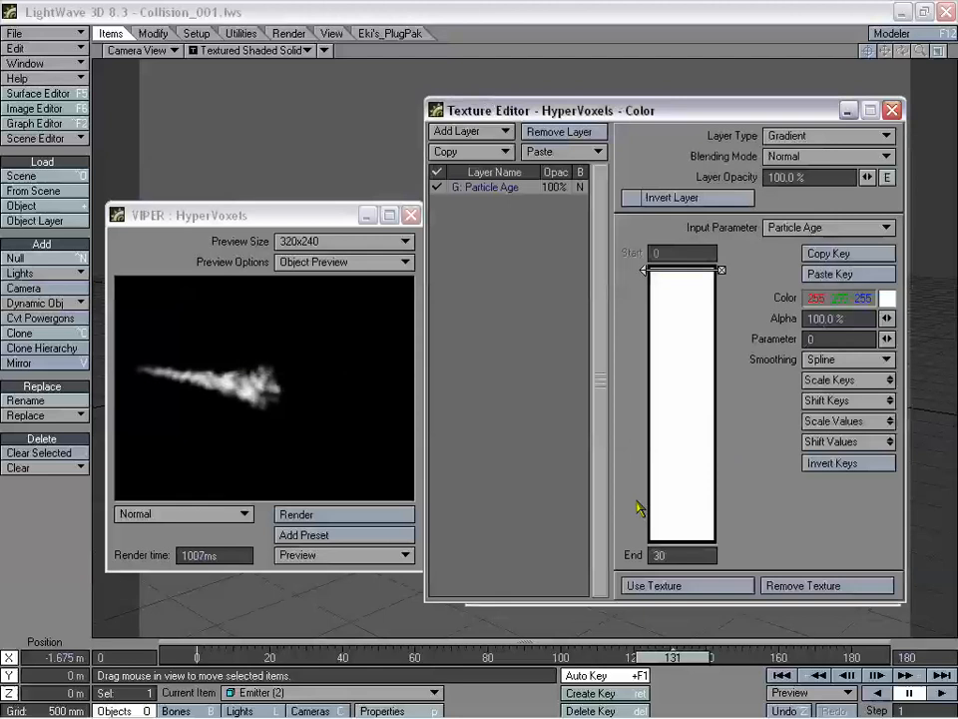
pyautogui.click(678, 555)
# - Set the gradient End to 180 and add a key at age 180
pyautogui.write('180')
pyautogui.press('Tab')
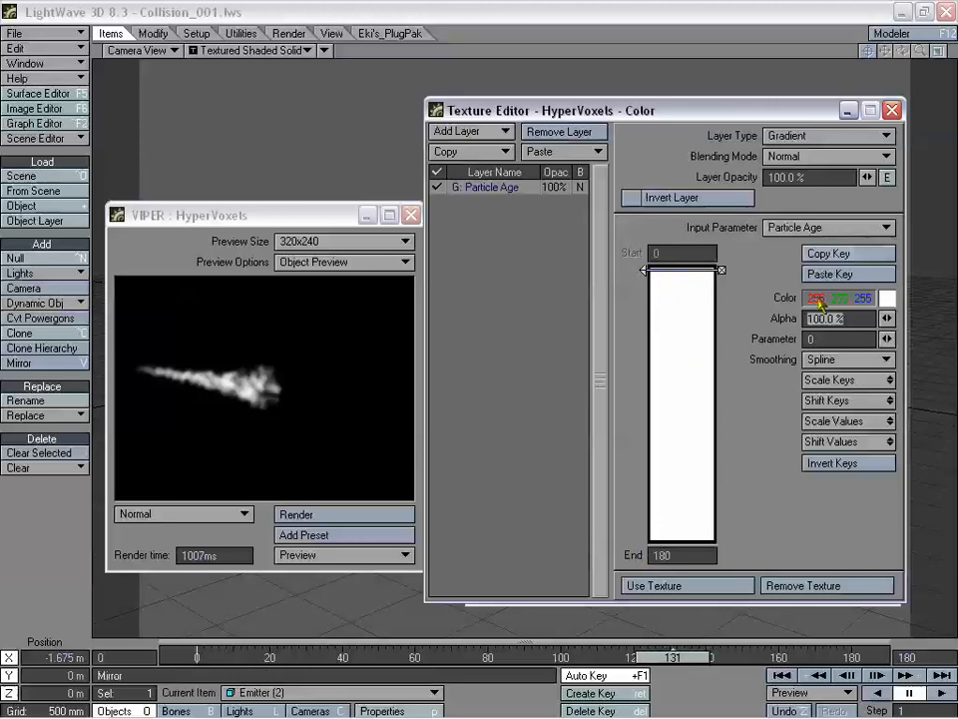
pyautogui.click(676, 532)
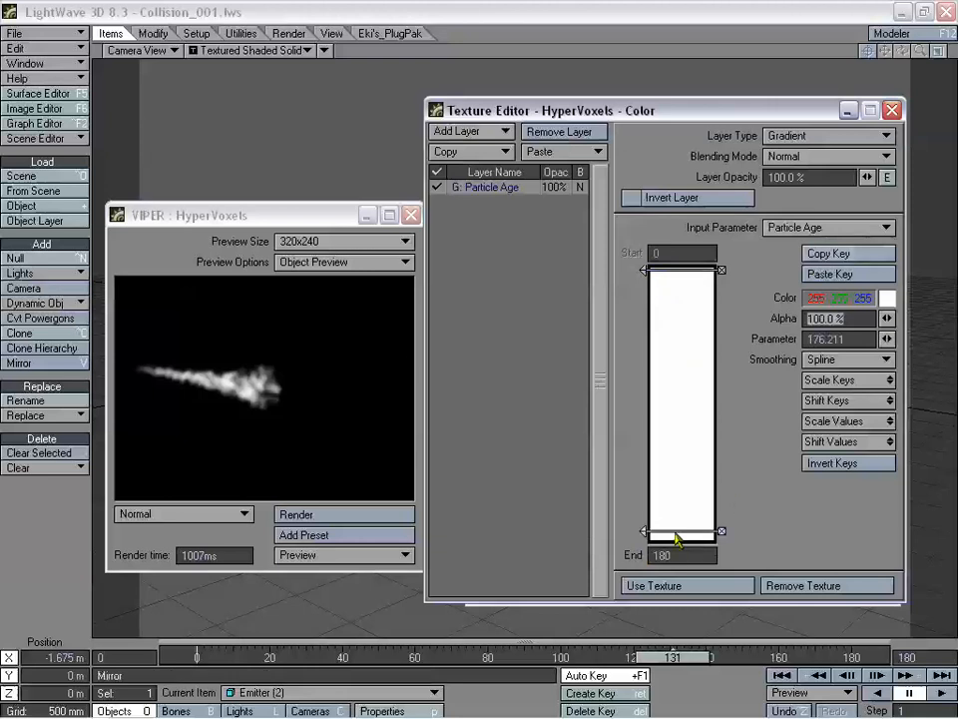
pyautogui.moveTo(644, 534); pyautogui.dragTo(647, 548)
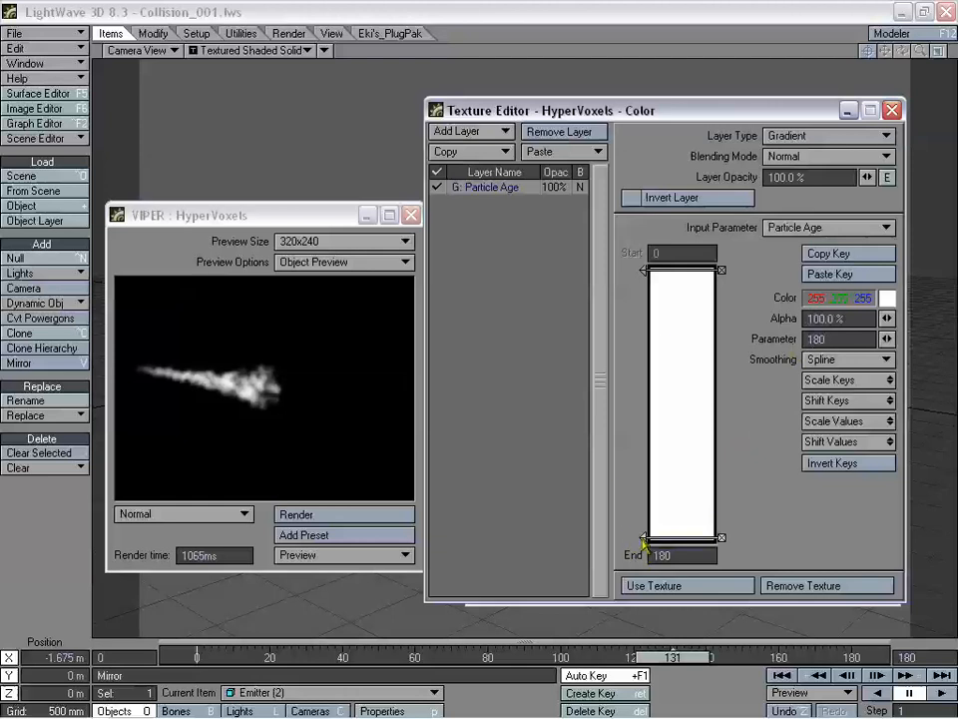
# - Add a young key near age 23 and colour it yellow-orange
pyautogui.click(680, 306)
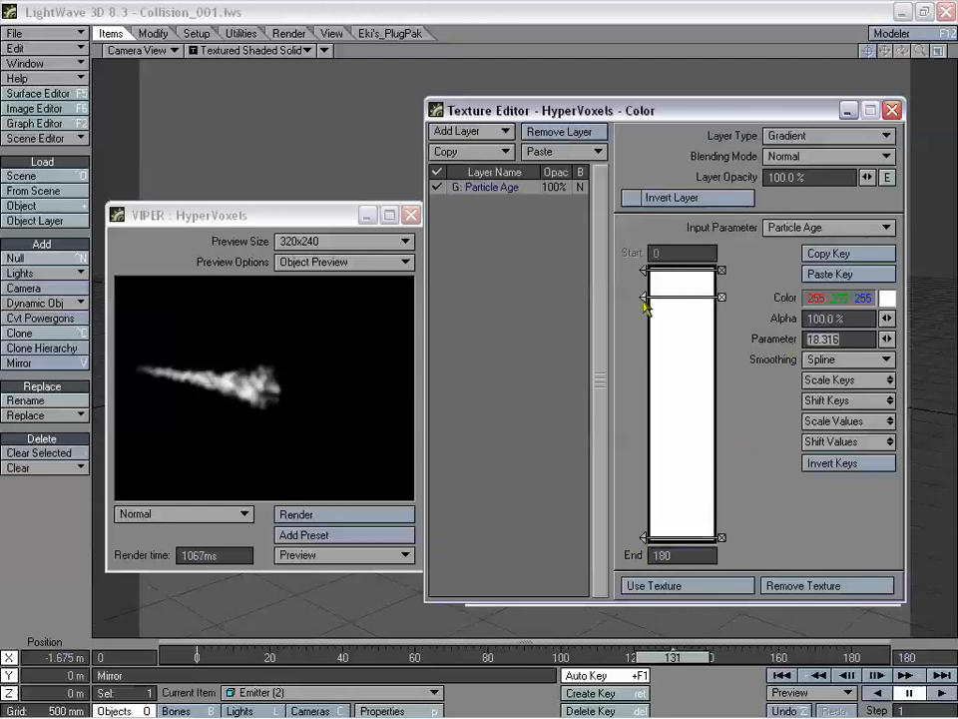
pyautogui.moveTo(642, 306); pyautogui.dragTo(644, 313)
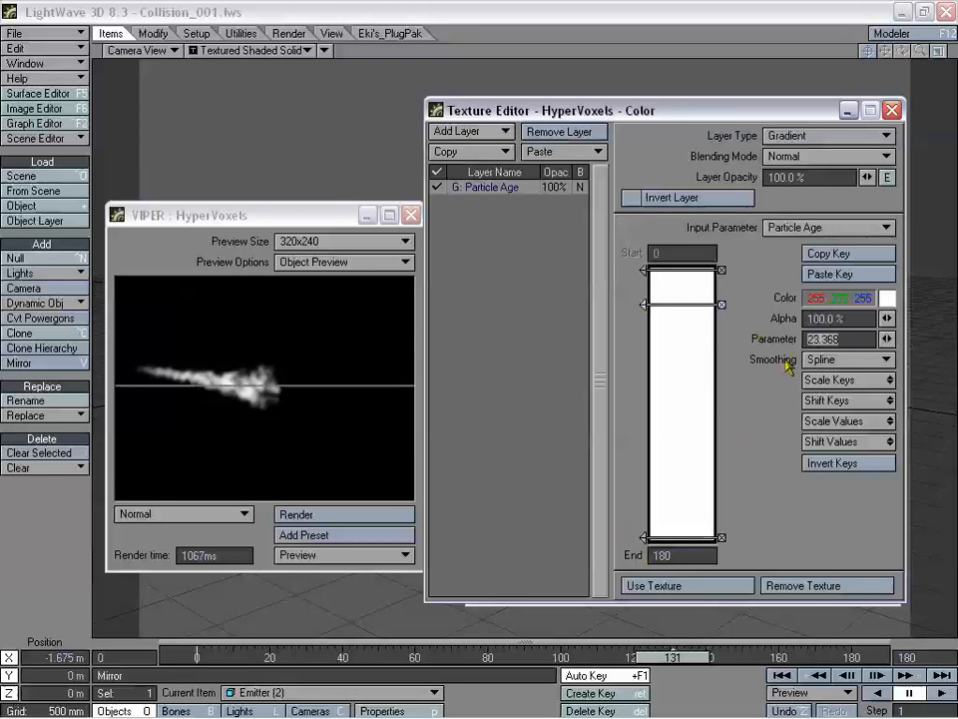
pyautogui.click(887, 298)
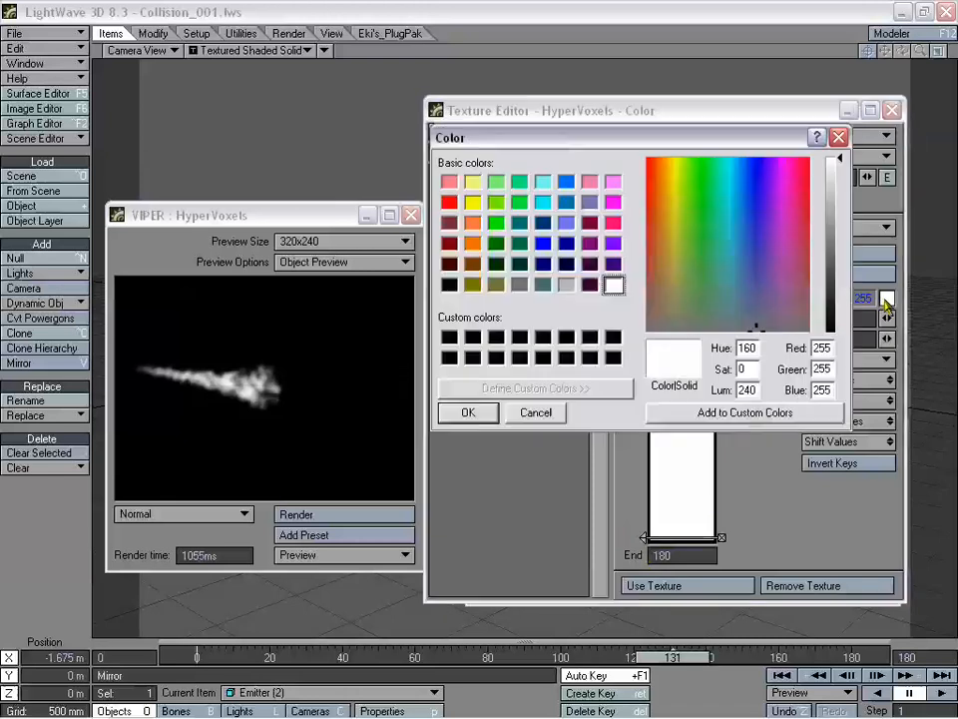
pyautogui.click(667, 160)
pyautogui.click(853, 218)
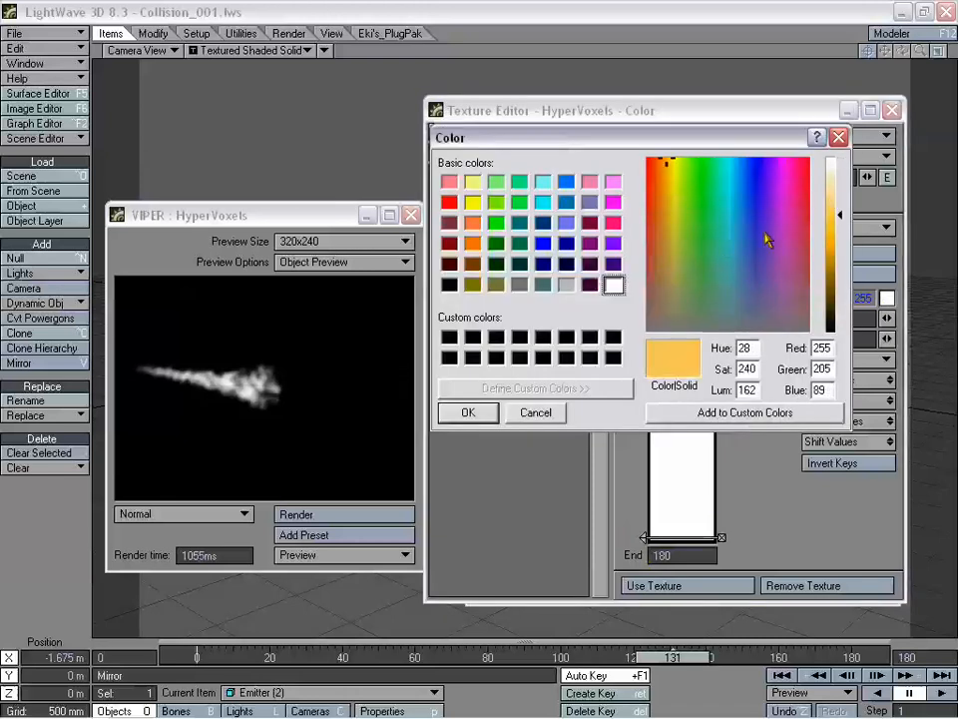
pyautogui.click(489, 414)
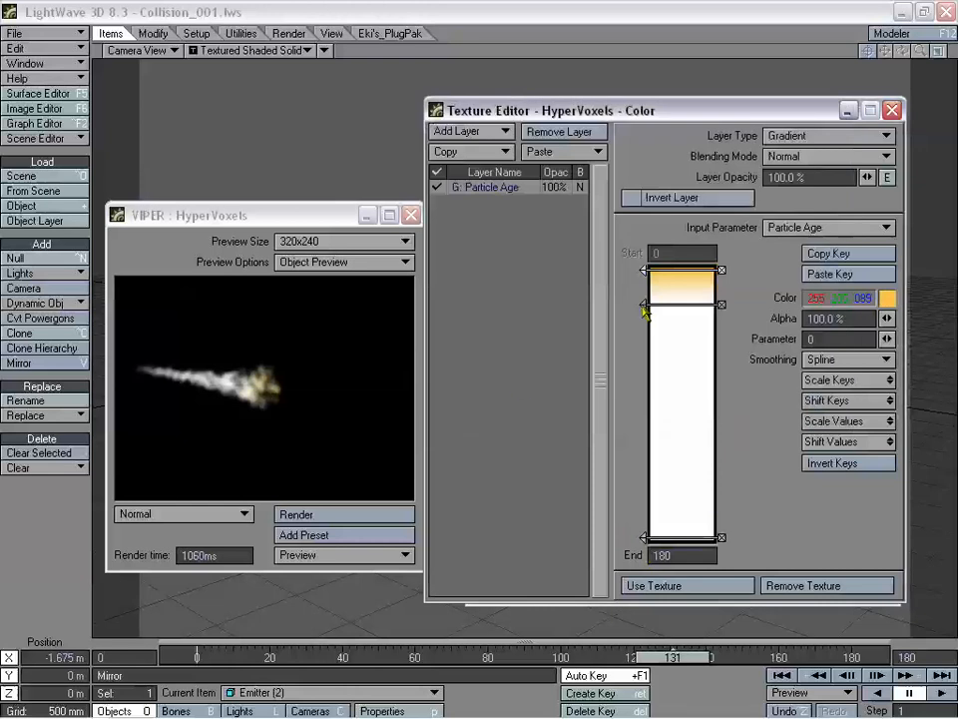
pyautogui.moveTo(644, 309)
pyautogui.mouseDown()
pyautogui.moveTo(646, 456)
pyautogui.moveTo(644, 315)
pyautogui.mouseUp()
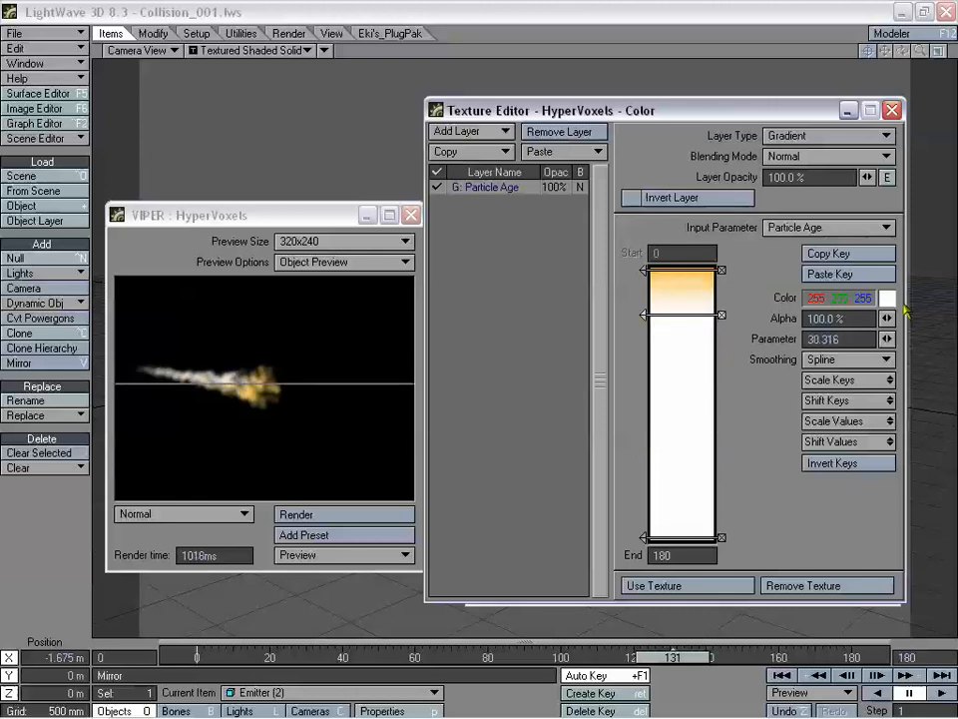
# - Colour the young key orange (255/138/51) and place it near age 16, the white key near 46
pyautogui.click(887, 302)
pyautogui.moveTo(661, 167); pyautogui.dragTo(659, 158)
pyautogui.click(843, 227)
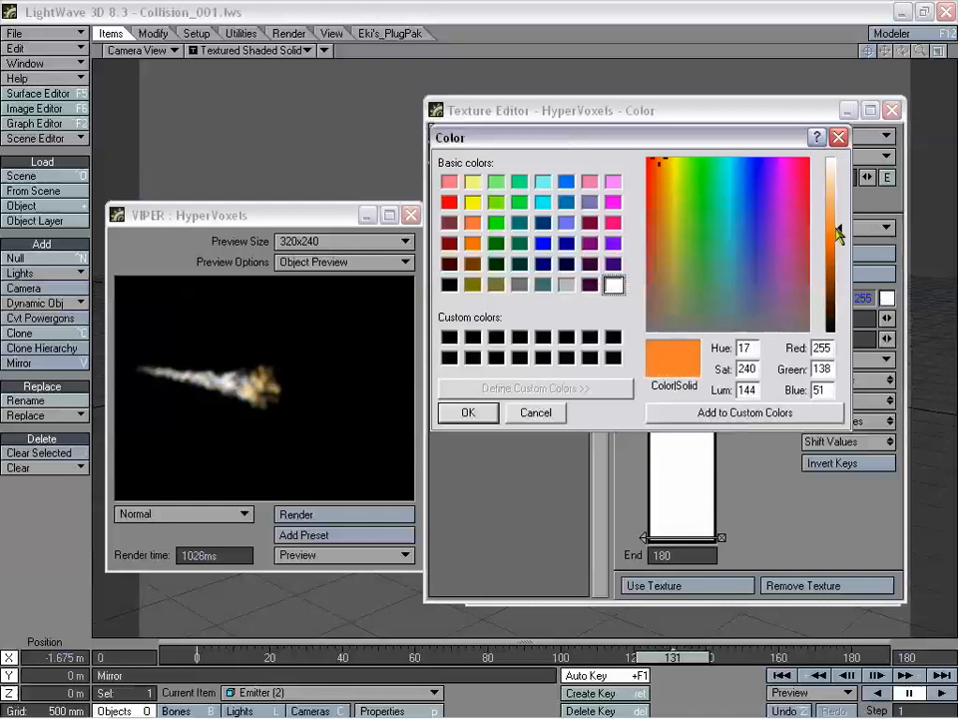
pyautogui.click(468, 412)
pyautogui.moveTo(643, 315); pyautogui.dragTo(643, 301)
pyautogui.moveTo(647, 526); pyautogui.dragTo(643, 350)
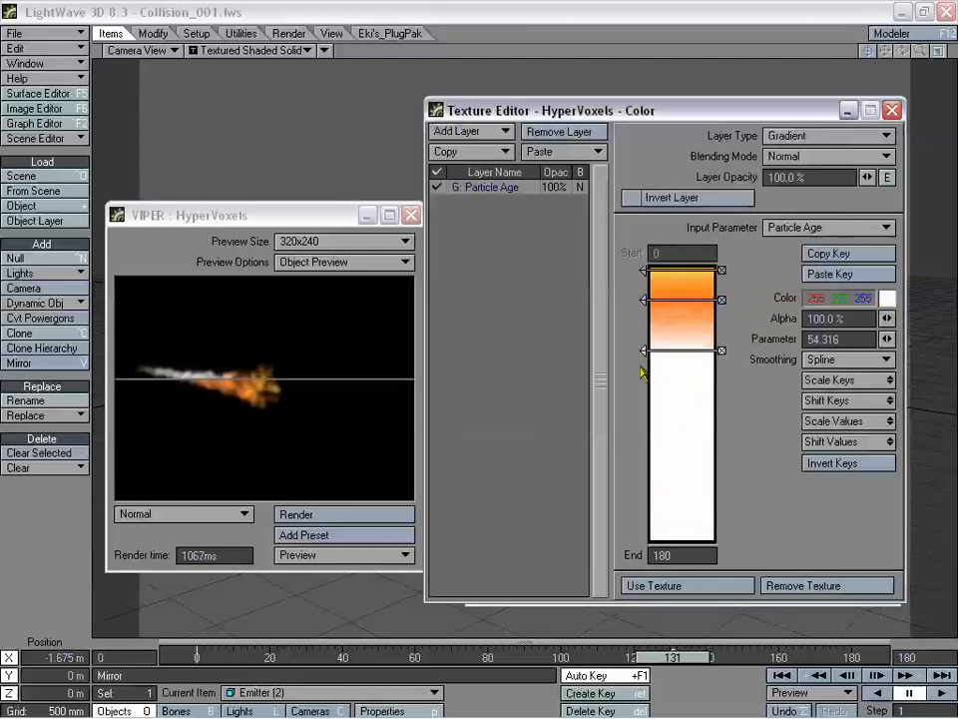
pyautogui.moveTo(644, 300); pyautogui.dragTo(643, 295)
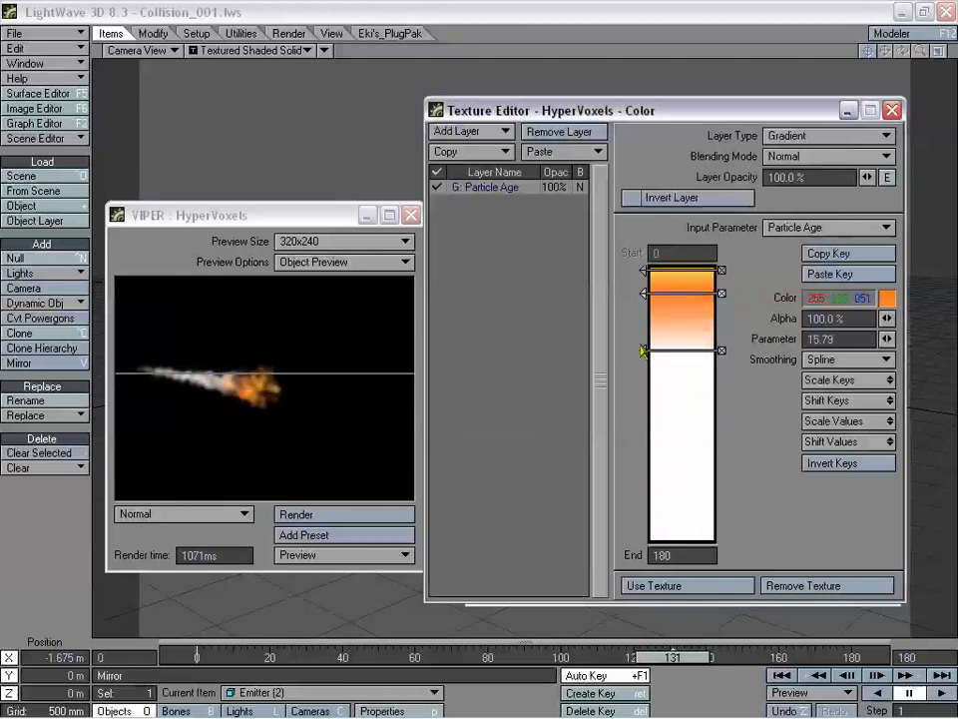
pyautogui.moveTo(644, 352); pyautogui.dragTo(646, 340)
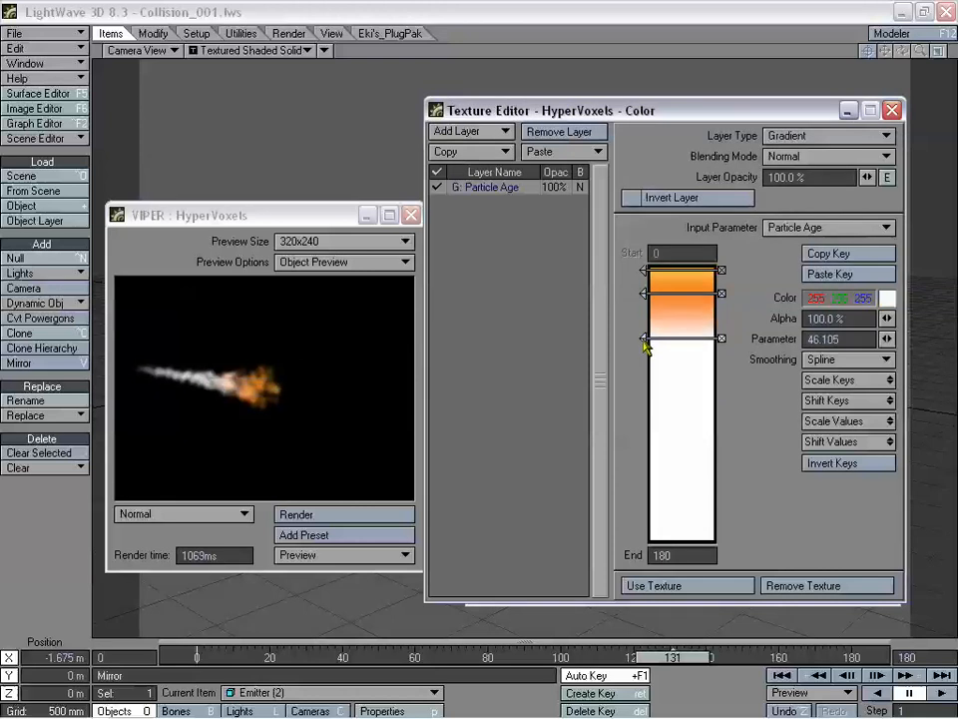
# - Darken a gradient key to near-black grey and move it to about age 91
pyautogui.click(887, 298)
pyautogui.moveTo(839, 165); pyautogui.dragTo(840, 259)
pyautogui.click(486, 412)
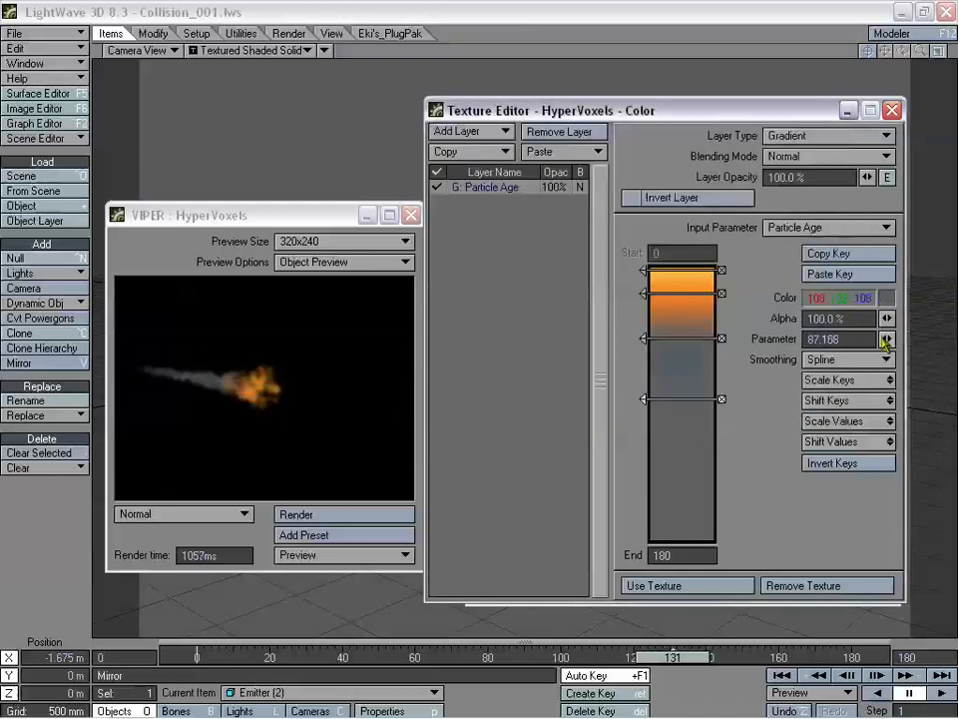
pyautogui.click(887, 298)
pyautogui.moveTo(840, 259); pyautogui.dragTo(841, 300)
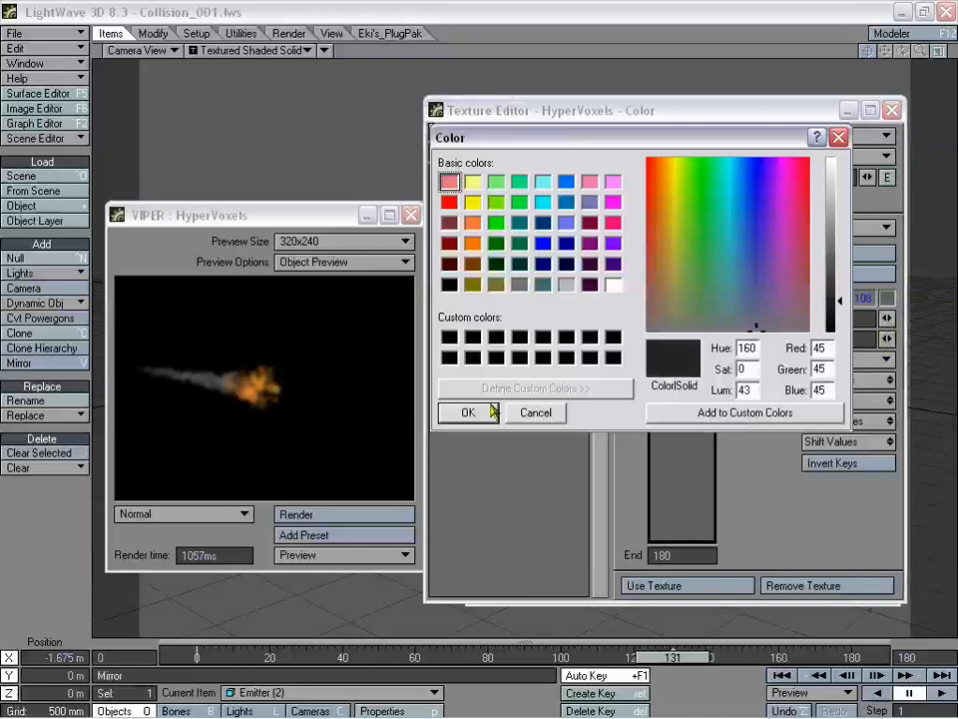
pyautogui.click(492, 413)
pyautogui.moveTo(649, 393); pyautogui.dragTo(644, 411)
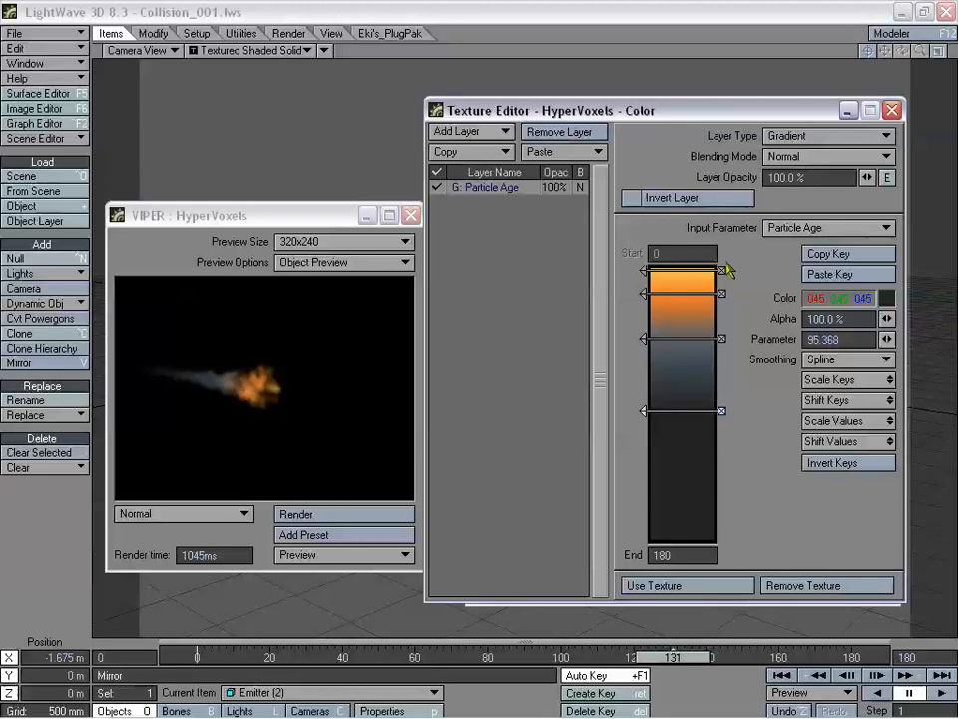
# - Lighten the youngest key to pale orange 255/219/136 and apply the gradient with Use Texture
pyautogui.click(681, 278)
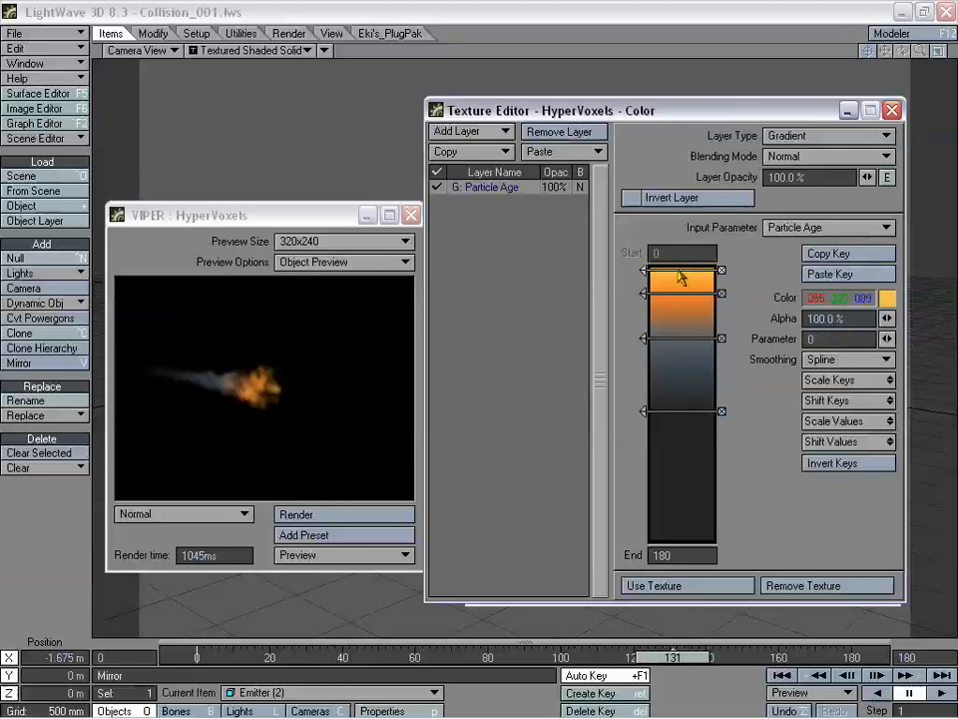
pyautogui.click(888, 297)
pyautogui.click(839, 198)
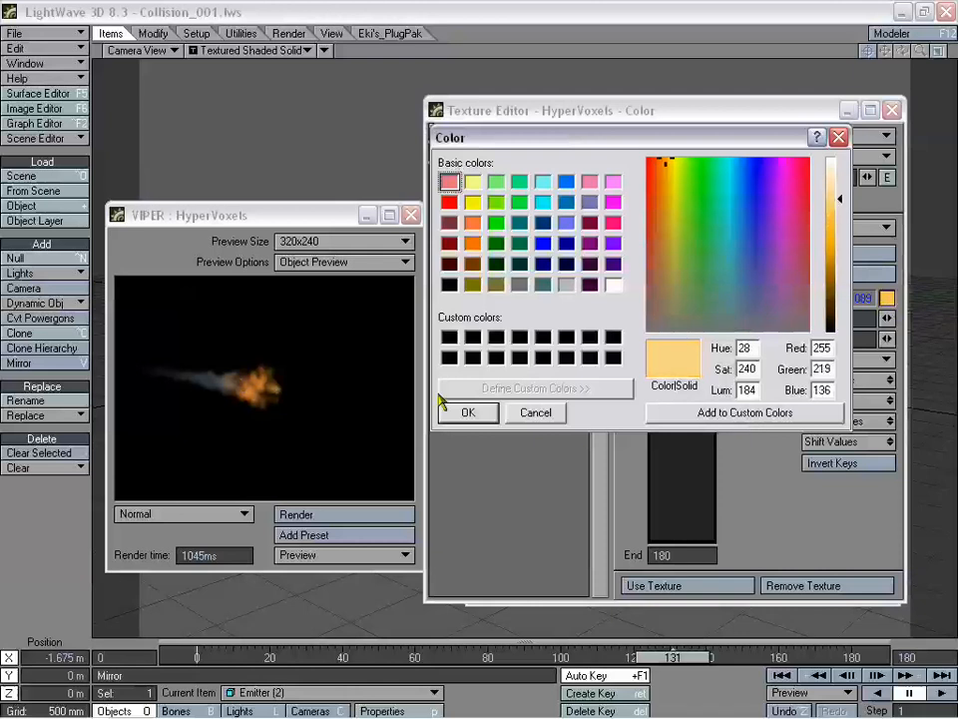
pyautogui.click(468, 415)
pyautogui.click(687, 588)
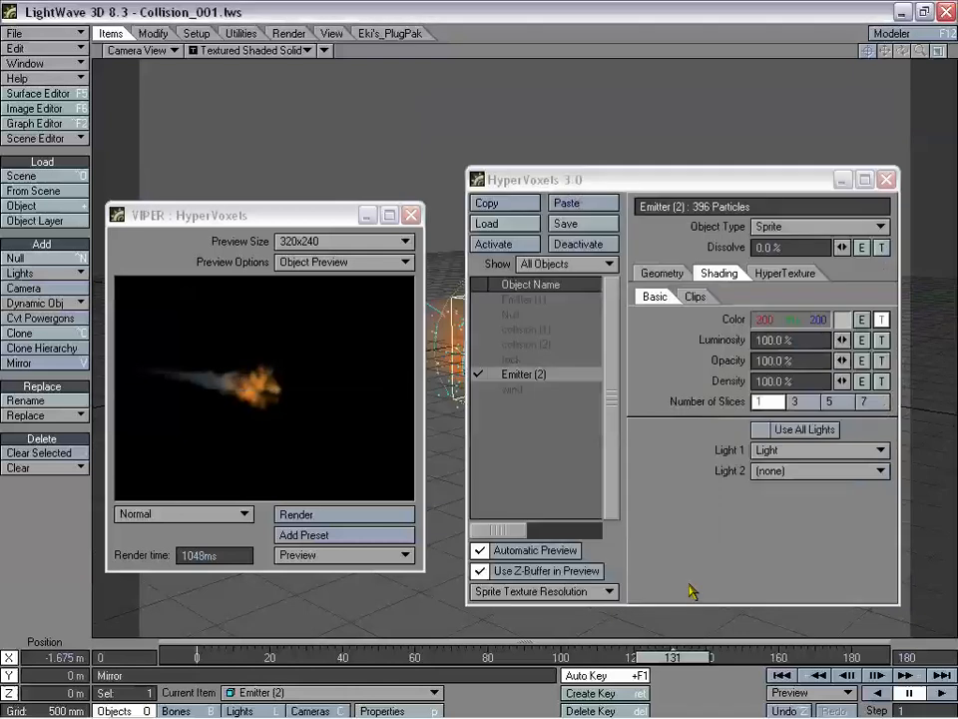
# - Copy the colour's Particle Age gradient layer and paste it over all Luminosity texture layers
pyautogui.click(882, 318)
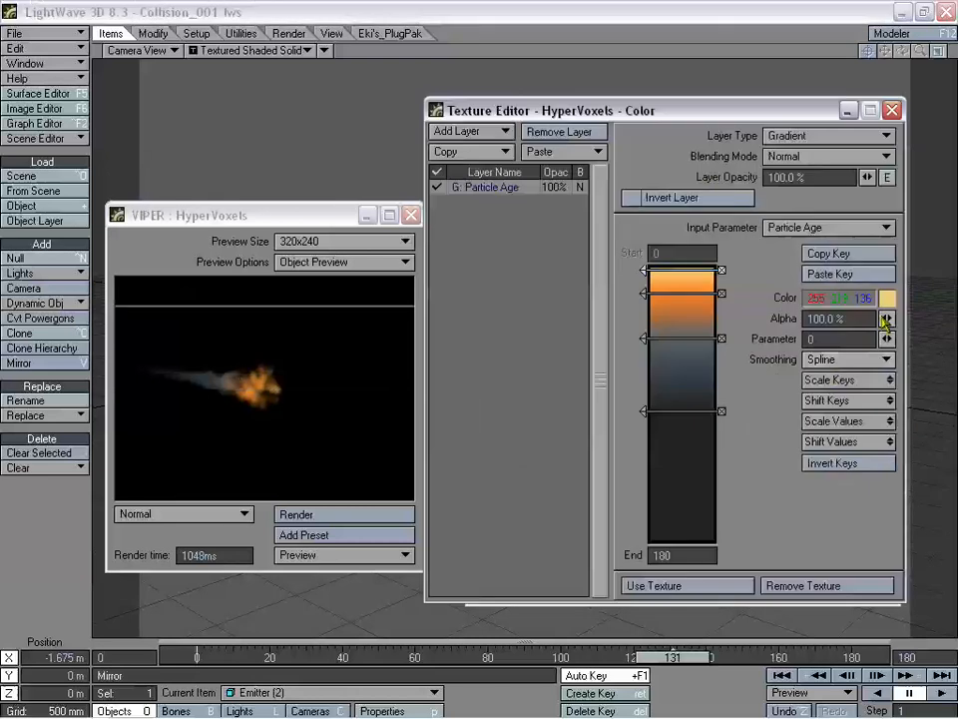
pyautogui.moveTo(469, 110); pyautogui.dragTo(487, 142)
pyautogui.click(470, 182)
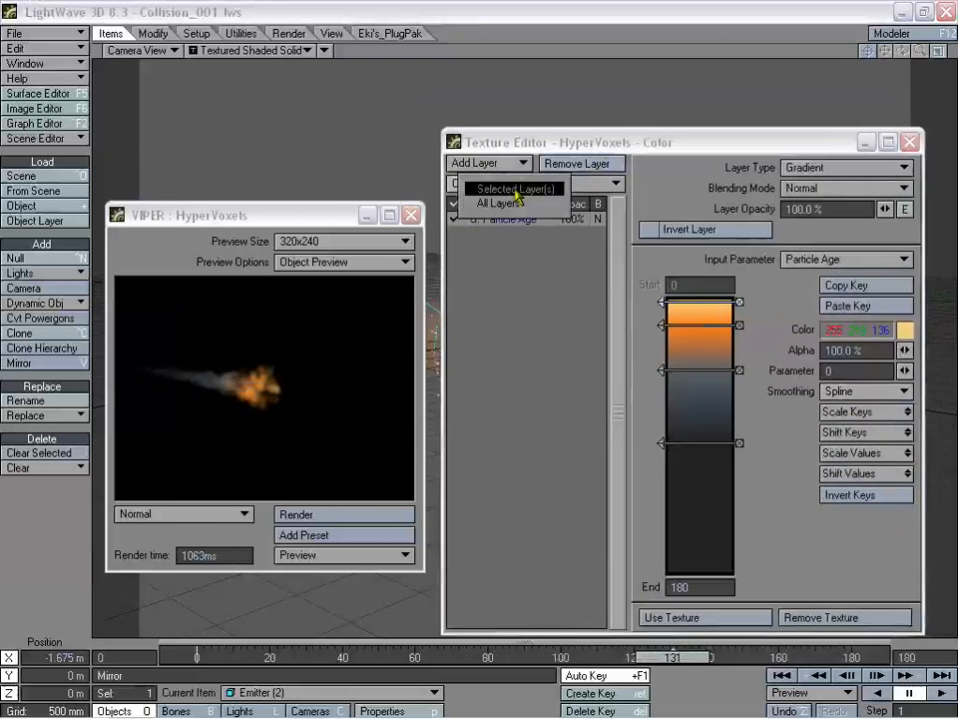
pyautogui.click(511, 189)
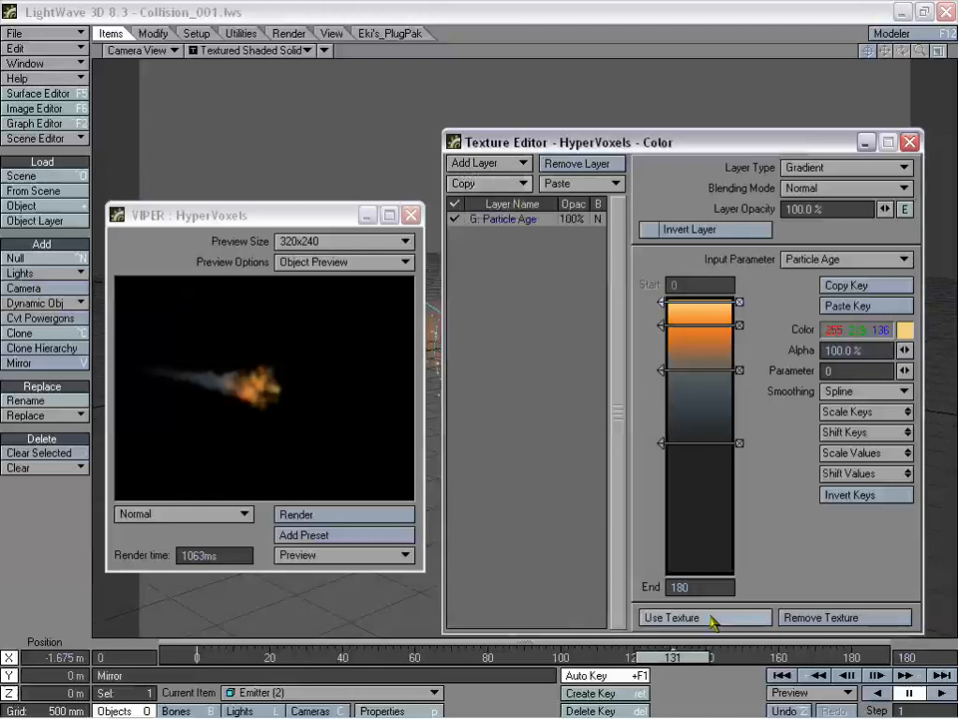
pyautogui.click(712, 621)
pyautogui.click(763, 336)
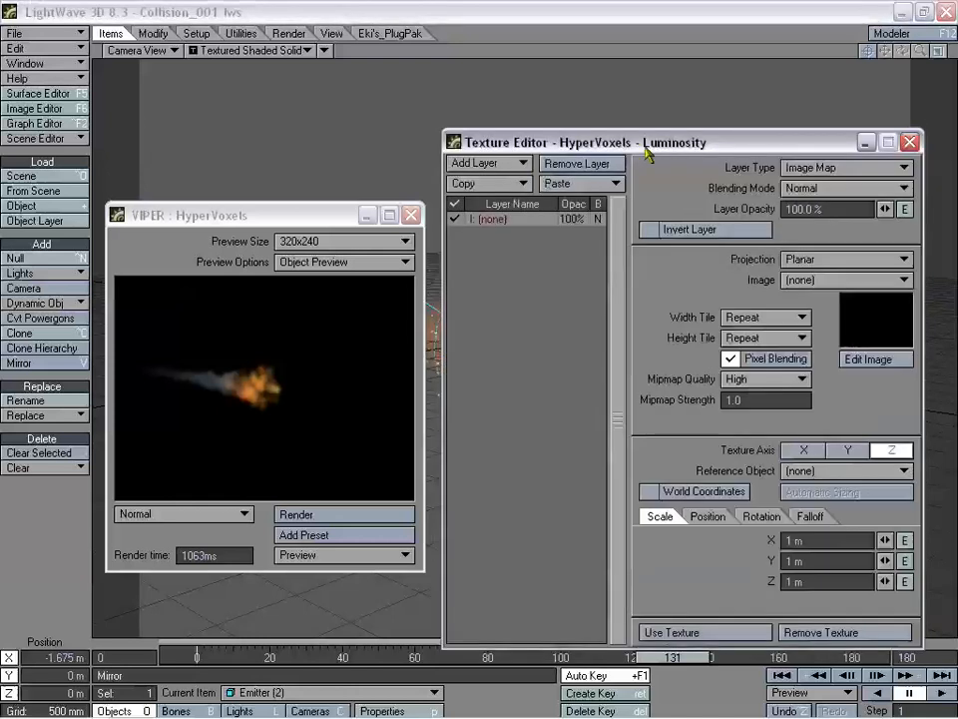
pyautogui.moveTo(645, 147); pyautogui.dragTo(651, 125)
pyautogui.click(575, 160)
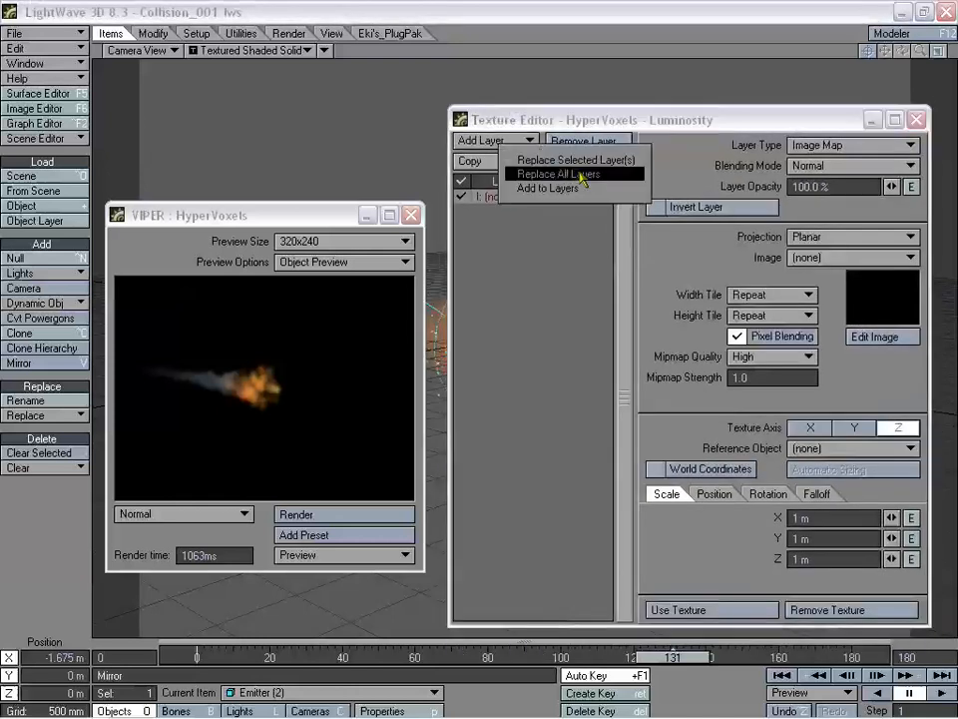
pyautogui.click(583, 175)
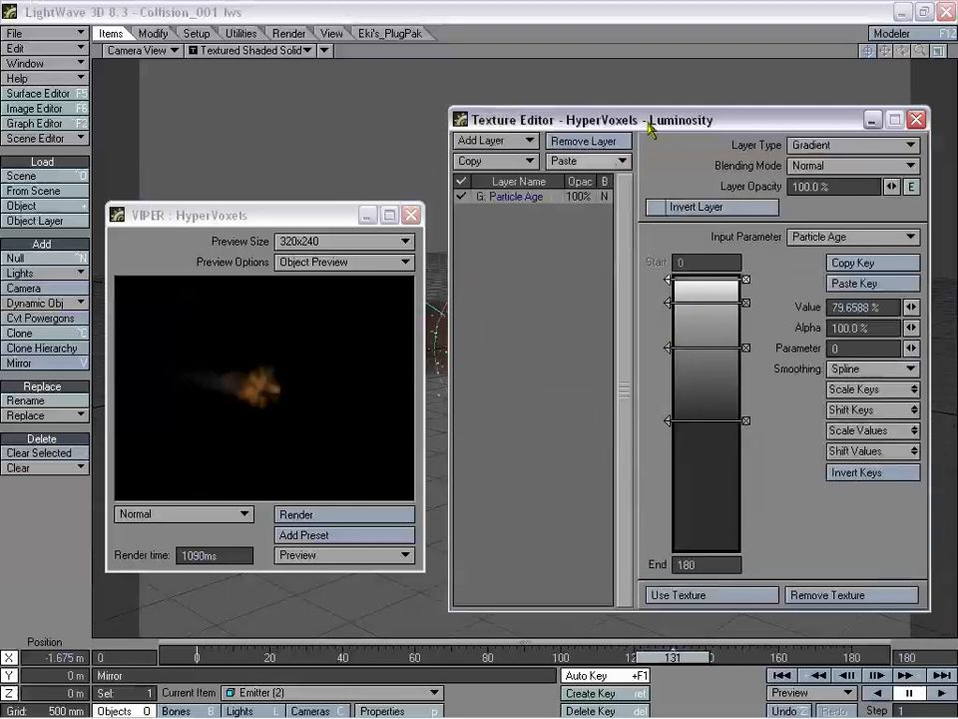
# - Set the youngest luminosity key to 200%, leaving its alpha at 100%
pyautogui.moveTo(650, 127); pyautogui.dragTo(618, 133)
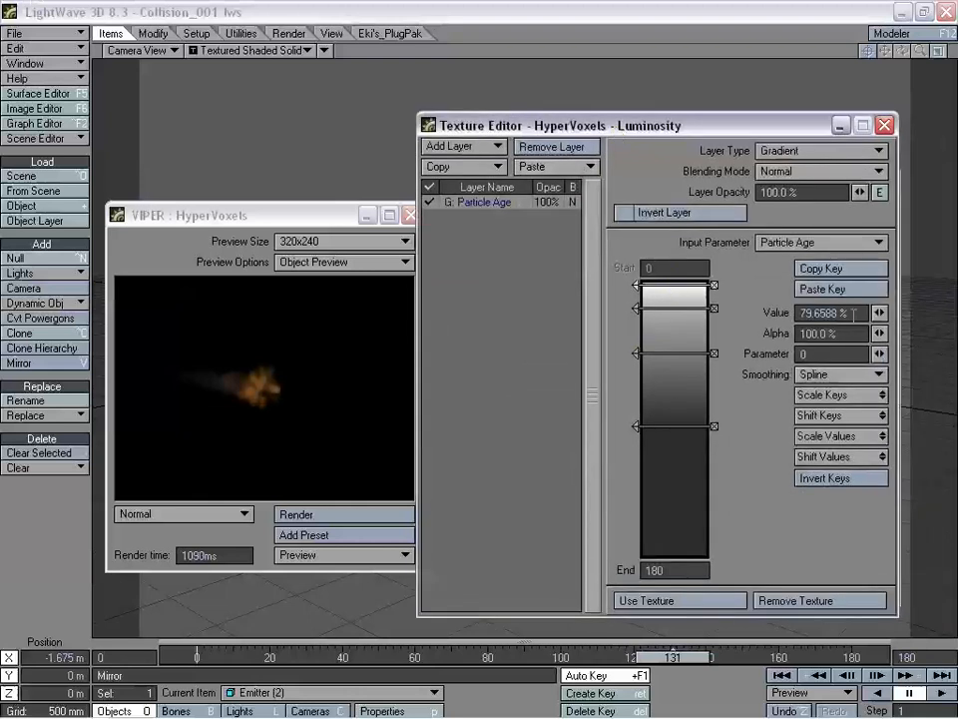
pyautogui.click(854, 313)
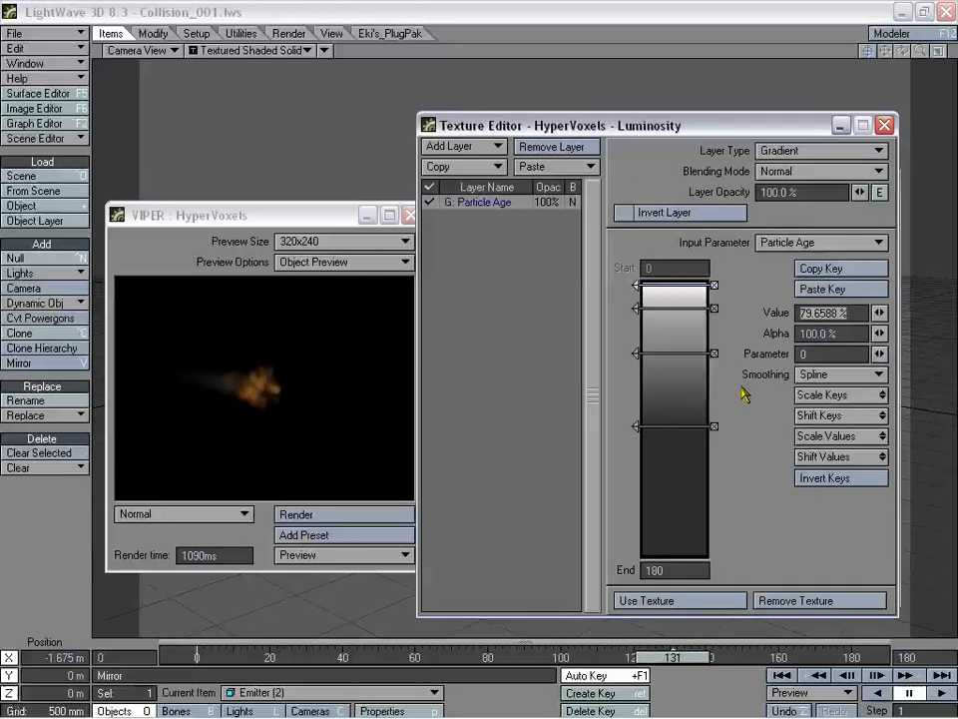
pyautogui.write('150')
pyautogui.press('Tab')
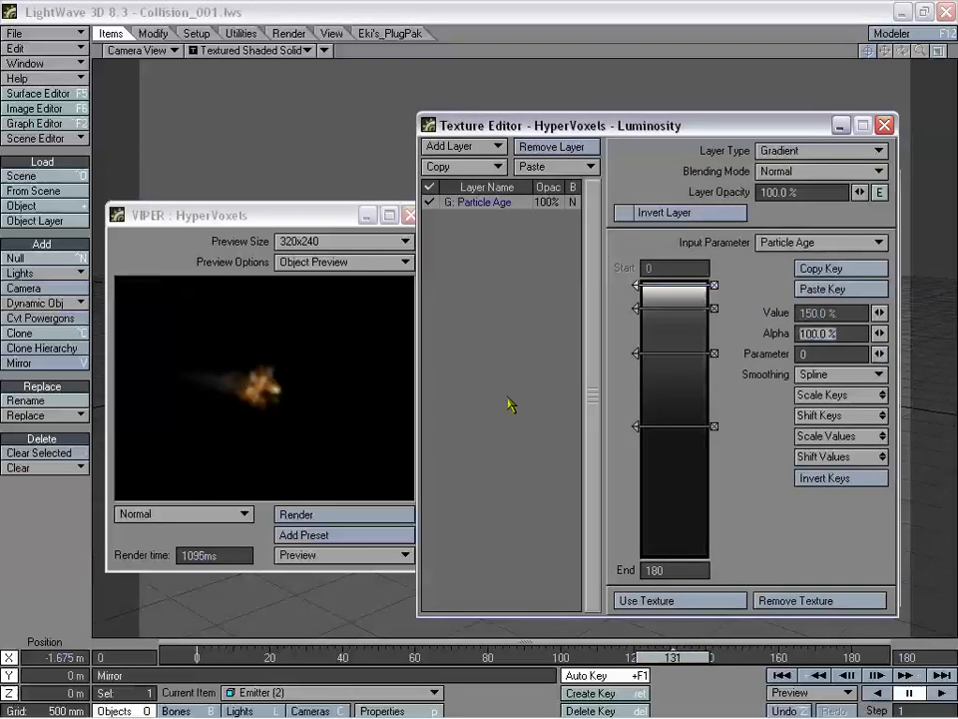
pyautogui.click(845, 313)
pyautogui.write('2')
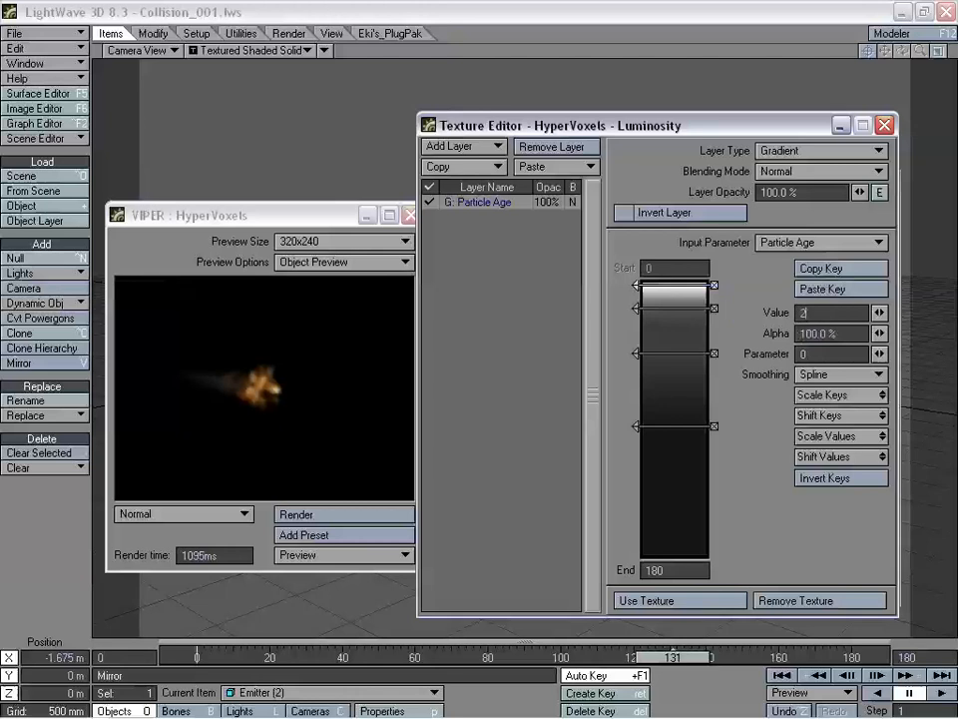
pyautogui.write('00')
pyautogui.press('Tab')
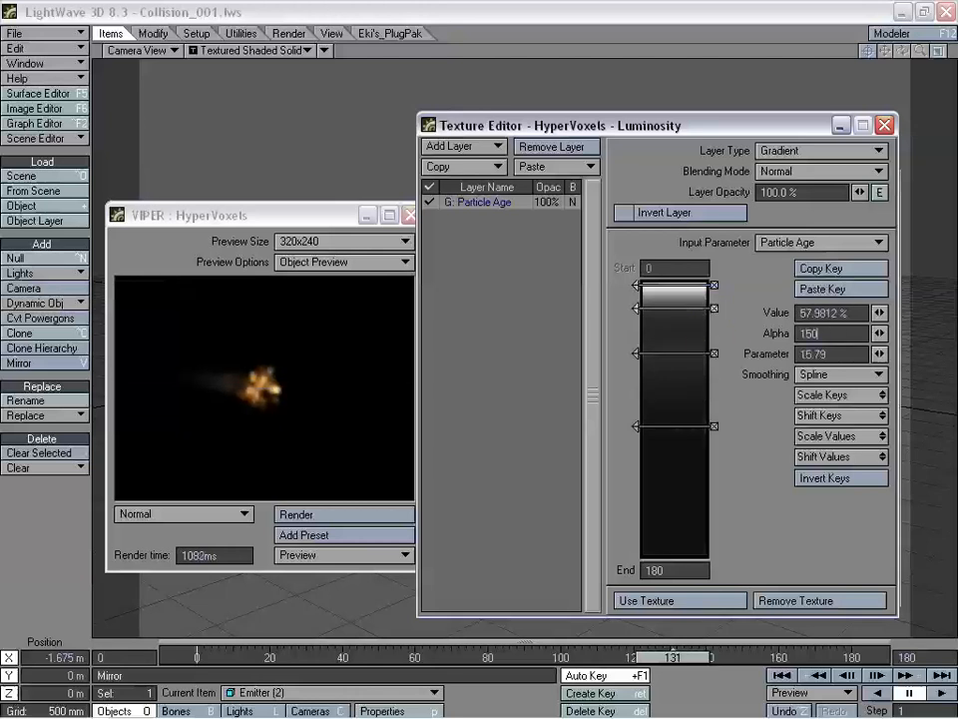
pyautogui.press('Tab')
pyautogui.click(799, 337)
pyautogui.write('200')
pyautogui.press('Tab')
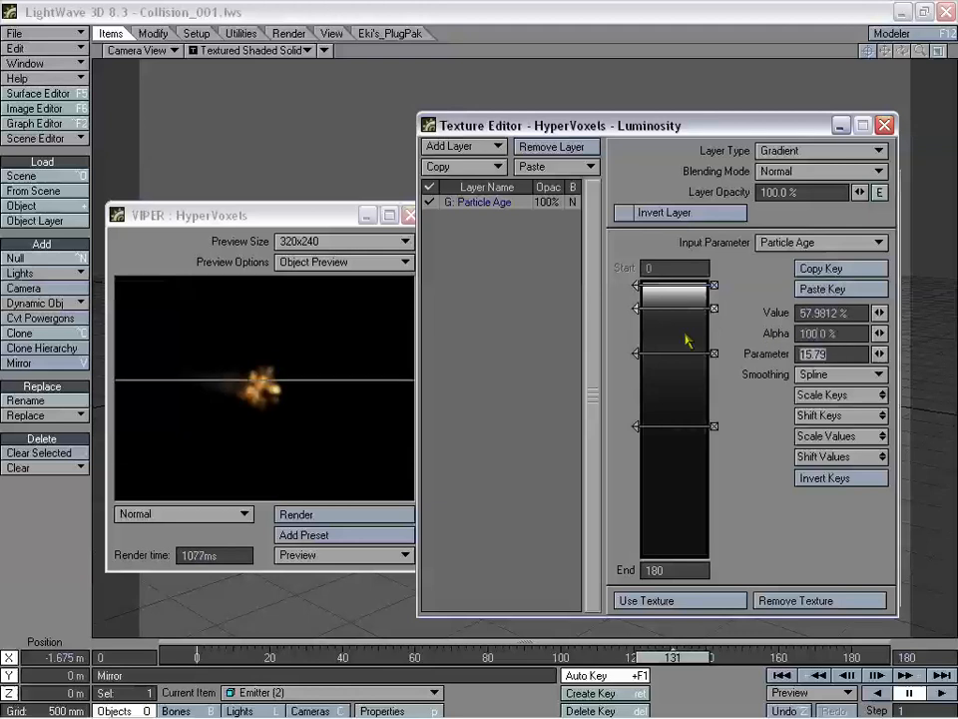
# - Set the luminosity keys at parameters 46.105 and 15.79 to 200%
pyautogui.click(666, 354)
pyautogui.moveTo(851, 336); pyautogui.dragTo(765, 335)
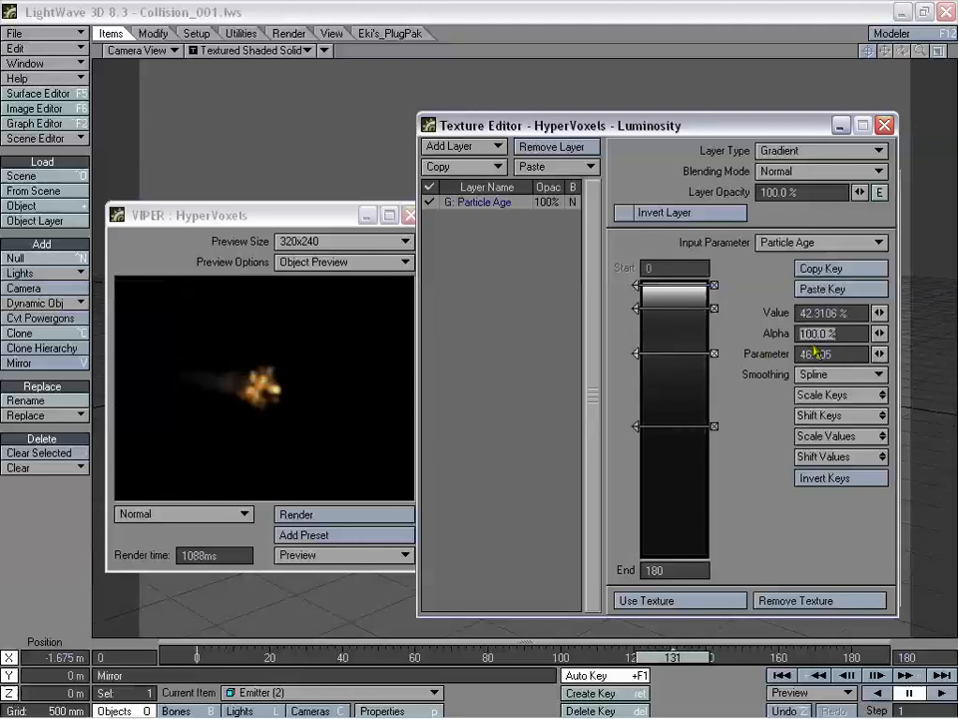
pyautogui.moveTo(844, 312); pyautogui.dragTo(830, 313)
pyautogui.click(666, 311)
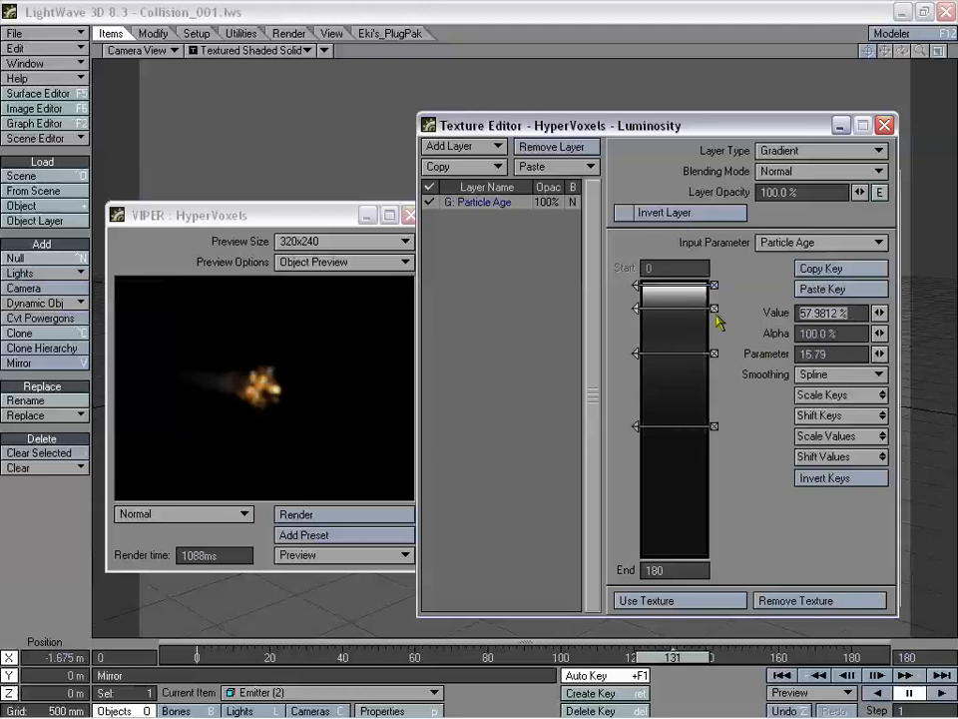
pyautogui.click(677, 354)
pyautogui.moveTo(851, 314); pyautogui.dragTo(794, 313)
pyautogui.write('200')
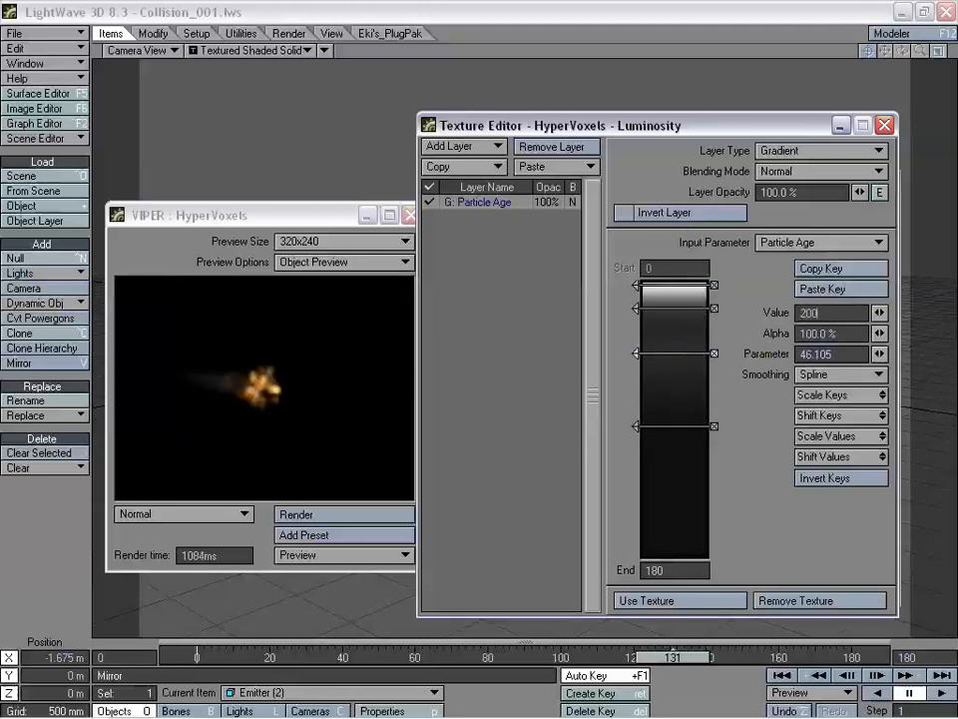
pyautogui.press('Tab')
pyautogui.click(675, 304)
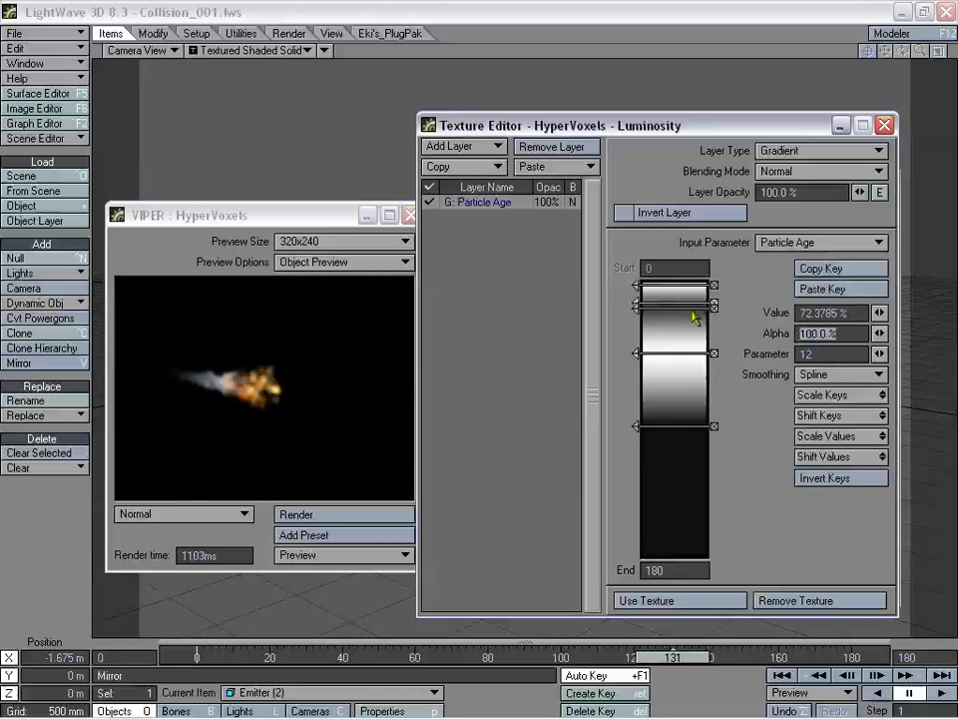
pyautogui.click(714, 303)
pyautogui.click(692, 309)
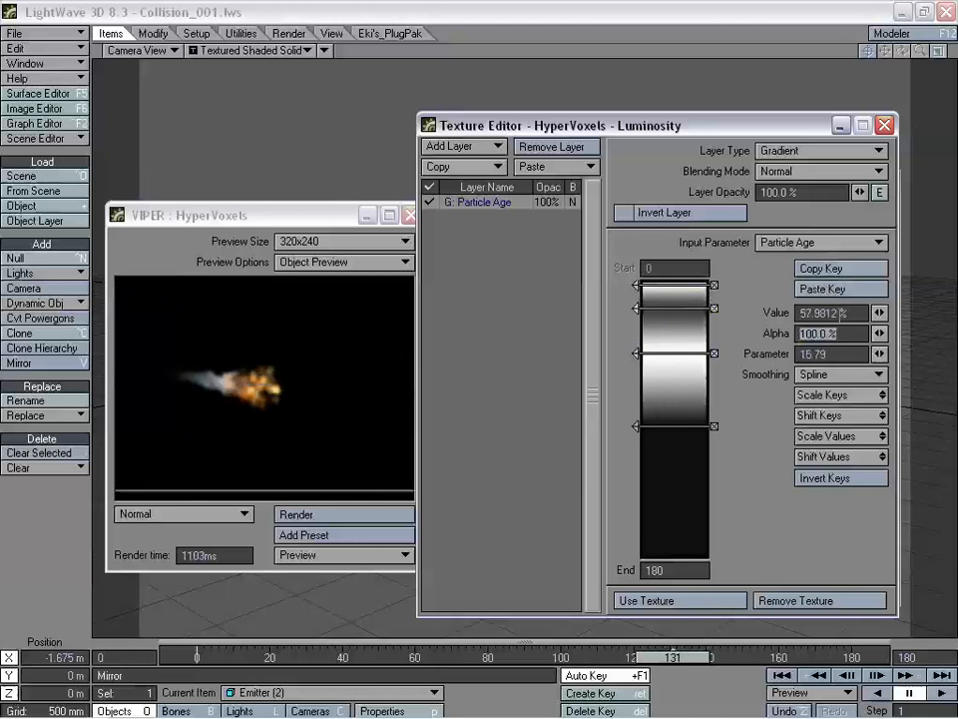
pyautogui.moveTo(848, 313); pyautogui.dragTo(702, 303)
pyautogui.write('200')
pyautogui.press('Tab')
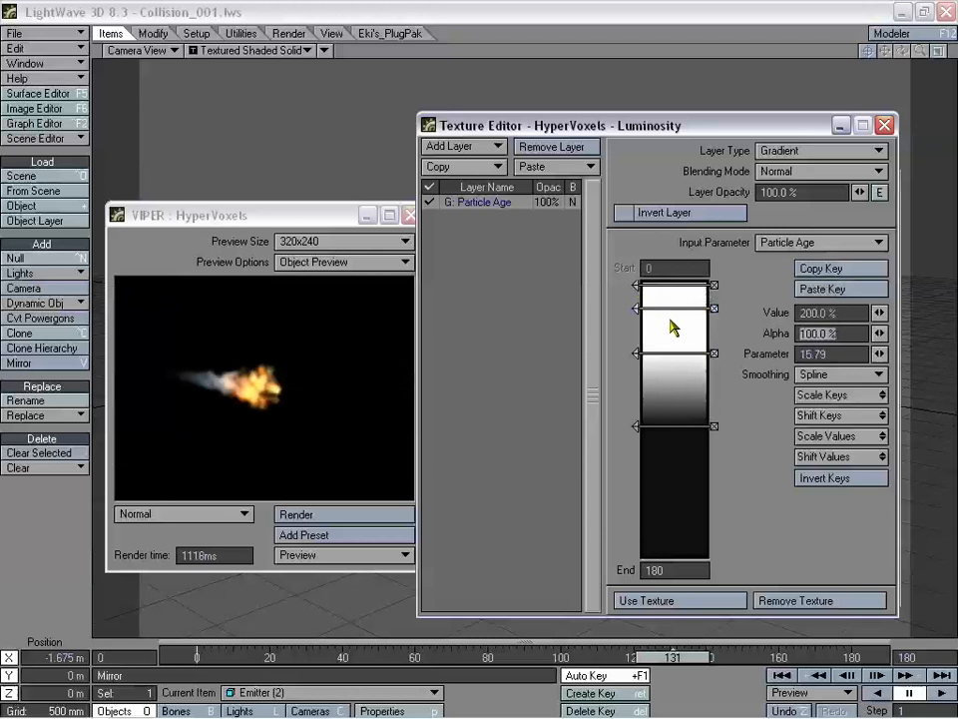
# - Lower the 46.105 key to about 147% and the oldest key (95.368) to 0%
pyautogui.click(687, 354)
pyautogui.moveTo(877, 316); pyautogui.dragTo(880, 317)
pyautogui.click(689, 428)
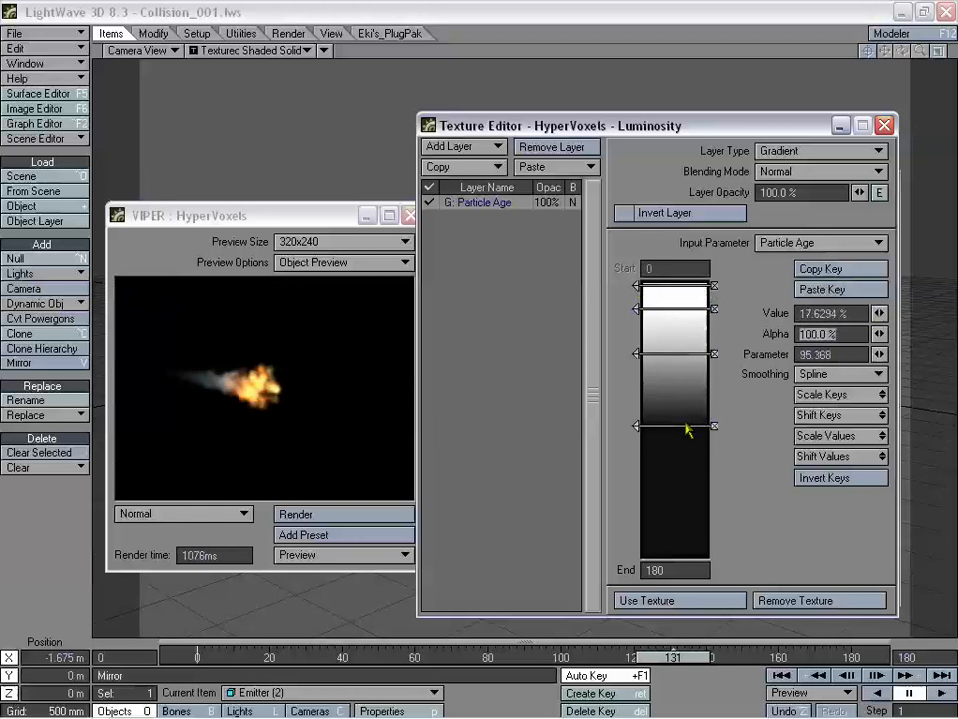
pyautogui.moveTo(882, 318); pyautogui.dragTo(882, 319)
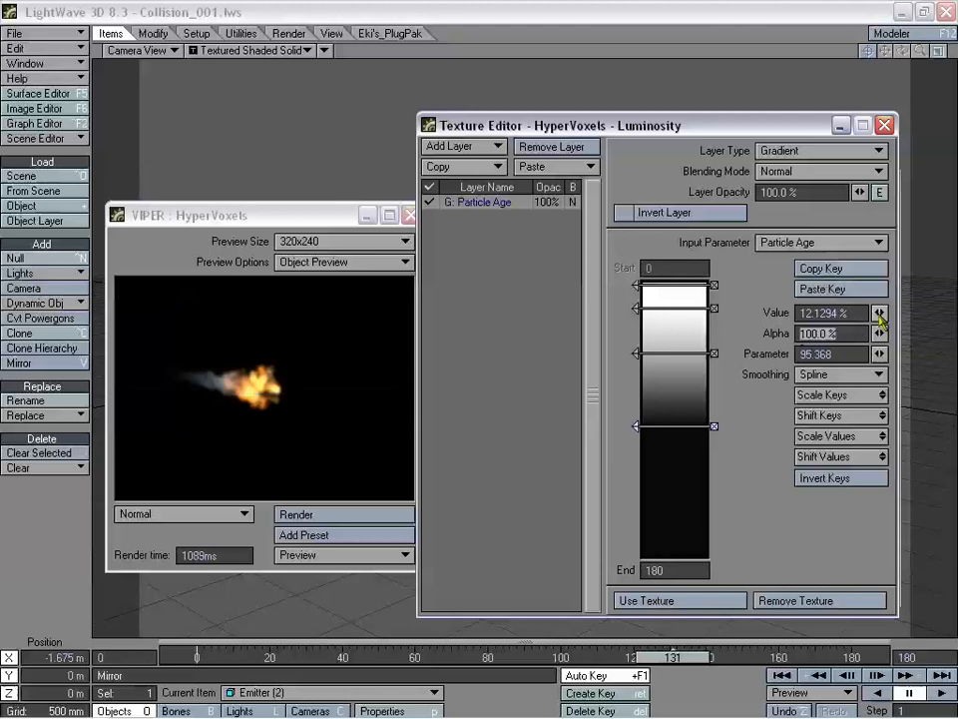
pyautogui.moveTo(879, 312); pyautogui.dragTo(795, 314)
pyautogui.write('0')
pyautogui.press('Tab')
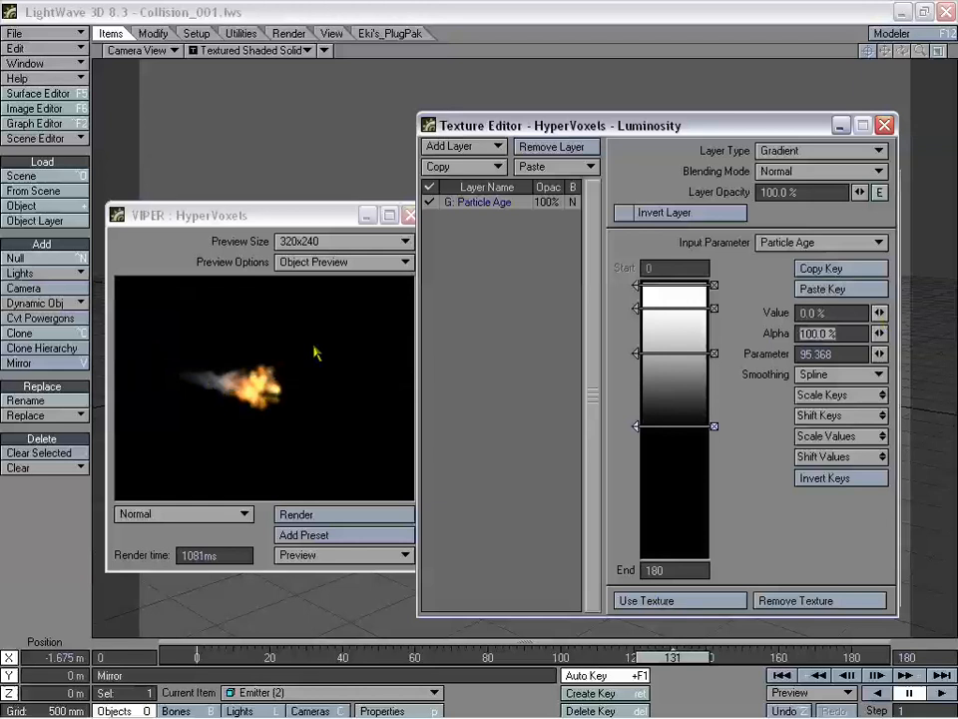
pyautogui.moveTo(280, 222); pyautogui.dragTo(260, 229)
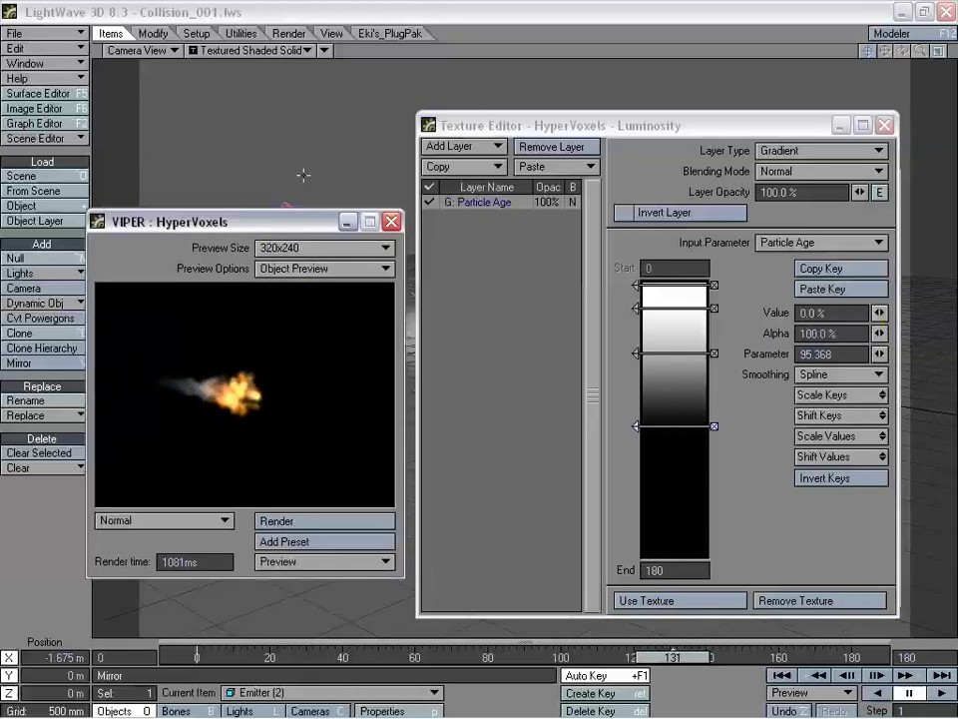
pyautogui.hotkey('ctrl', 'F5')
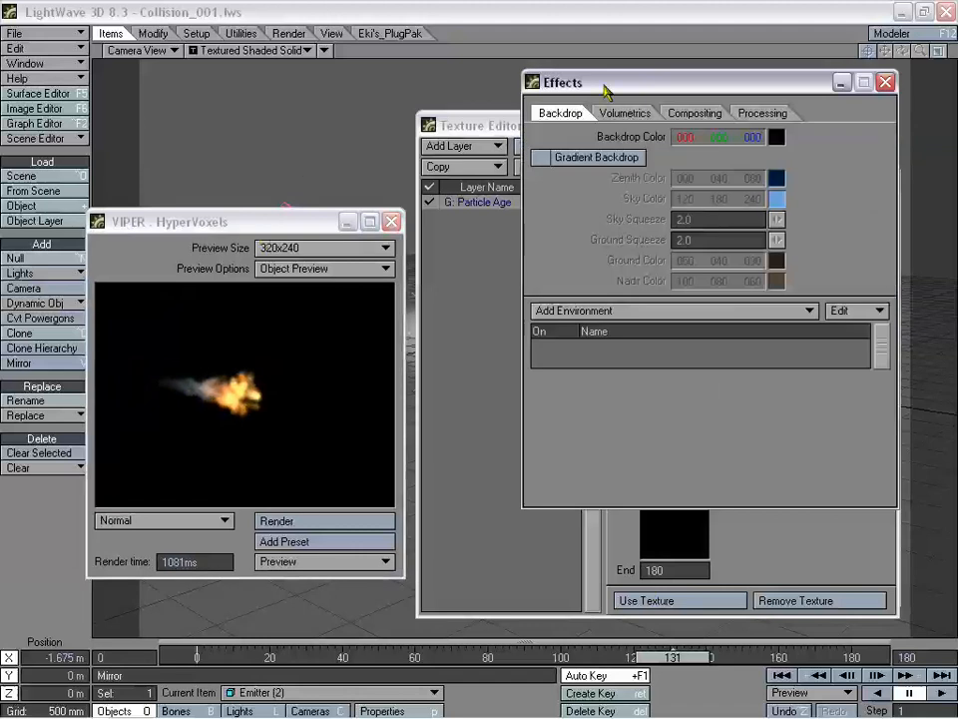
# - Enable Gradient Backdrop and re-render the VIPER preview
pyautogui.moveTo(605, 90); pyautogui.dragTo(591, 97)
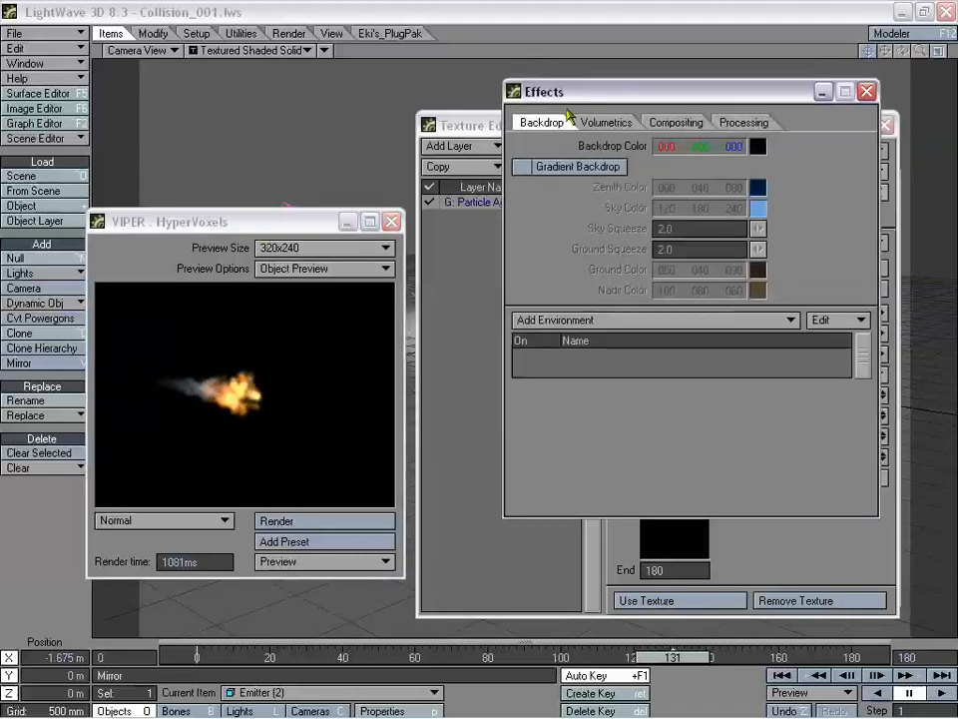
pyautogui.click(568, 172)
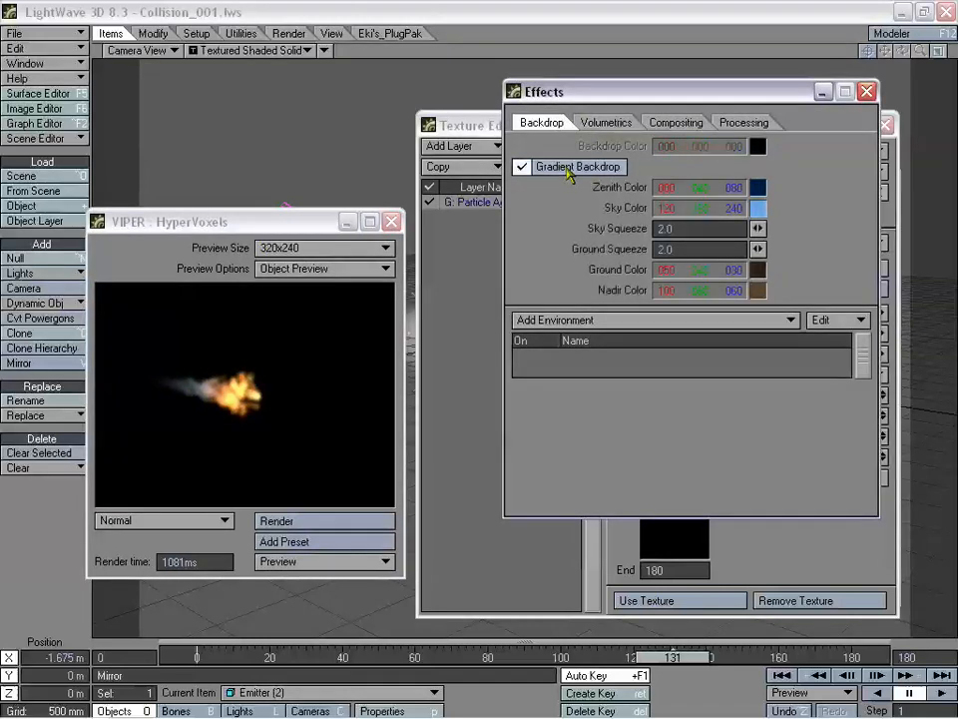
pyautogui.click(305, 520)
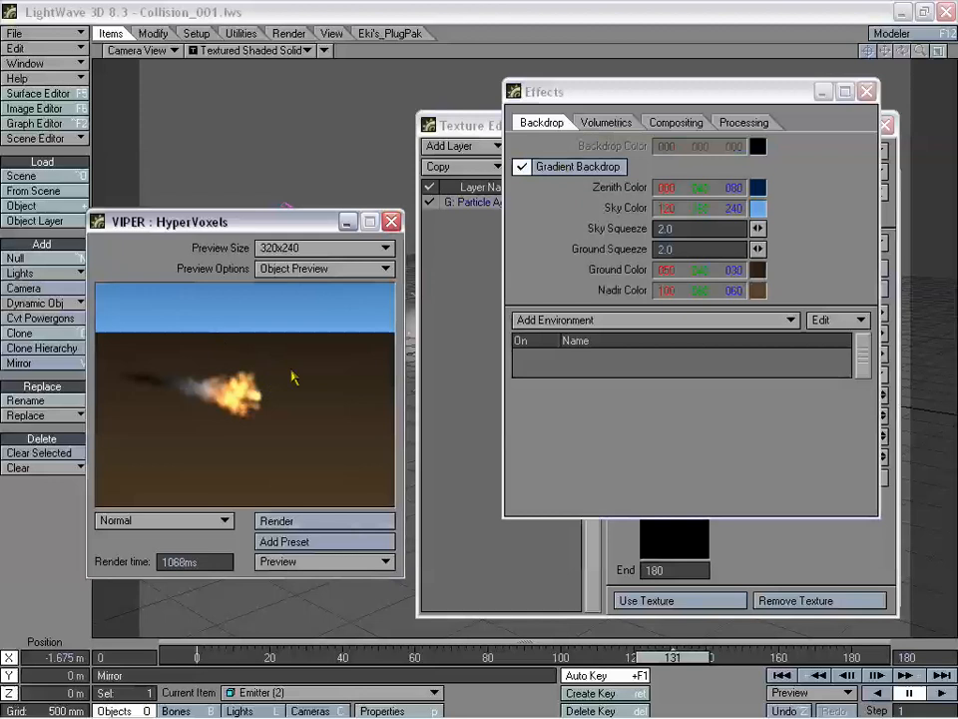
# - Set the backdrop Ground Color to light blue 120 180 240 and re-render
pyautogui.click(760, 270)
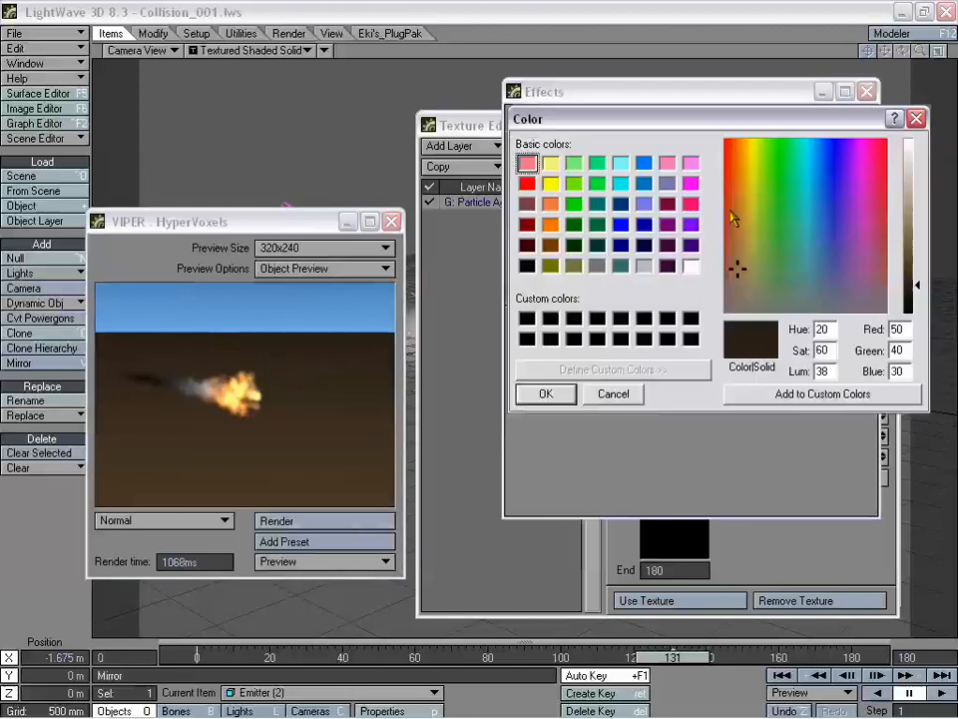
pyautogui.moveTo(734, 119); pyautogui.dragTo(684, 279)
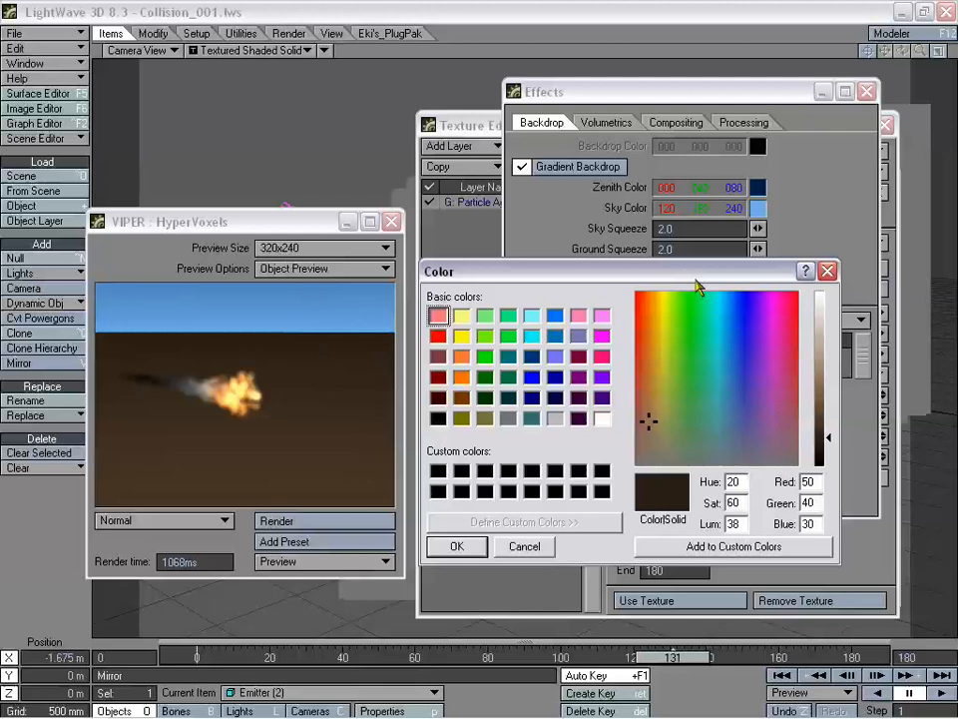
pyautogui.moveTo(697, 282); pyautogui.dragTo(673, 289)
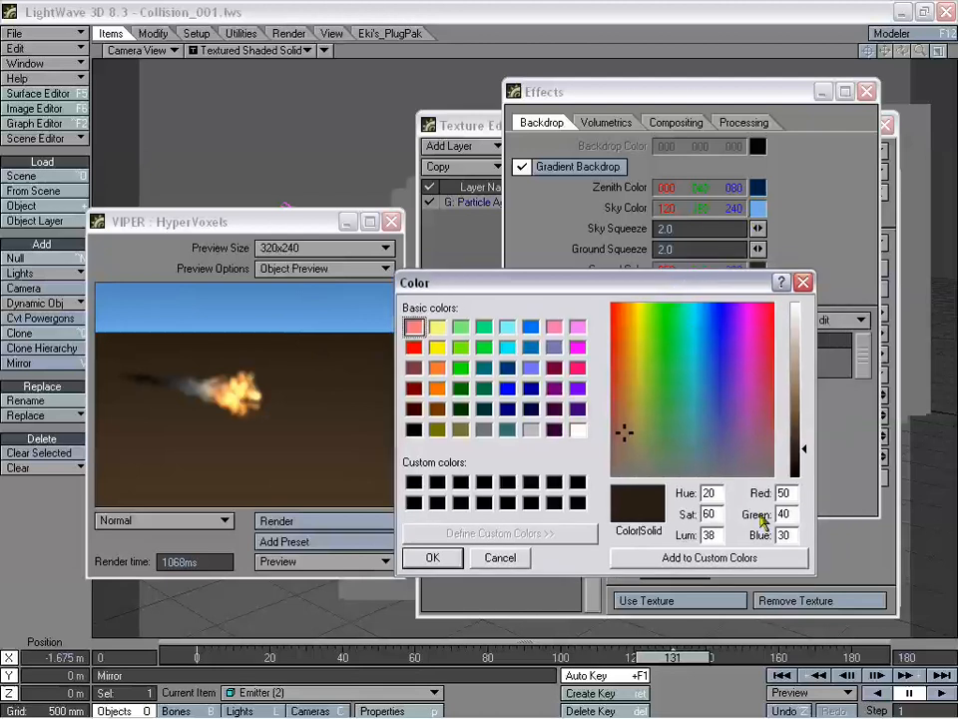
pyautogui.doubleClick(785, 494)
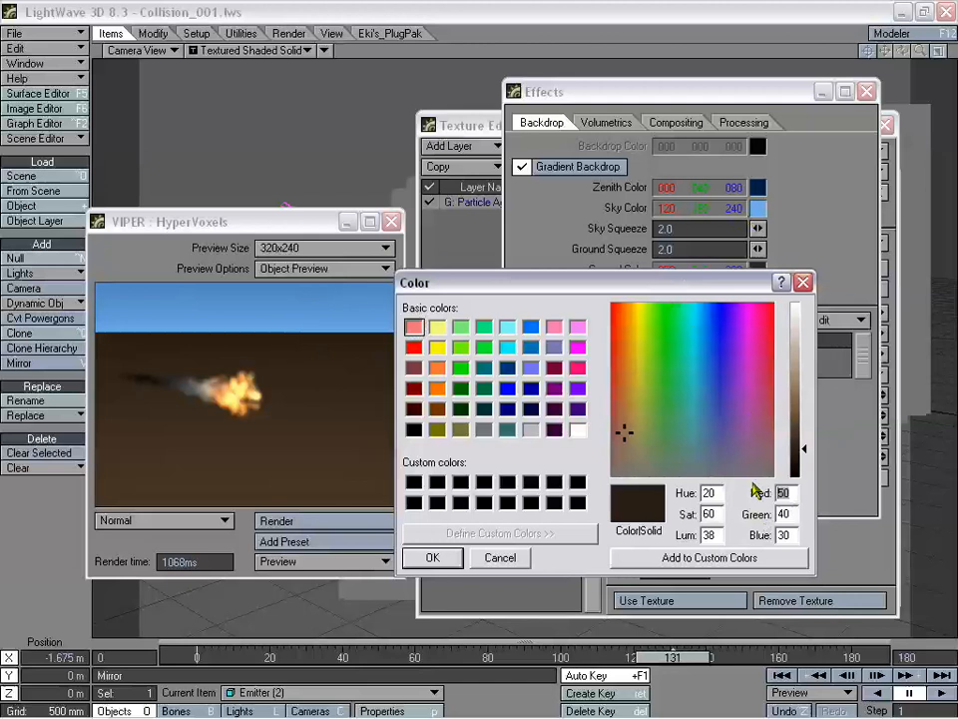
pyautogui.write('120 ')
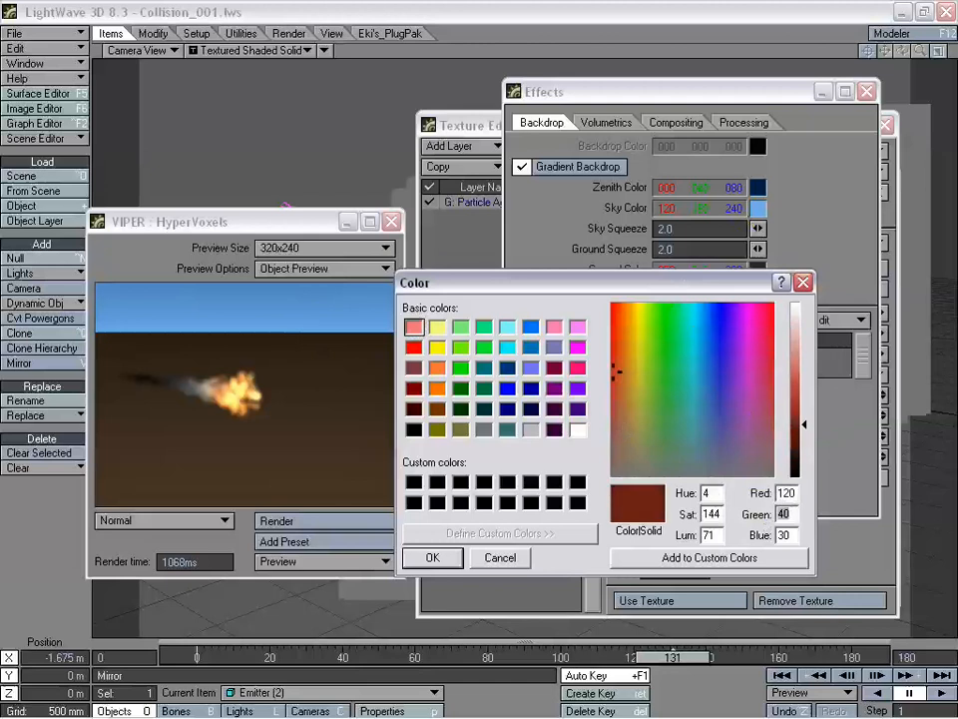
pyautogui.write('180 240')
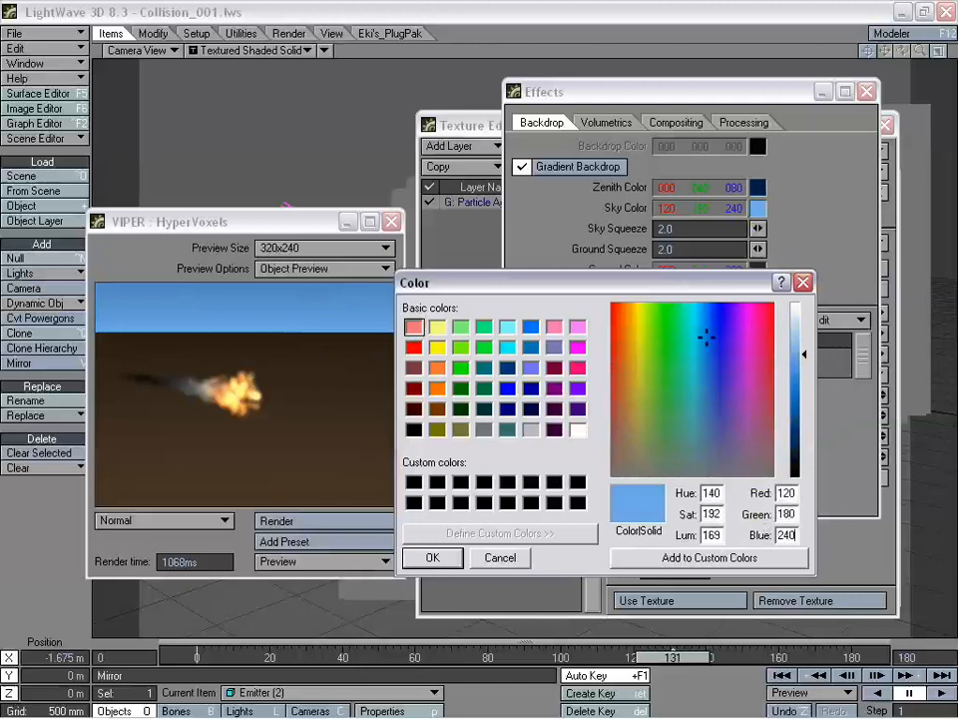
pyautogui.press('Return')
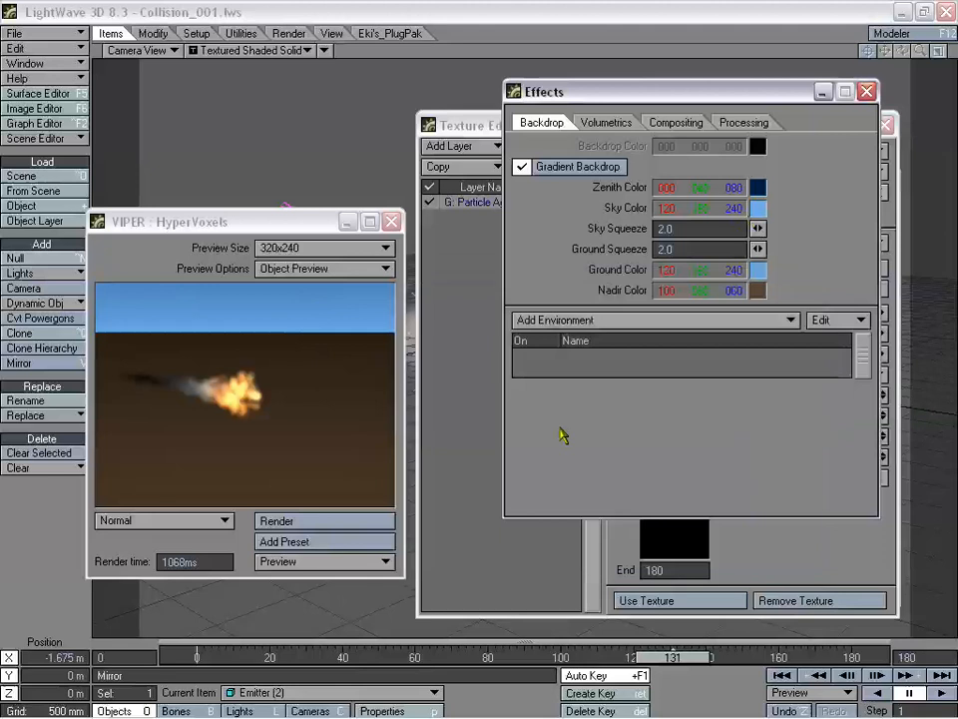
pyautogui.click(359, 523)
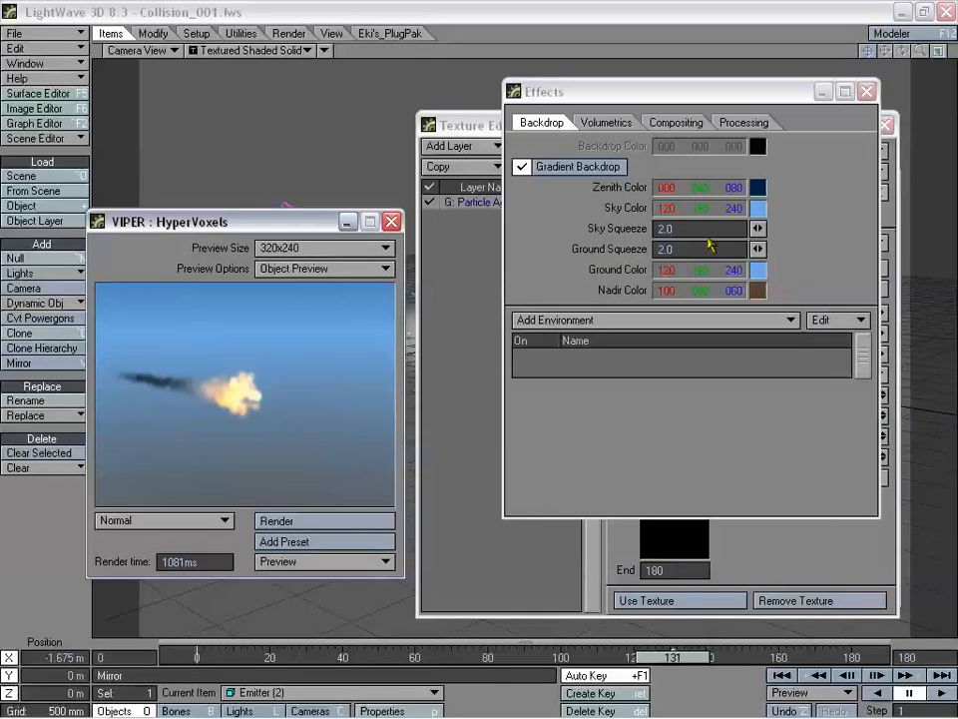
# - Set the Nadir Color to dark blue, re-render, and close the Effects panel
pyautogui.click(759, 289)
pyautogui.click(845, 232)
pyautogui.click(828, 203)
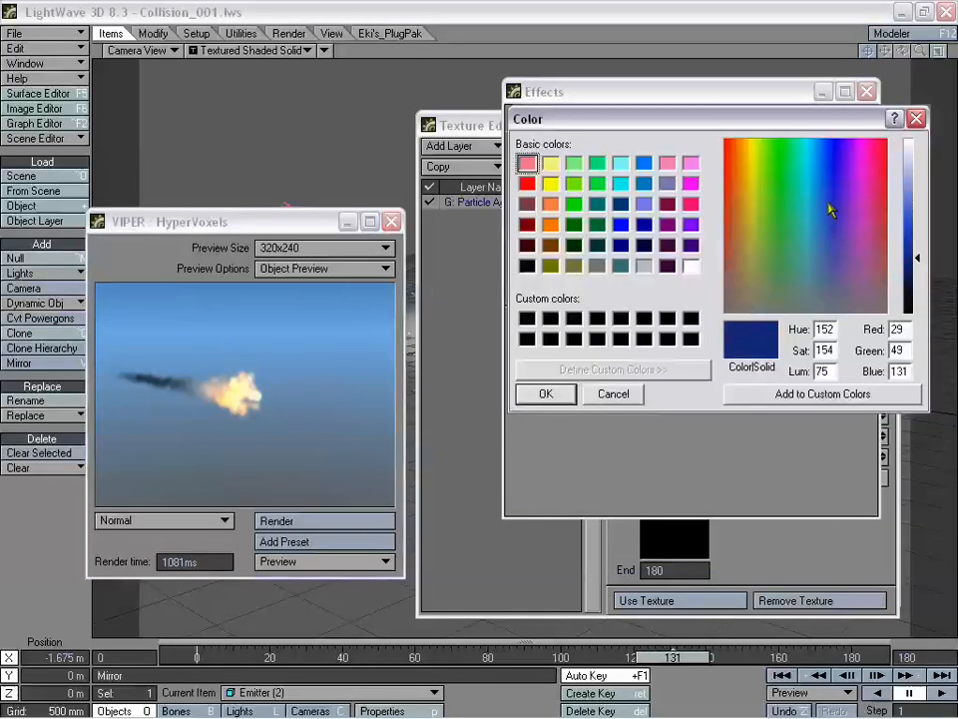
pyautogui.click(828, 192)
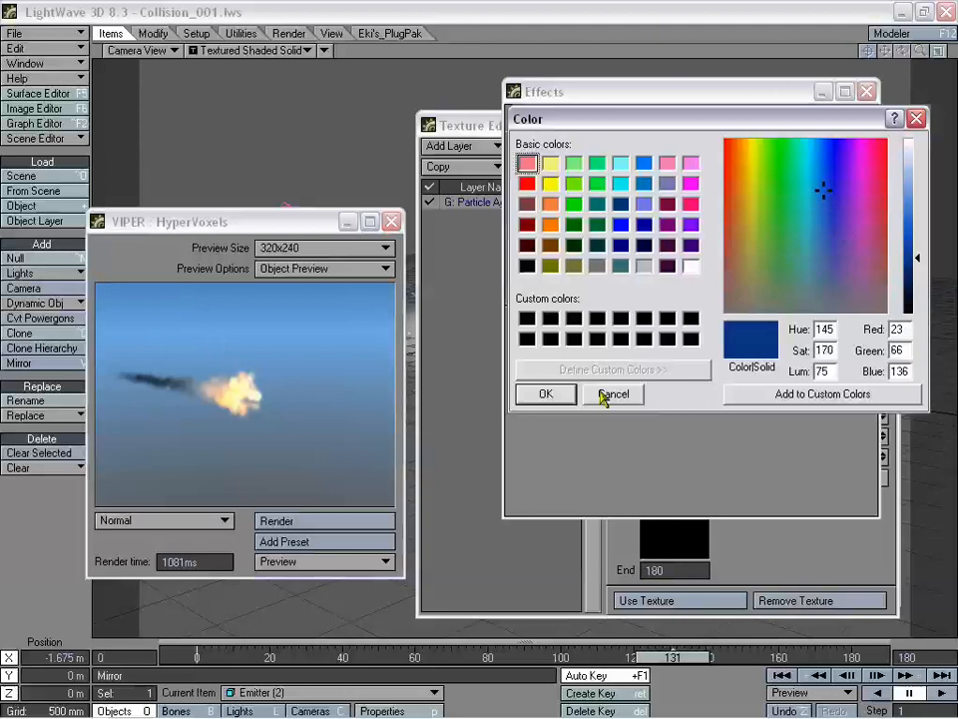
pyautogui.click(612, 394)
pyautogui.click(299, 523)
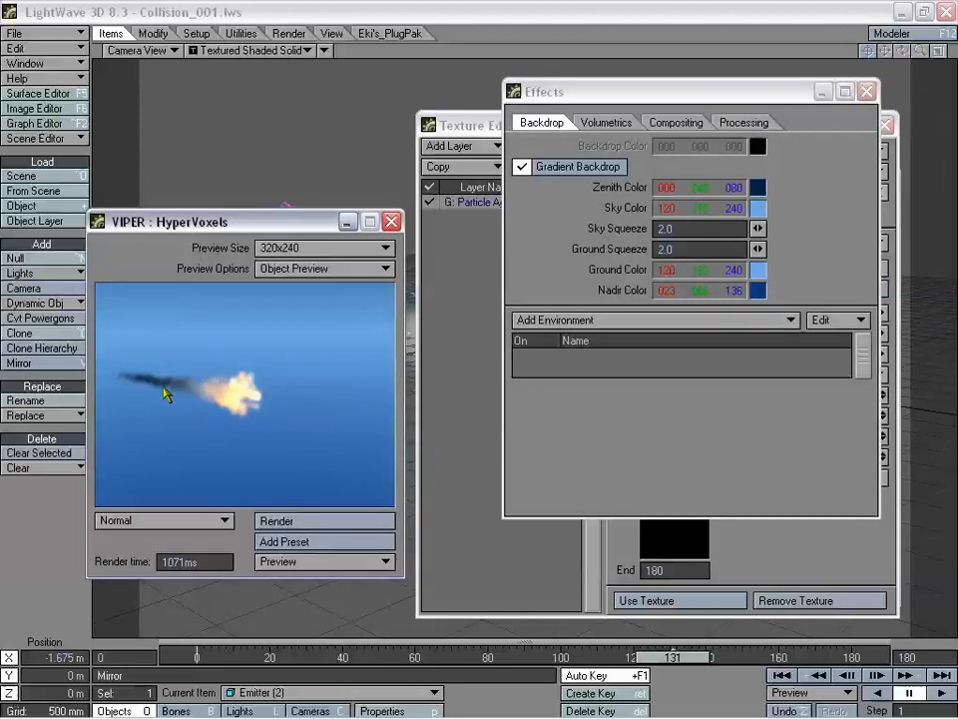
pyautogui.click(866, 90)
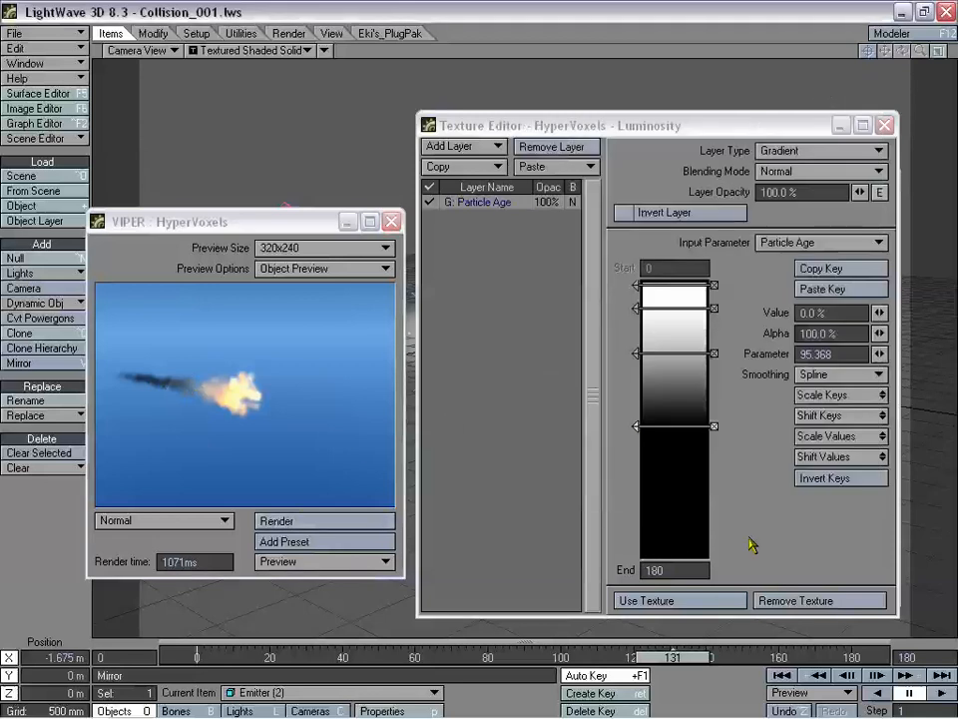
# - Set the HyperTexture to Turbulence with Small Power 0.75, Frequencies 5 and Contrast 50%
pyautogui.click(661, 598)
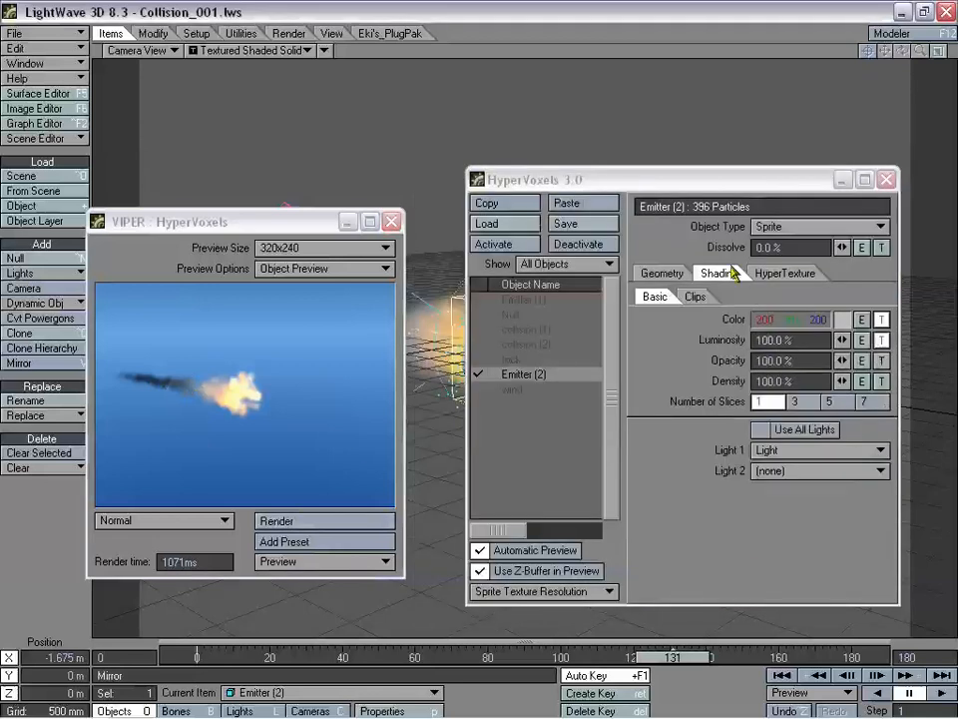
pyautogui.click(804, 278)
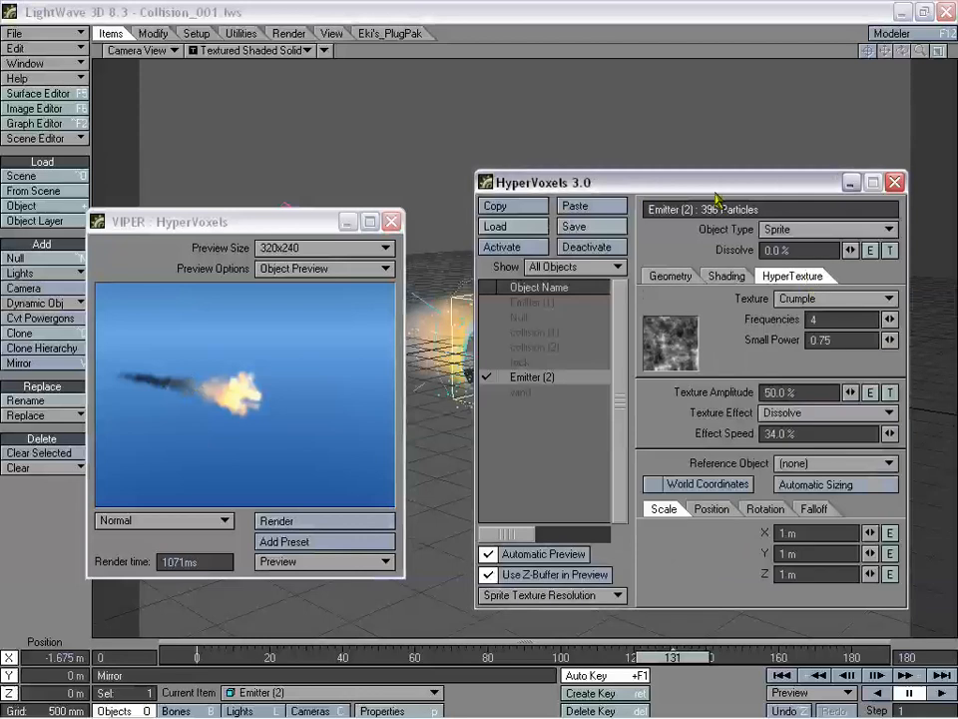
pyautogui.moveTo(712, 187); pyautogui.dragTo(702, 170)
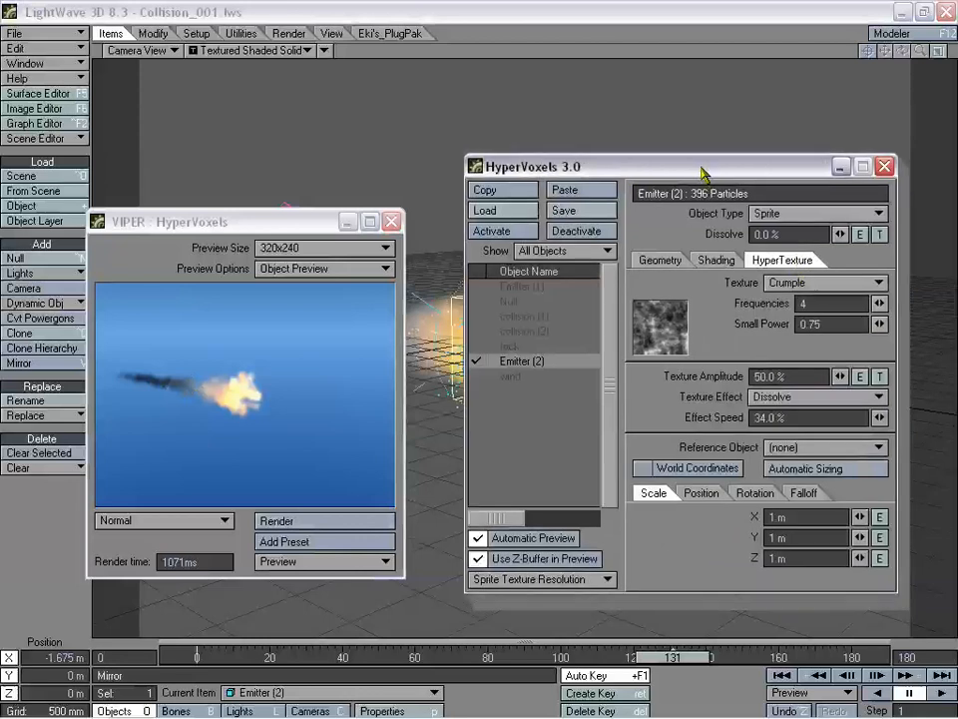
pyautogui.click(799, 284)
pyautogui.click(808, 317)
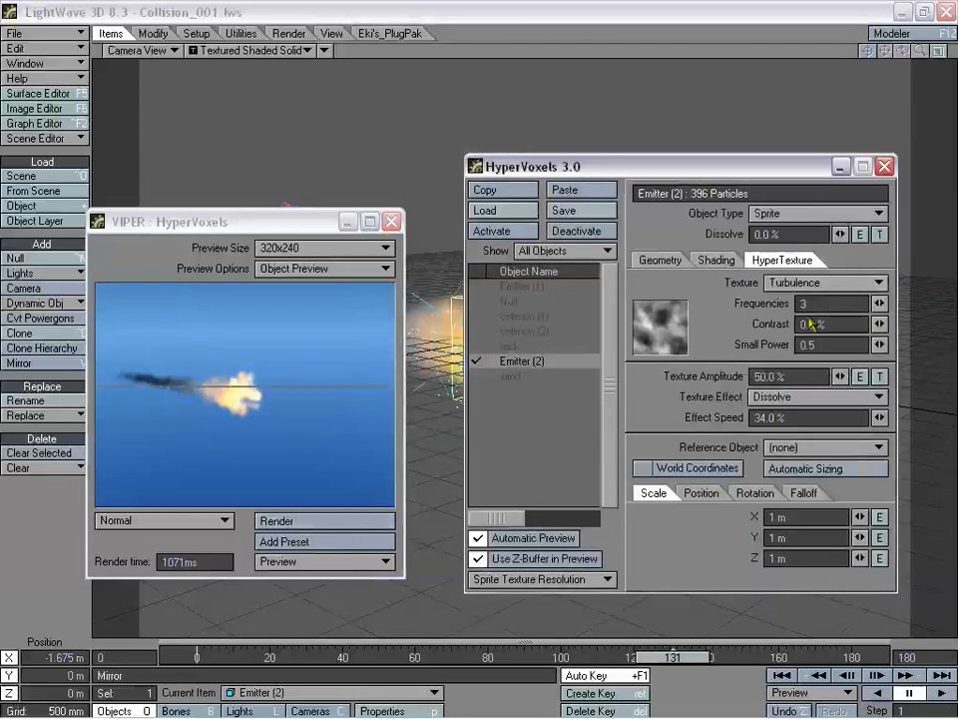
pyautogui.click(827, 344)
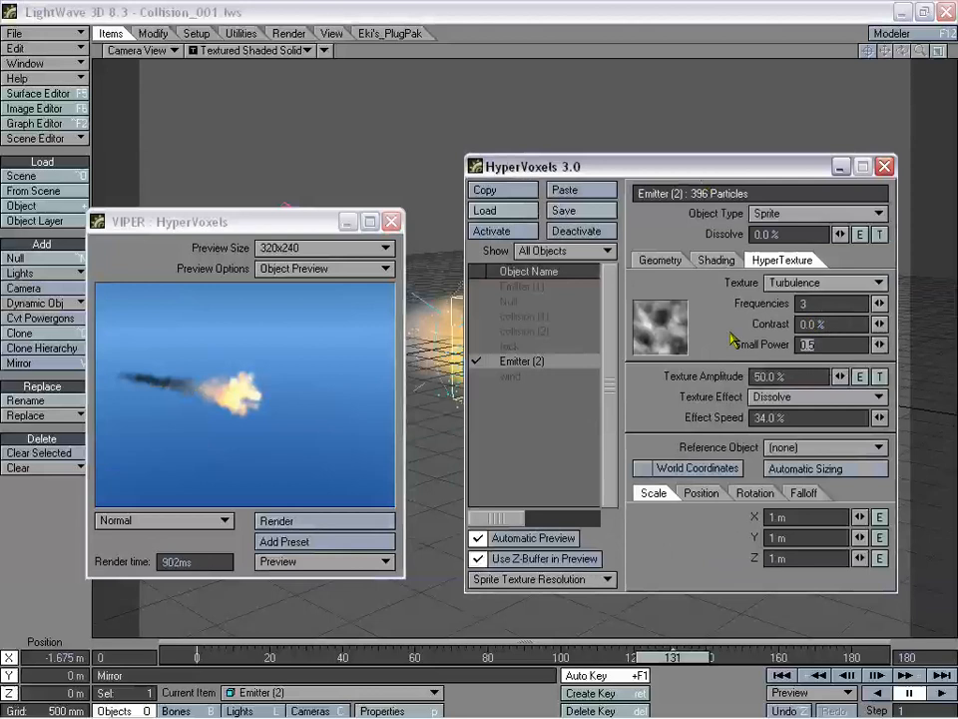
pyautogui.write('0.75')
pyautogui.press('Return')
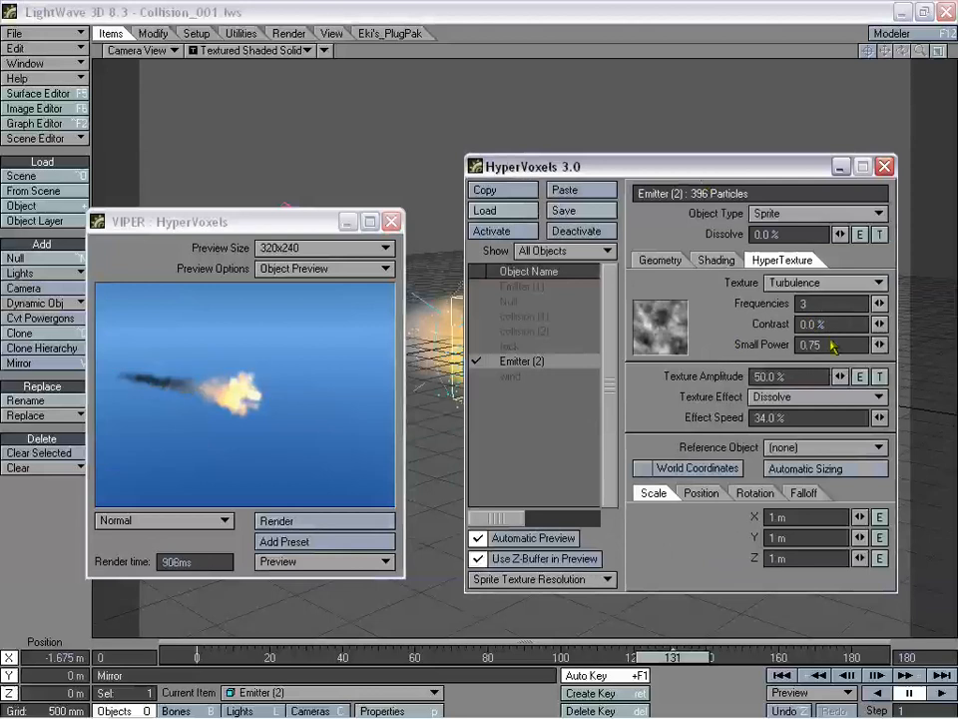
pyautogui.click(803, 303)
pyautogui.write('5')
pyautogui.press('Tab')
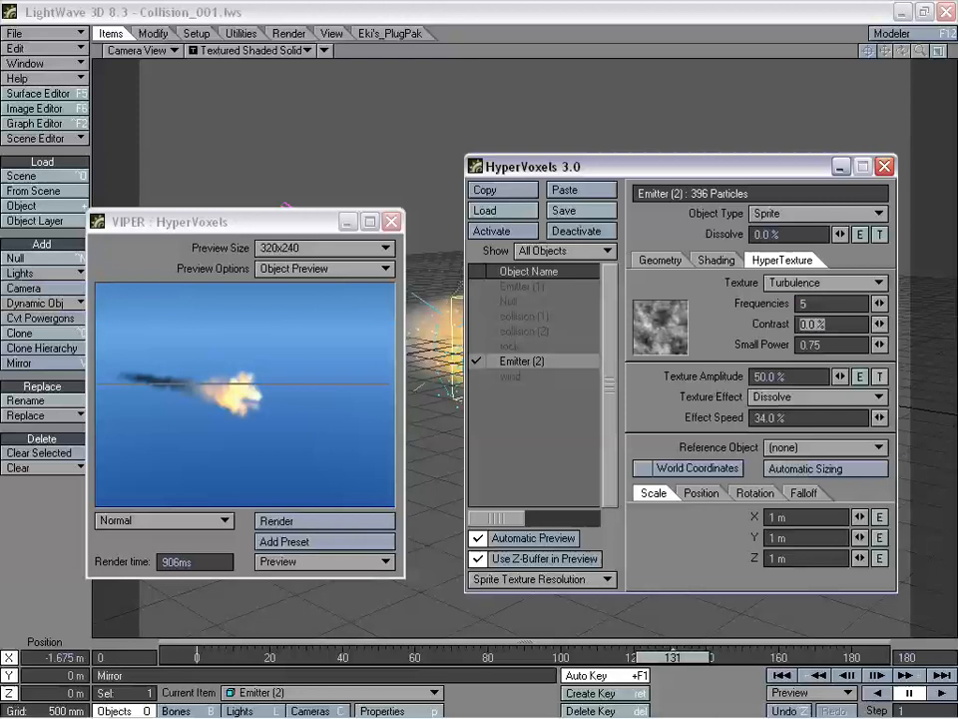
pyautogui.write('50')
pyautogui.press('Tab')
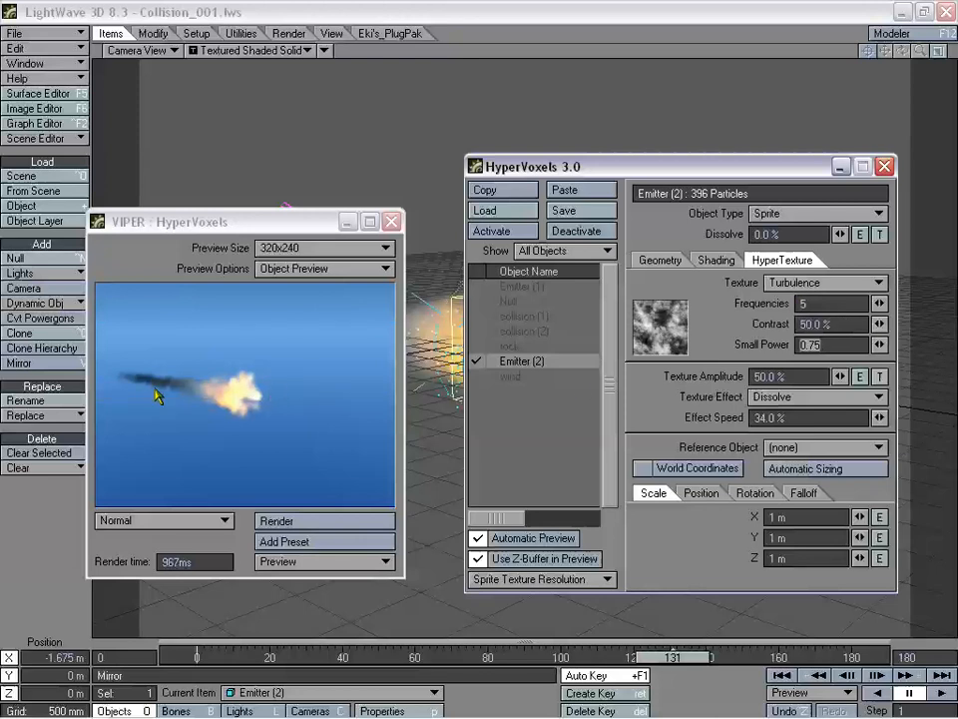
# - Set the Turbulence texture scale to 500 mm on X, Y and Z
pyautogui.click(788, 521)
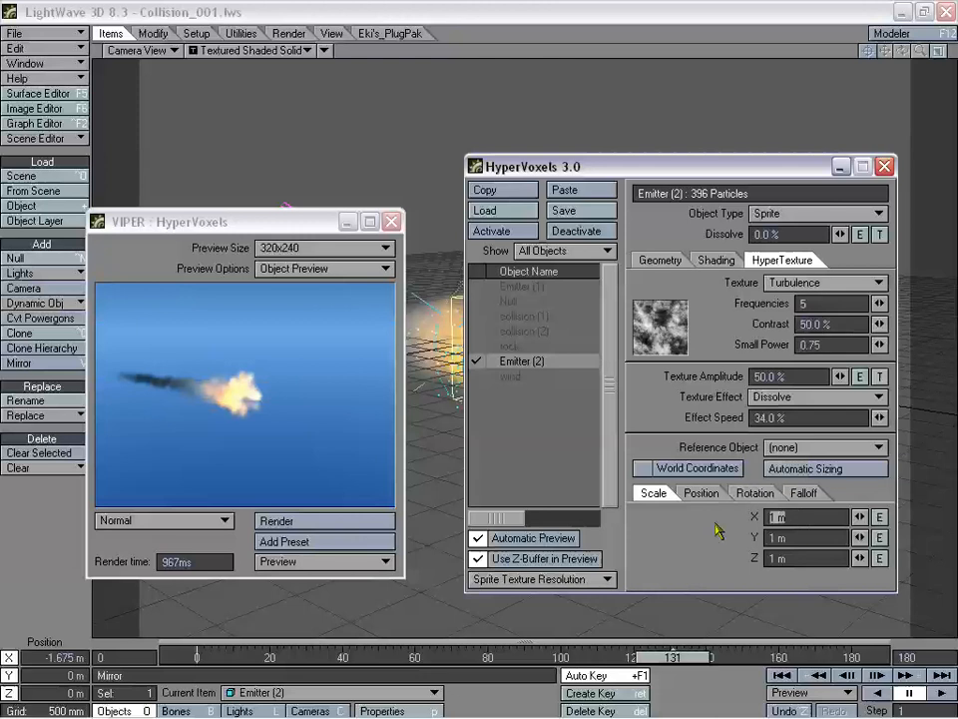
pyautogui.write('500 mm')
pyautogui.press('Tab')
pyautogui.write('500 mm')
pyautogui.press('Tab')
pyautogui.write('500 mm')
pyautogui.press('Return')
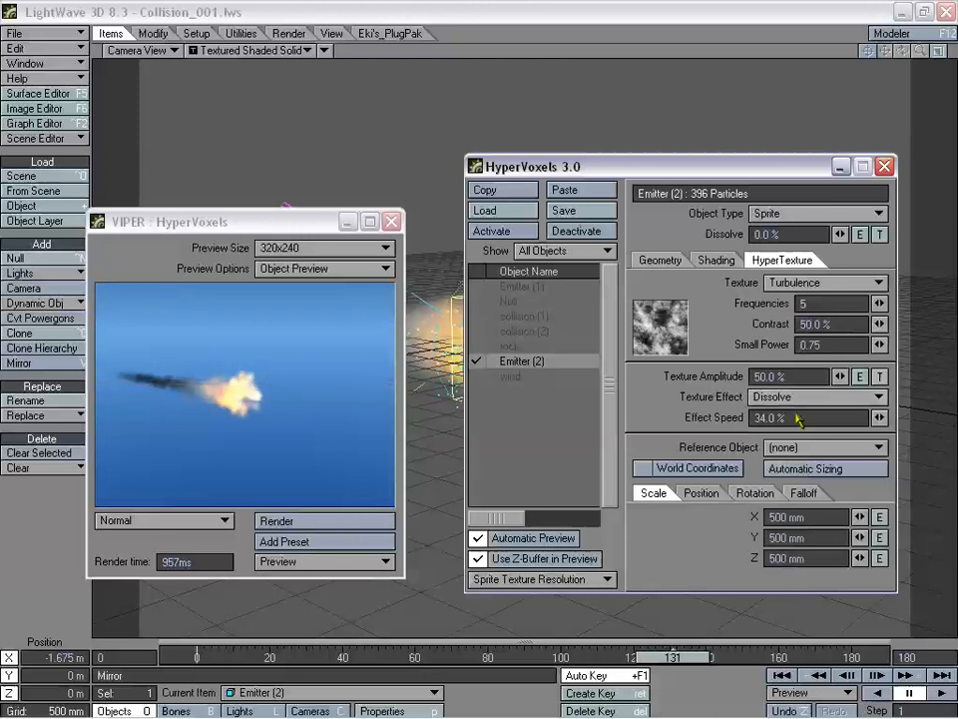
pyautogui.moveTo(729, 180); pyautogui.dragTo(735, 183)
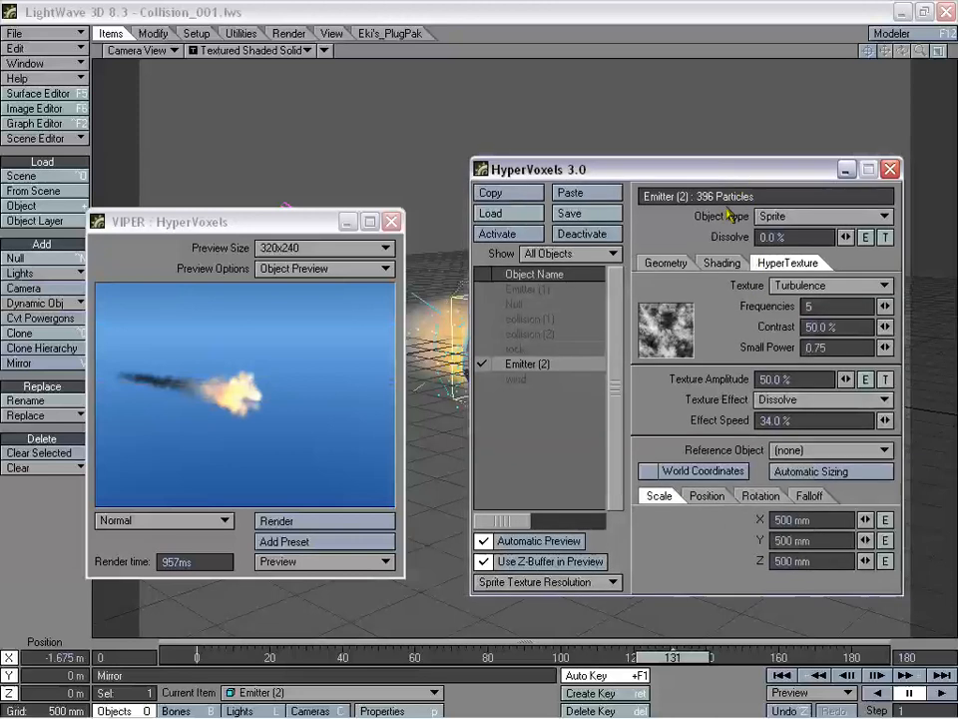
pyautogui.click(723, 263)
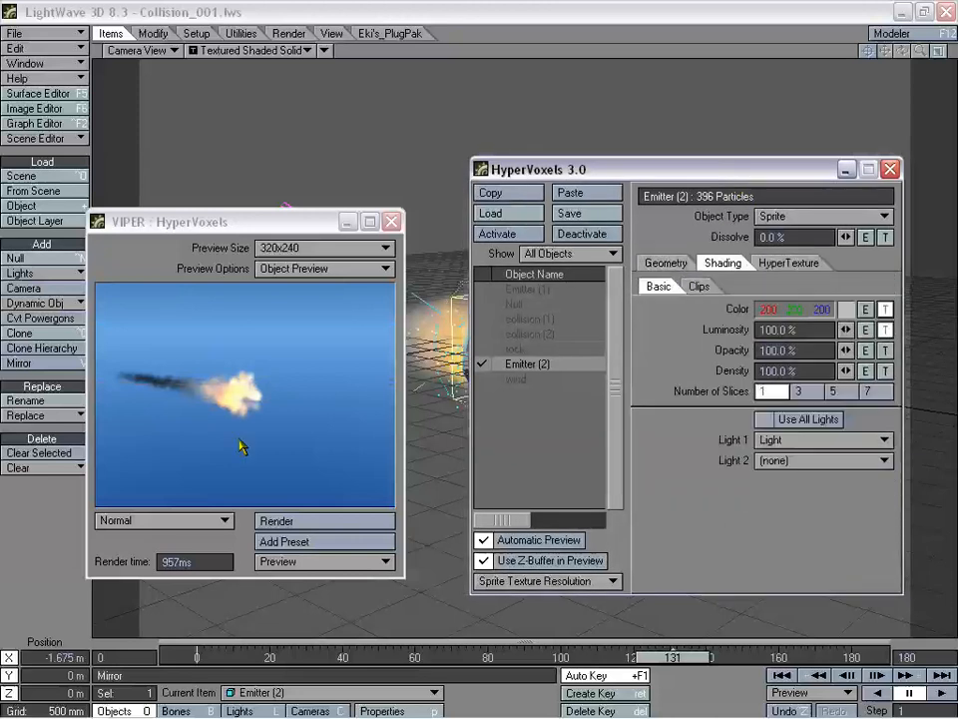
# - Drag Particle Size up to 453.3041 mm, then close the VIPER and HyperVoxels windows
pyautogui.click(666, 263)
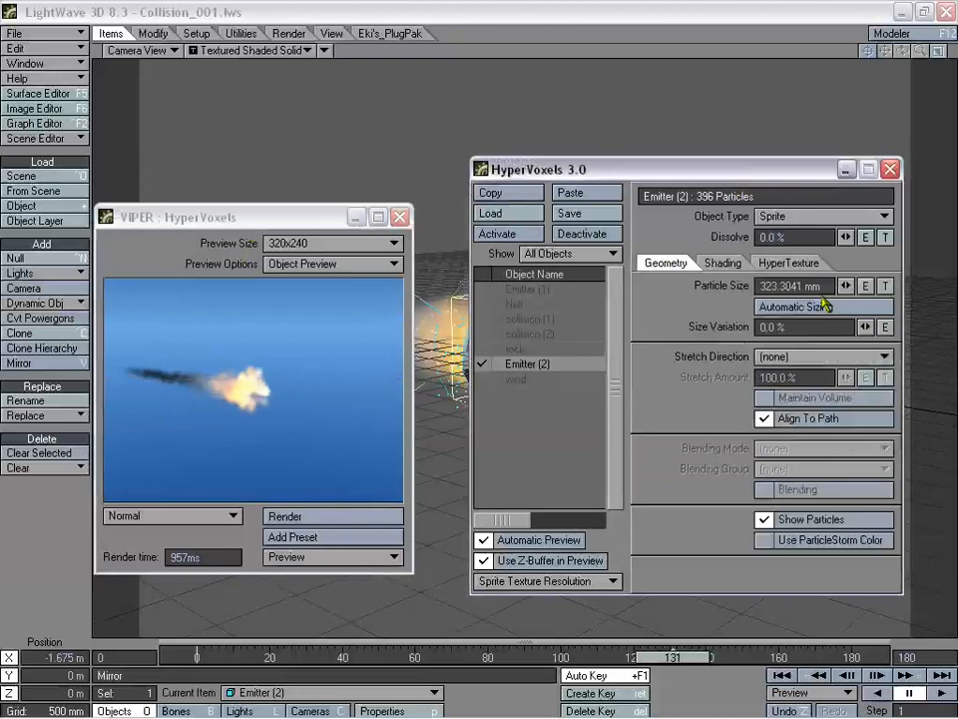
pyautogui.moveTo(843, 288); pyautogui.dragTo(848, 289)
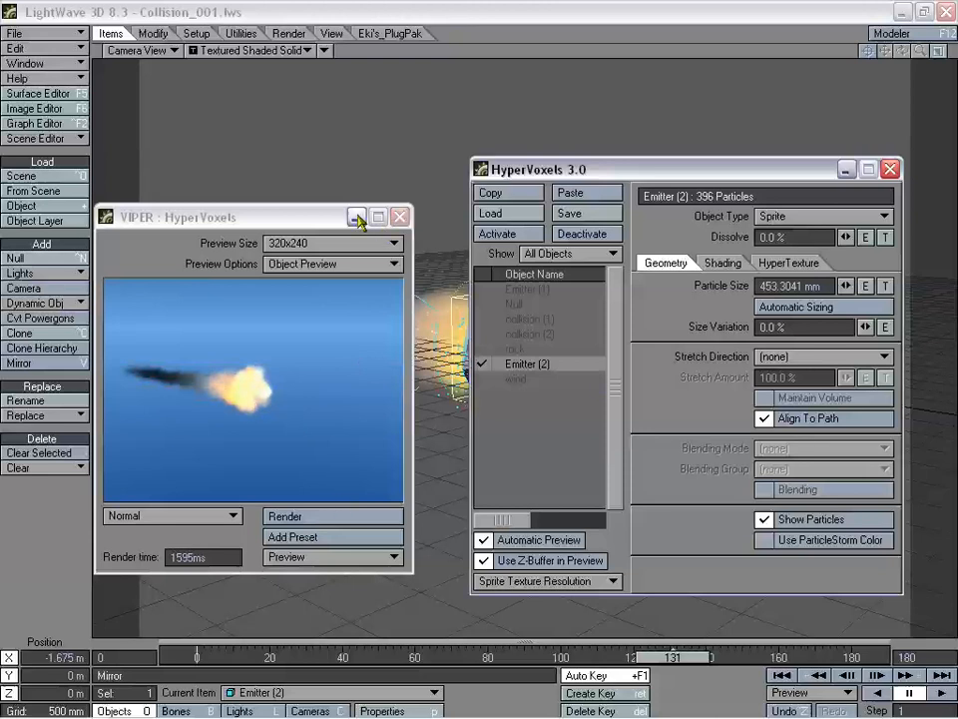
pyautogui.moveTo(343, 218); pyautogui.dragTo(331, 279)
pyautogui.click(389, 278)
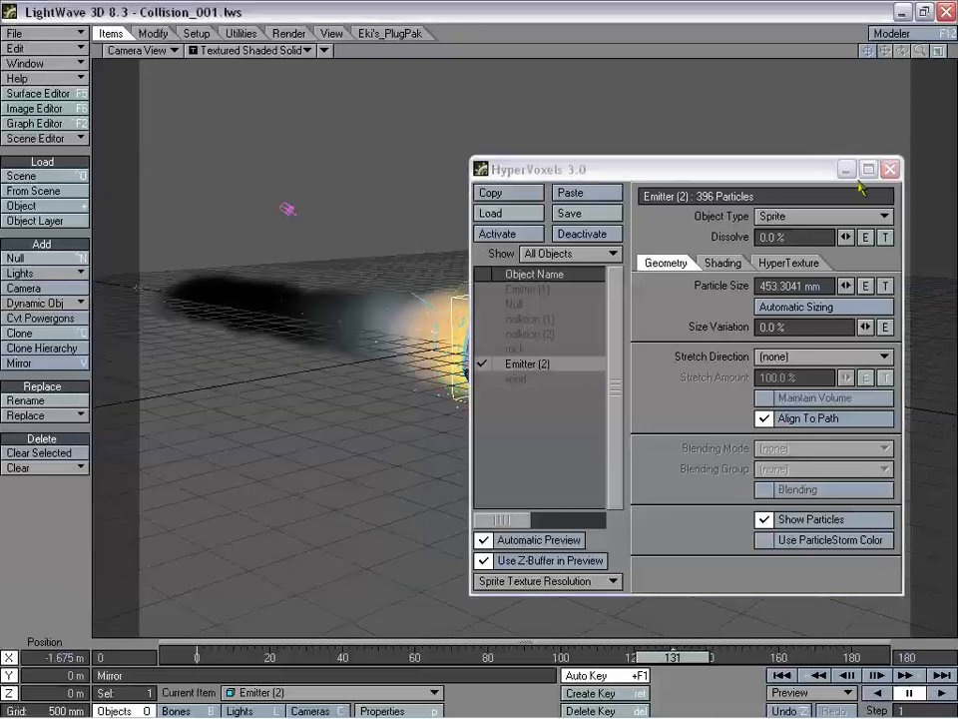
pyautogui.click(890, 168)
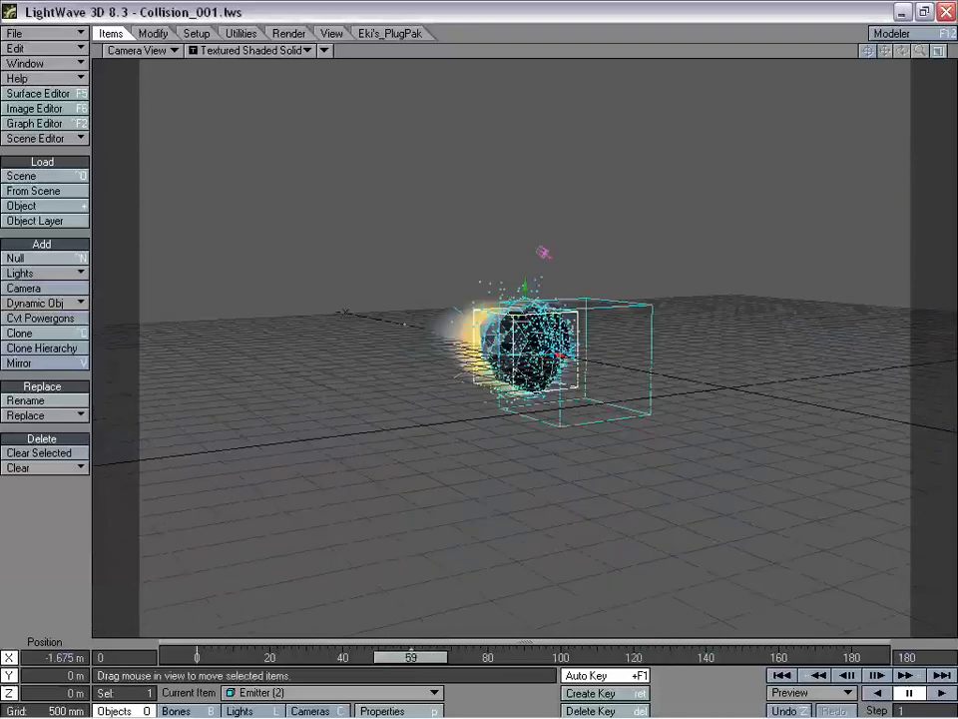
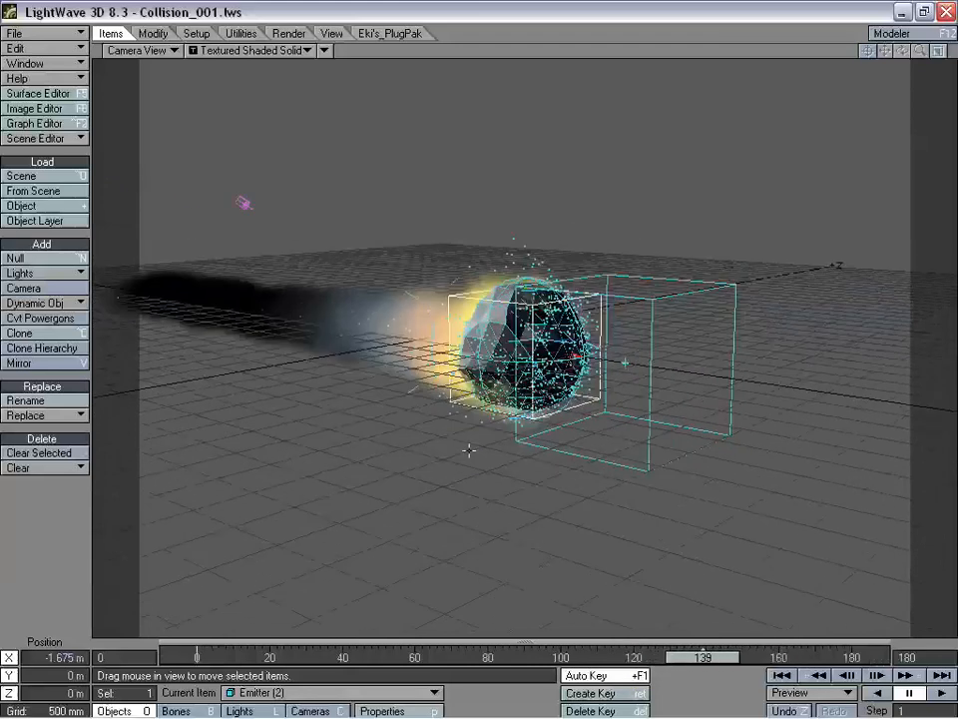
# - Open Emitter (2)'s HyperVoxels 3.0 settings and bring up a VIPER preview
pyautogui.hotkey('ctrl', 'F6')
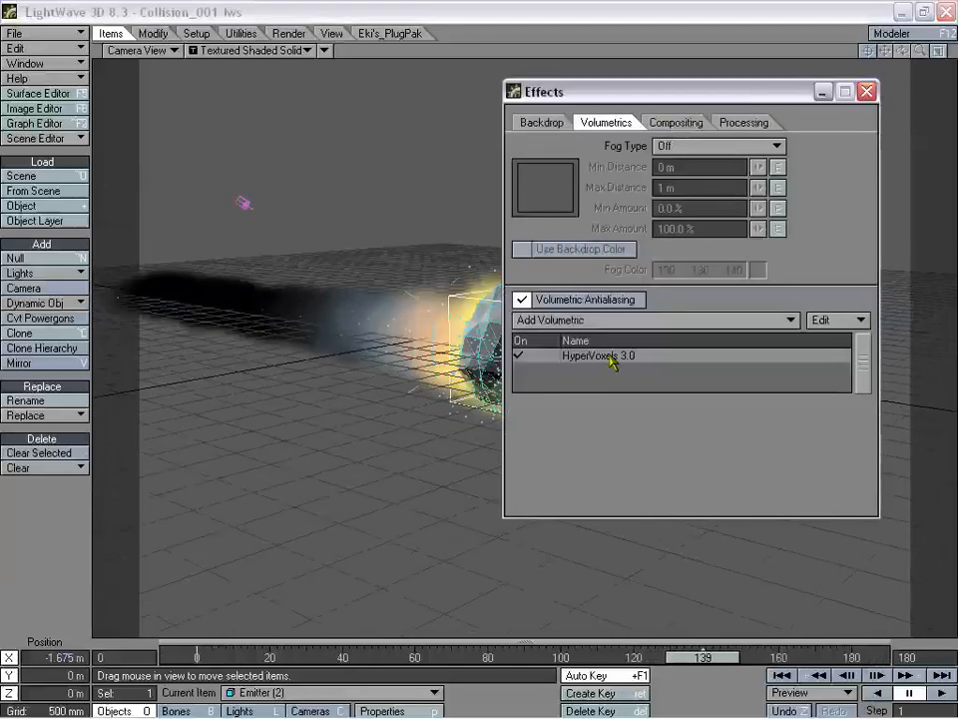
pyautogui.doubleClick(611, 361)
pyautogui.click(867, 92)
pyautogui.press('F7')
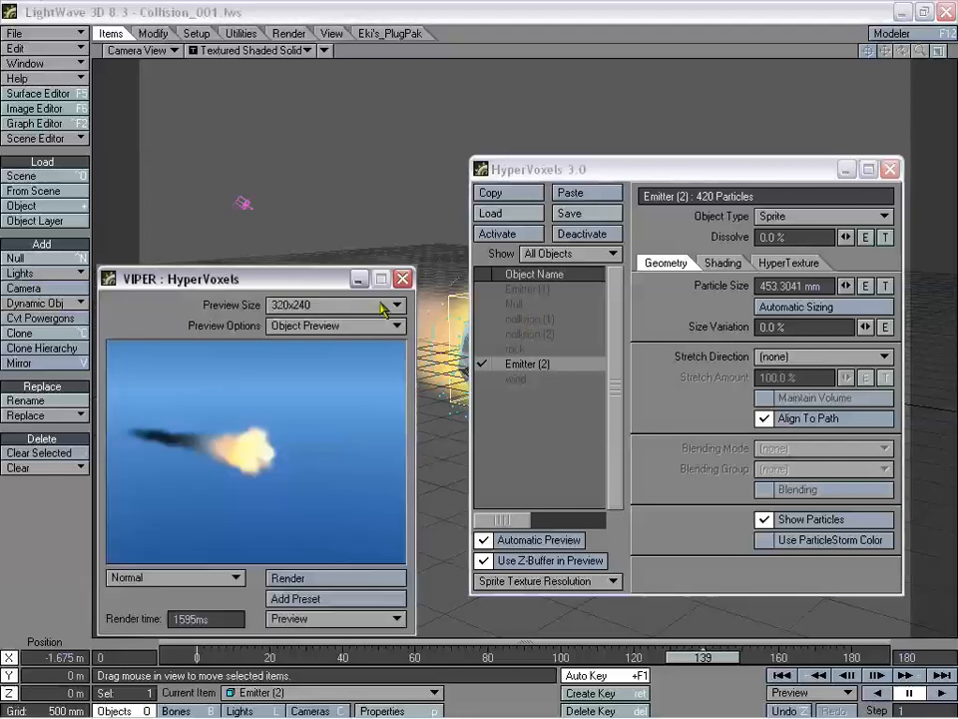
pyautogui.moveTo(352, 290); pyautogui.dragTo(334, 281)
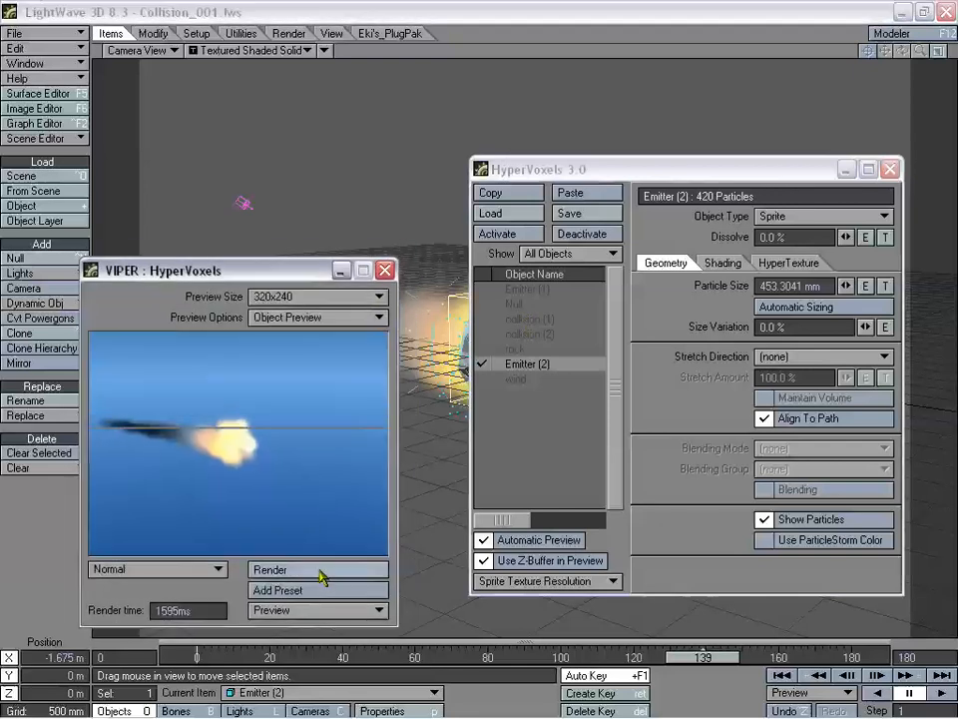
# - Change Emitter (2)'s Object Type from Sprite to Volume
pyautogui.click(781, 217)
pyautogui.click(781, 218)
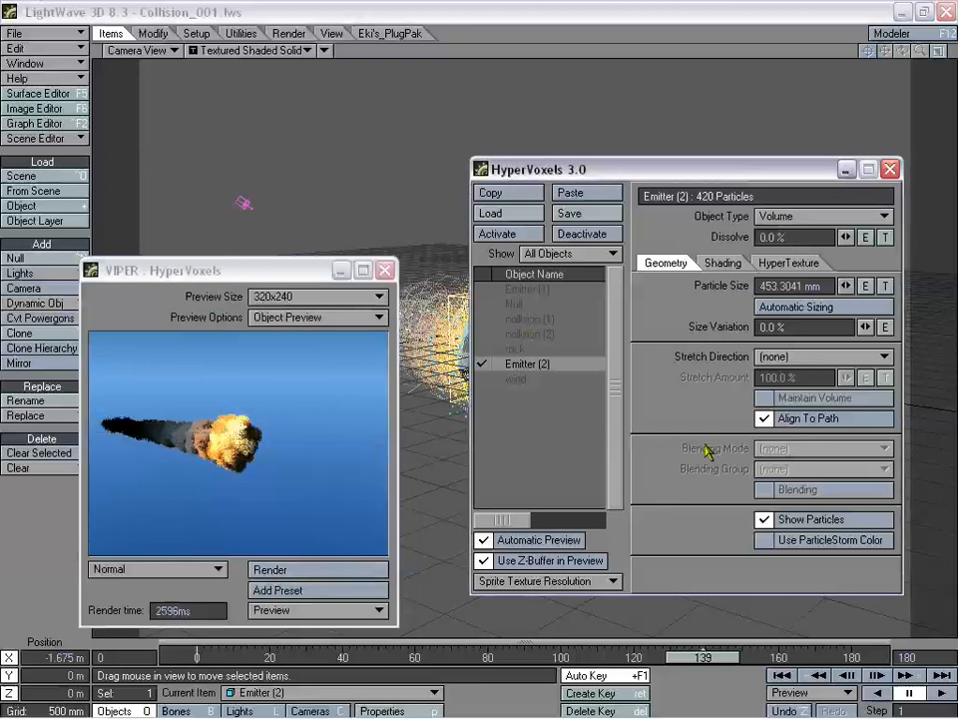
pyautogui.click(721, 262)
pyautogui.click(666, 263)
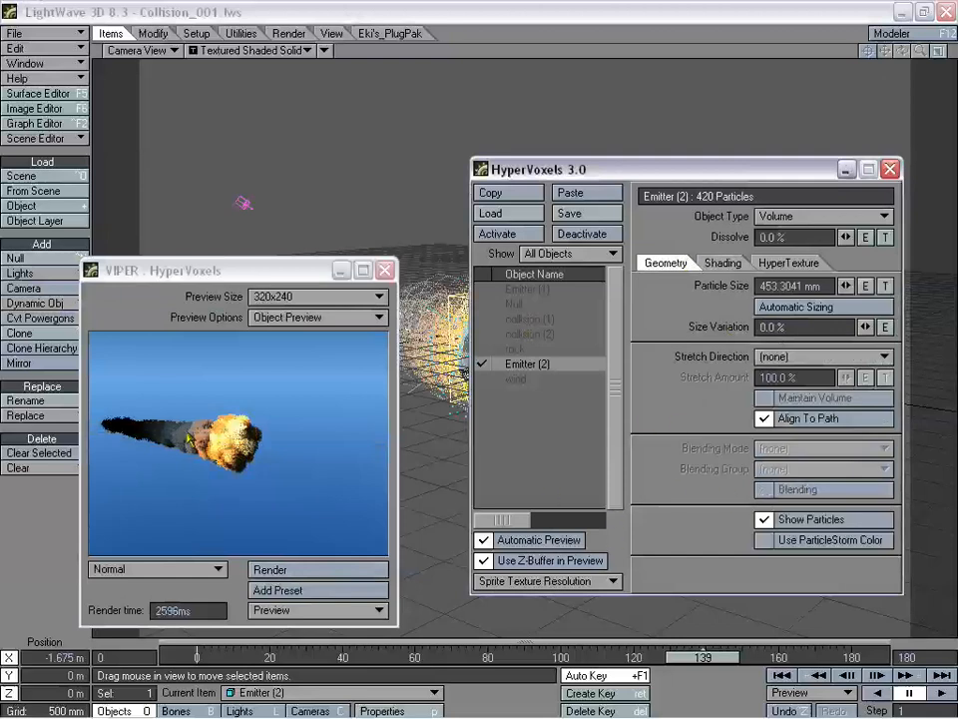
# - Set the hypertexture Contrast to 0% and the texture scale to 1 m on X, Y and Z
pyautogui.click(787, 263)
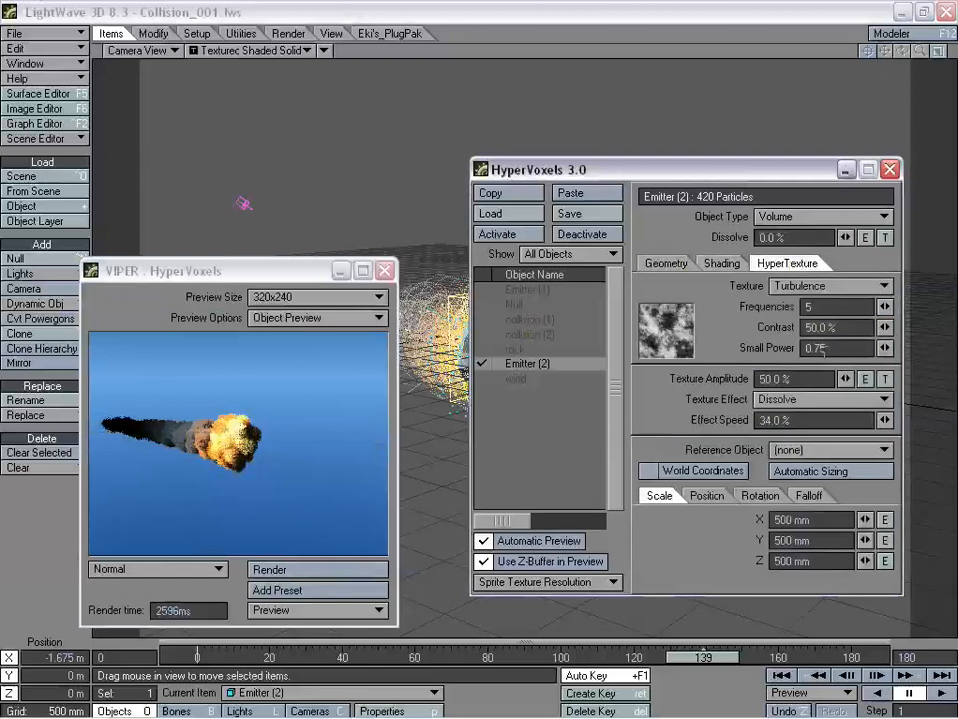
pyautogui.moveTo(837, 328); pyautogui.dragTo(774, 326)
pyautogui.write('0')
pyautogui.press('Tab')
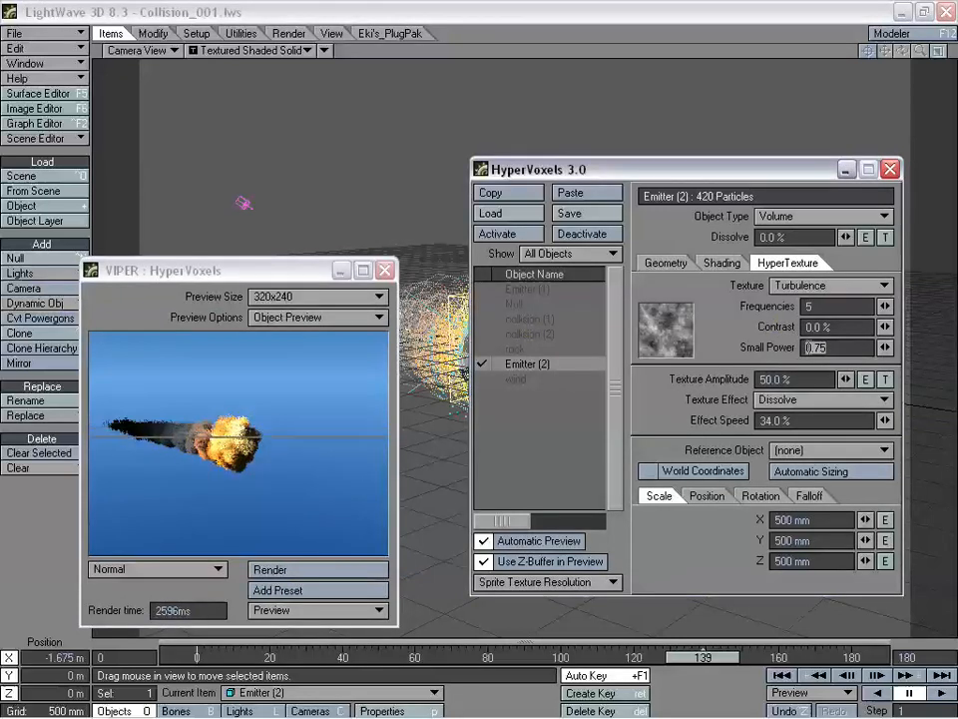
pyautogui.moveTo(799, 520); pyautogui.dragTo(759, 526)
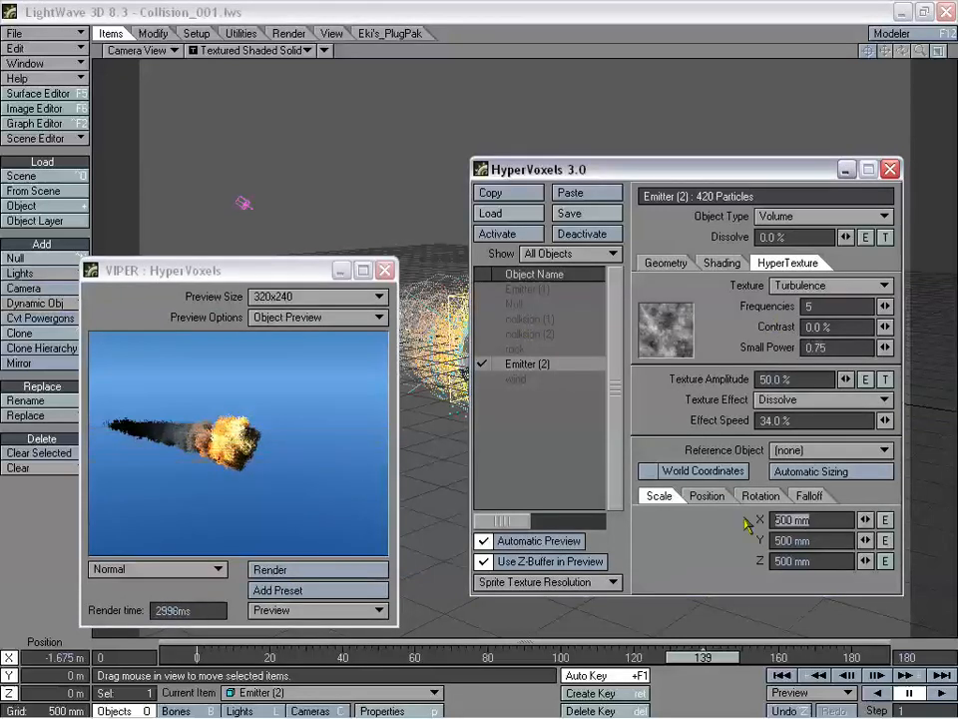
pyautogui.write('1')
pyautogui.press('Tab')
pyautogui.write('1')
pyautogui.press('Tab')
pyautogui.write('1')
pyautogui.press('Return')
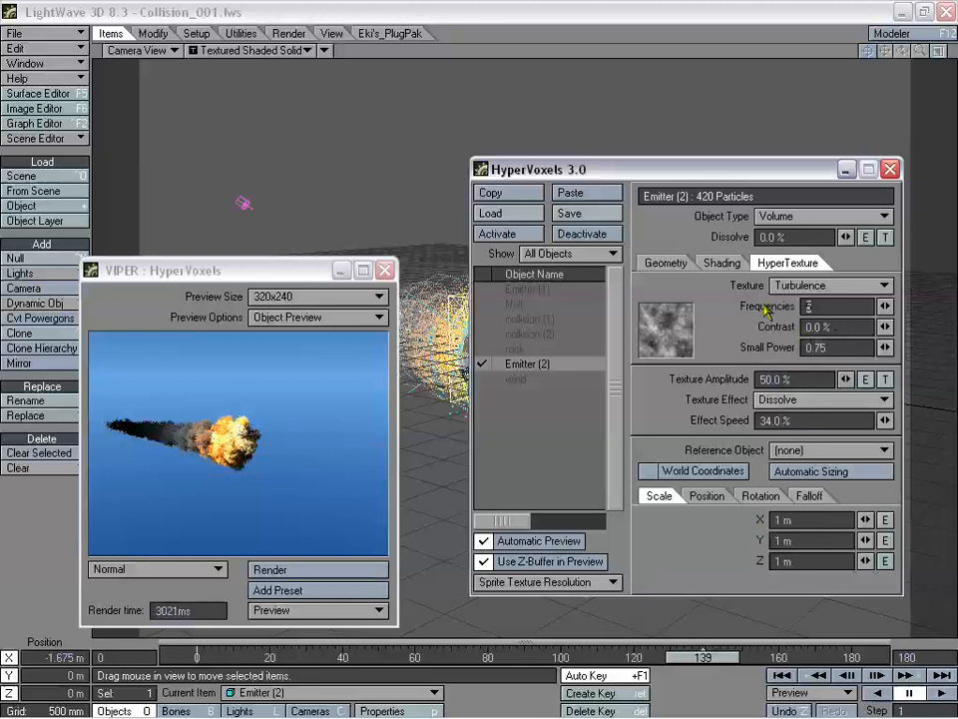
# - Set Frequencies to 1 and Small Power to 0.5
pyautogui.write('1')
pyautogui.press('Tab')
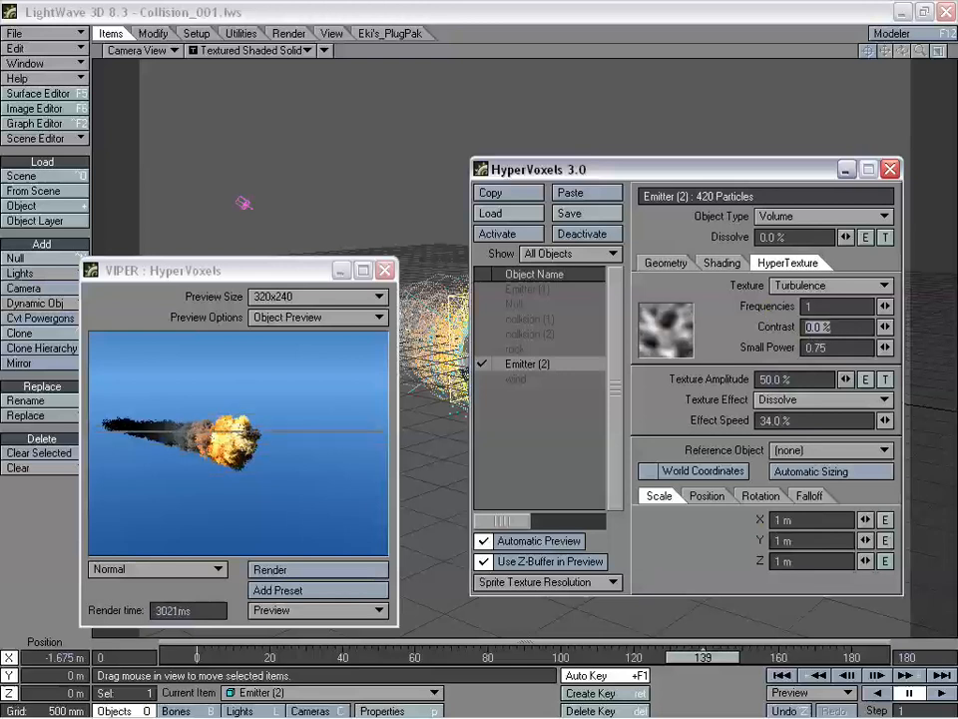
pyautogui.press('Tab')
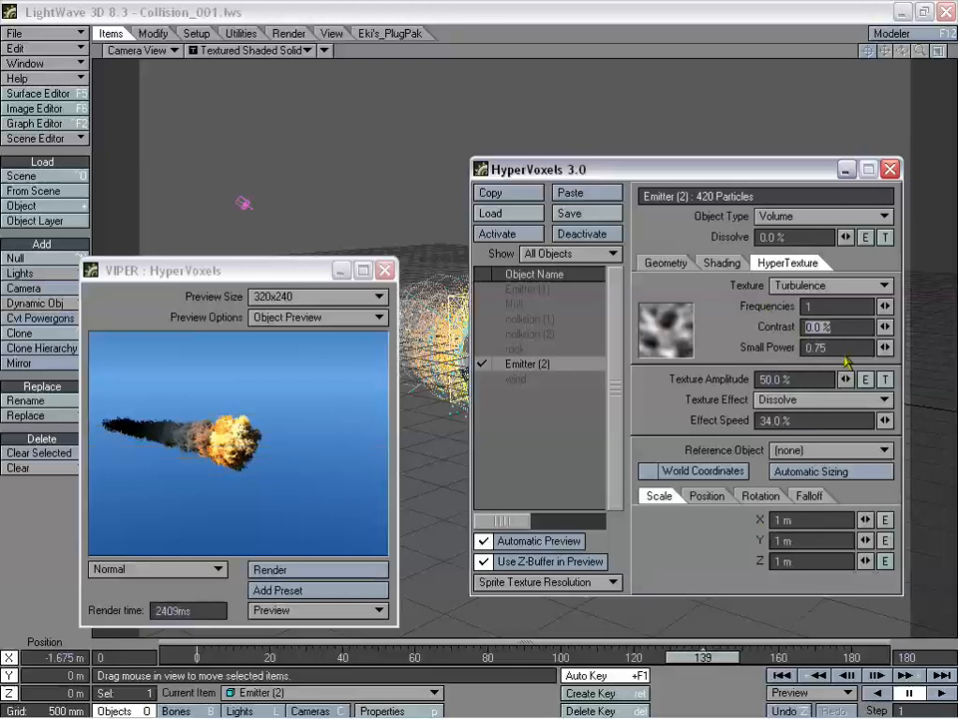
pyautogui.write('0.5')
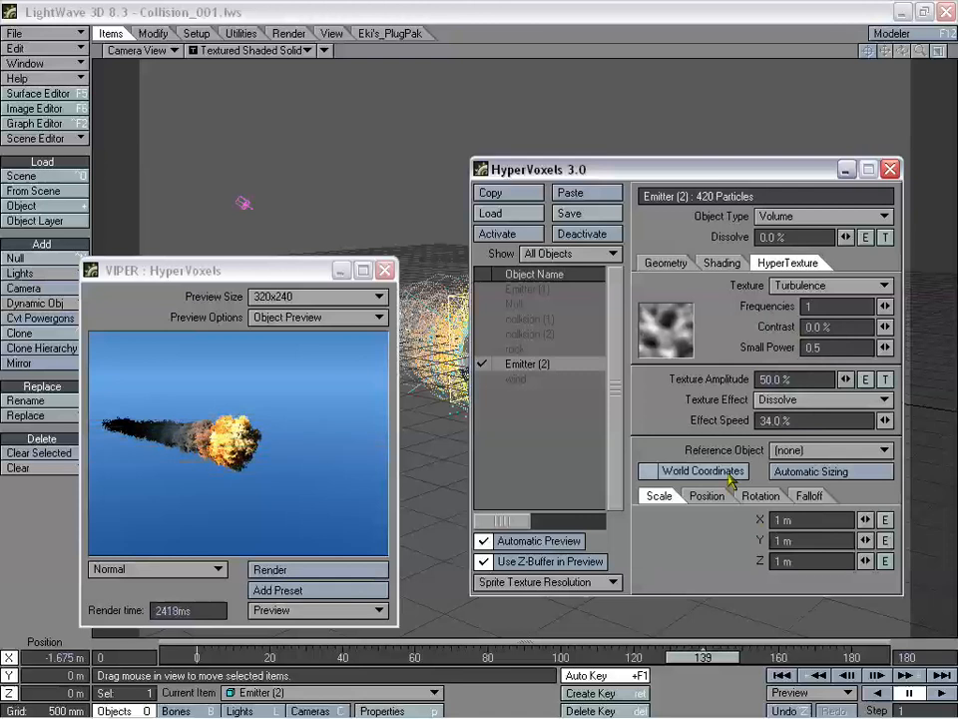
# - Drag Emitter (2)'s Density from 98% down to 58.5%, then show Shading > Advanced
pyautogui.click(709, 264)
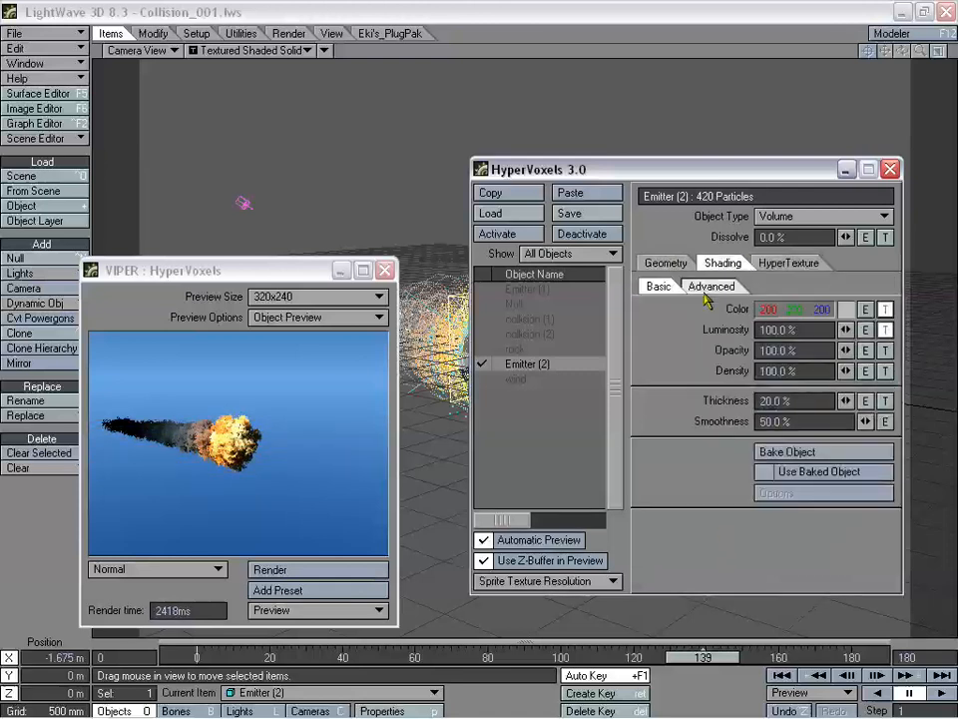
pyautogui.moveTo(845, 373)
pyautogui.mouseDown()
pyautogui.moveTo(833, 372)
pyautogui.moveTo(843, 375)
pyautogui.mouseUp()
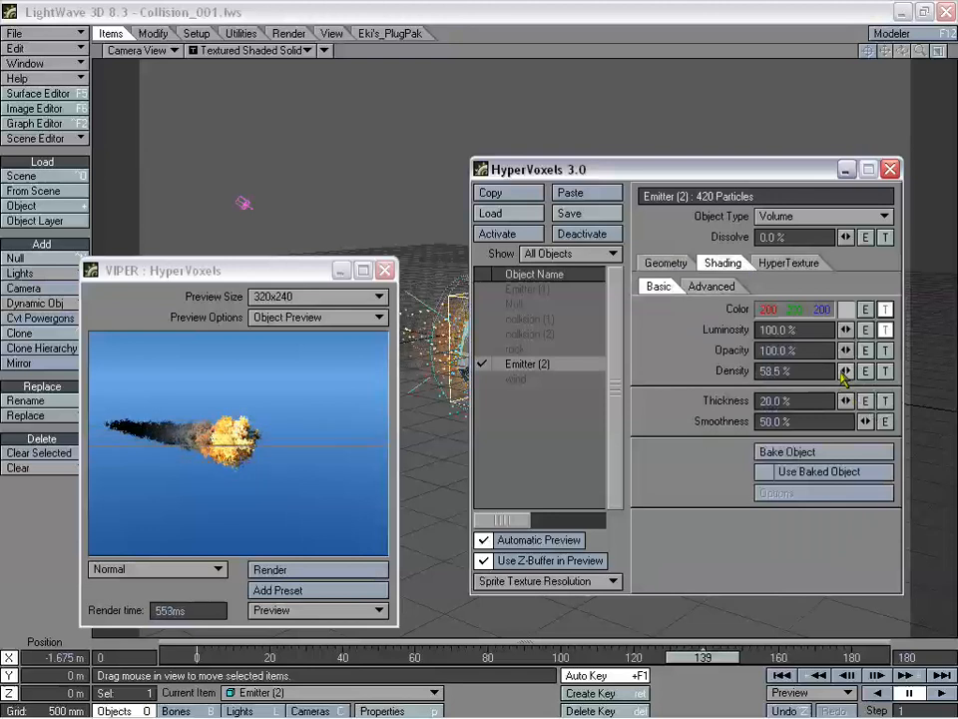
pyautogui.click(667, 265)
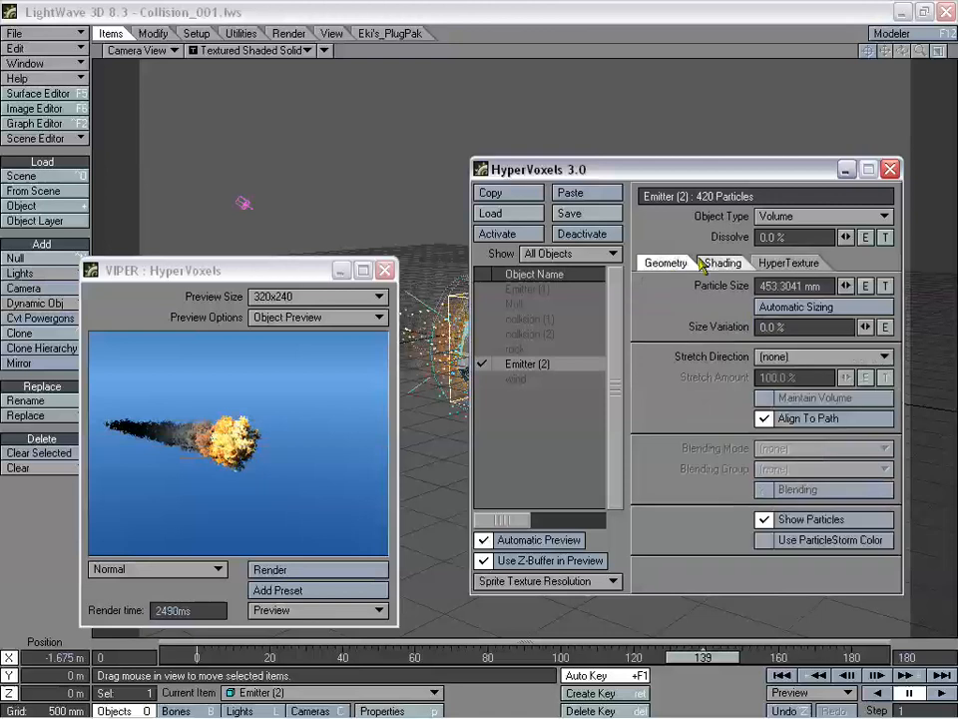
pyautogui.click(701, 262)
pyautogui.click(664, 267)
pyautogui.click(723, 262)
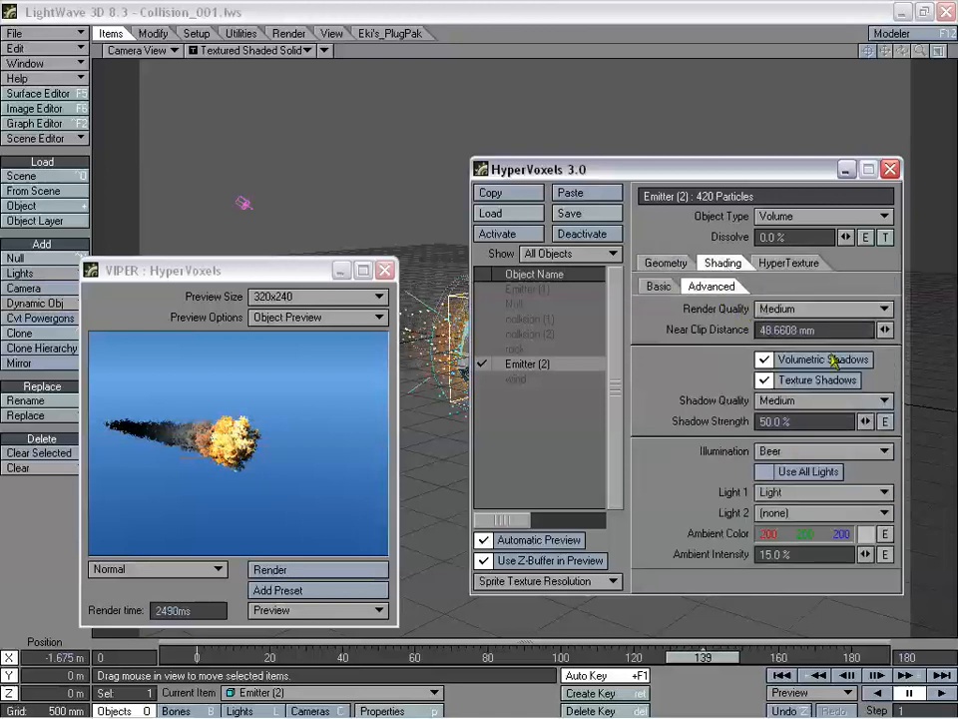
# - Turn off Volumetric Shadows and Texture Shadows for Emitter (2)
pyautogui.click(811, 388)
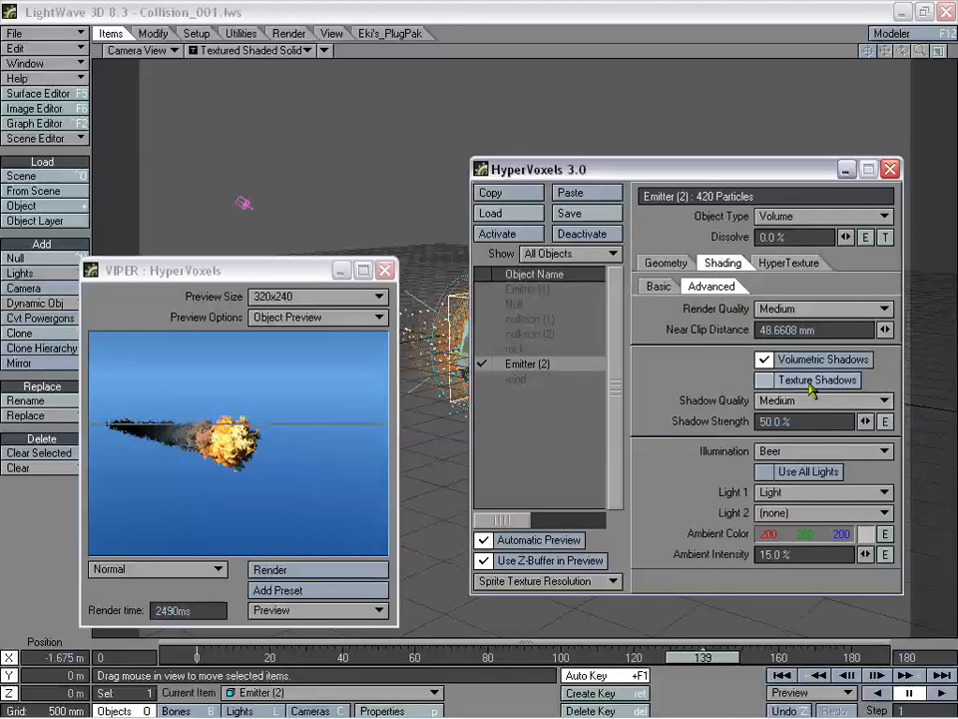
pyautogui.click(815, 364)
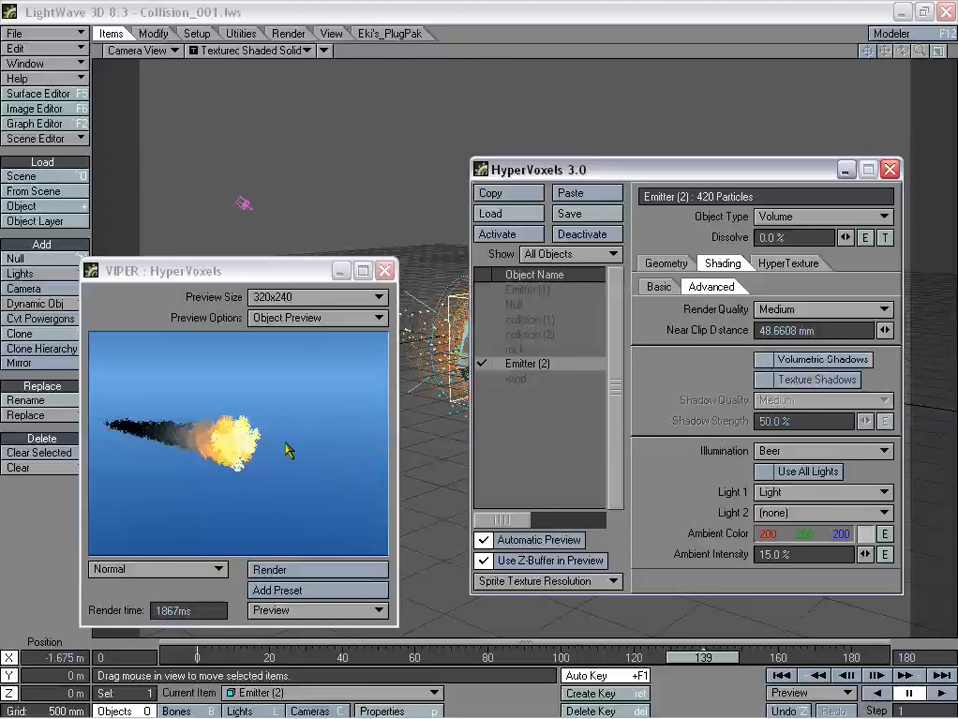
pyautogui.click(816, 358)
pyautogui.click(812, 381)
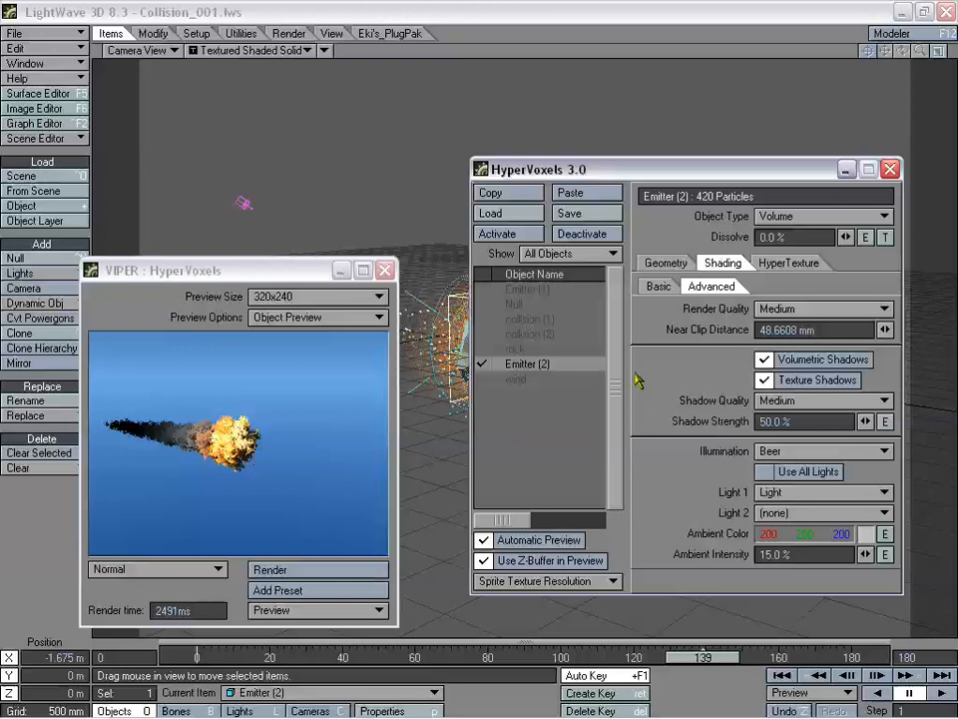
pyautogui.click(811, 384)
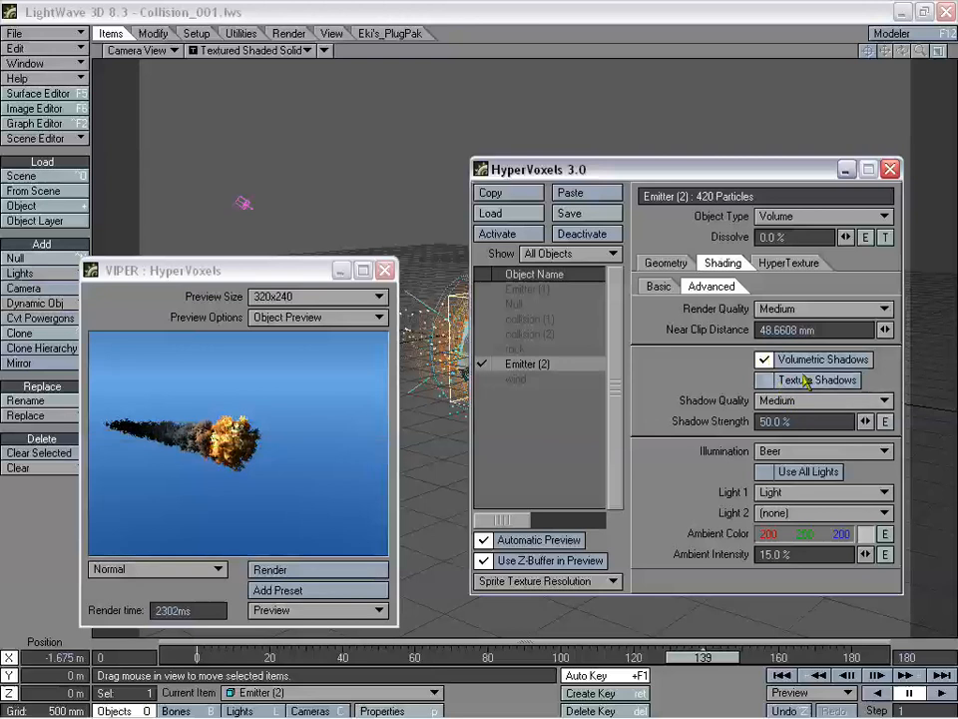
pyautogui.click(806, 362)
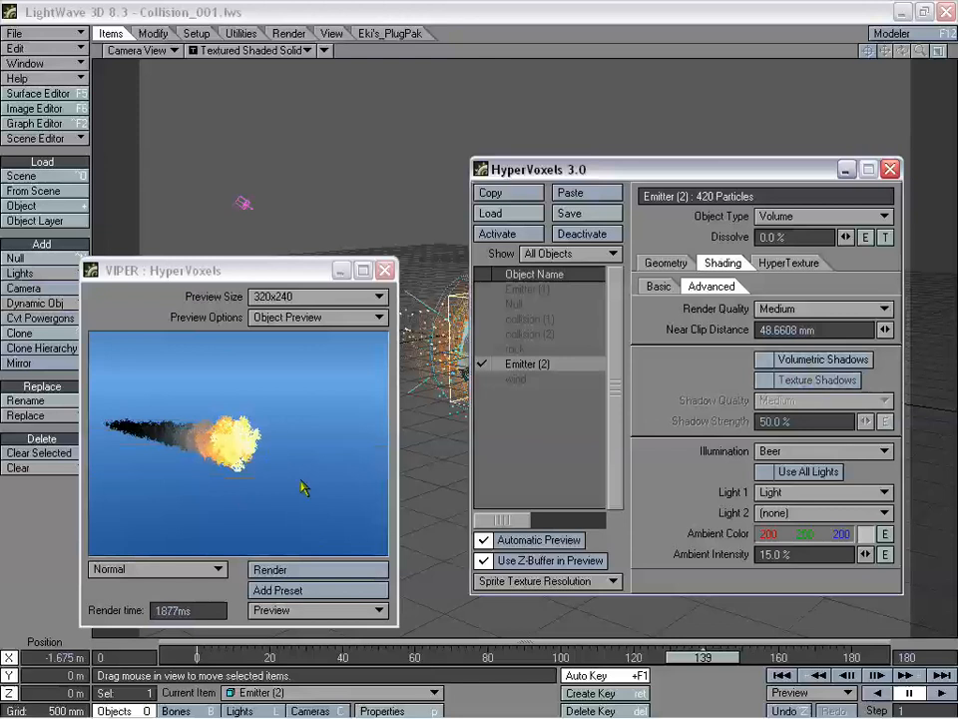
# - Return to Geometry, re-render the VIPER smoke preview and rearrange the windows
pyautogui.click(659, 286)
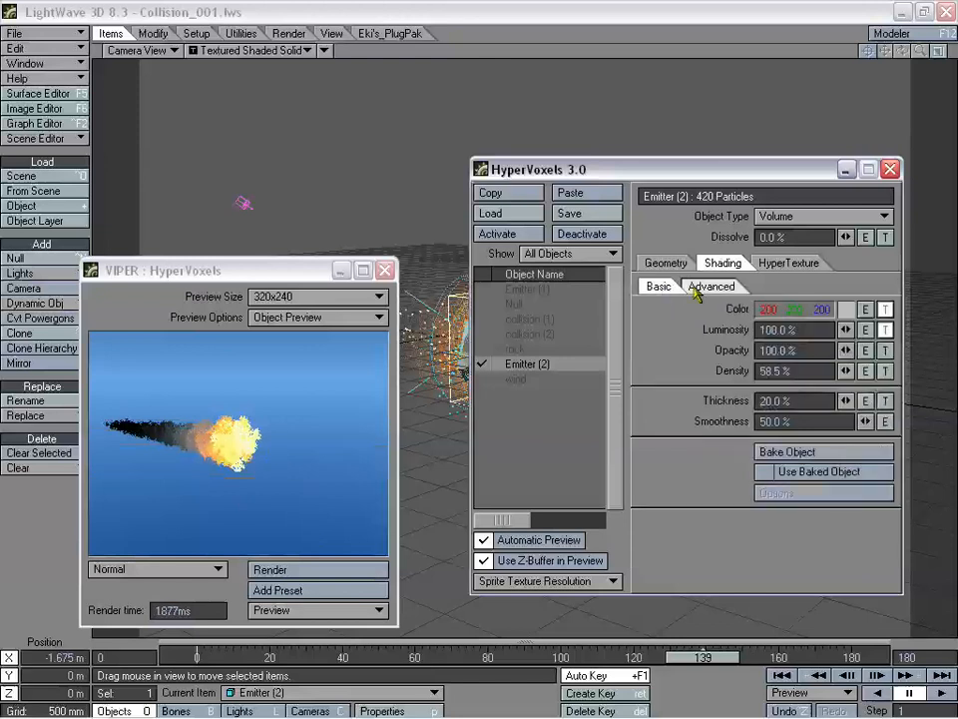
pyautogui.click(666, 263)
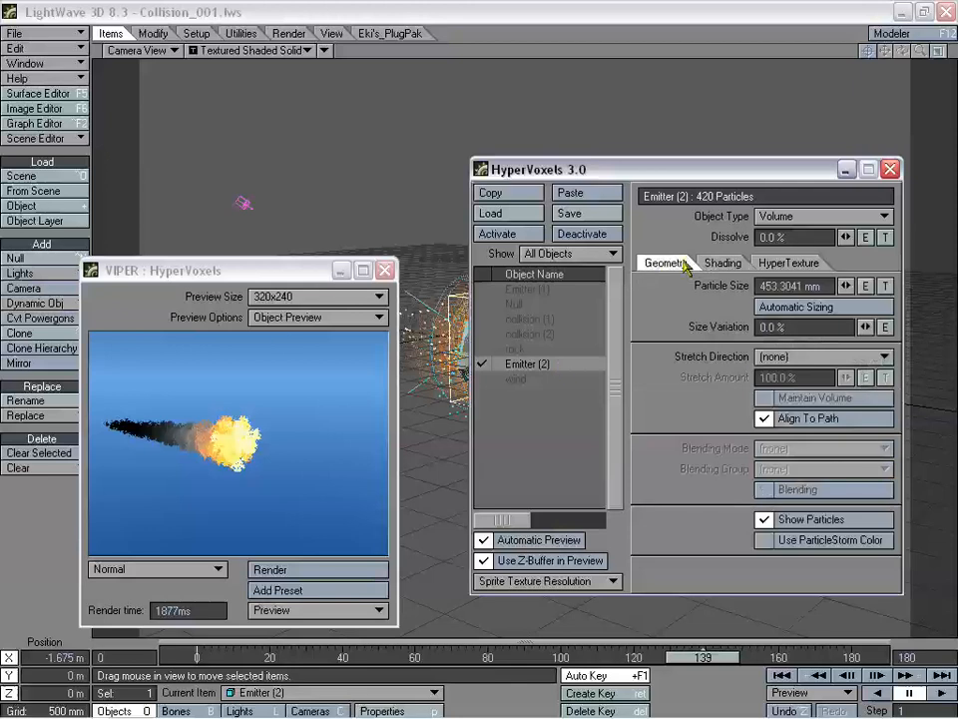
pyautogui.moveTo(755, 169); pyautogui.dragTo(719, 125)
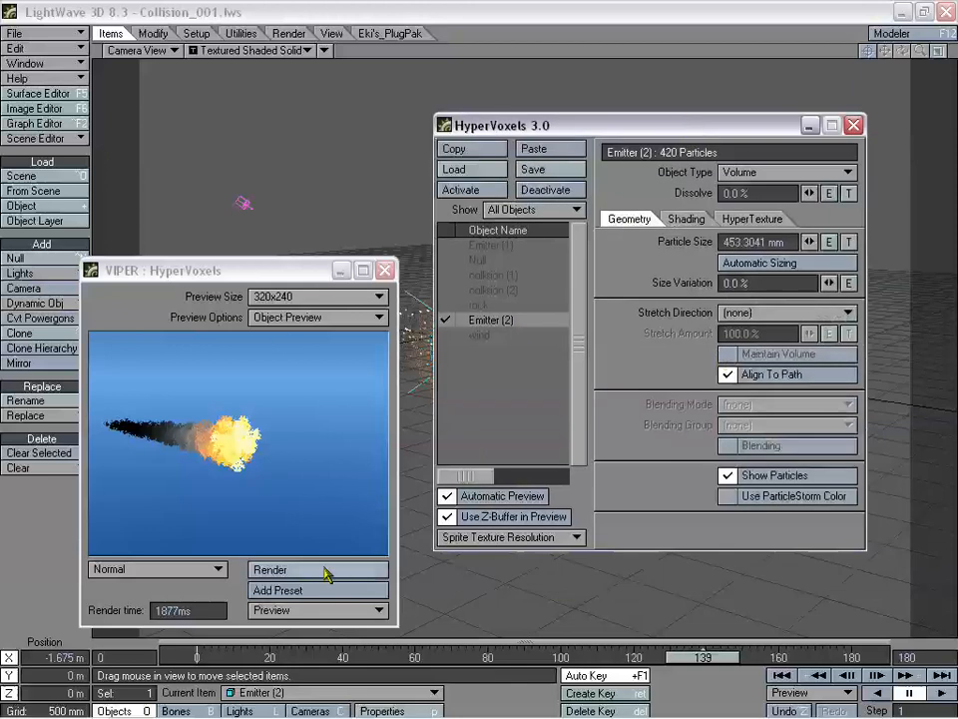
pyautogui.click(327, 572)
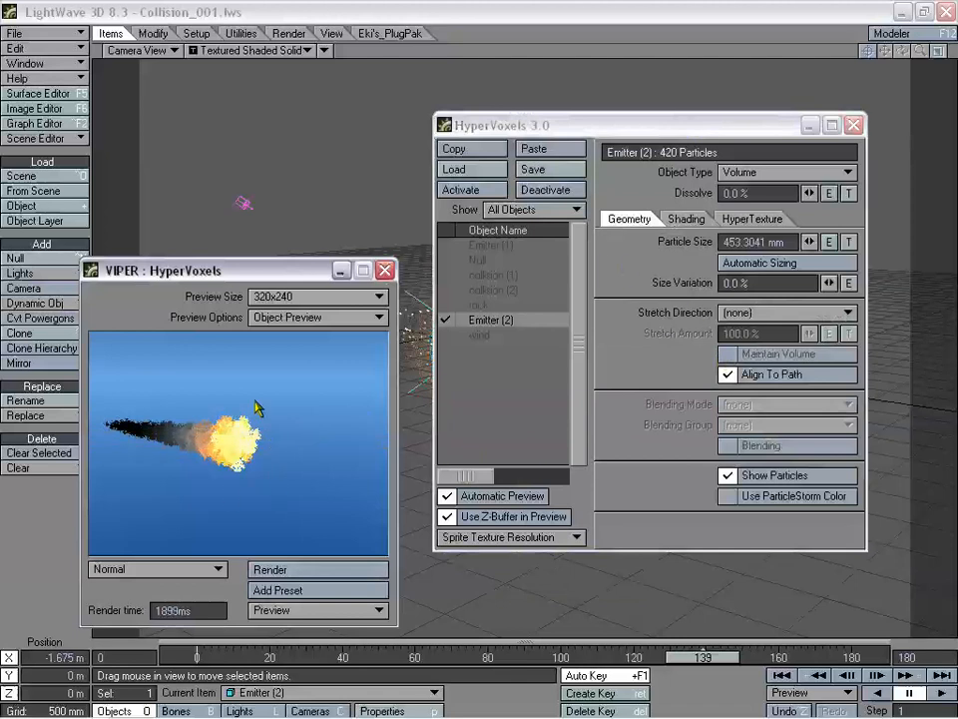
pyautogui.moveTo(249, 270); pyautogui.dragTo(261, 260)
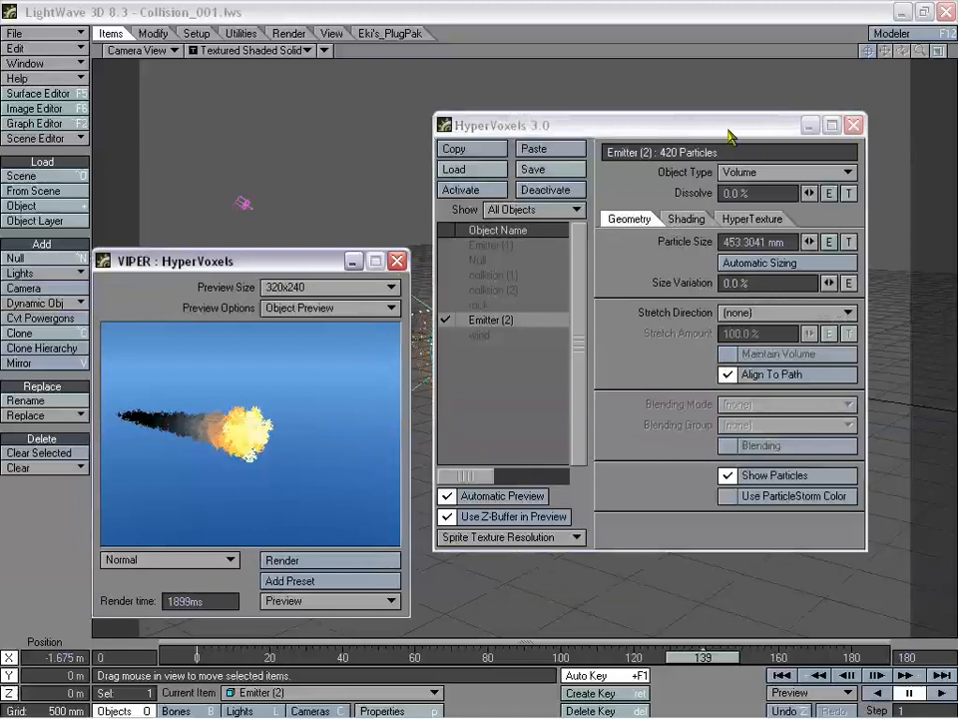
pyautogui.moveTo(729, 136); pyautogui.dragTo(736, 155)
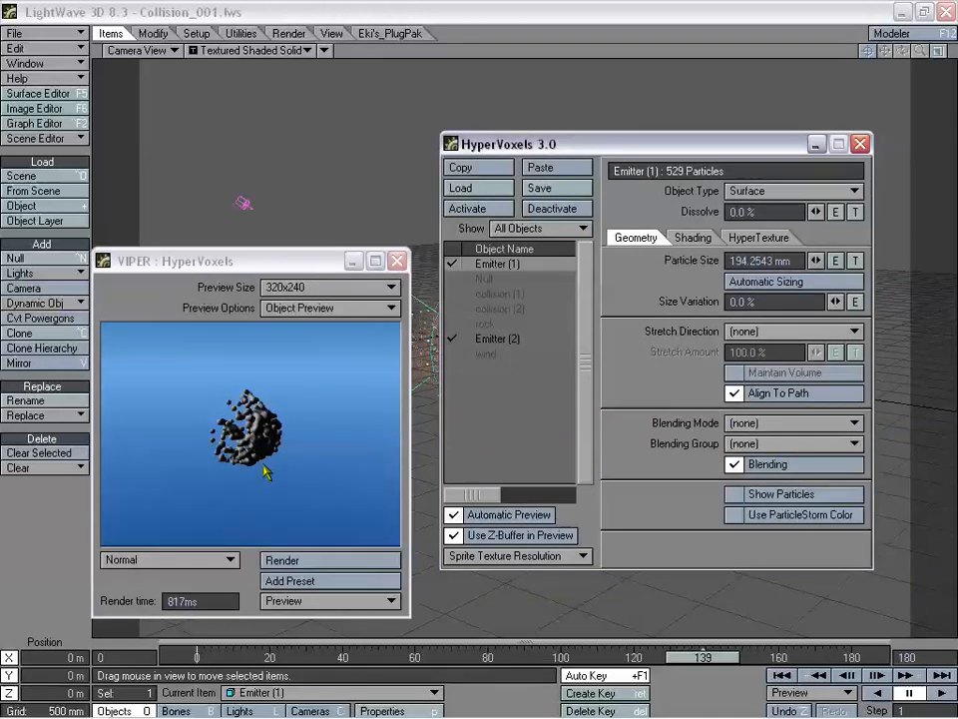
# - Make Emitter (1) a Volume with Volumetric and Texture Shadows turned off
pyautogui.click(767, 191)
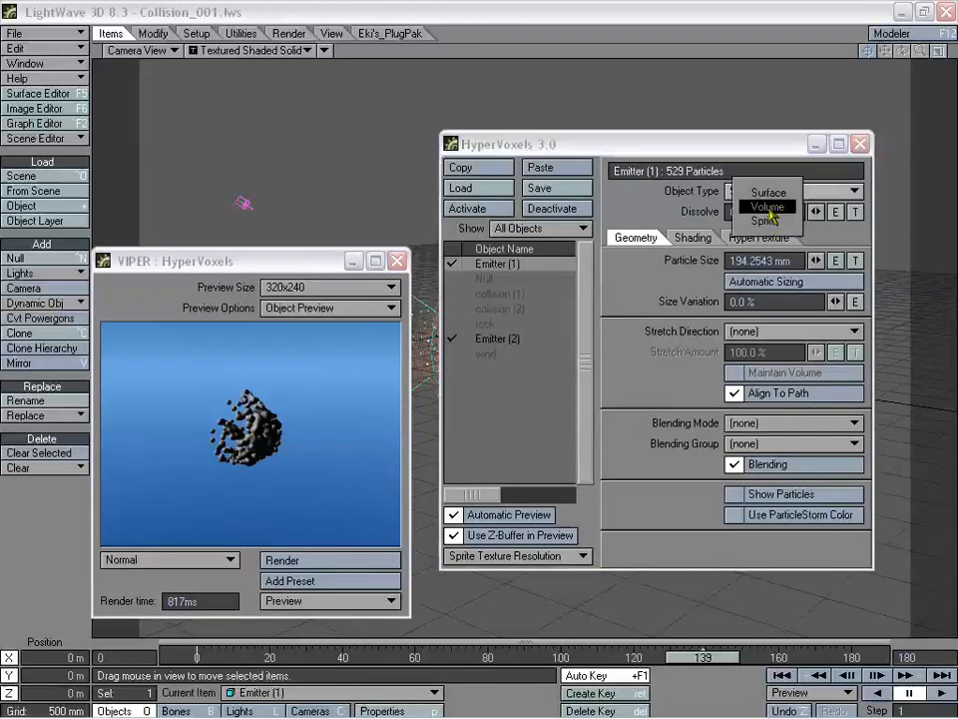
pyautogui.click(769, 208)
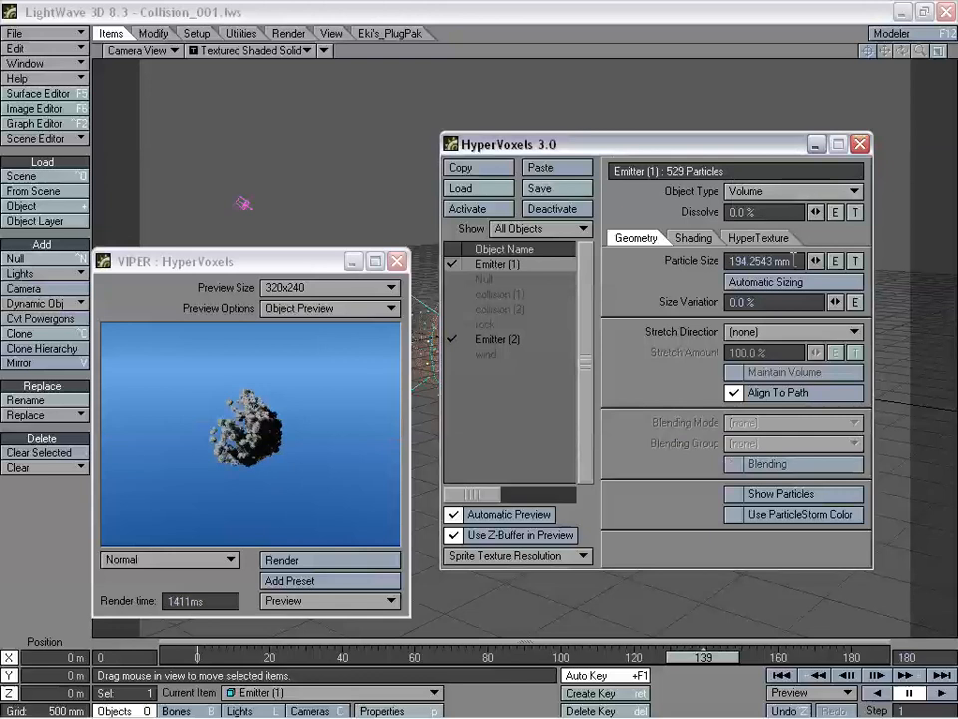
pyautogui.click(693, 237)
pyautogui.click(683, 262)
pyautogui.click(736, 355)
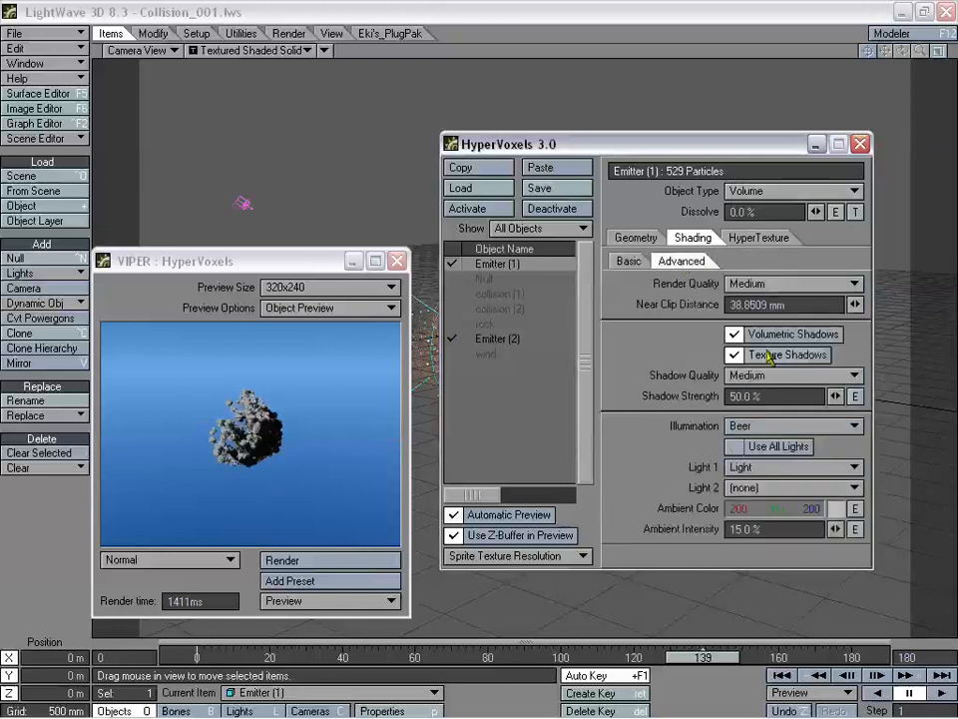
pyautogui.click(736, 335)
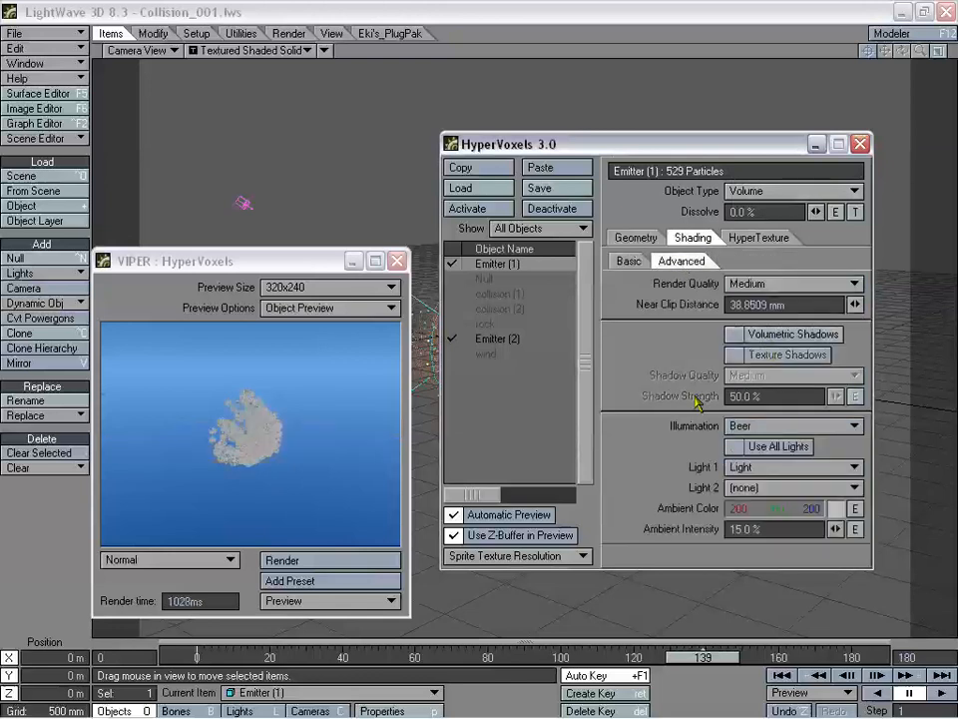
pyautogui.click(630, 262)
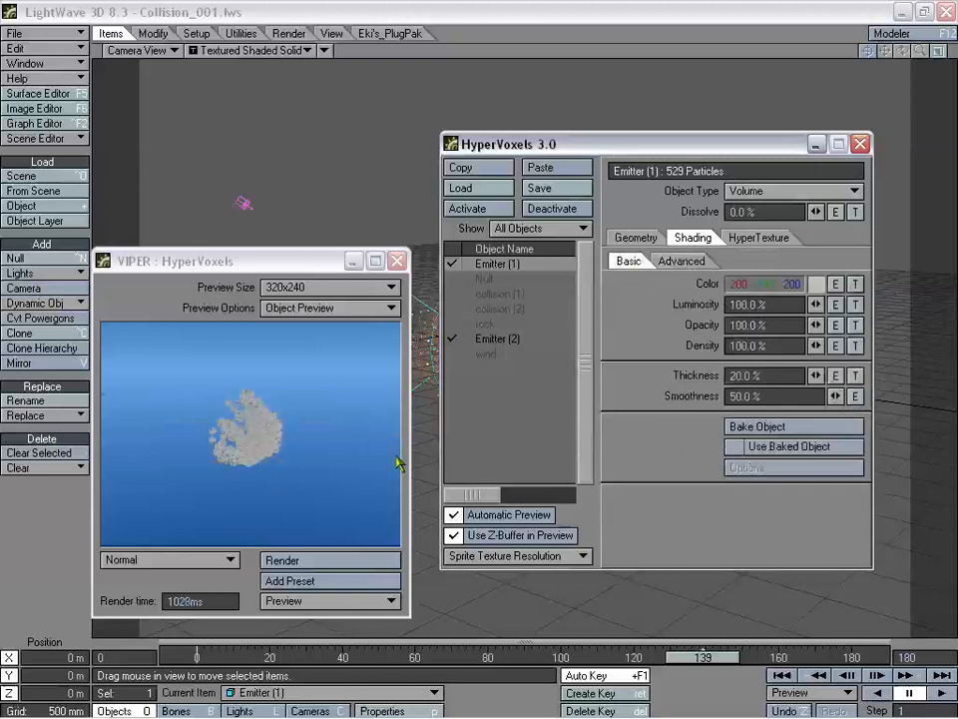
# - Open the HyperVoxels preset library on the Fire&Smoke collection
pyautogui.moveTo(321, 265); pyautogui.dragTo(328, 259)
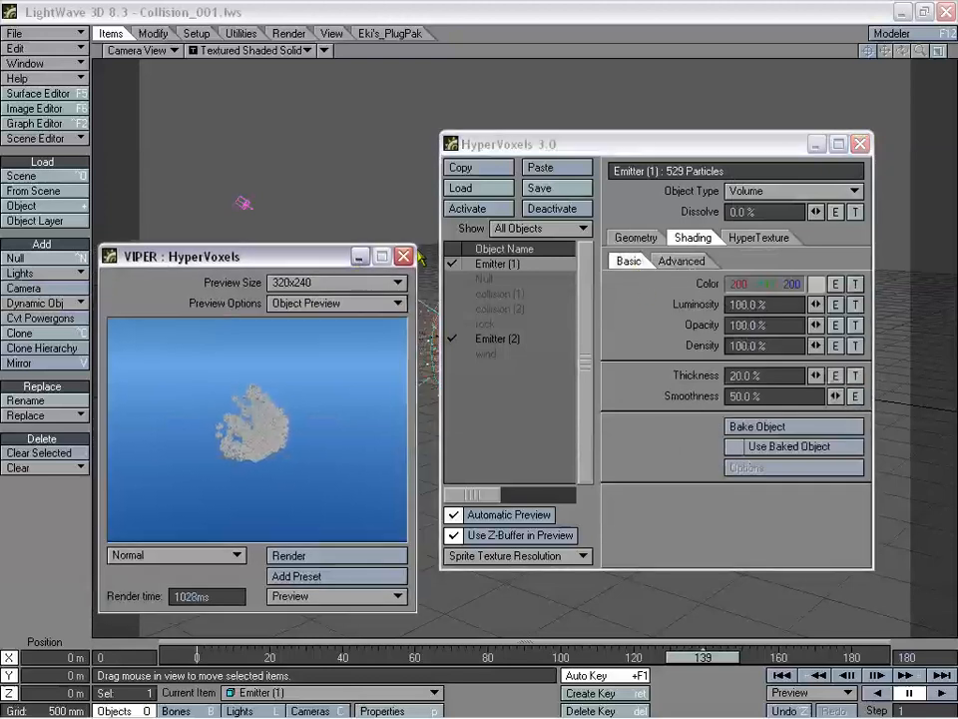
pyautogui.click(448, 261)
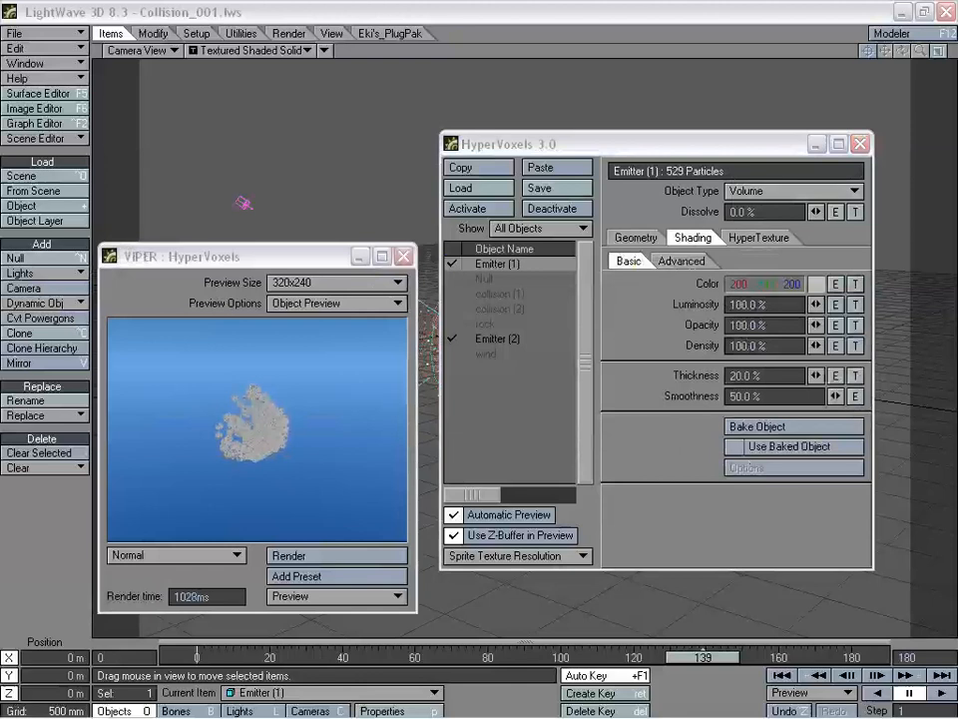
pyautogui.press('F8')
pyautogui.moveTo(730, 93); pyautogui.dragTo(636, 47)
pyautogui.click(539, 63)
pyautogui.click(549, 38)
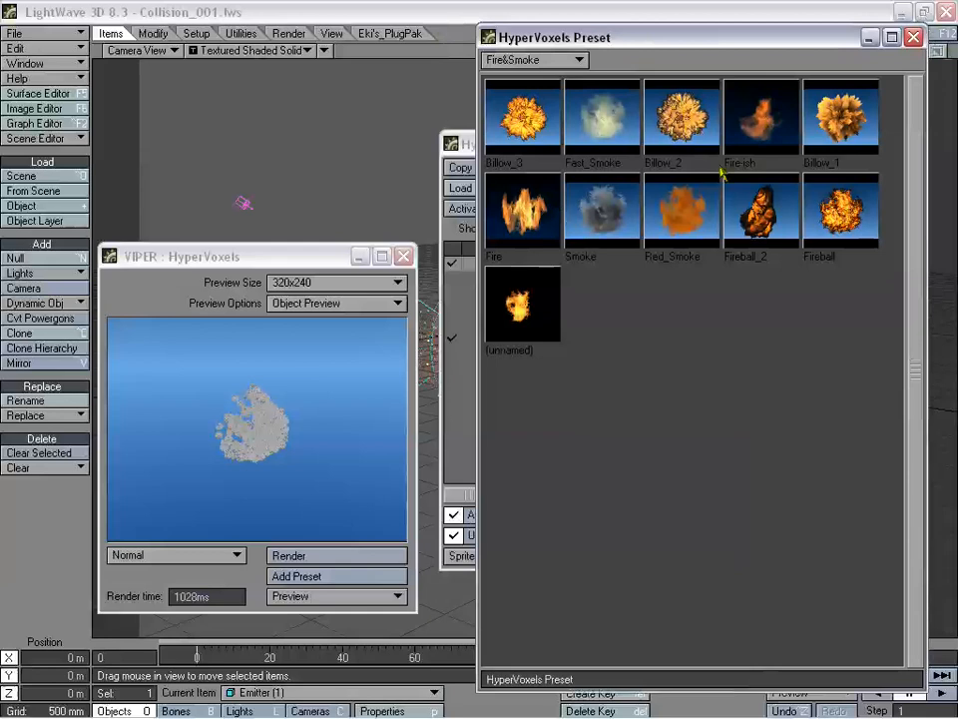
# - Load the Fire-ish preset onto Emitter (1), letting it change particle size, and close the library
pyautogui.moveTo(705, 46); pyautogui.dragTo(694, 88)
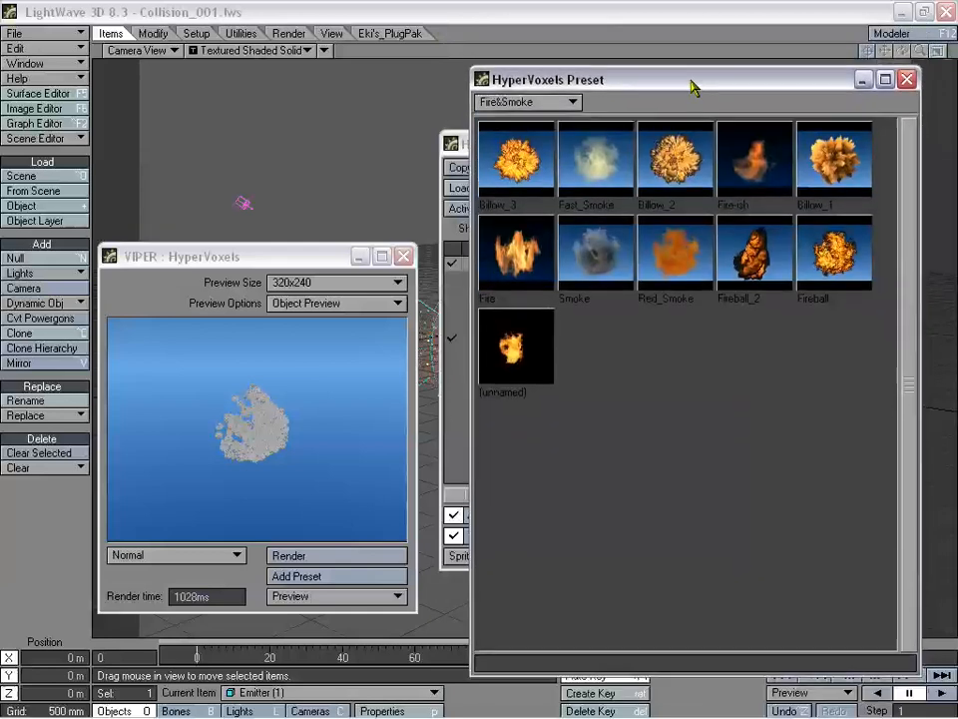
pyautogui.doubleClick(784, 178)
pyautogui.click(636, 292)
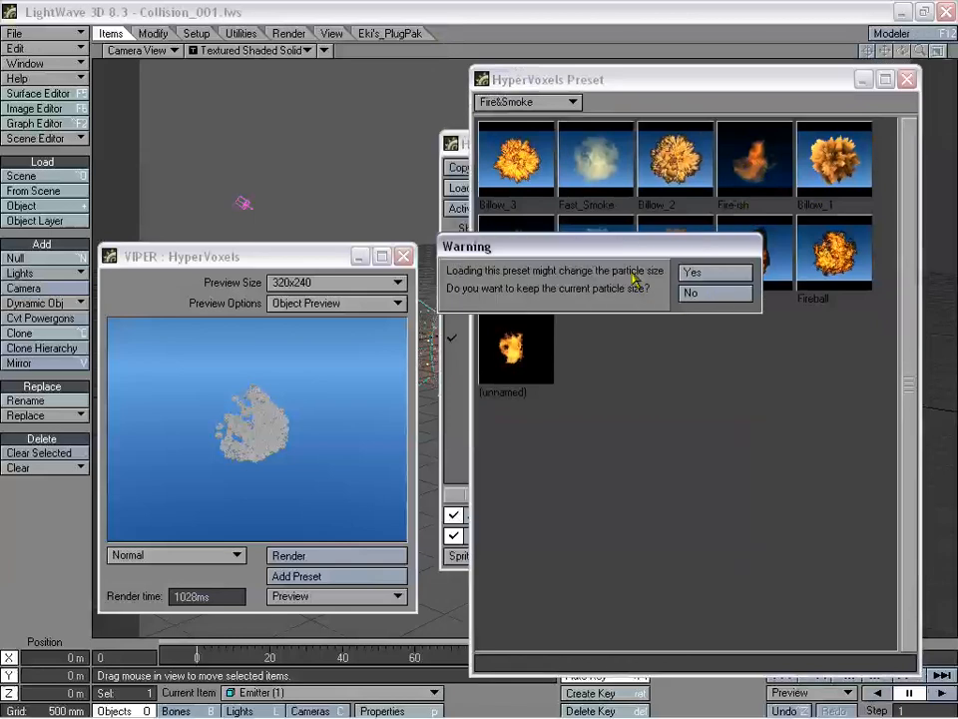
pyautogui.click(687, 293)
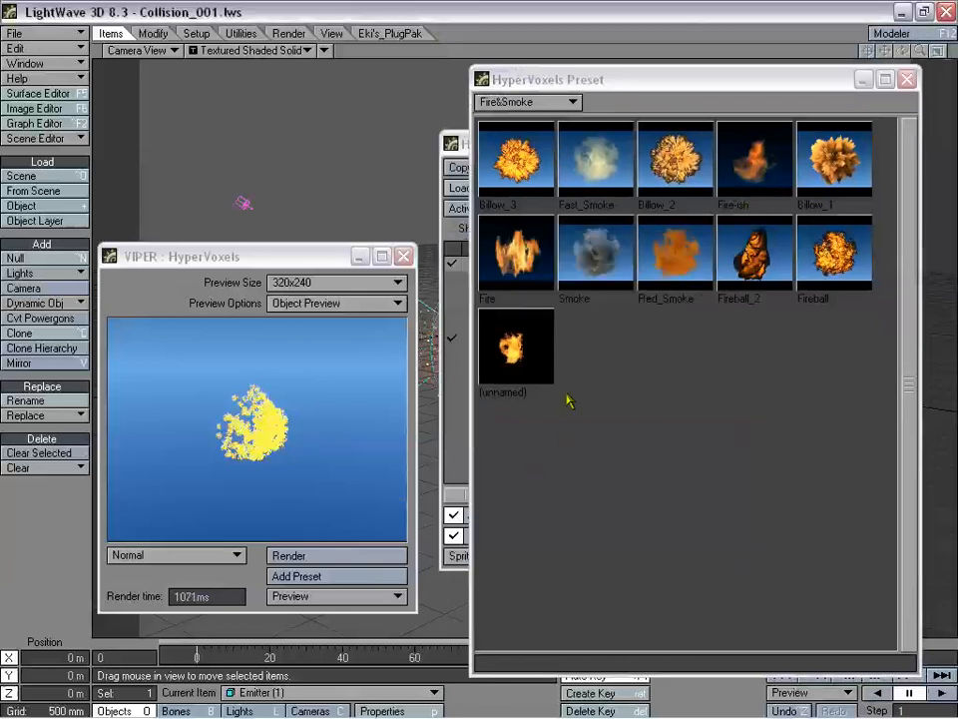
pyautogui.click(907, 80)
# - Re-render the preview and give Emitter (1)'s colour a Local Density gradient texture
pyautogui.moveTo(624, 150); pyautogui.dragTo(618, 190)
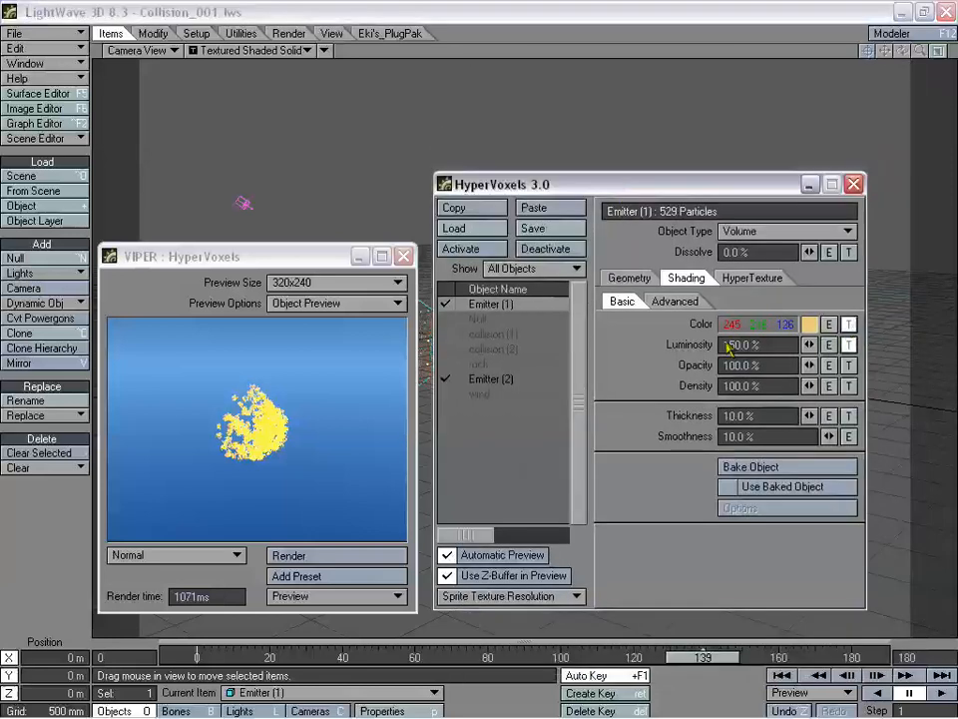
pyautogui.click(336, 556)
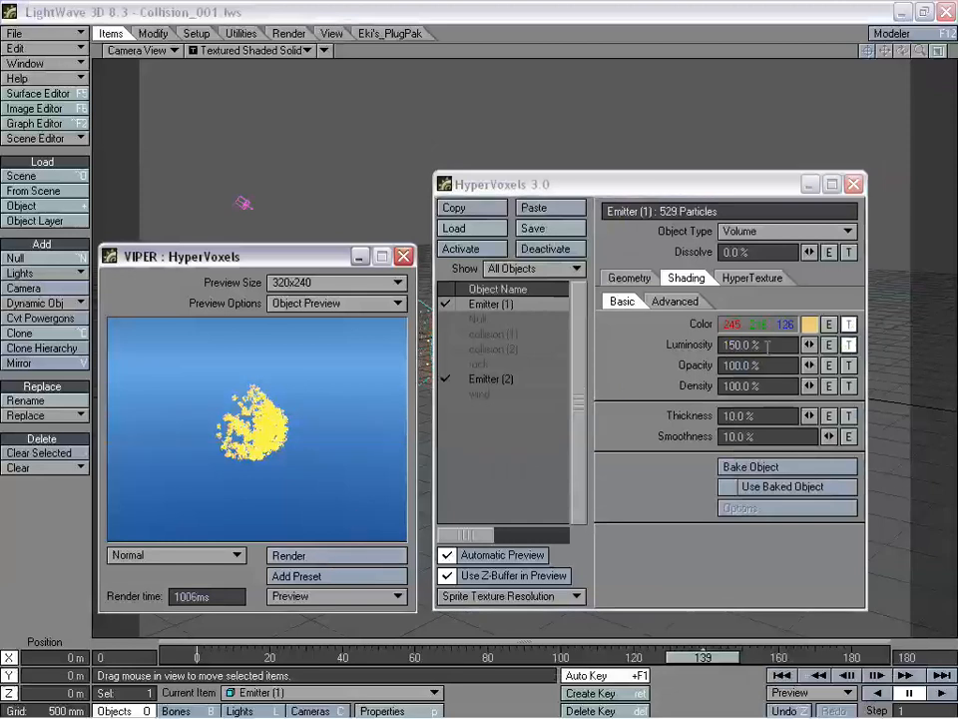
pyautogui.click(849, 325)
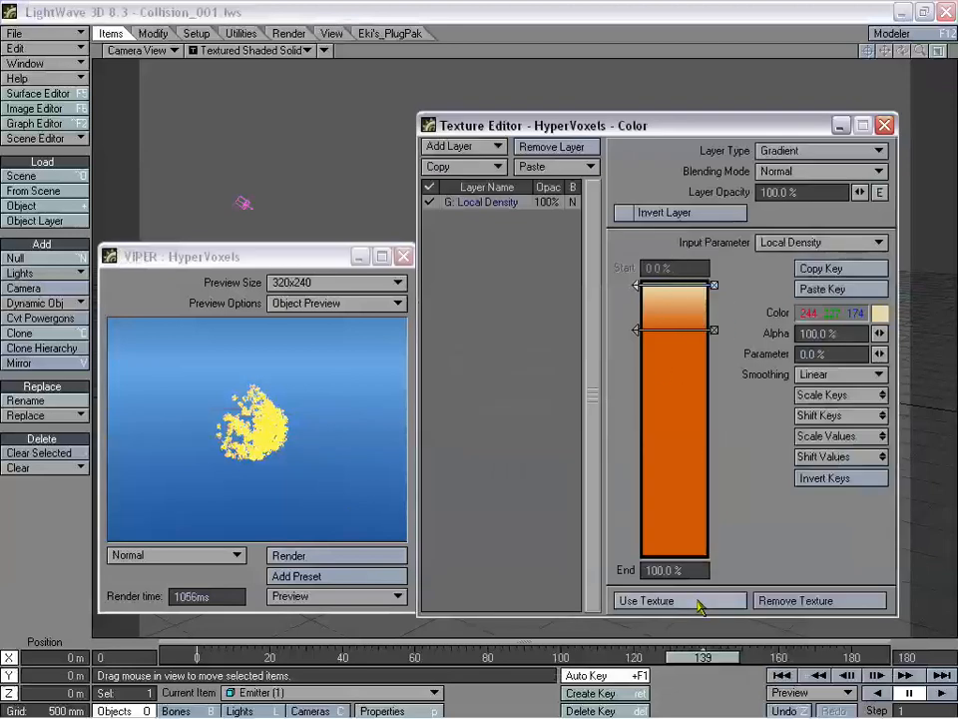
pyautogui.click(694, 600)
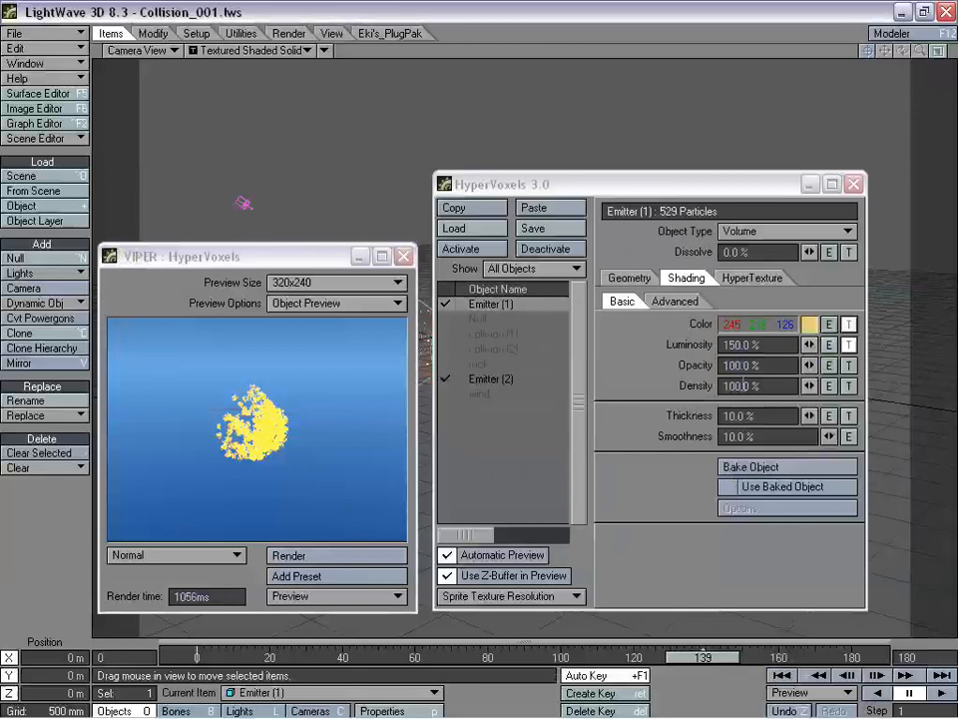
# - Lower Emitter (1)'s density to 55.5% and enlarge its particle size to 539.2543 mm
pyautogui.click(809, 385)
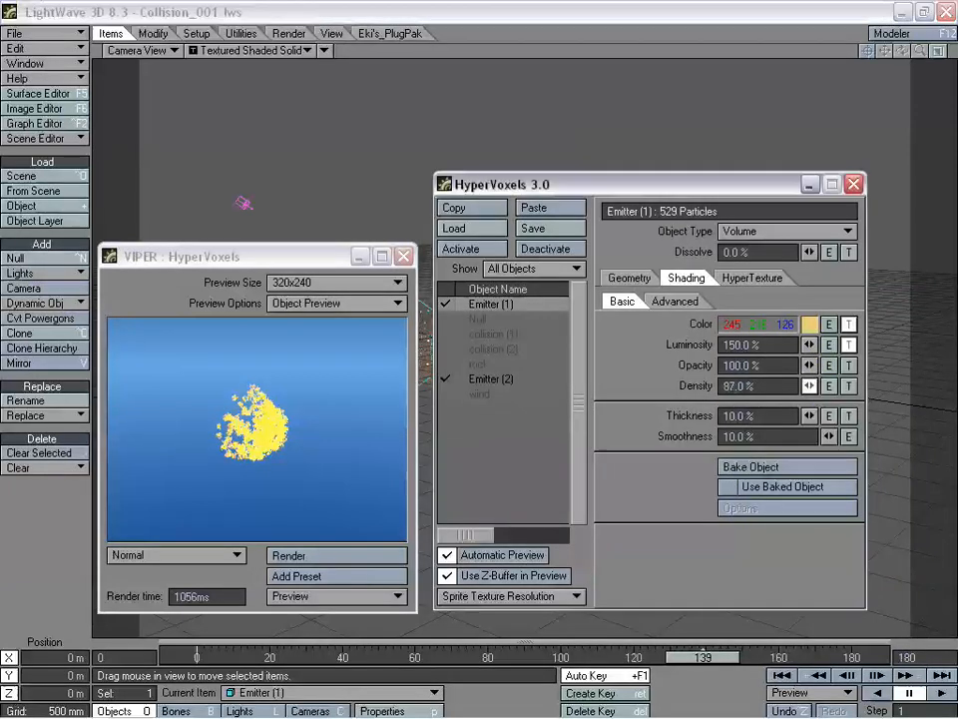
pyautogui.moveTo(808, 386); pyautogui.dragTo(812, 393)
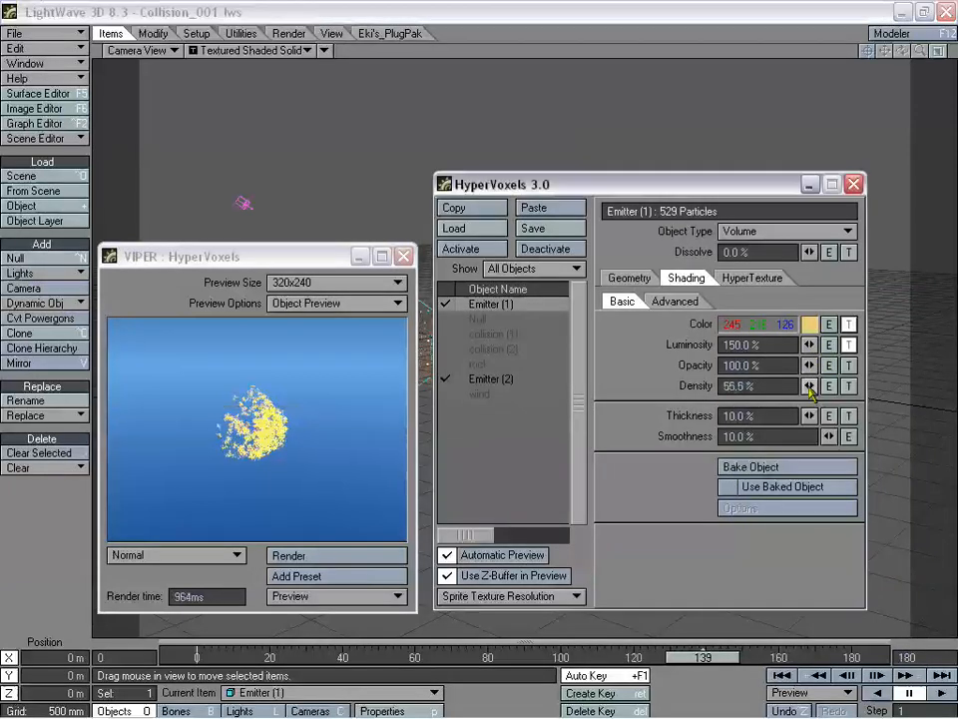
pyautogui.click(630, 277)
pyautogui.moveTo(808, 301); pyautogui.dragTo(829, 311)
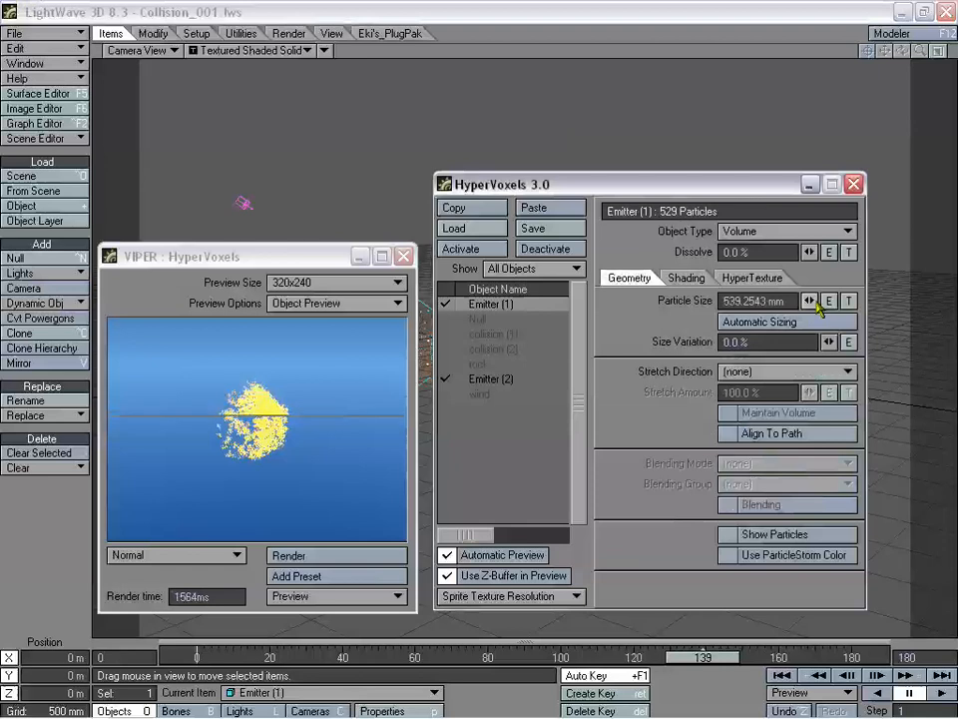
# - Shrink Emitter (1)'s particles to 404.2543 mm and set the Texture Effect to Billowing
pyautogui.moveTo(815, 303); pyautogui.dragTo(789, 303)
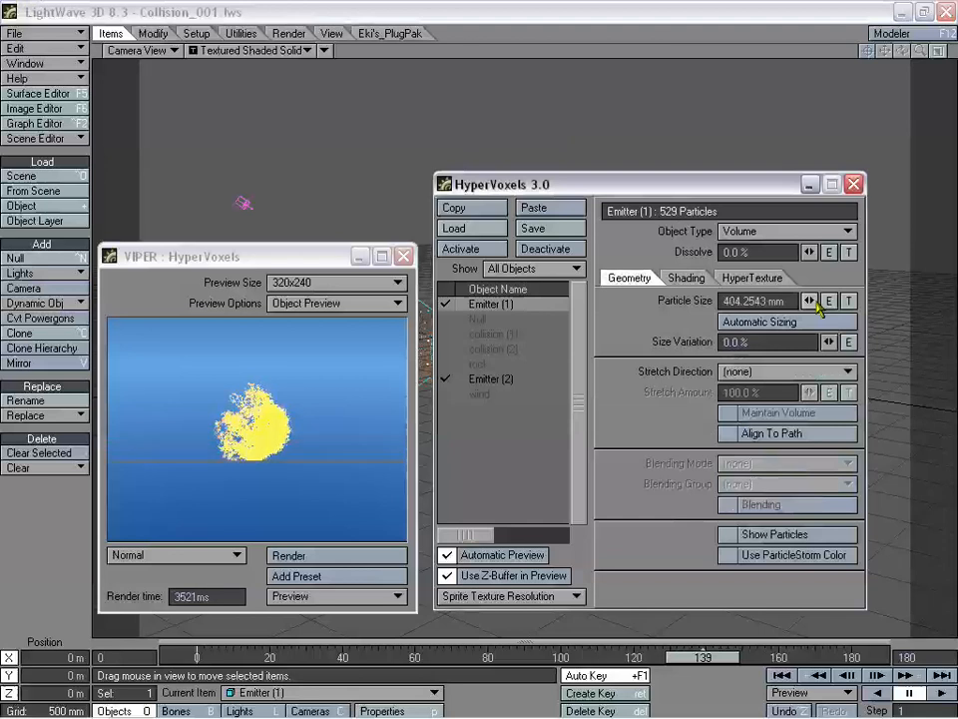
pyautogui.click(753, 278)
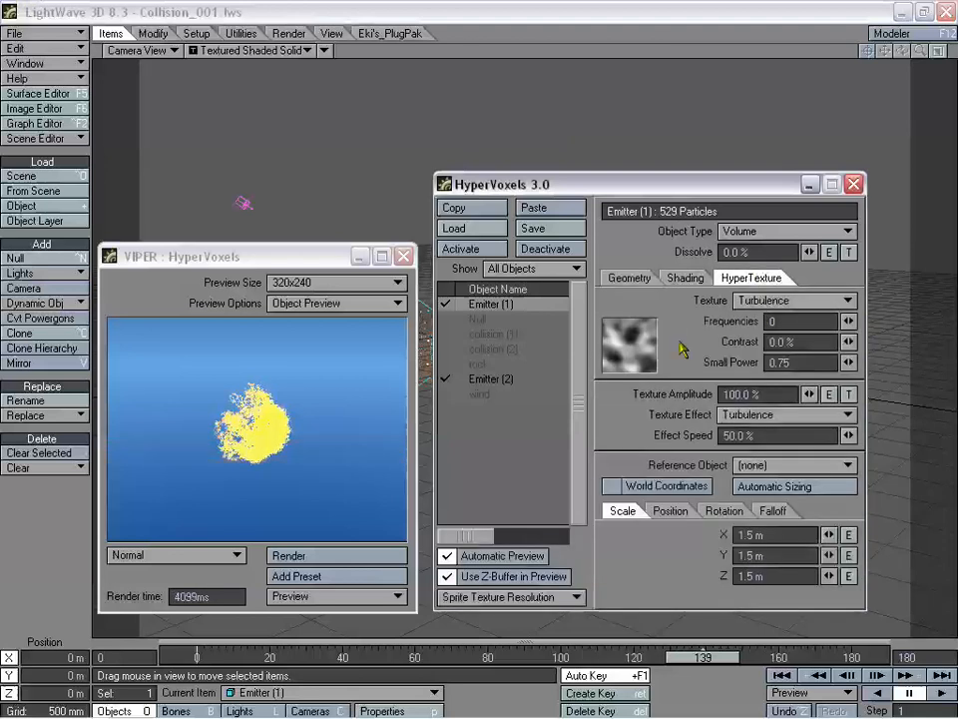
pyautogui.click(764, 414)
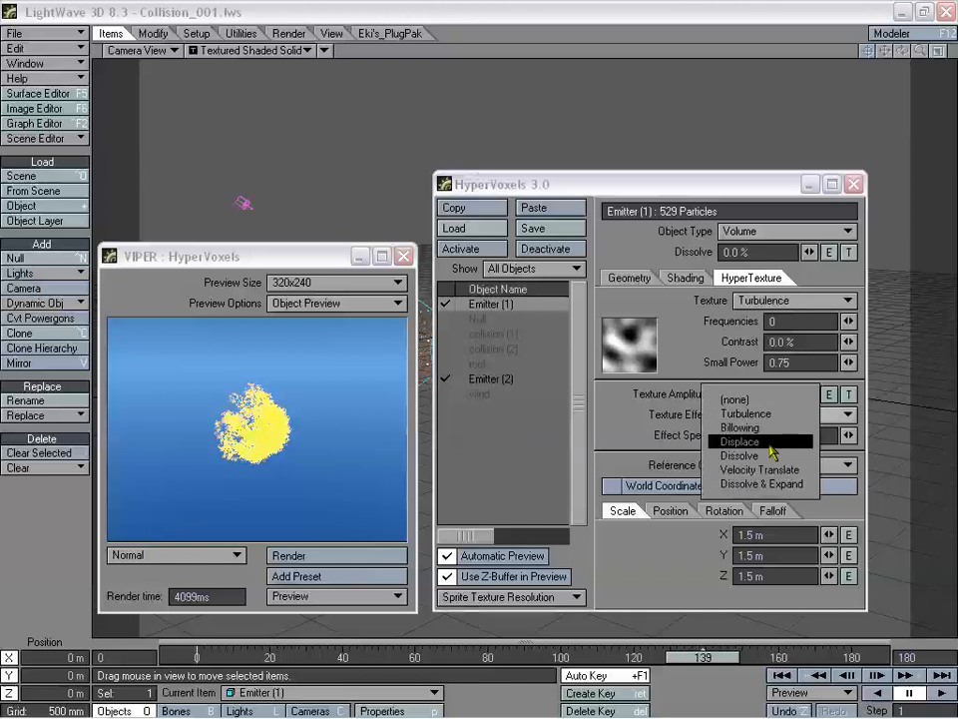
pyautogui.click(771, 455)
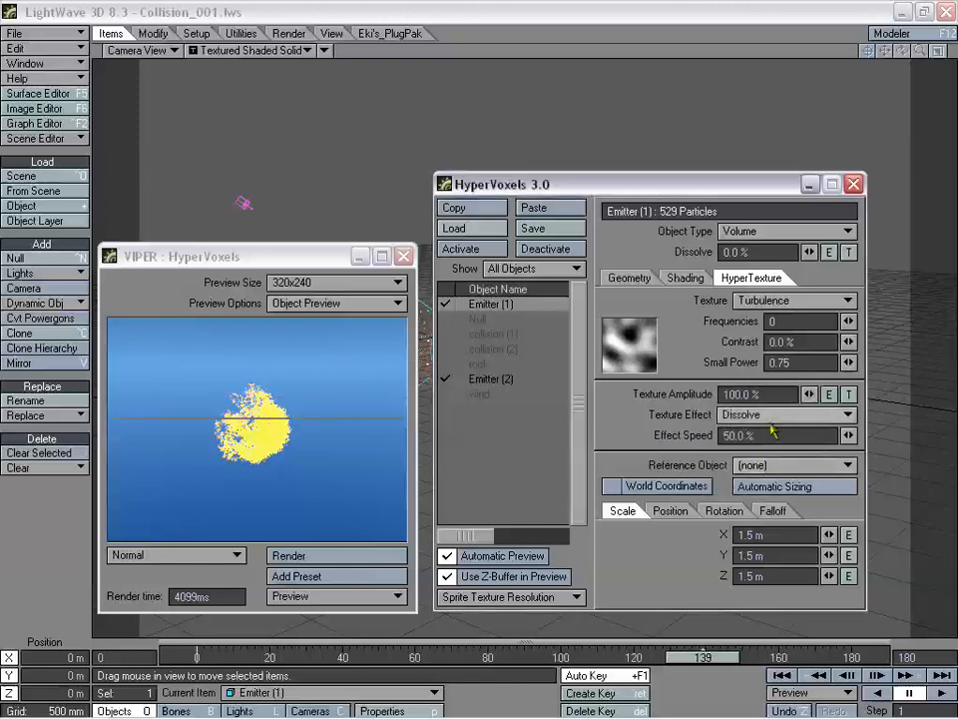
pyautogui.click(781, 414)
pyautogui.click(749, 386)
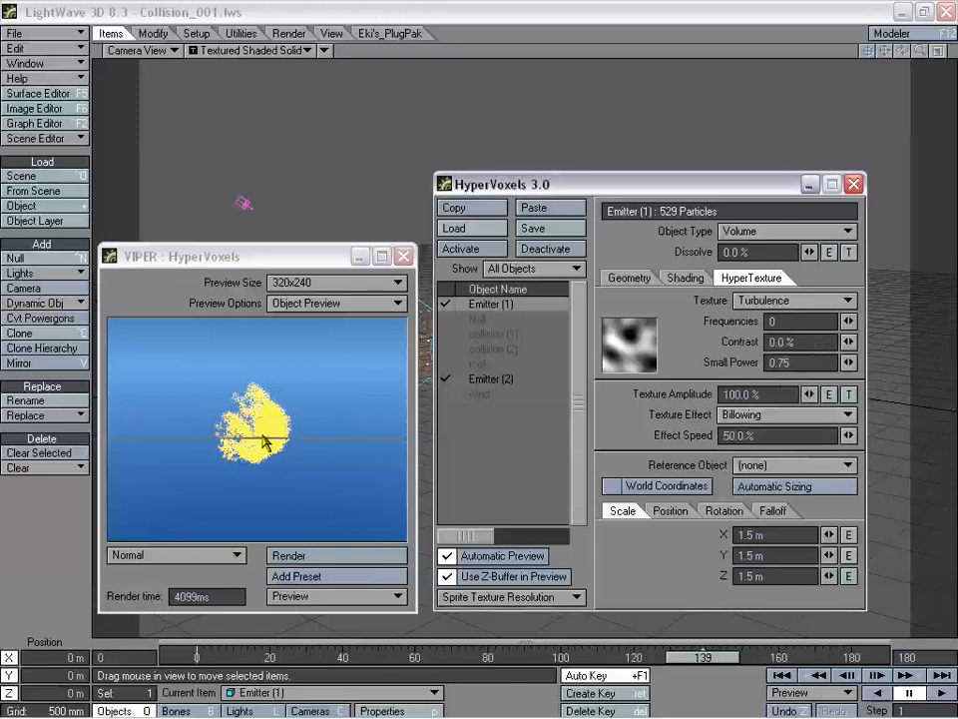
# - Briefly switch Emitter (1) to Sprite, keep its colour texture, then return it to Volume
pyautogui.click(630, 279)
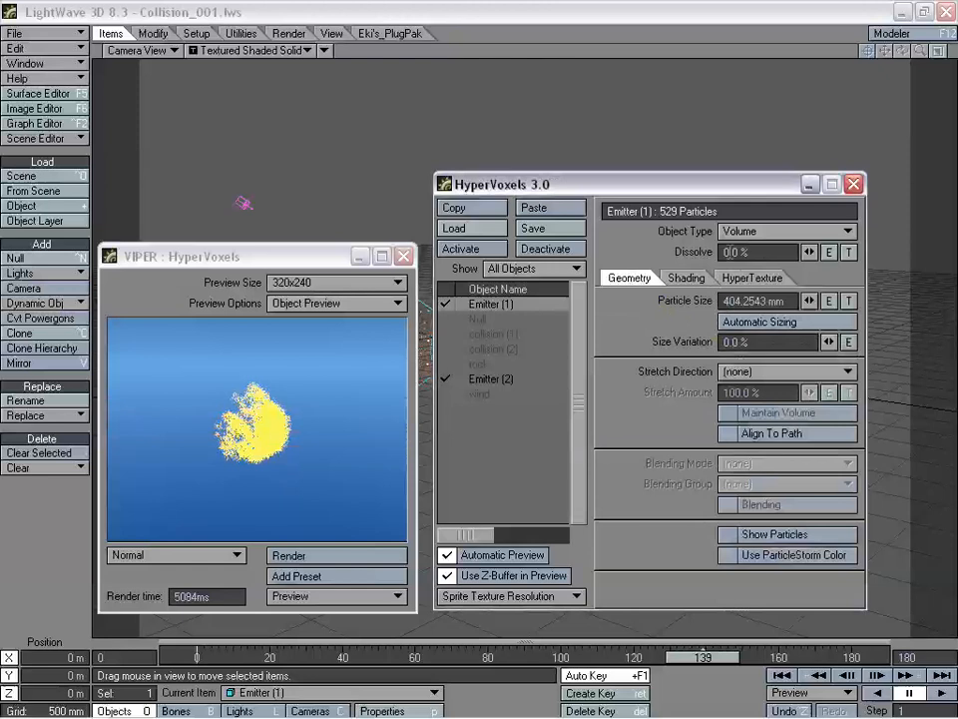
pyautogui.click(759, 230)
pyautogui.click(757, 247)
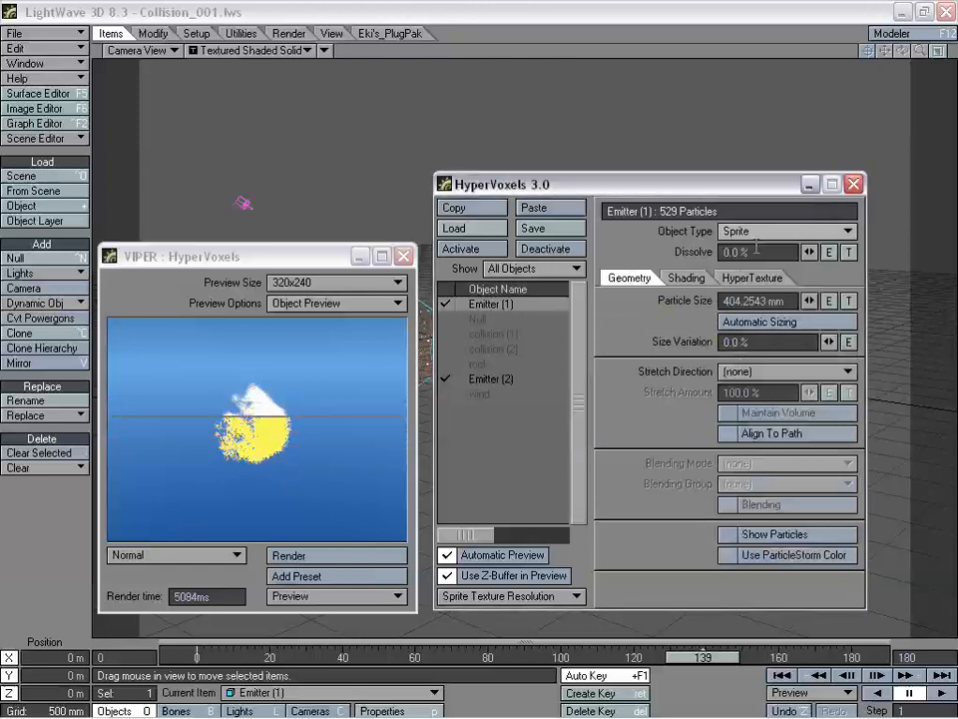
pyautogui.click(686, 278)
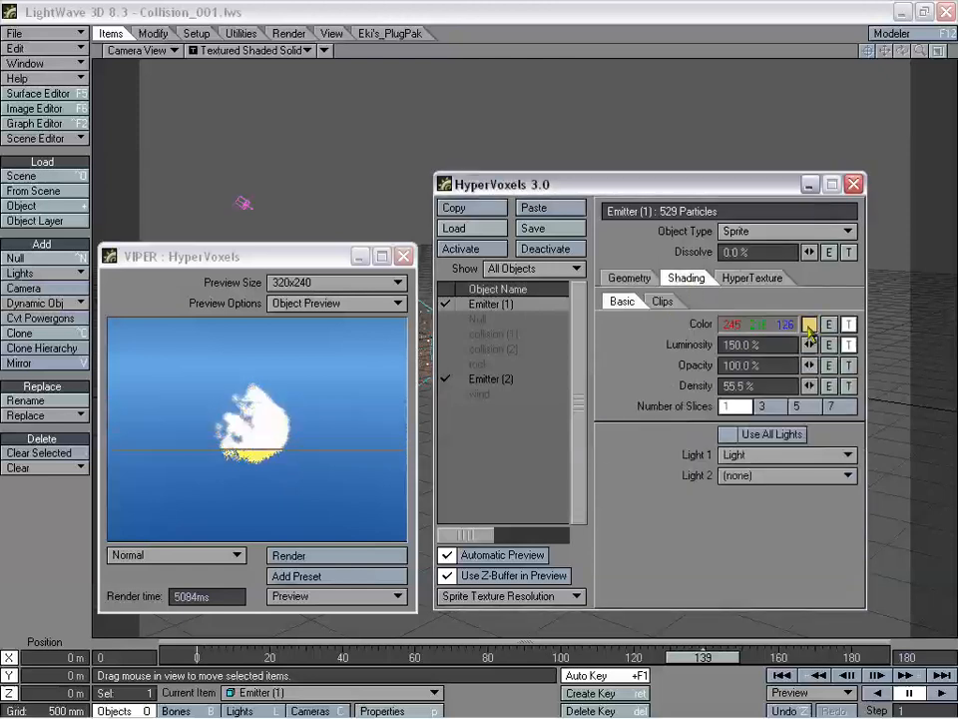
pyautogui.click(849, 324)
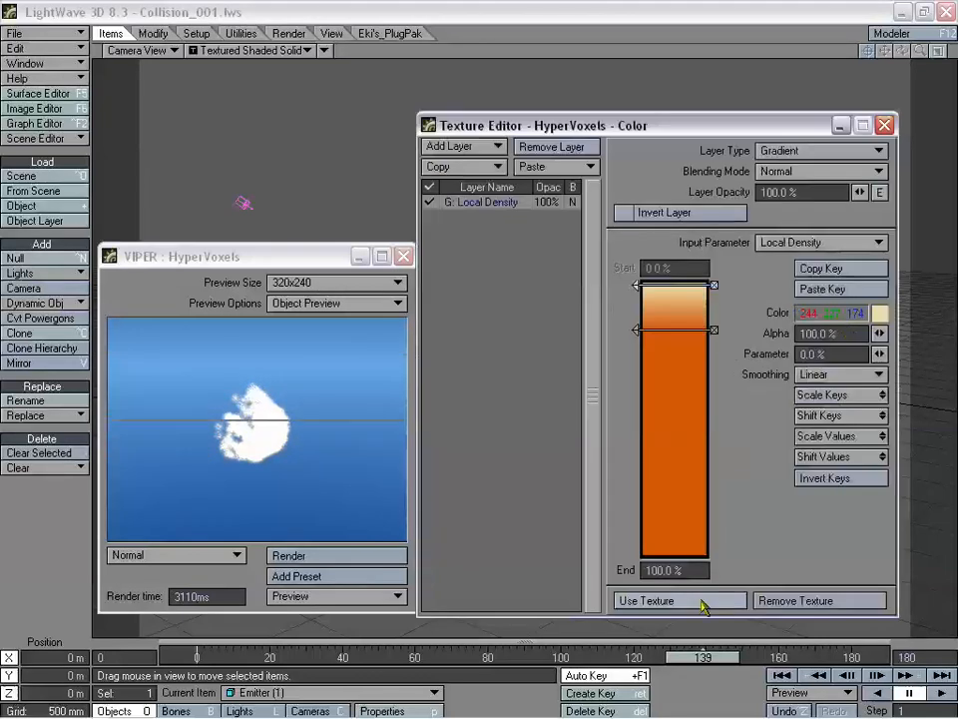
pyautogui.click(699, 601)
pyautogui.click(761, 231)
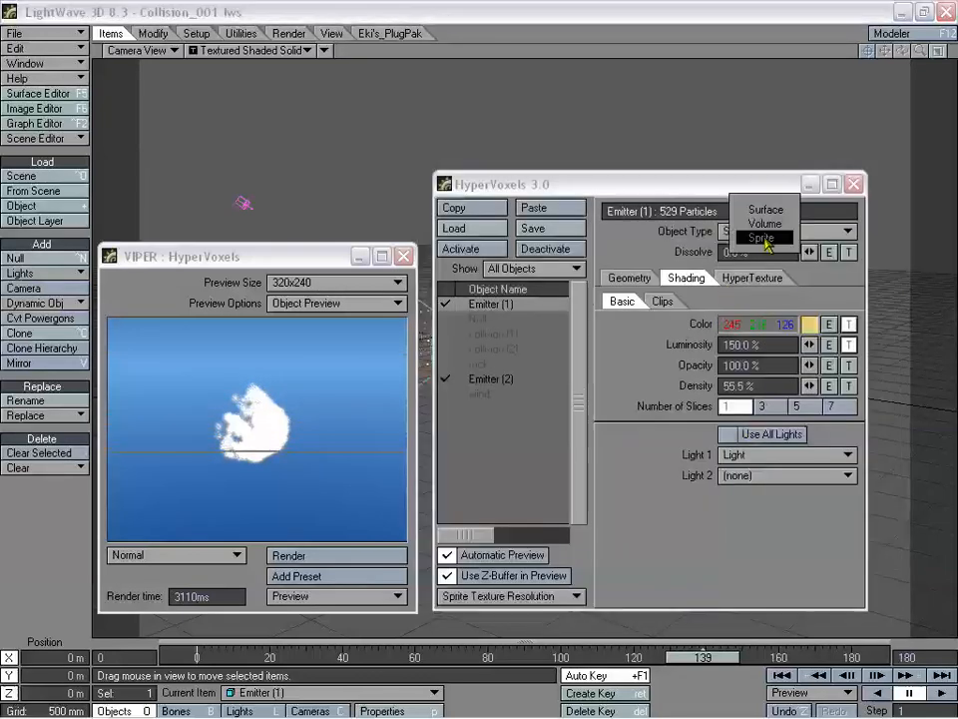
pyautogui.click(762, 264)
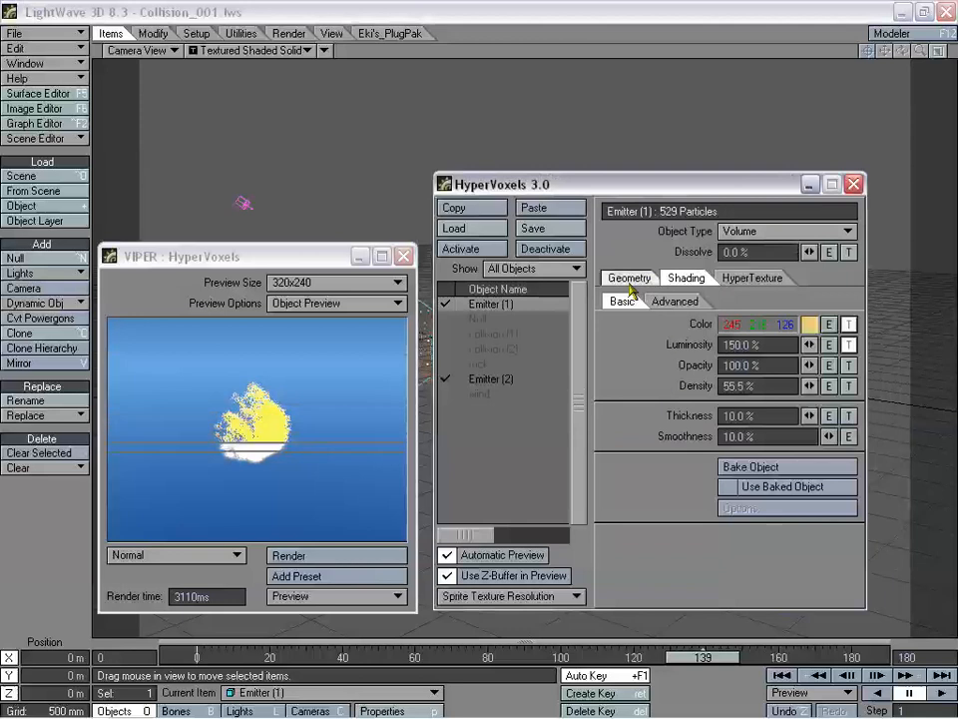
pyautogui.press('F8')
# - Try Fire&Smoke presets including Fireball_2 on Emitter (1), keeping its particle size
pyautogui.doubleClick(676, 270)
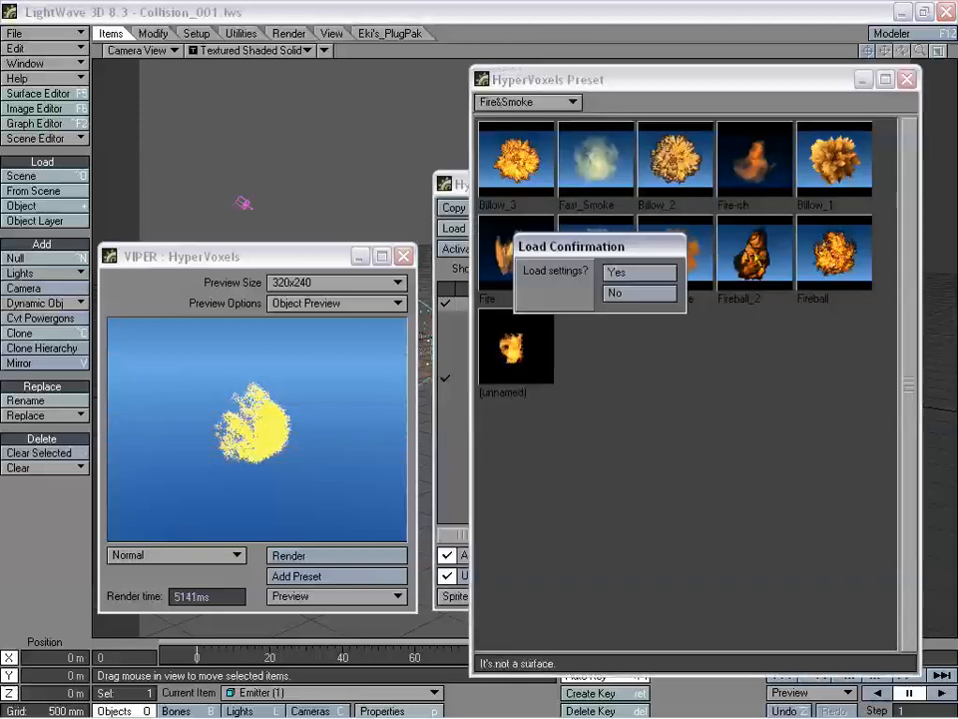
pyautogui.click(617, 274)
pyautogui.click(721, 274)
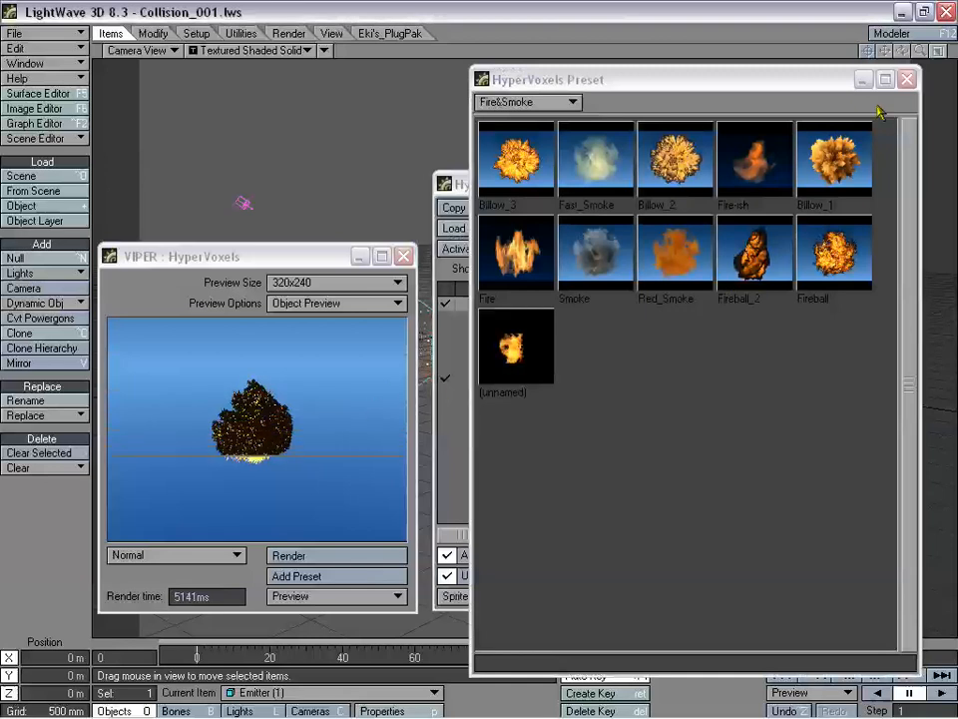
pyautogui.doubleClick(750, 282)
pyautogui.click(627, 275)
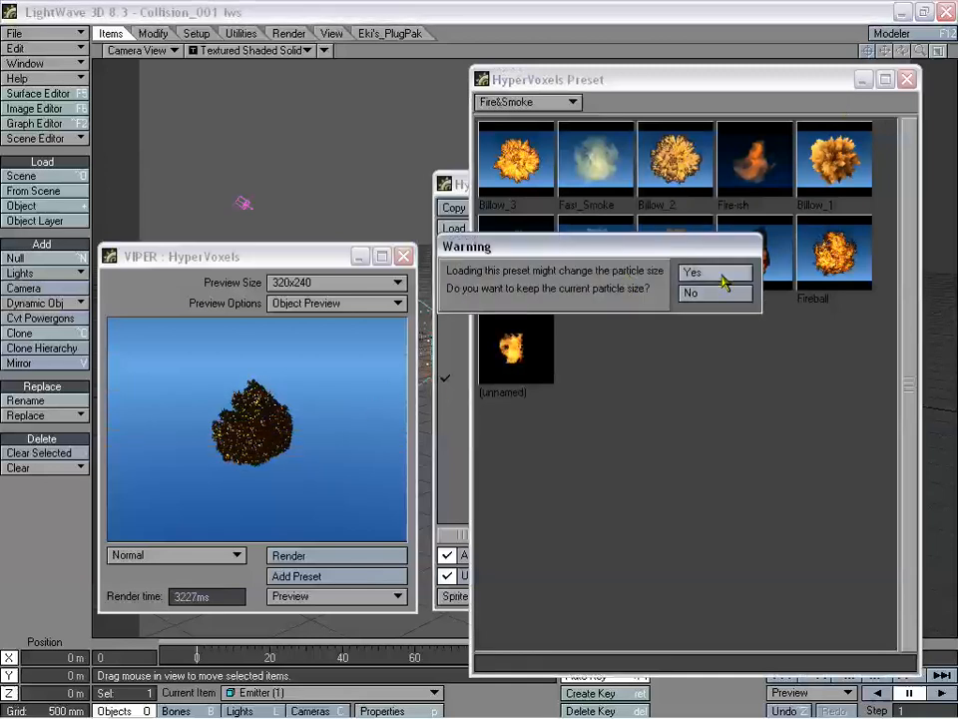
pyautogui.click(723, 277)
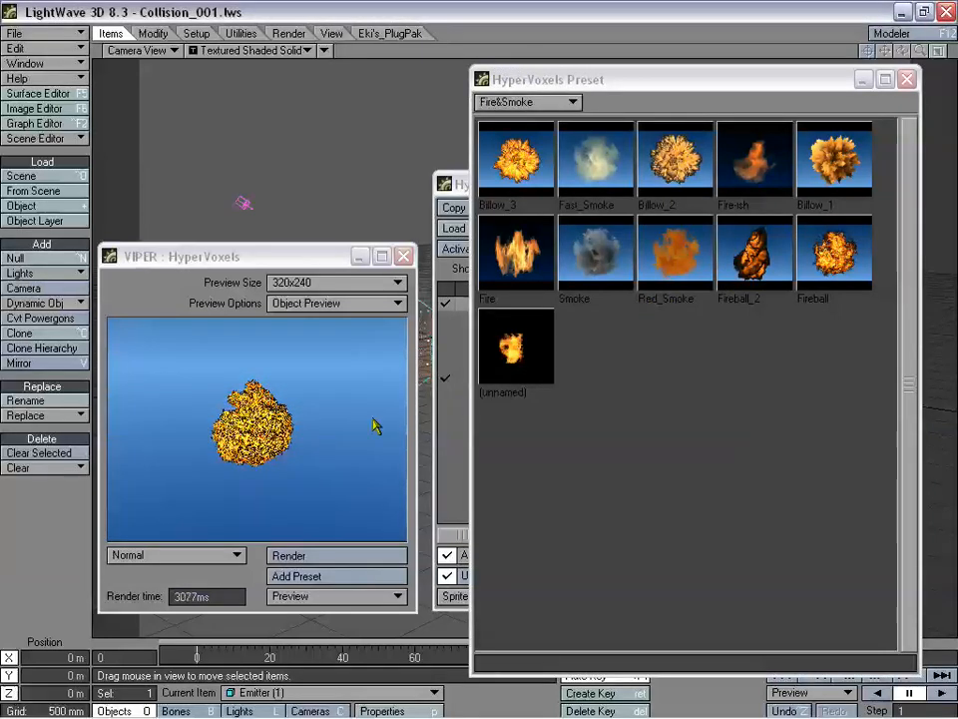
pyautogui.click(906, 79)
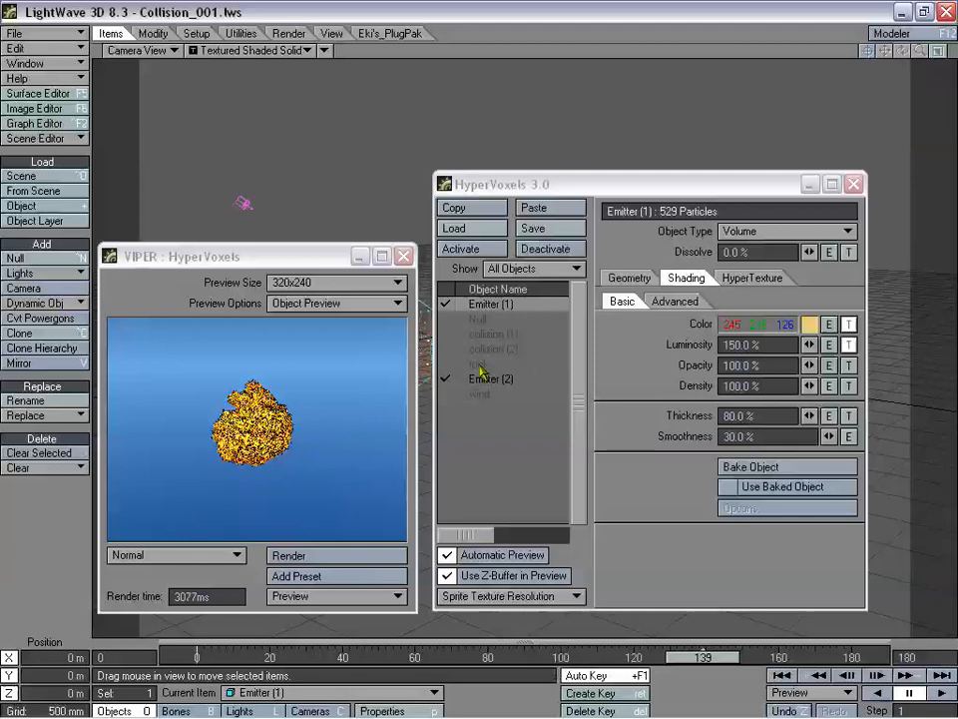
# - Review the hypertexture settings and keep Emitter (1)'s Object Type as Volume
pyautogui.click(751, 278)
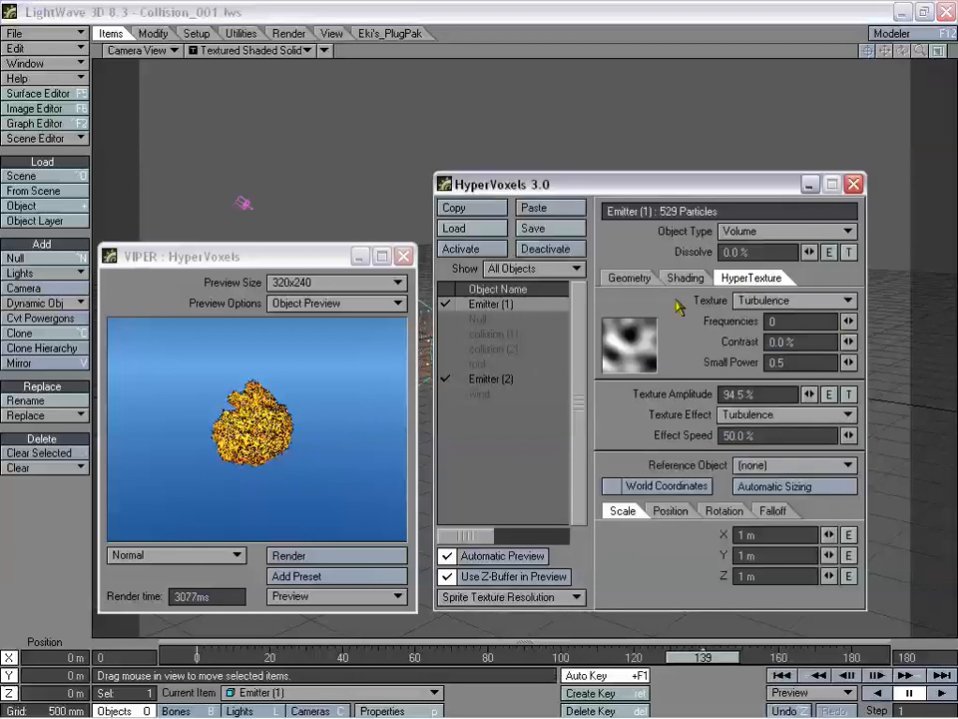
pyautogui.click(630, 277)
pyautogui.click(753, 235)
pyautogui.click(753, 240)
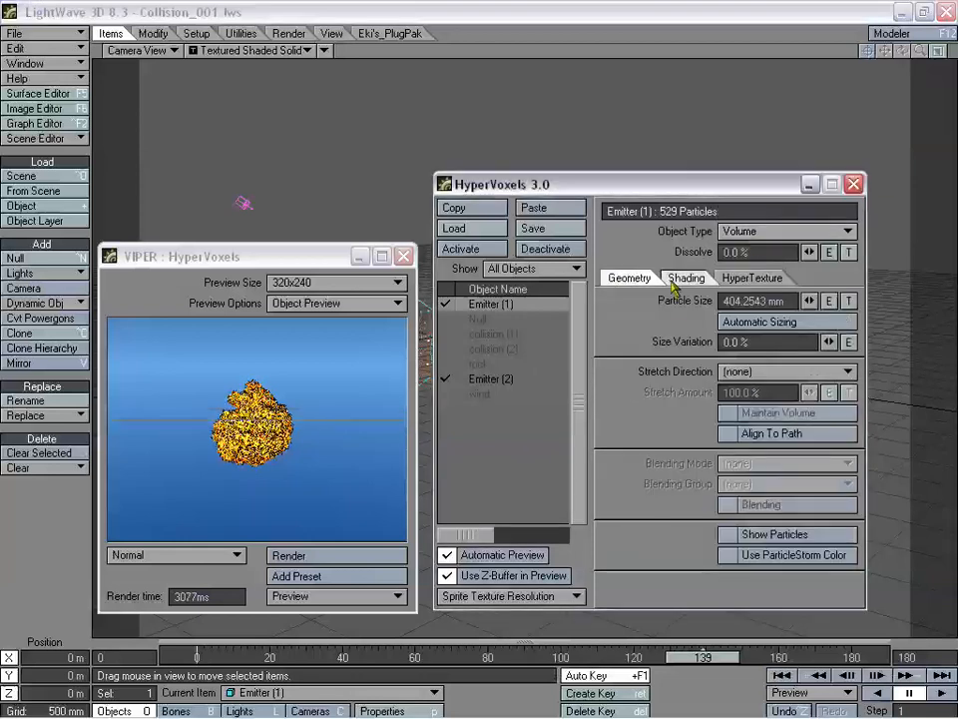
# - Load the unnamed fire preset, keeping particle size, and open the Particle Size envelope graph
pyautogui.press('F8')
pyautogui.doubleClick(515, 372)
pyautogui.click(631, 276)
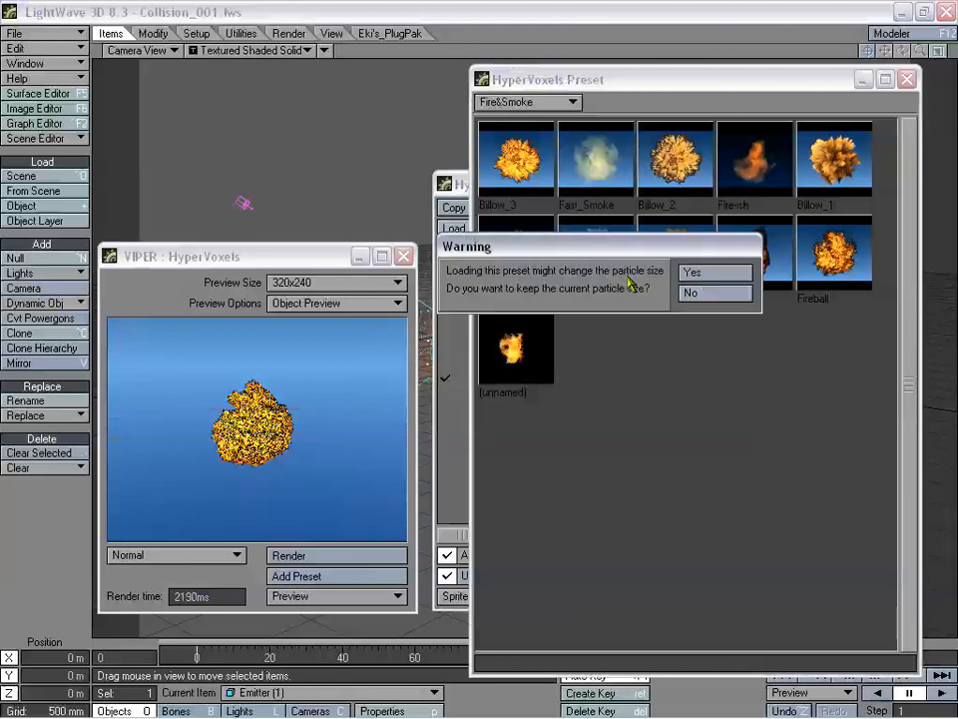
pyautogui.click(706, 273)
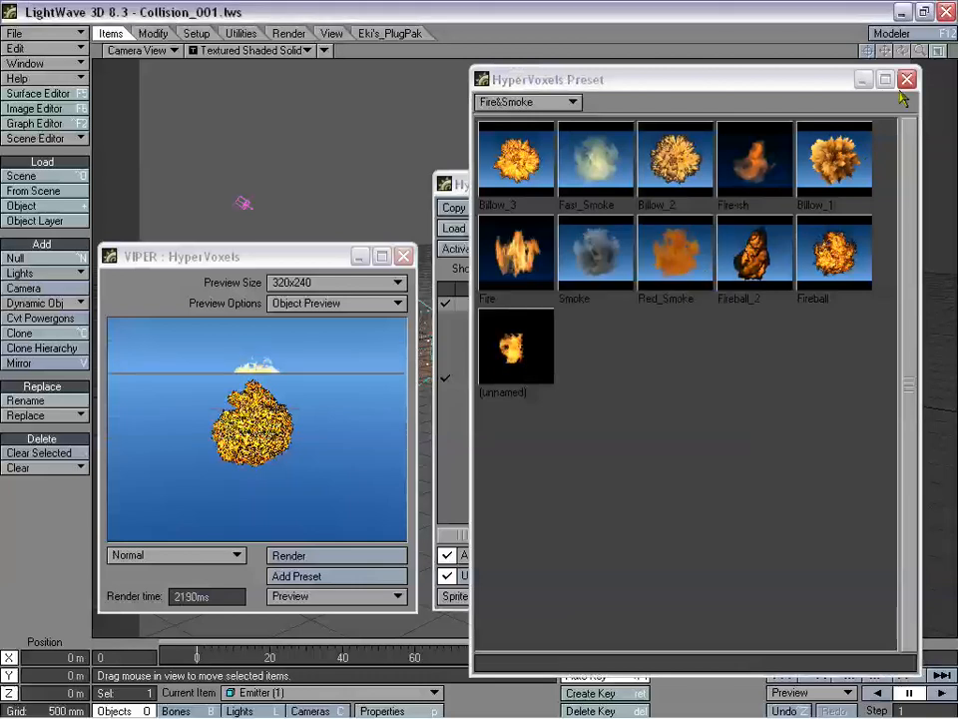
pyautogui.click(907, 79)
pyautogui.click(833, 303)
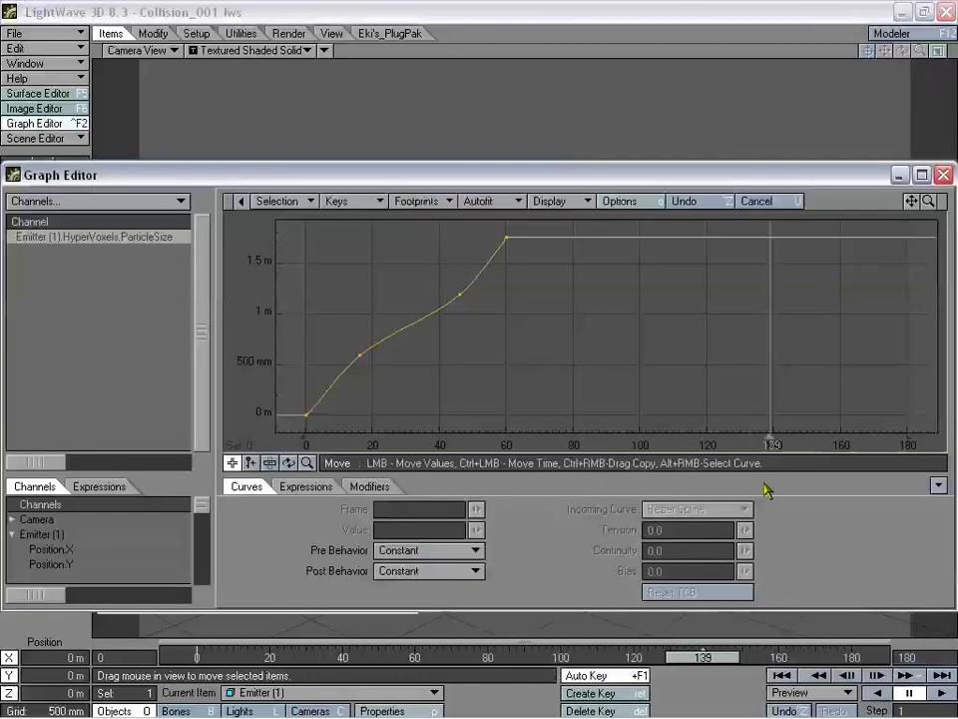
# - Close the Graph Editor, set Emitter (1)'s particle size to 249.2543 mm, and view Advanced shading
pyautogui.click(944, 174)
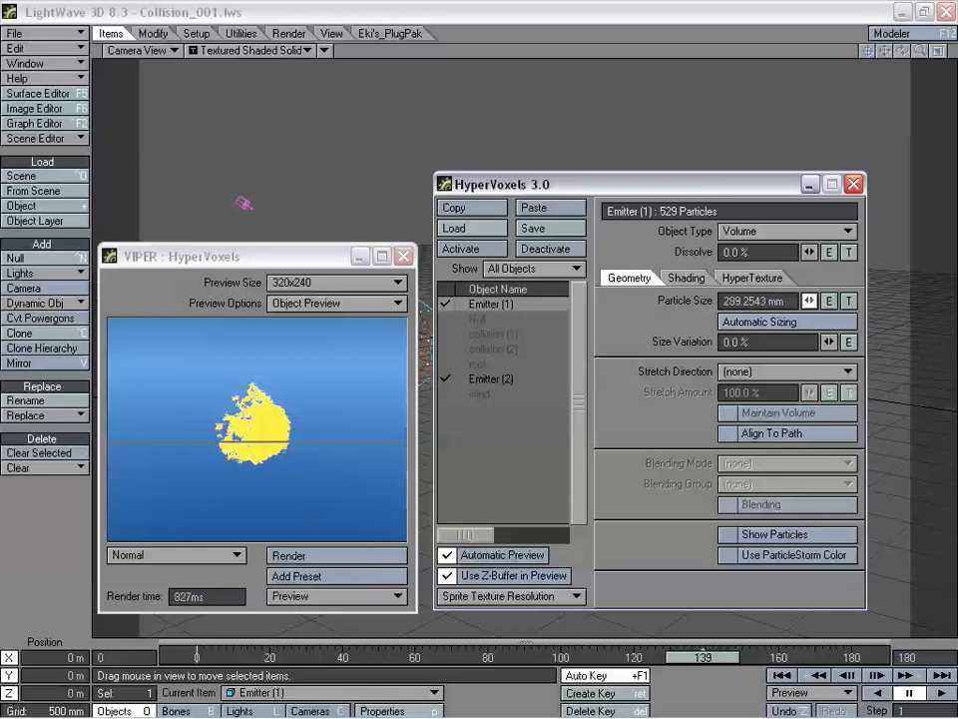
pyautogui.moveTo(811, 302); pyautogui.dragTo(807, 302)
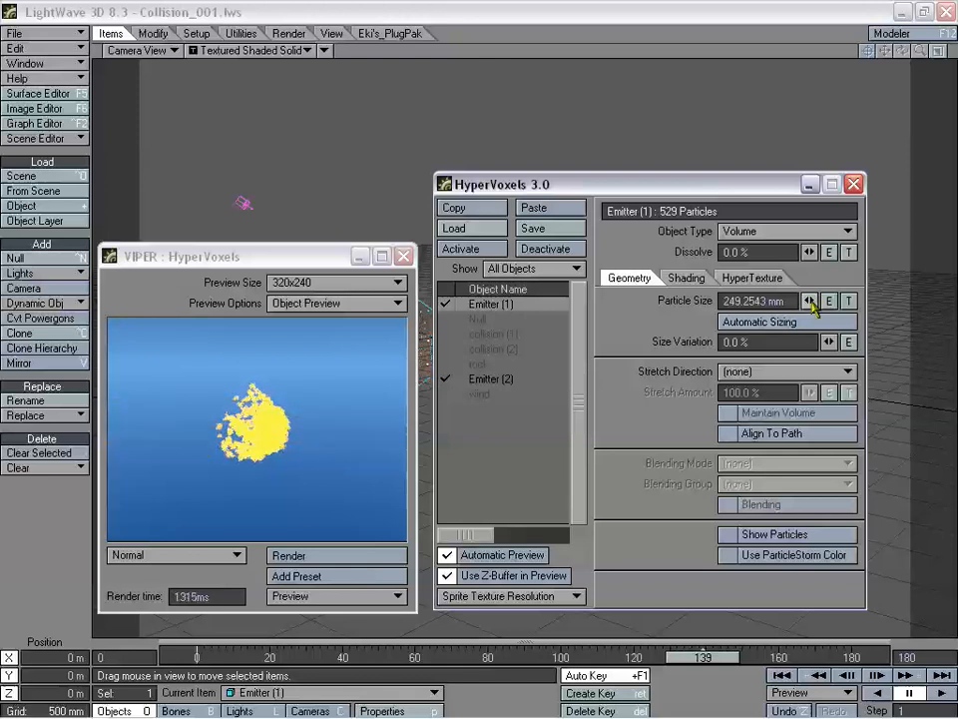
pyautogui.click(686, 277)
pyautogui.click(675, 301)
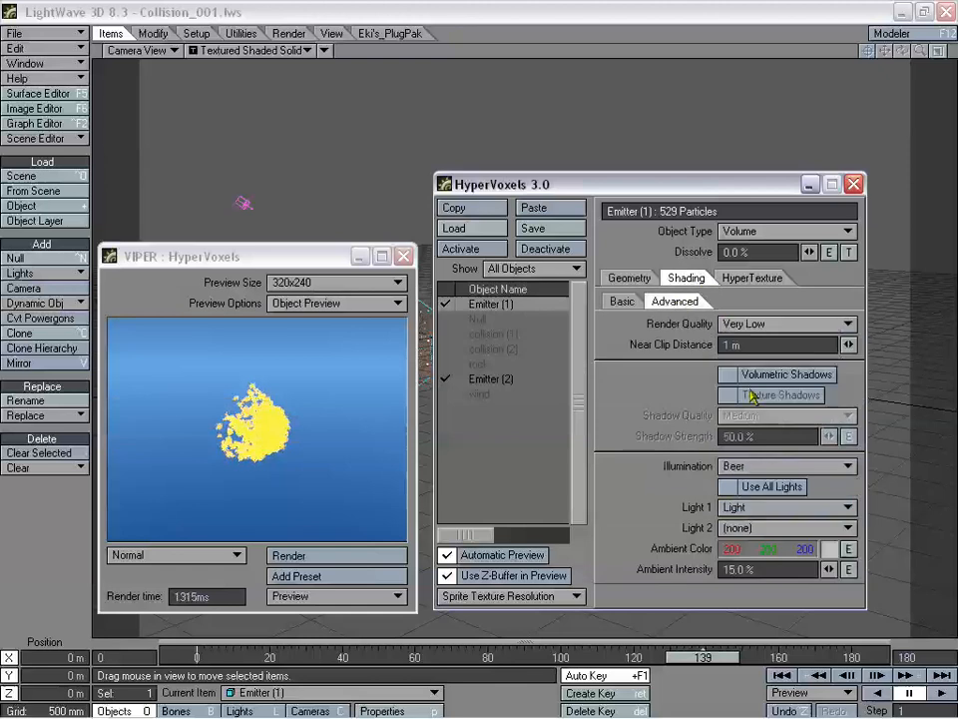
# - Leave volumetric shadows off, set render quality to Medium, and try Rayleigh before settling on Beer illumination
pyautogui.click(750, 376)
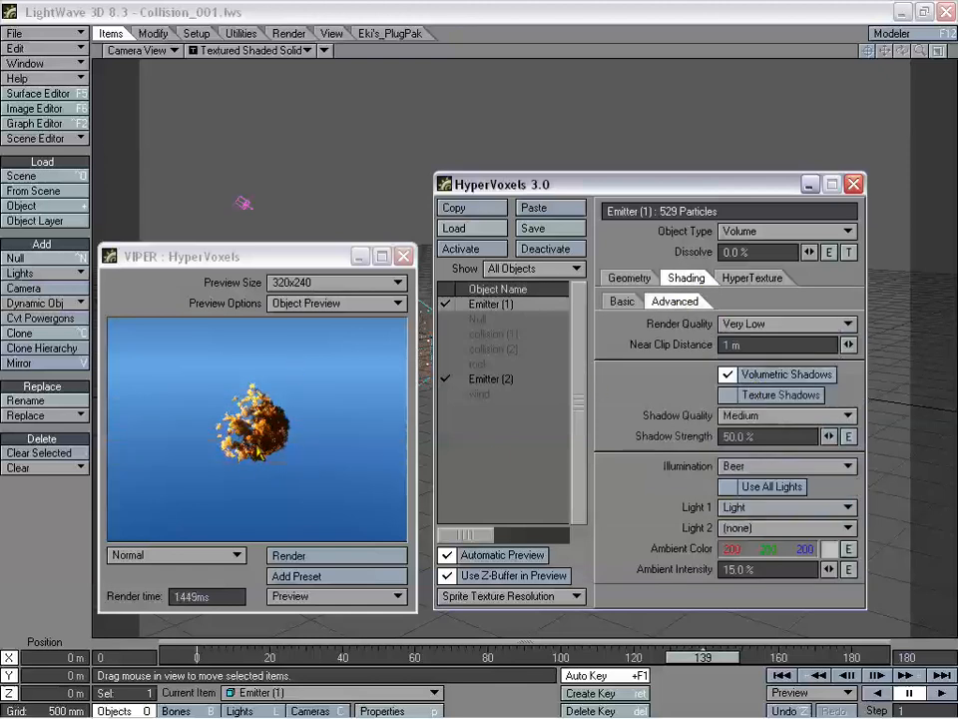
pyautogui.click(769, 379)
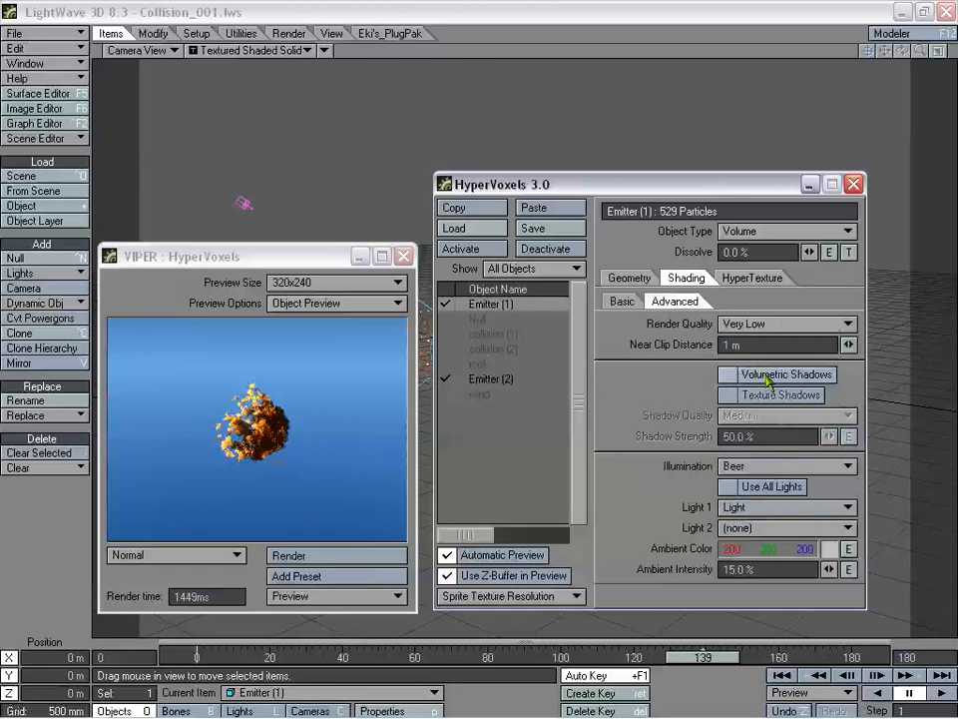
pyautogui.click(752, 326)
pyautogui.click(773, 356)
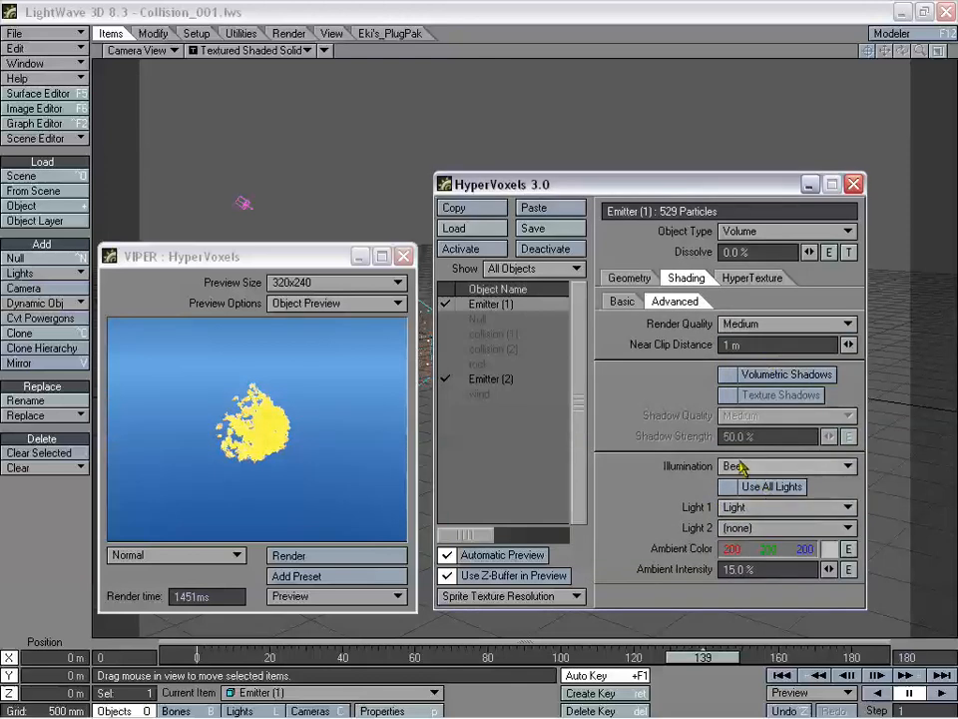
pyautogui.click(747, 465)
pyautogui.click(751, 450)
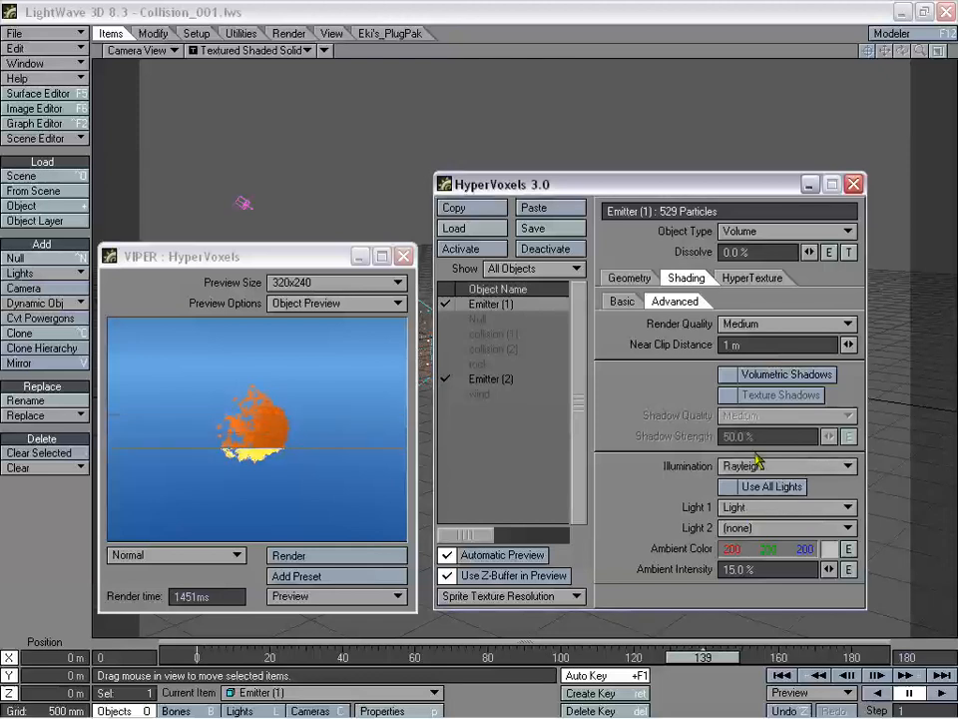
pyautogui.click(757, 465)
pyautogui.click(788, 480)
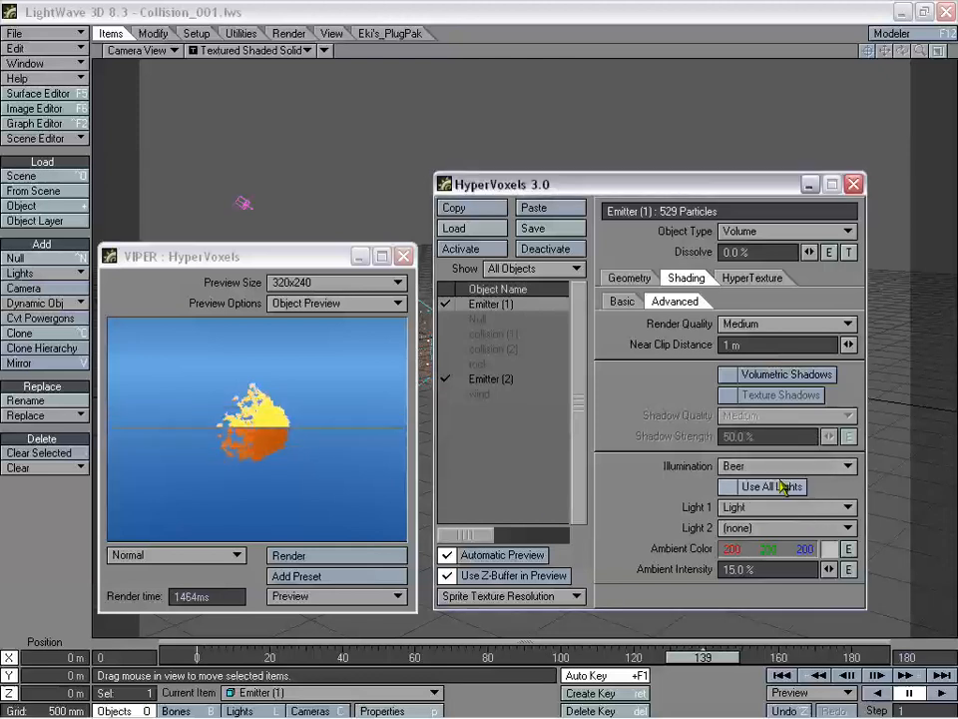
# - Confirm Beer as the illumination model and close the HyperVoxels settings
pyautogui.click(623, 300)
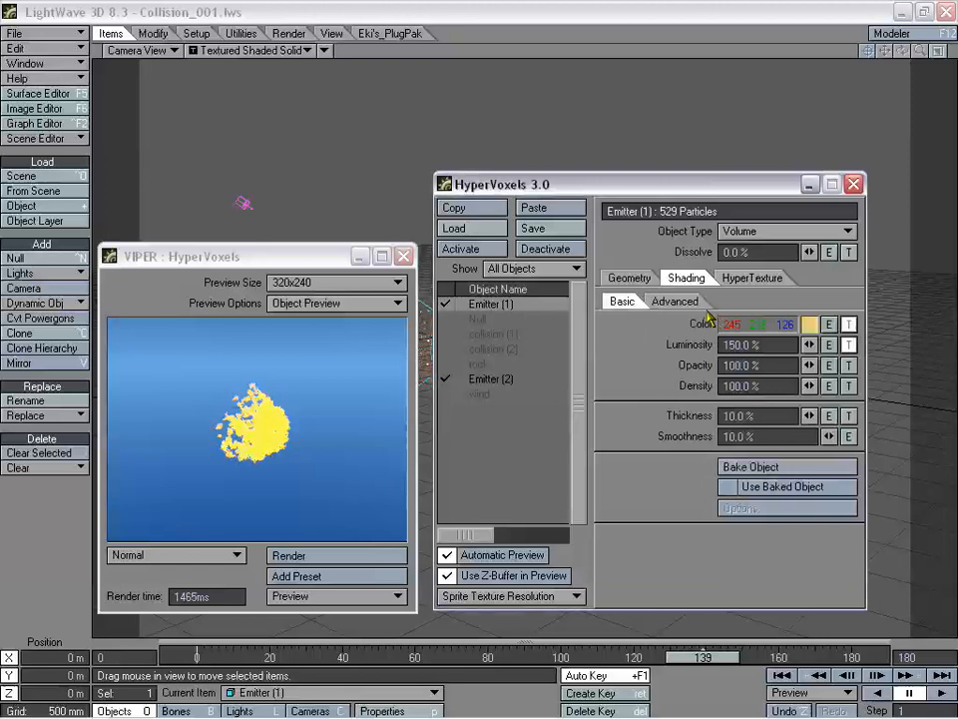
pyautogui.moveTo(589, 185); pyautogui.dragTo(932, 209)
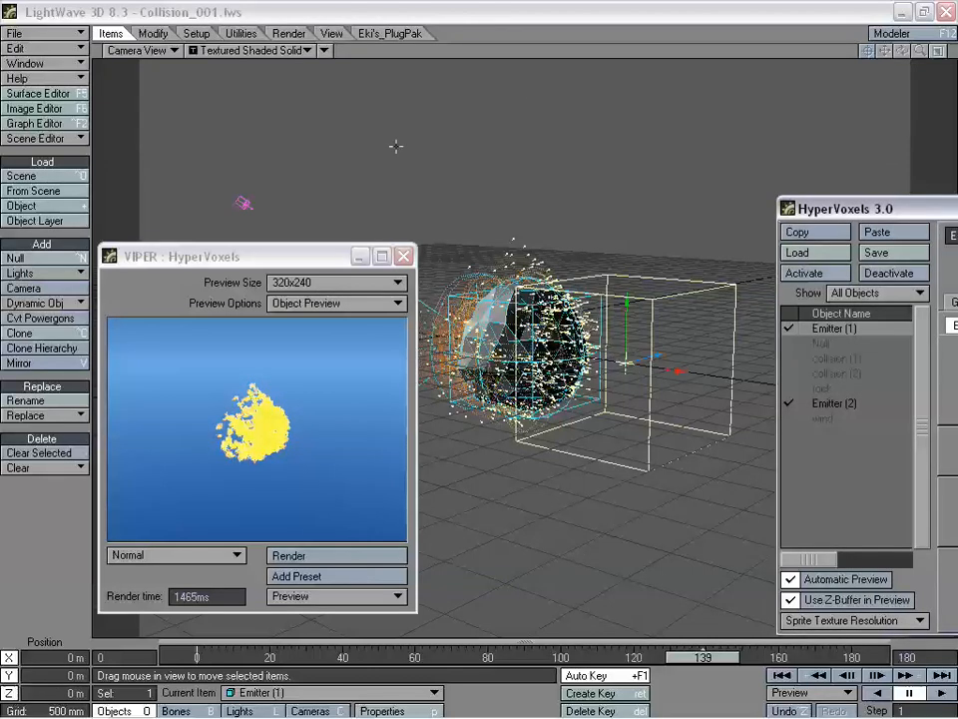
pyautogui.moveTo(844, 209); pyautogui.dragTo(535, 152)
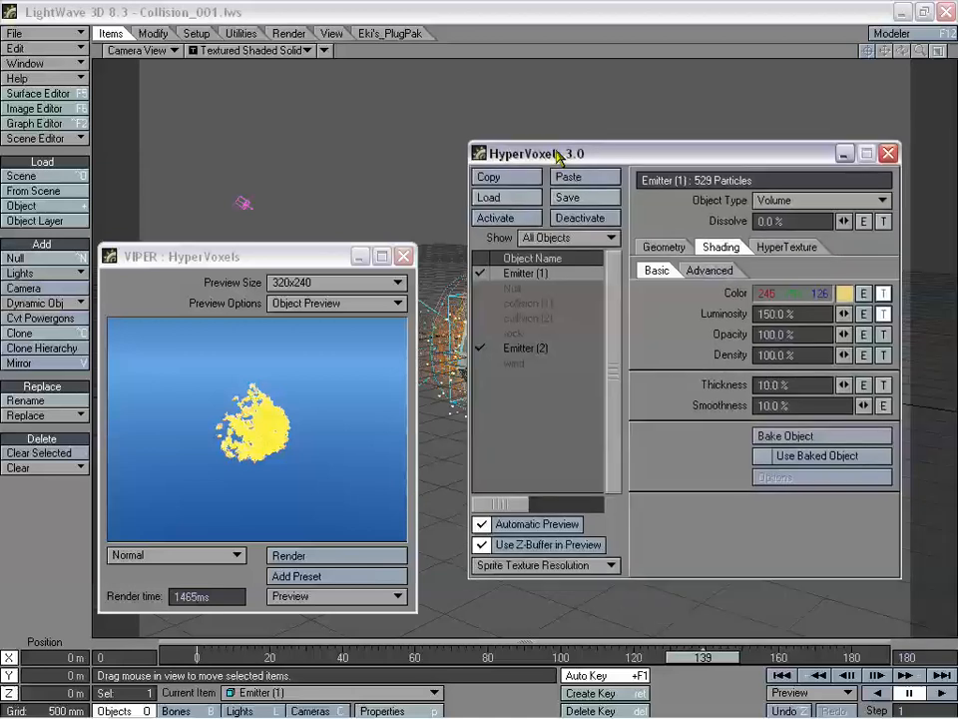
pyautogui.click(715, 274)
pyautogui.click(789, 437)
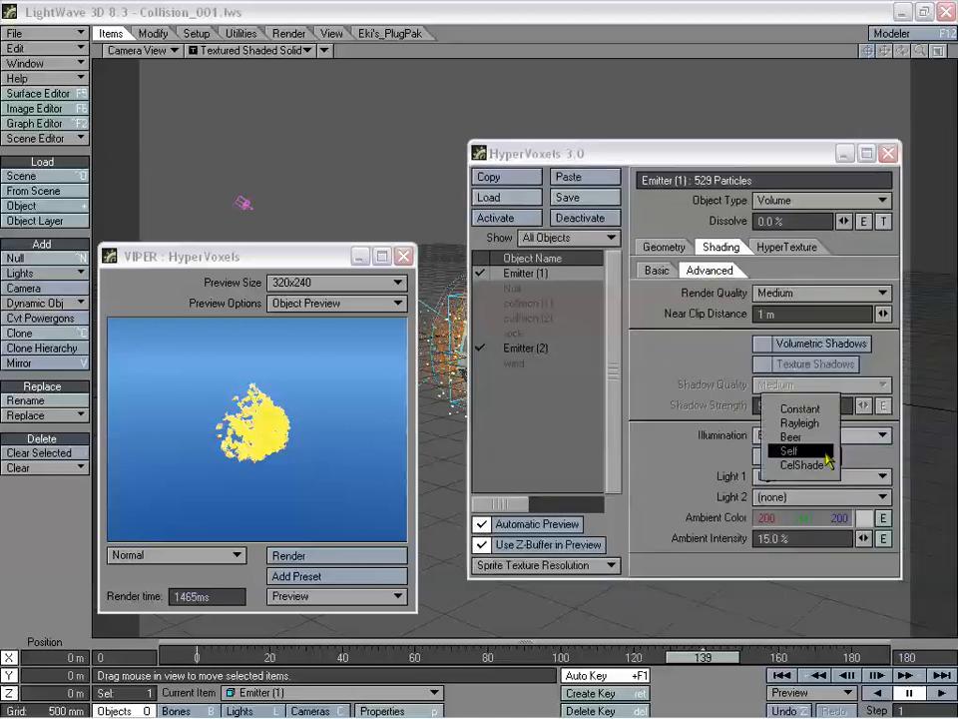
pyautogui.click(791, 436)
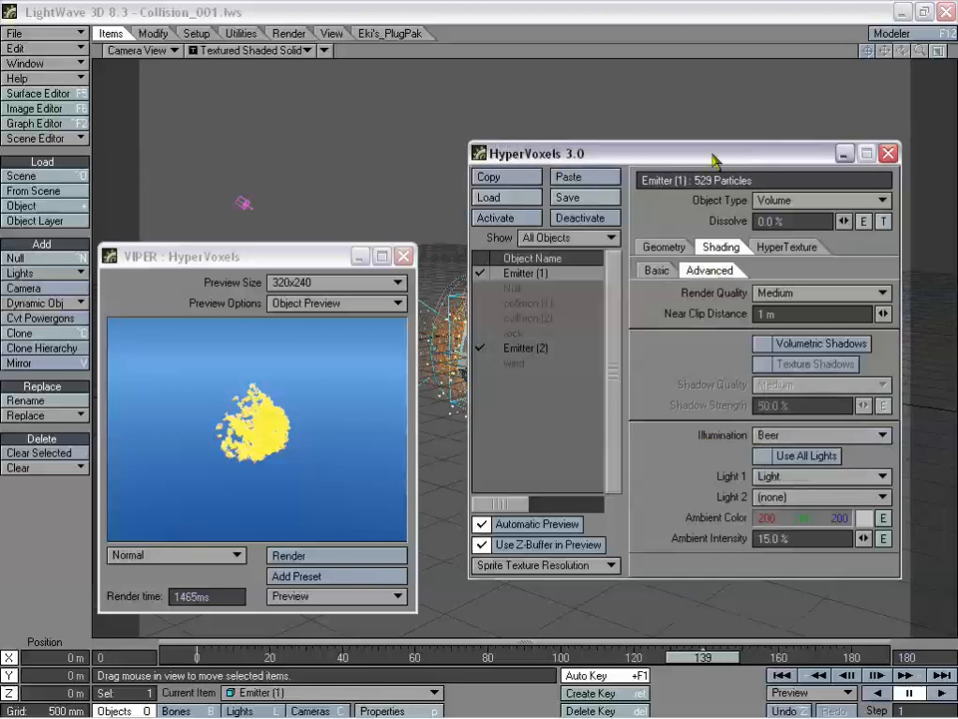
pyautogui.moveTo(713, 159); pyautogui.dragTo(660, 165)
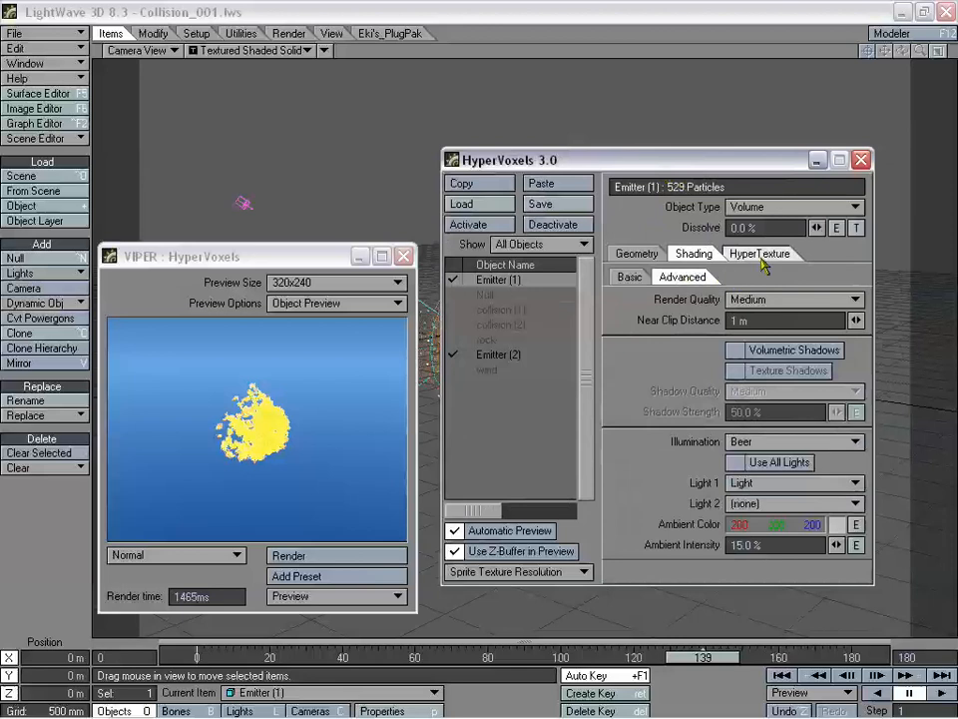
pyautogui.click(862, 159)
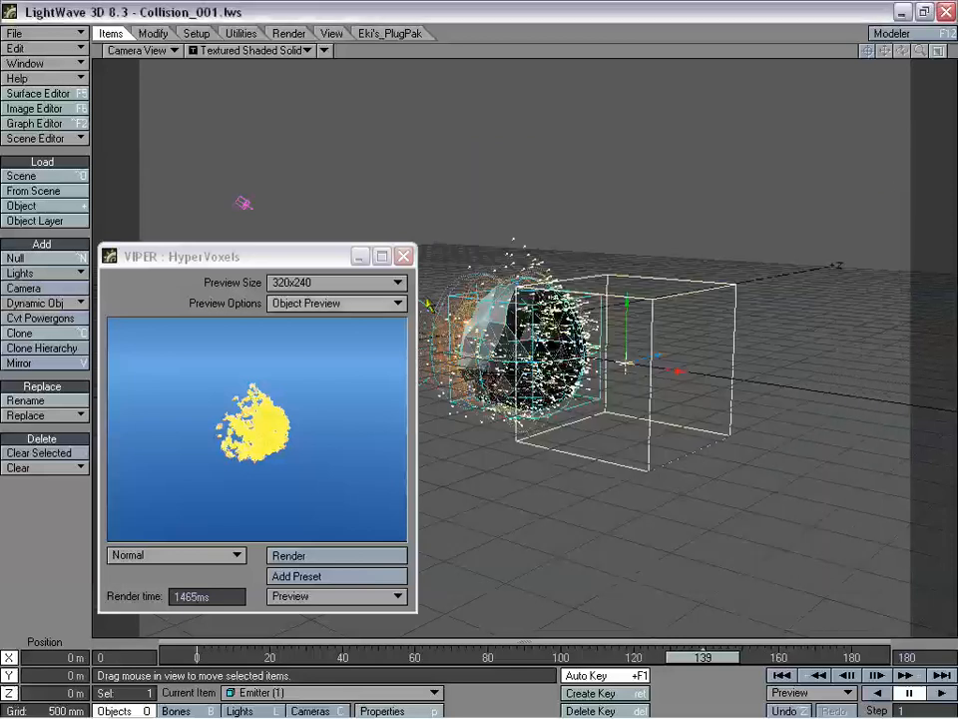
# - Close the render preview and switch the viewport to a Perspective view zoomed in on the rock
pyautogui.click(404, 256)
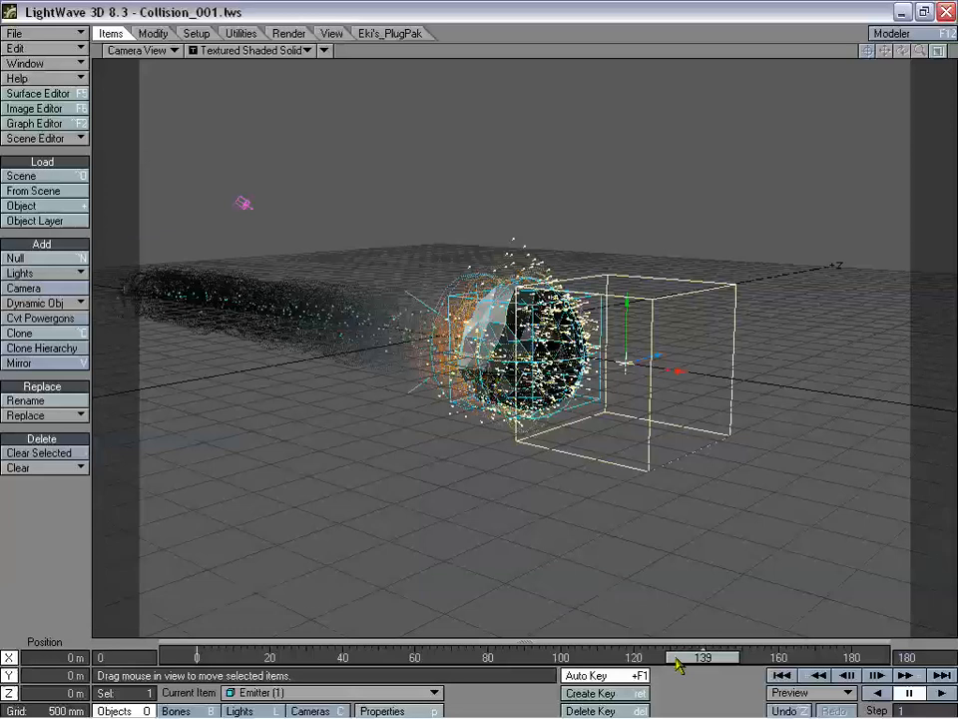
pyautogui.moveTo(679, 665); pyautogui.dragTo(717, 666)
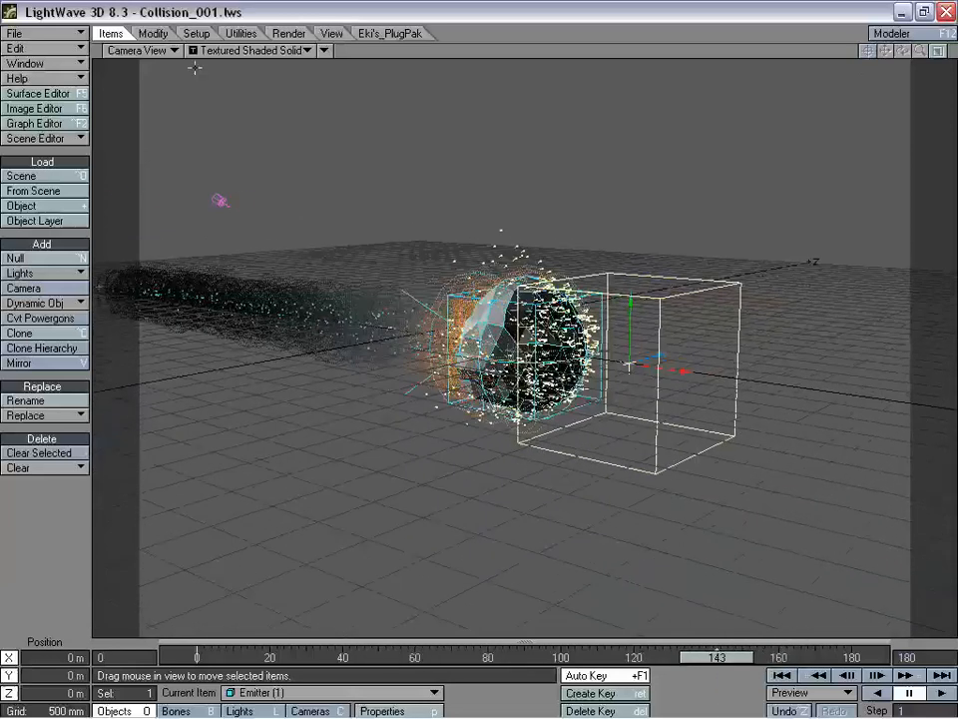
pyautogui.click(140, 50)
pyautogui.click(161, 113)
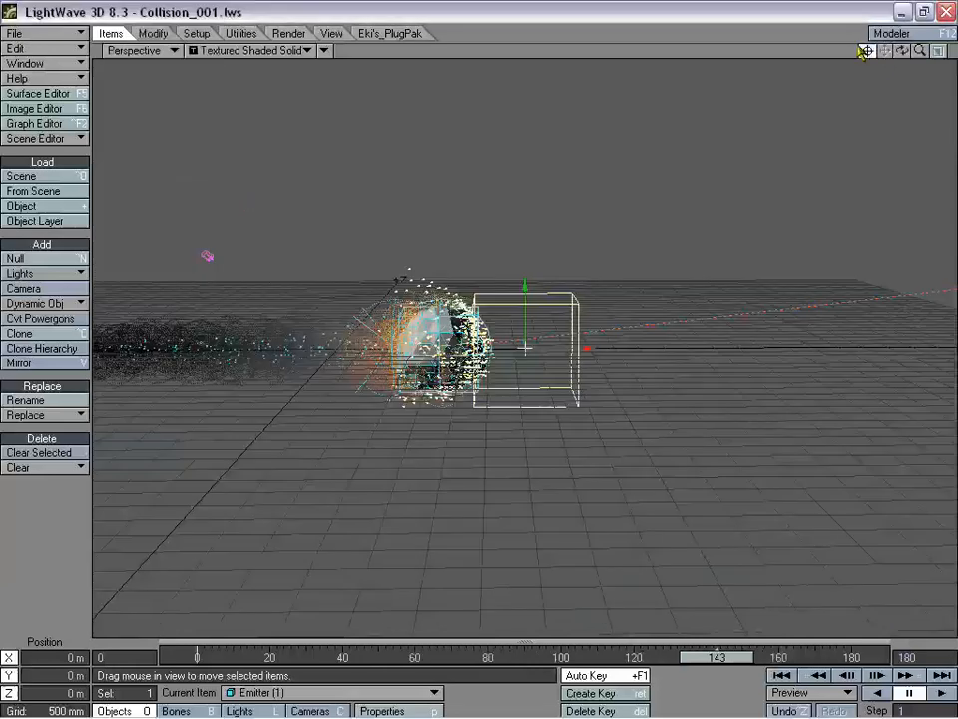
pyautogui.moveTo(921, 50)
pyautogui.mouseDown()
pyautogui.moveTo(953, 50)
pyautogui.moveTo(934, 50)
pyautogui.mouseUp()
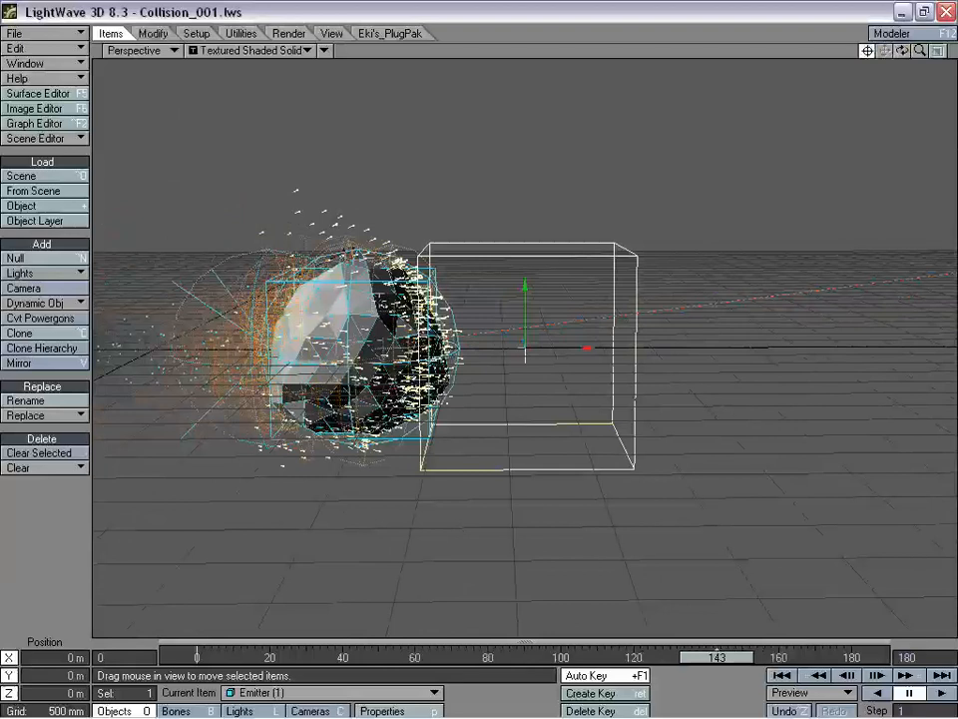
# - Tick Show Particles in Emitter (1)'s HyperVoxels Geometry tab, then close the HyperVoxels and Effects windows
pyautogui.hotkey('ctrl', 'F6')
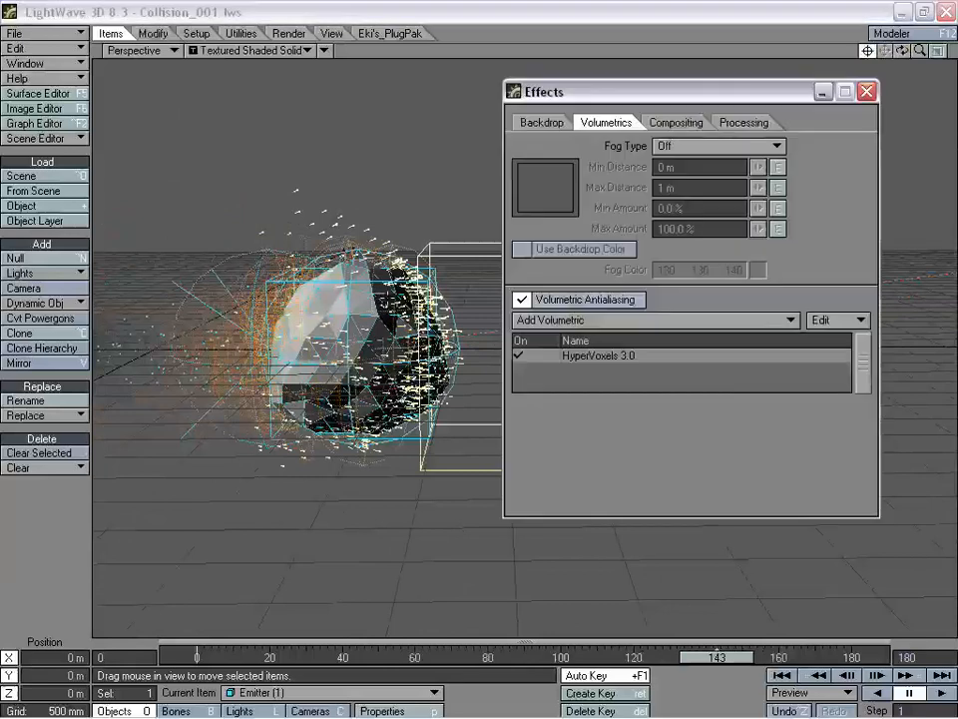
pyautogui.doubleClick(588, 358)
pyautogui.moveTo(599, 161); pyautogui.dragTo(653, 160)
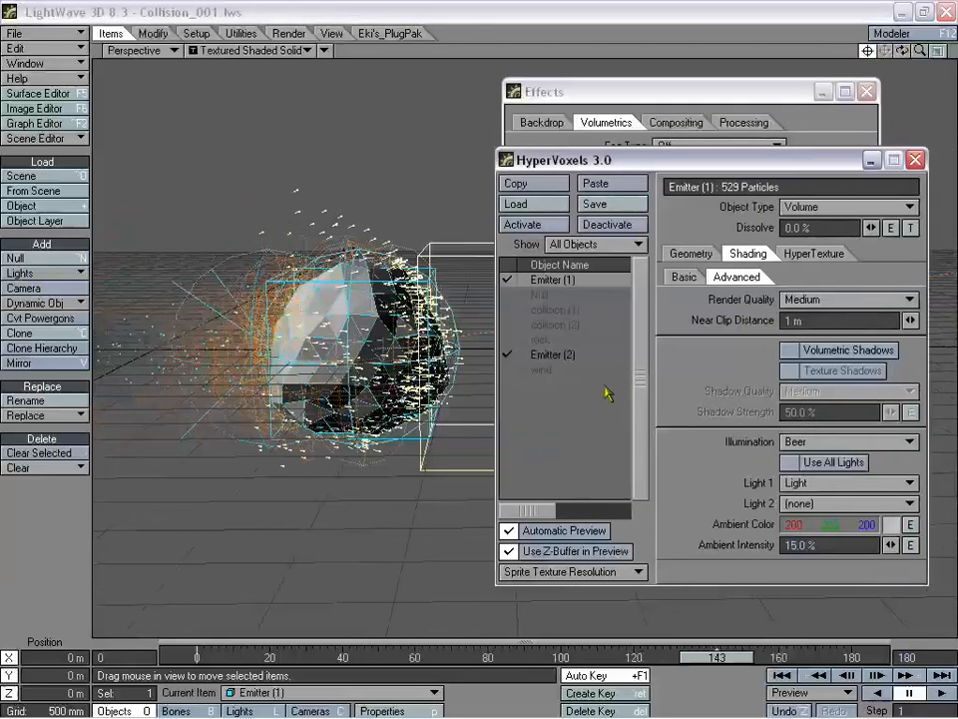
pyautogui.click(684, 277)
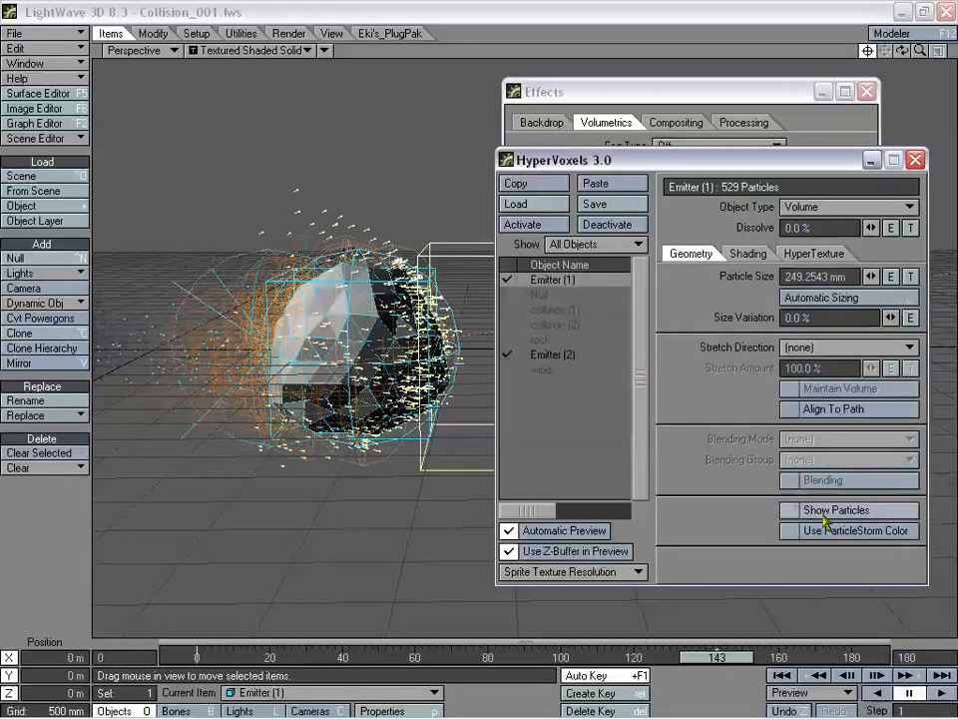
pyautogui.click(790, 510)
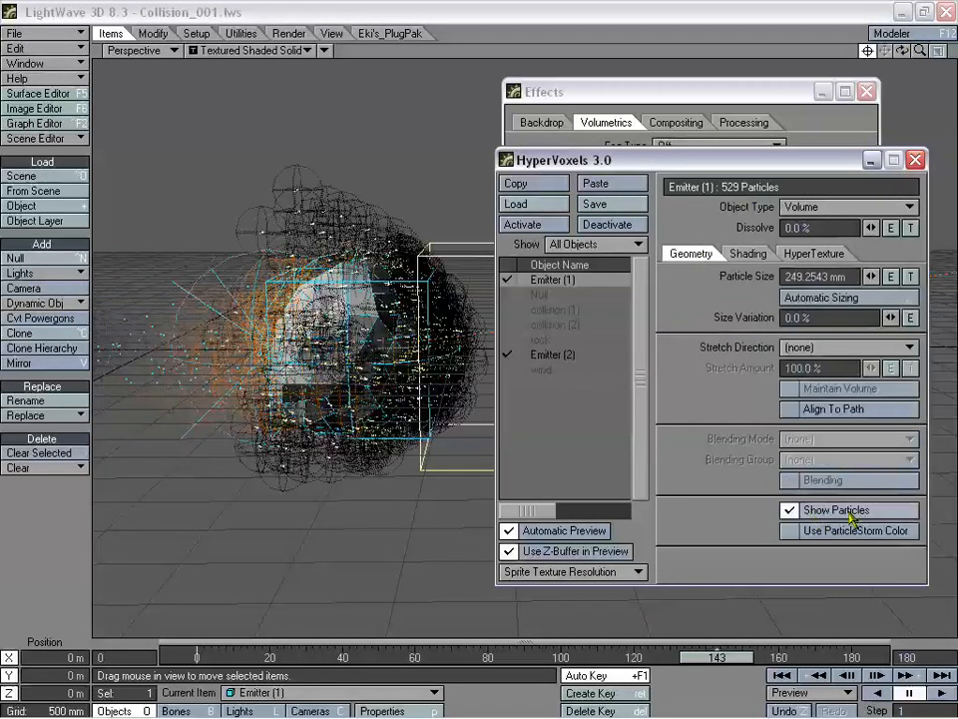
pyautogui.click(916, 161)
pyautogui.click(867, 90)
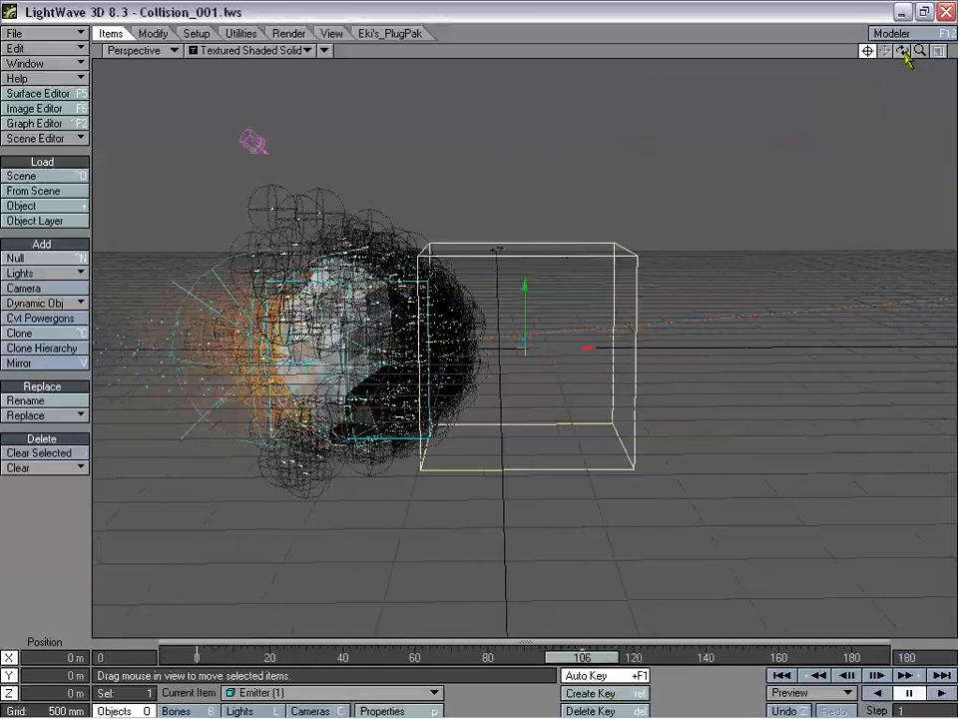
# - Switch the viewport to Camera View and make the Null the current item
pyautogui.moveTo(908, 58)
pyautogui.mouseDown()
pyautogui.moveTo(909, 40)
pyautogui.moveTo(879, 80)
pyautogui.moveTo(901, 59)
pyautogui.moveTo(908, 66)
pyautogui.moveTo(903, 60)
pyautogui.mouseUp()
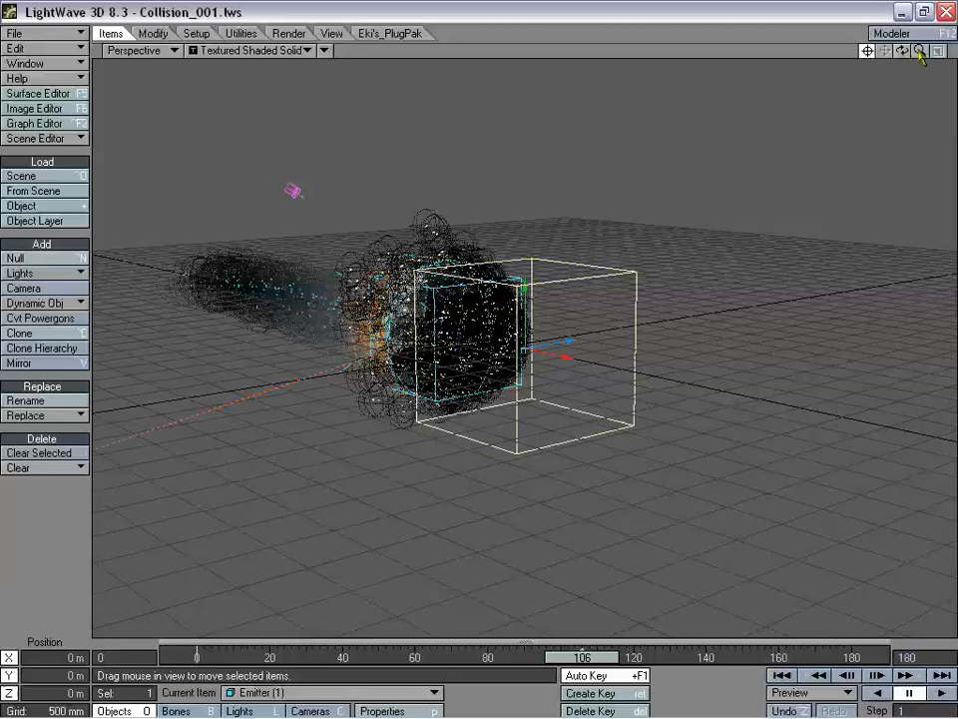
pyautogui.moveTo(920, 52)
pyautogui.mouseDown()
pyautogui.moveTo(911, 52)
pyautogui.moveTo(921, 52)
pyautogui.mouseUp()
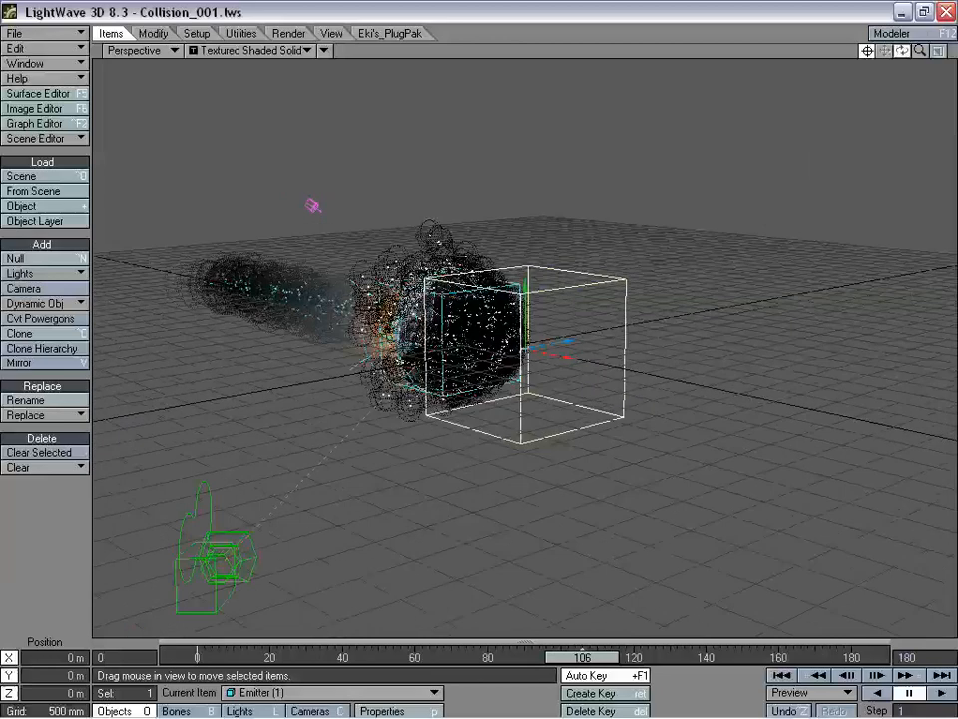
pyautogui.click(140, 50)
pyautogui.click(174, 79)
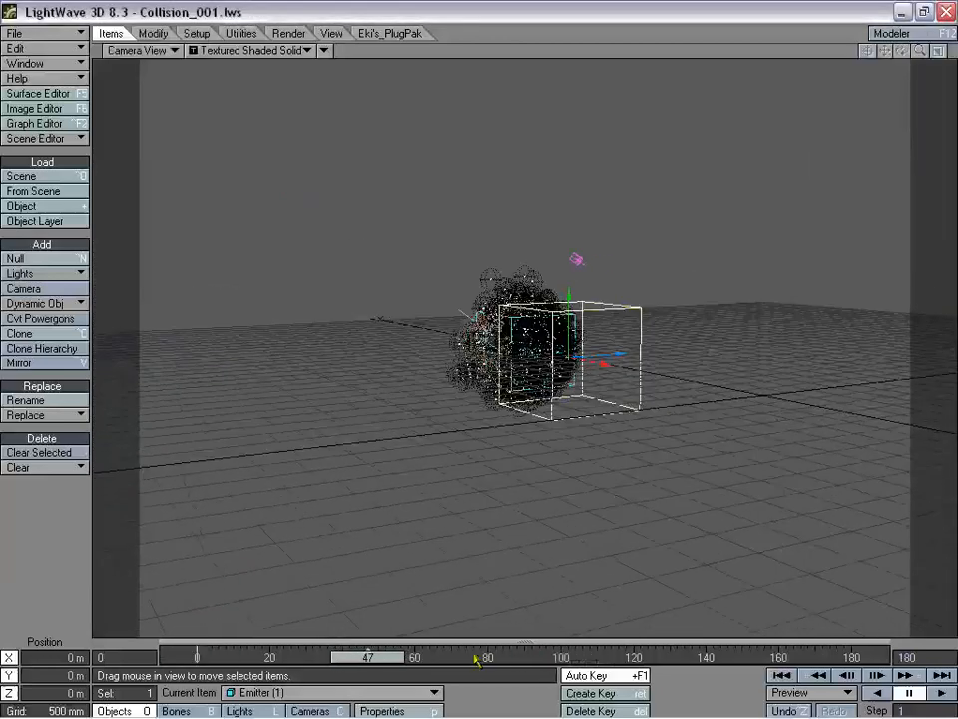
pyautogui.click(296, 691)
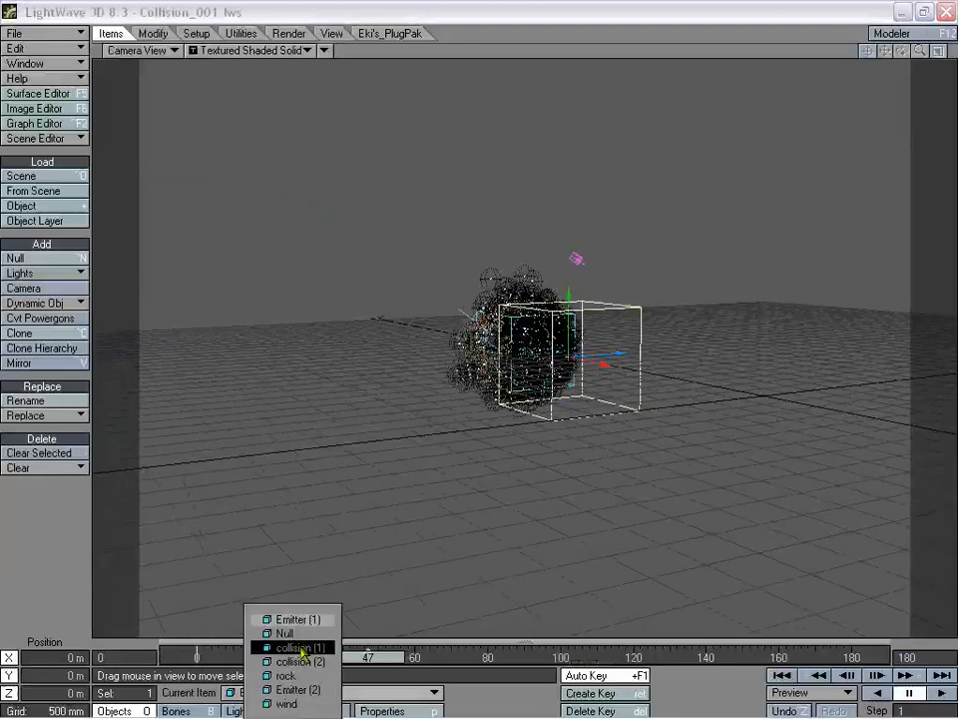
pyautogui.click(303, 647)
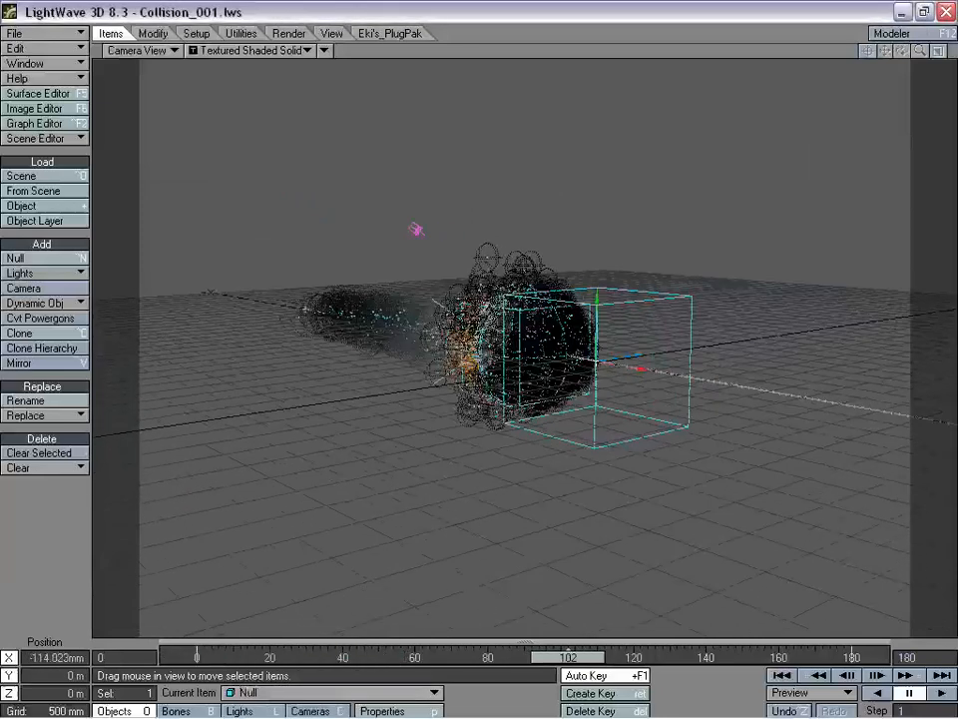
# - Raise the Null to Y 3.8825 m and review the trail, ending on frame 102
pyautogui.moveTo(482, 622); pyautogui.dragTo(483, 546, button='right')
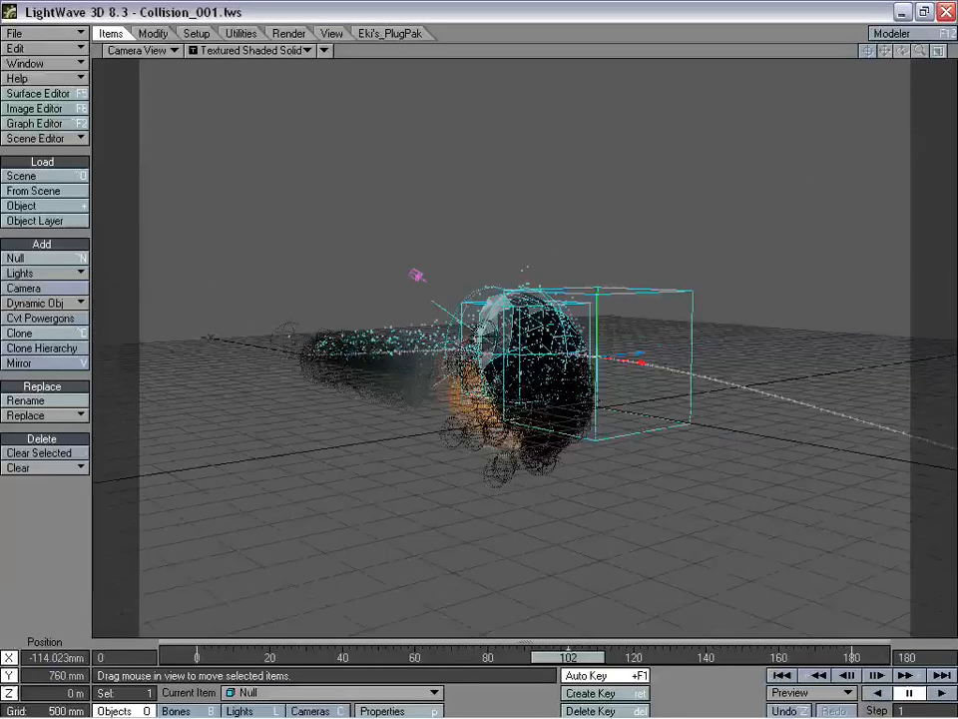
pyautogui.moveTo(482, 546); pyautogui.dragTo(482, 235, button='right')
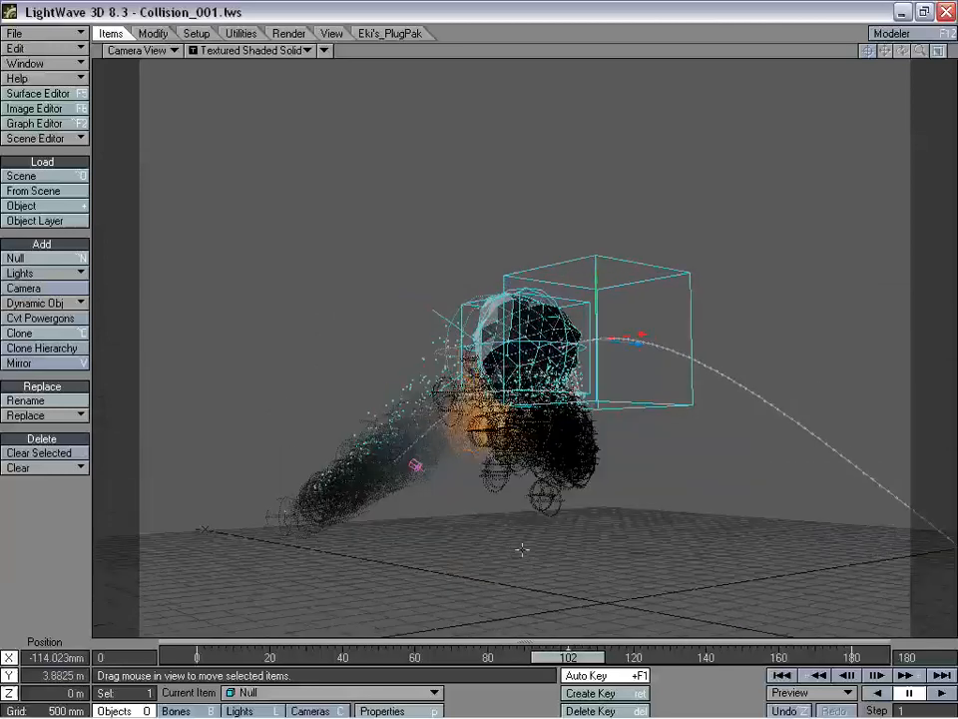
pyautogui.moveTo(587, 657)
pyautogui.mouseDown()
pyautogui.moveTo(234, 657)
pyautogui.moveTo(753, 657)
pyautogui.moveTo(593, 657)
pyautogui.mouseUp()
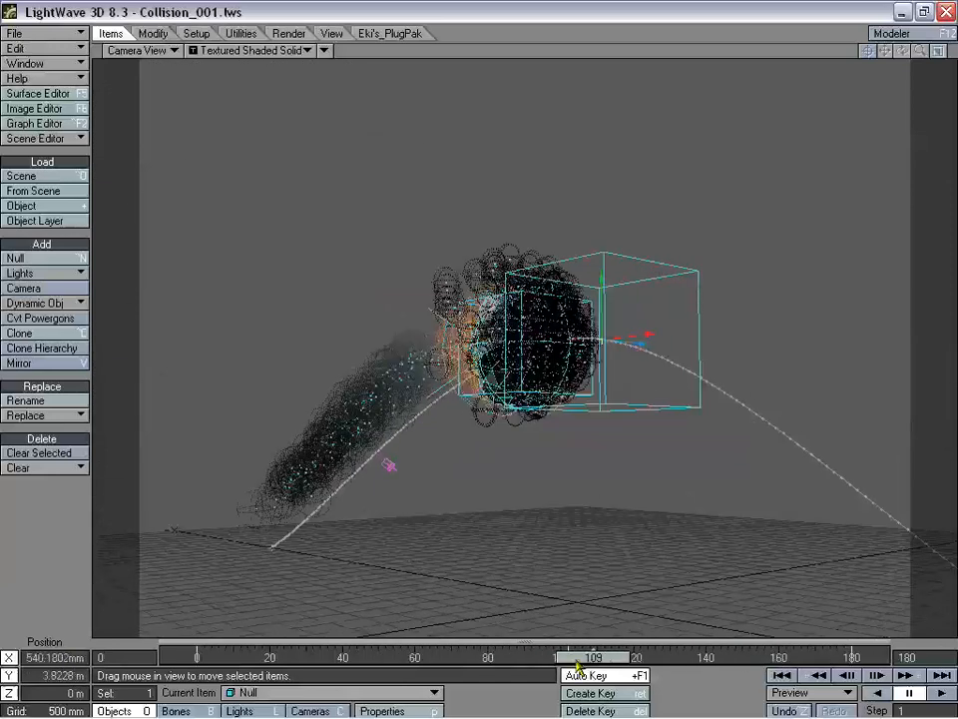
pyautogui.click(816, 675)
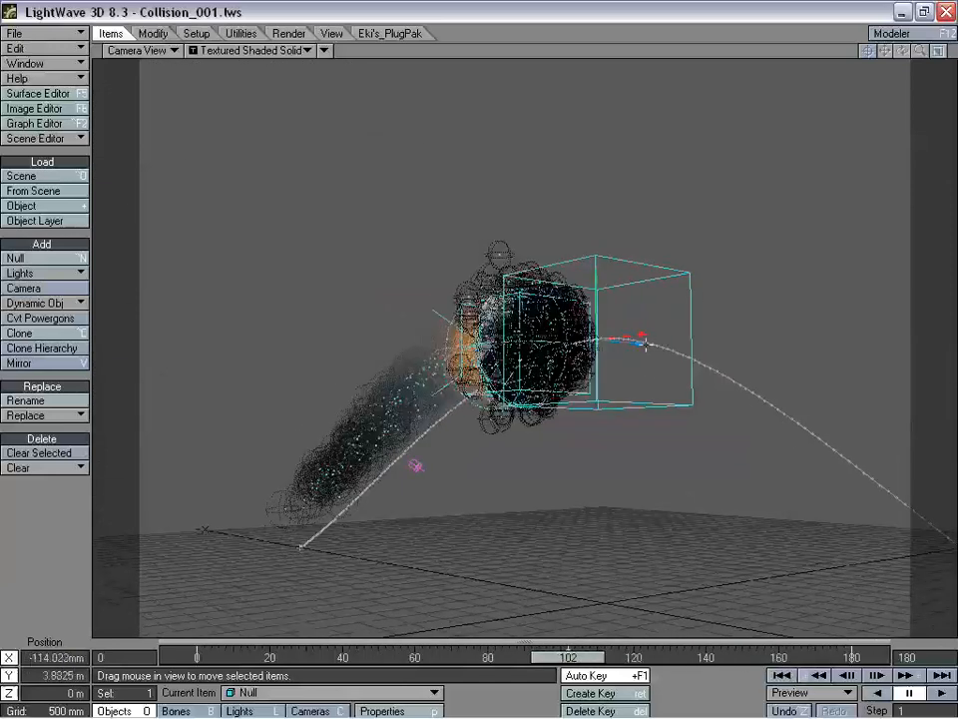
pyautogui.click(172, 50)
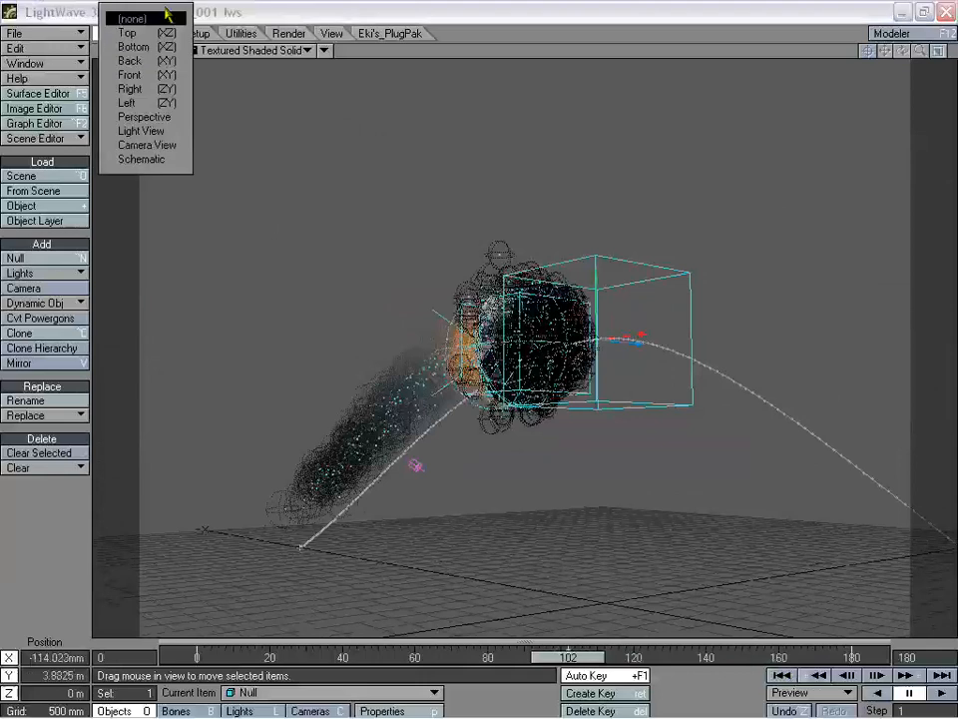
# - In Perspective view, move the Null along Z to 6.8292 m and review its path from frame 0
pyautogui.click(170, 121)
pyautogui.moveTo(902, 50)
pyautogui.mouseDown()
pyautogui.moveTo(868, 51)
pyautogui.moveTo(874, 70)
pyautogui.moveTo(902, 52)
pyautogui.mouseUp()
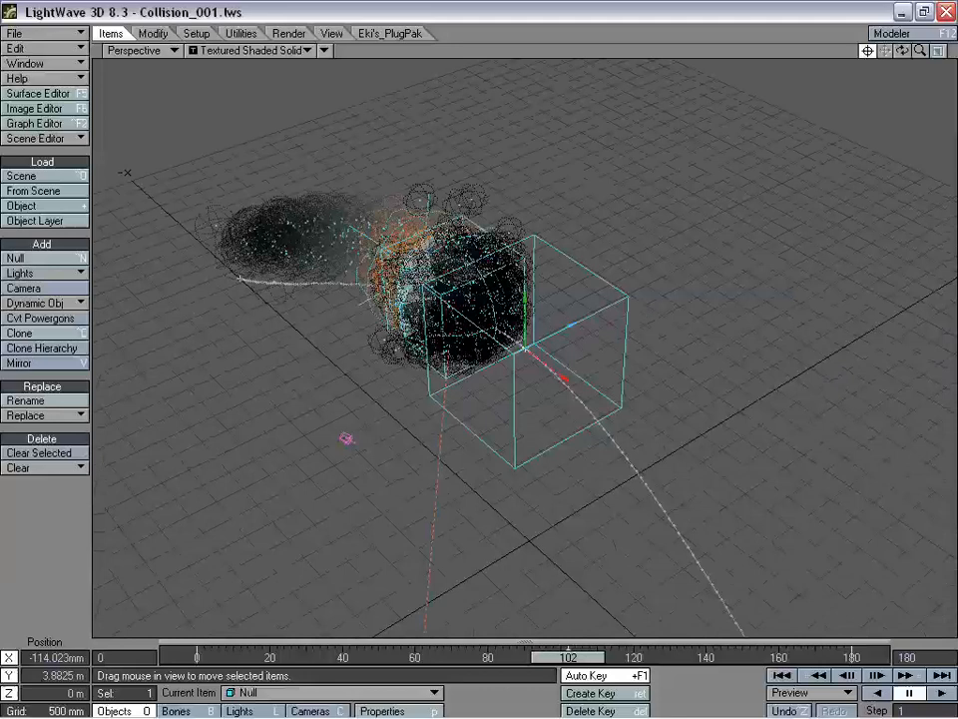
pyautogui.moveTo(571, 325); pyautogui.dragTo(598, 434)
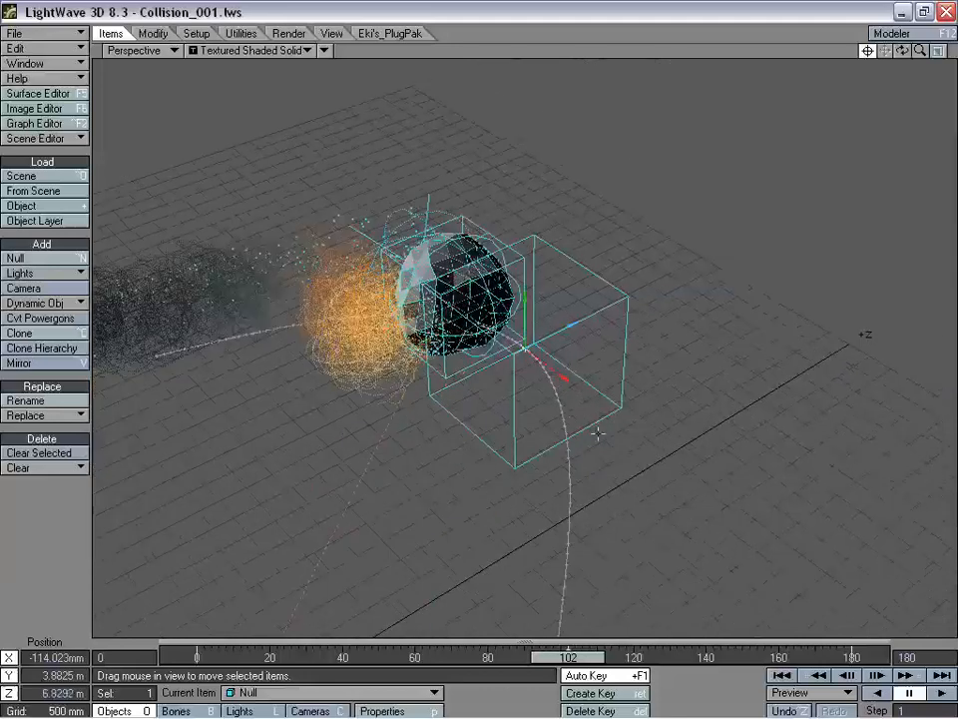
pyautogui.moveTo(572, 657); pyautogui.dragTo(519, 657)
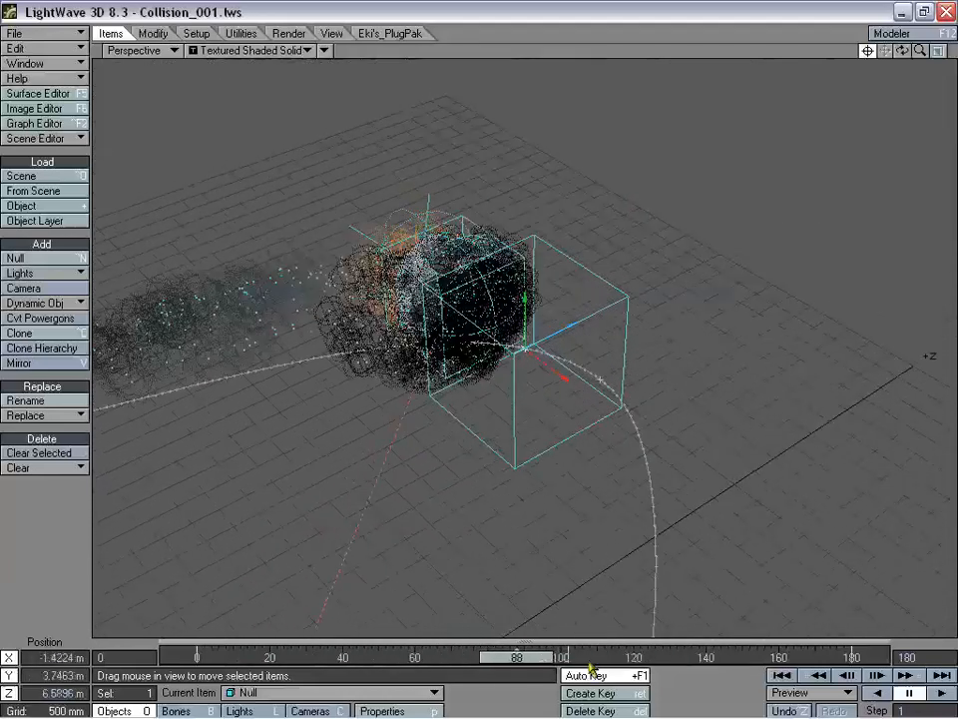
pyautogui.moveTo(902, 50); pyautogui.dragTo(945, 22)
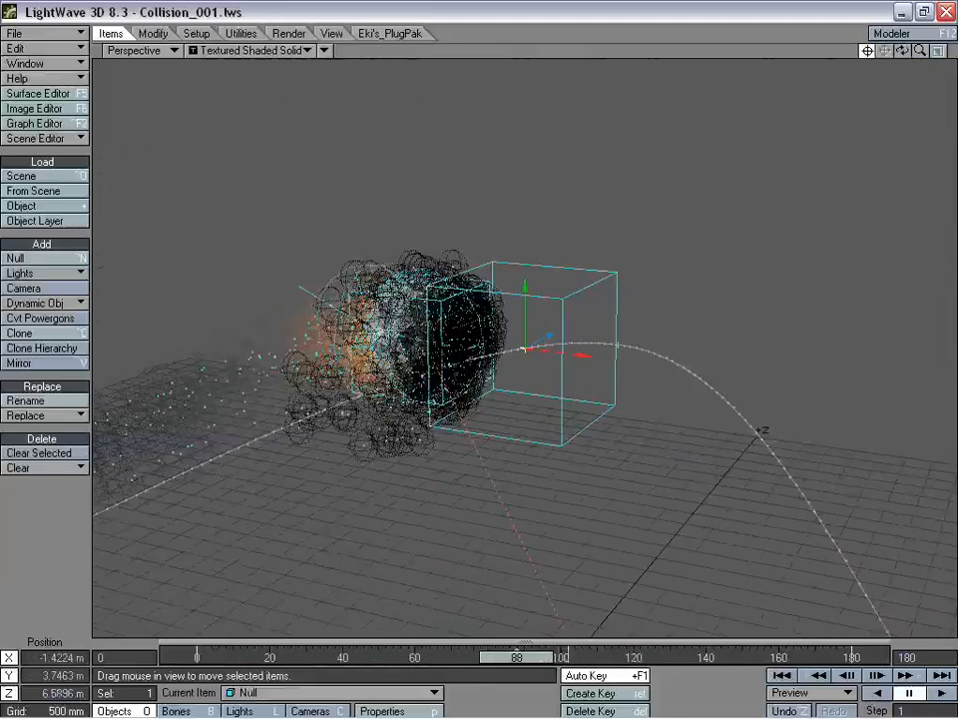
pyautogui.moveTo(516, 657); pyautogui.dragTo(197, 657)
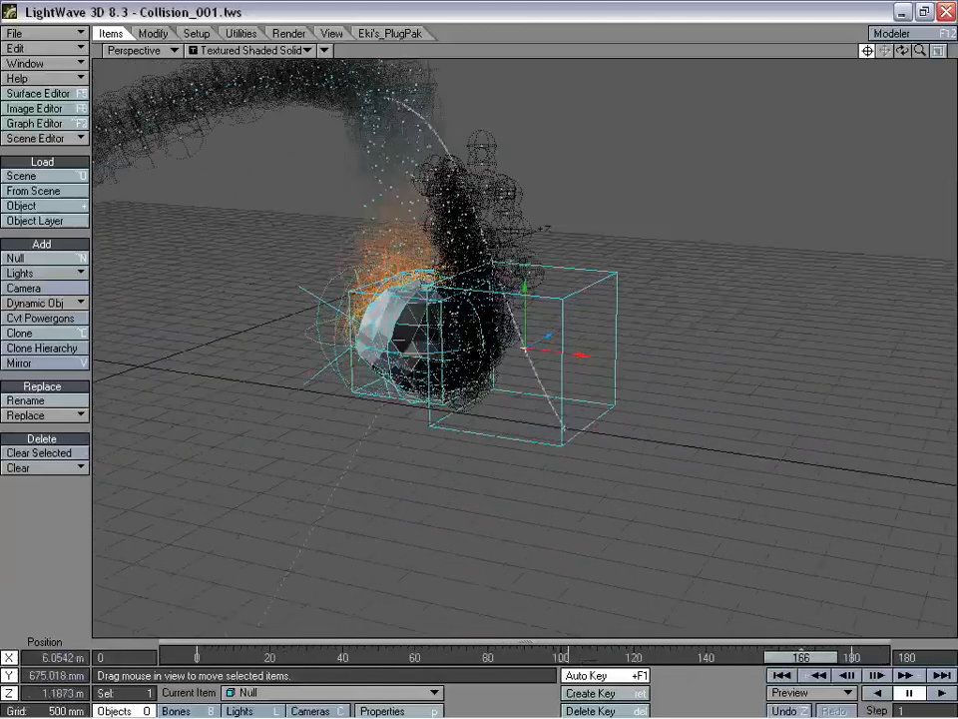
pyautogui.moveTo(901, 51); pyautogui.dragTo(561, 584)
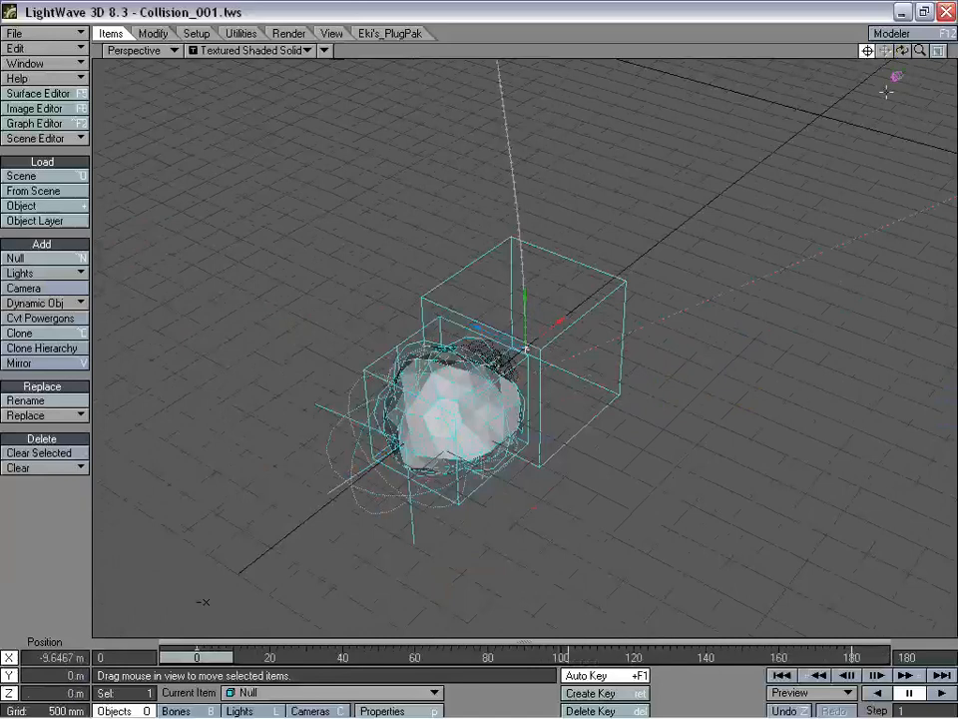
pyautogui.moveTo(902, 51)
pyautogui.mouseDown()
pyautogui.moveTo(869, 55)
pyautogui.moveTo(918, 52)
pyautogui.moveTo(903, 62)
pyautogui.mouseUp()
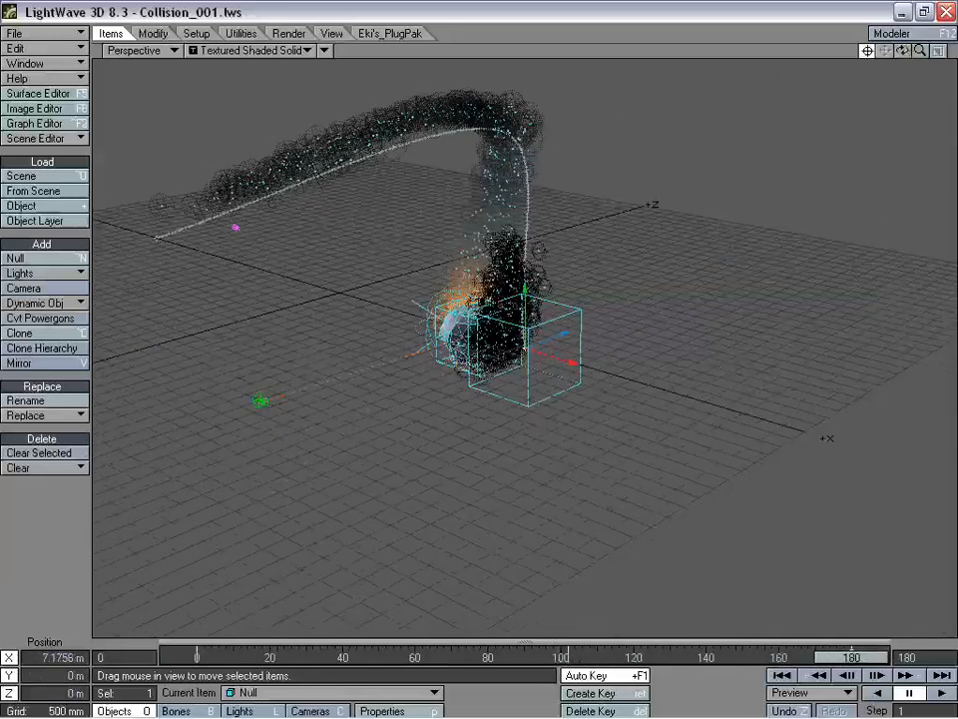
# - Lower the Null at frame 180, drop it to about -266 mm Y at frame 148, then view through the camera
pyautogui.moveTo(487, 480); pyautogui.dragTo(447, 484)
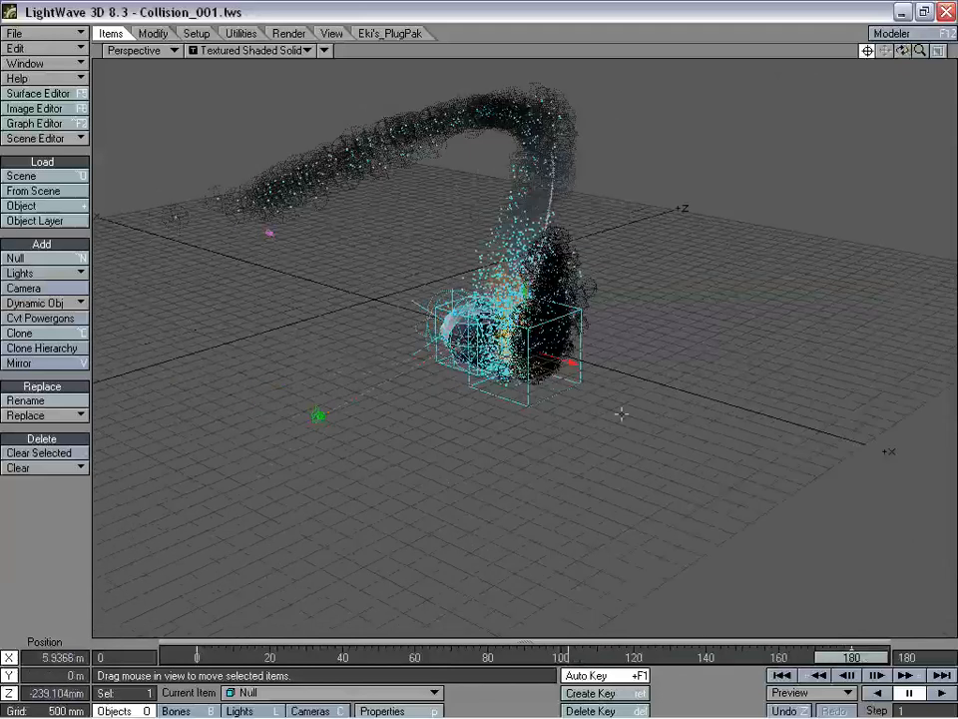
pyautogui.moveTo(447, 484); pyautogui.dragTo(447, 699, button='right')
pyautogui.moveTo(653, 375); pyautogui.dragTo(653, 414, button='right')
pyautogui.moveTo(858, 657); pyautogui.dragTo(736, 657)
pyautogui.moveTo(639, 399); pyautogui.dragTo(445, 400)
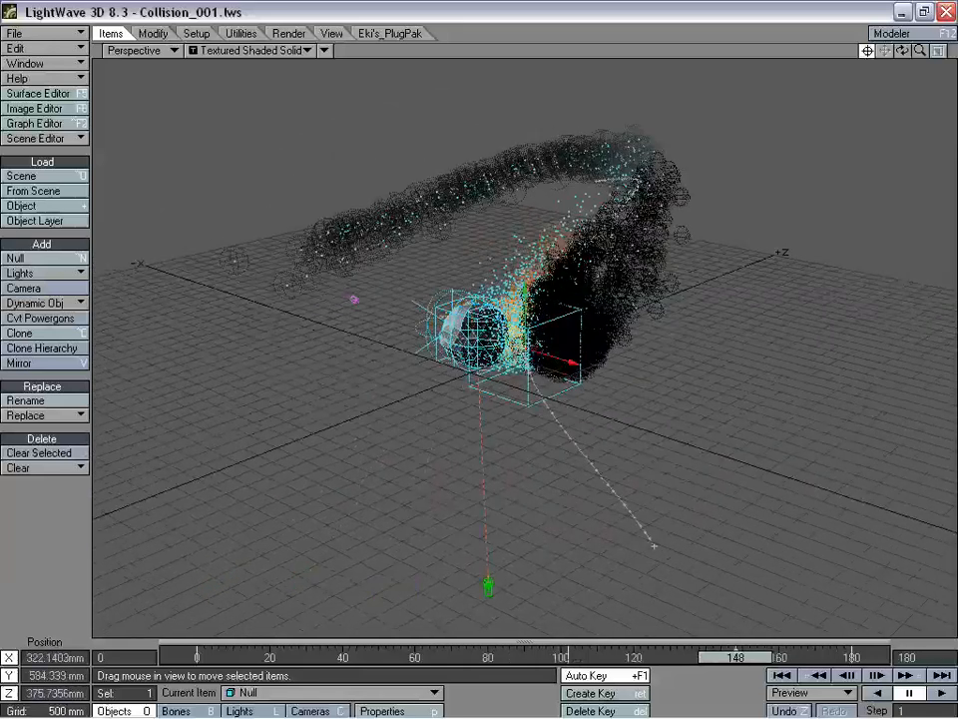
pyautogui.moveTo(699, 483); pyautogui.dragTo(658, 483)
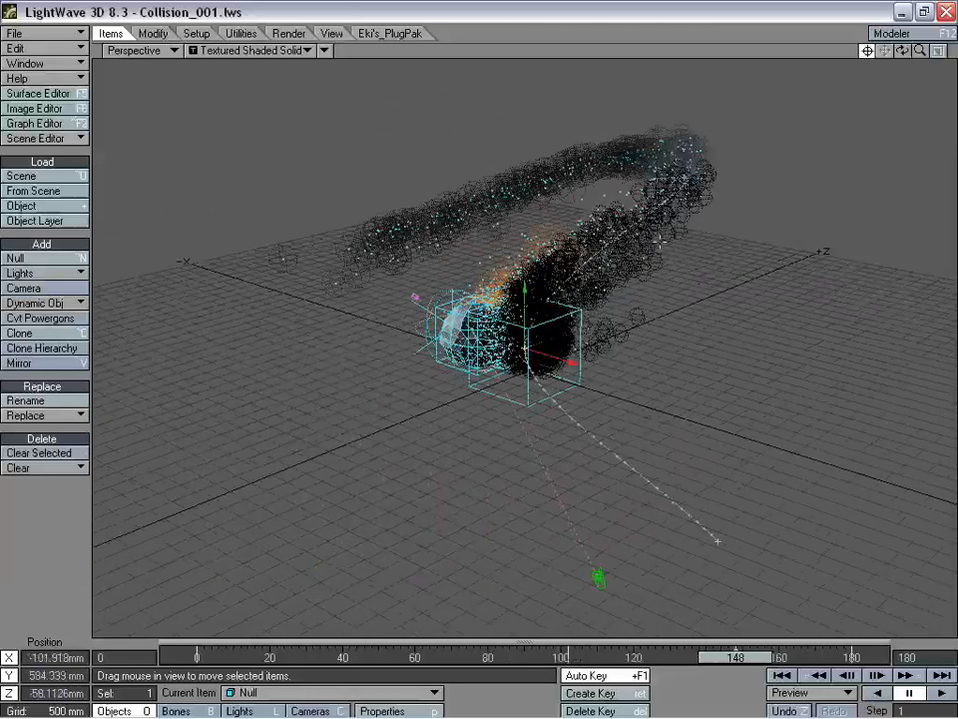
pyautogui.moveTo(660, 241); pyautogui.dragTo(660, 394, button='right')
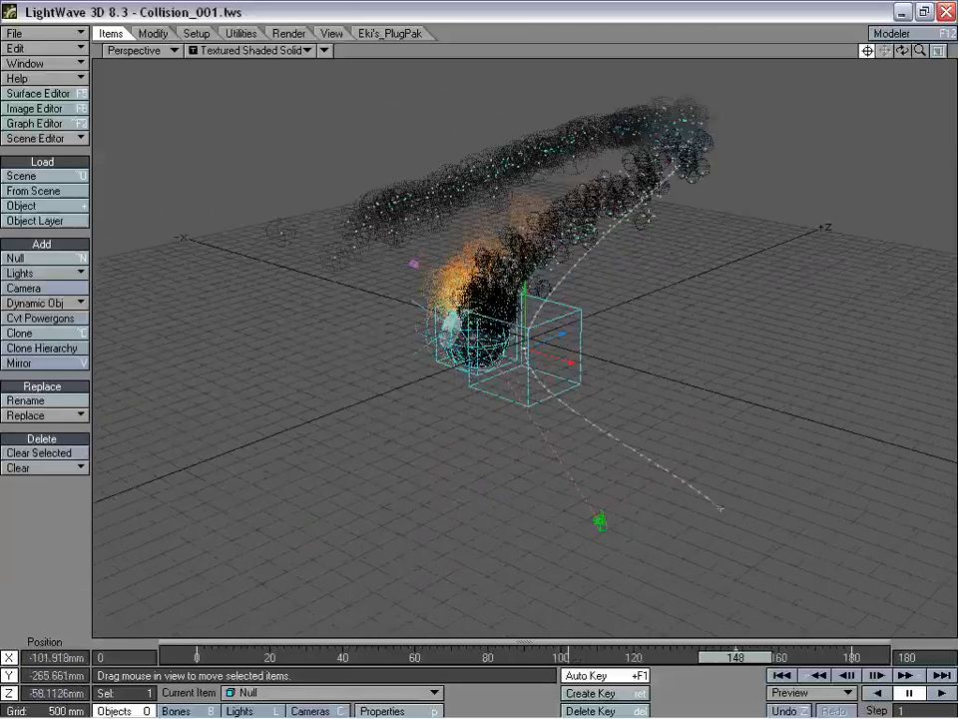
pyautogui.moveTo(662, 189); pyautogui.dragTo(663, 212, button='right')
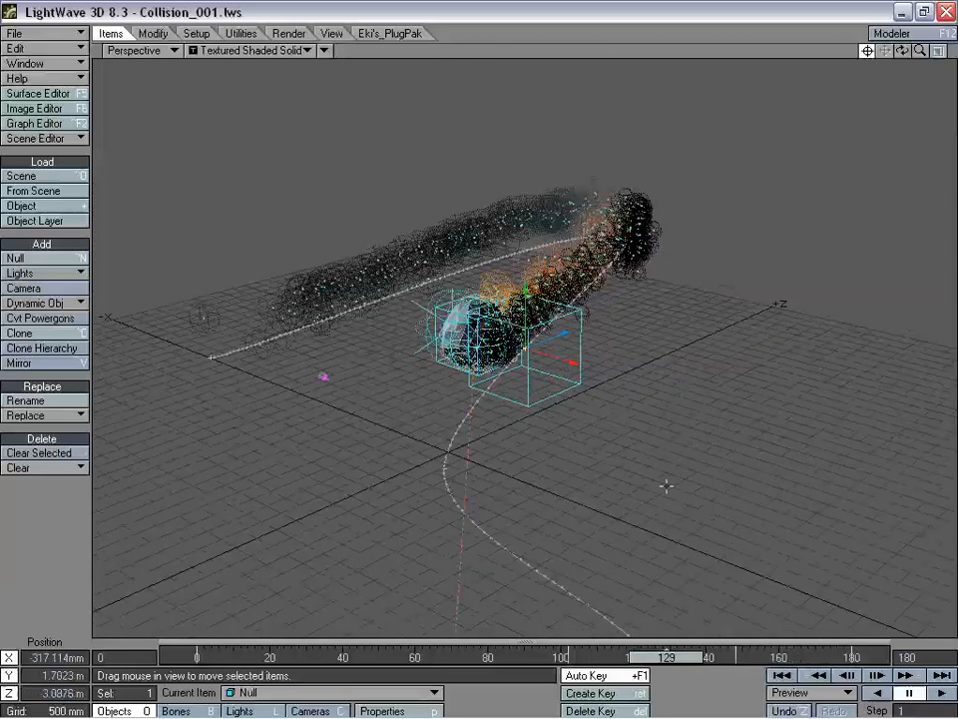
pyautogui.click(133, 49)
pyautogui.click(150, 78)
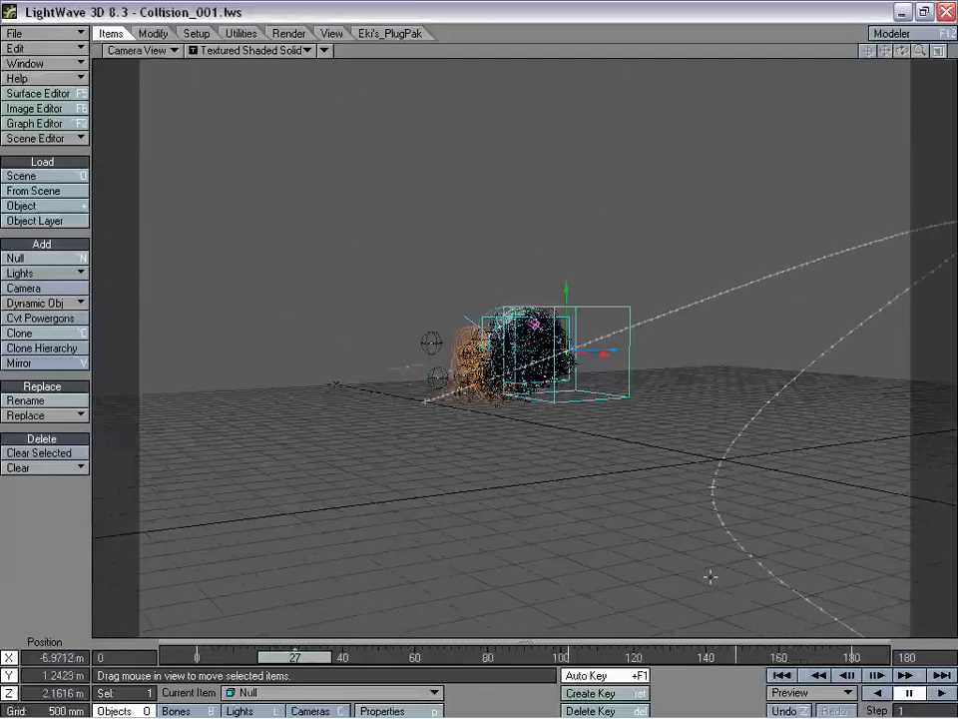
# - Recalculate Emitter (1)'s particle simulation from its Object Properties
pyautogui.press('p')
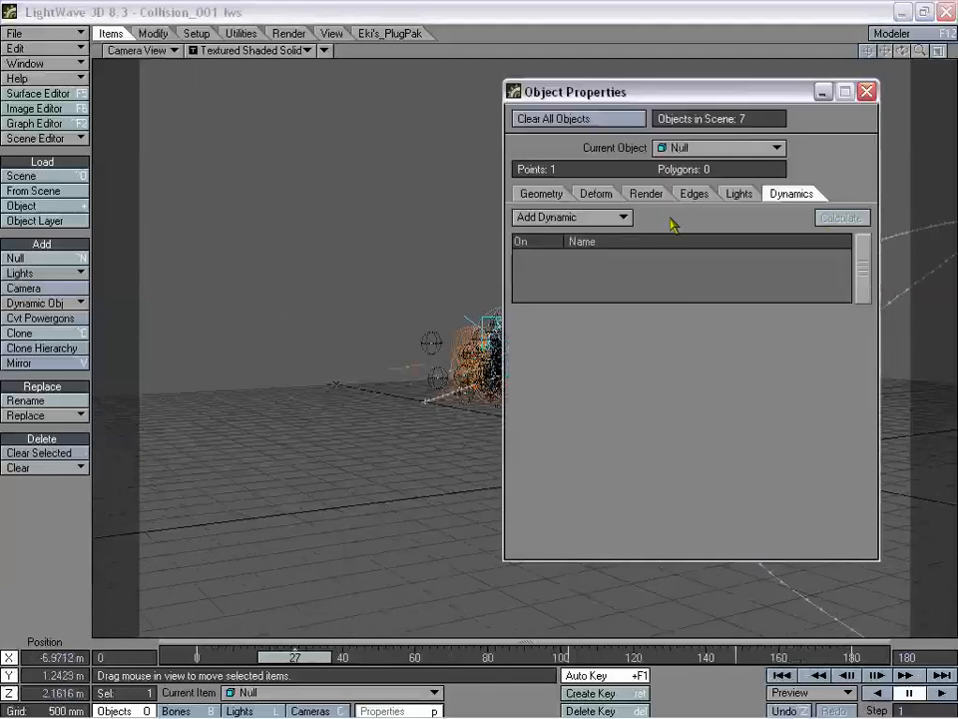
pyautogui.click(467, 373)
pyautogui.click(817, 220)
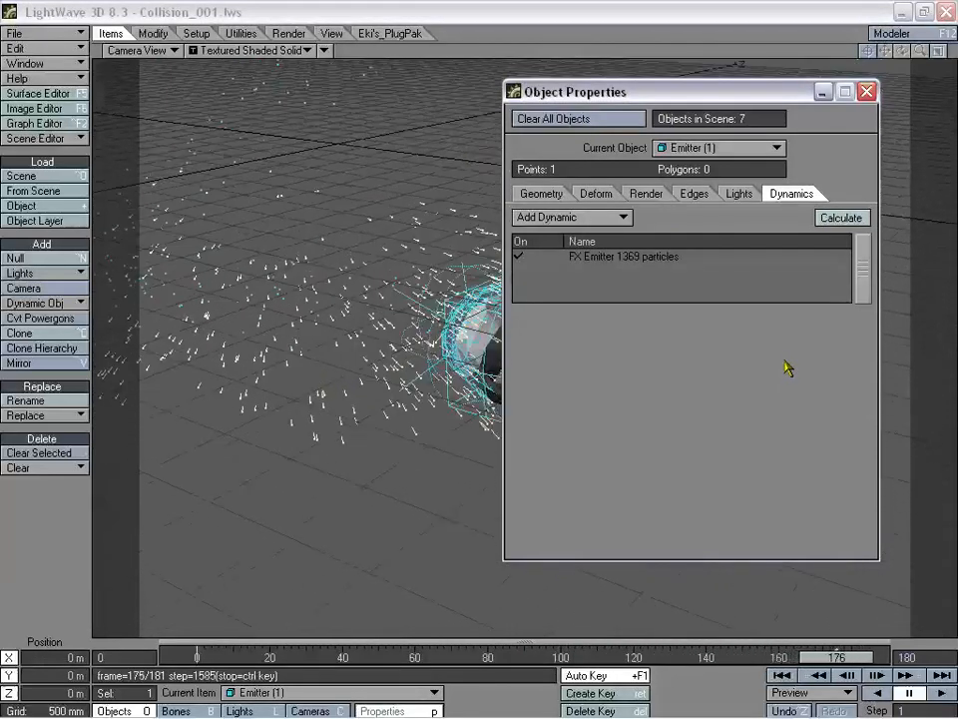
# - Play the animation from frame 0 to watch the smoke trail arc overhead
pyautogui.click(866, 92)
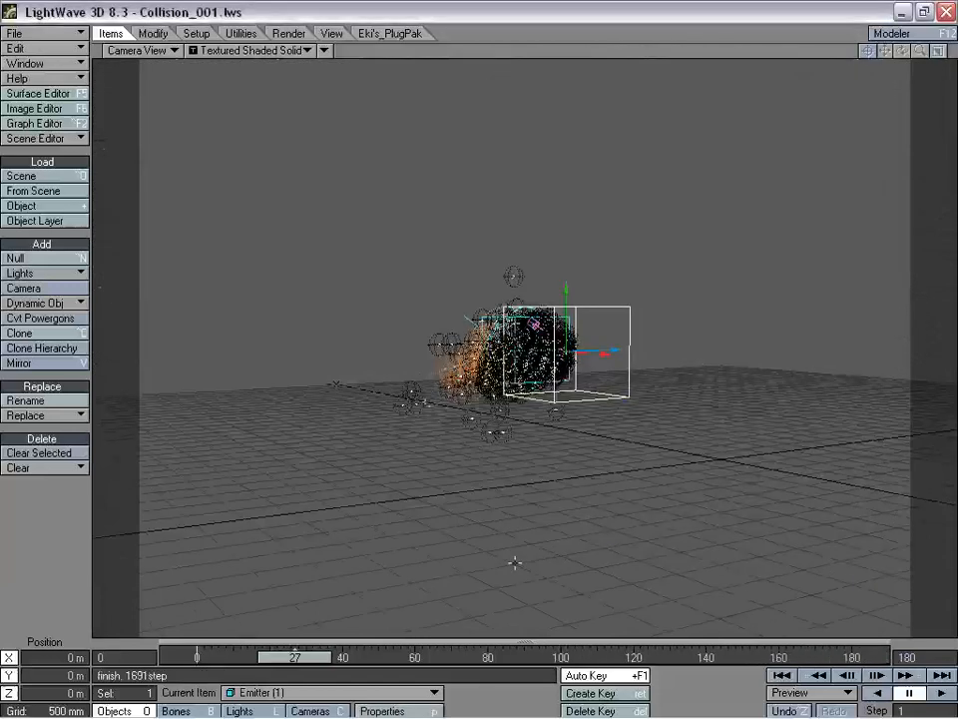
pyautogui.moveTo(317, 662); pyautogui.dragTo(220, 659)
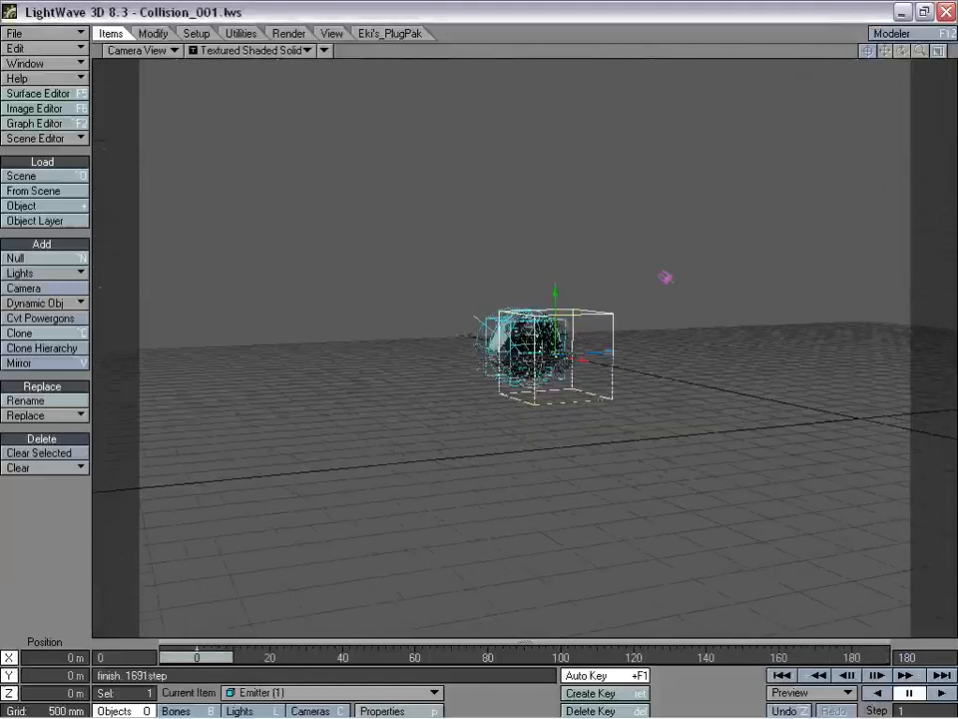
pyautogui.click(939, 693)
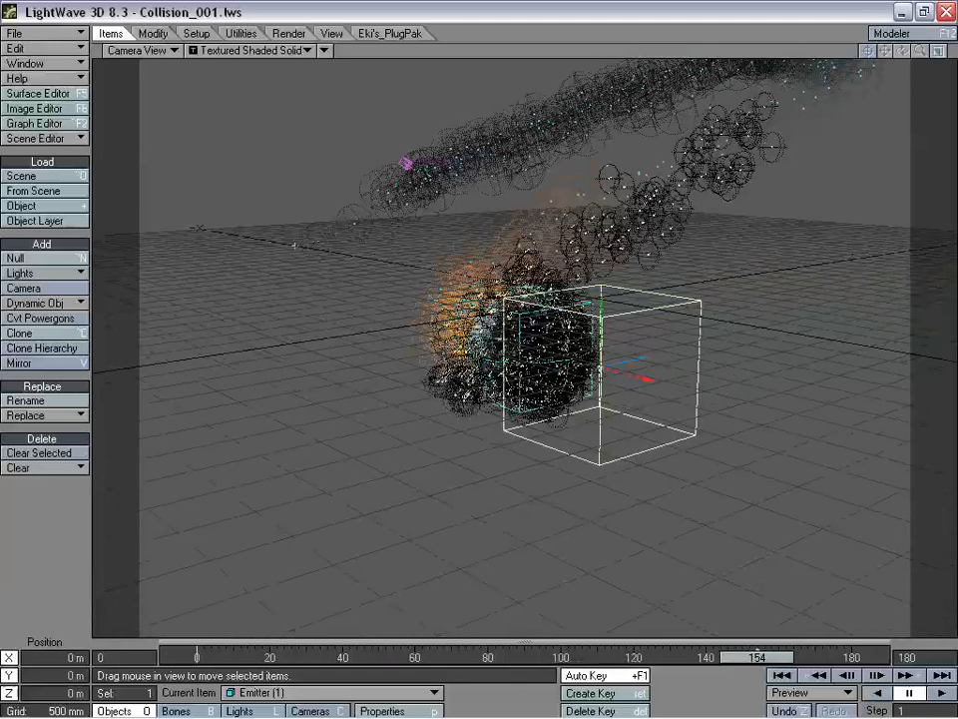
pyautogui.press('p')
pyautogui.click(866, 91)
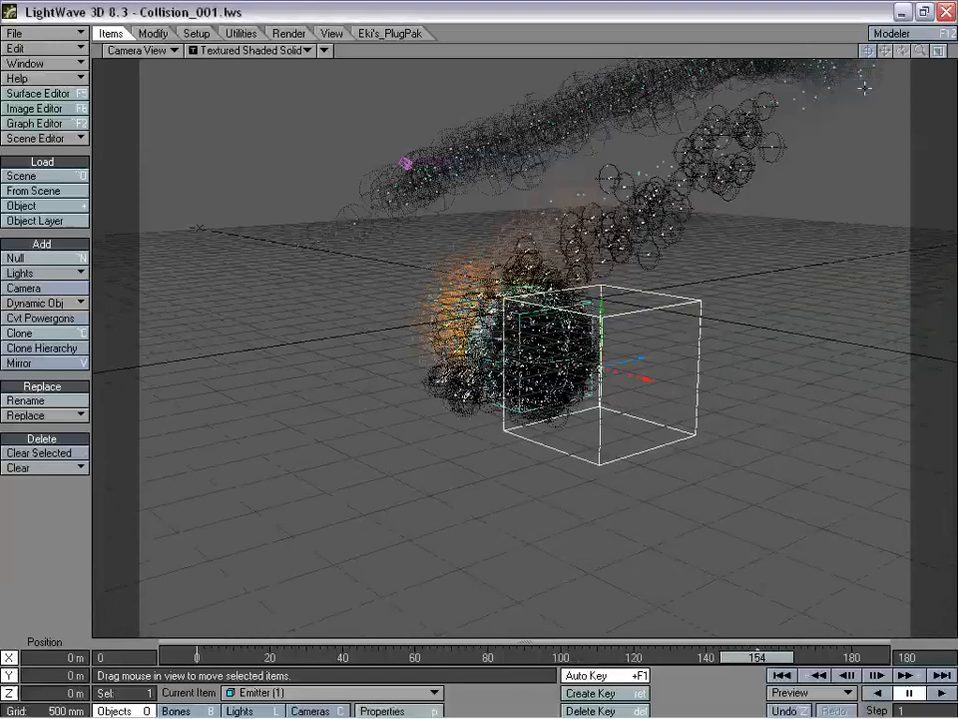
# - Set the HyperVoxels Object Type to Sprite for both Emitter (1) and Emitter (2), then close both panels
pyautogui.hotkey('ctrl', 'F6')
pyautogui.doubleClick(592, 370)
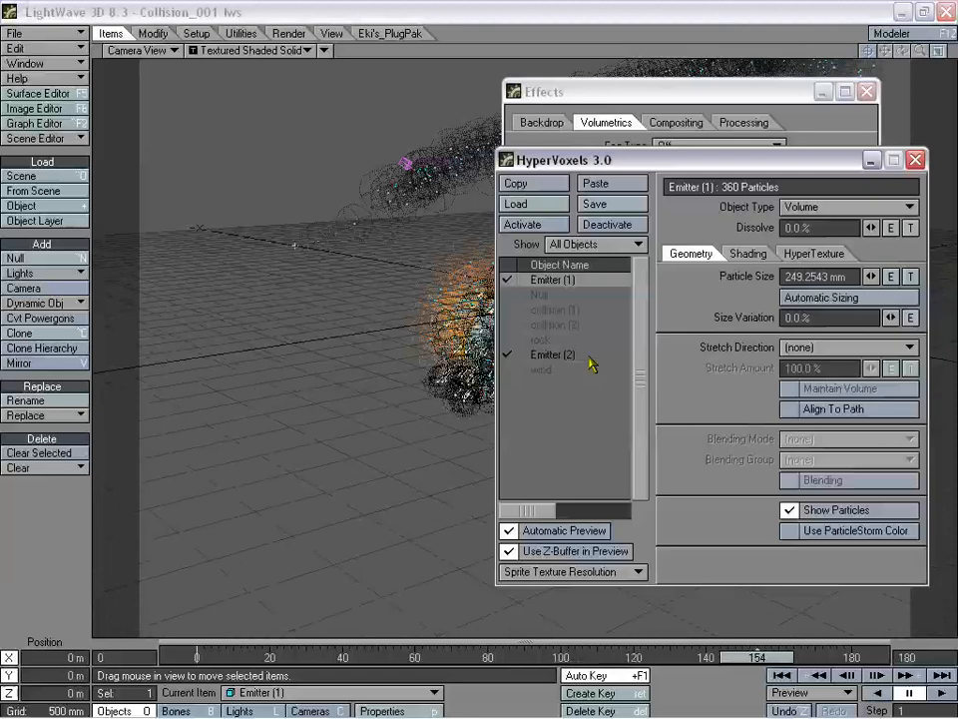
pyautogui.click(814, 205)
pyautogui.click(809, 217)
pyautogui.click(556, 357)
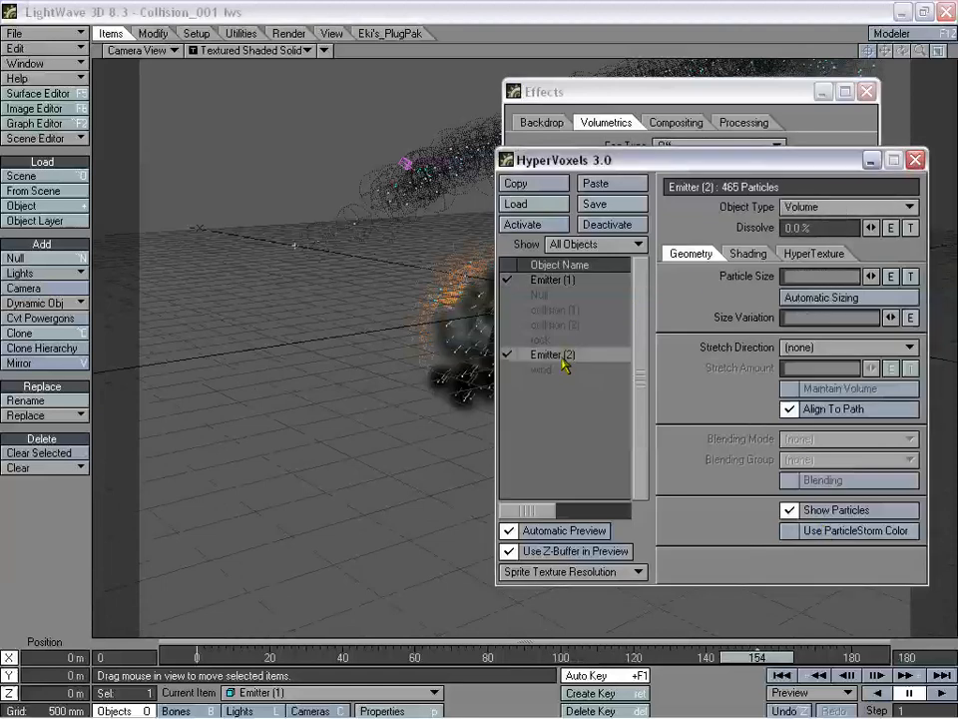
pyautogui.click(821, 207)
pyautogui.click(817, 220)
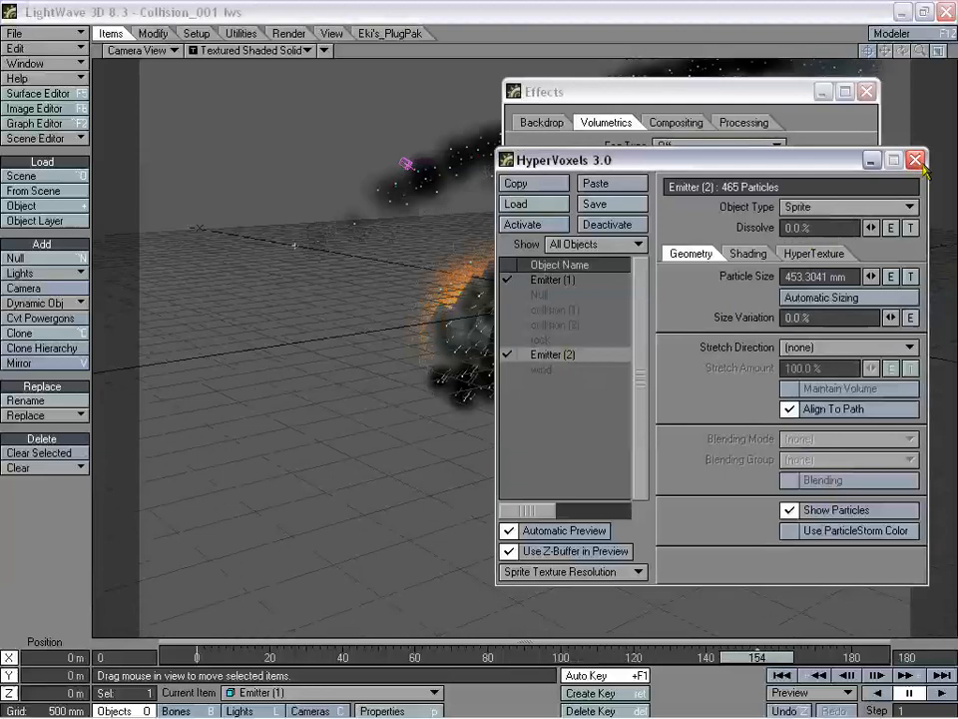
pyautogui.click(916, 160)
pyautogui.click(866, 92)
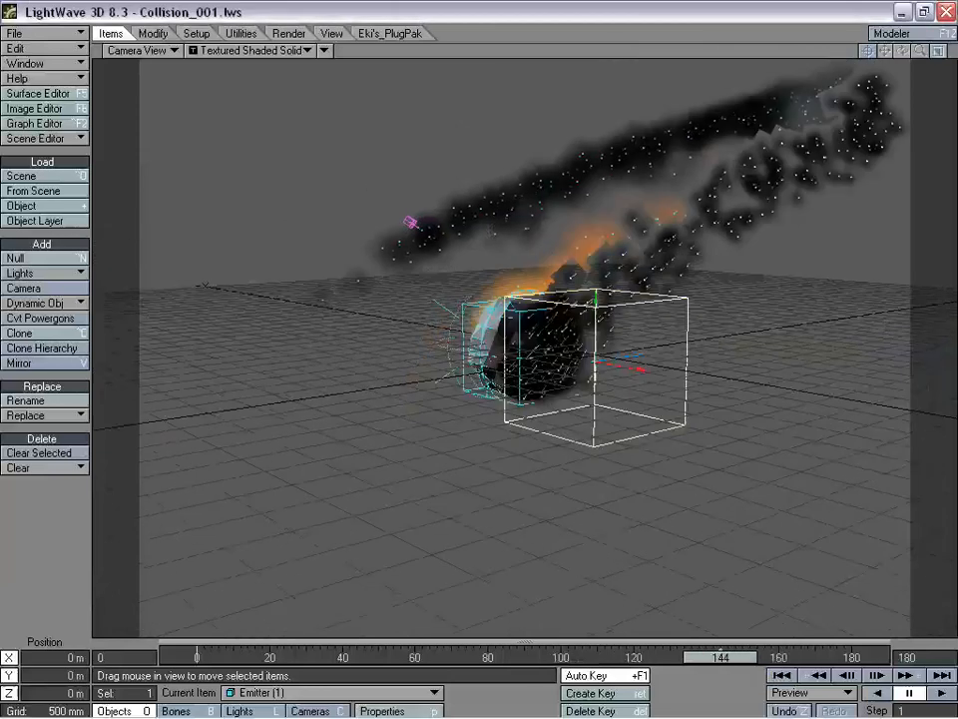
pyautogui.moveTo(782, 657); pyautogui.dragTo(692, 657)
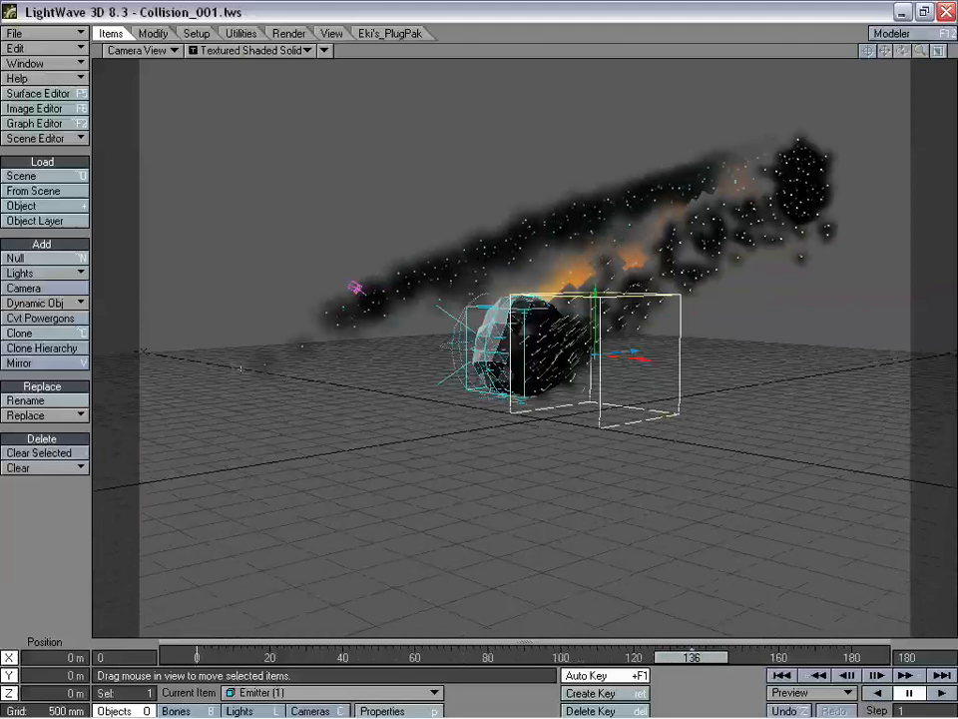
pyautogui.moveTo(692, 657); pyautogui.dragTo(763, 657)
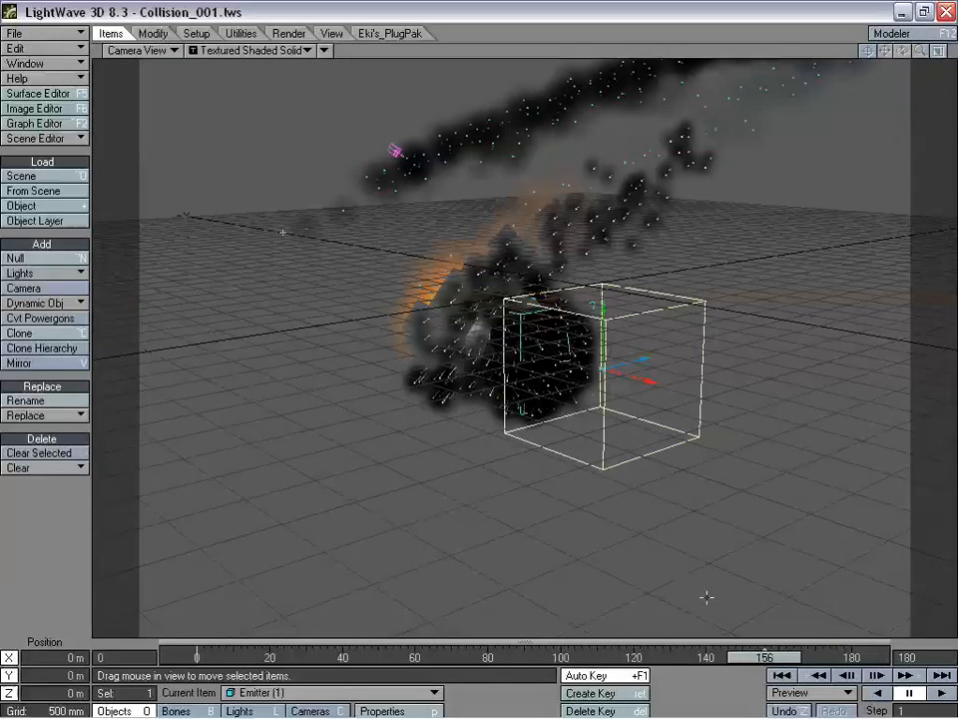
pyautogui.moveTo(763, 658); pyautogui.dragTo(797, 657)
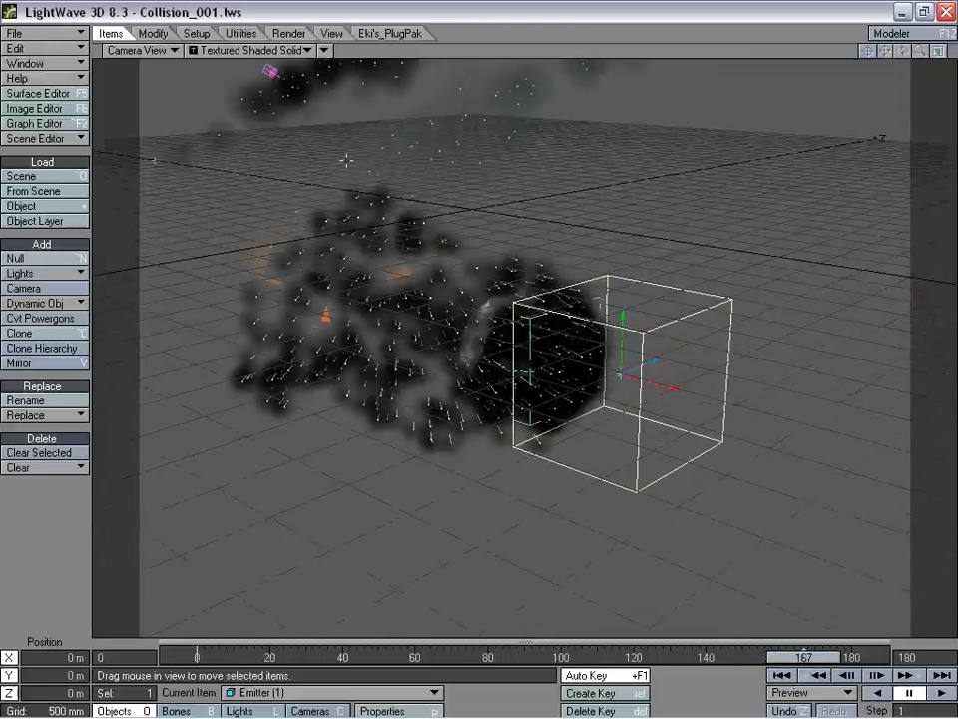
pyautogui.moveTo(796, 655); pyautogui.dragTo(560, 656)
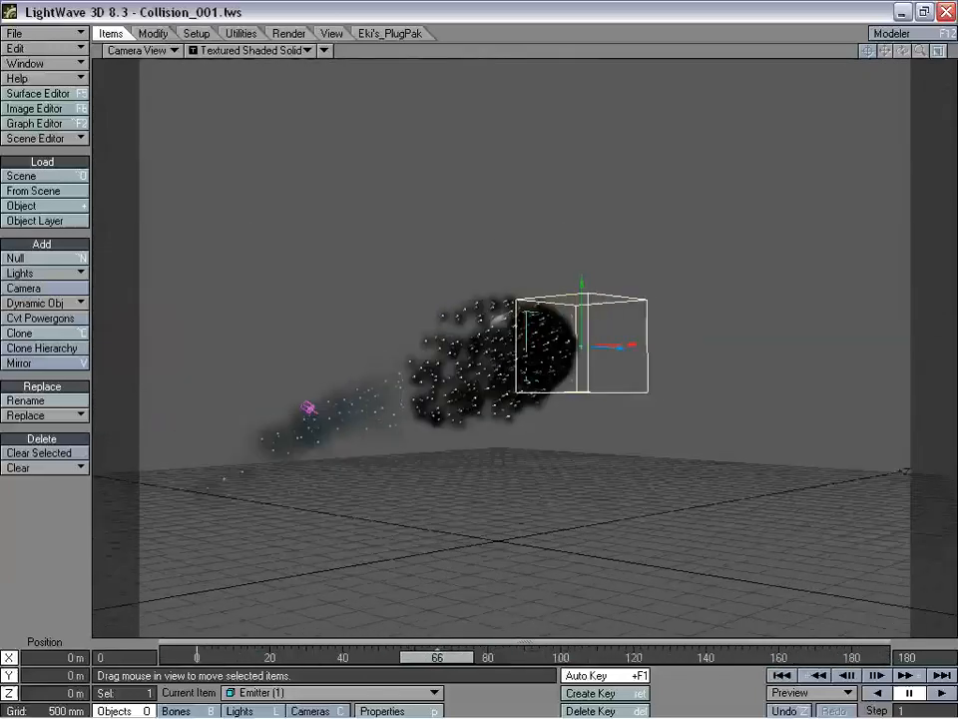
pyautogui.moveTo(348, 656); pyautogui.dragTo(211, 656)
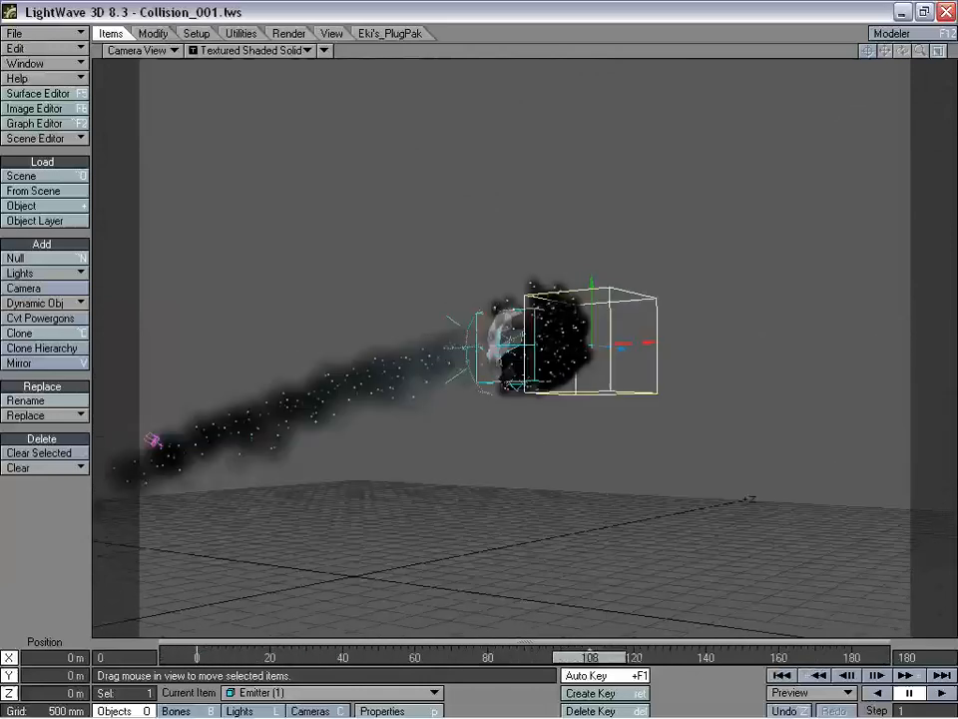
pyautogui.moveTo(590, 656); pyautogui.dragTo(750, 656)
pyautogui.click(157, 52)
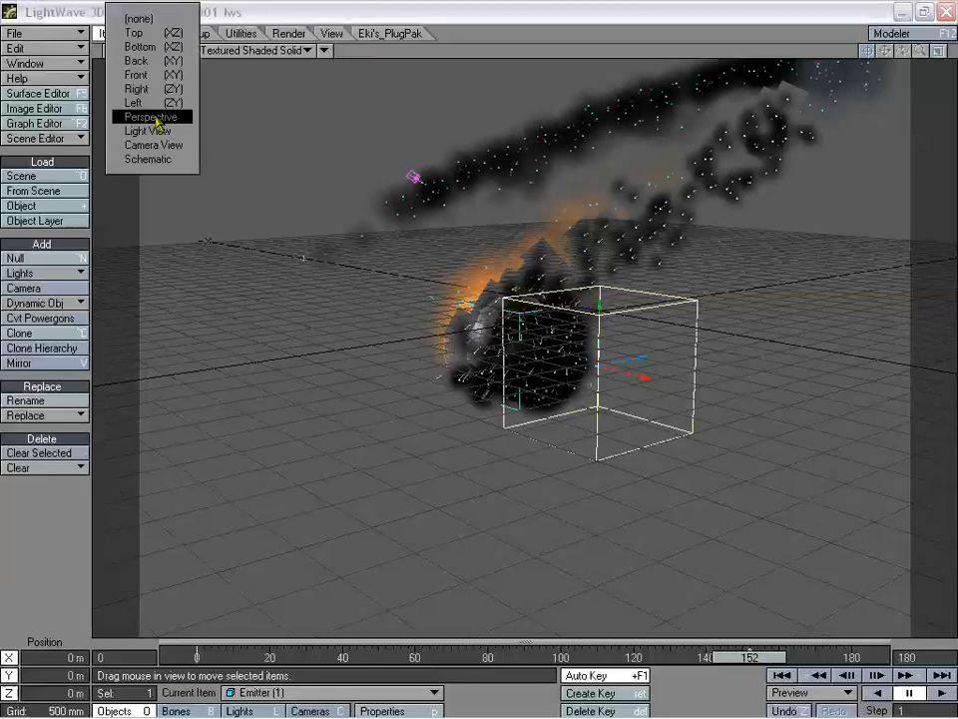
# - Orbit a Perspective view around the emitters, checking the smoke trail at frames 81 and 130
pyautogui.click(213, 114)
pyautogui.moveTo(903, 51); pyautogui.dragTo(719, 159)
pyautogui.moveTo(749, 657)
pyautogui.mouseDown()
pyautogui.moveTo(830, 657)
pyautogui.moveTo(224, 657)
pyautogui.moveTo(751, 657)
pyautogui.mouseUp()
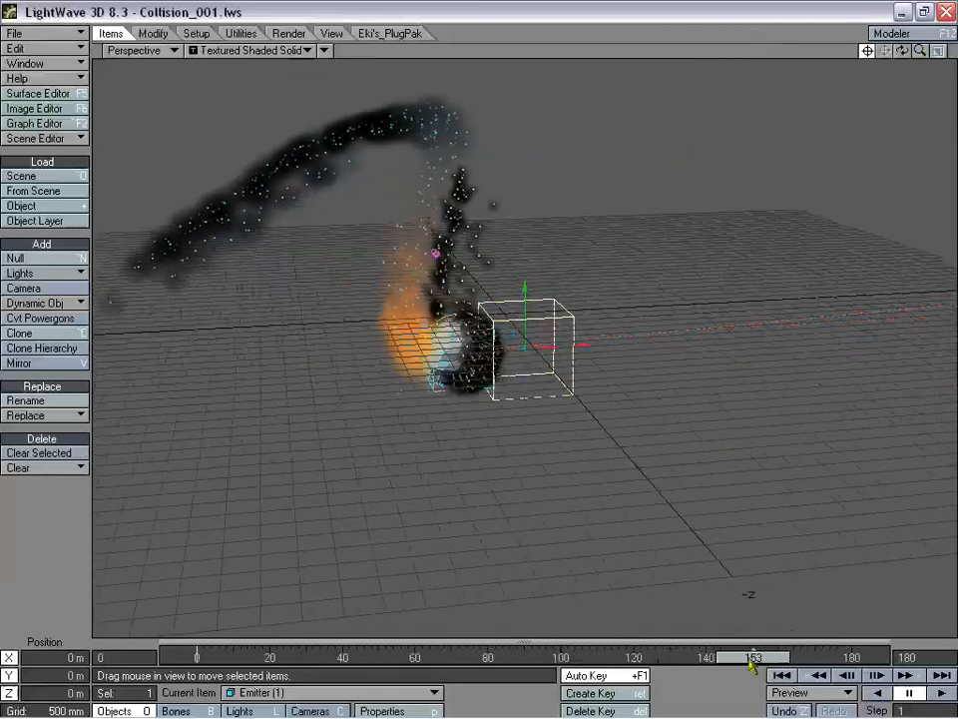
pyautogui.moveTo(897, 52)
pyautogui.mouseDown()
pyautogui.moveTo(887, 53)
pyautogui.moveTo(902, 52)
pyautogui.mouseUp()
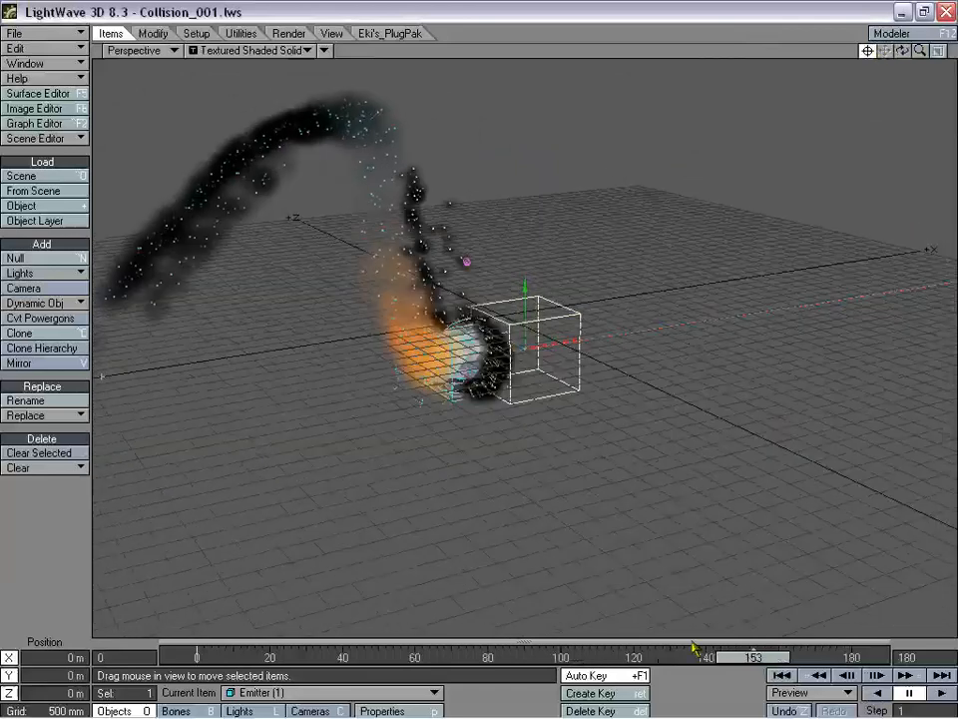
pyautogui.moveTo(756, 663); pyautogui.dragTo(273, 661)
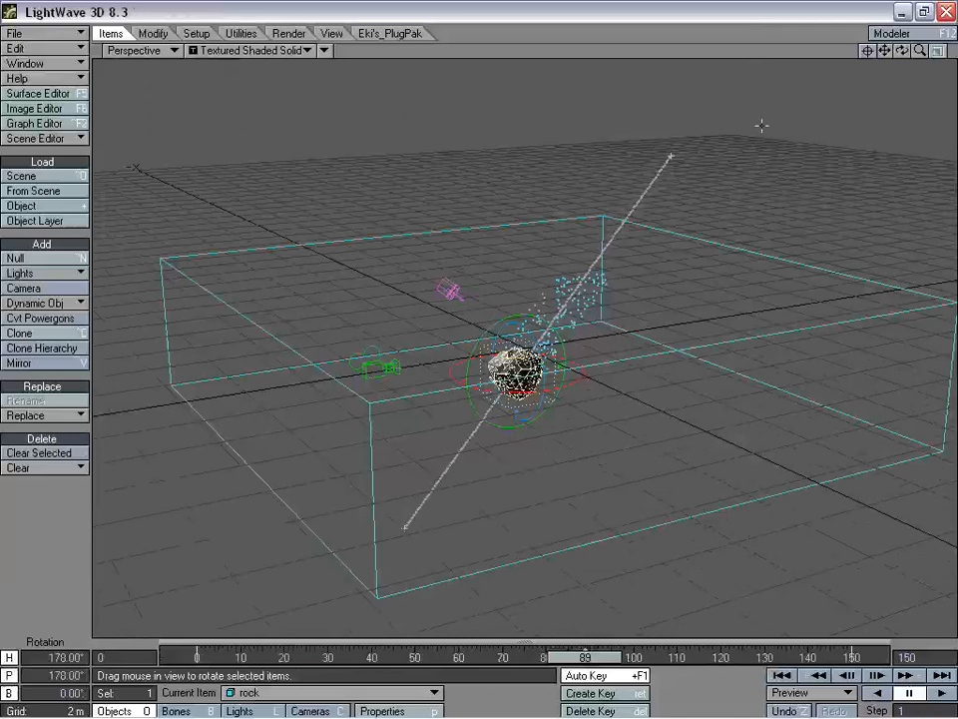
# - Orbit the new rock scene near eye level, scrub to frame 32, and select the emitter box then the rock
pyautogui.keyDown('alt'); pyautogui.moveTo(664, 393); pyautogui.dragTo(570, 577); pyautogui.keyUp('alt')
pyautogui.moveTo(585, 661); pyautogui.dragTo(197, 661)
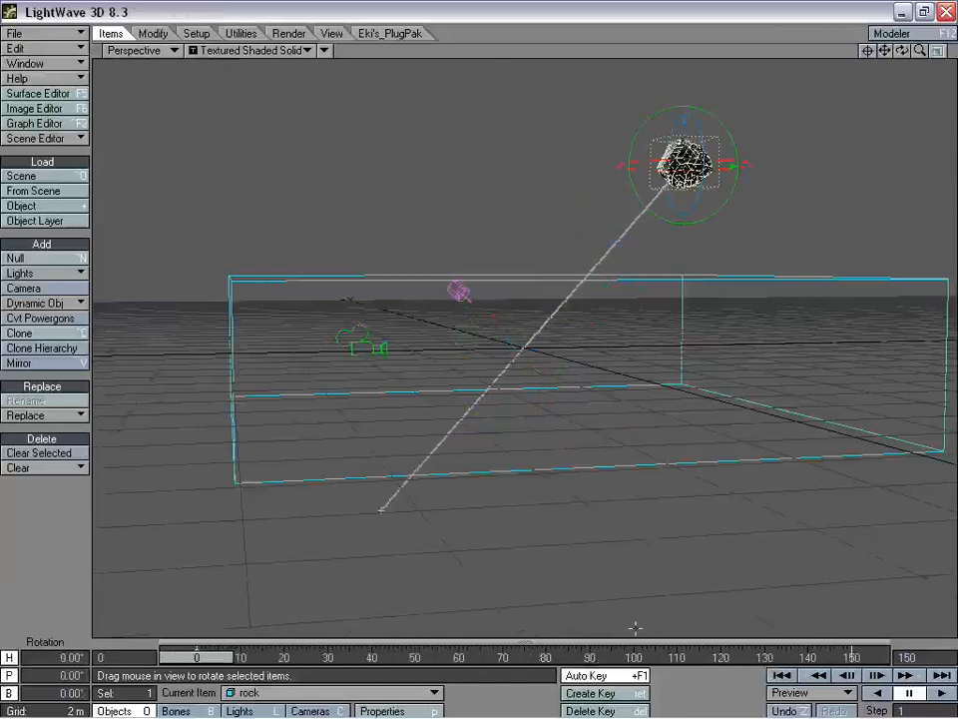
pyautogui.moveTo(904, 51)
pyautogui.mouseDown()
pyautogui.moveTo(904, 31)
pyautogui.moveTo(934, 56)
pyautogui.moveTo(916, 51)
pyautogui.mouseUp()
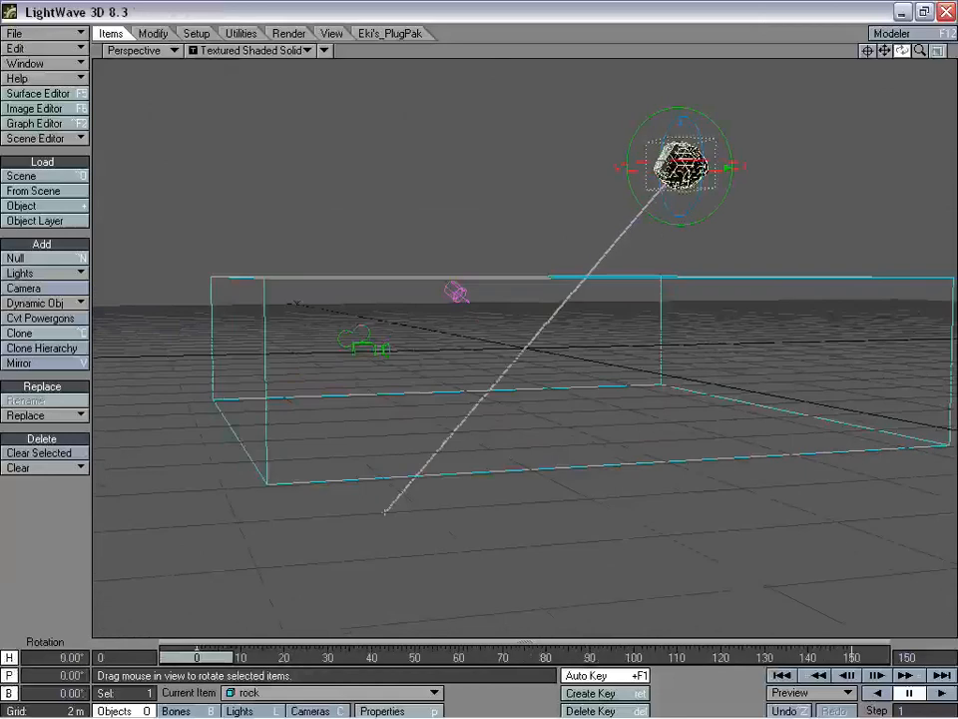
pyautogui.click(623, 292)
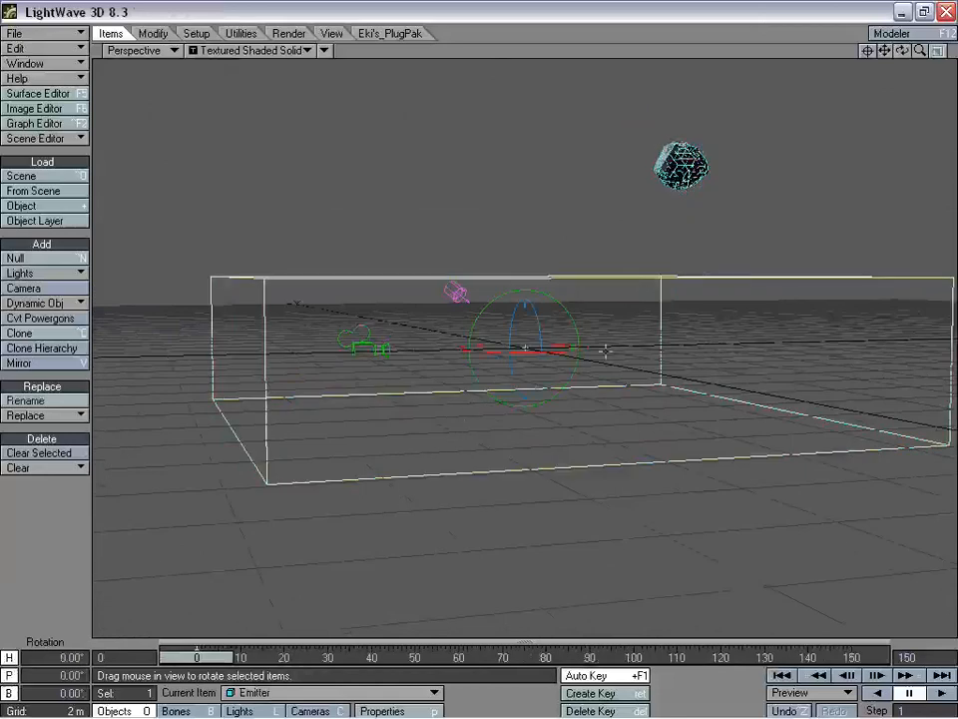
pyautogui.click(683, 165)
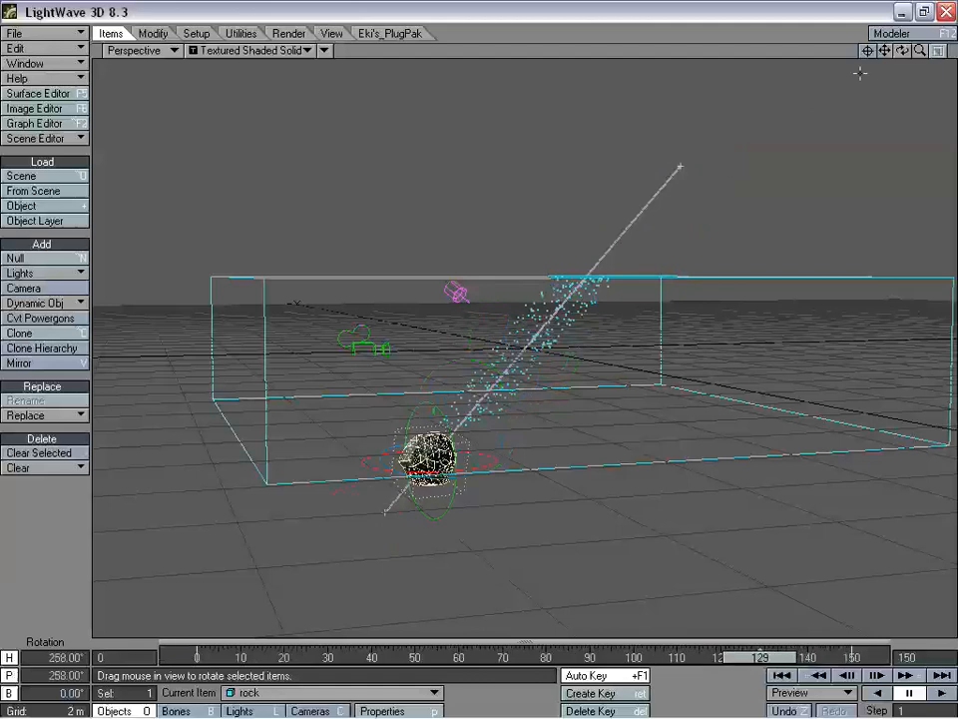
# - Check the rock's rotation at frames 10, 54, 74 and 81 from several orbit angles
pyautogui.keyDown('alt'); pyautogui.moveTo(574, 559); pyautogui.dragTo(574, 657); pyautogui.keyUp('alt')
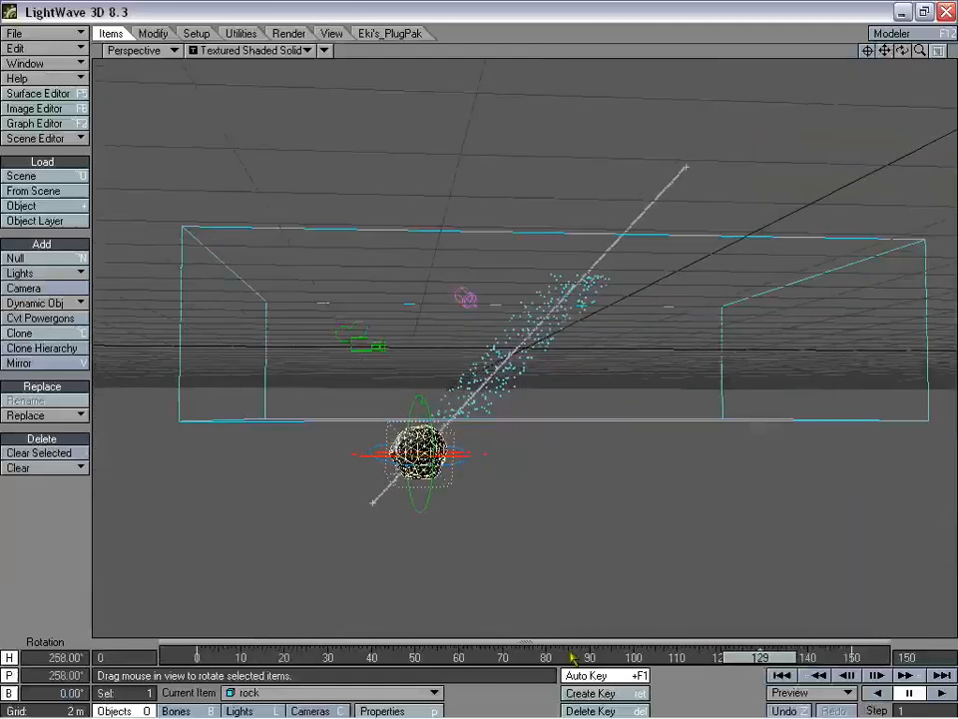
pyautogui.moveTo(750, 658); pyautogui.dragTo(611, 658)
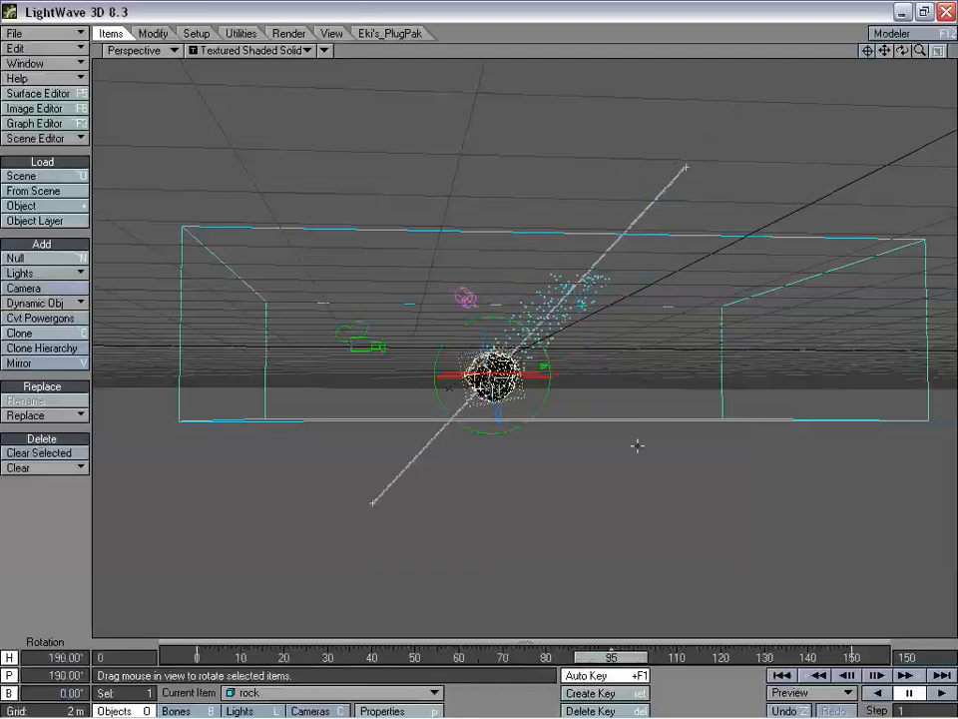
pyautogui.moveTo(602, 657)
pyautogui.mouseDown()
pyautogui.moveTo(760, 657)
pyautogui.moveTo(433, 657)
pyautogui.moveTo(760, 657)
pyautogui.moveTo(481, 657)
pyautogui.moveTo(590, 657)
pyautogui.mouseUp()
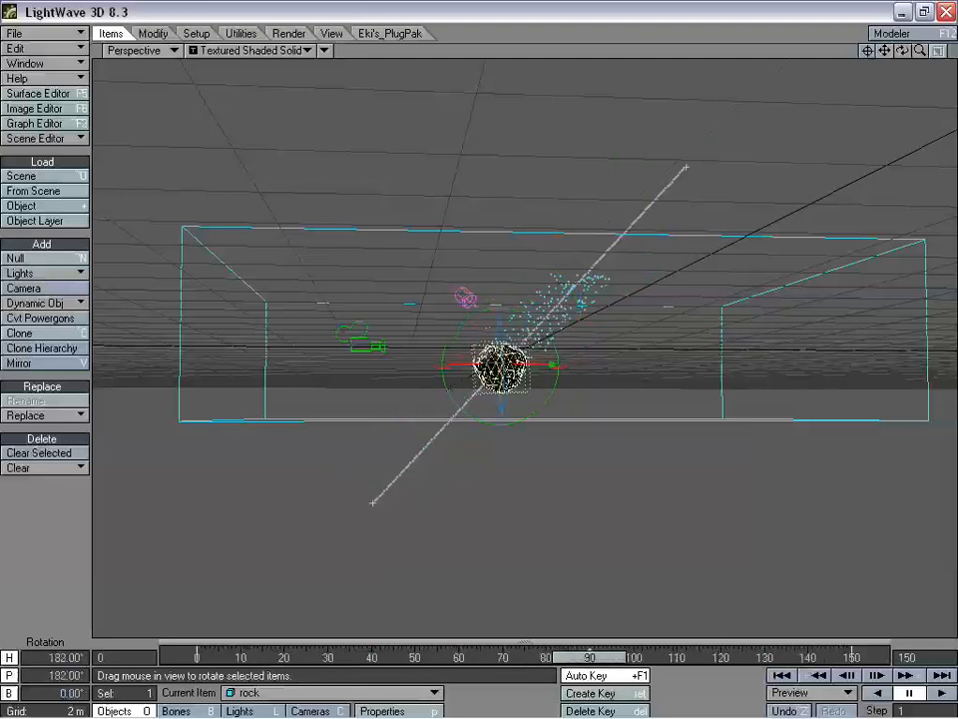
pyautogui.moveTo(902, 47); pyautogui.dragTo(624, 262)
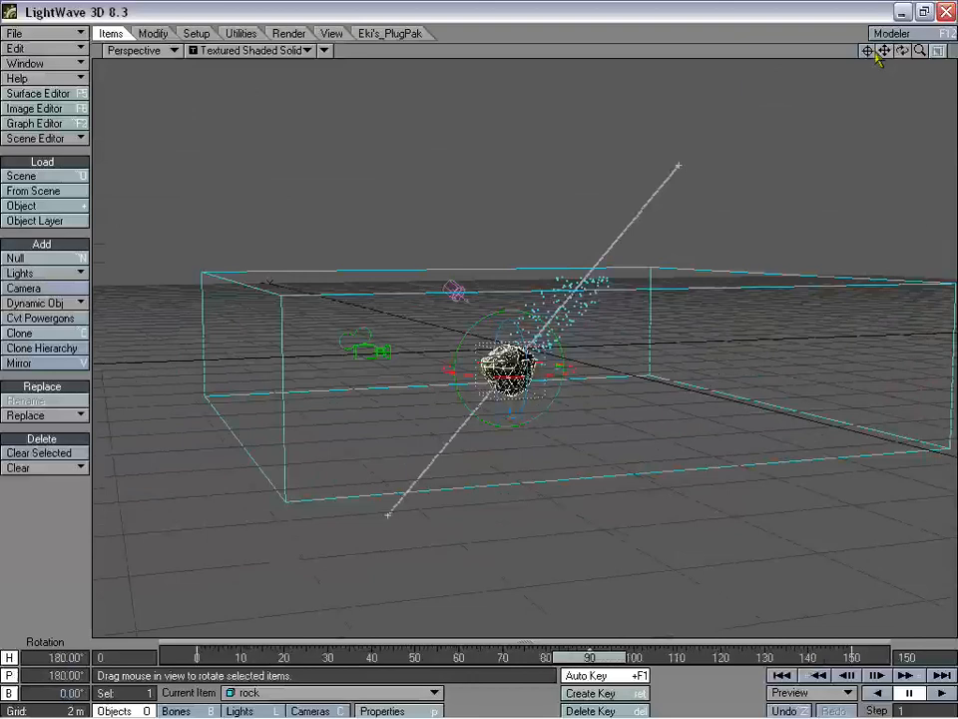
pyautogui.moveTo(902, 51); pyautogui.dragTo(881, 73)
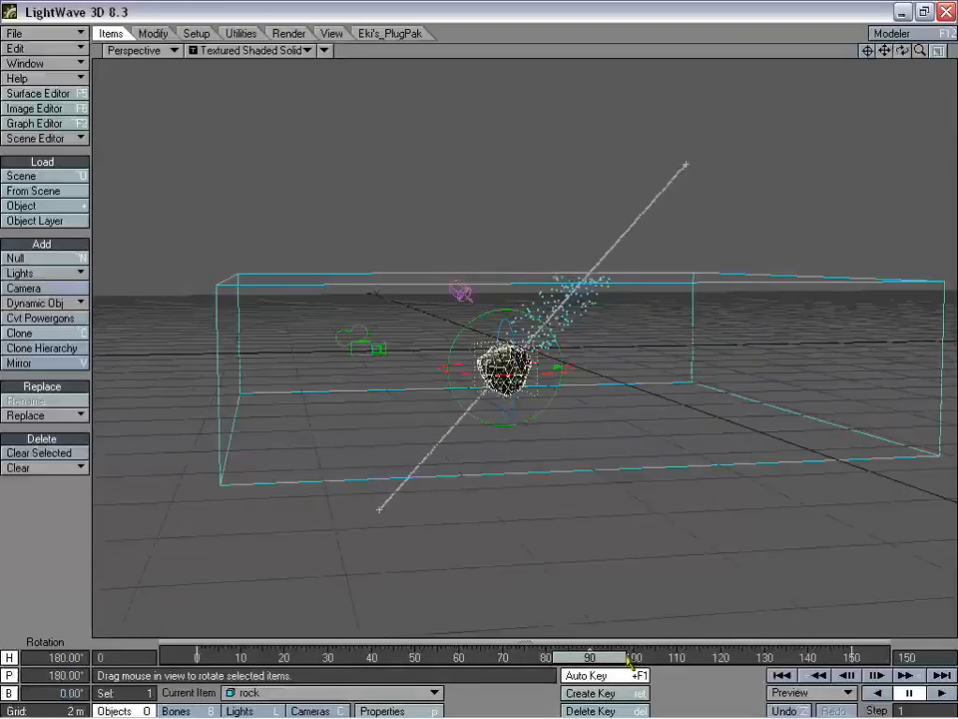
pyautogui.moveTo(629, 661); pyautogui.dragTo(519, 657)
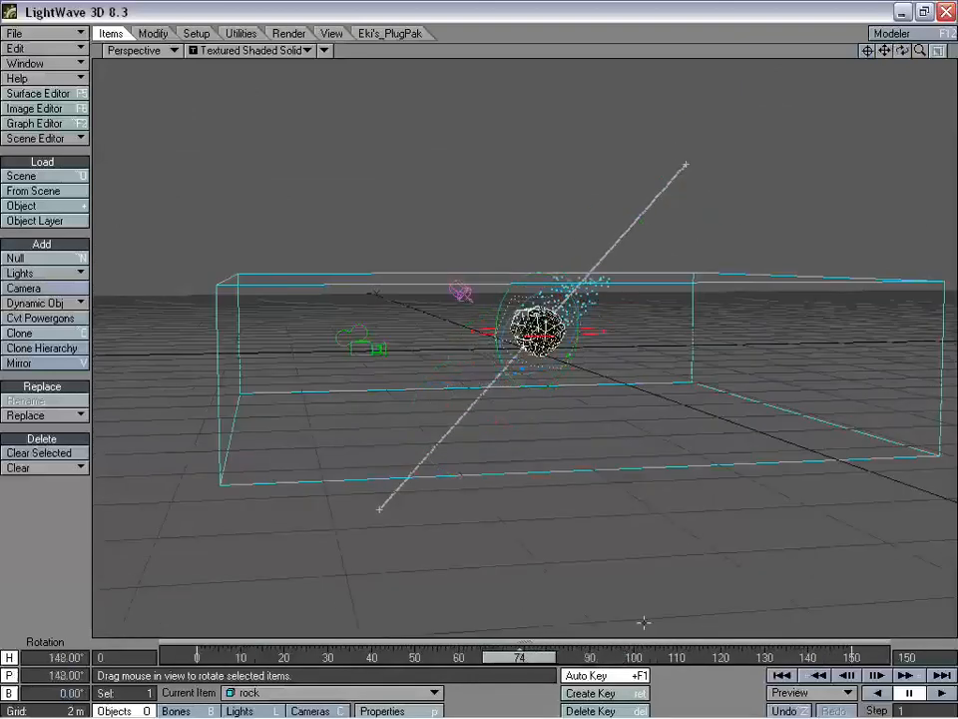
pyautogui.moveTo(903, 51); pyautogui.dragTo(901, 56)
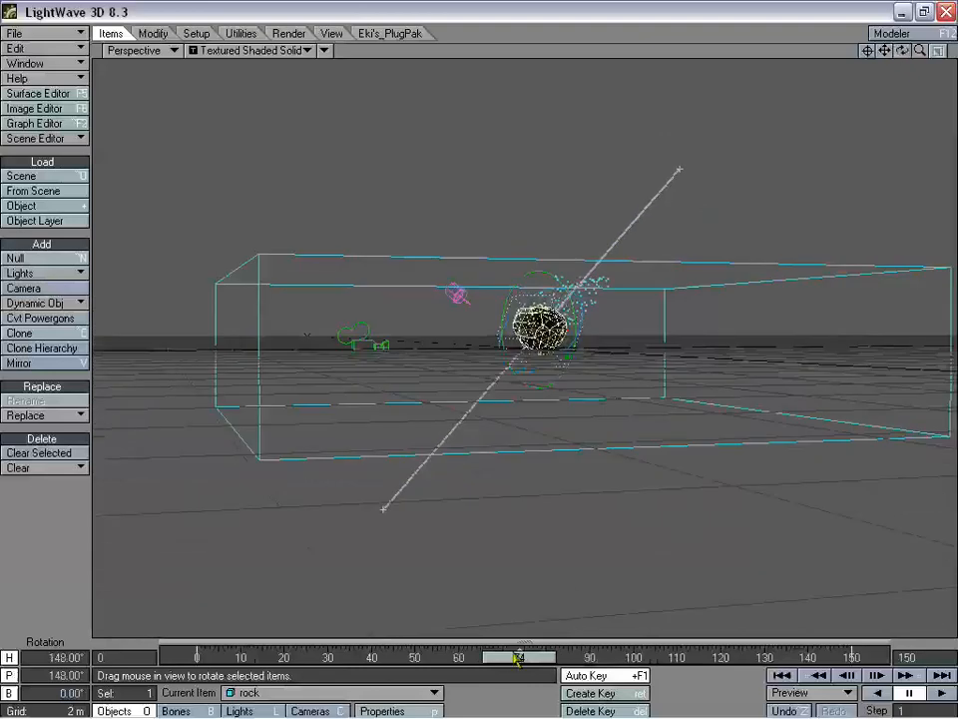
pyautogui.moveTo(518, 659); pyautogui.dragTo(549, 657)
pyautogui.moveTo(903, 51)
pyautogui.mouseDown()
pyautogui.moveTo(924, 51)
pyautogui.moveTo(916, 52)
pyautogui.mouseUp()
pyautogui.moveTo(903, 51); pyautogui.dragTo(903, 51)
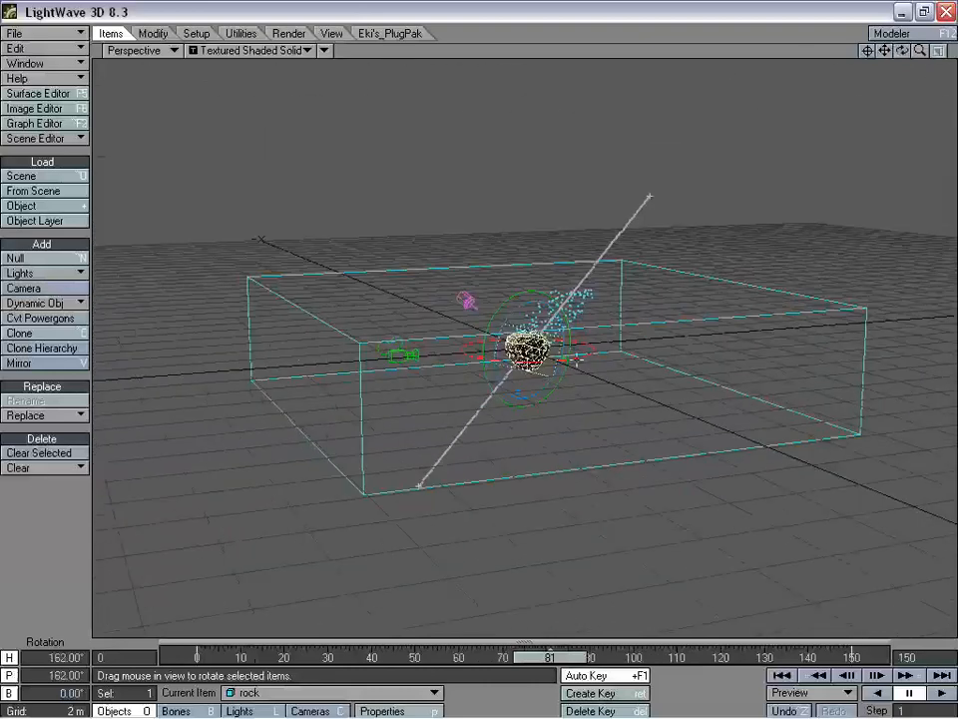